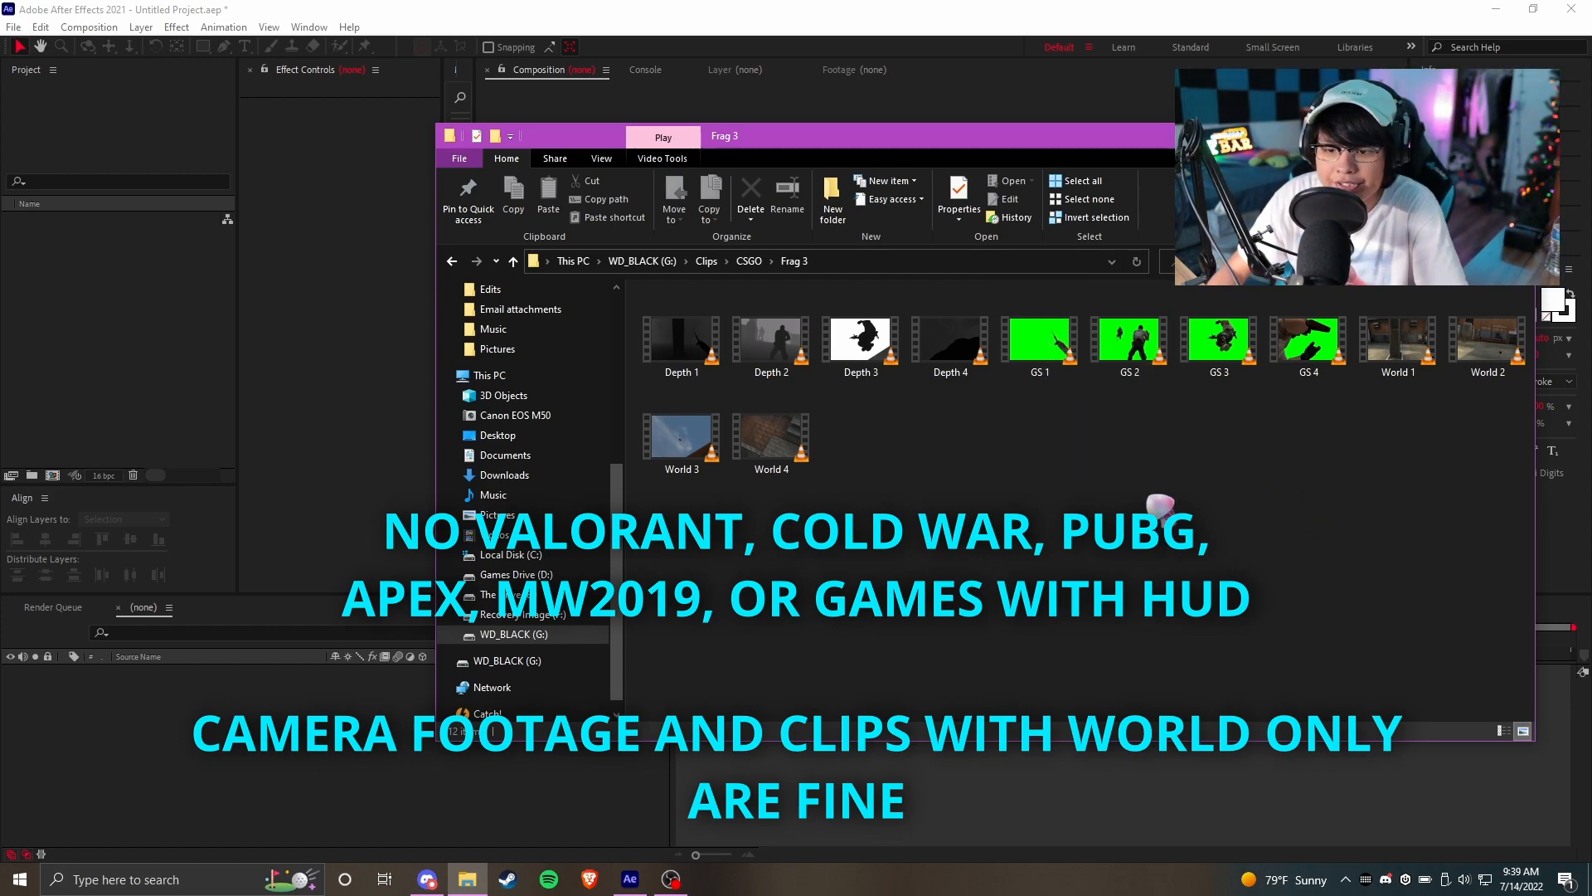
Import World 1.avi, GS 1.avi and Depth 1.avi from the Frag 3 folder into the project
left_click_drag(1418, 409, 850, 345)
left_click(1315, 425)
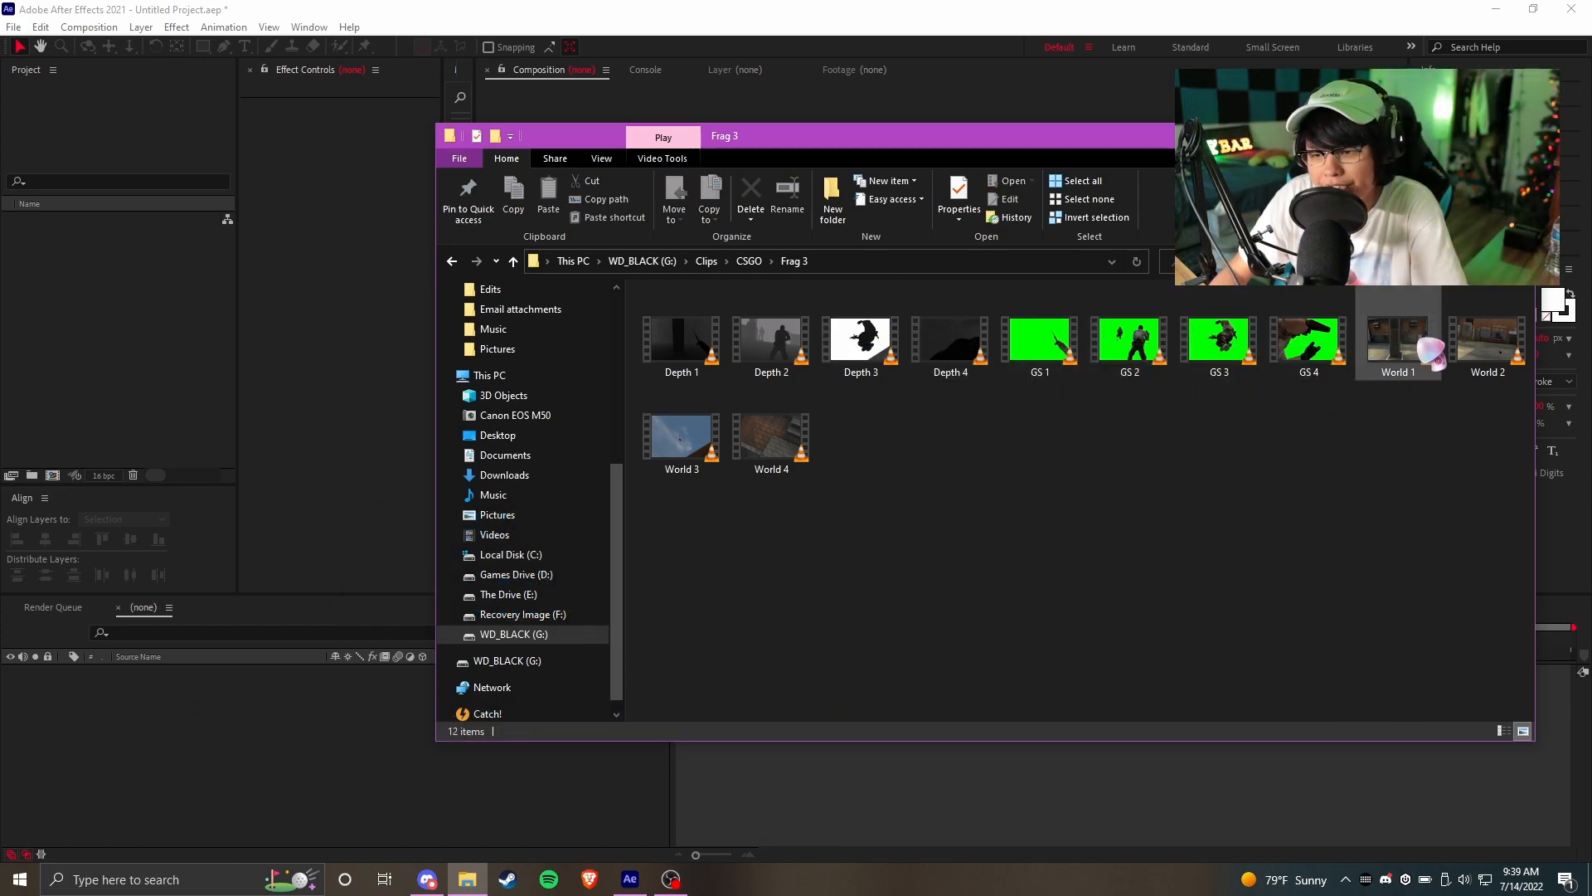
left_click_drag(1428, 365, 97, 366)
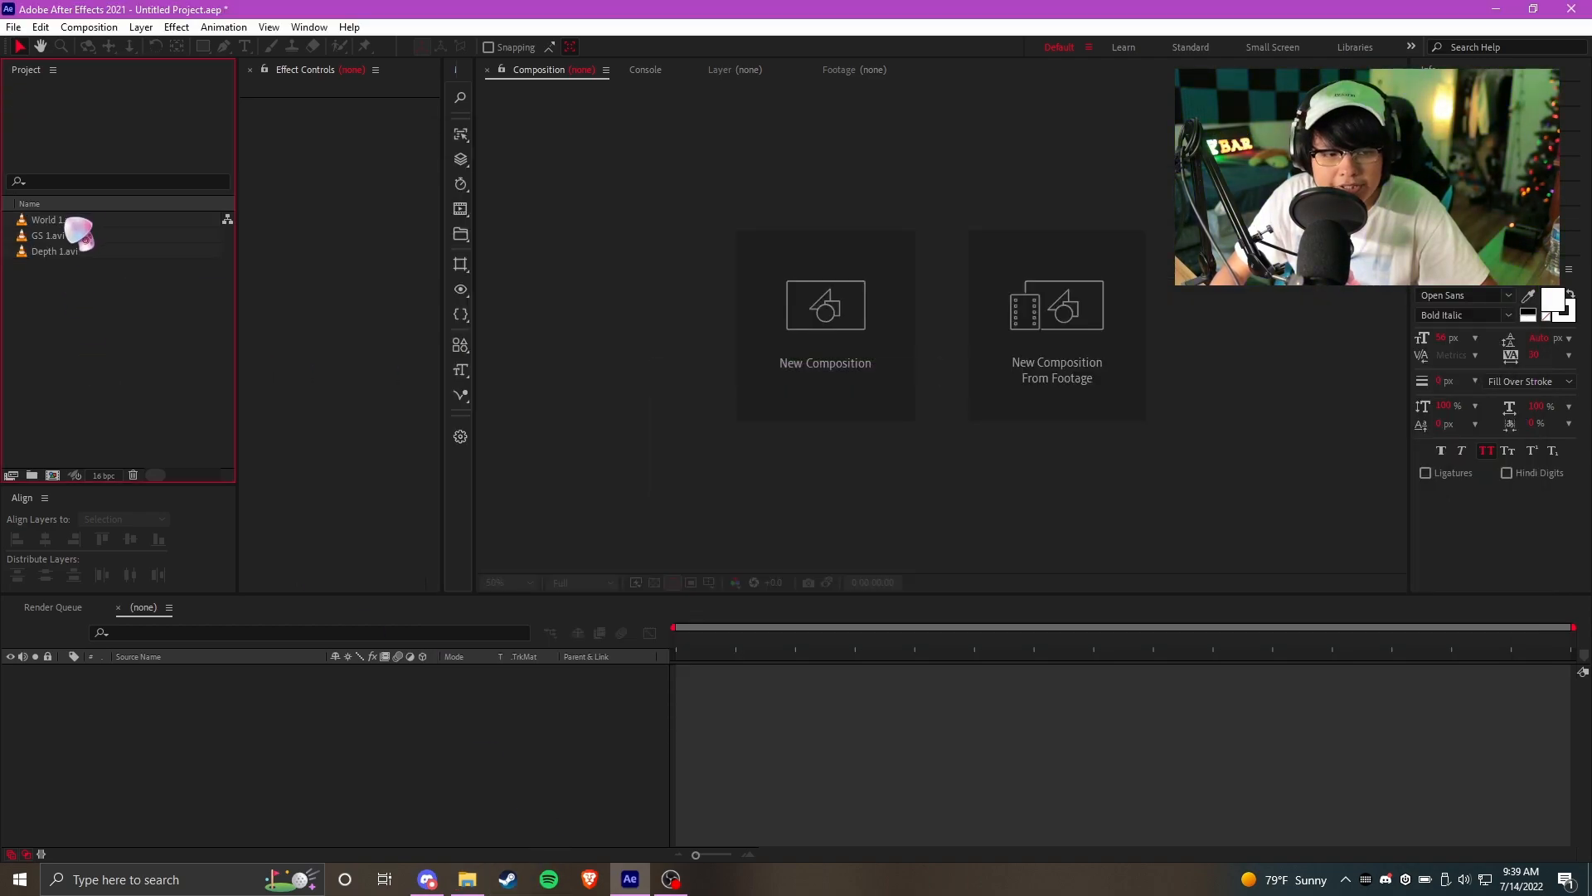
left_click(58, 237)
left_click(55, 251)
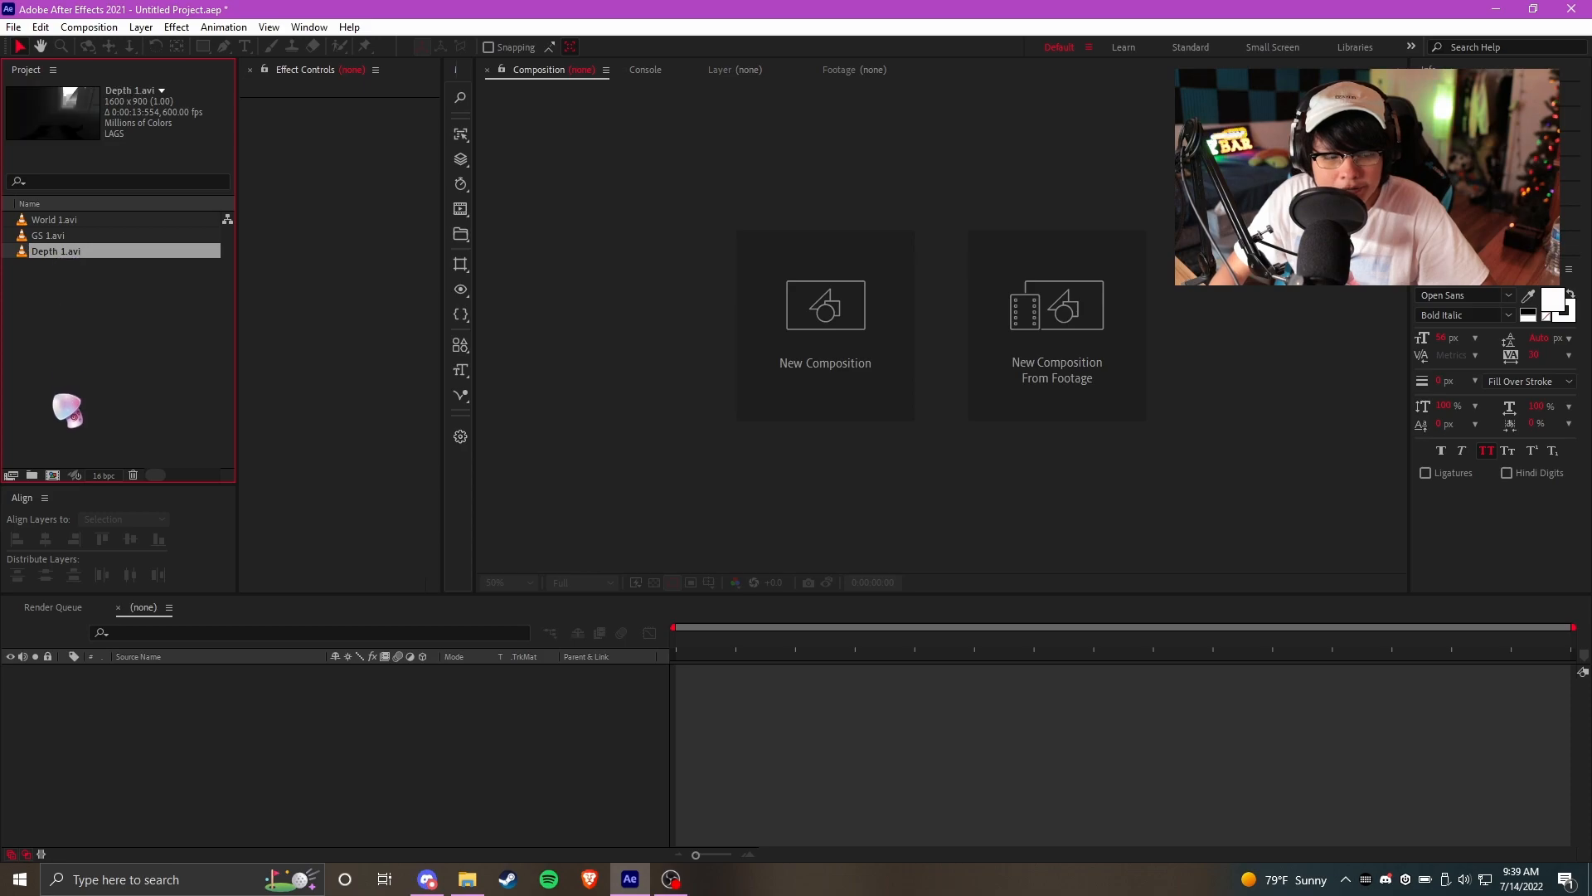
Create a new 1600 x 900 composition named Comp 1 at 24 frames per second
left_click(53, 476)
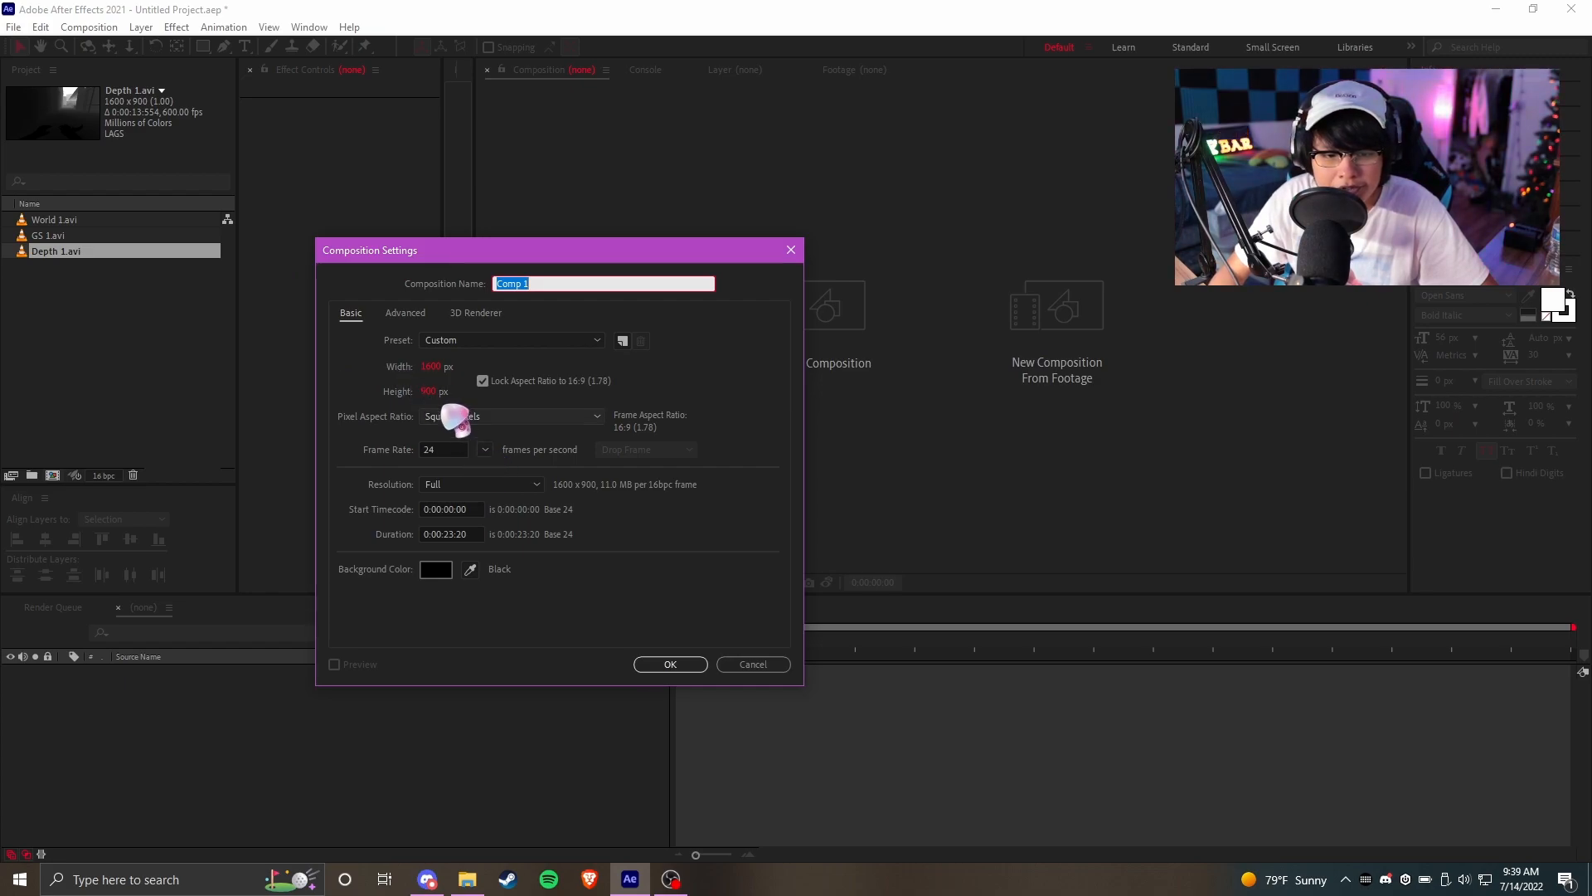
left_click(446, 447)
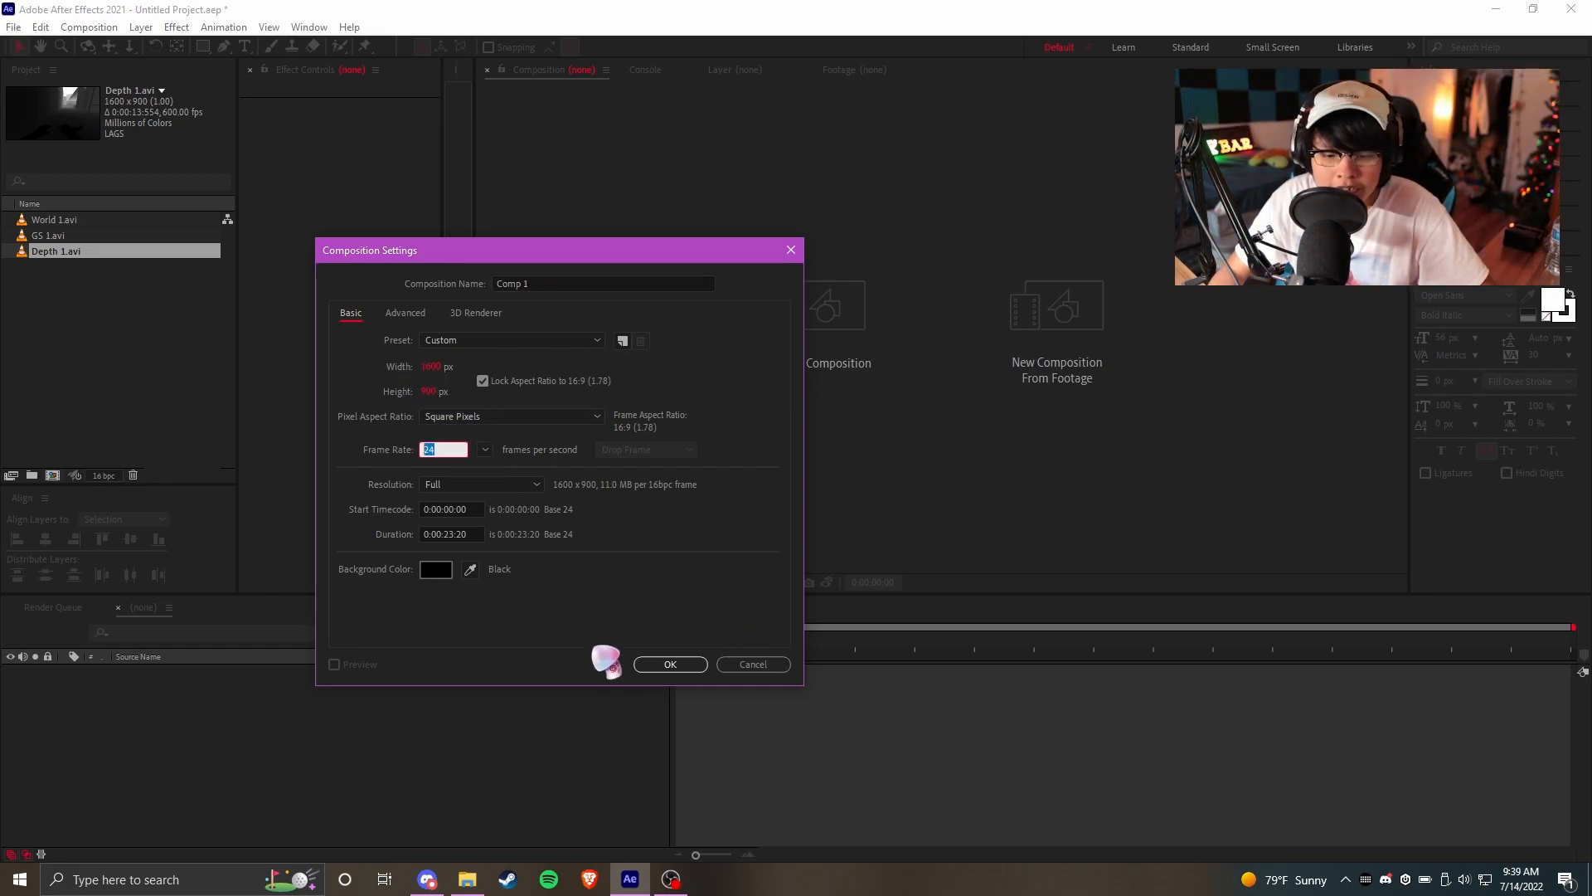
left_click(670, 664)
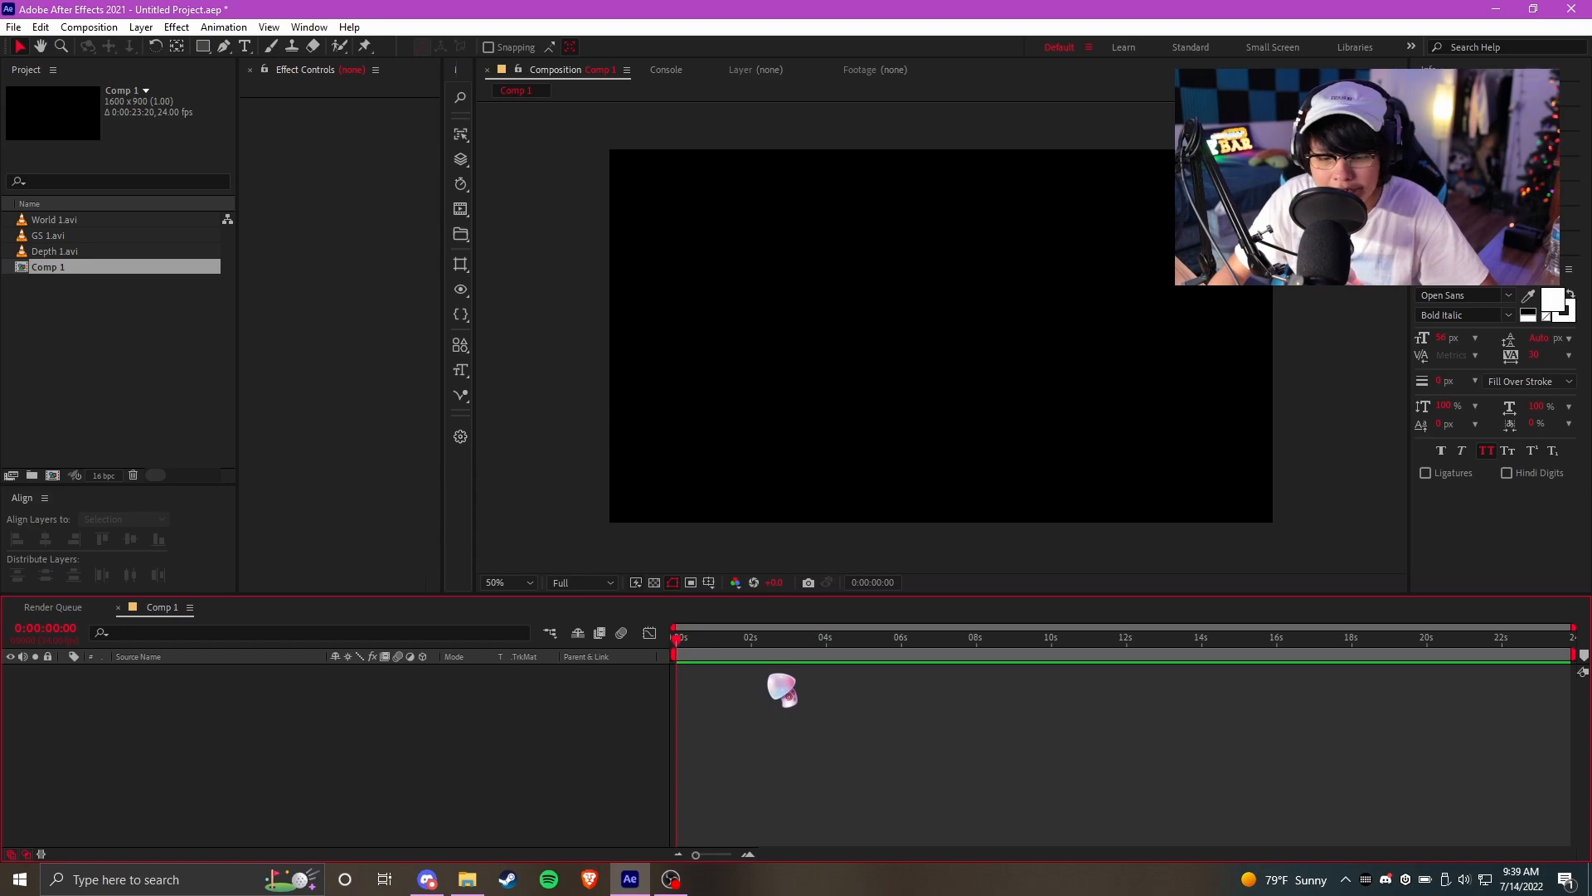
Add the three clips to the Comp 1 timeline, stacking GS 1.avi above Depth 1.avi above World 1.avi
left_click_drag(55, 219, 717, 709)
left_click_drag(582, 730, 582, 729)
left_click_drag(58, 251, 639, 693)
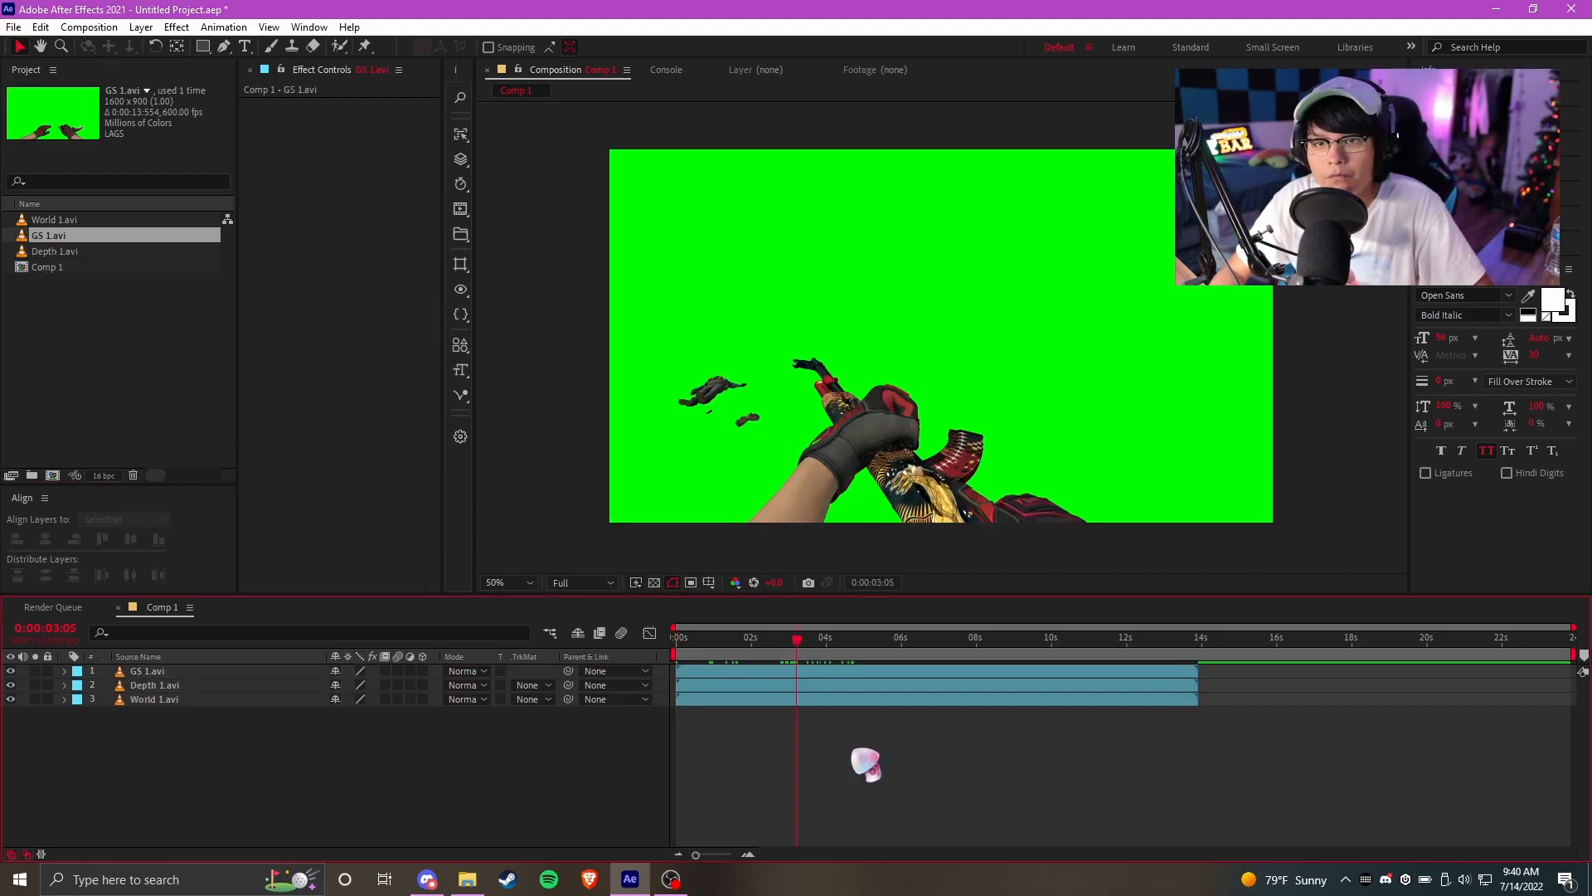
Apply Keylight (1.2) to the GS 1.avi layer and sample the green background as its Screen Colour
left_click(838, 670)
key("ctrl+space")
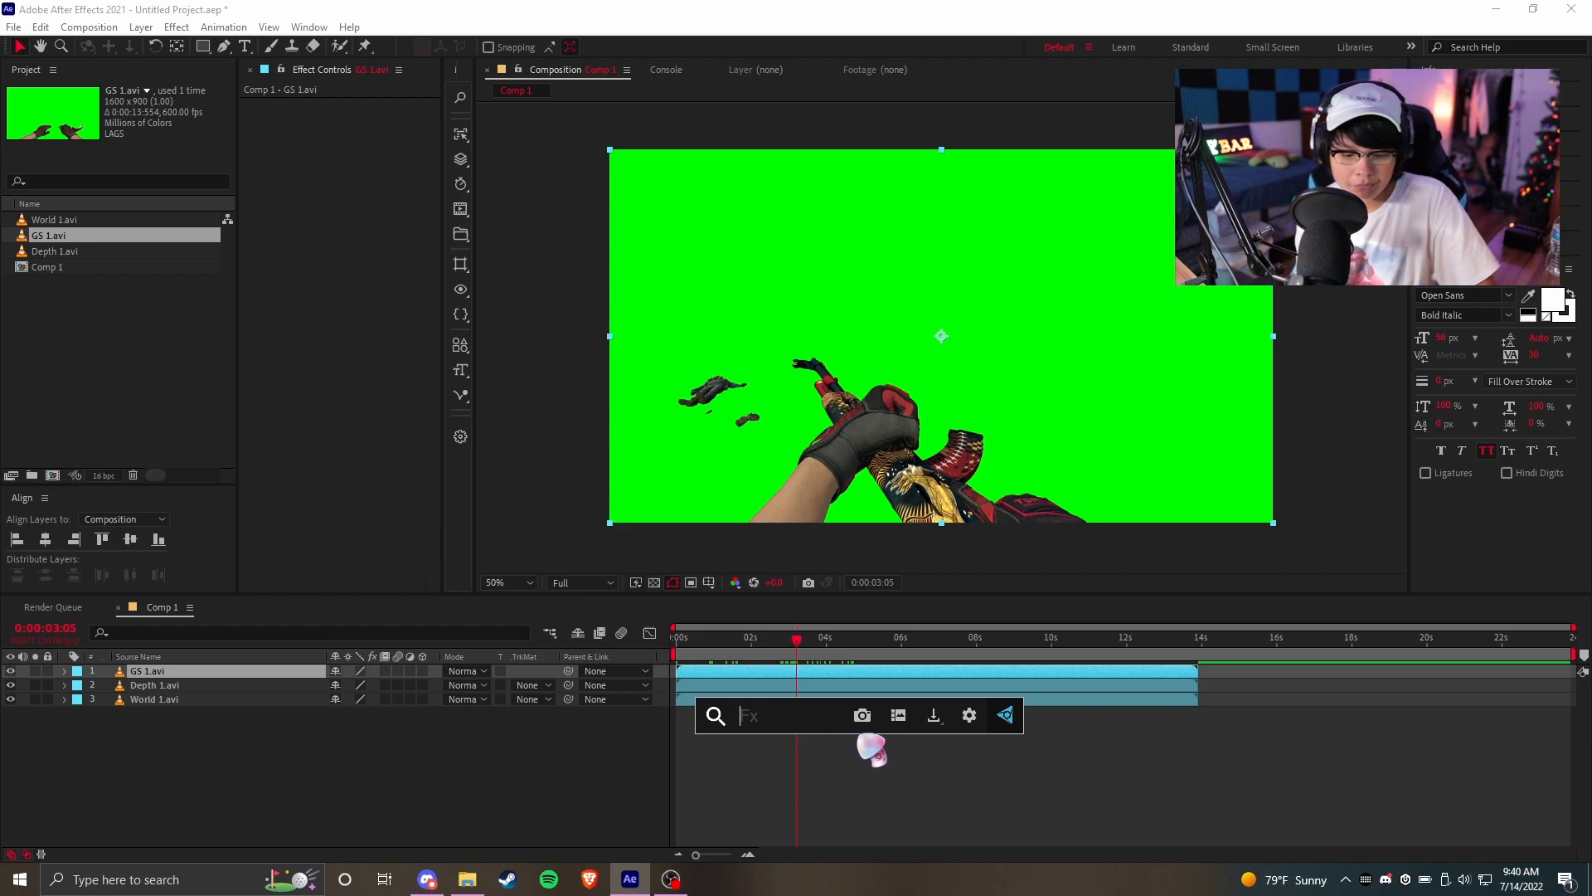
type("keyl")
key("Return")
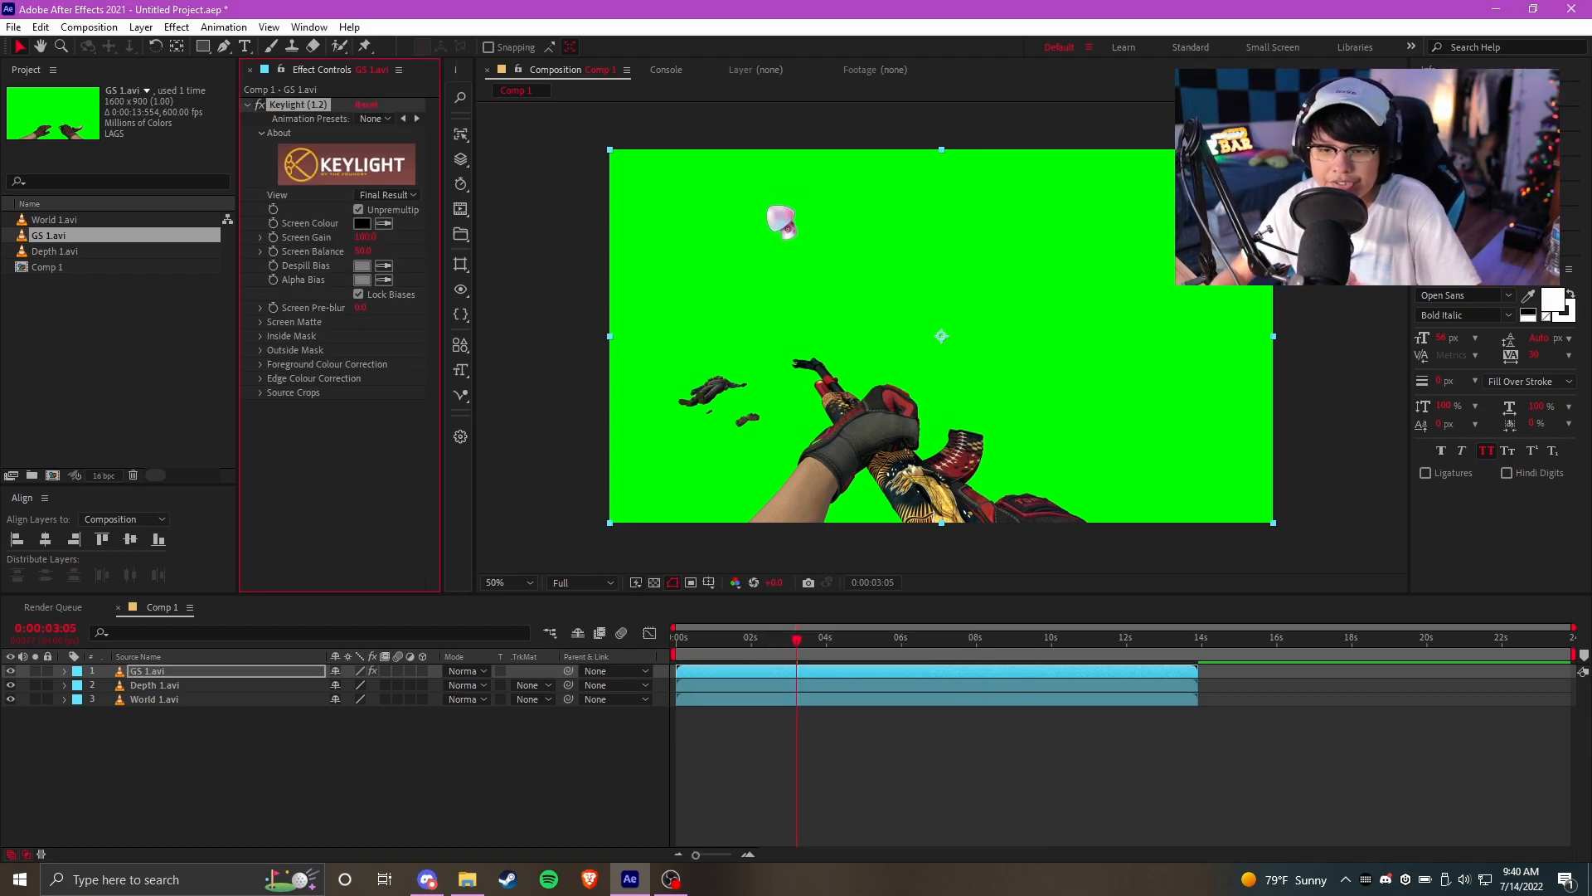
left_click(383, 223)
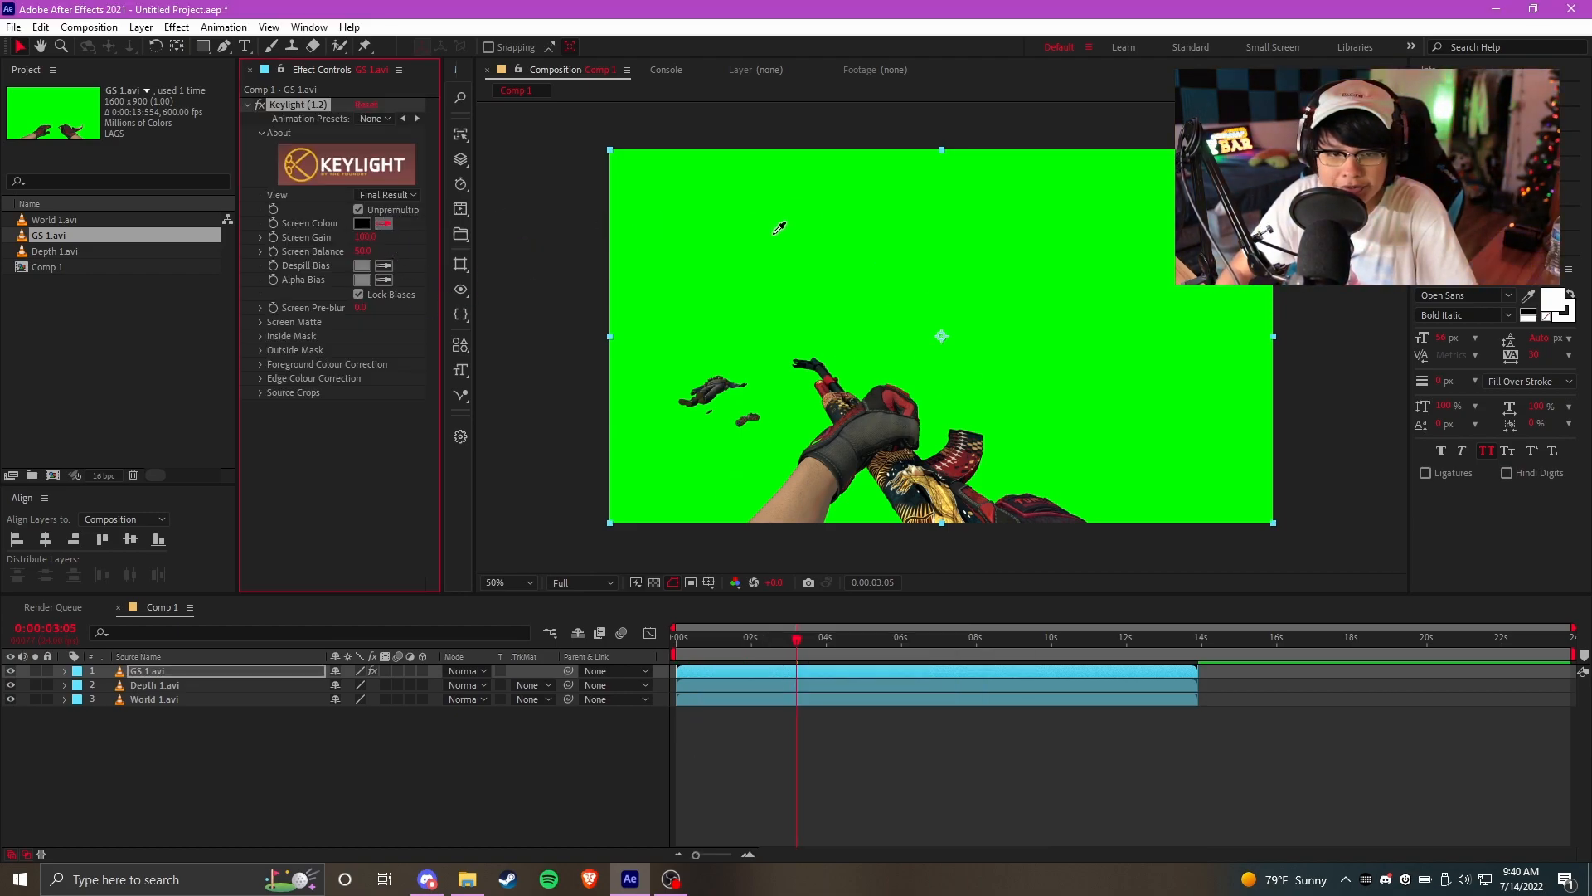
left_click(800, 253)
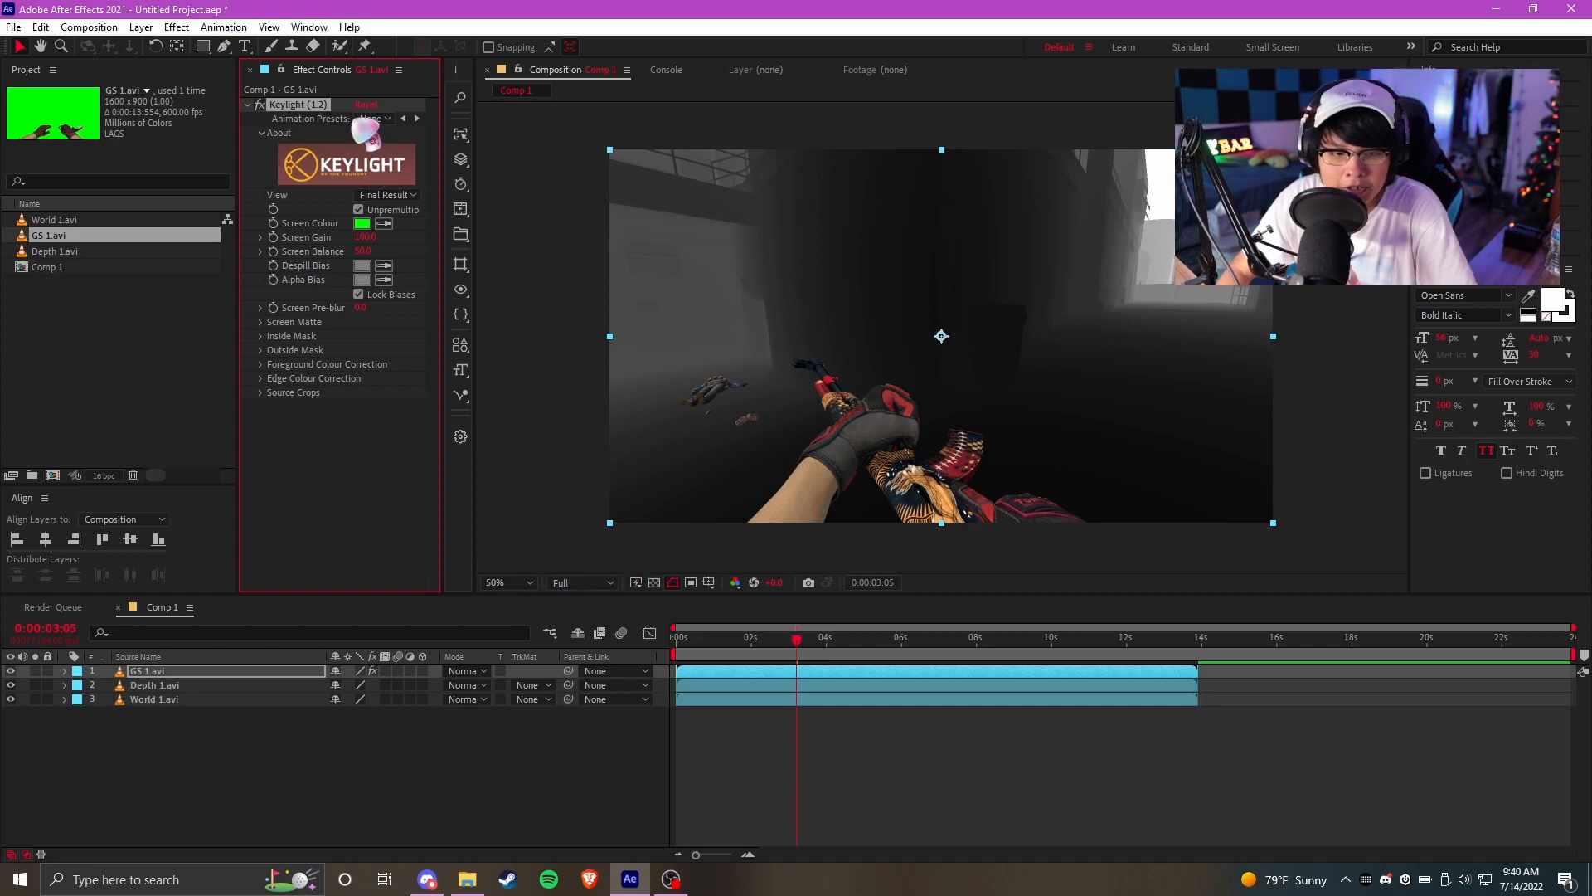
Refine the Keylight Screen Matte on GS 1.avi with Clip Black at 35 and Screen Shrink/Grow at -1
left_click(262, 322)
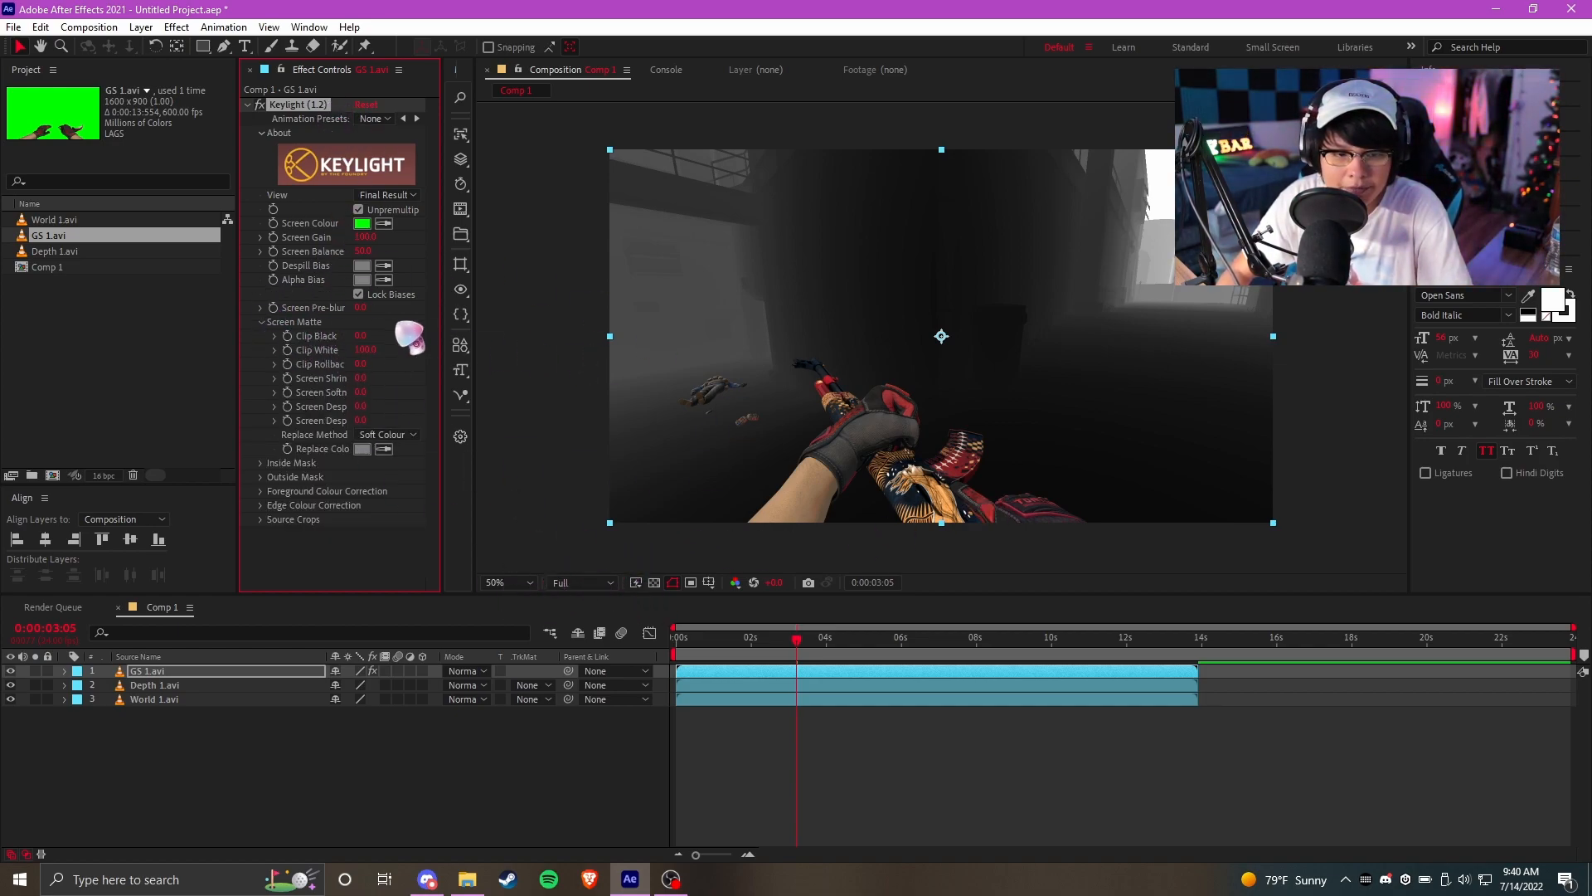
left_click(263, 463)
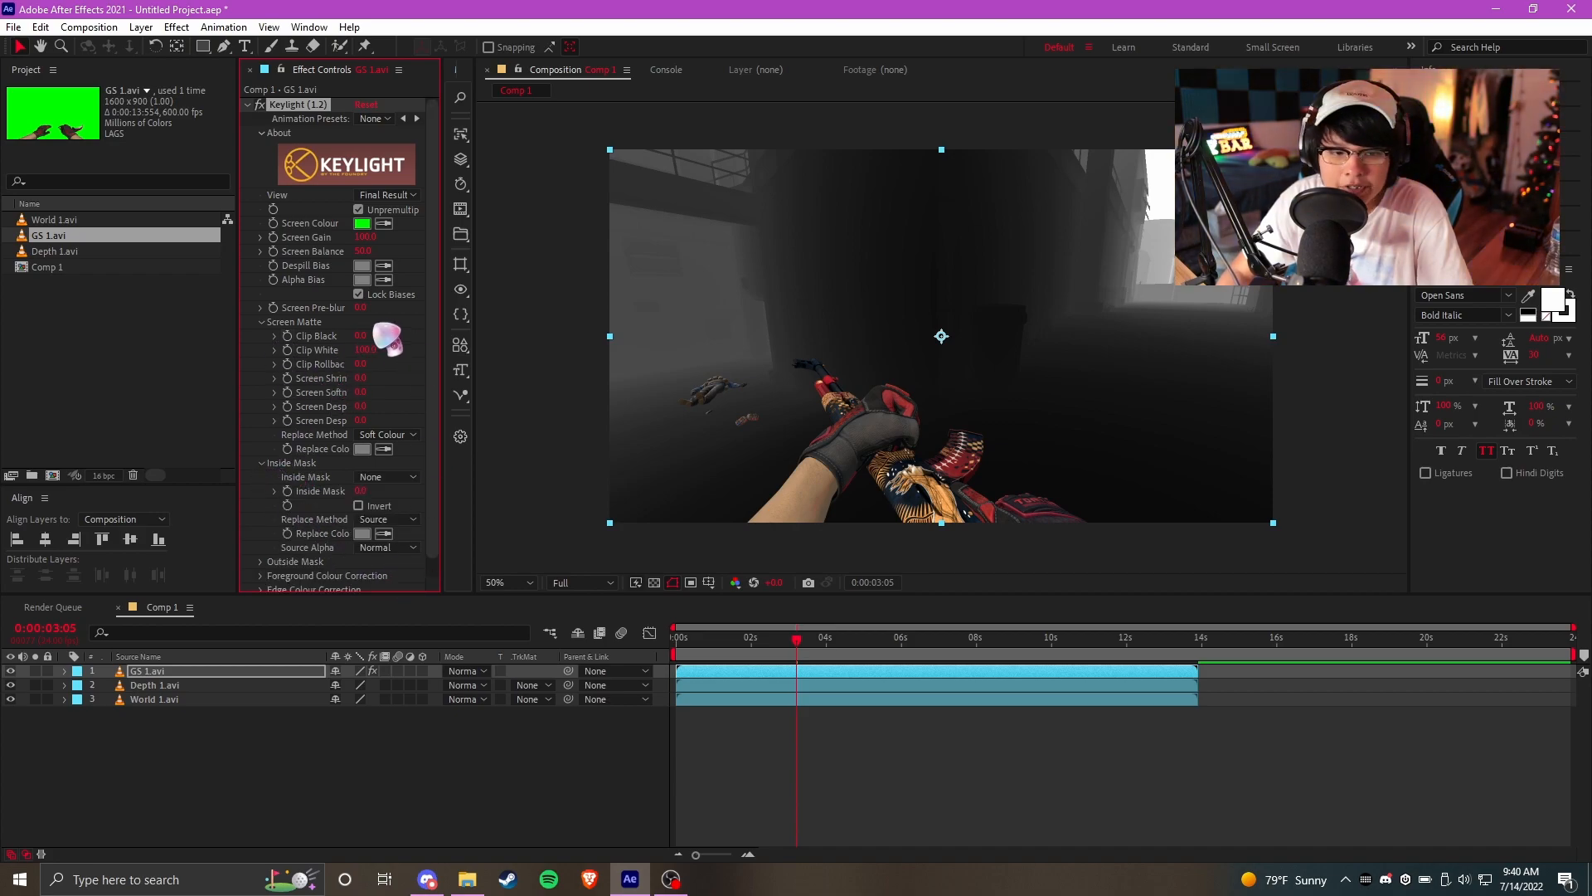
mouse_move(369, 328)
left_mouse_down()
mouse_move(384, 321)
mouse_move(369, 333)
left_mouse_up()
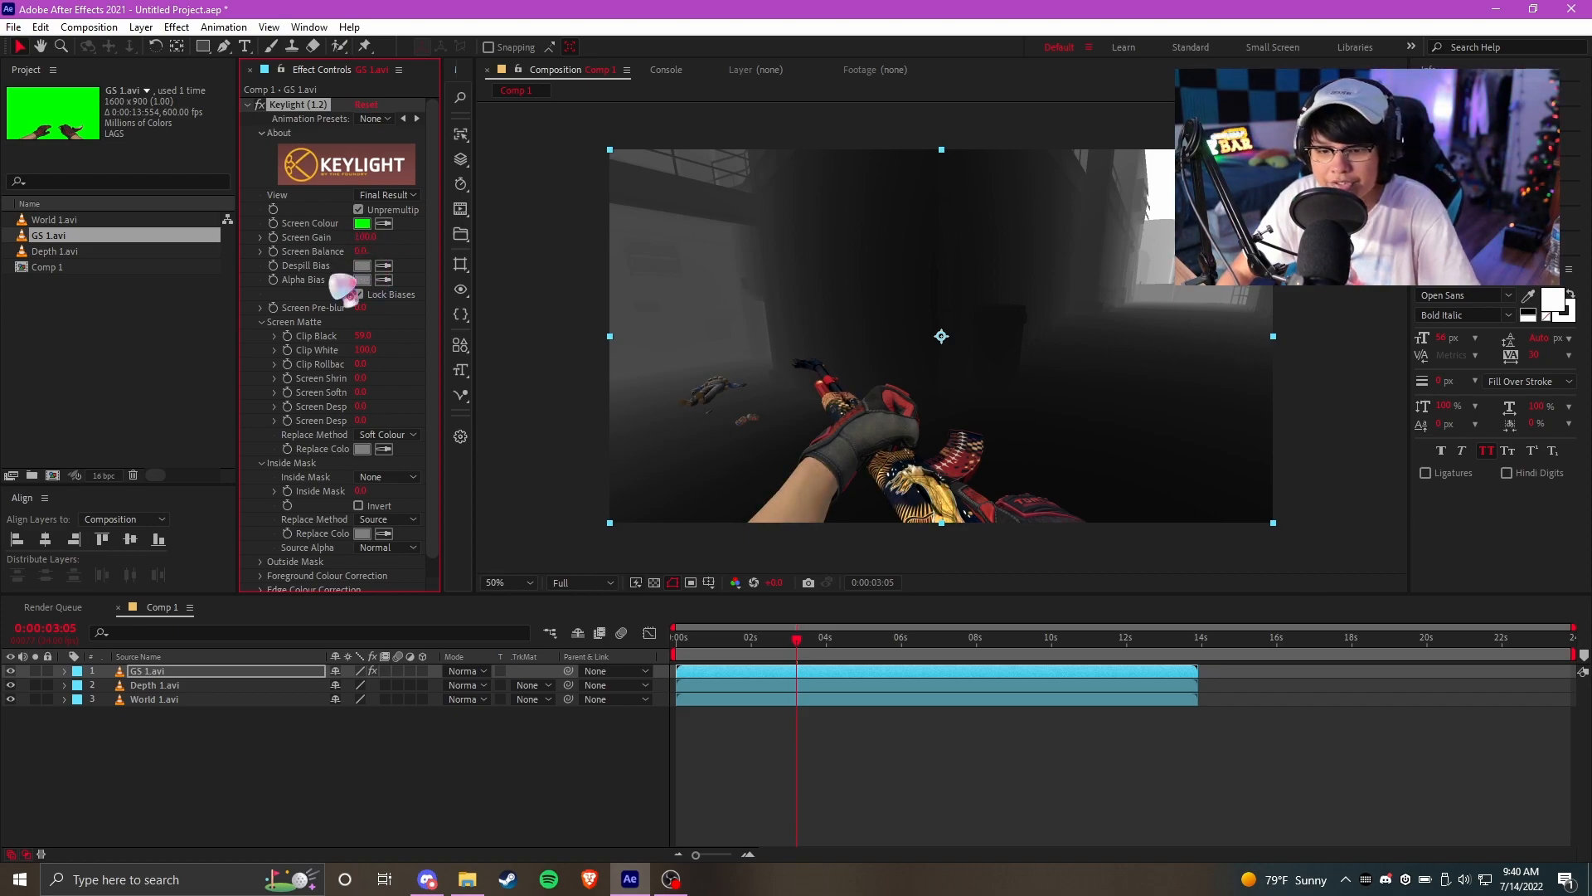
key("ctrl+z")
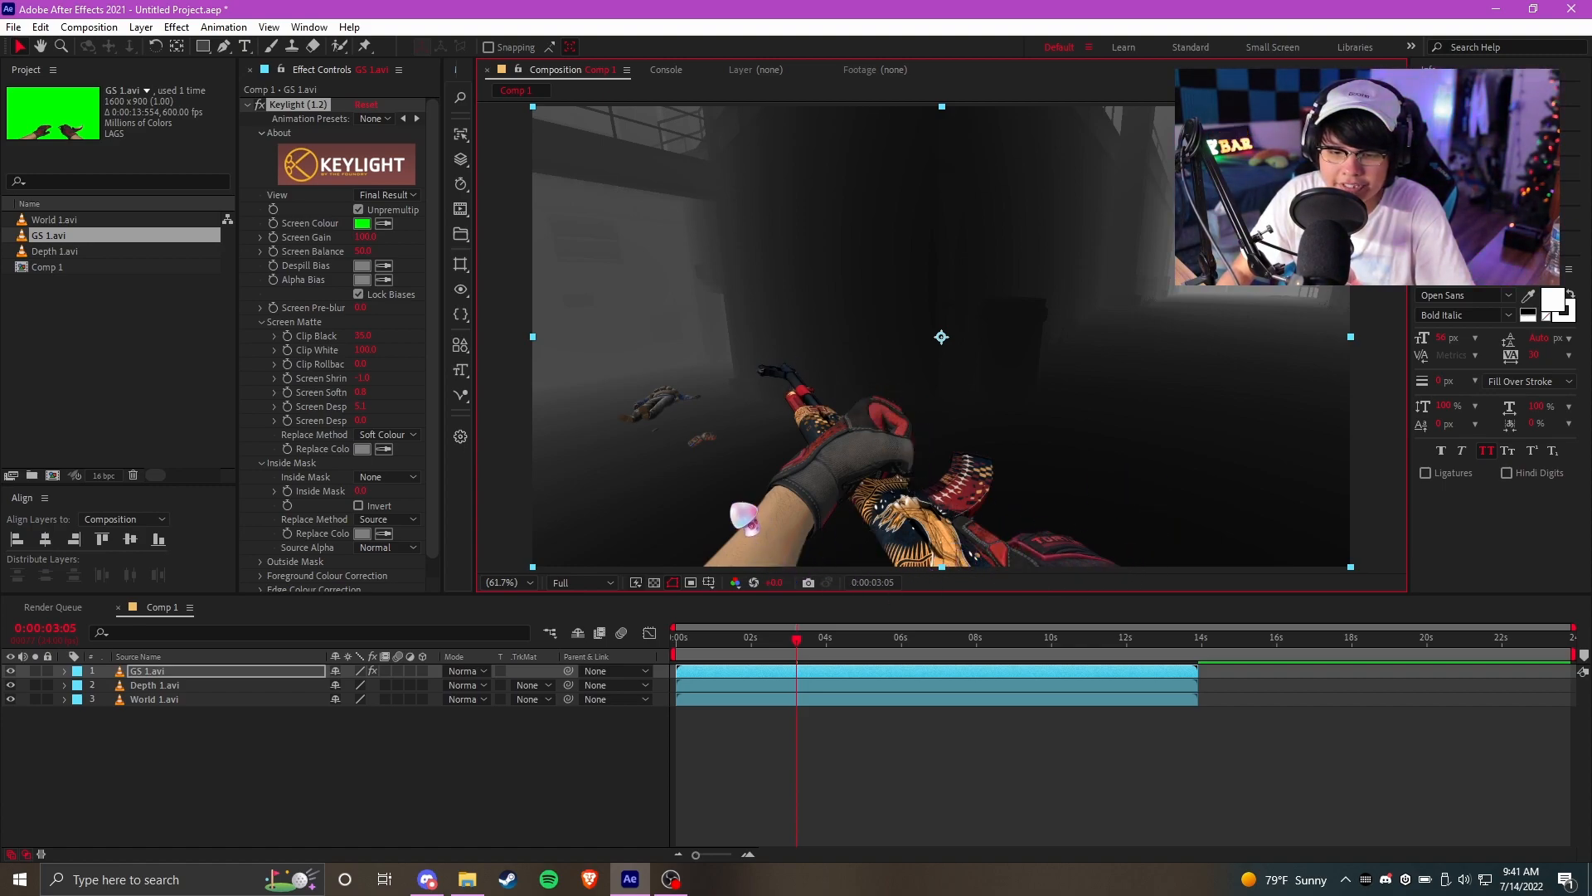
Apply the FXAA effect to the GS 1.avi layer below Keylight
key("ctrl+space")
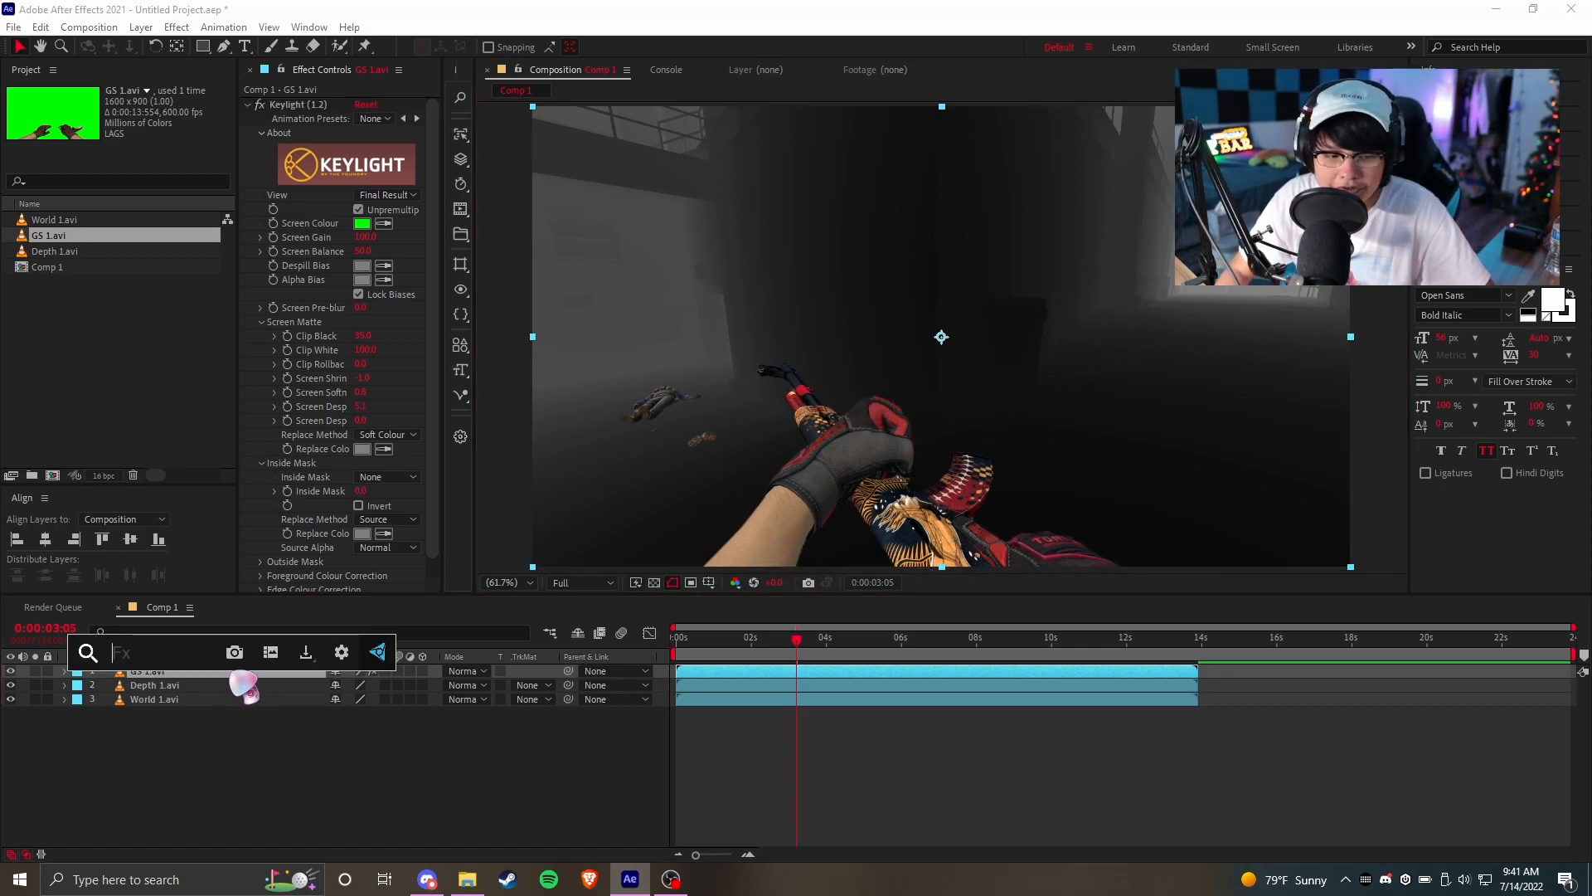
type("fxa")
left_click(162, 701)
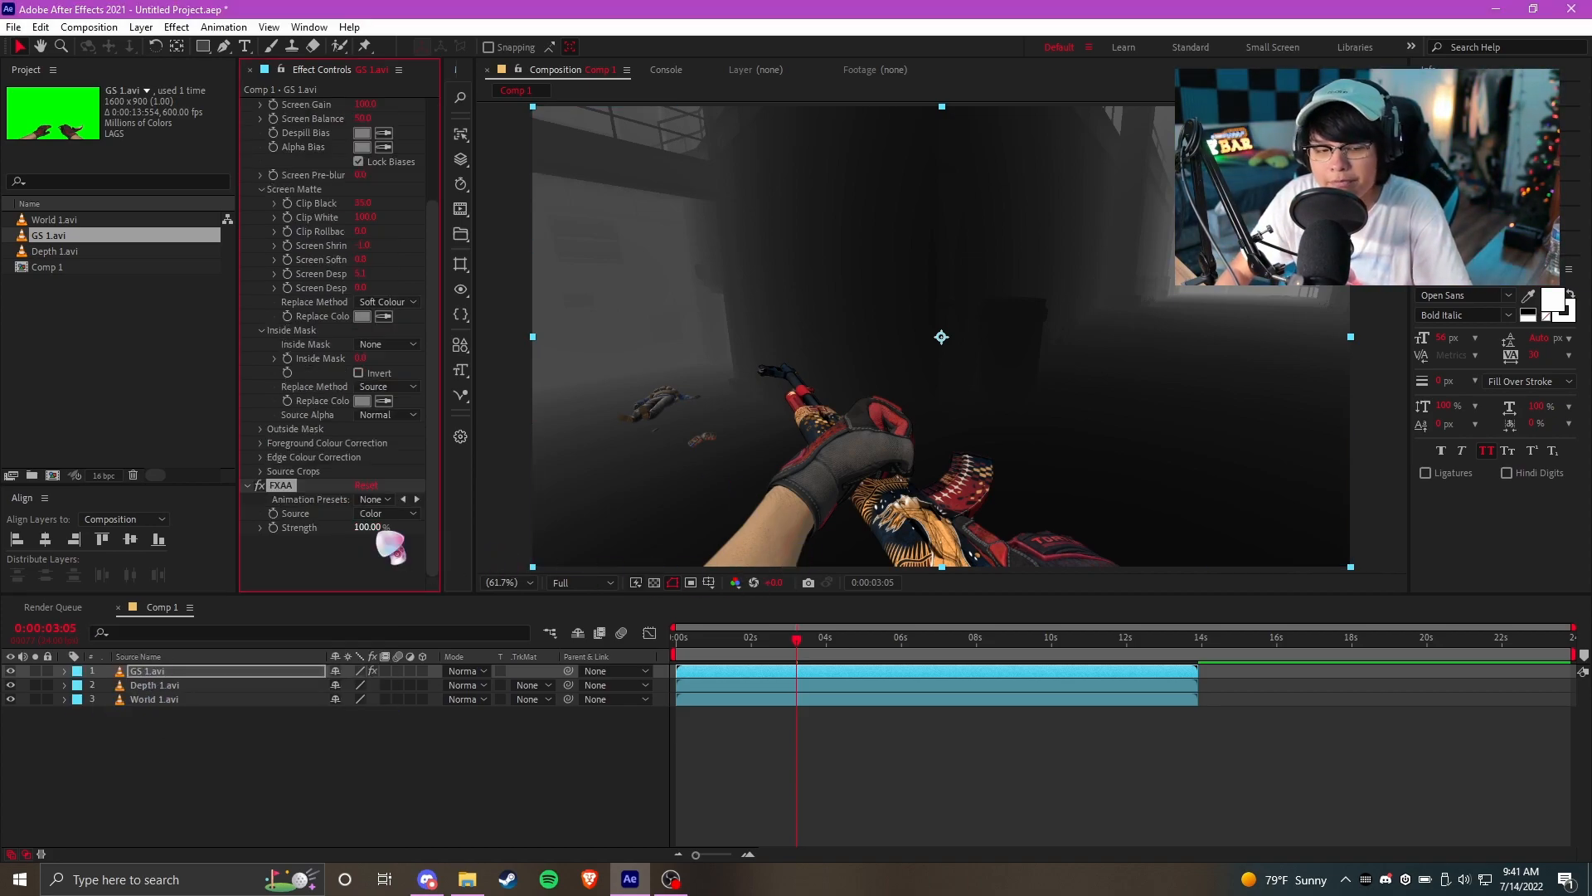
key("comma")
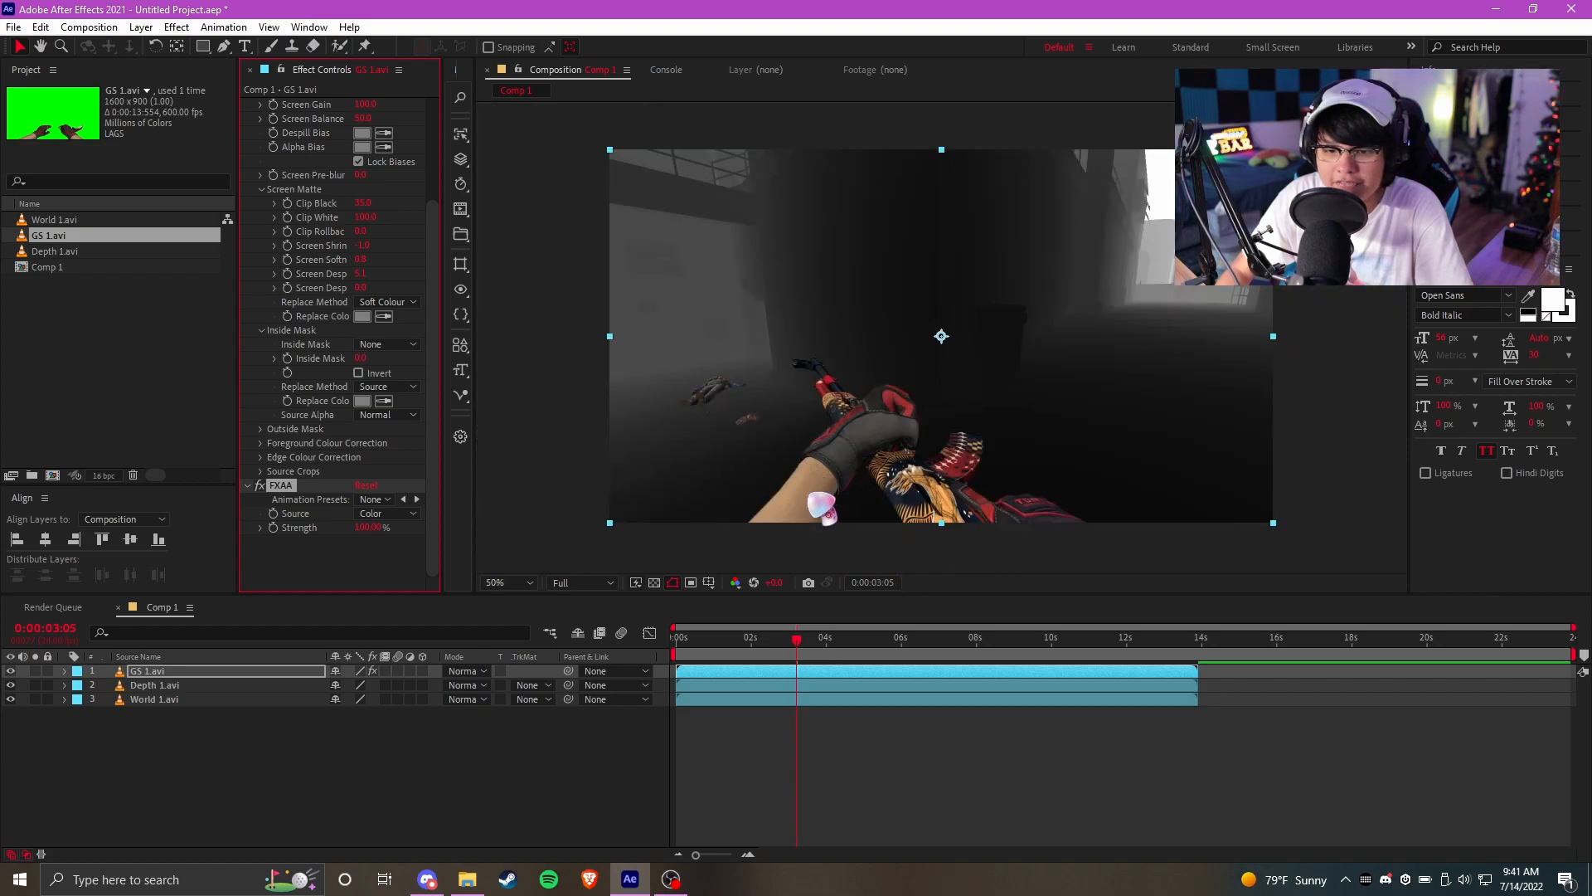
Fit the composition to the viewer and hide the Depth 1.avi layer
left_click(496, 582)
left_click(532, 315)
left_click(241, 685)
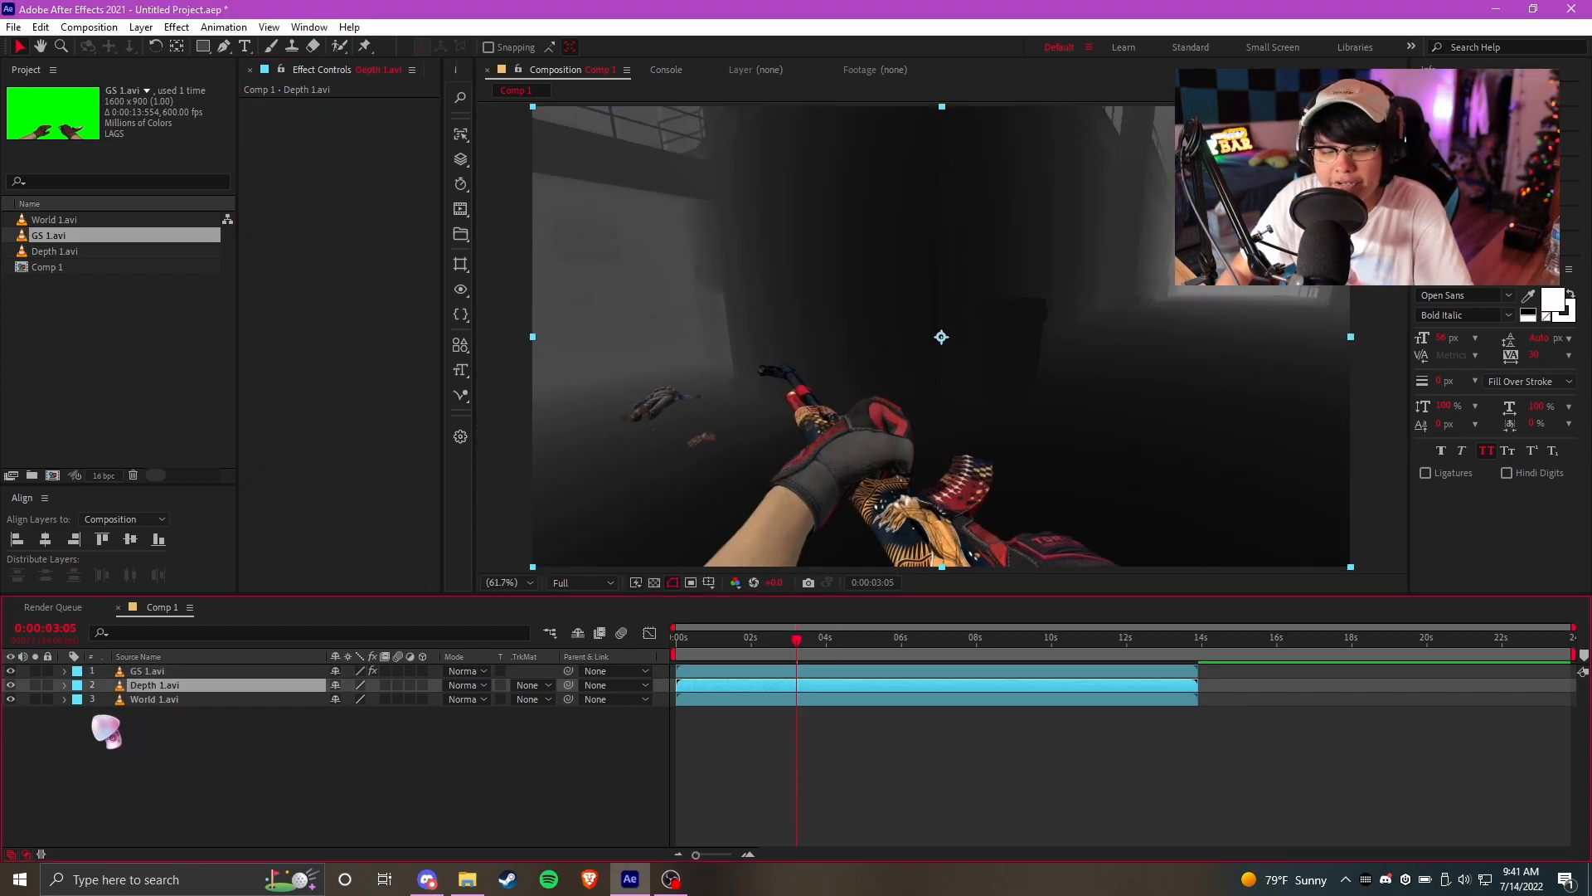
left_click(10, 685)
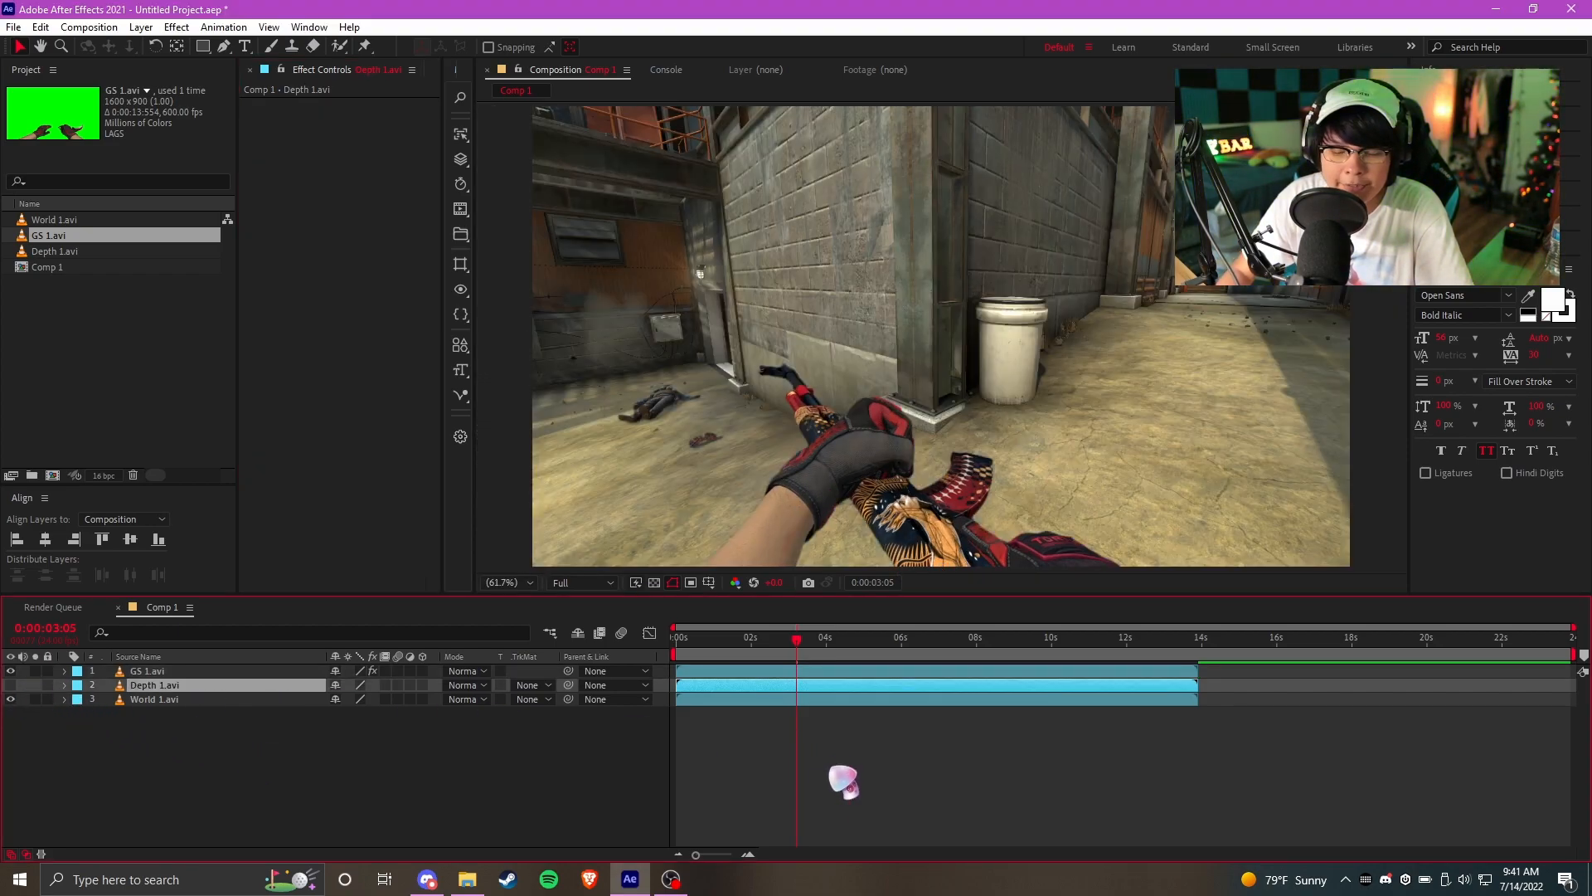
Split the World 1.avi layer at 0:00:01:10
left_click(801, 699)
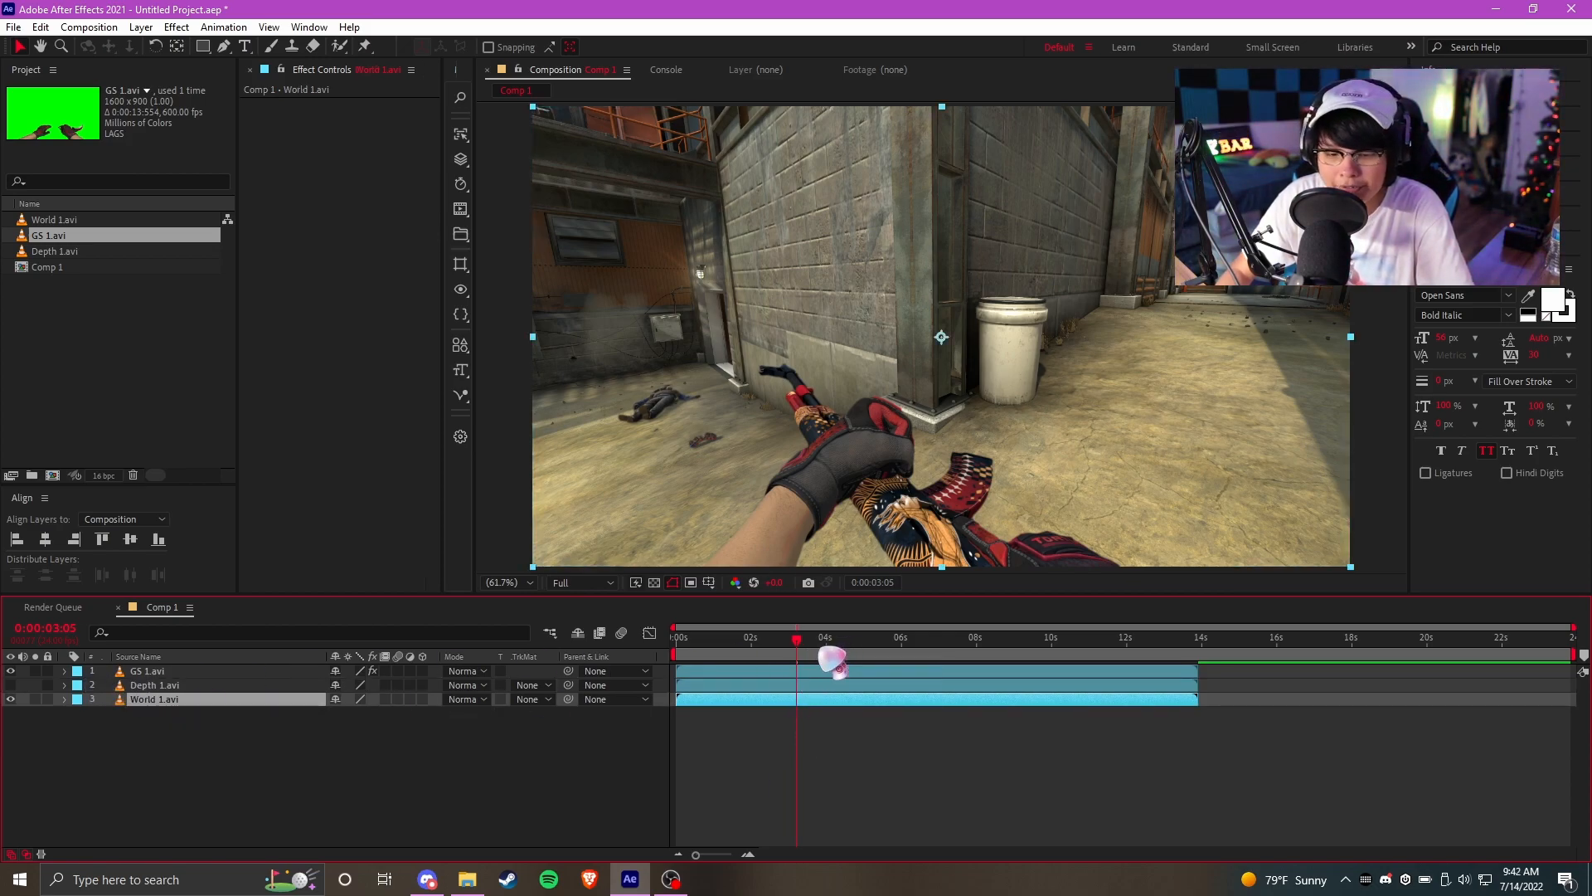
left_click(732, 640)
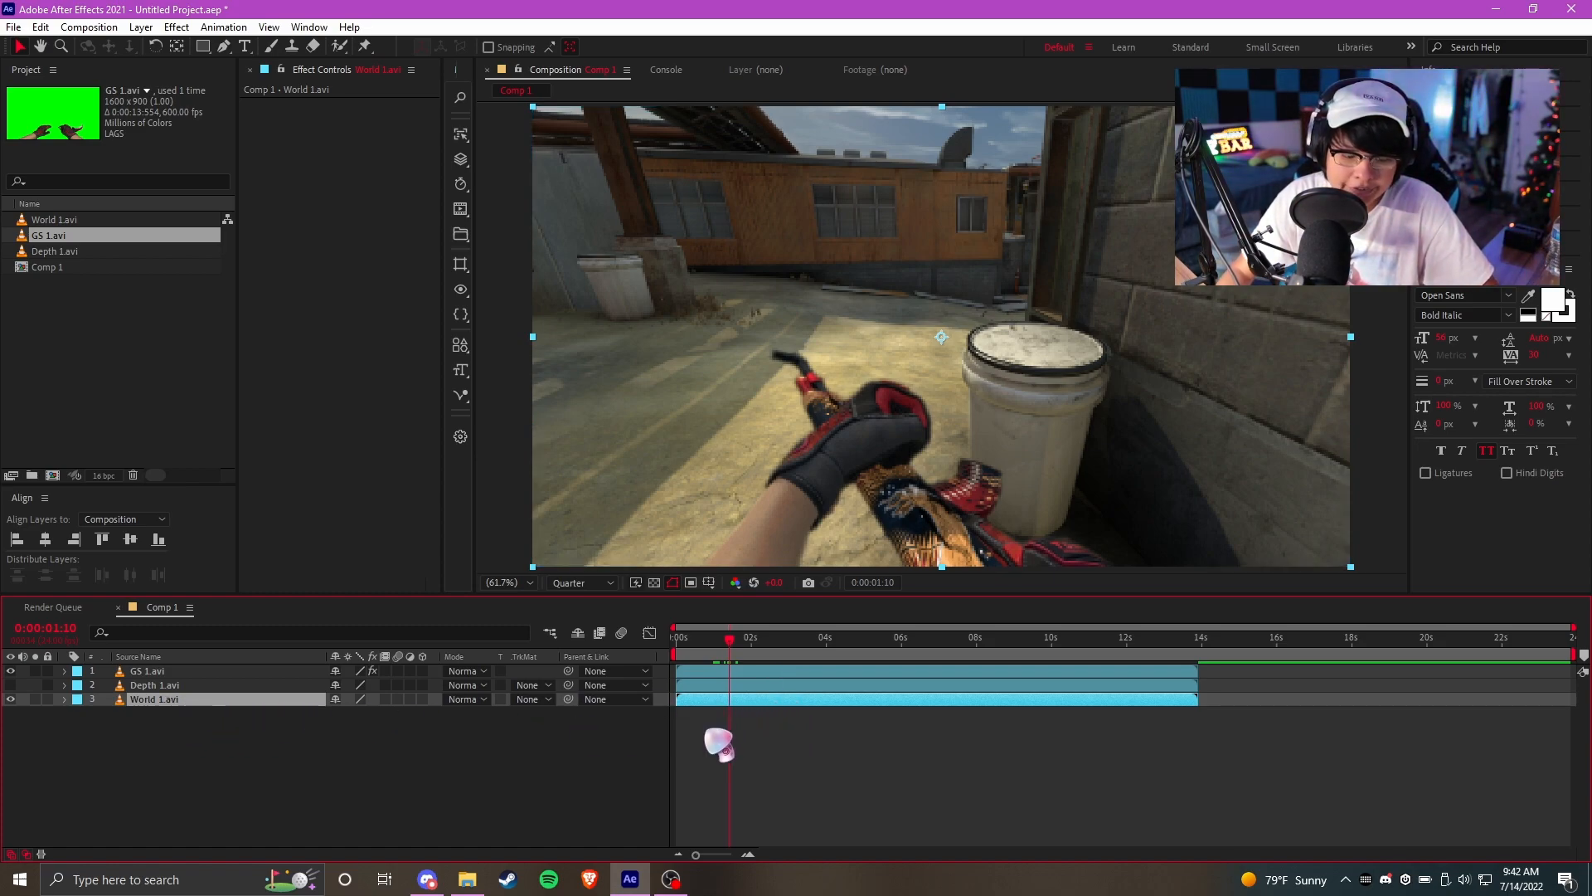
key("ctrl+shift+d")
Preview the following action and split the later World 1.avi segment at 0:00:03:03
left_click_drag(743, 655, 796, 656)
key("space")
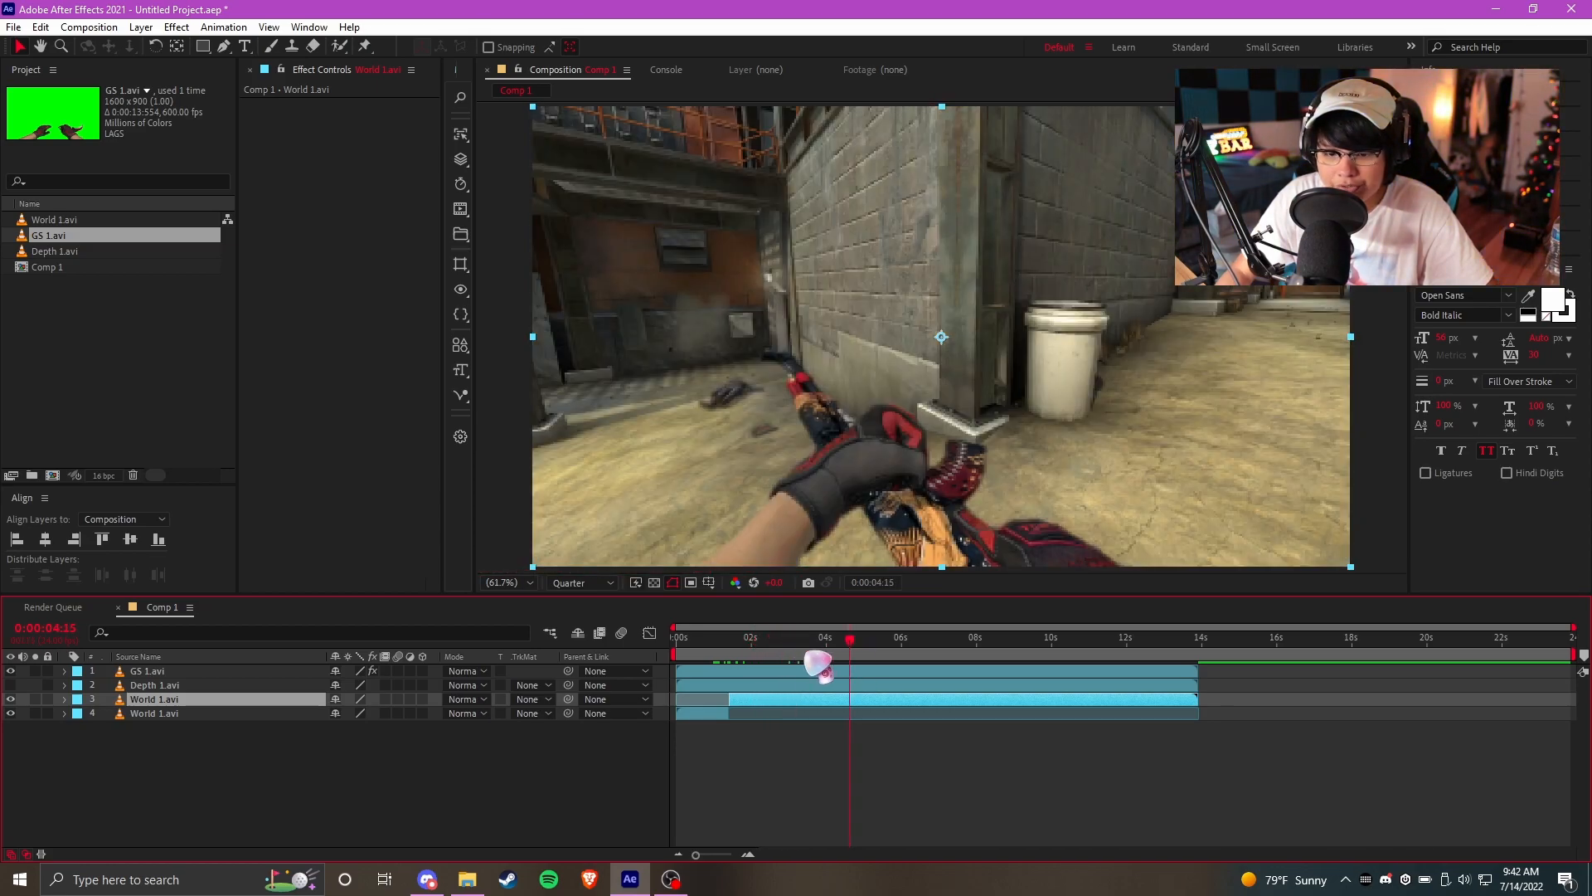
left_click(794, 655)
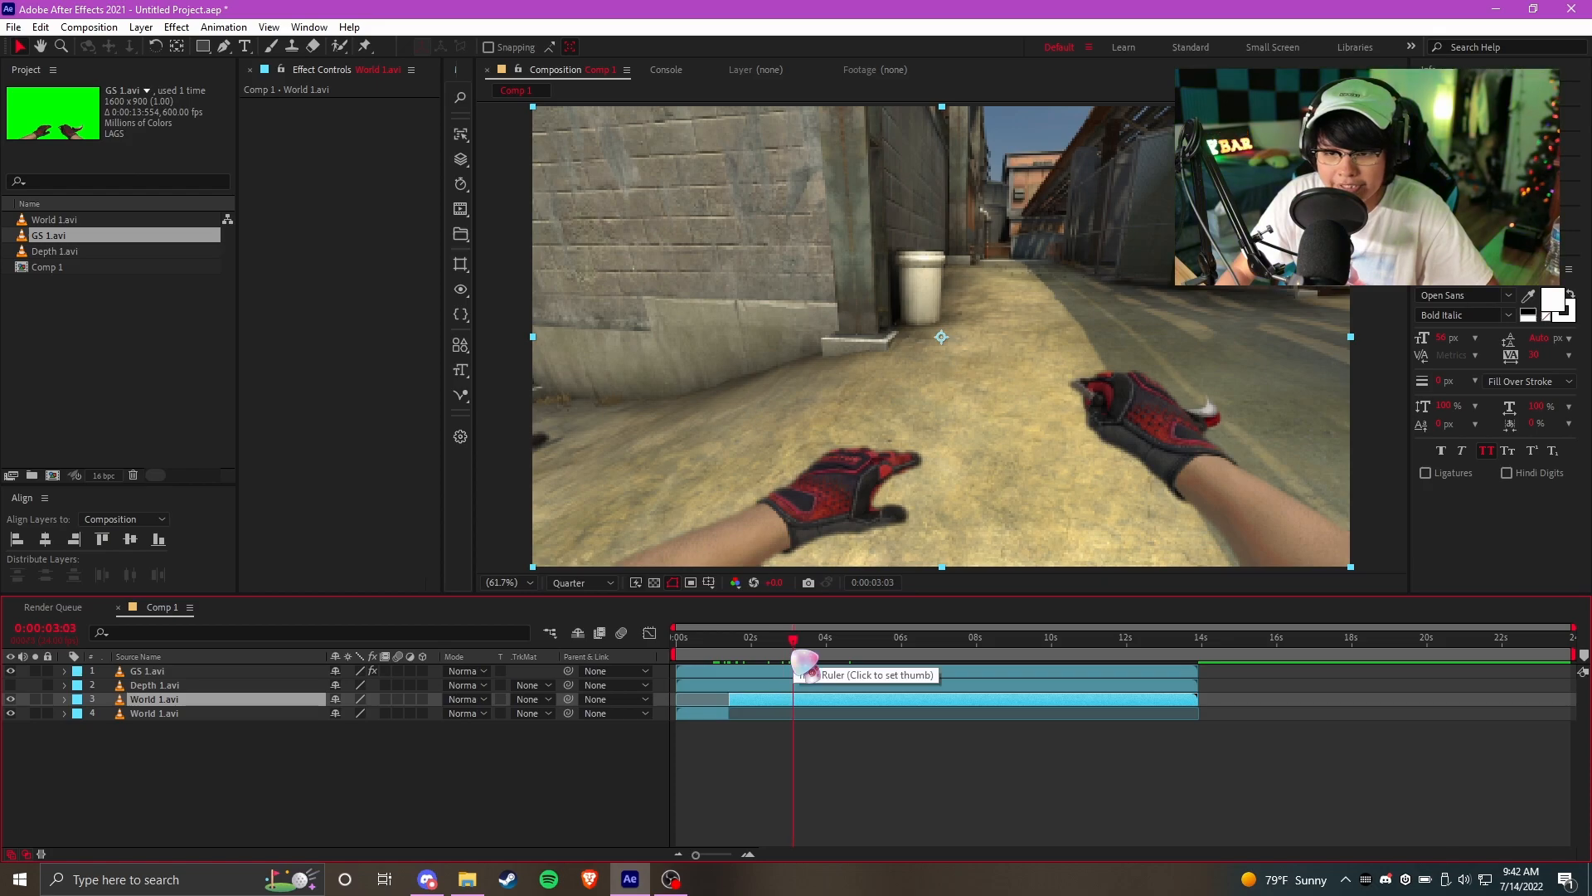
key("ctrl+shift+d")
Examine the middle World 1.avi segment, GS 1.avi and Depth 1.avi at 0:00:02:04 by selecting the layers and toggling their visibility
scroll(730, 662, "up", 2)
left_click_drag(743, 643, 840, 650)
left_click(808, 714)
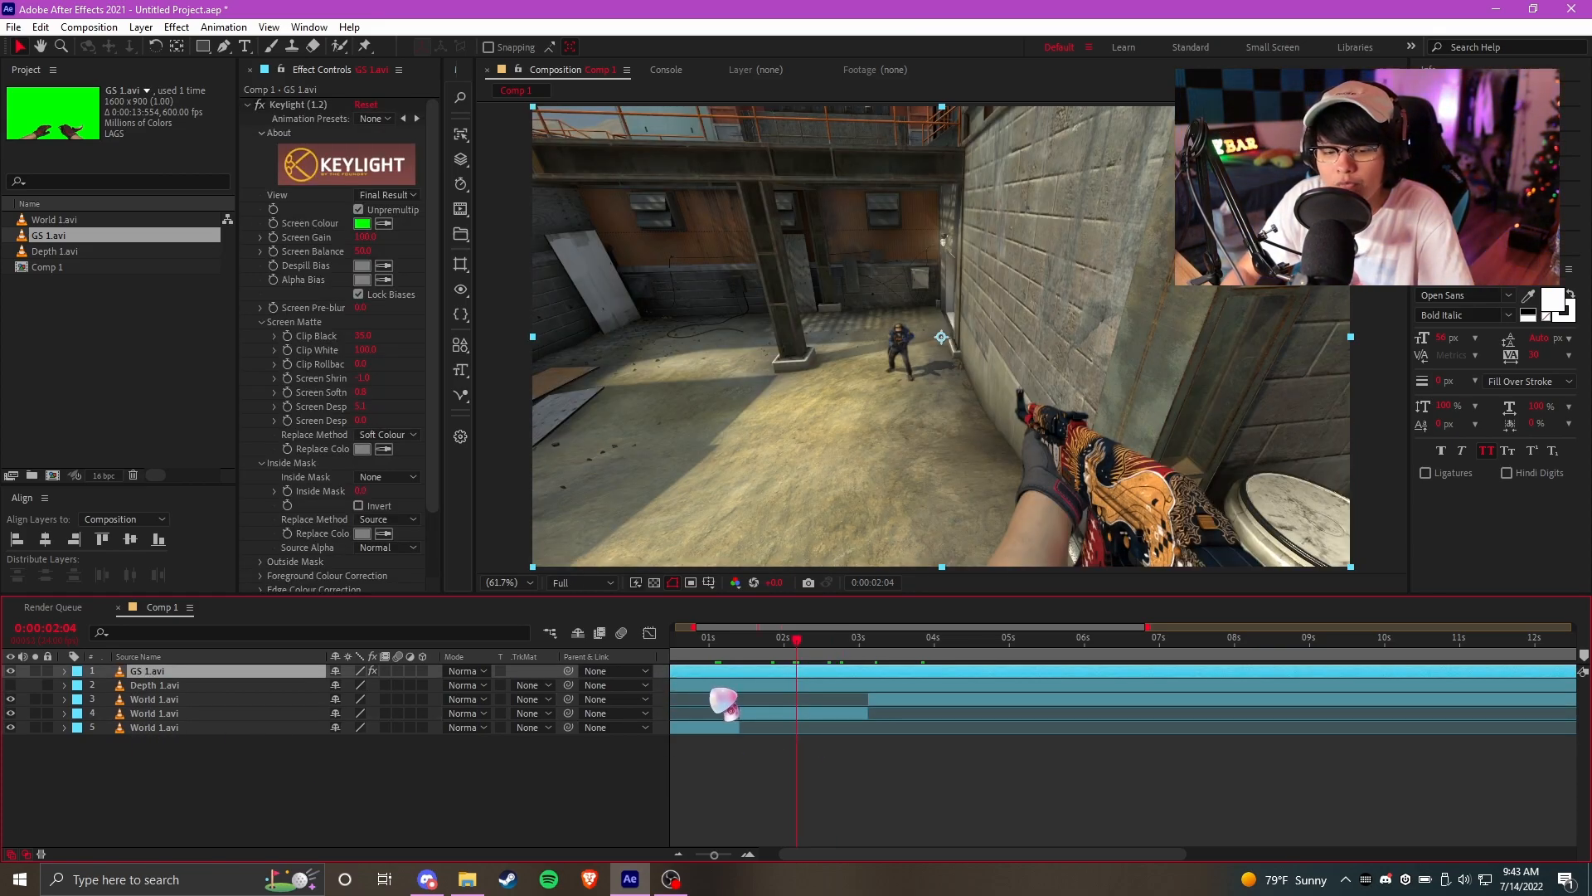
left_click(803, 715)
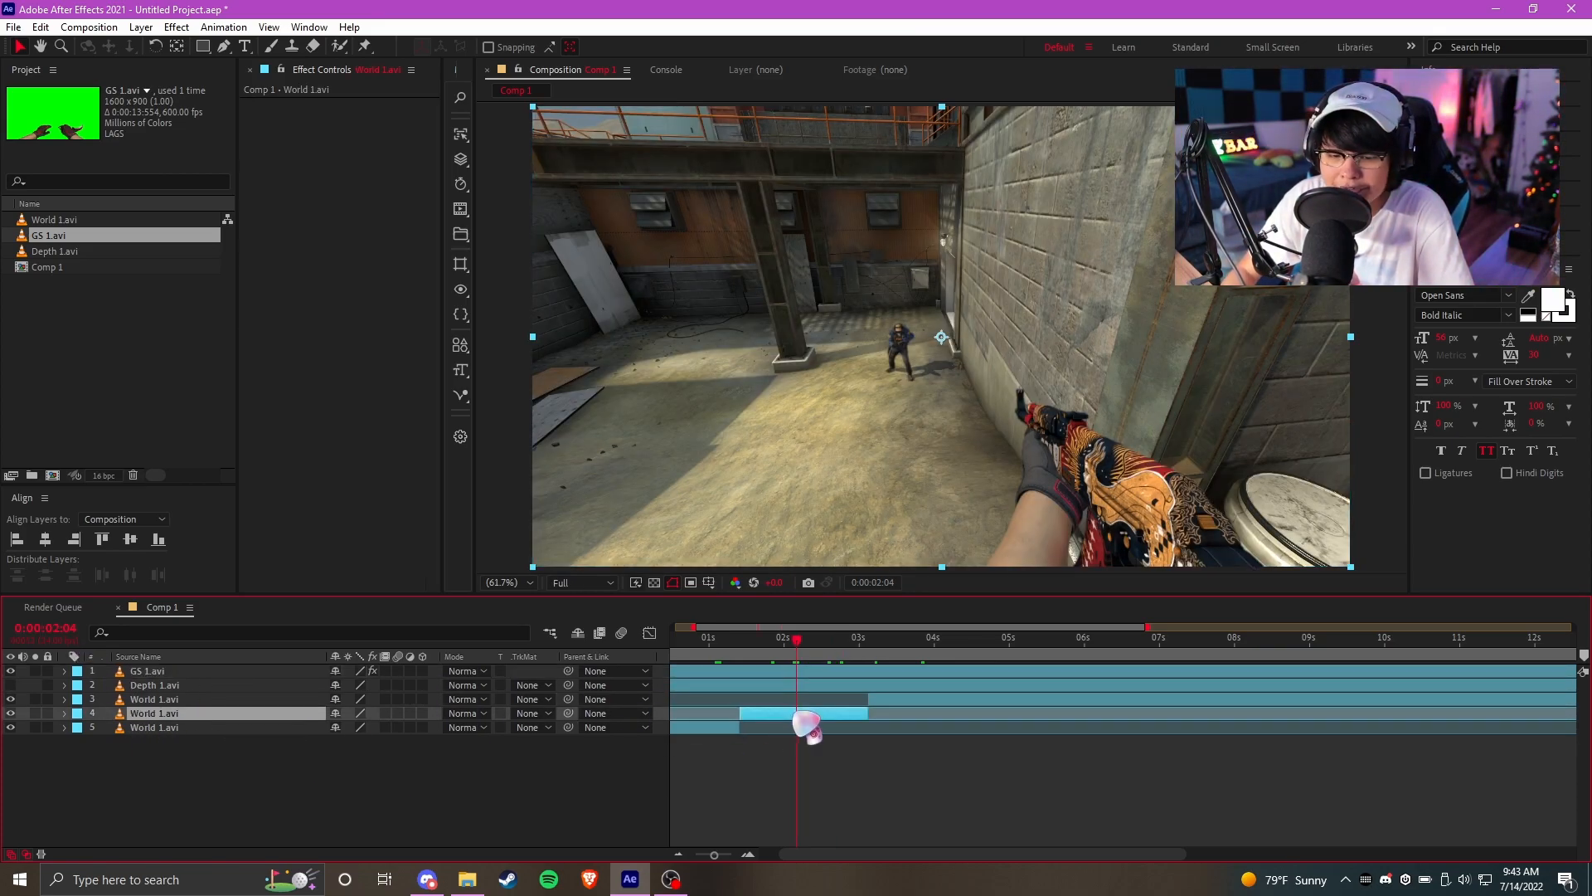
left_click(821, 672)
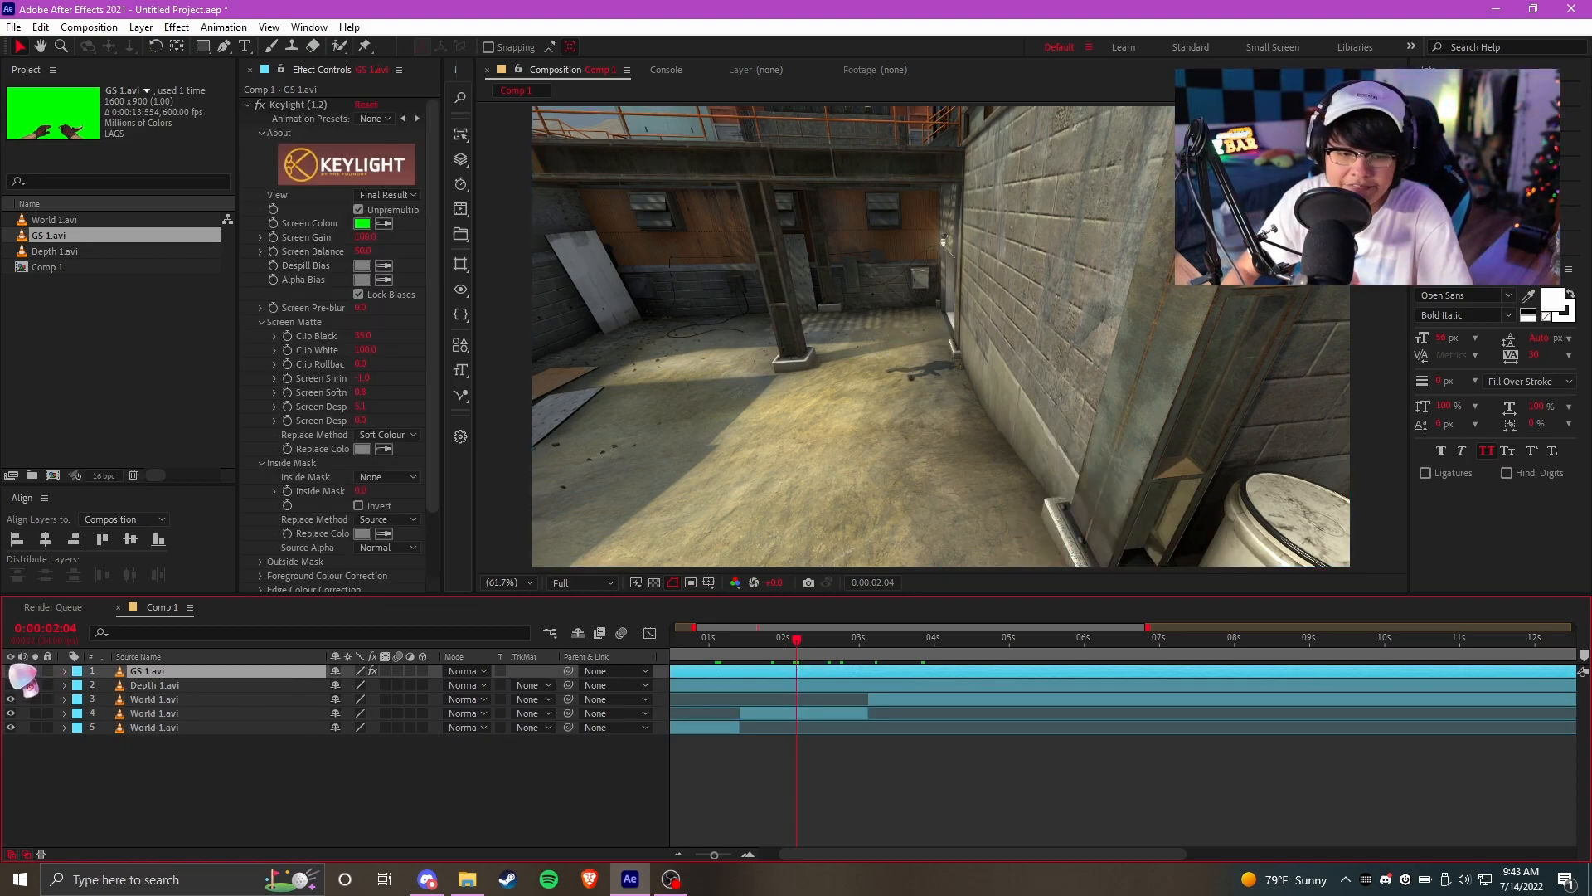
left_click(143, 714)
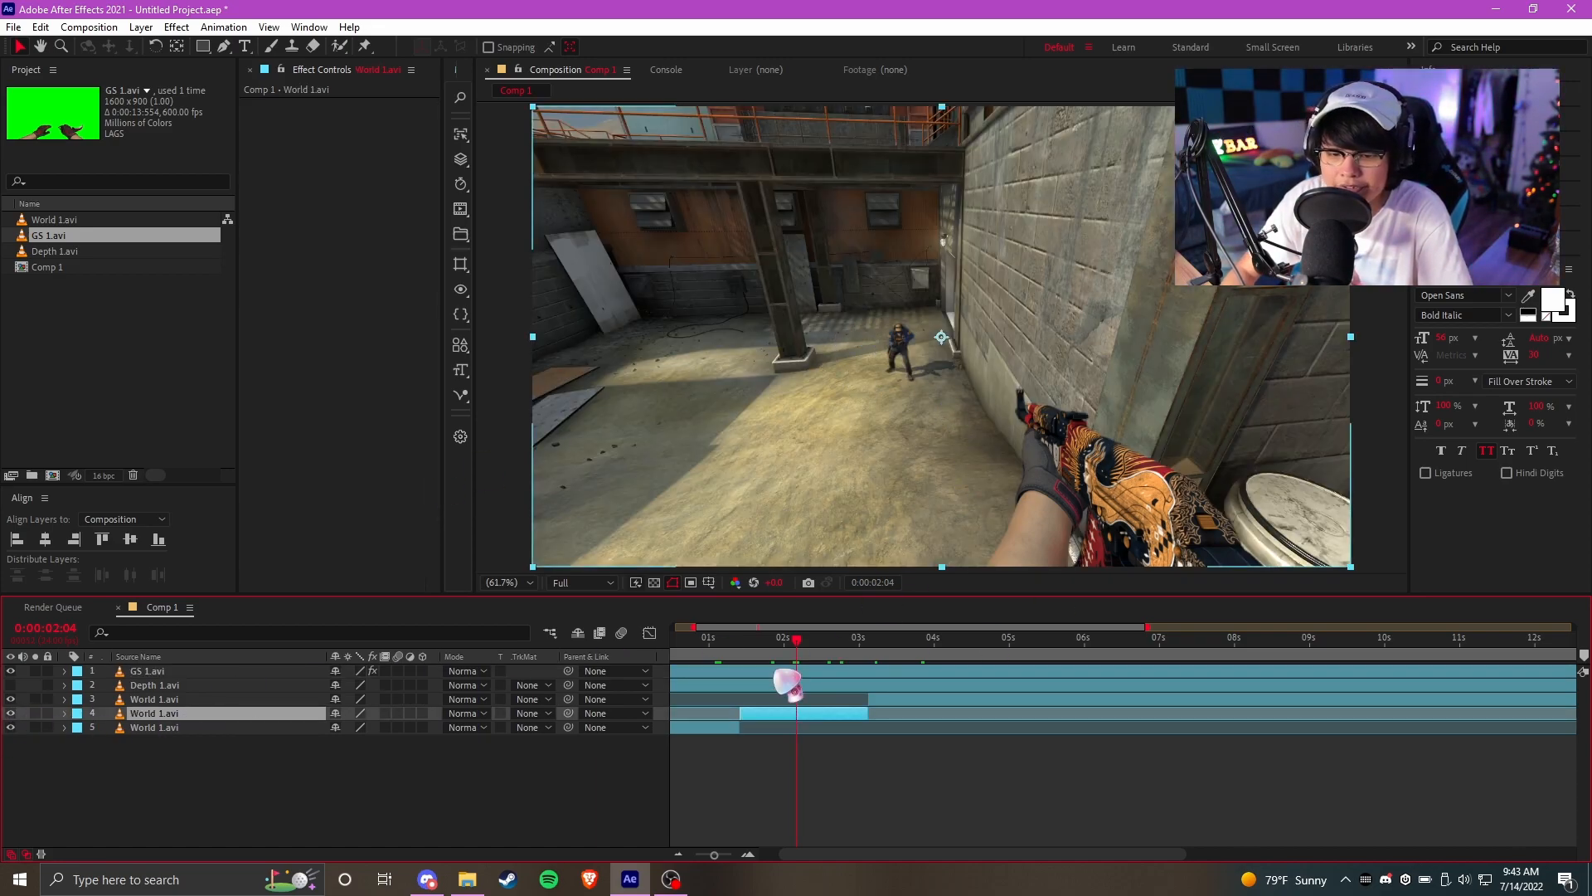
left_click(151, 687)
left_click(10, 685)
left_click(10, 685)
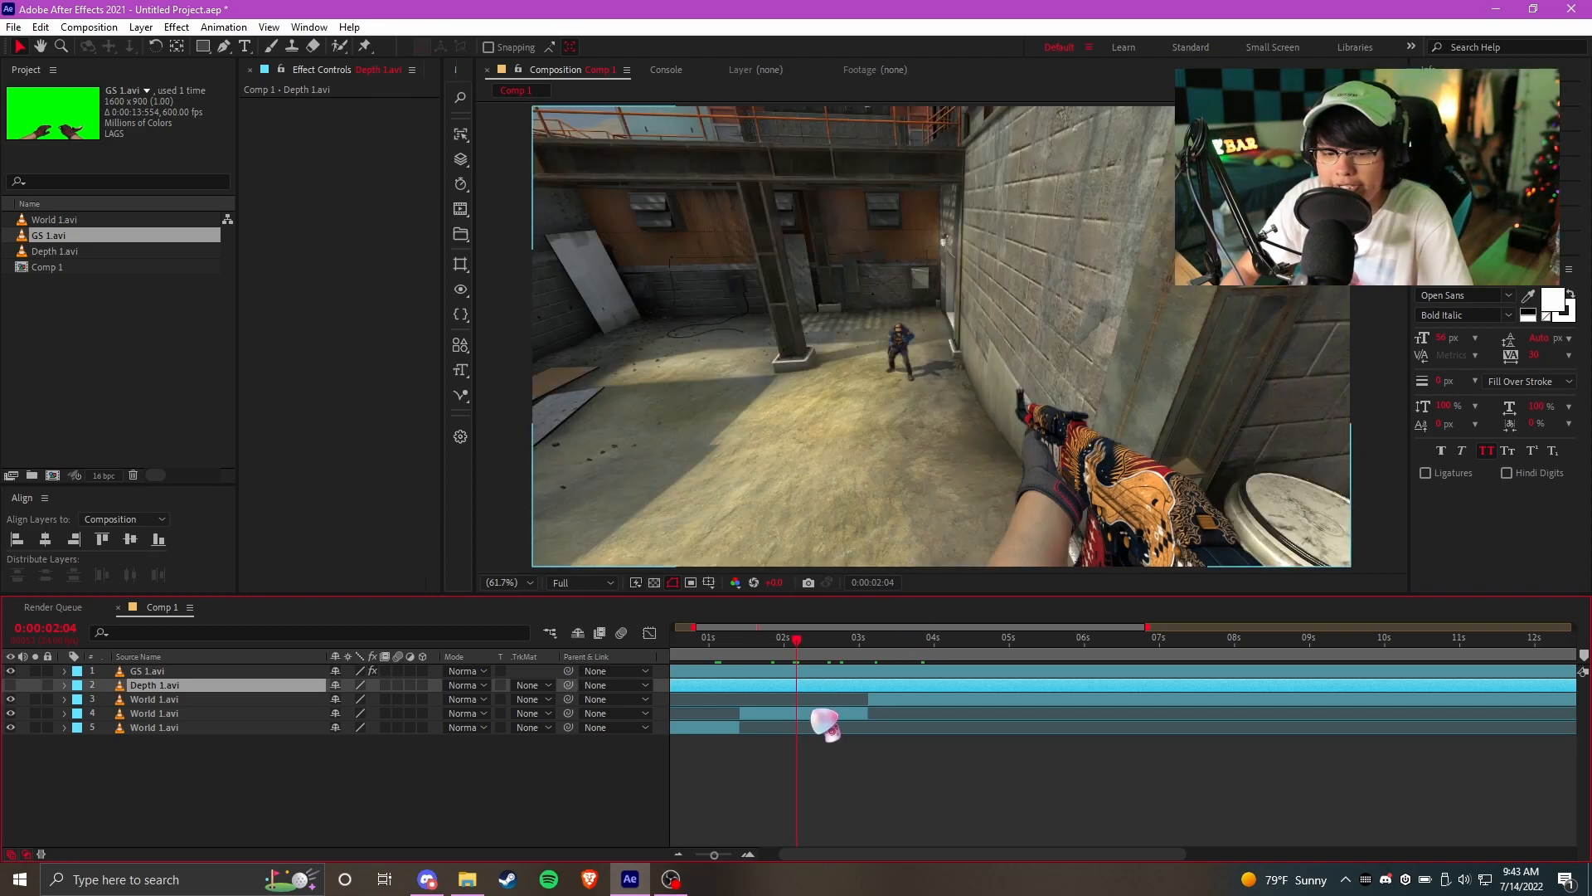
left_click(829, 713)
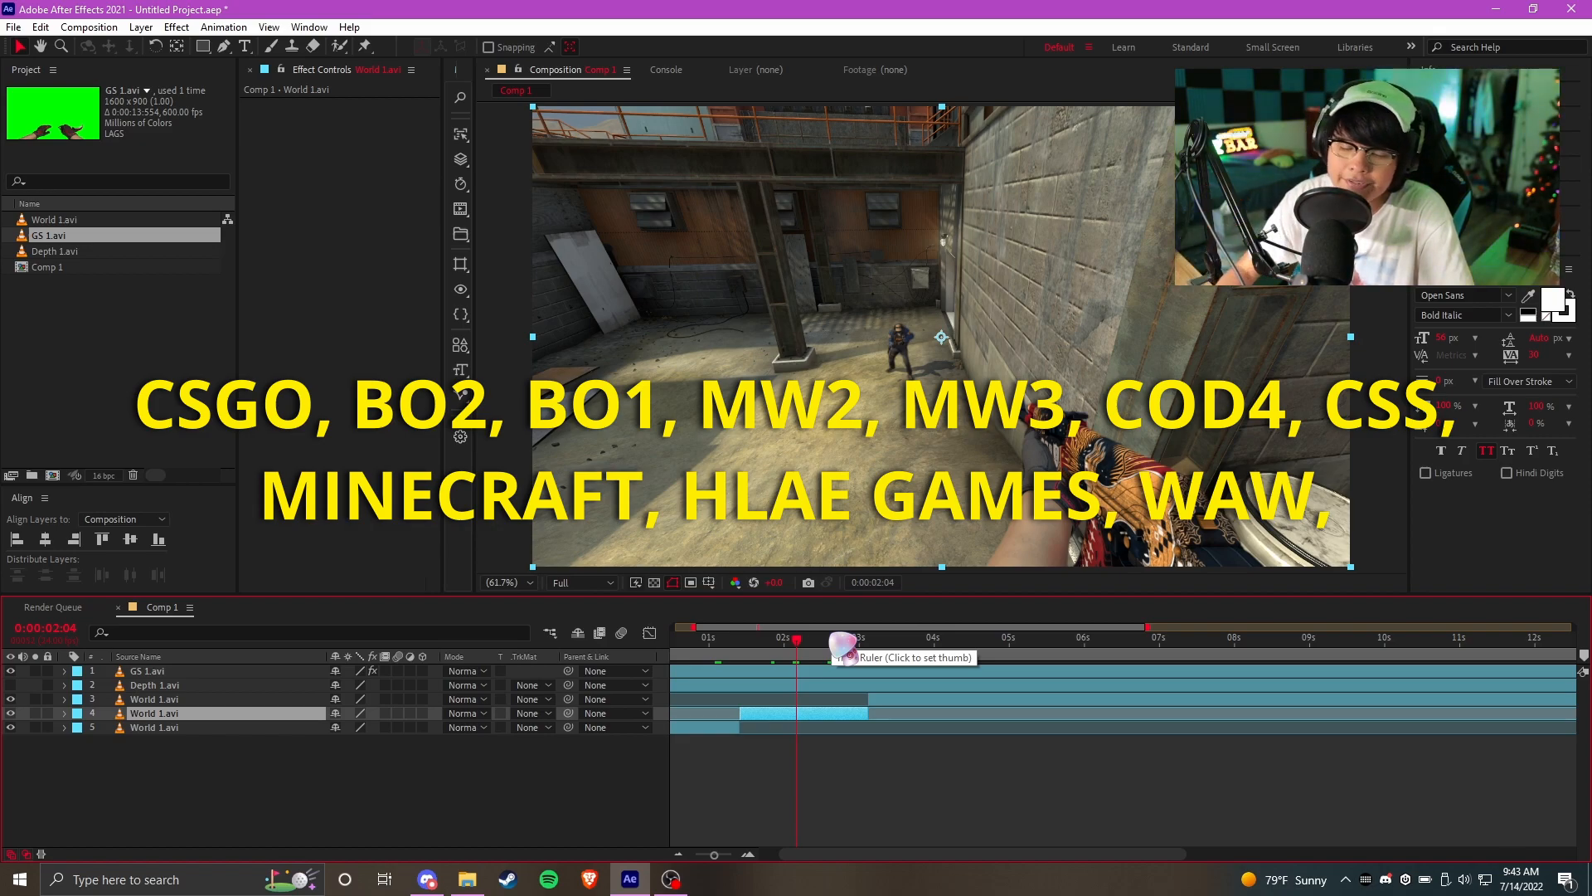
left_click(228, 670)
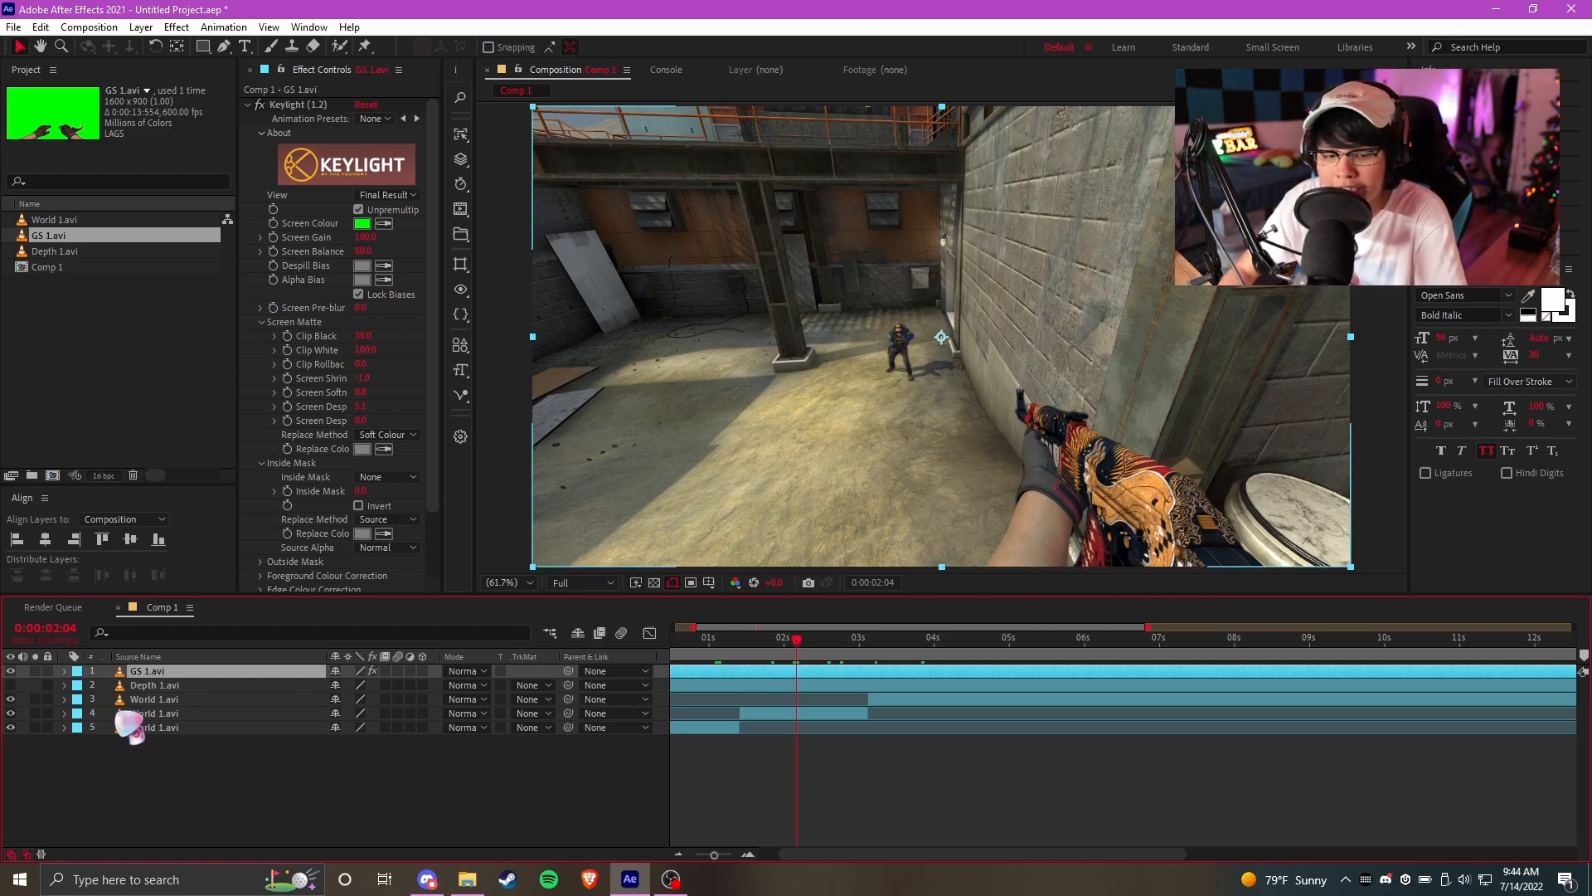
left_click(10, 670)
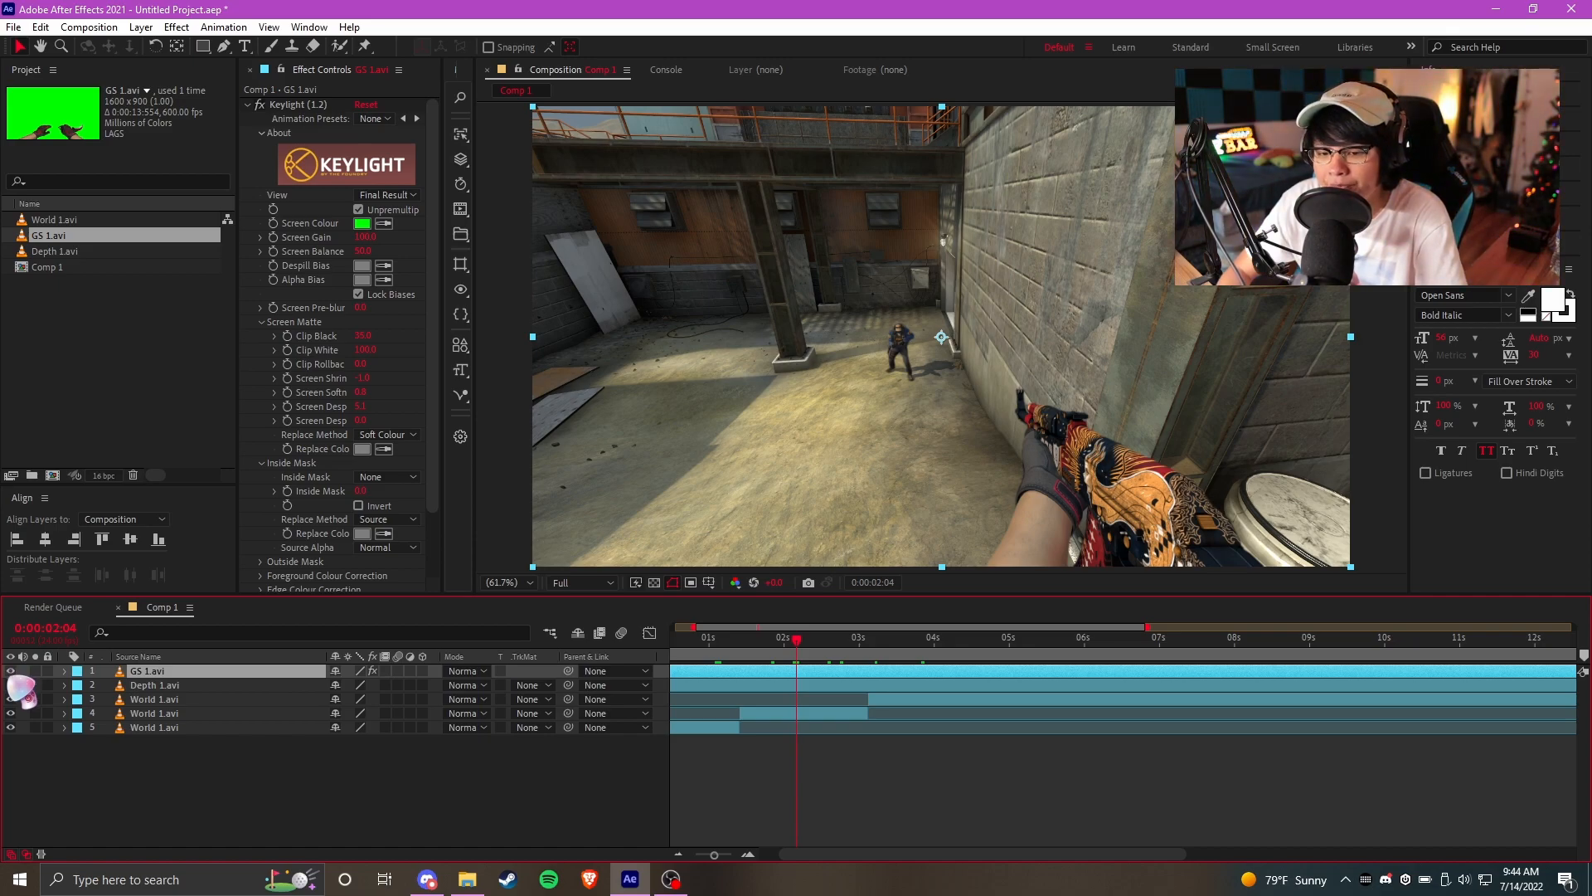
Run Track Camera on the middle World 1.avi segment and check the solved floor track points around 0:00:02:03
left_click(792, 713)
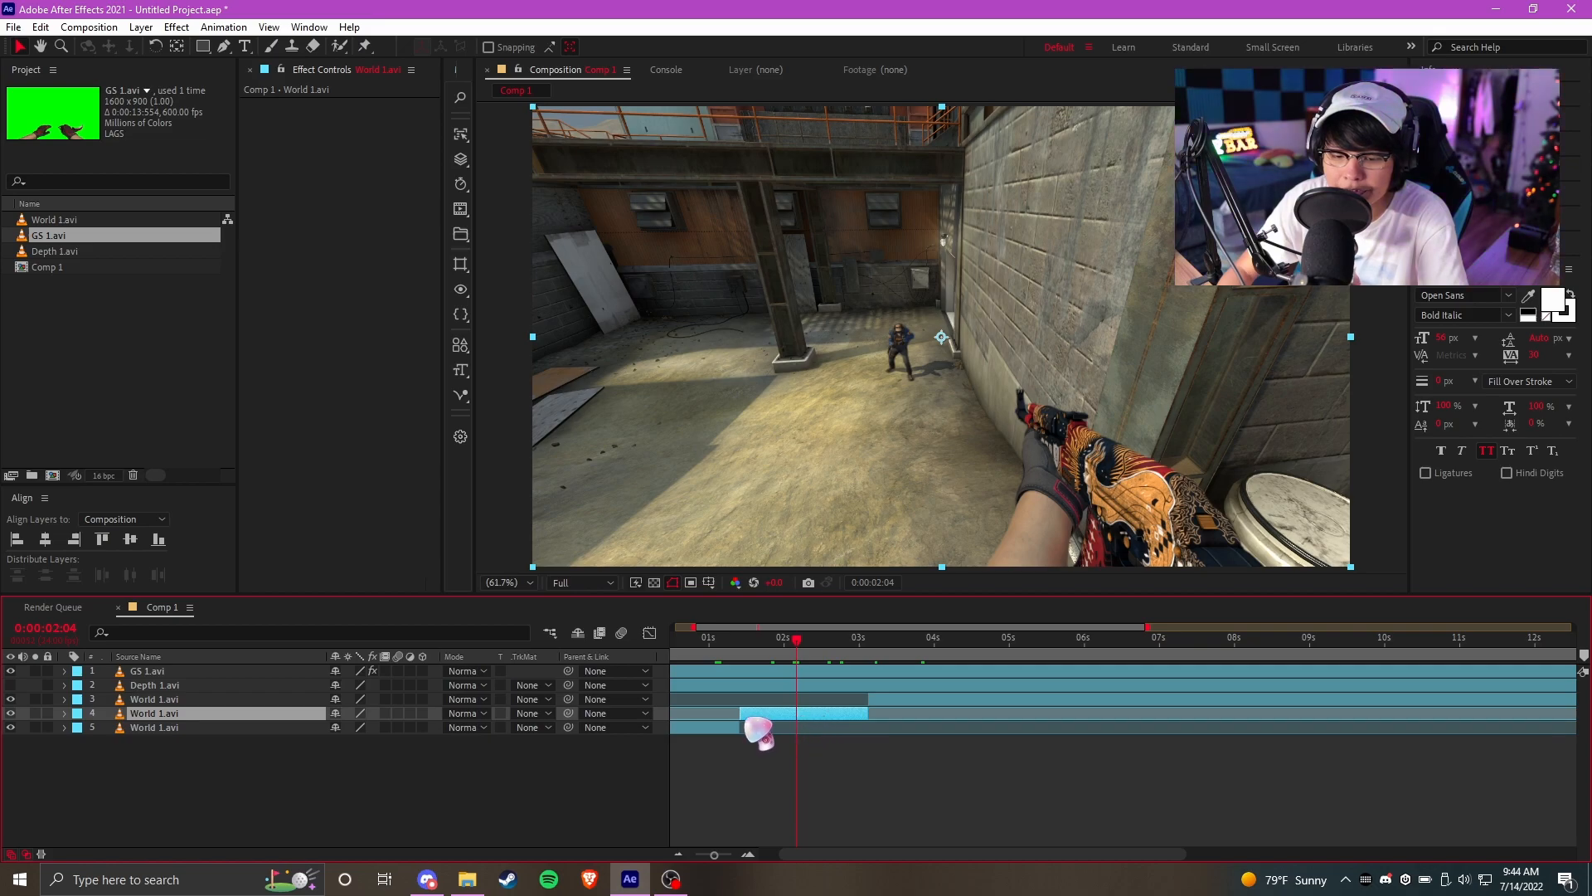
right_click(784, 718)
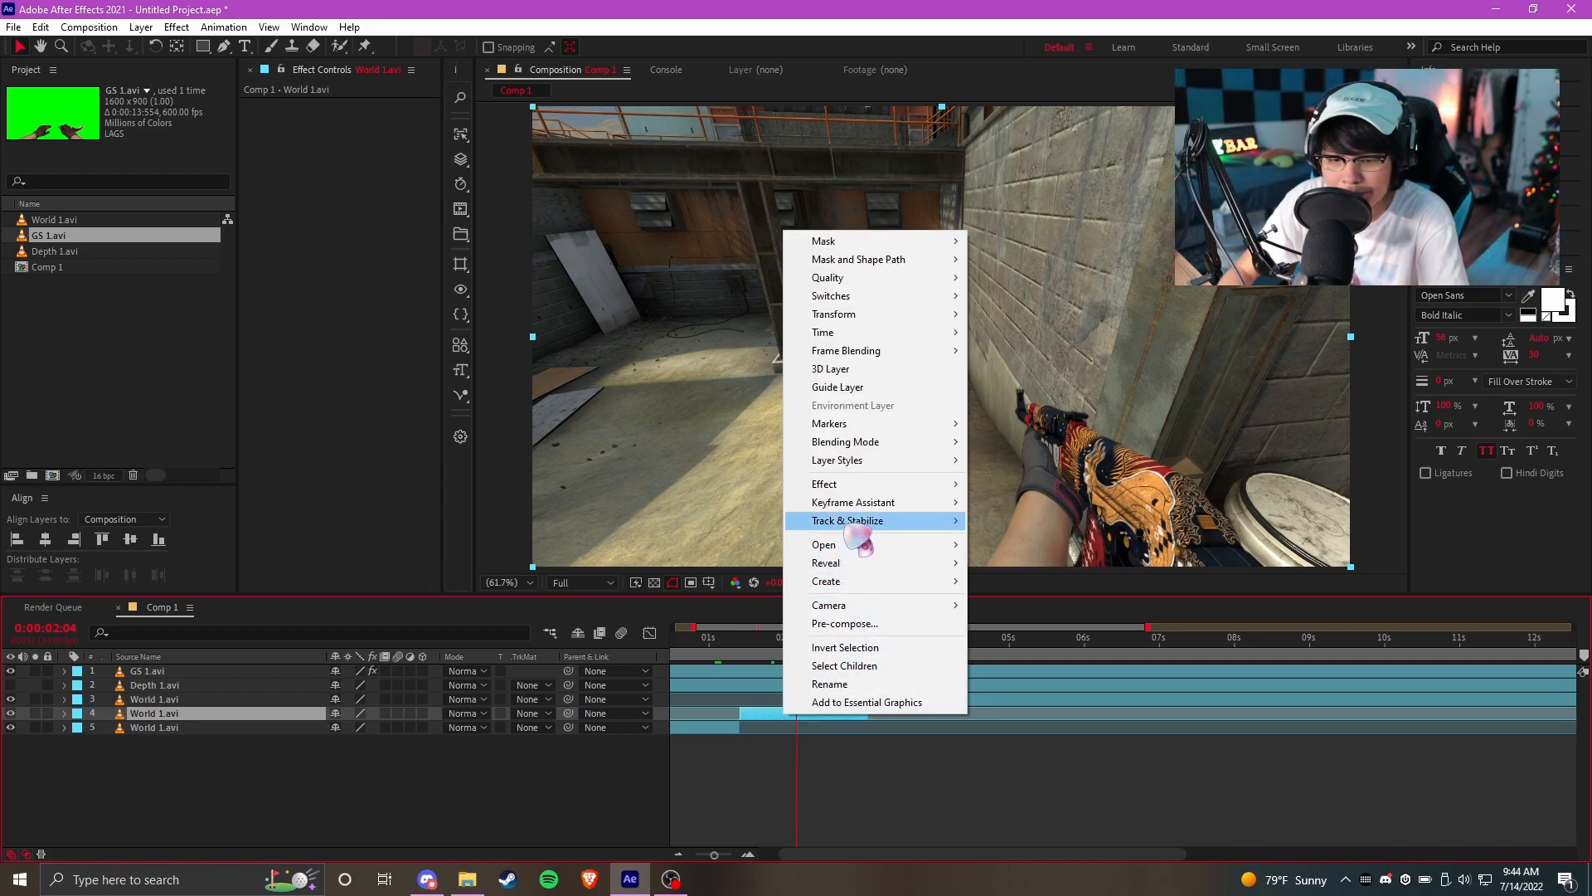
mouse_move(848, 523)
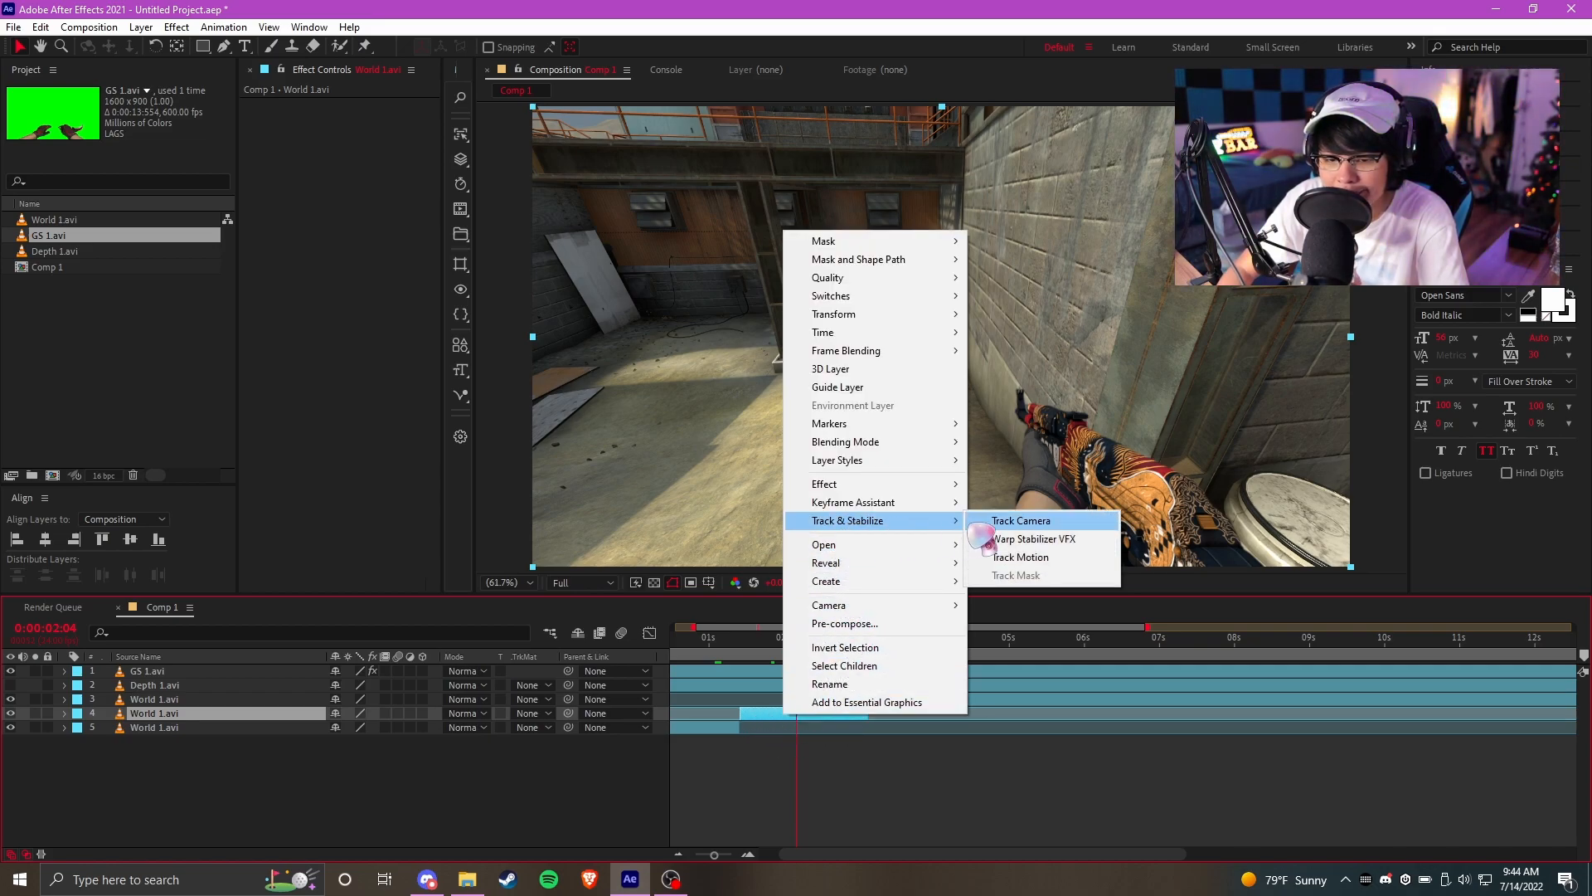
left_click(1001, 522)
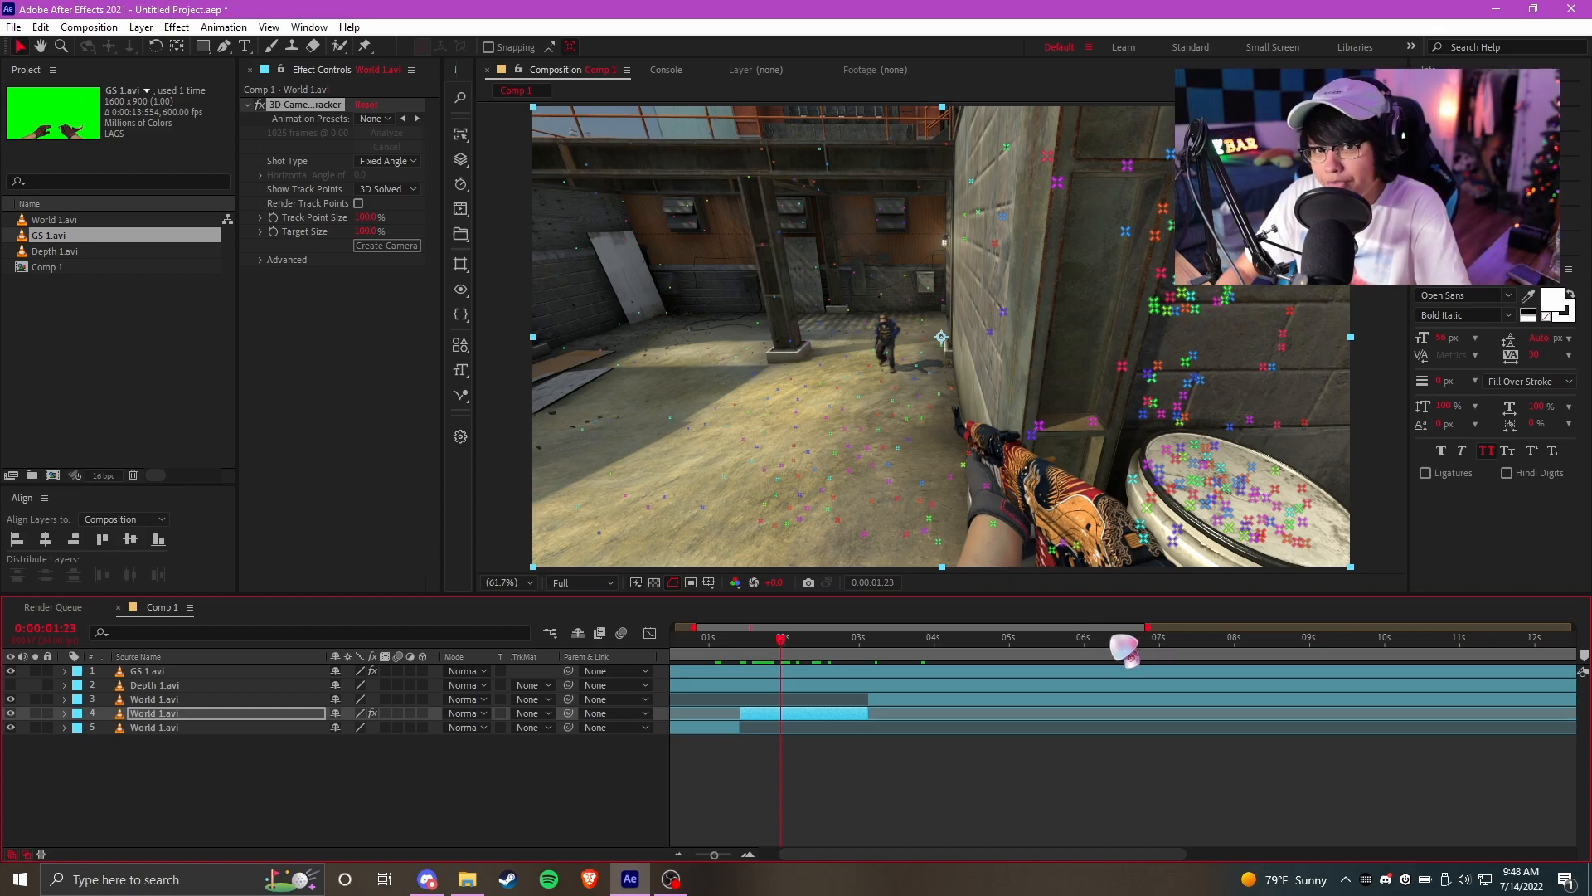
left_click_drag(817, 640, 793, 664)
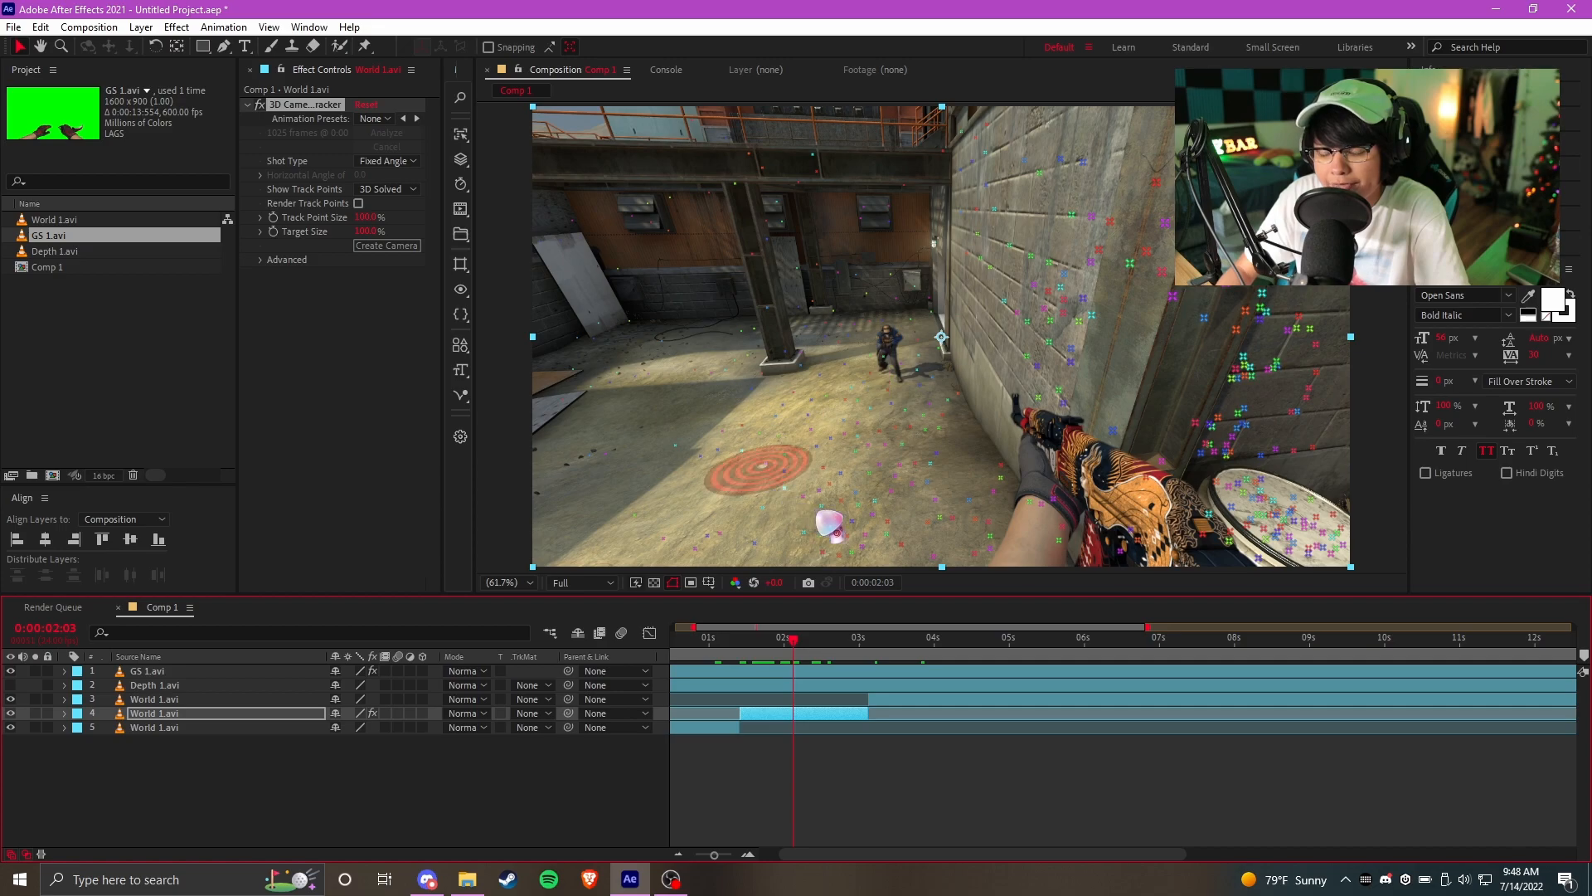
left_click(894, 506)
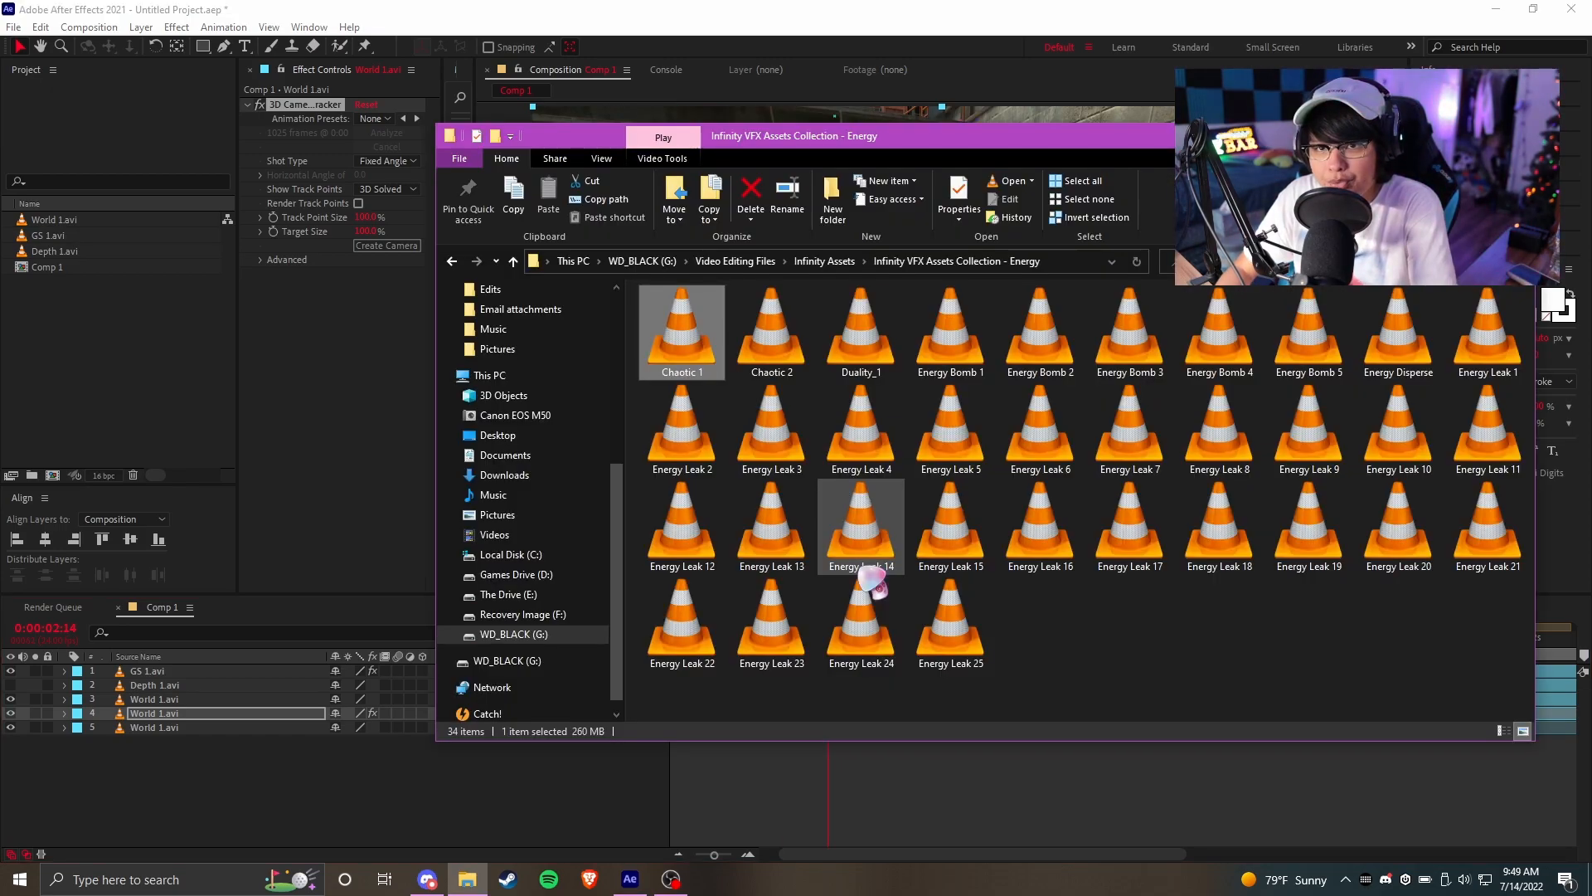
Import Chaotic 1.mov from the Infinity VFX Assets Collection - Energy folder and place it directly above the tracked World 1.avi segment, aligned with its start
left_click_drag(680, 340, 141, 357)
left_click_drag(55, 285, 782, 710)
left_click(836, 638)
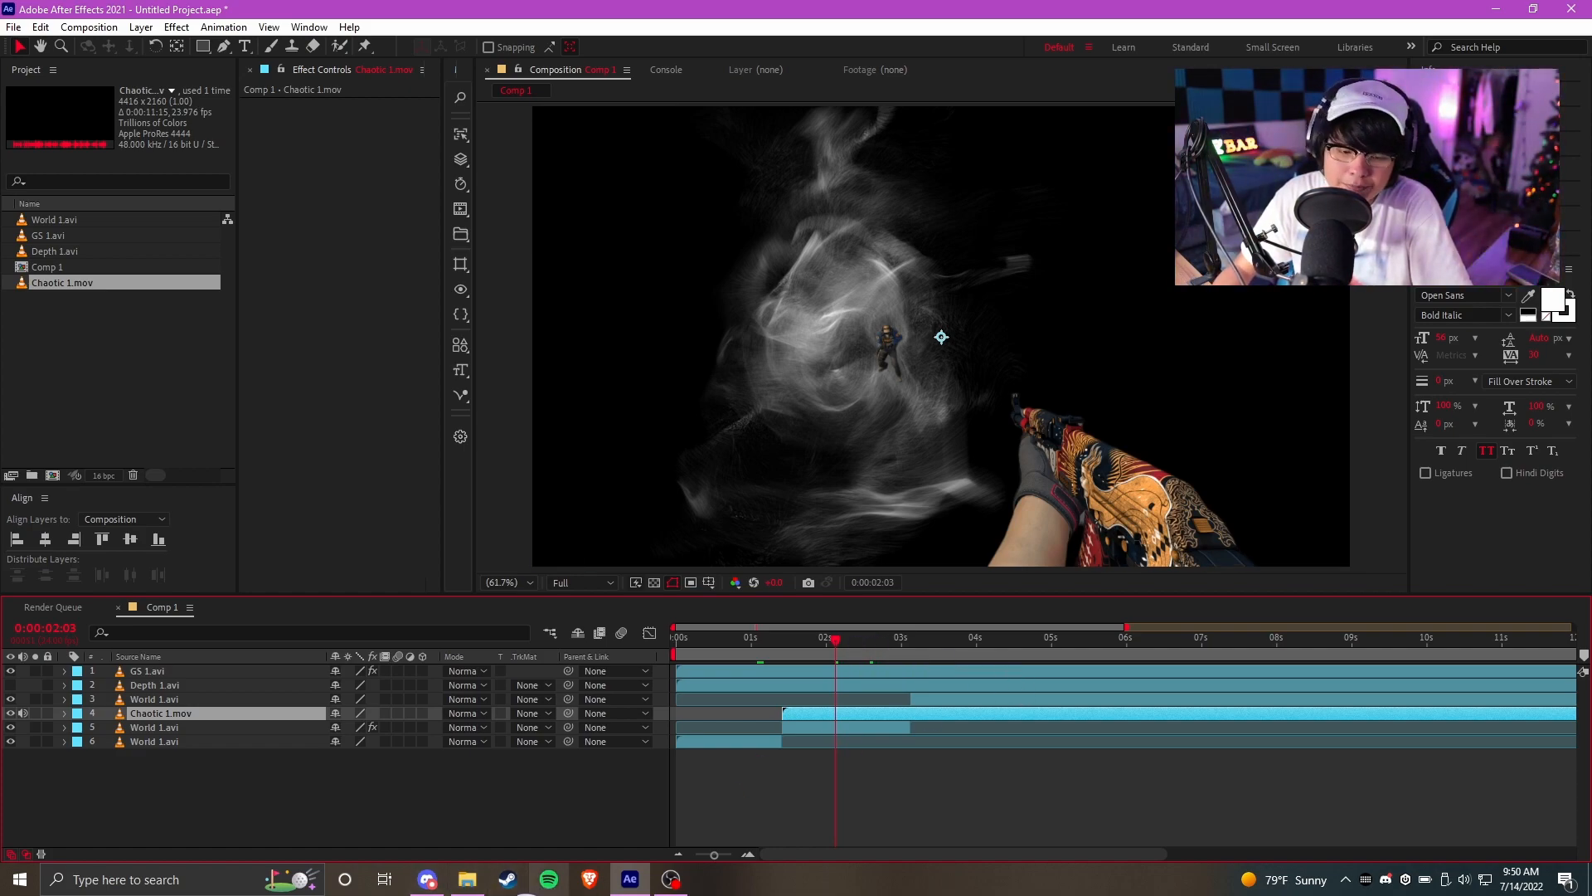
Look over the VFX collection folders inside the Infinity Assets folder and return to After Effects
key("alt+Tab")
left_click(833, 263)
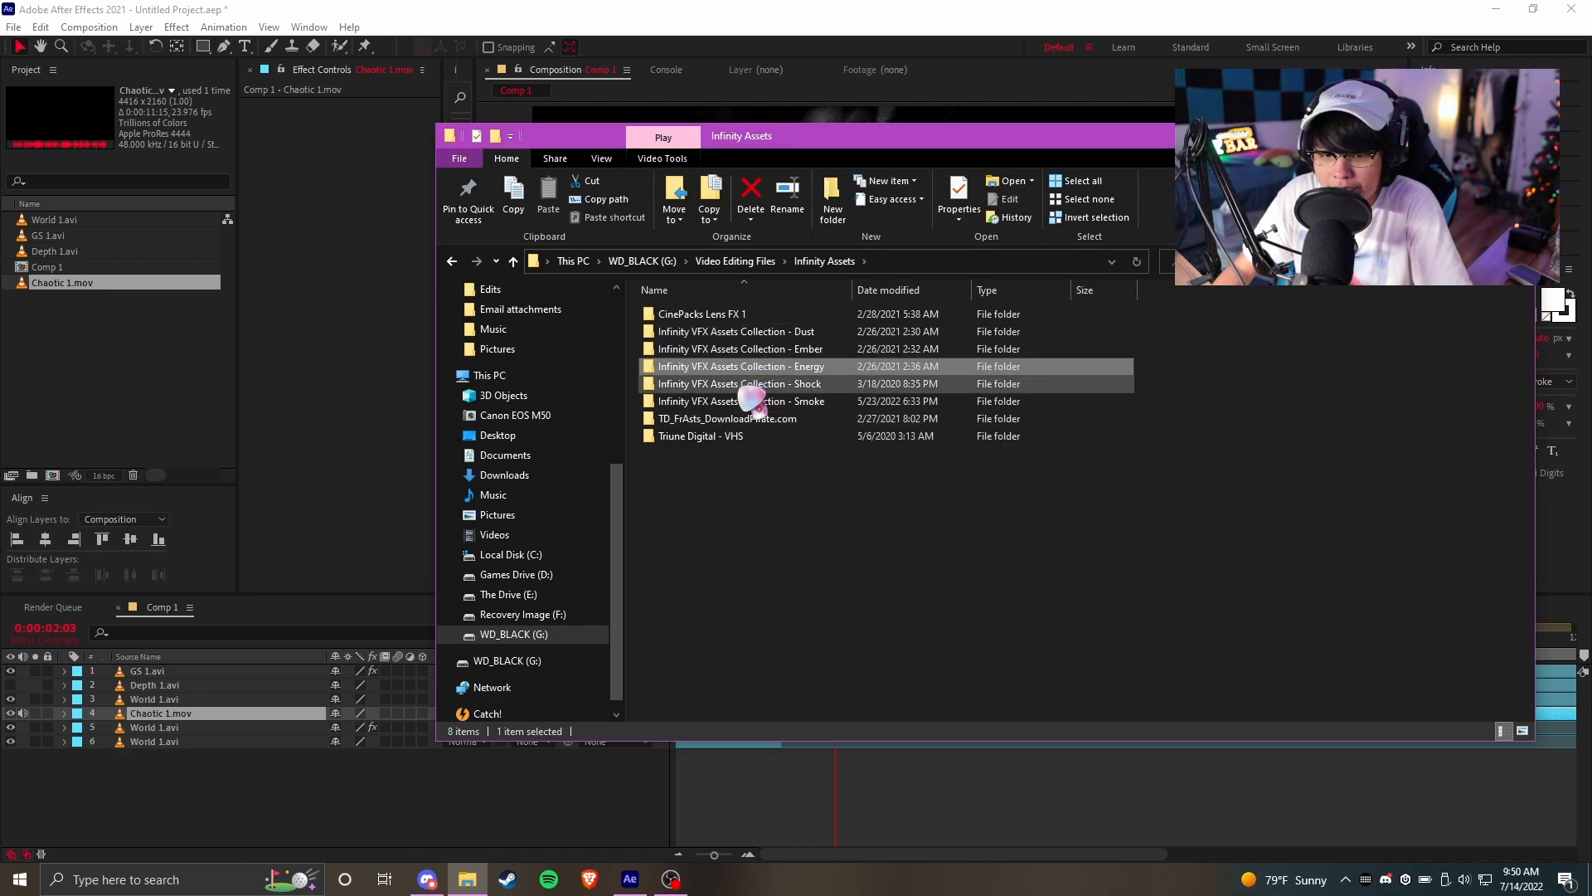
key("alt+Tab")
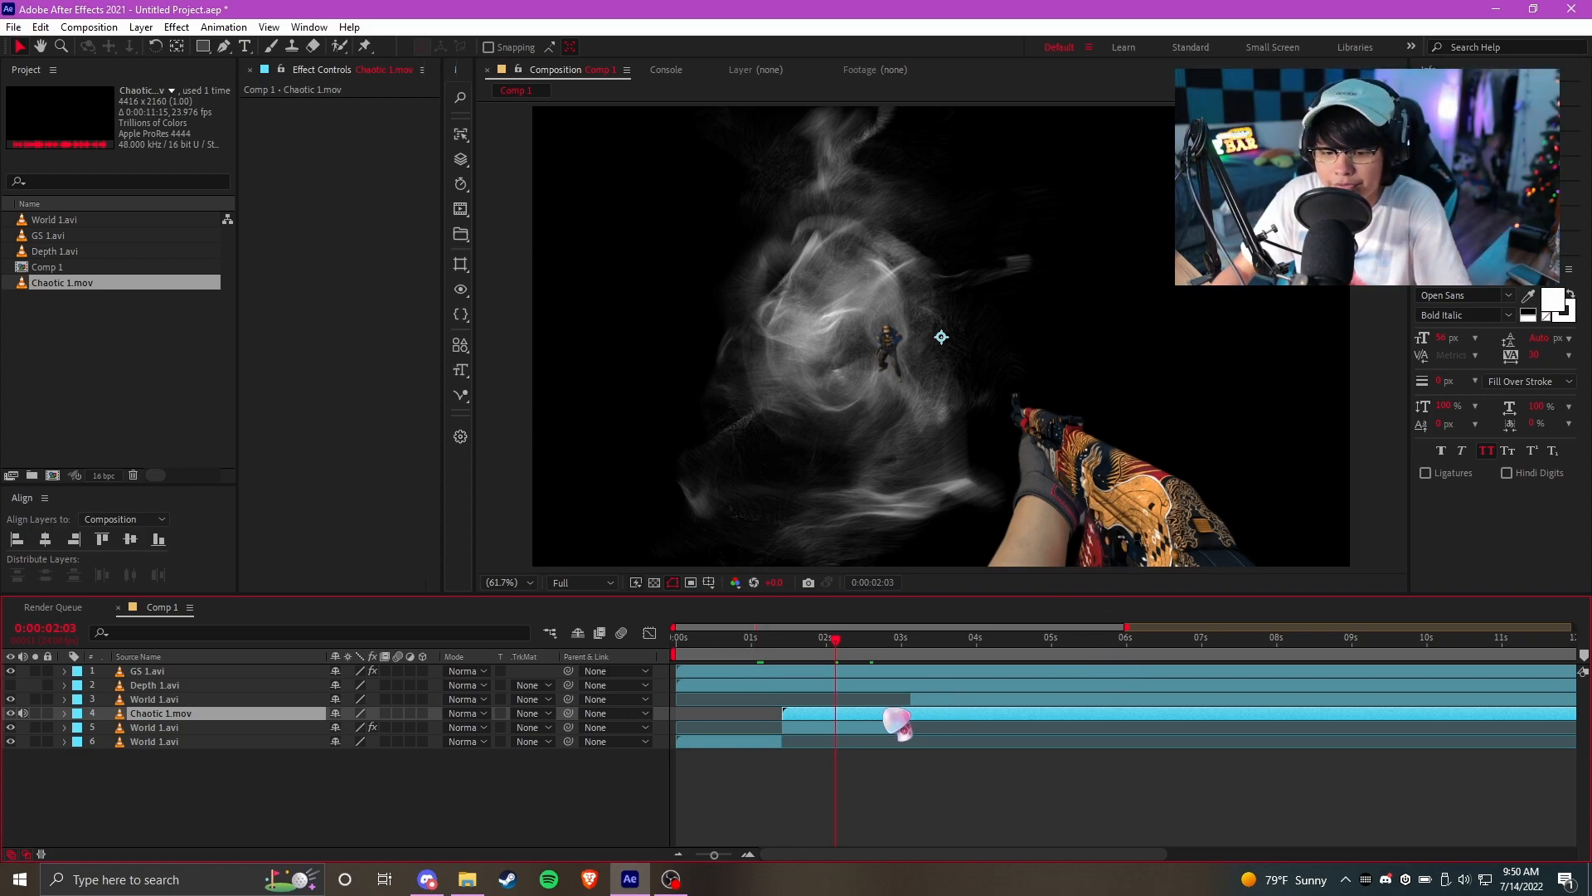
Solo the tracked World 1.avi segment, enable Render Track Points, and create a solid and camera from floor track points at 0:00:02:12
left_click(178, 728)
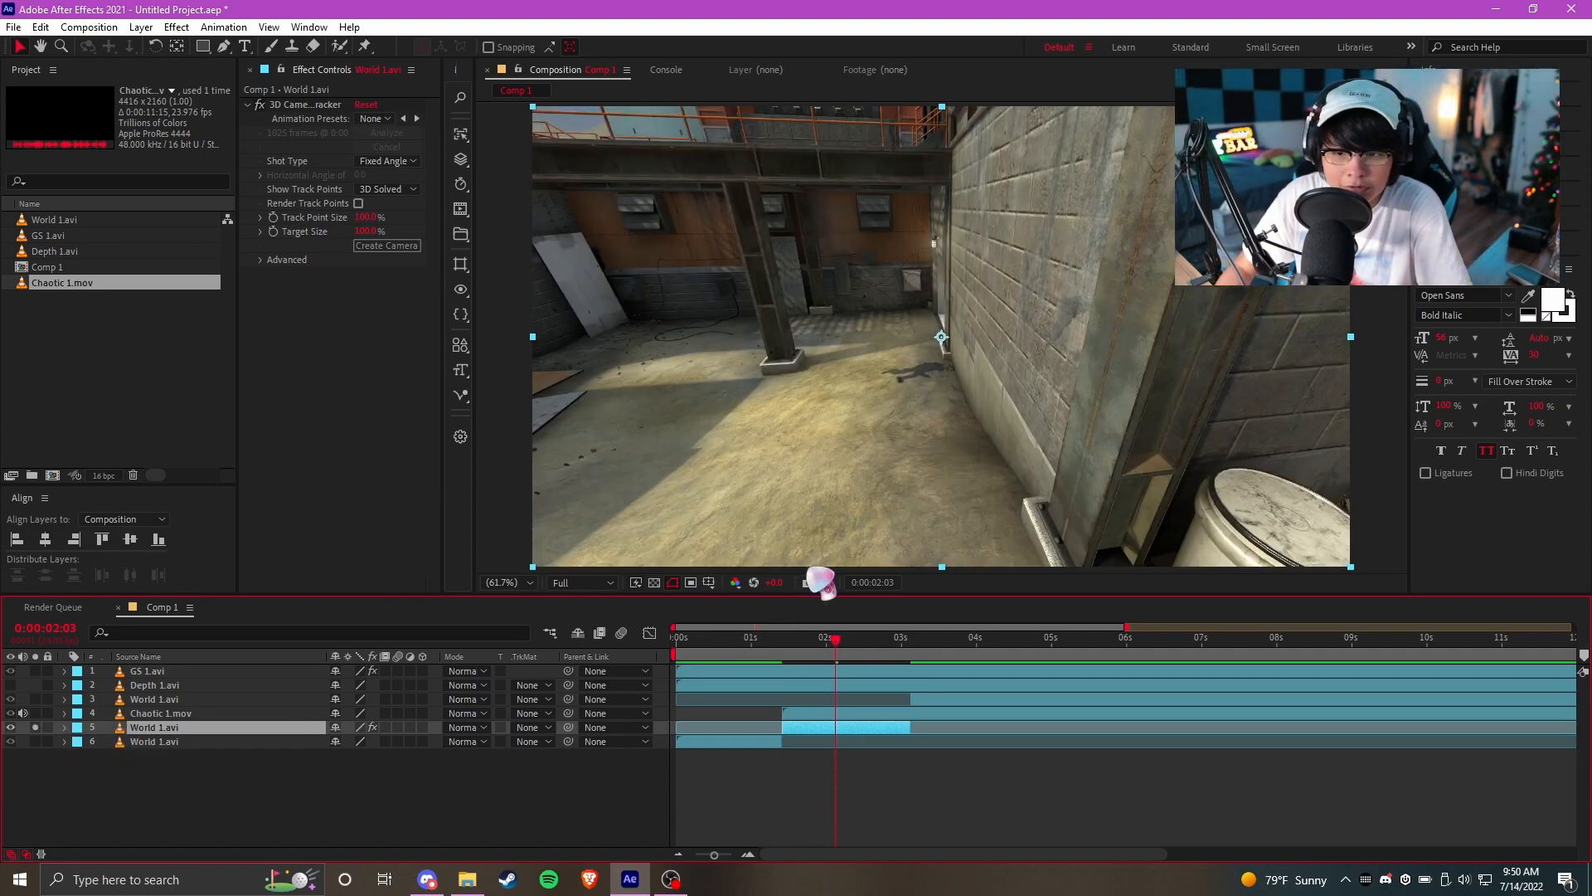
left_click(359, 203)
left_click_drag(839, 647, 865, 645)
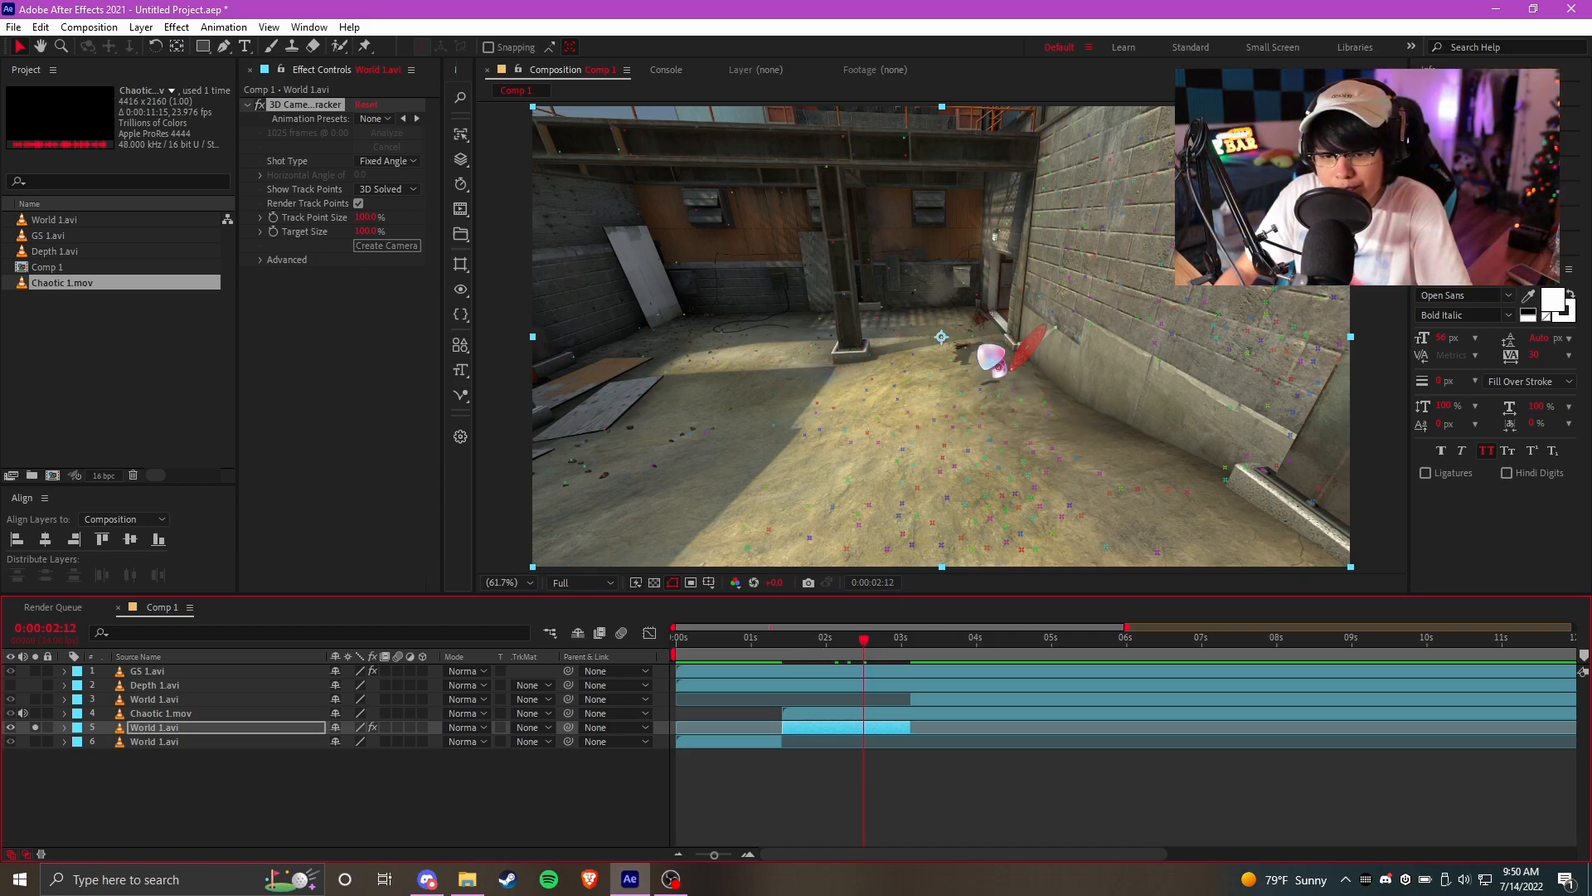
mouse_move(1011, 397)
left_mouse_down()
mouse_move(817, 468)
mouse_move(1037, 477)
mouse_move(1014, 403)
left_mouse_up()
right_click(945, 464)
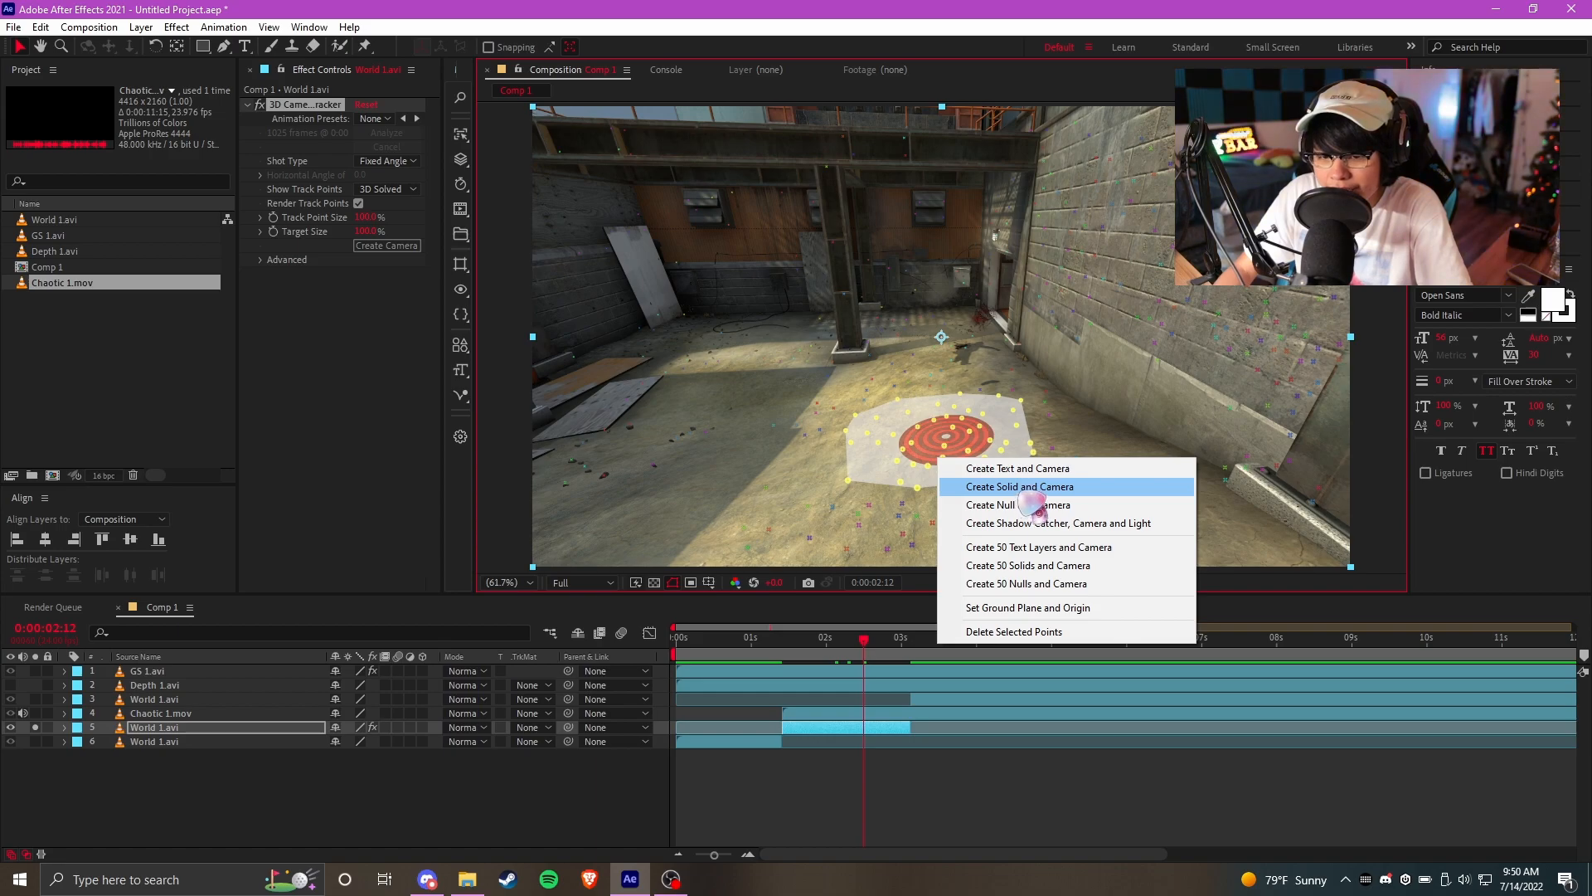
left_click(1027, 488)
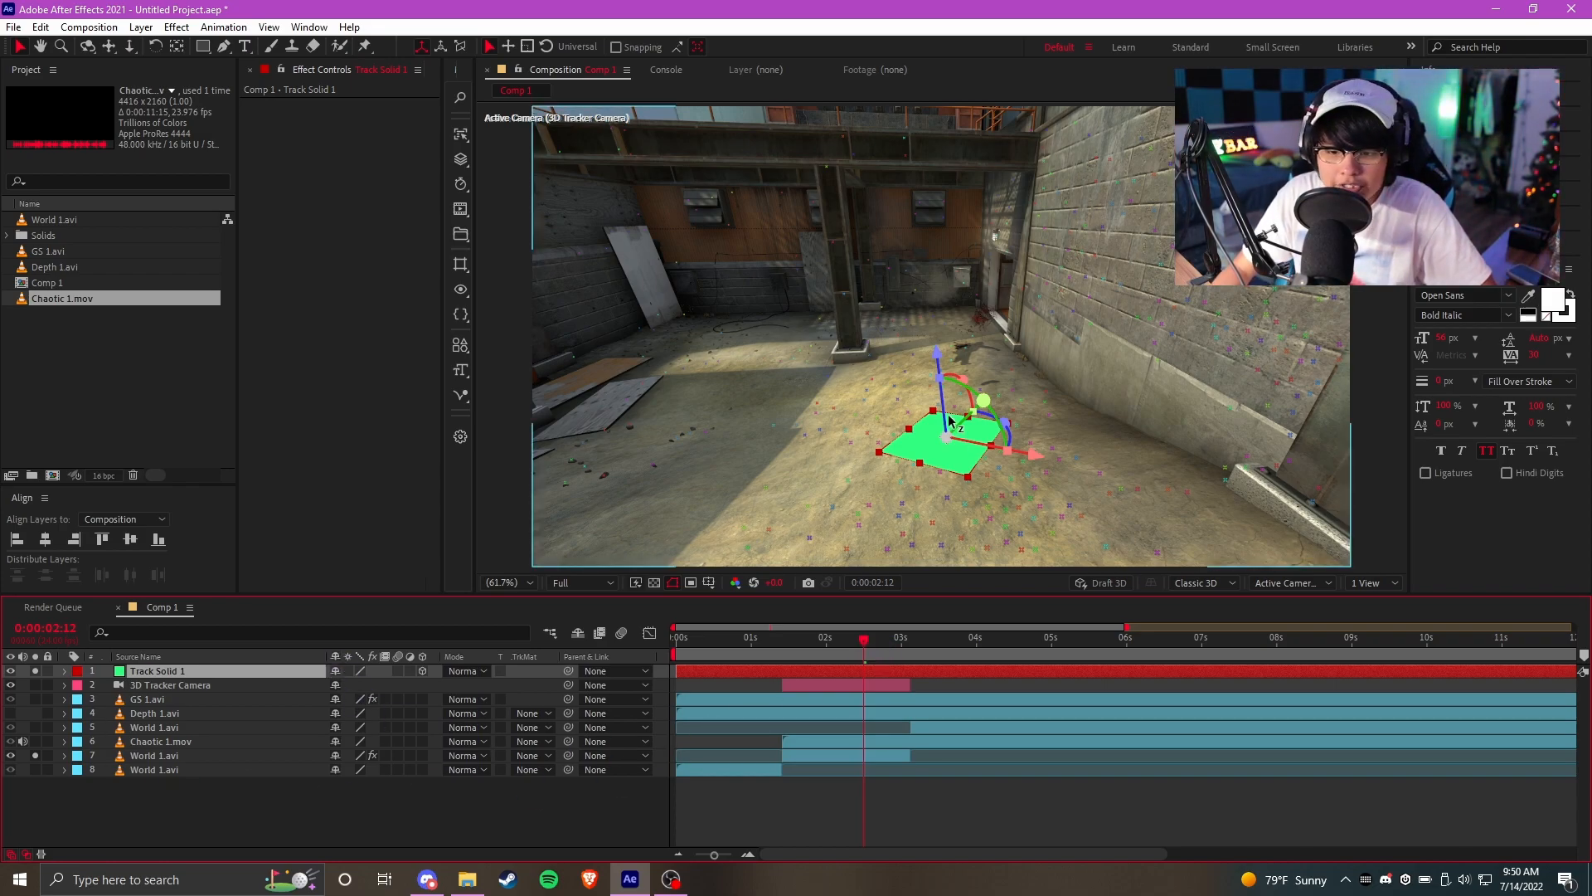
Solo Chaotic 1.mov, make it a 3D layer, and preview its motion up to 0:00:02:08
left_click(166, 742)
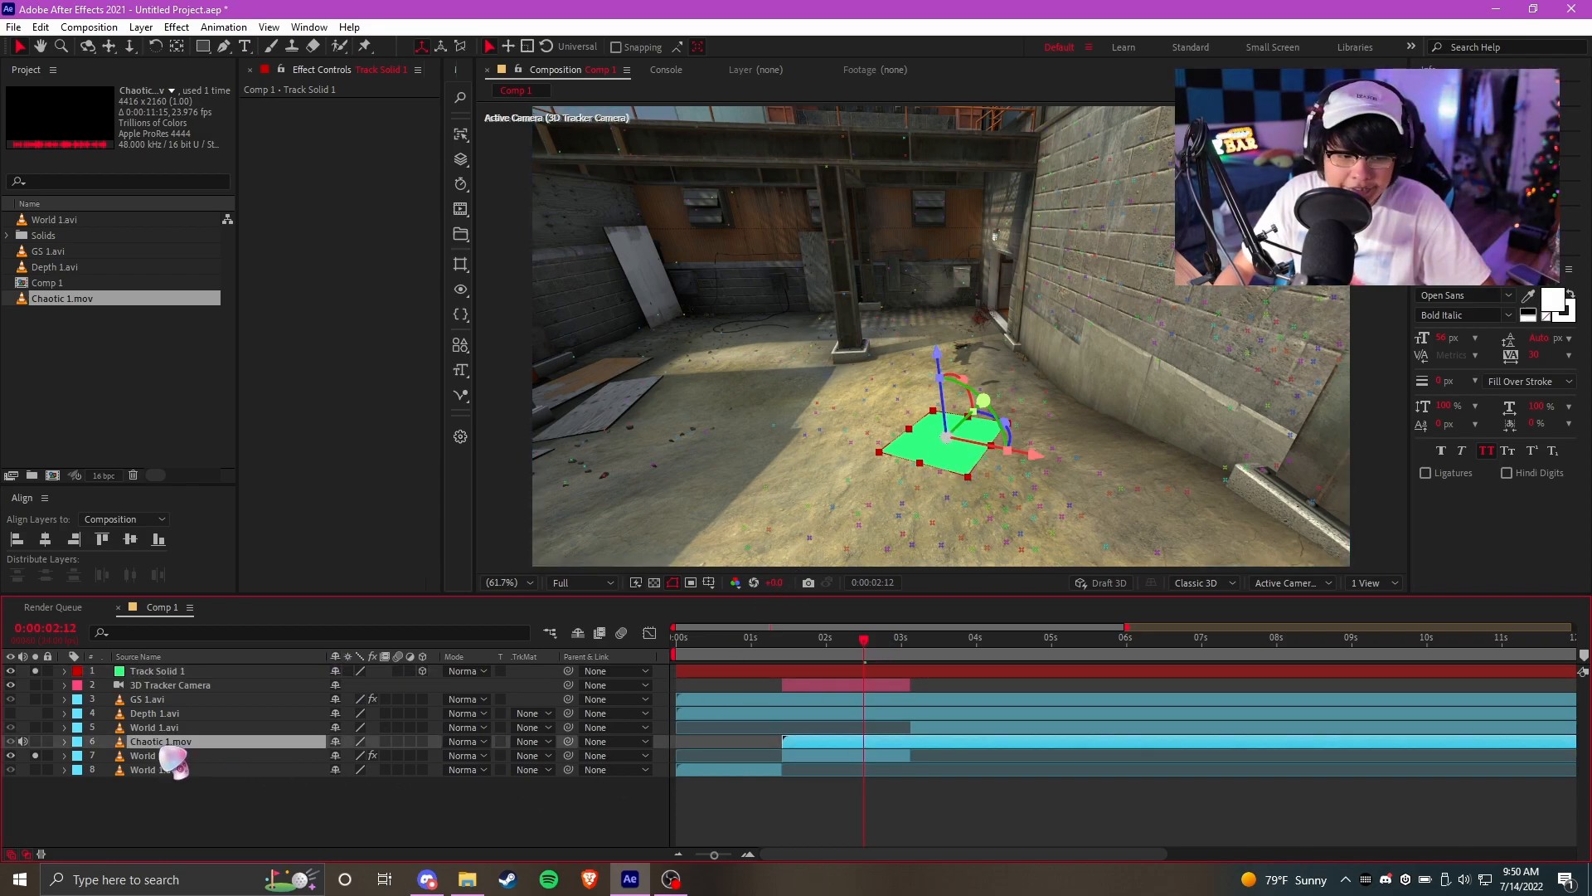
left_click(35, 741)
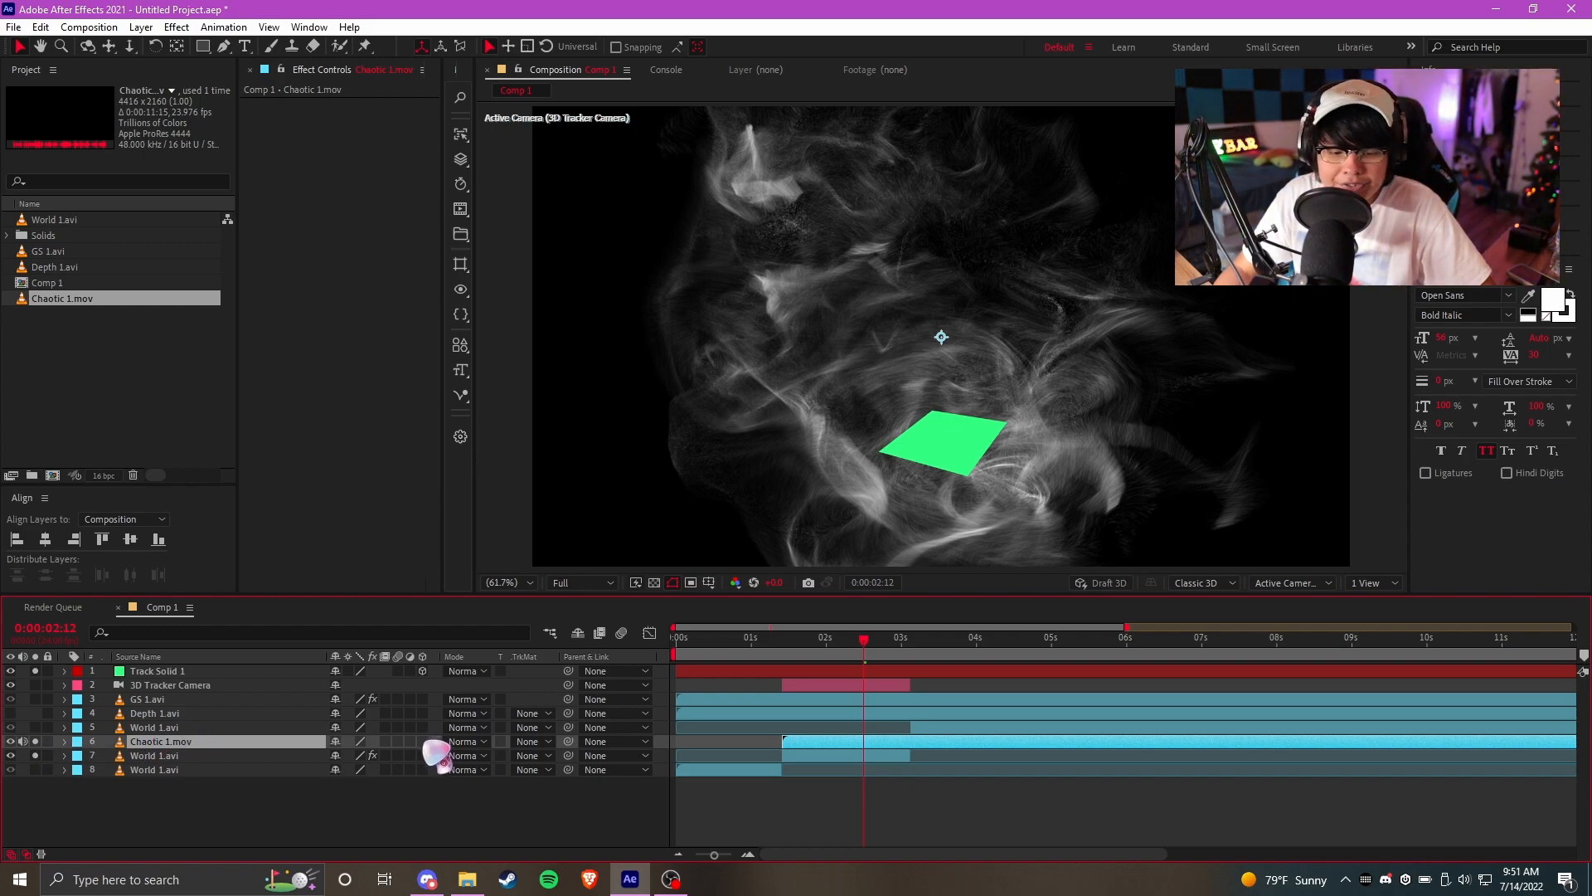
left_click(423, 741)
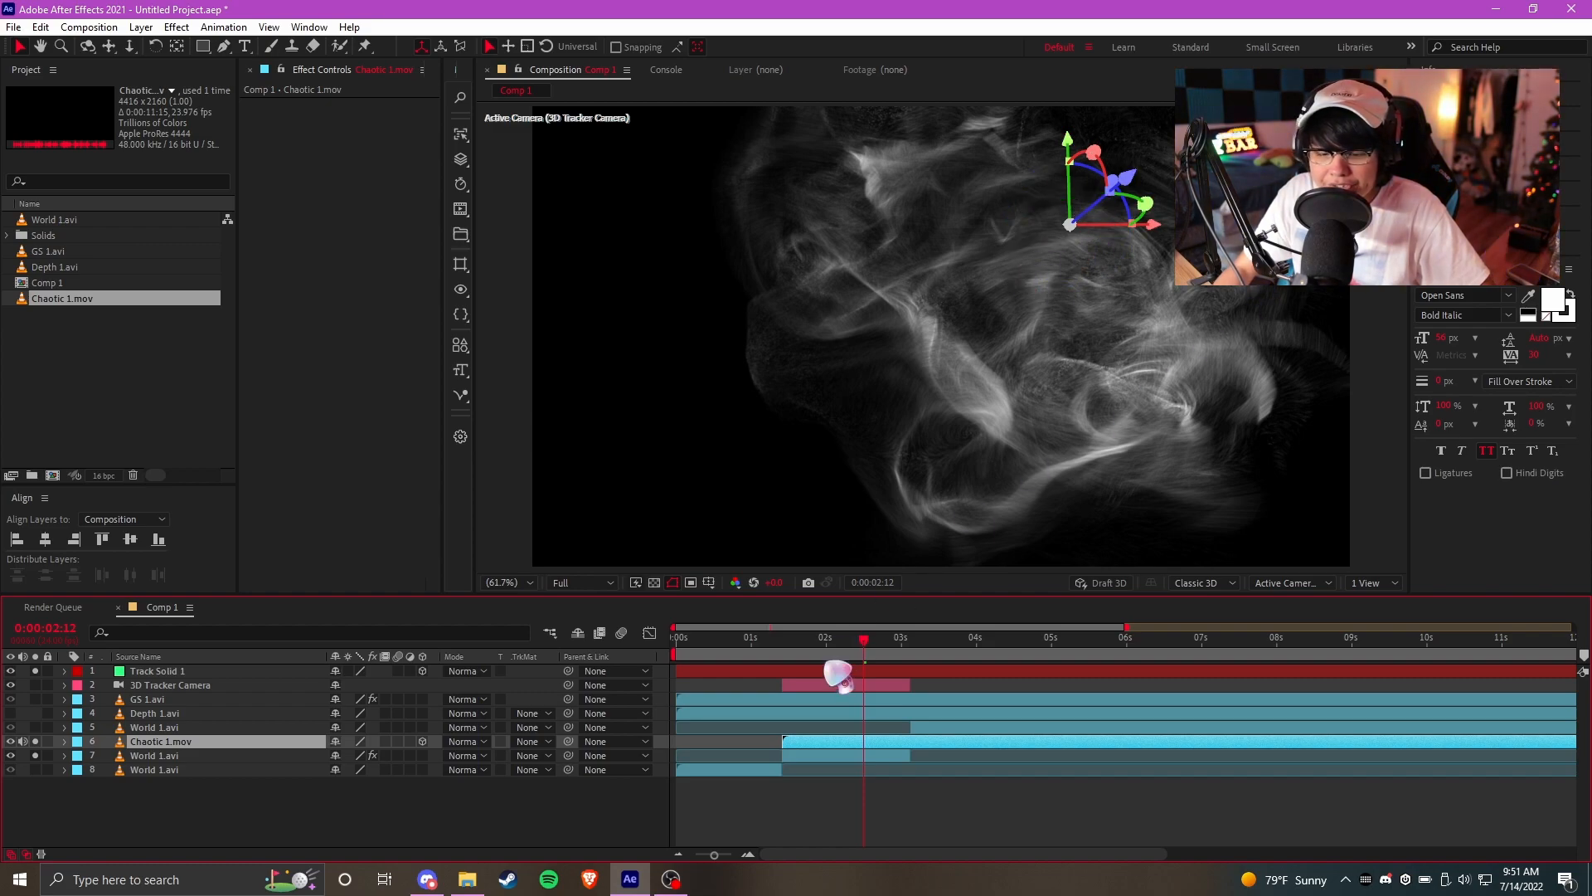
left_click(827, 655)
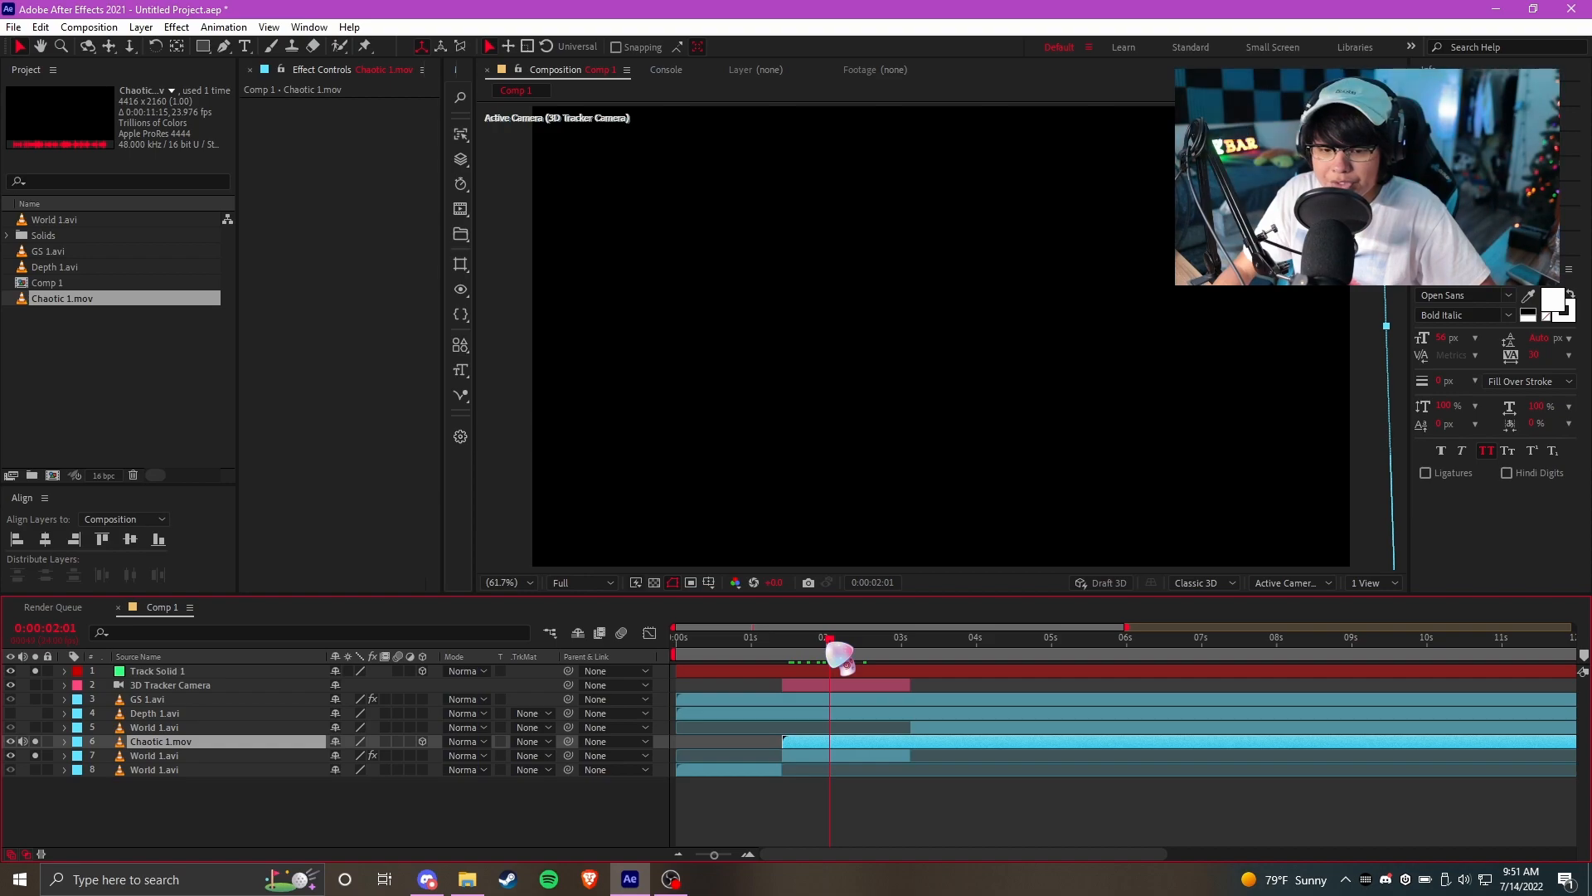
left_click(873, 640)
left_click_drag(903, 639, 851, 647)
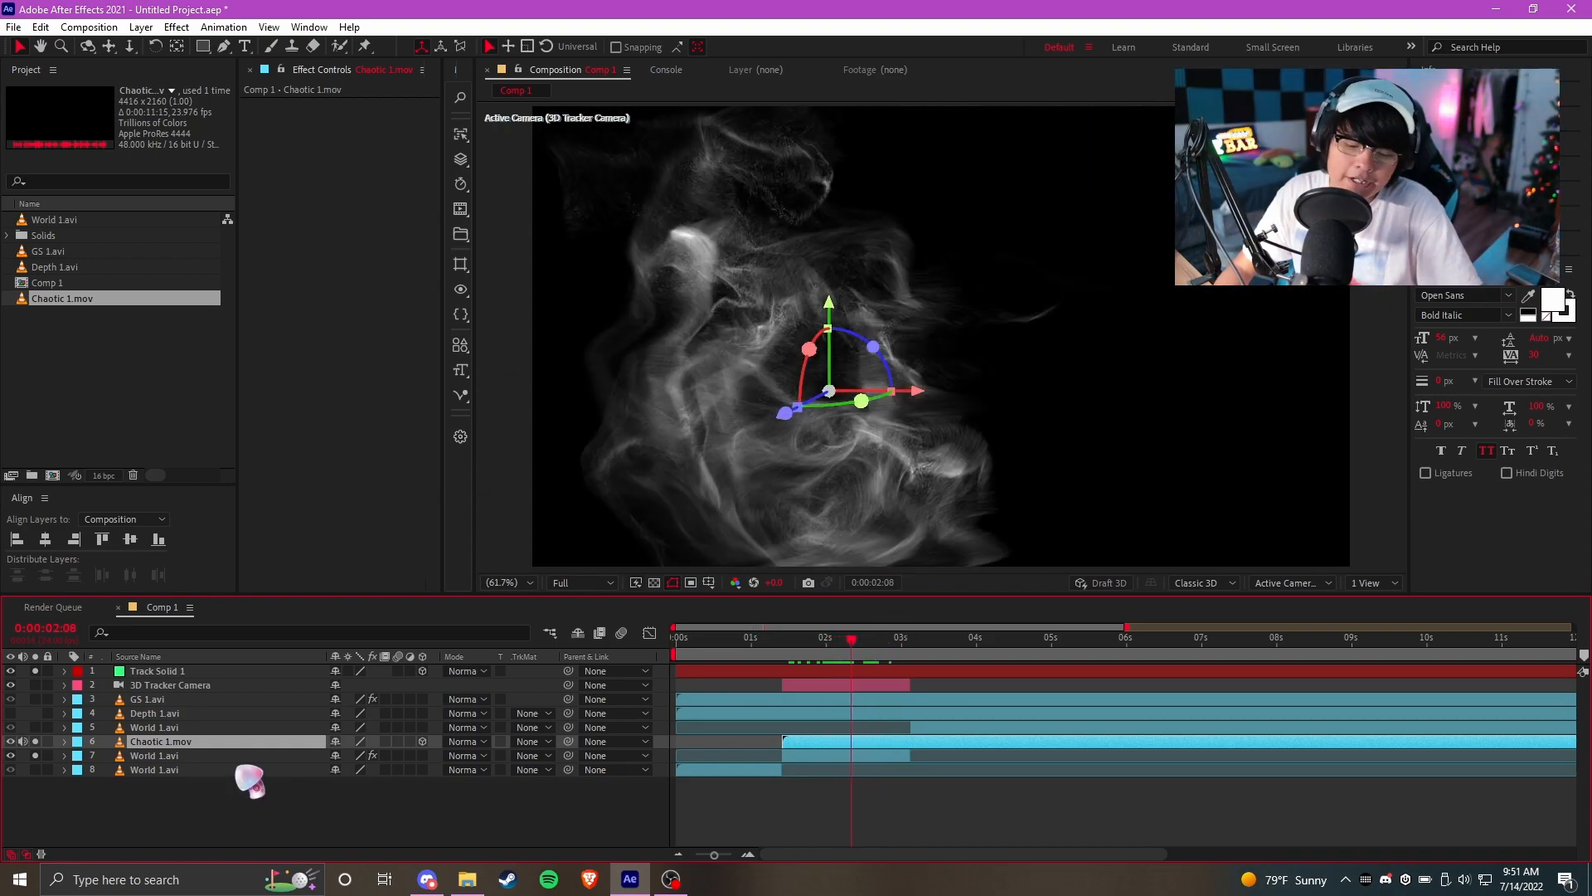
Copy the Position value of Track Solid 1 onto the Position property of Chaotic 1.mov
key("p")
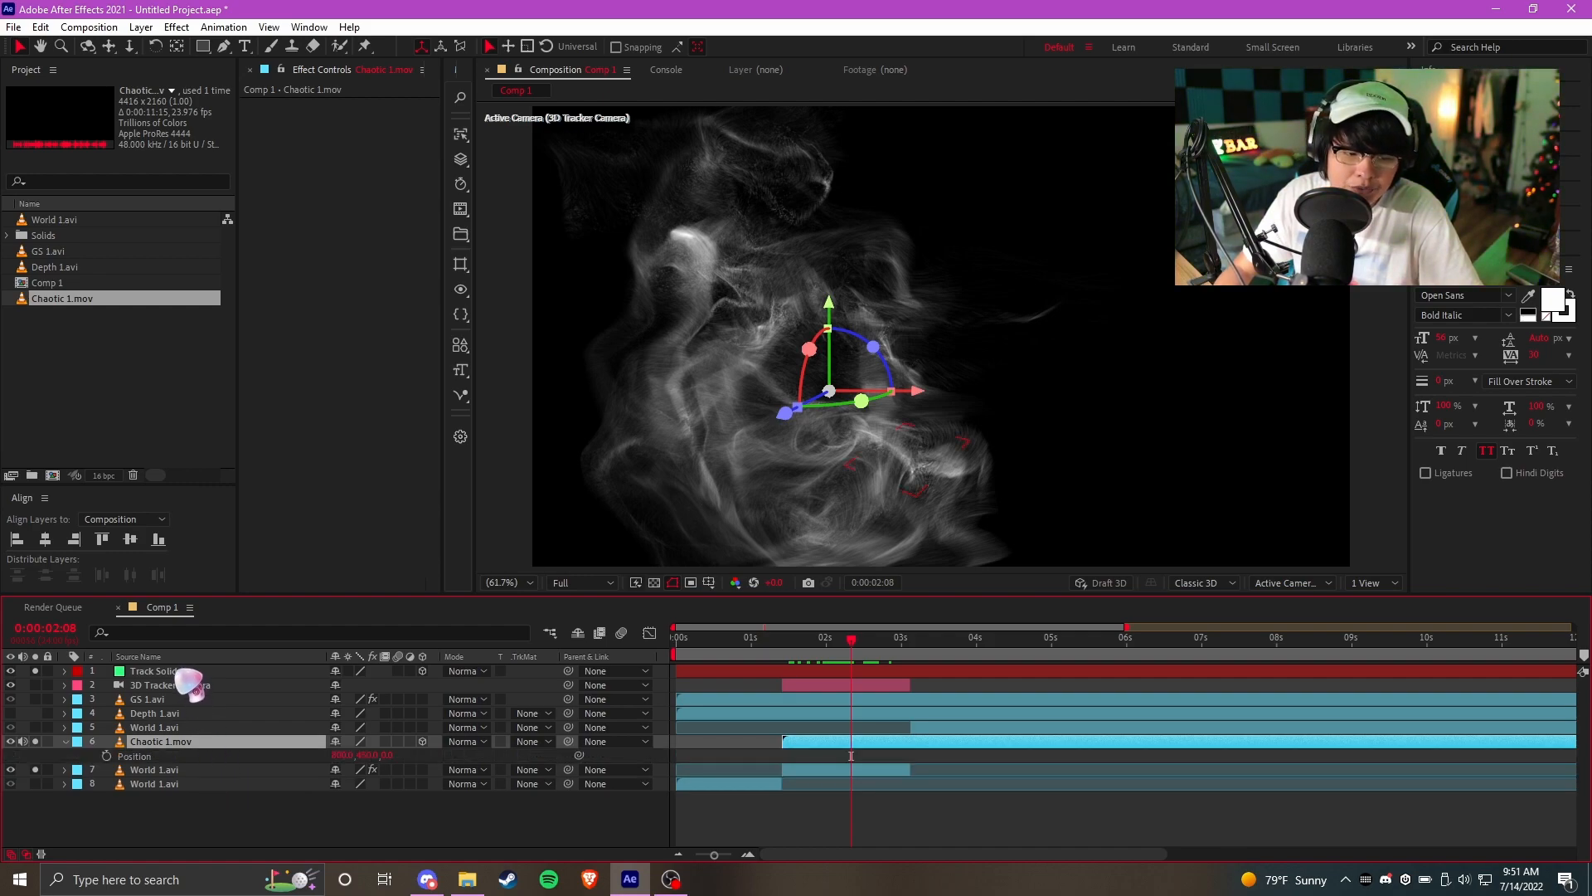
left_click(184, 673)
key("p")
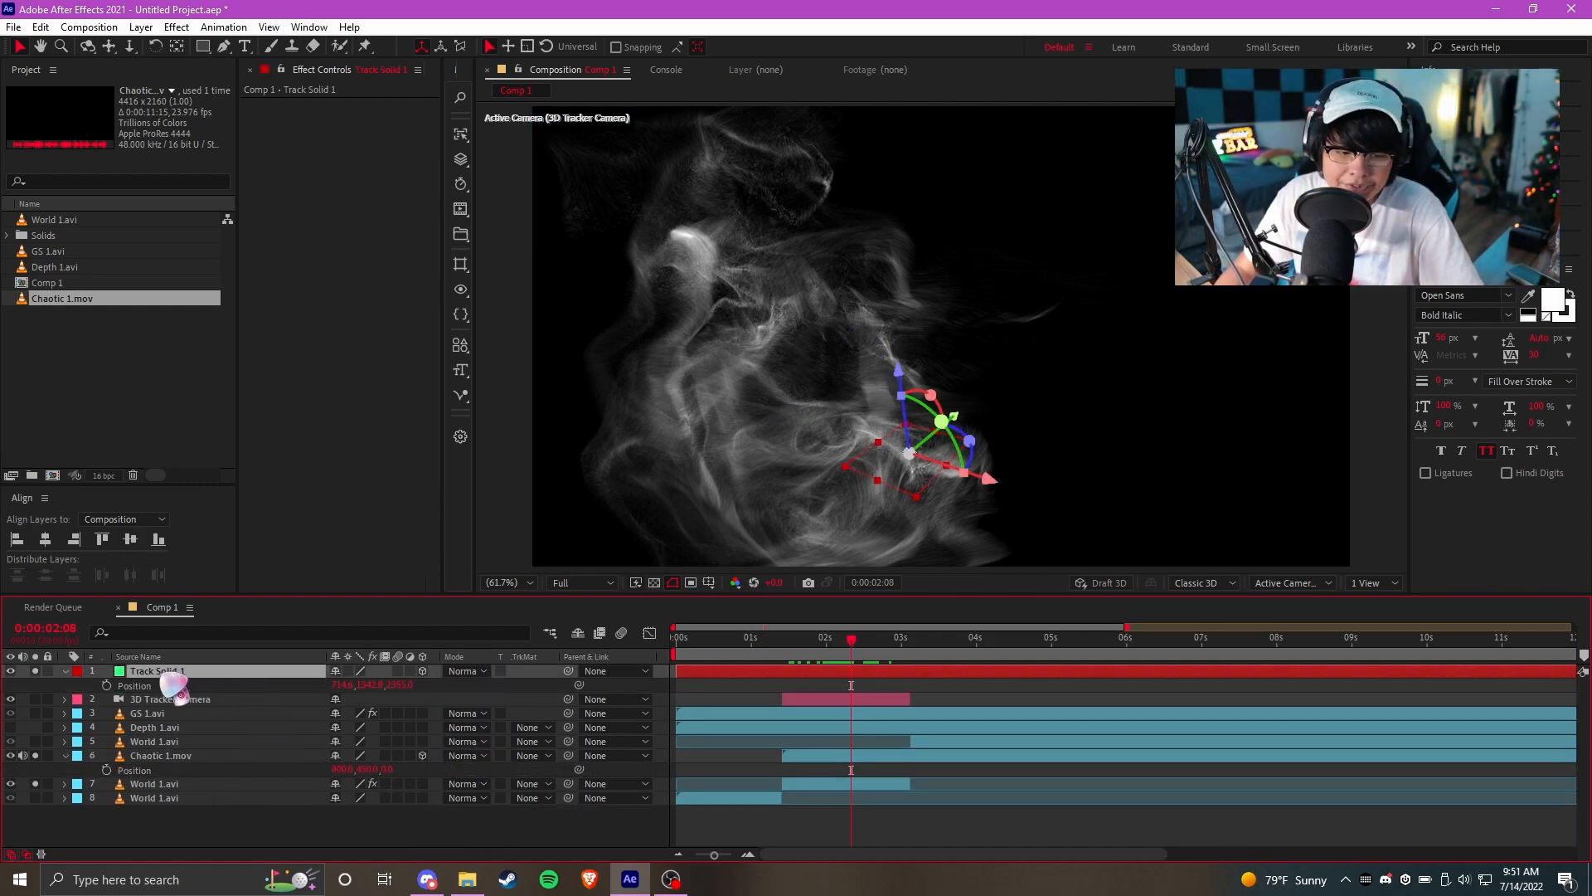
key("Return")
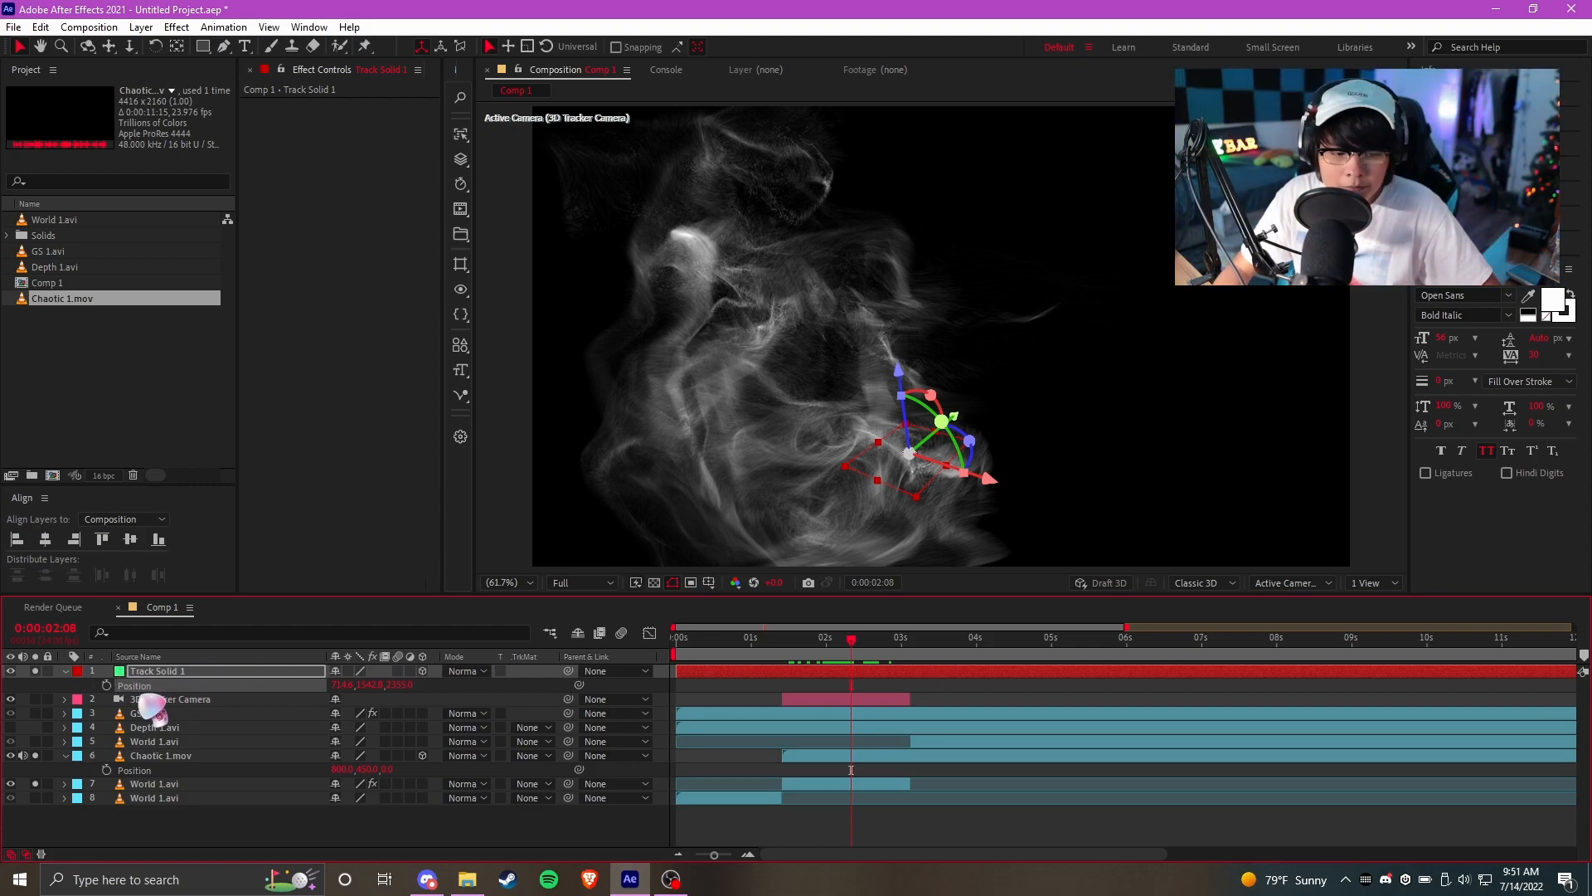
left_click(137, 769)
key("ctrl+v")
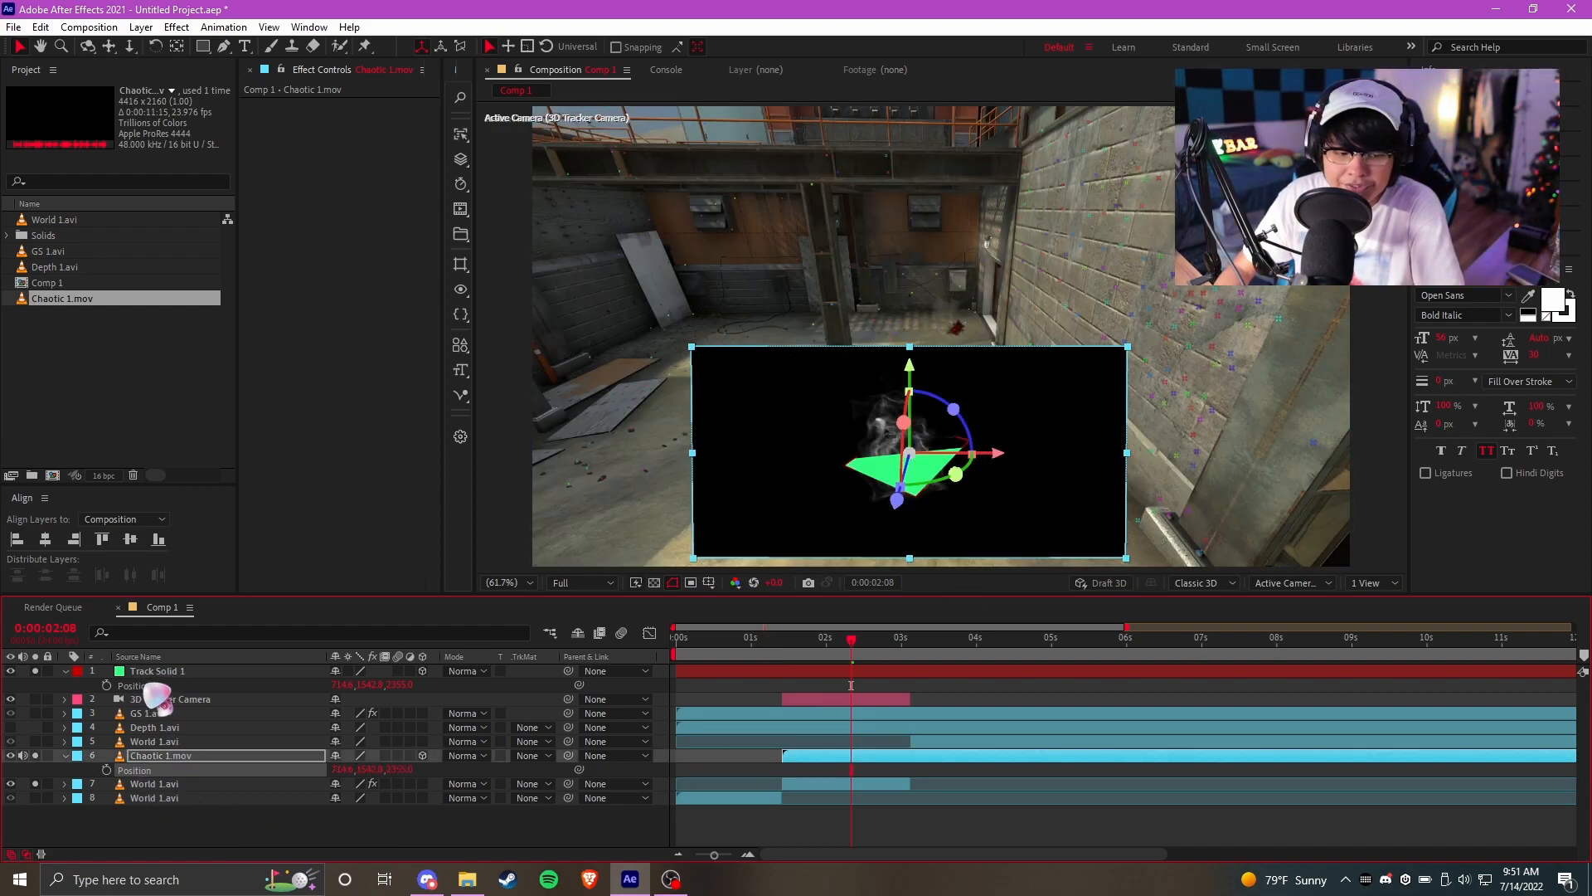
Delete Track Solid 1 and scrub to 0:00:02:09 to check how Chaotic 1.mov follows the tracked footage
left_click(199, 672)
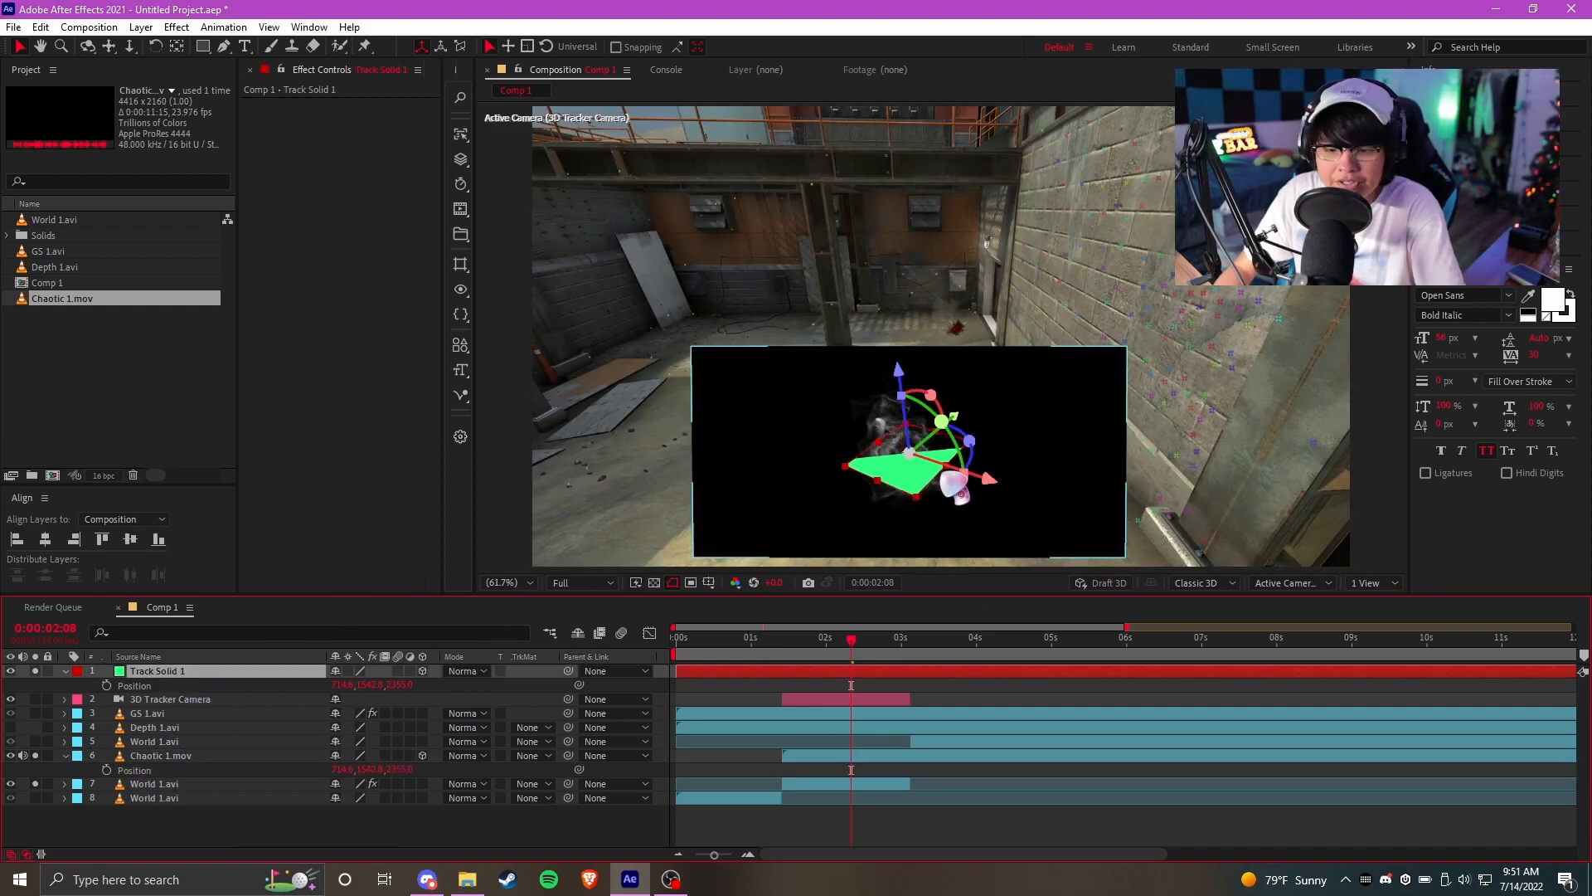
key("Delete")
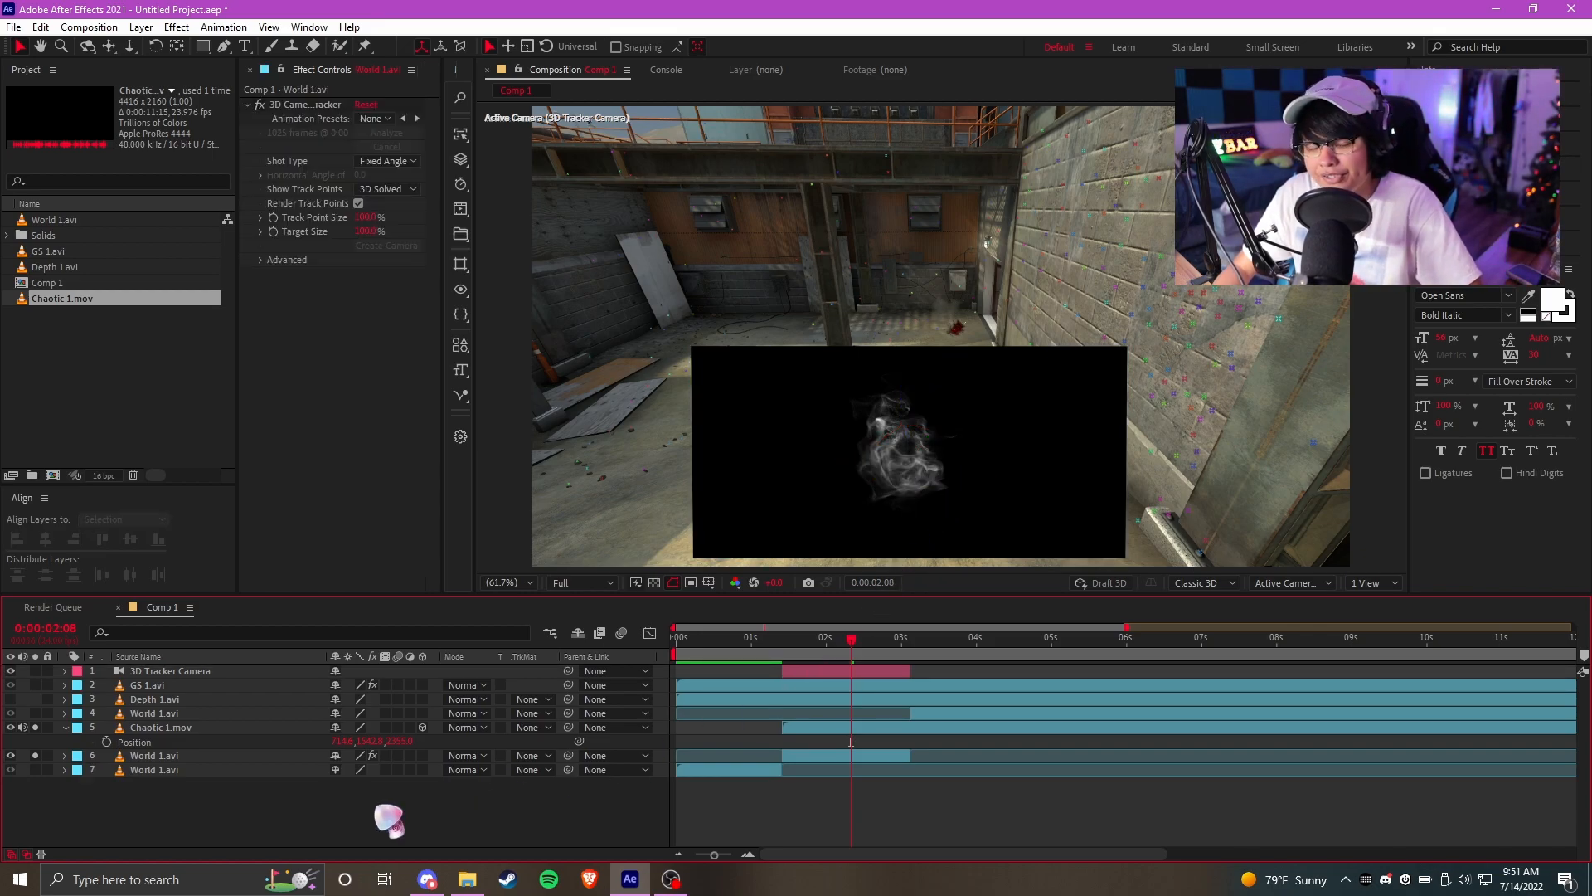
left_click(174, 728)
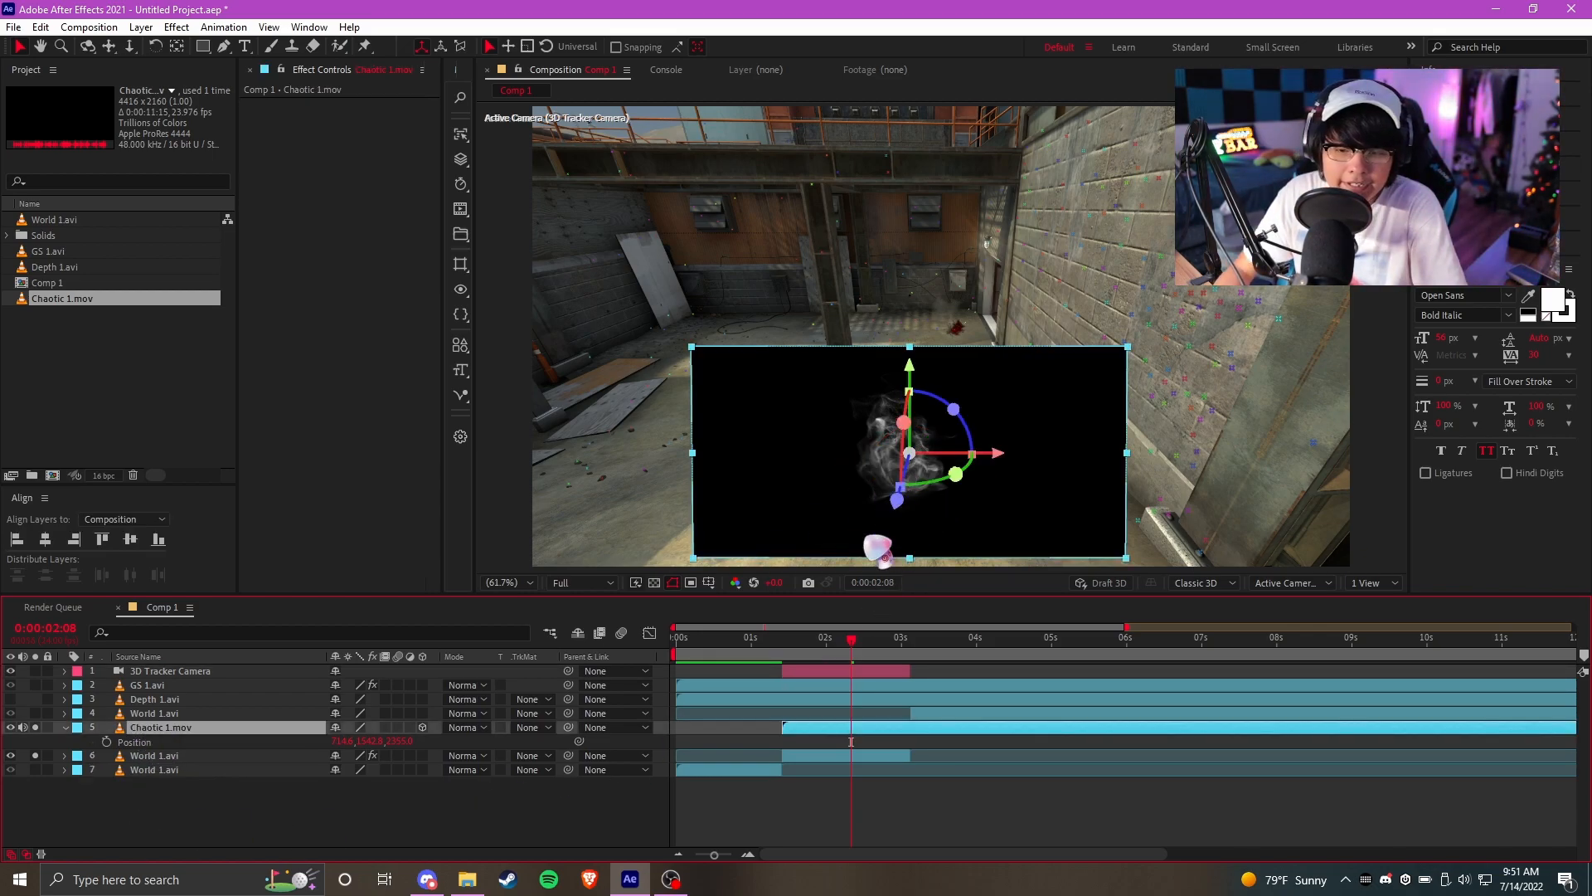
left_click(811, 640)
left_click_drag(832, 654, 854, 676)
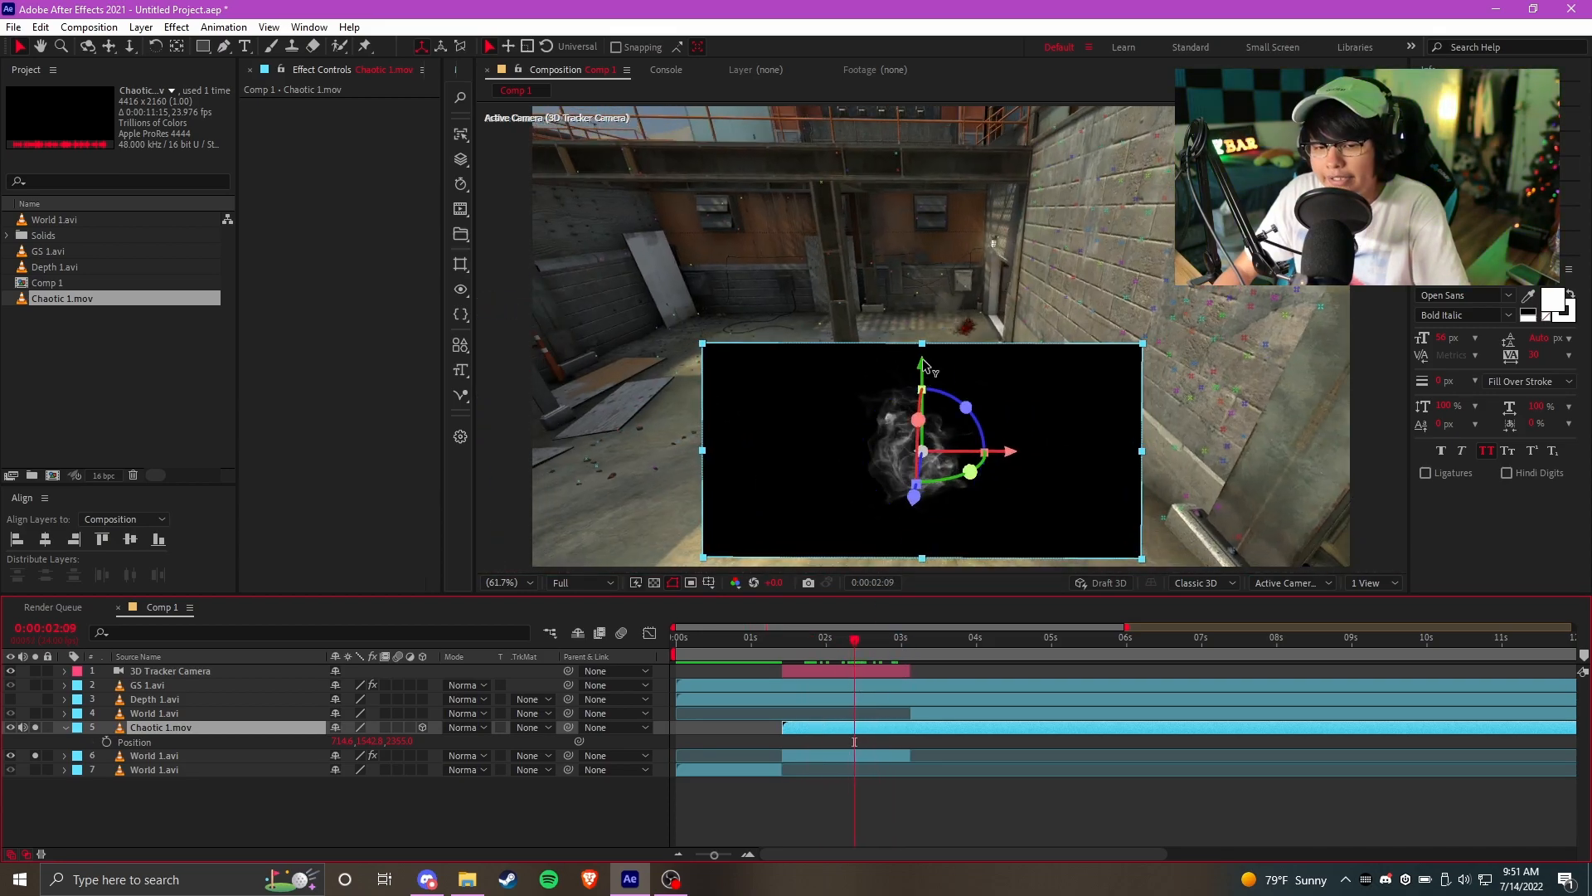
Raise Chaotic 1.mov along its Y axis so the smoke sits above the floor
left_click_drag(369, 741, 185, 750)
left_click_drag(926, 233, 937, 266)
Try shifting Chaotic 1.mov along its X and Z axes, undoing each move
left_click_drag(995, 330, 1046, 369)
key("ctrl+z")
left_click_drag(393, 741, 131, 790)
key("ctrl+z")
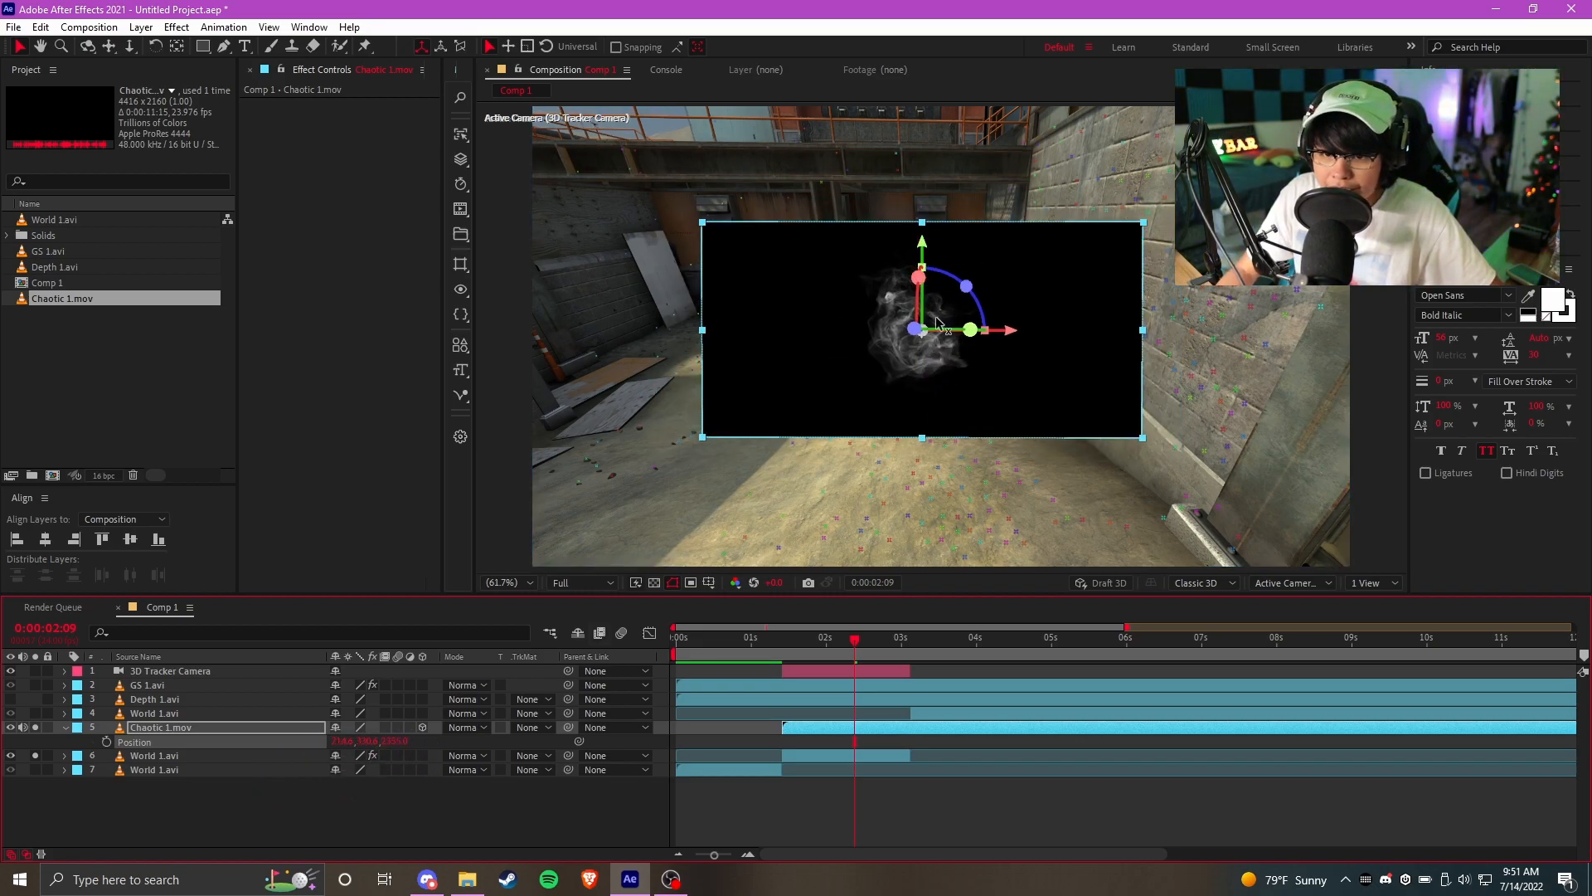
mouse_move(1121, 332)
left_mouse_down()
mouse_move(1211, 517)
mouse_move(1339, 316)
mouse_move(931, 405)
mouse_move(1143, 334)
left_mouse_up()
key("ctrl+z")
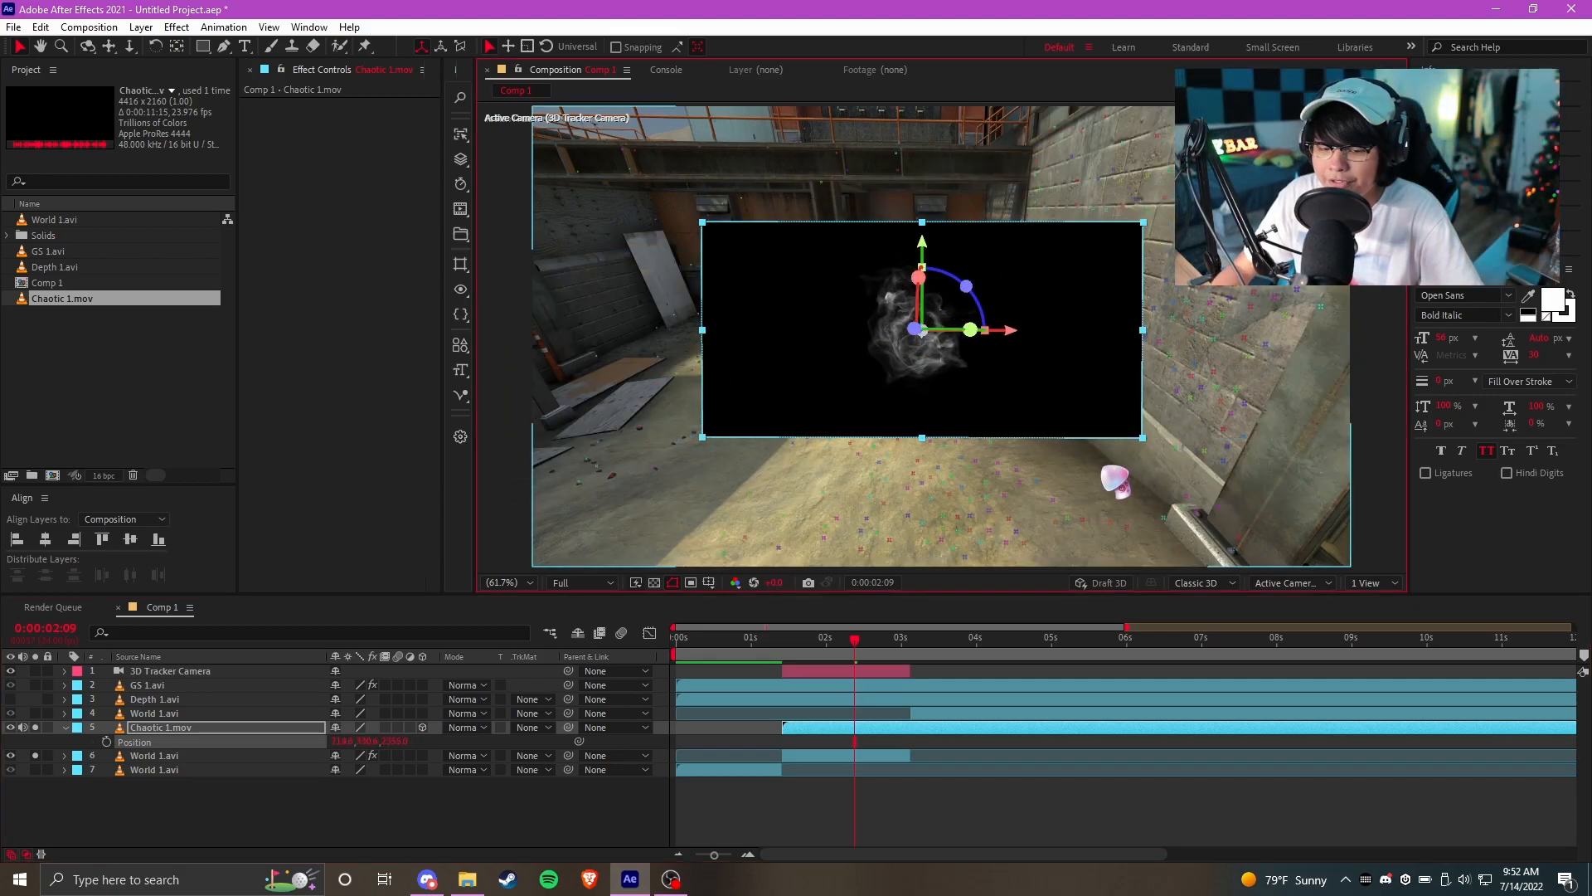
Set the scale of Chaotic 1.mov to 287%
key("s")
left_click_drag(412, 751, 514, 751)
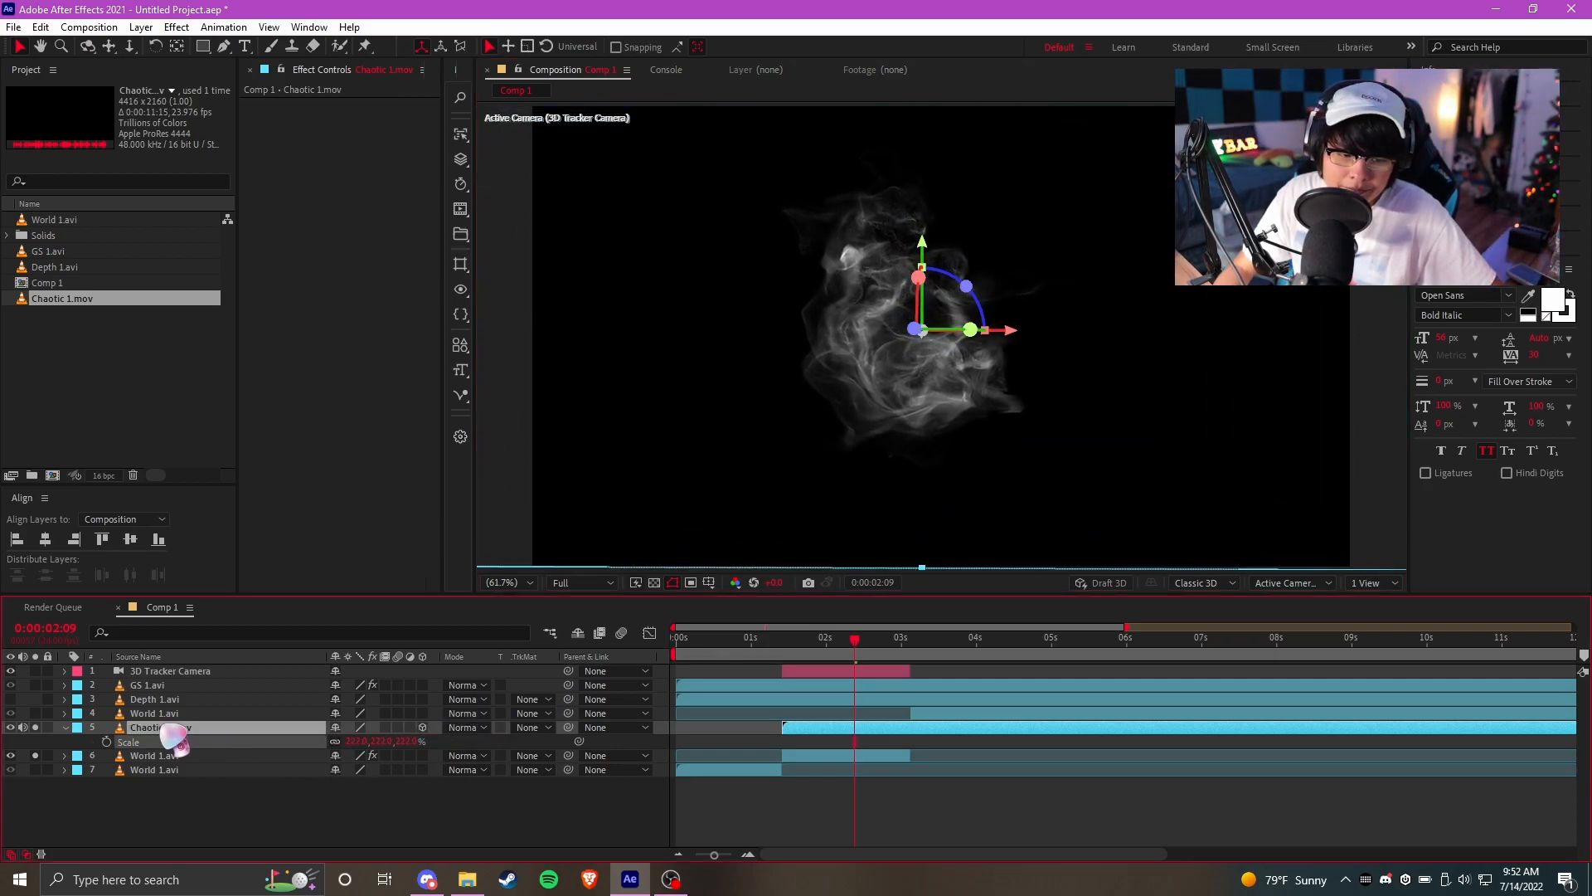
key("s")
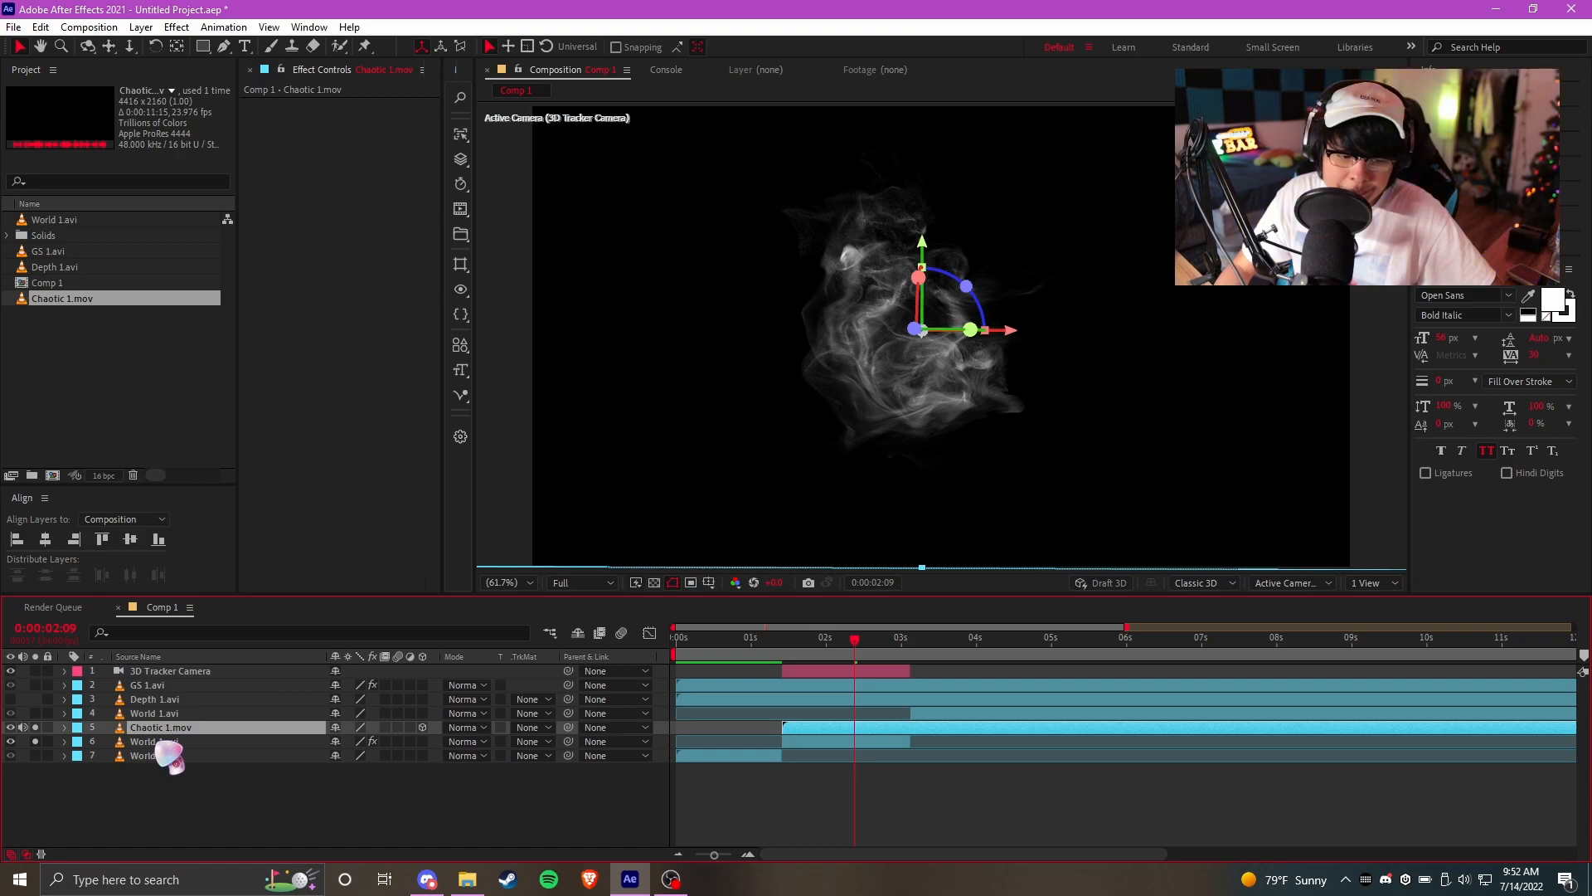
key("s")
left_click_drag(390, 741, 564, 729)
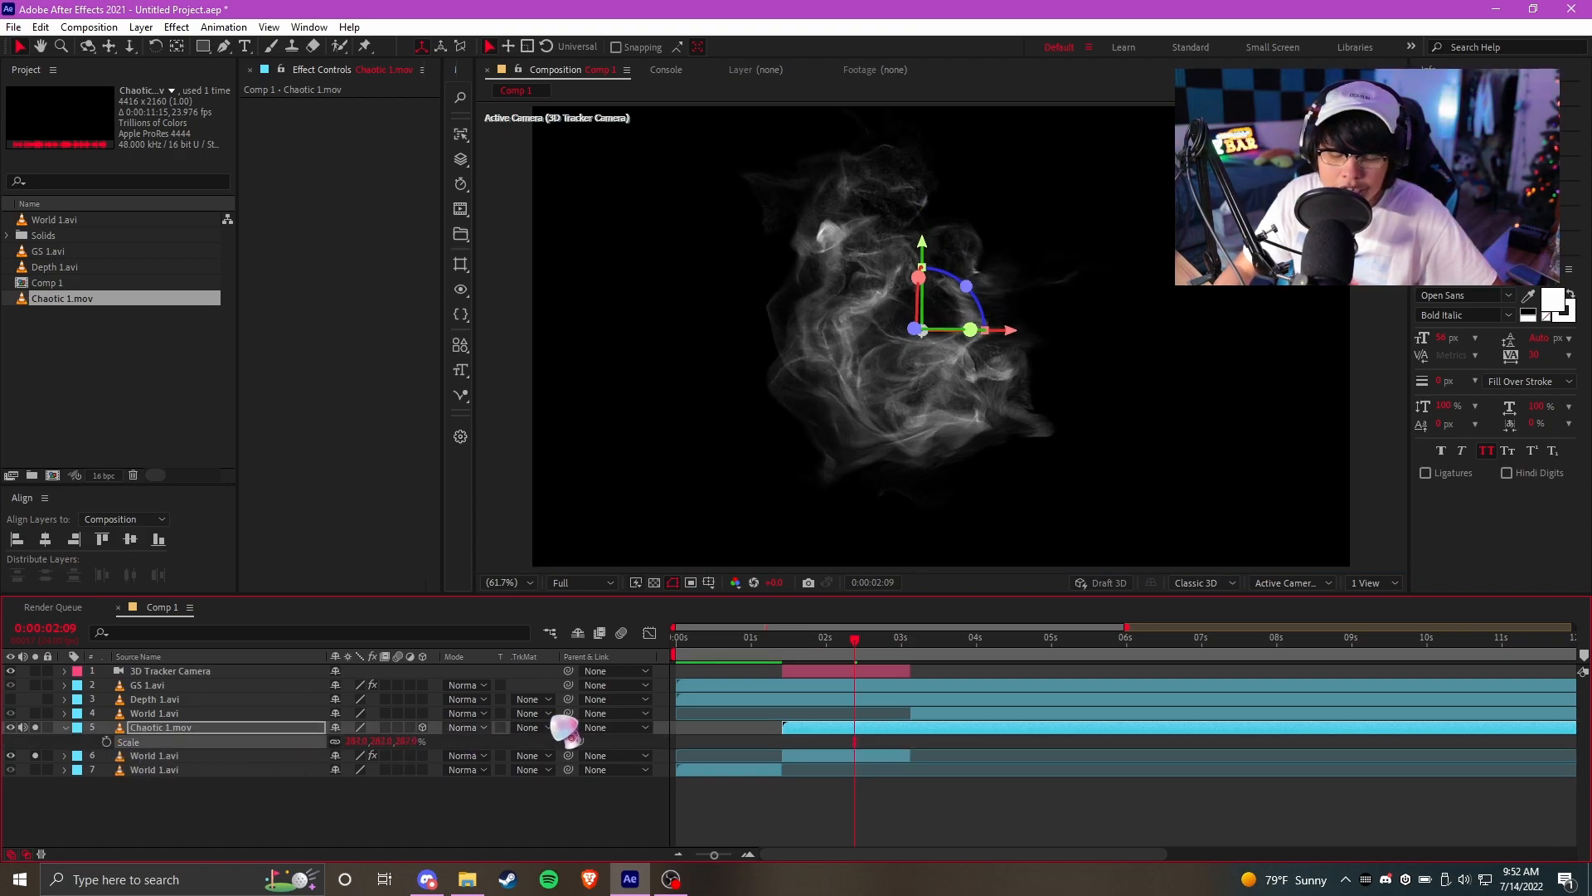
Try the Screen and Add blending modes on Chaotic 1.mov, settling on Screen
left_click(461, 728)
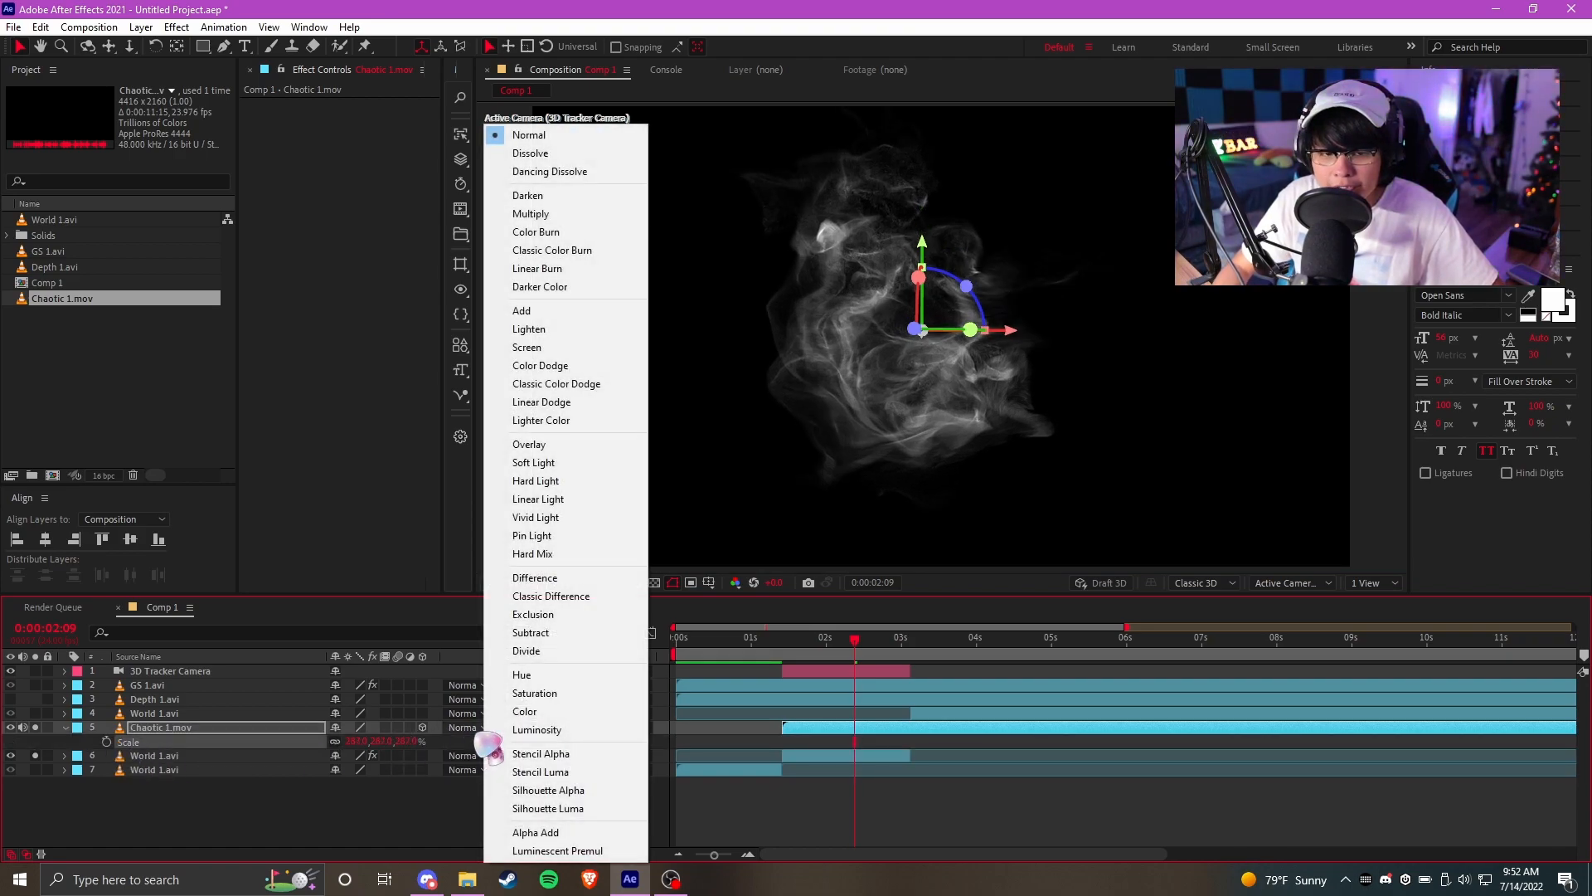
left_click(531, 348)
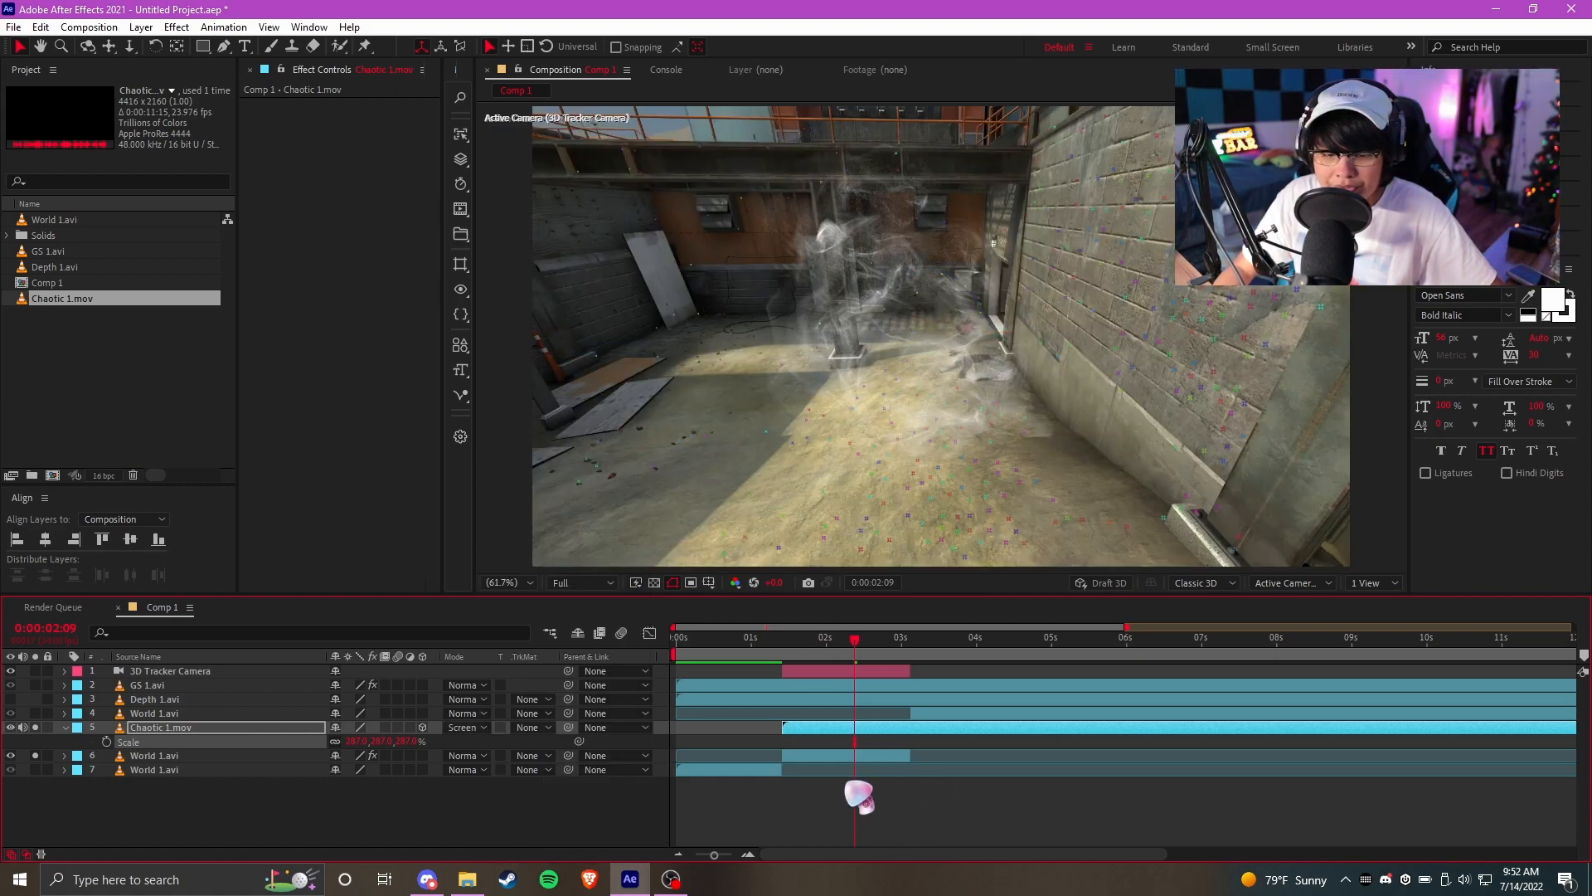
left_click(462, 728)
left_click(523, 311)
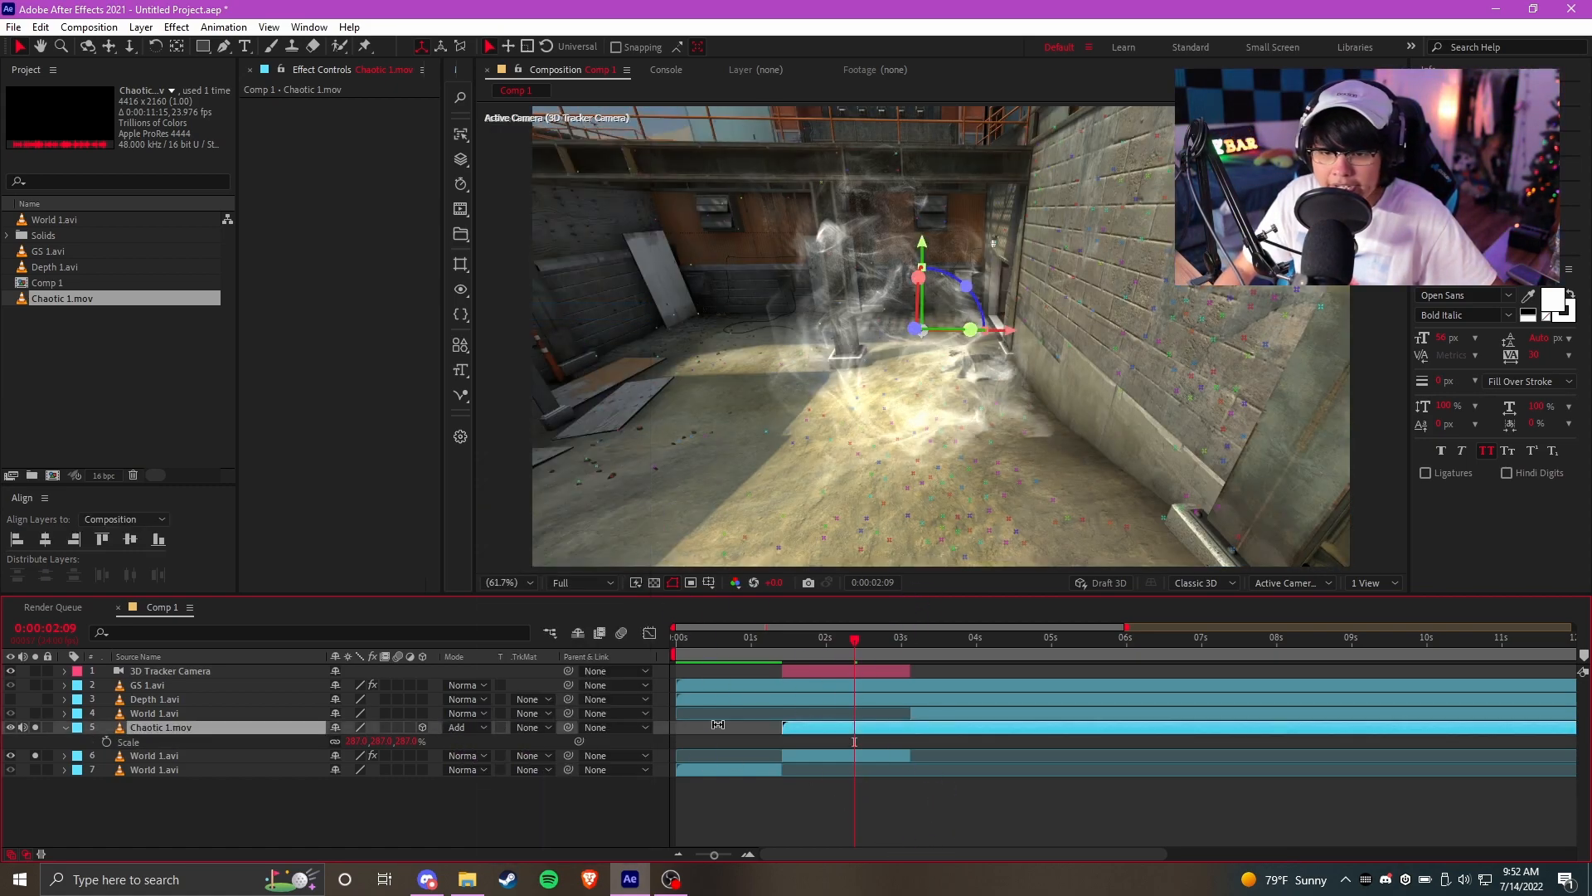
left_click(483, 728)
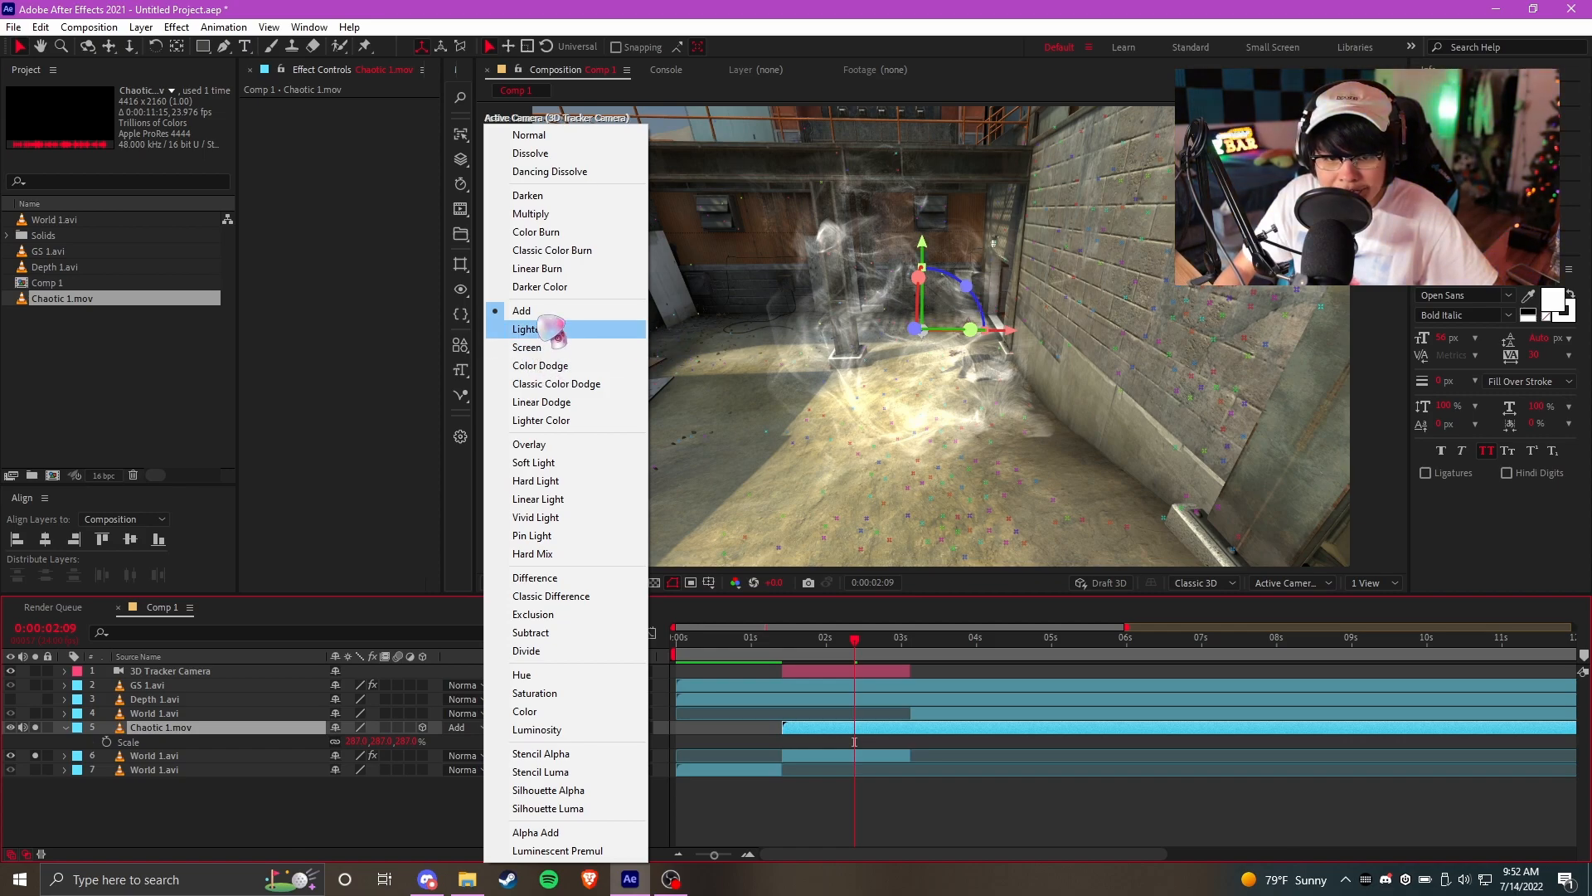
left_click(539, 348)
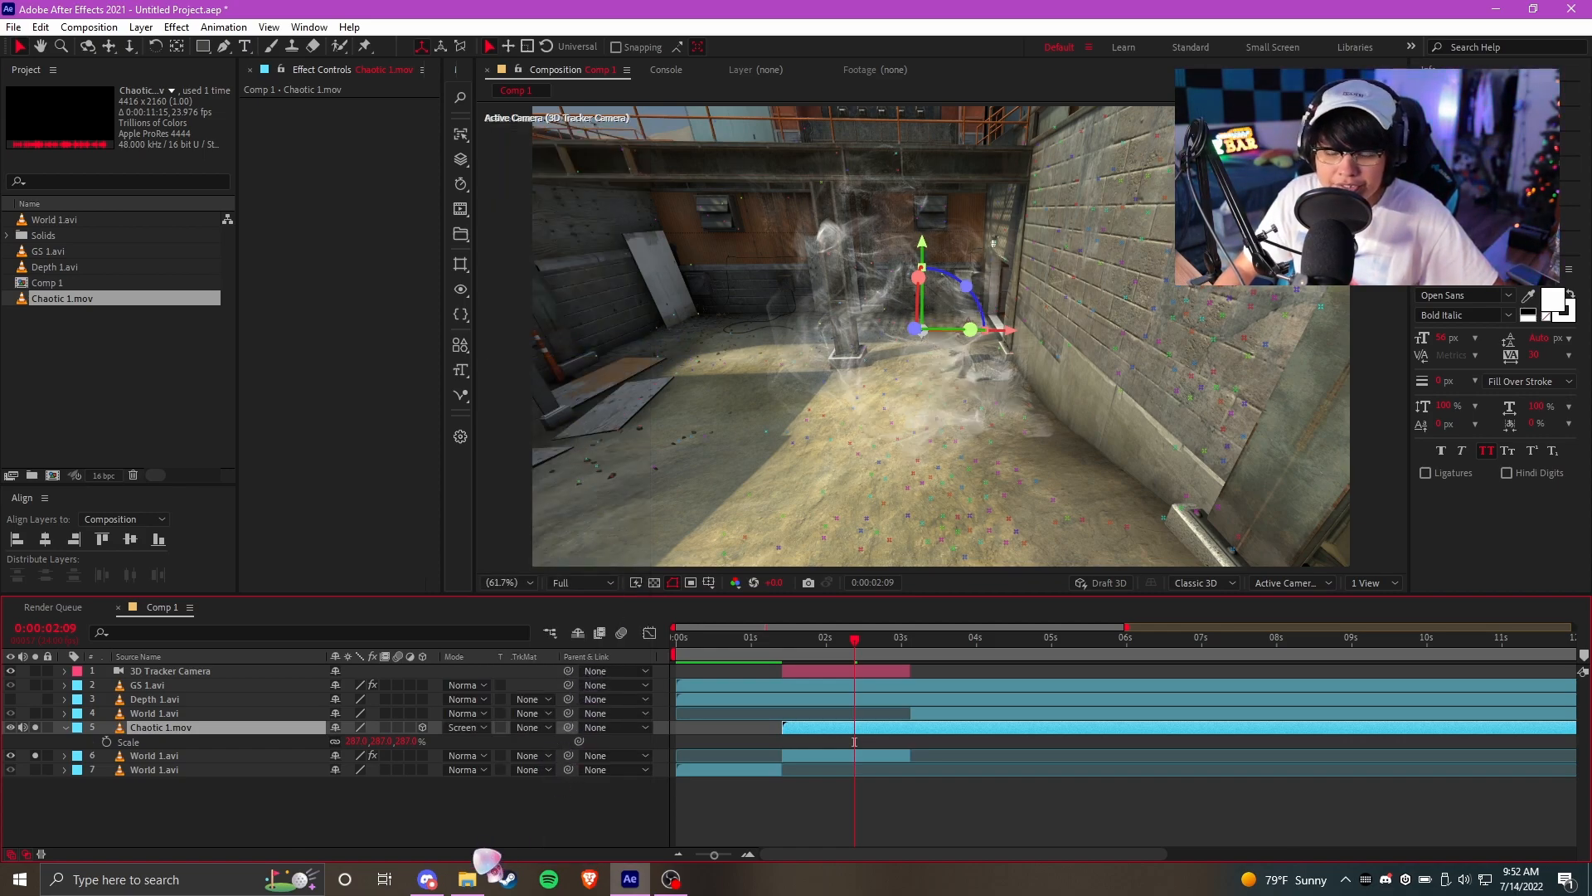
Scrub to 0:00:02:10 to check the blended smoke and turn on frame blending for Chaotic 1.mov
left_click(406, 804)
left_click(853, 726)
scroll(792, 681, "up", 1)
left_click_drag(786, 643, 927, 664)
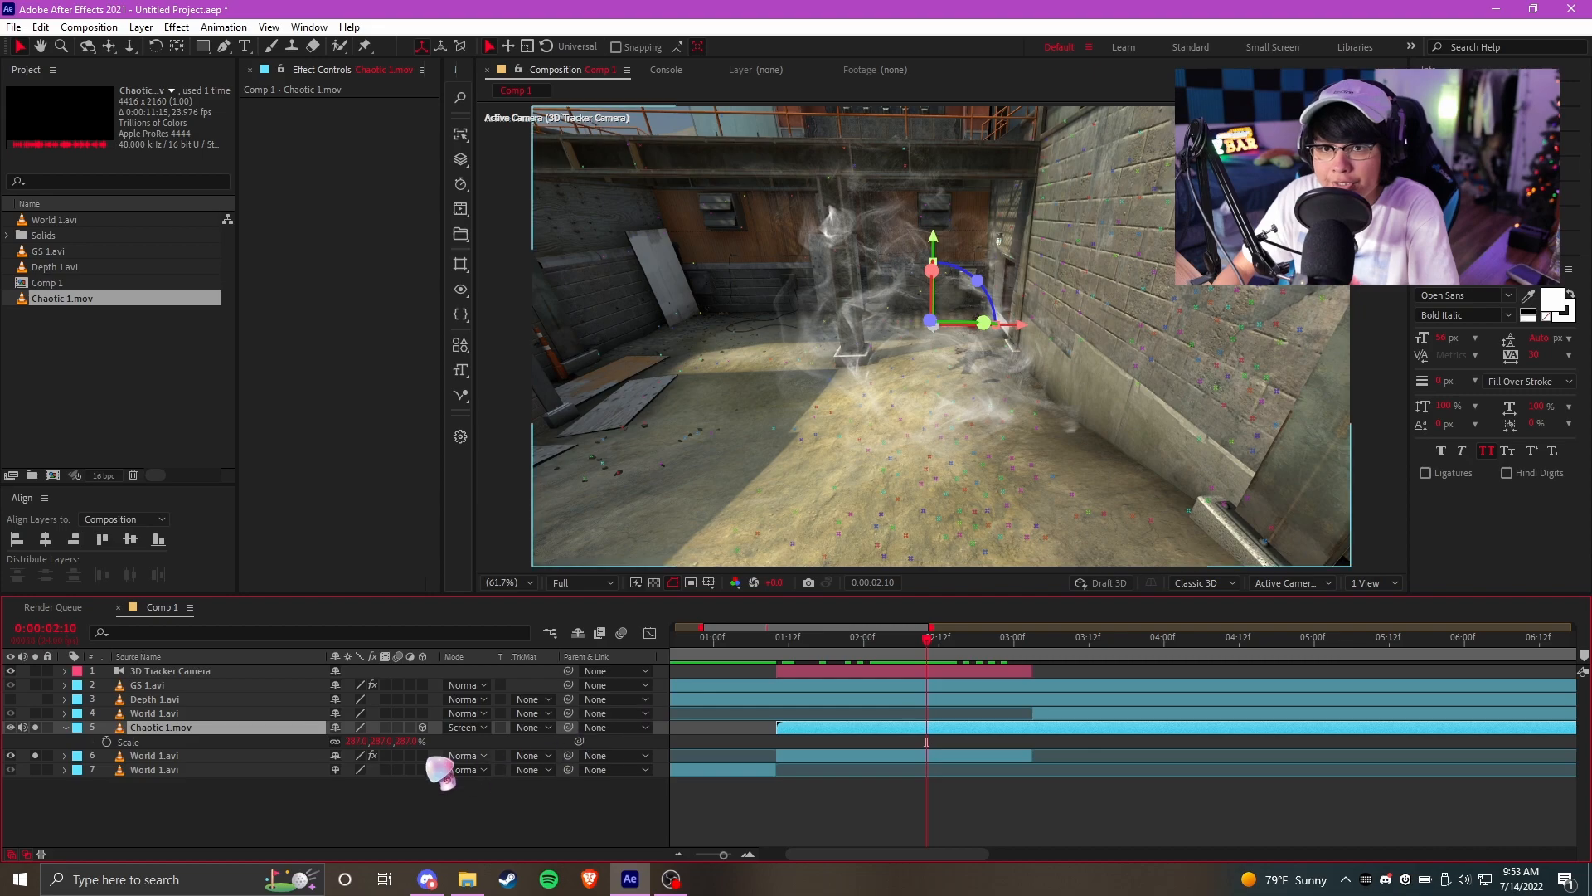
left_click(385, 727)
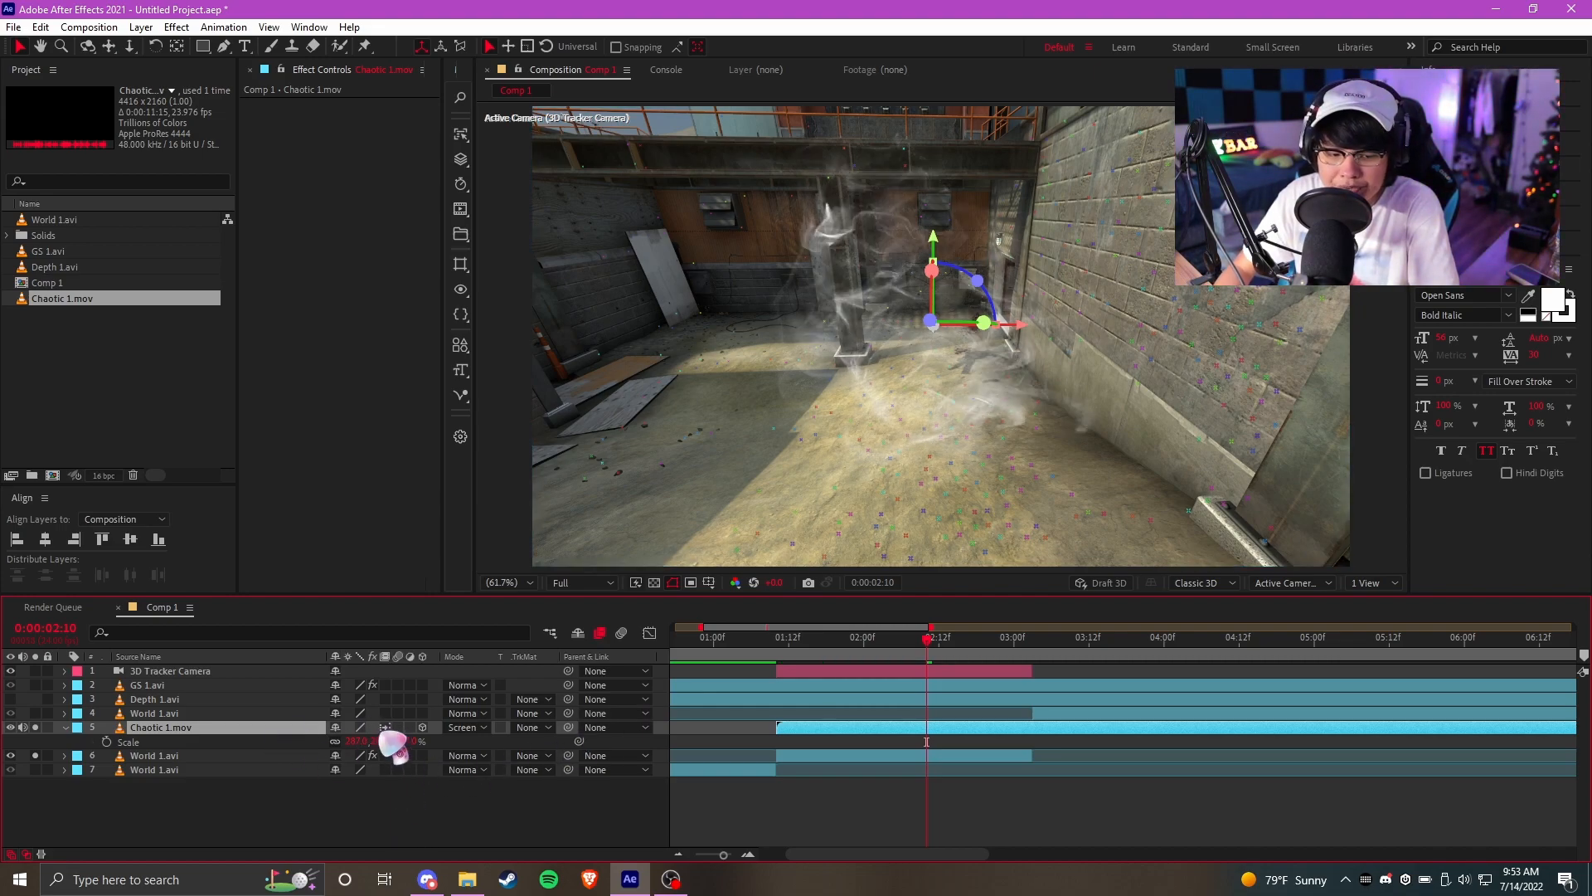
Hide and restore the timeline's layer switches and transfer modes columns
left_click(25, 854)
left_click(25, 854)
left_click(11, 854)
left_click(25, 854)
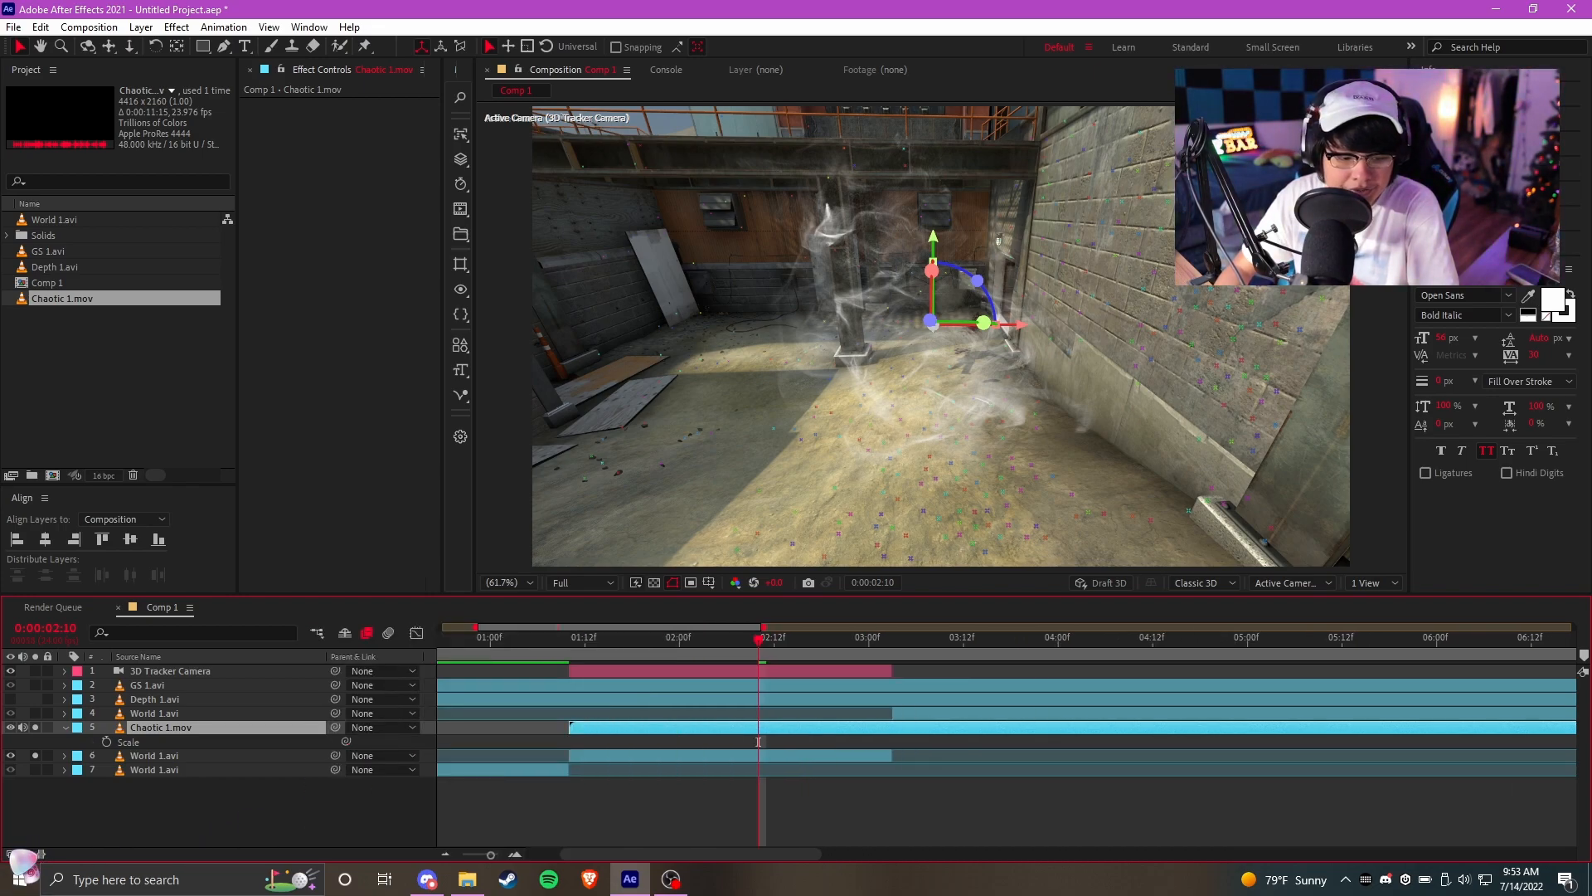
left_click(11, 854)
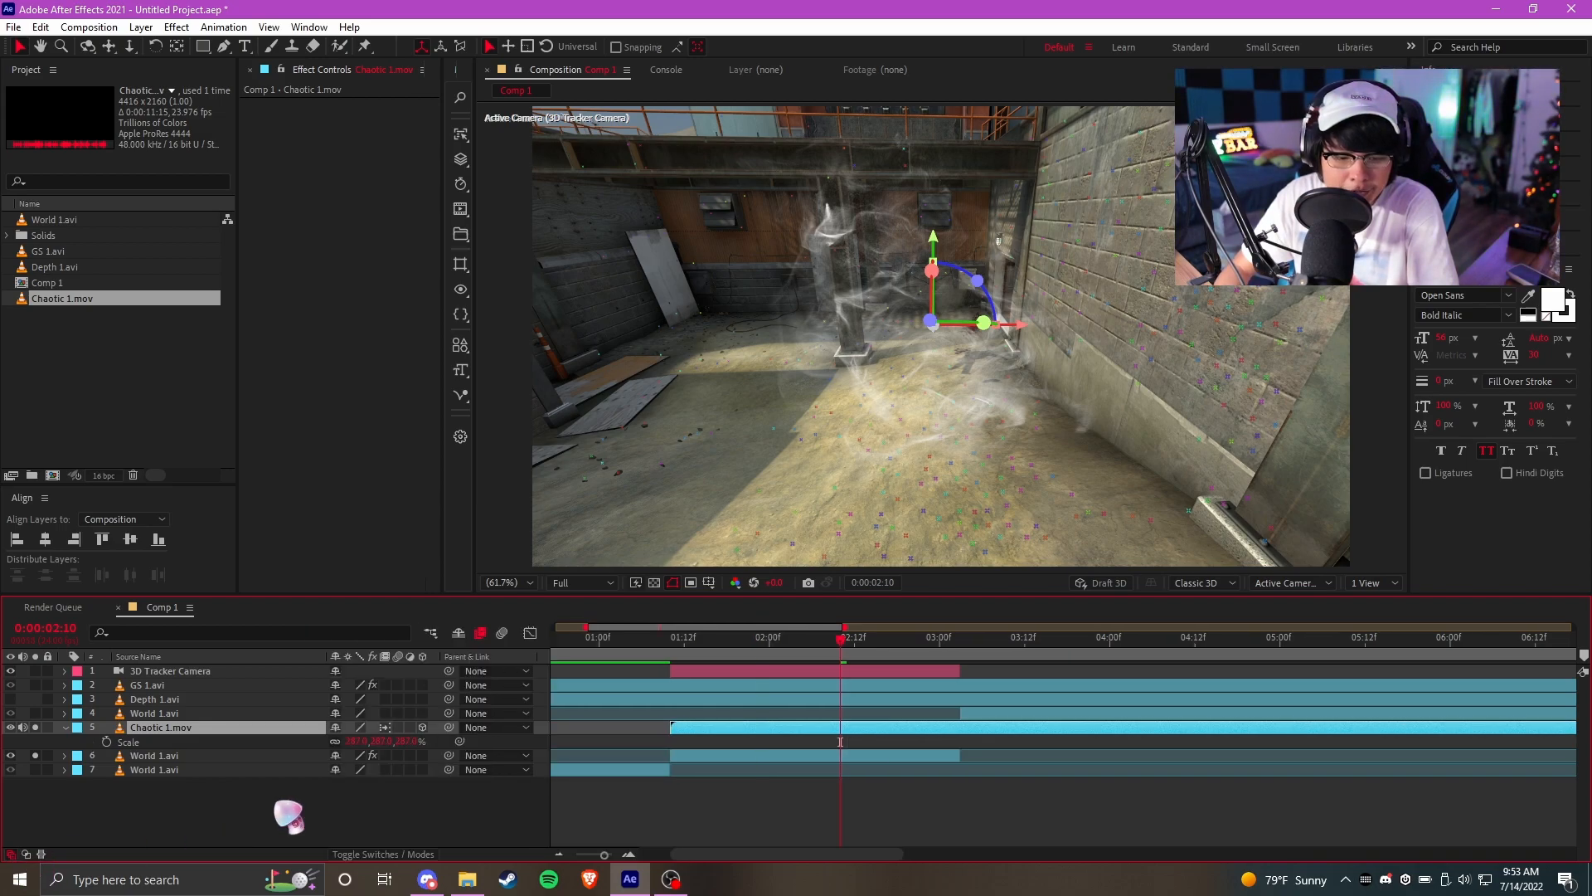
left_click(28, 854)
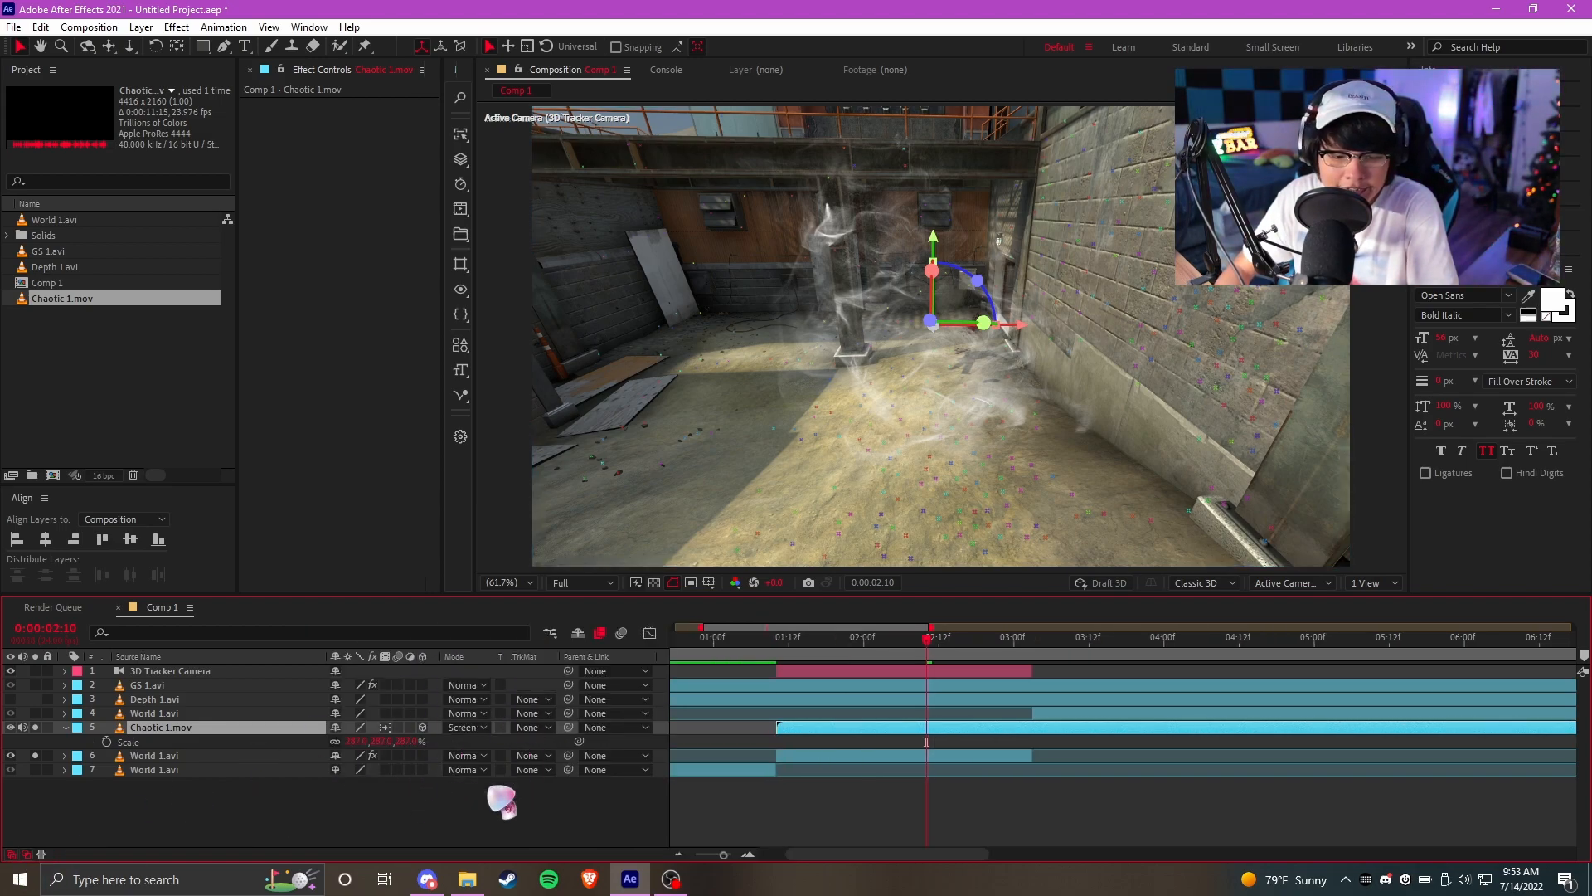
Trim the end of Chaotic 1.mov to the end of the tracked World 1.avi segment and apply S_Tint to it
left_click(999, 812)
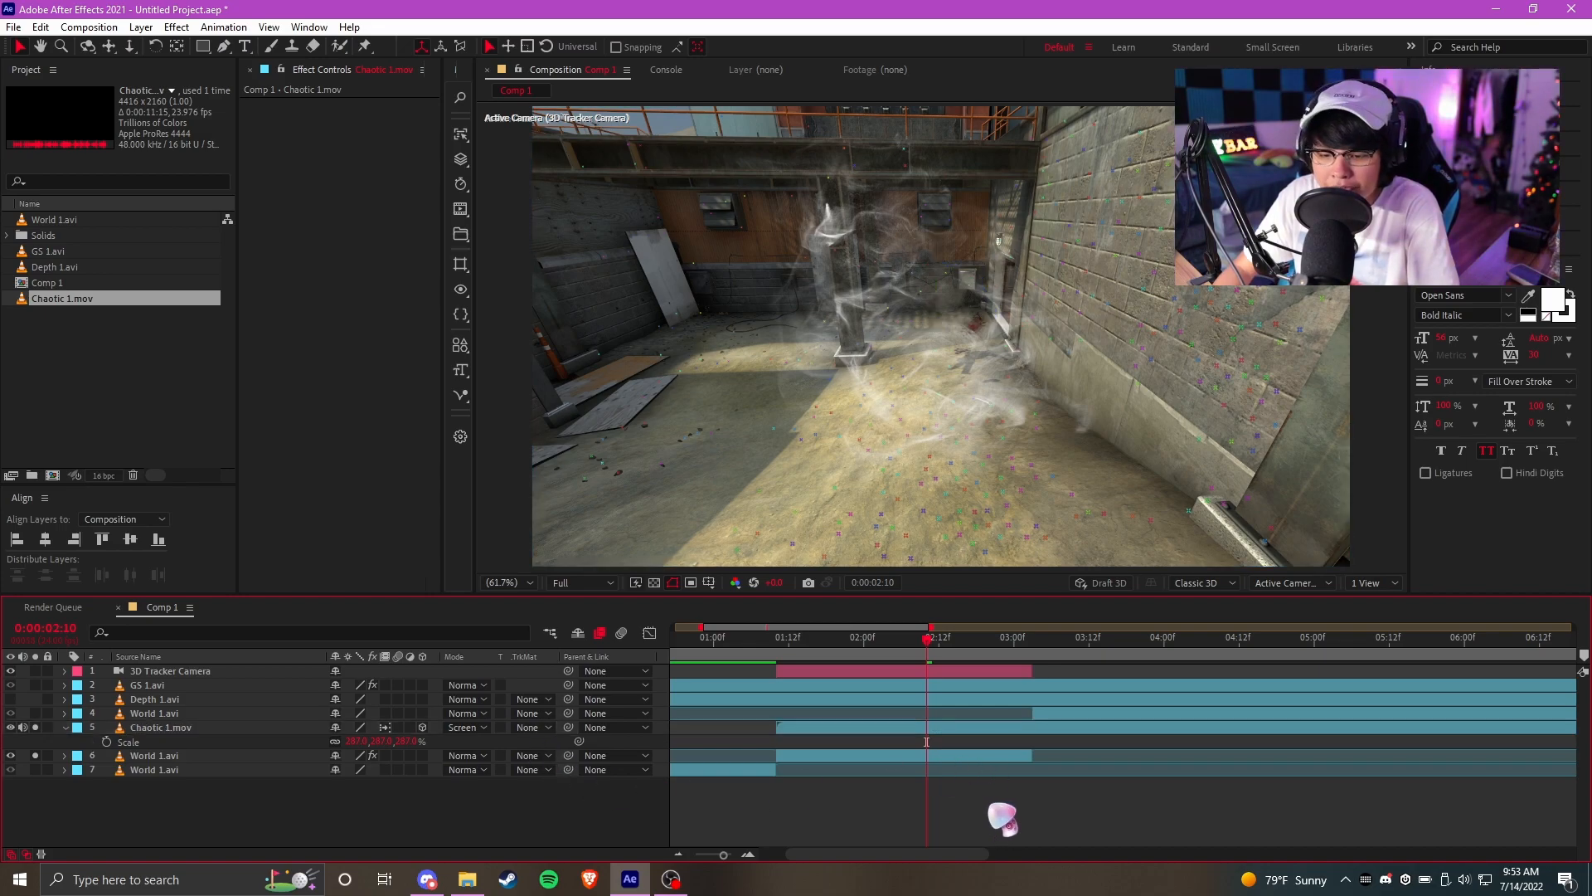
left_click(978, 731)
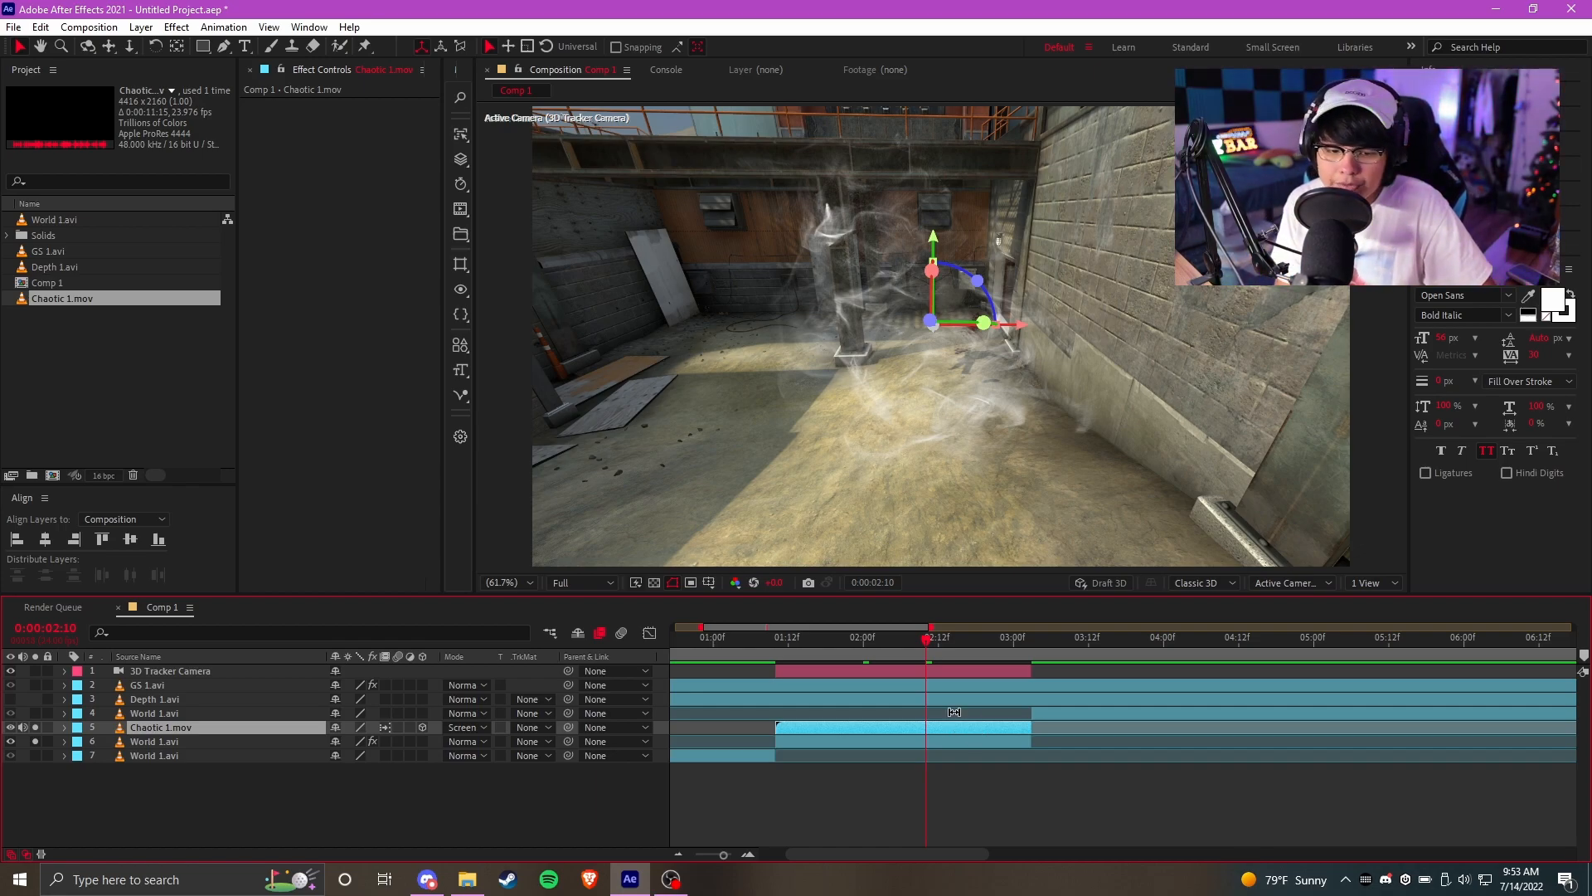
key("ctrl+space")
type("s_tint")
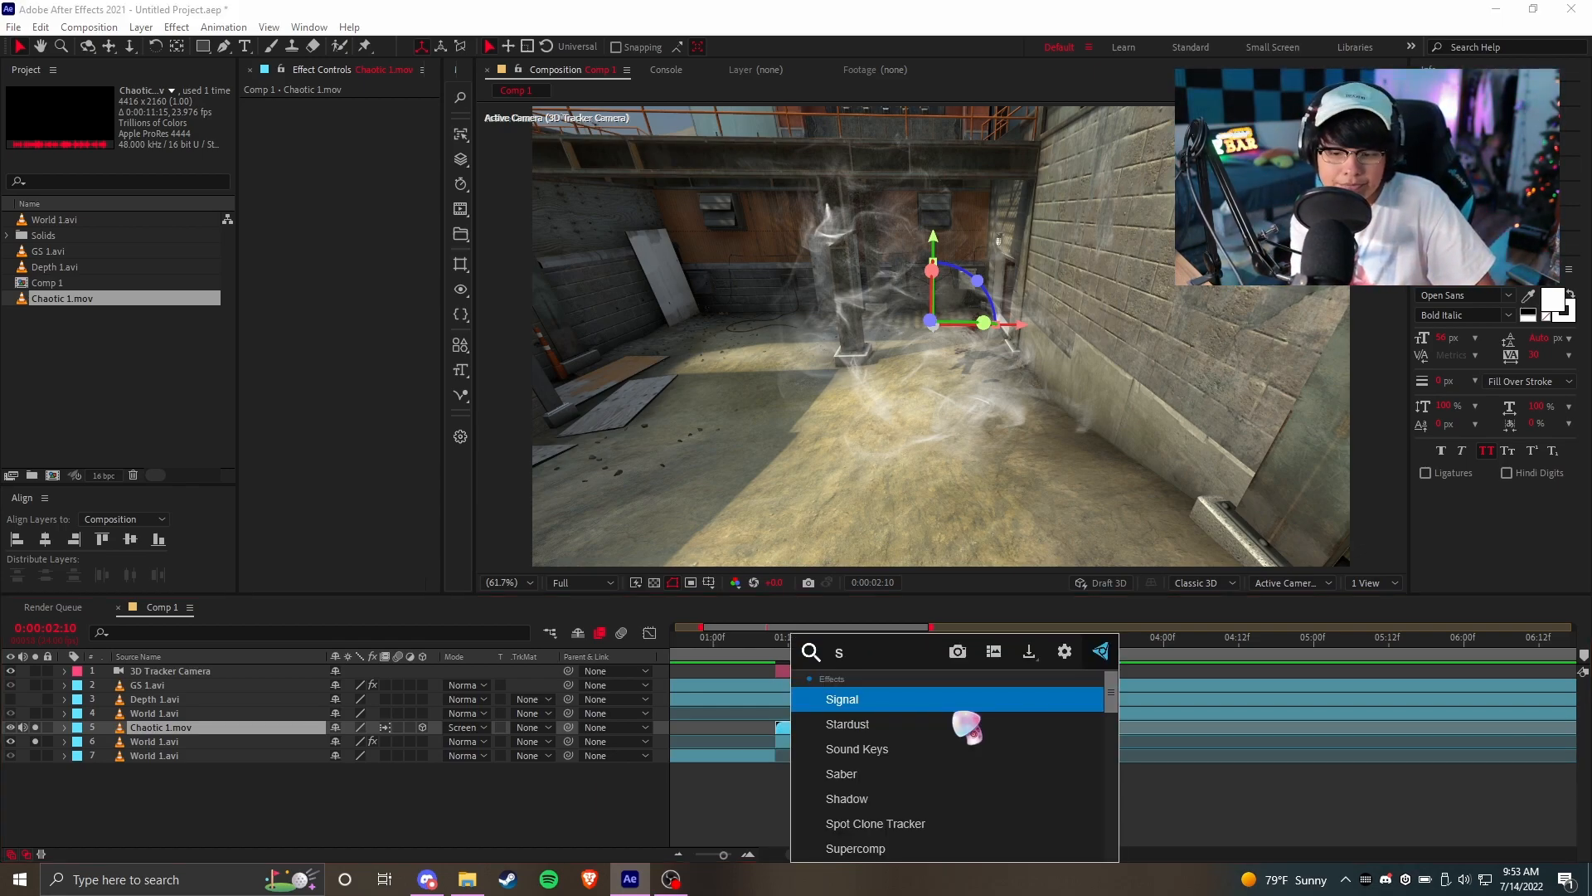
key("Return")
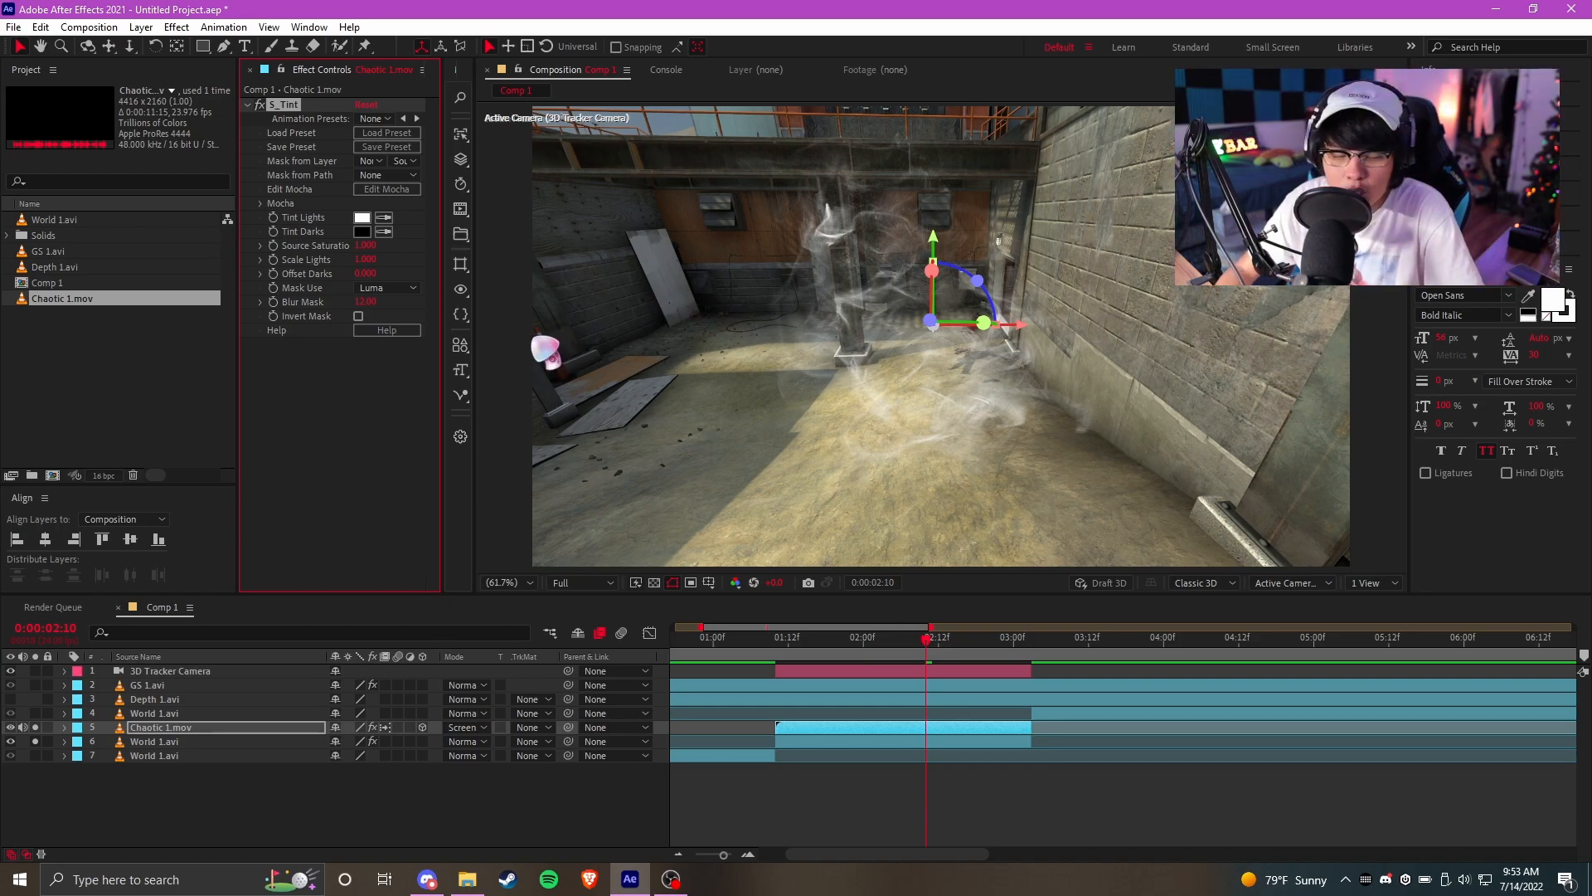
Try red, blue and cyan for the Tint Lights color of Chaotic 1.mov, settling on bright green 12FF00
left_click(364, 218)
left_click(1052, 545)
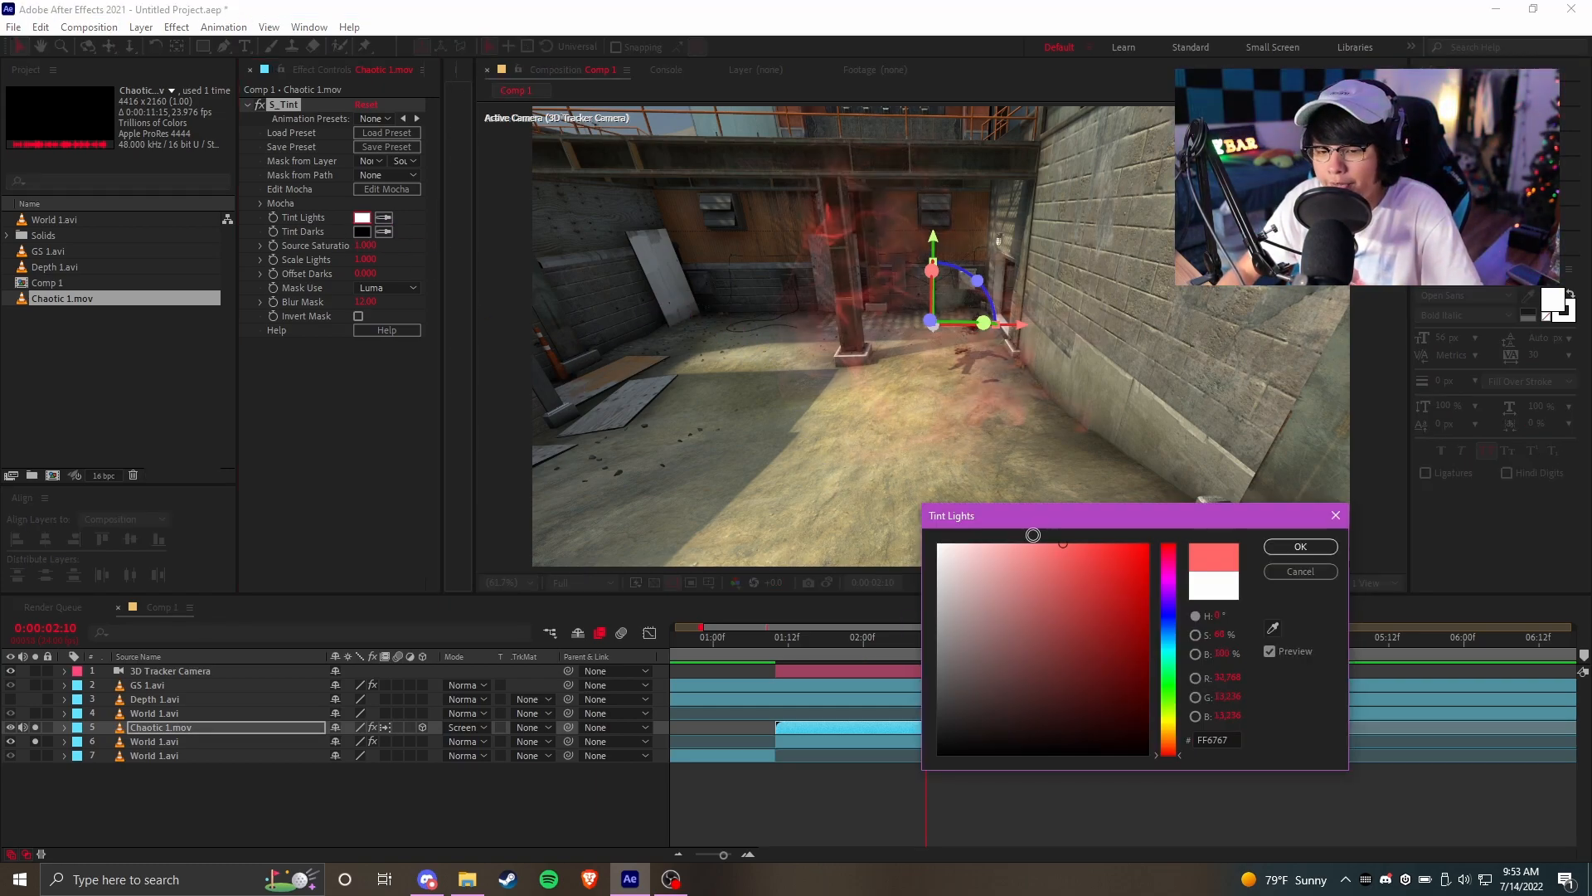
left_click(1167, 626)
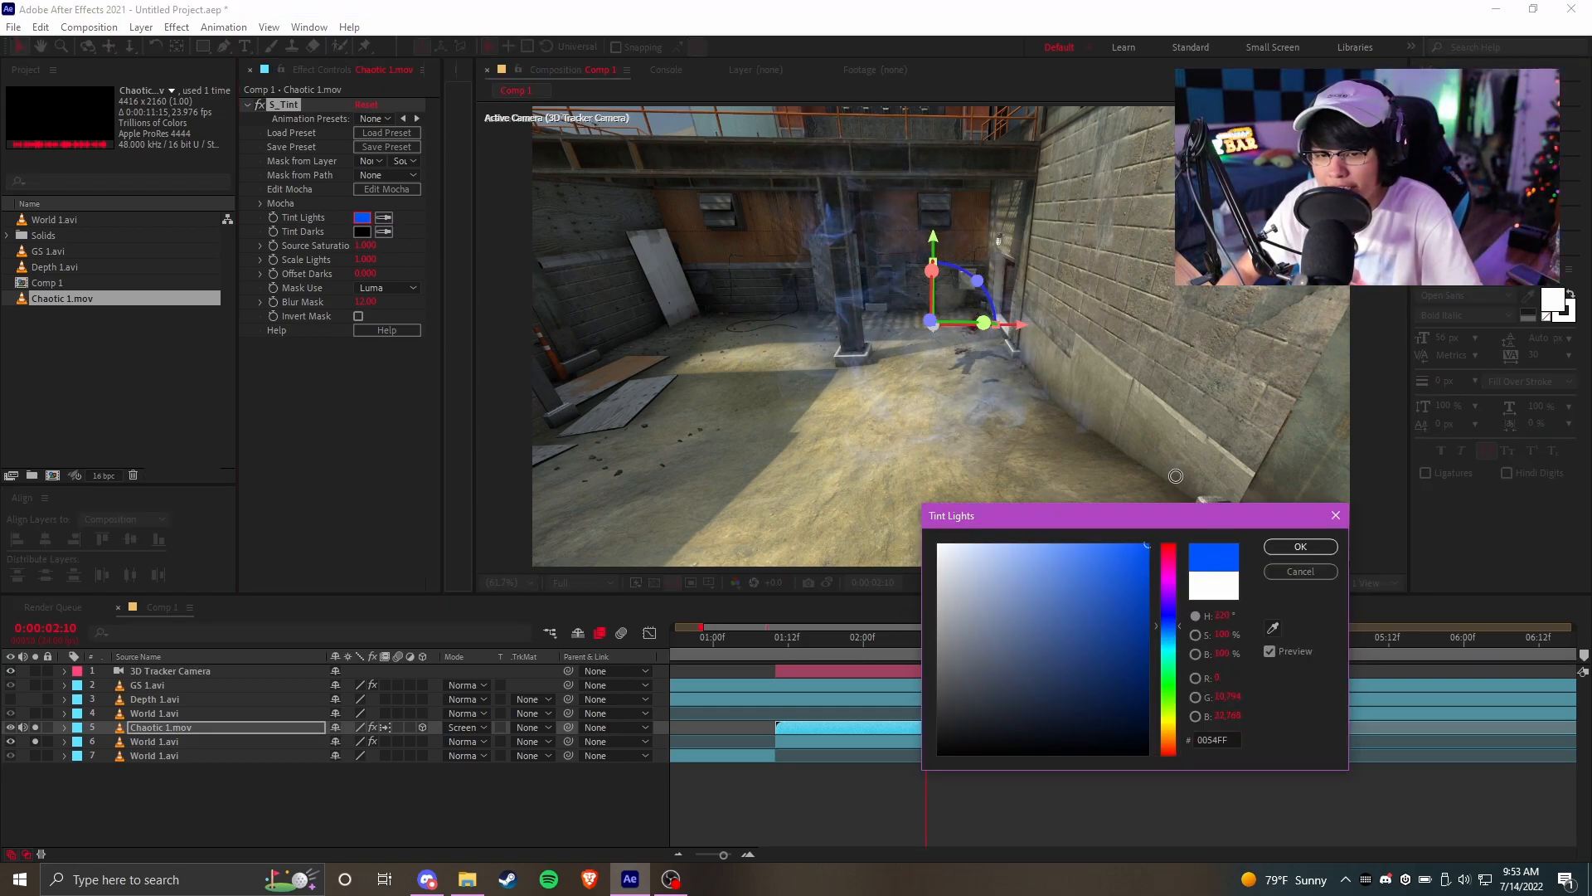
left_click(1169, 645)
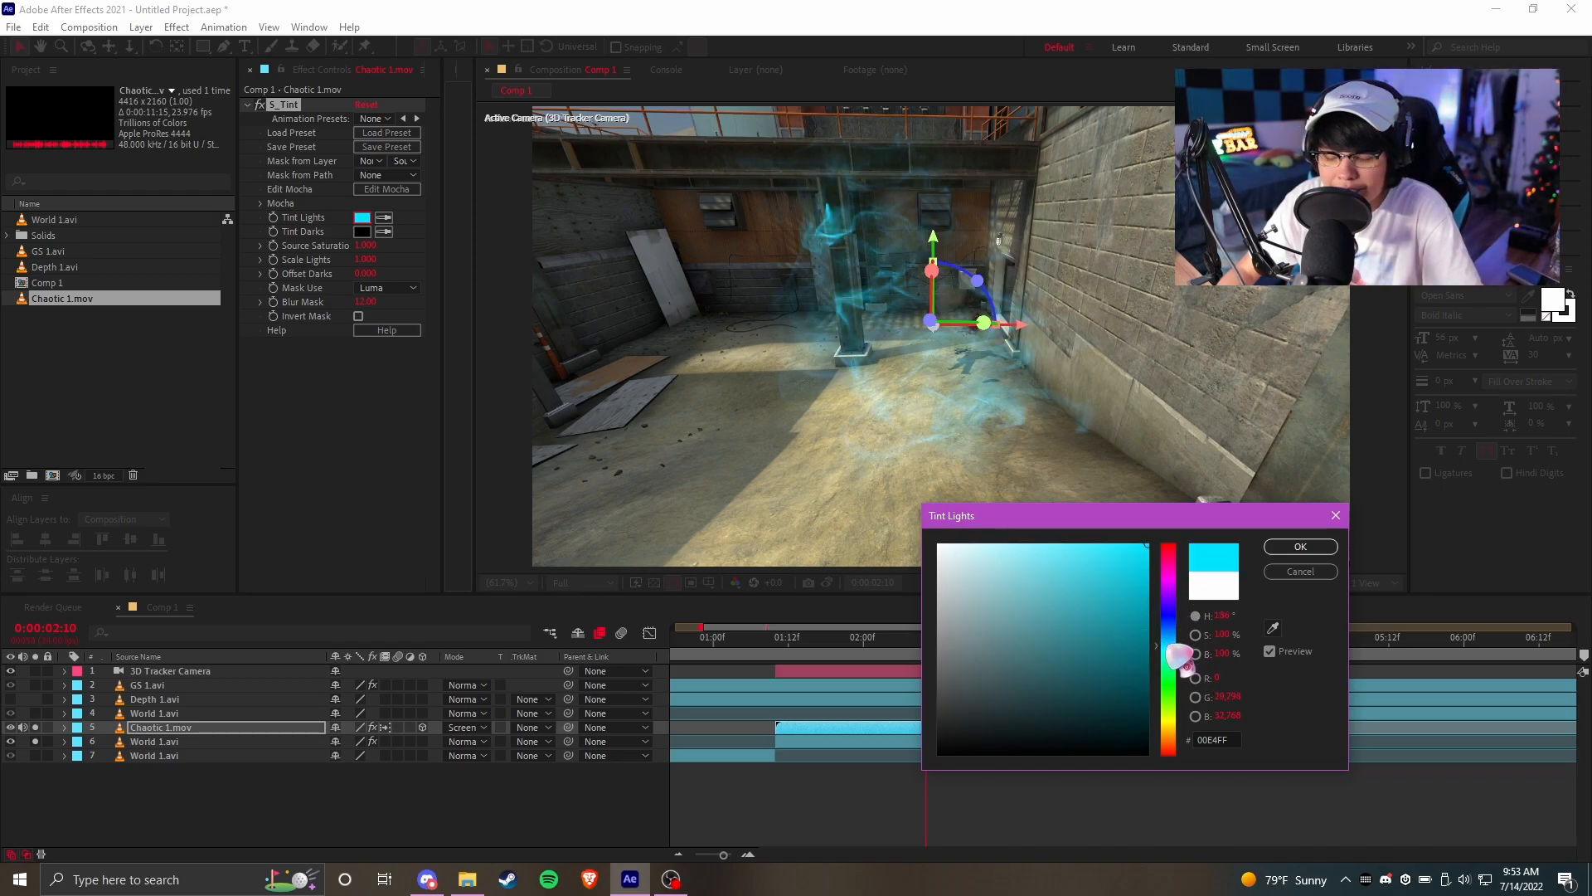
left_click(1168, 545)
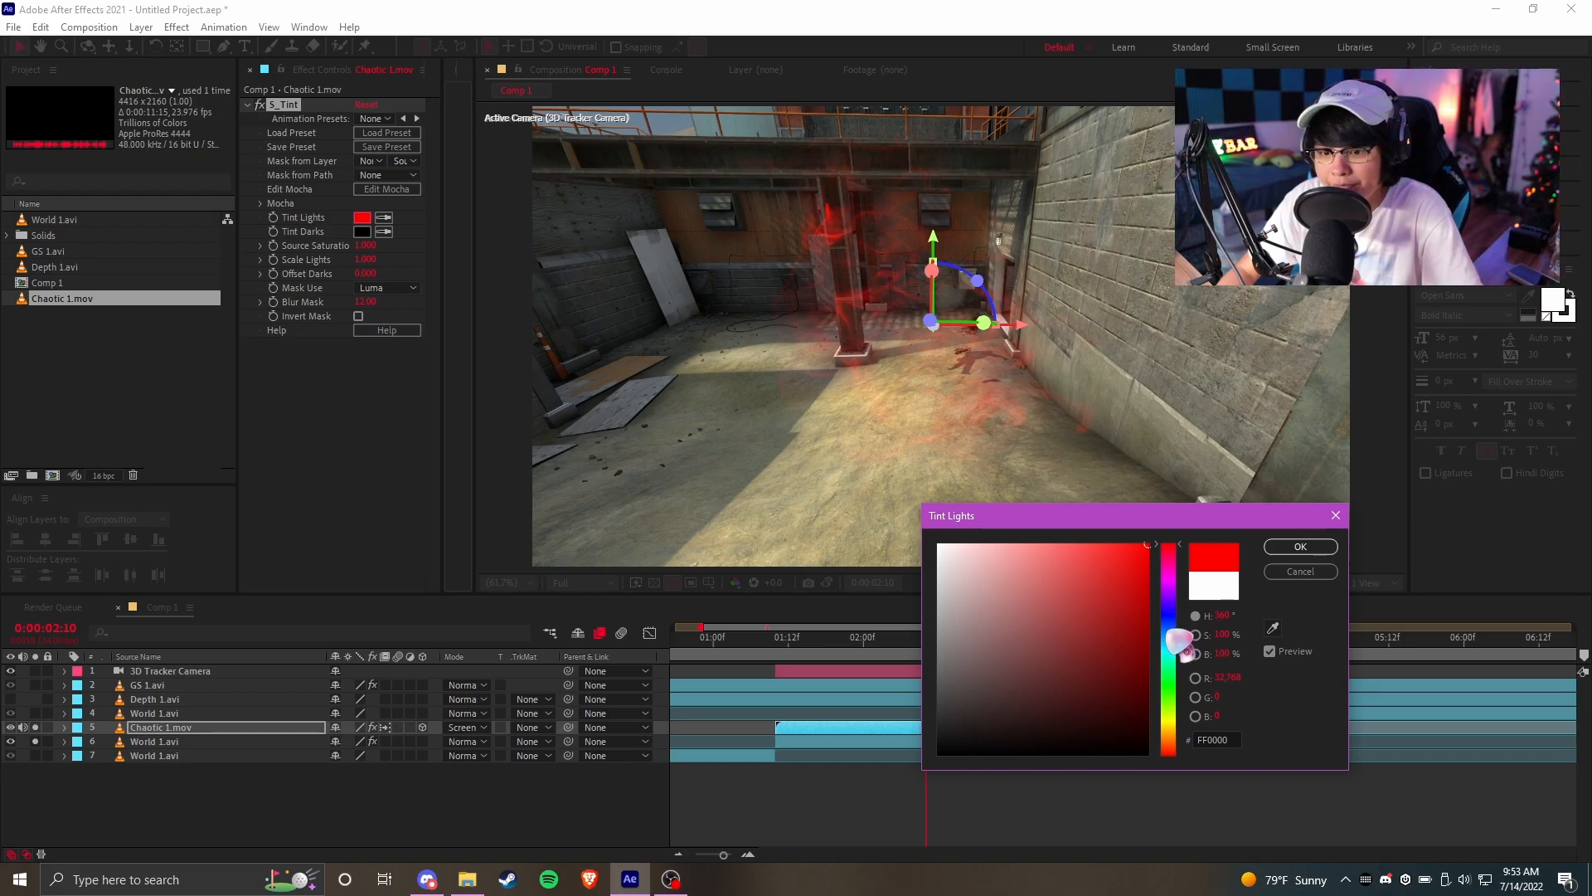
left_click(1168, 687)
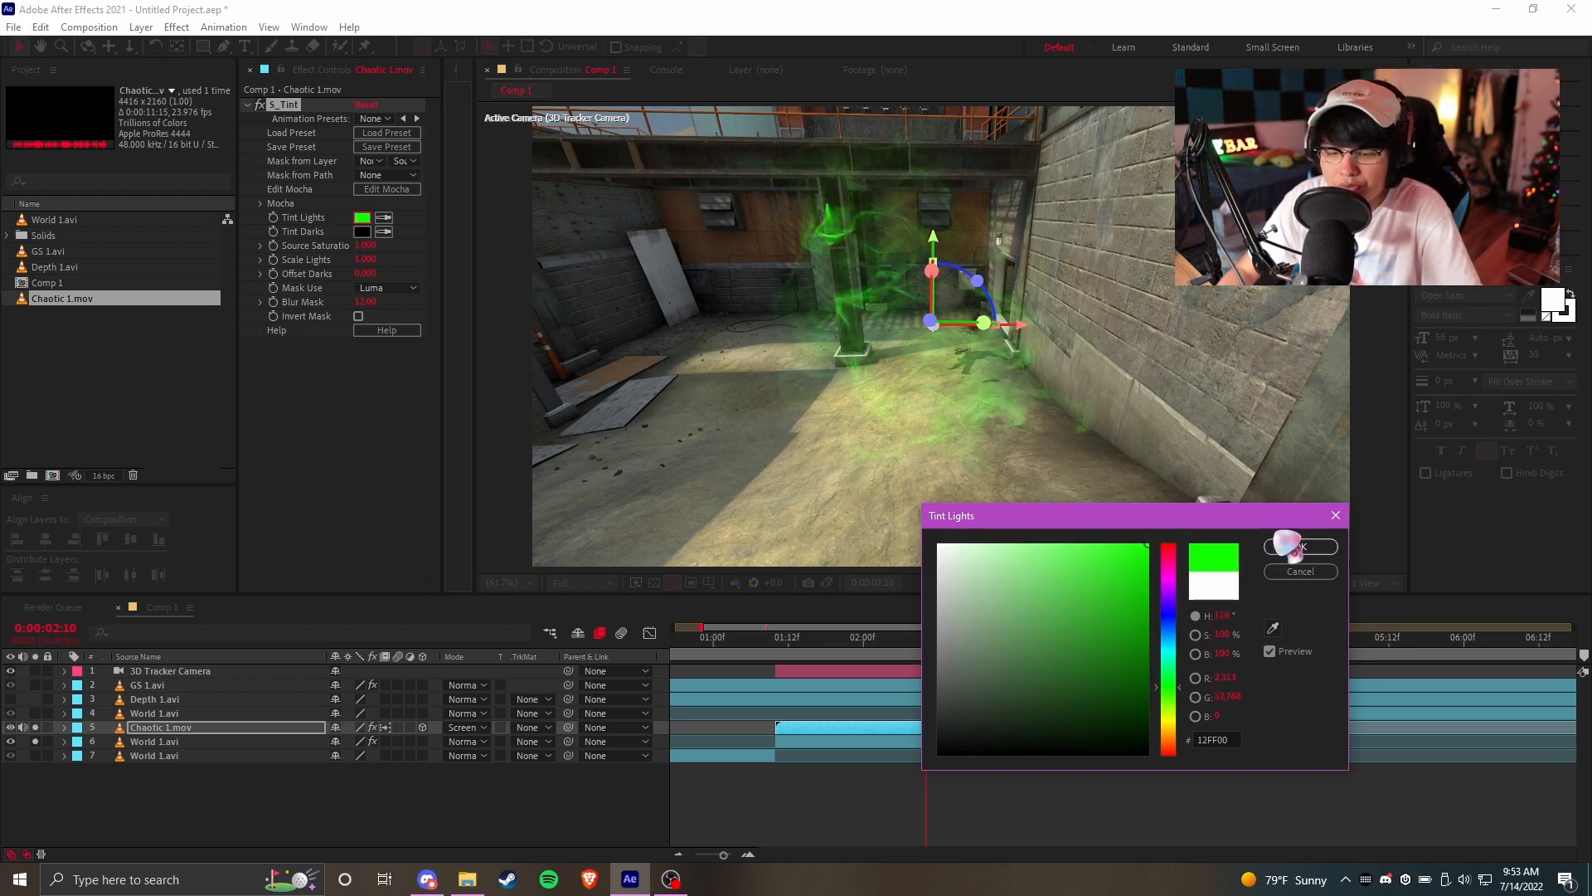
left_click_drag(1168, 735, 1169, 692)
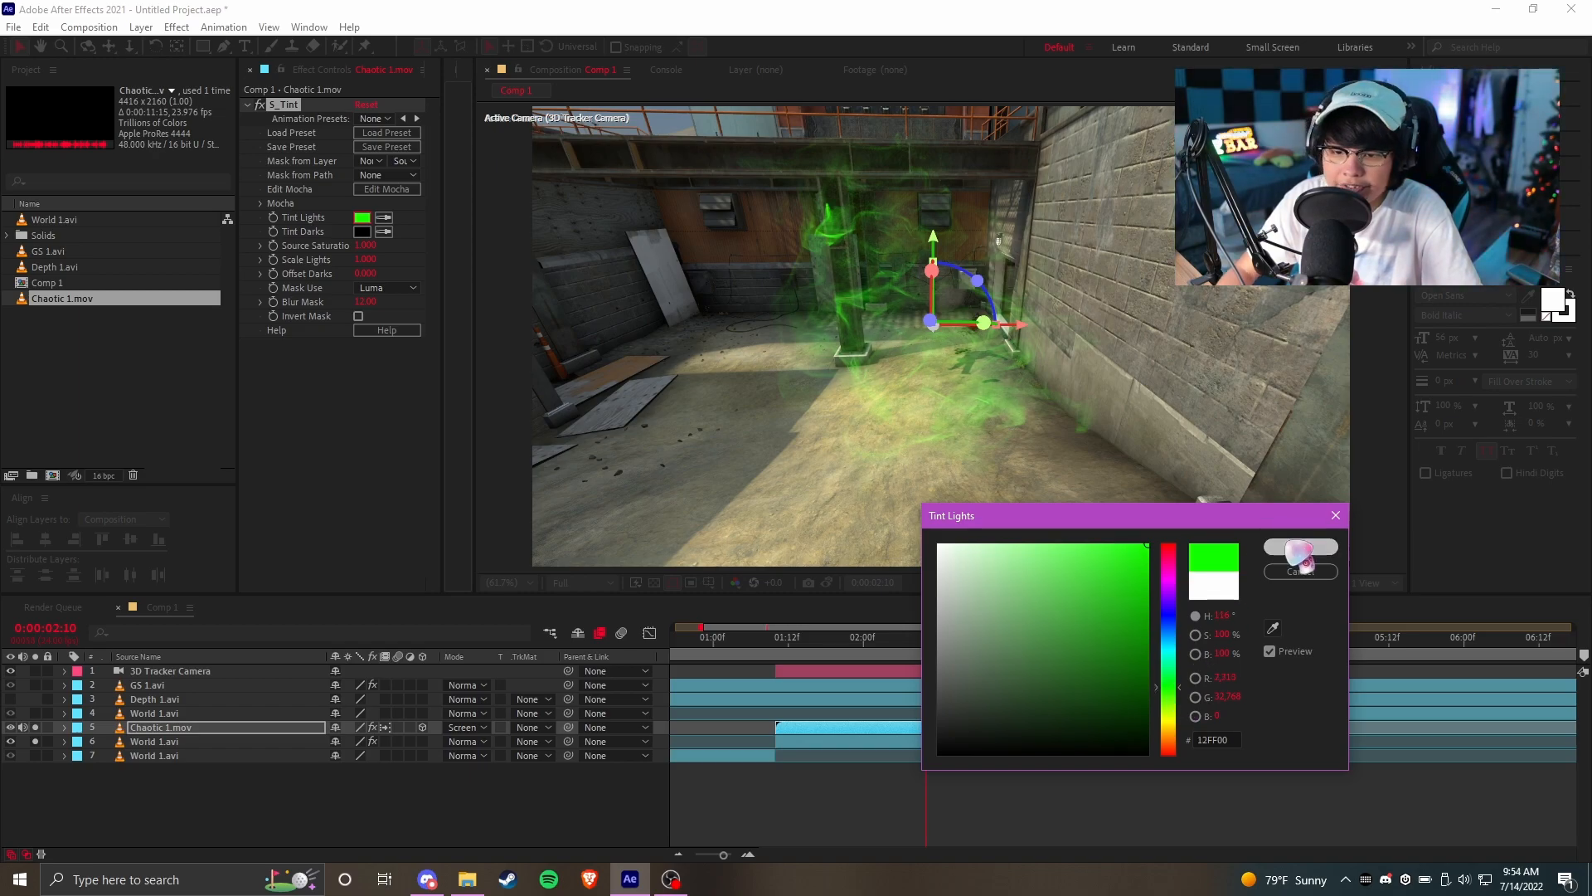
left_click(1300, 546)
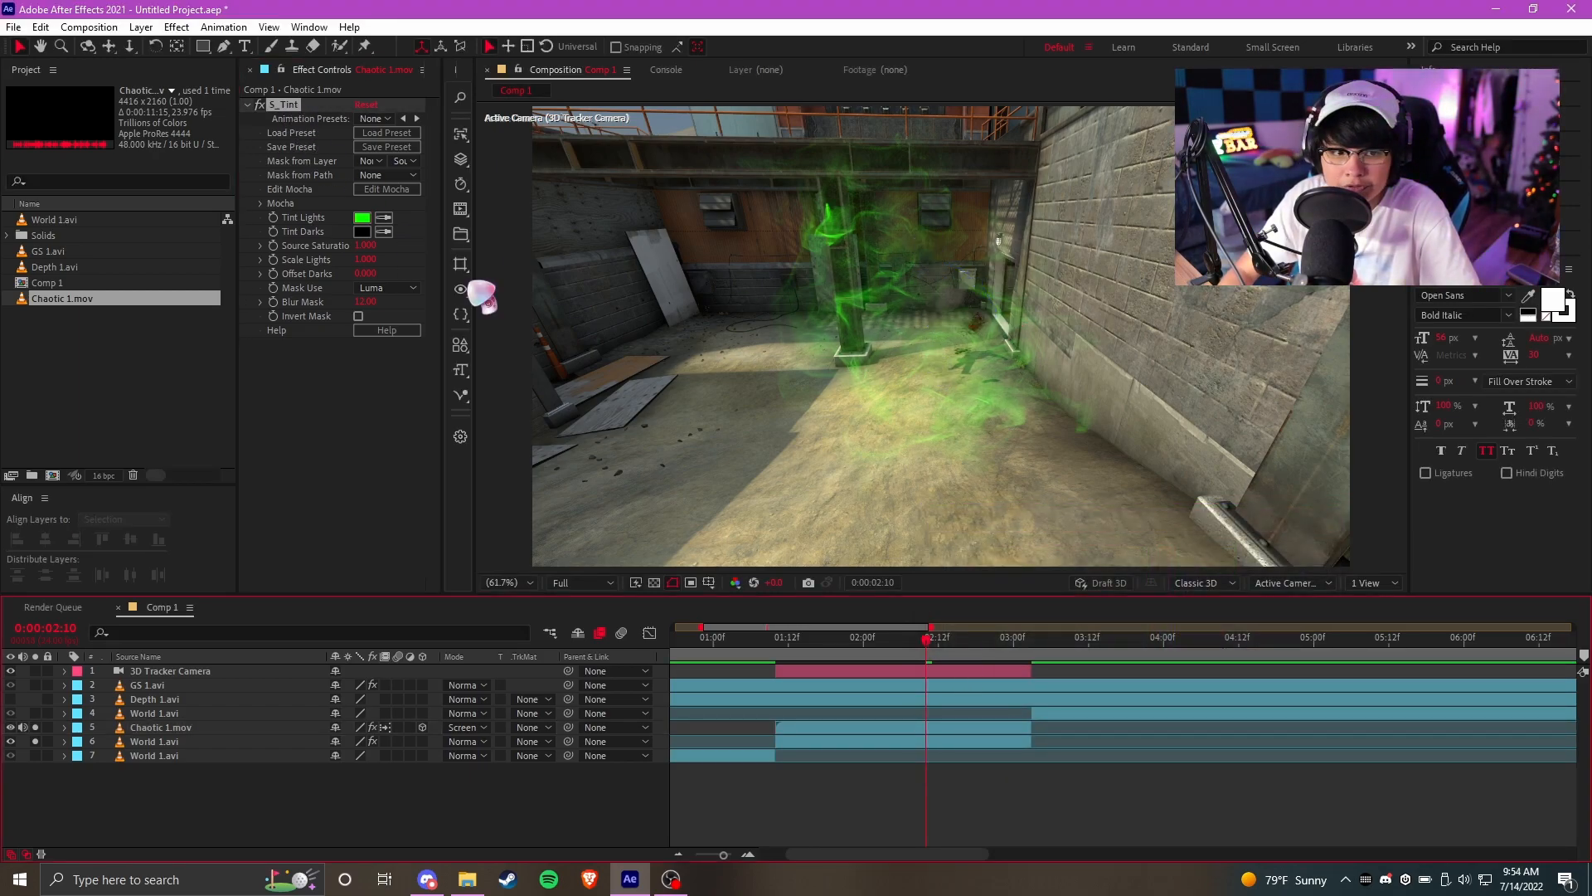
Scrub through the tracked segment to 0:00:02:09 to check the green smoke against the footage
left_click(1006, 730)
left_click(852, 651)
left_click(921, 640)
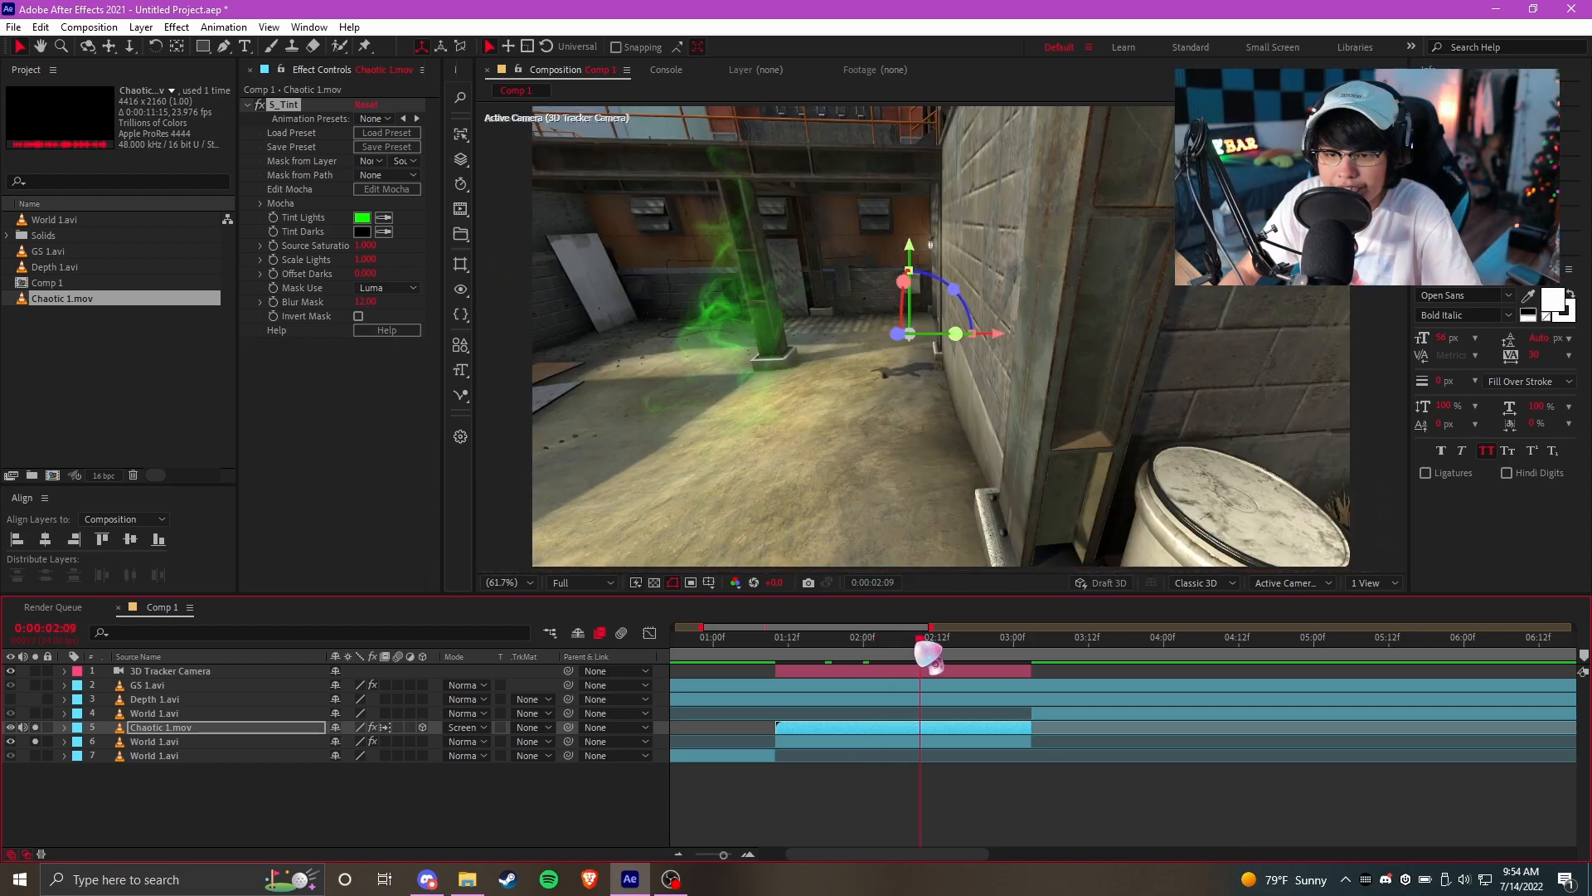
Apply the S_Tint effect to the tracked World 1.avi segment beneath Chaotic 1.mov
left_click(957, 741)
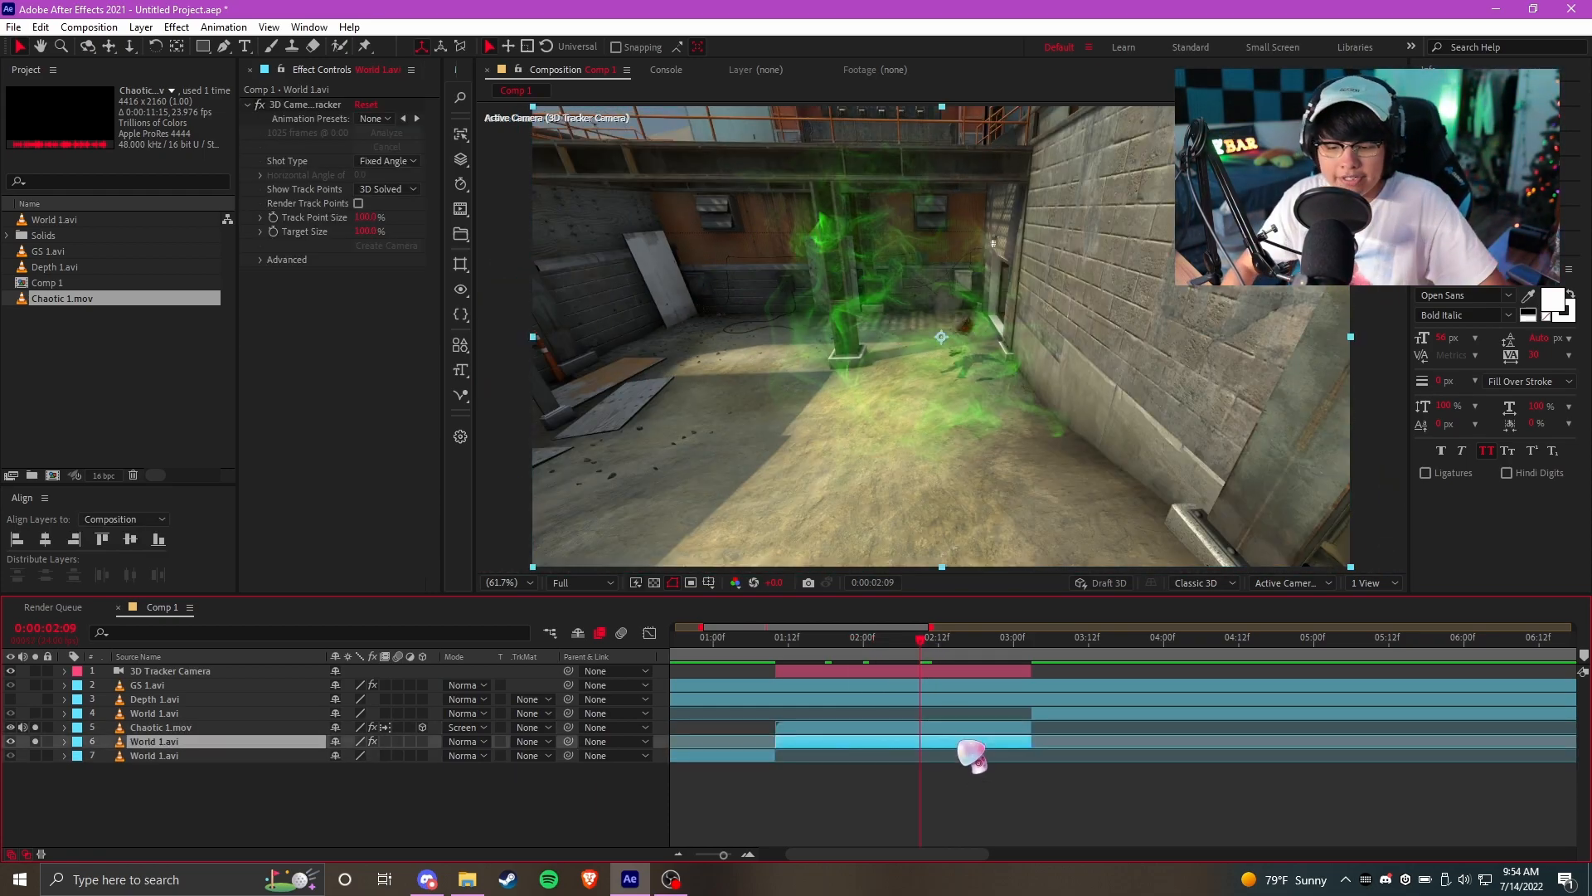
key("ctrl+space")
type("s)t")
key("BackSpace")
key("BackSpace")
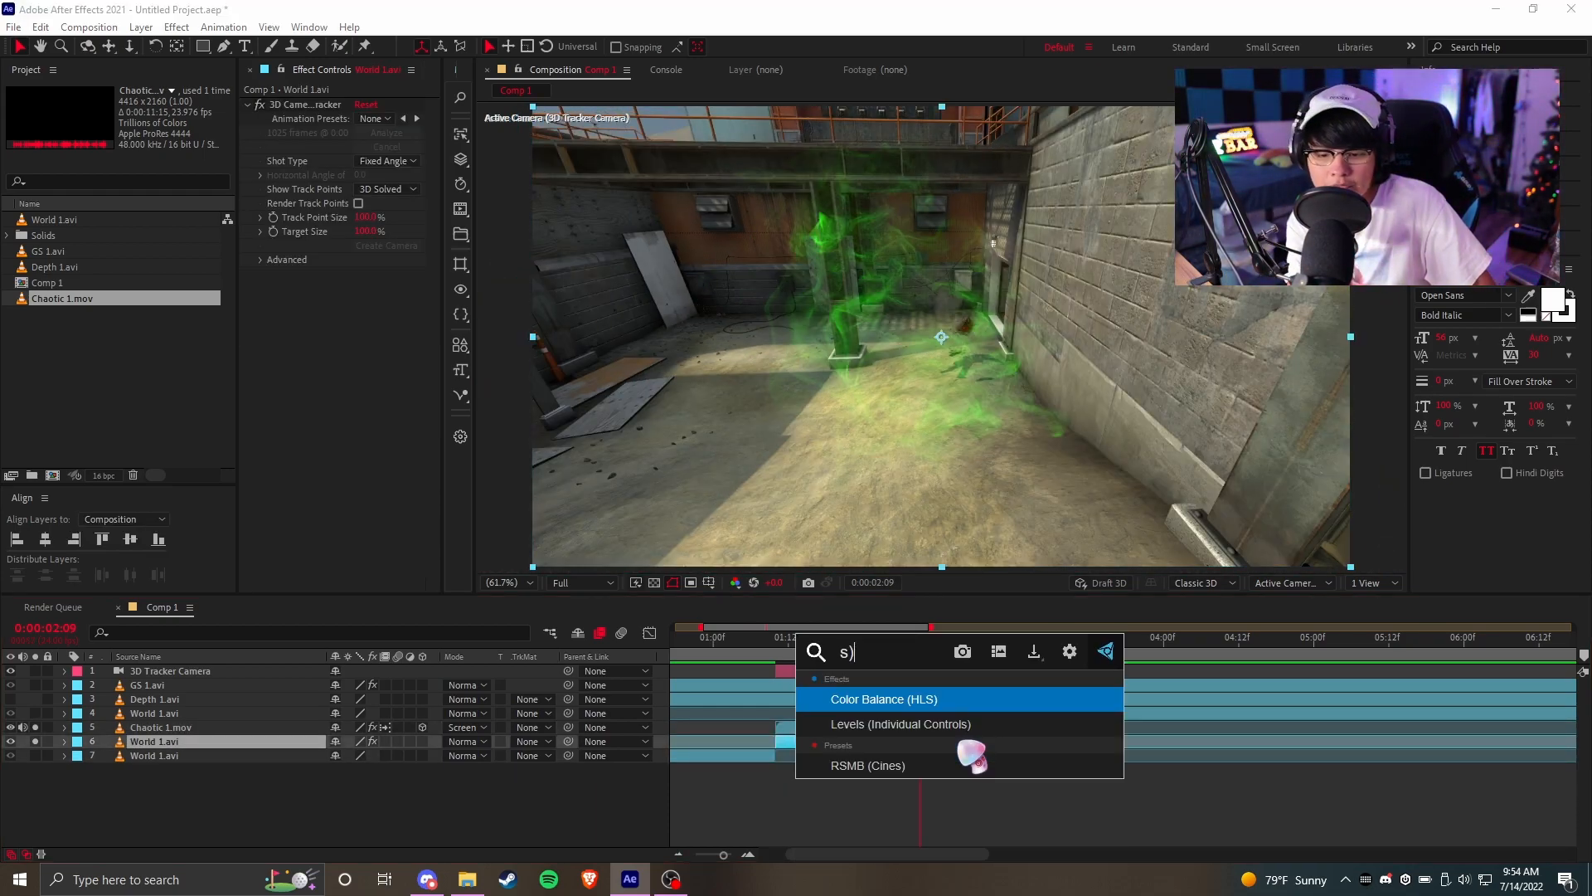
type("_tint")
key("Return")
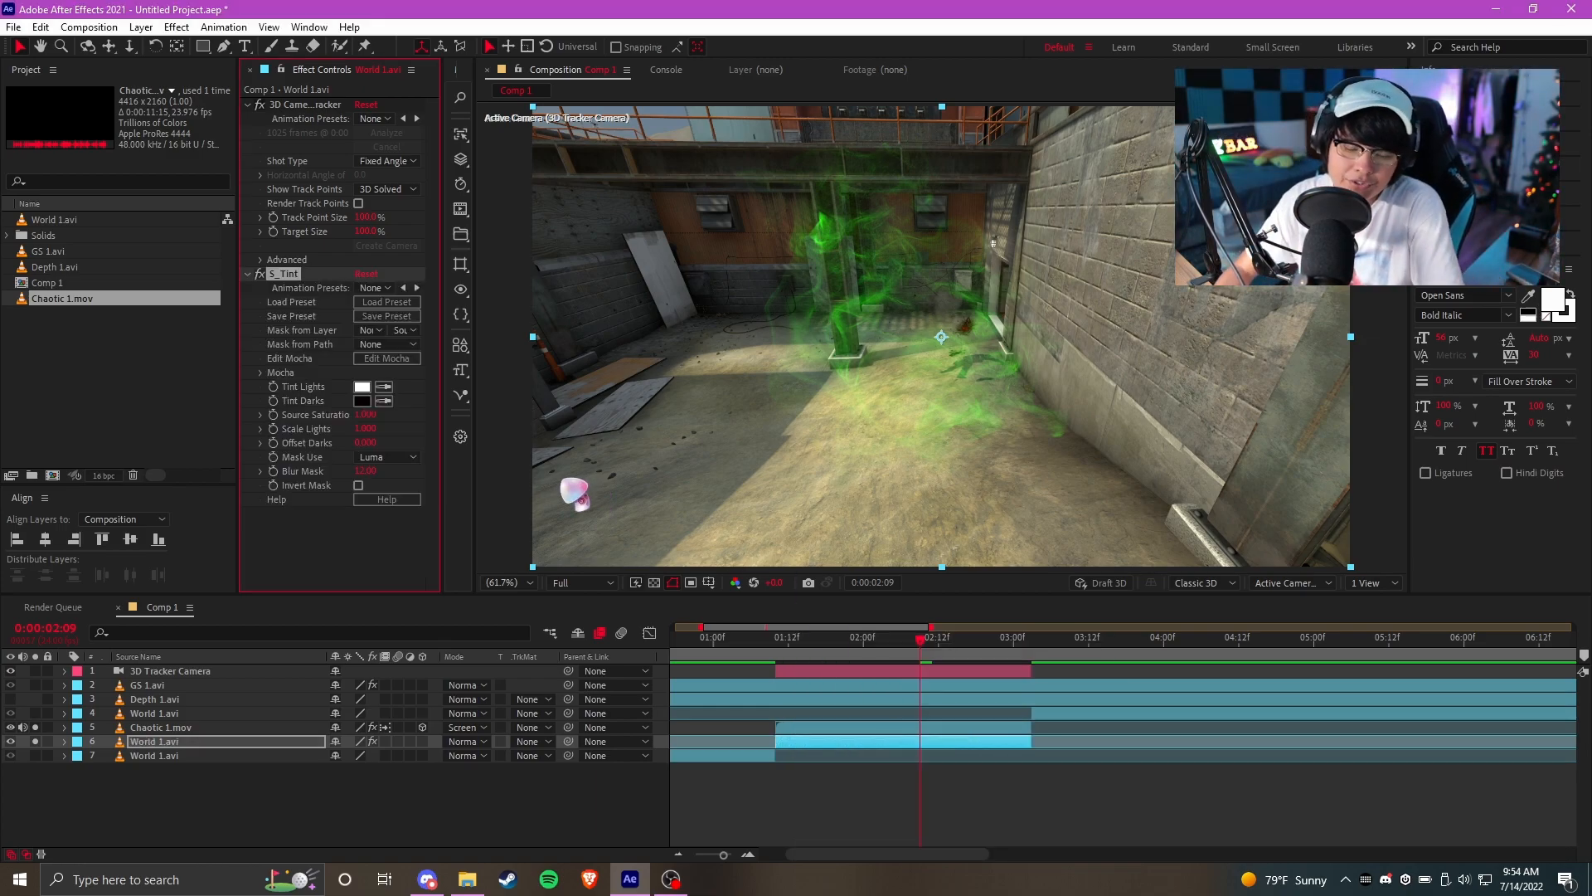
Set the Tint Lights color of the tracked World 1.avi segment to pale green B6EAB8 and raise its Scale Lights
left_click(363, 387)
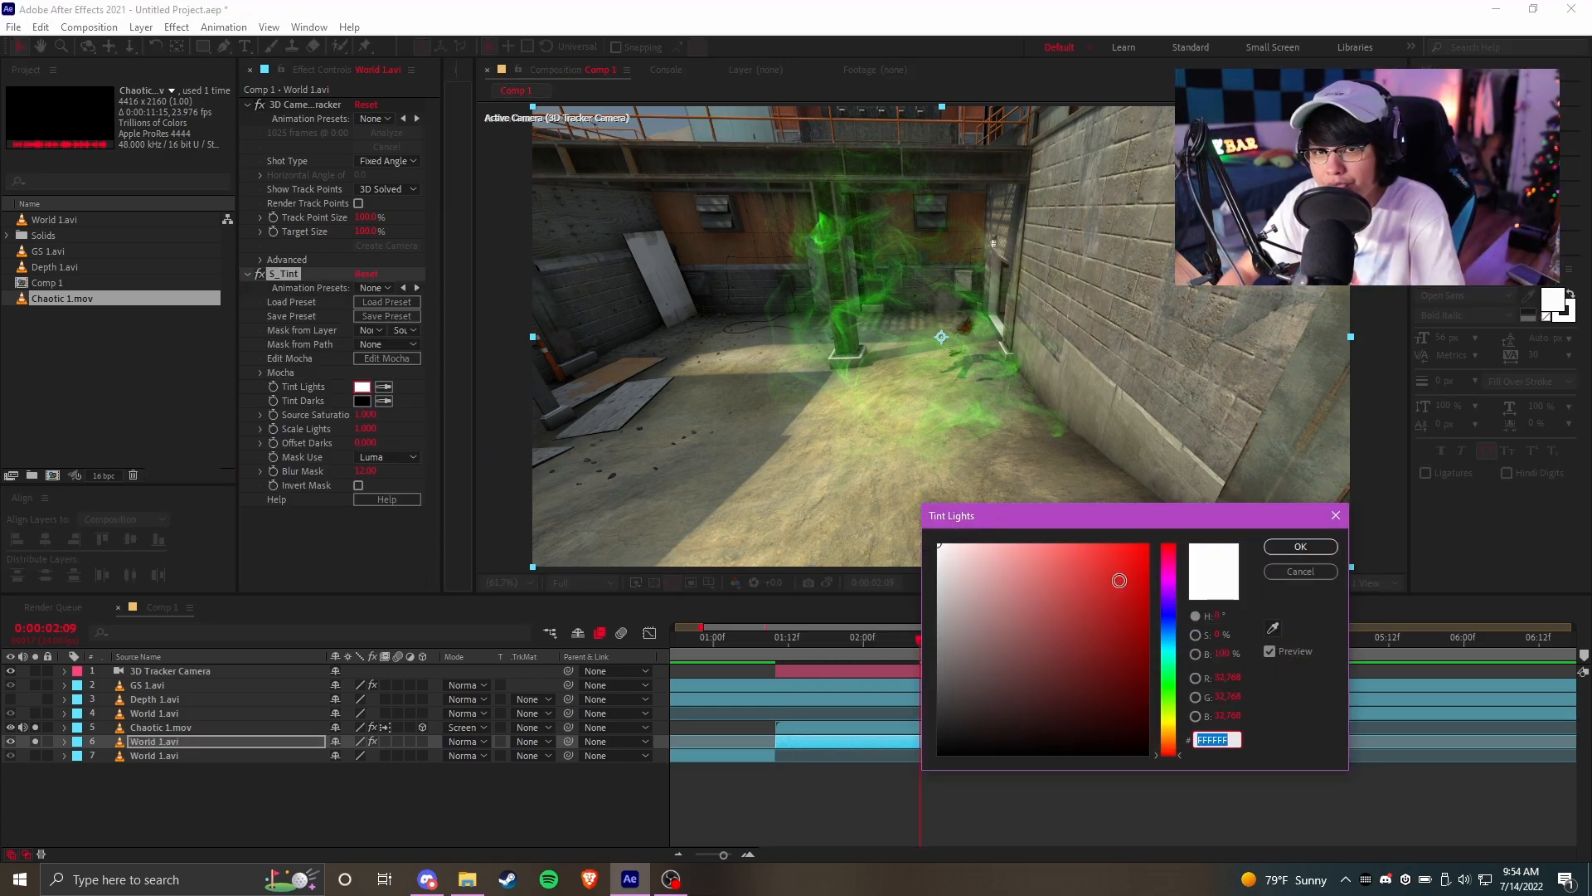
left_click(1020, 545)
left_click(1184, 703)
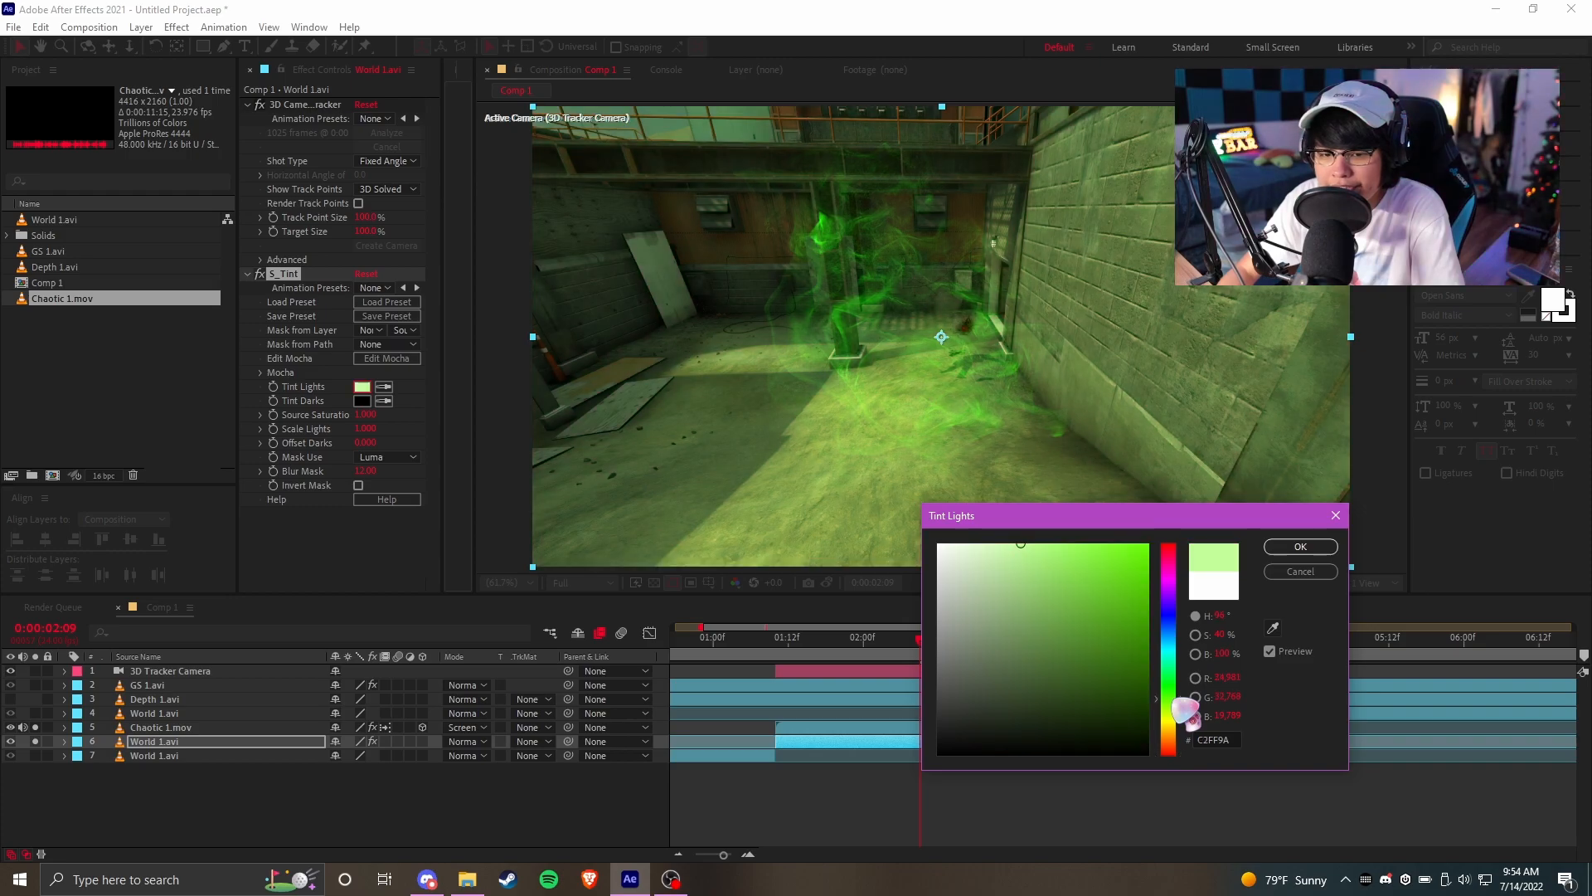
mouse_move(1043, 677)
left_mouse_down()
mouse_move(1062, 594)
mouse_move(971, 596)
mouse_move(990, 598)
left_mouse_up()
left_click_drag(1184, 688, 1184, 678)
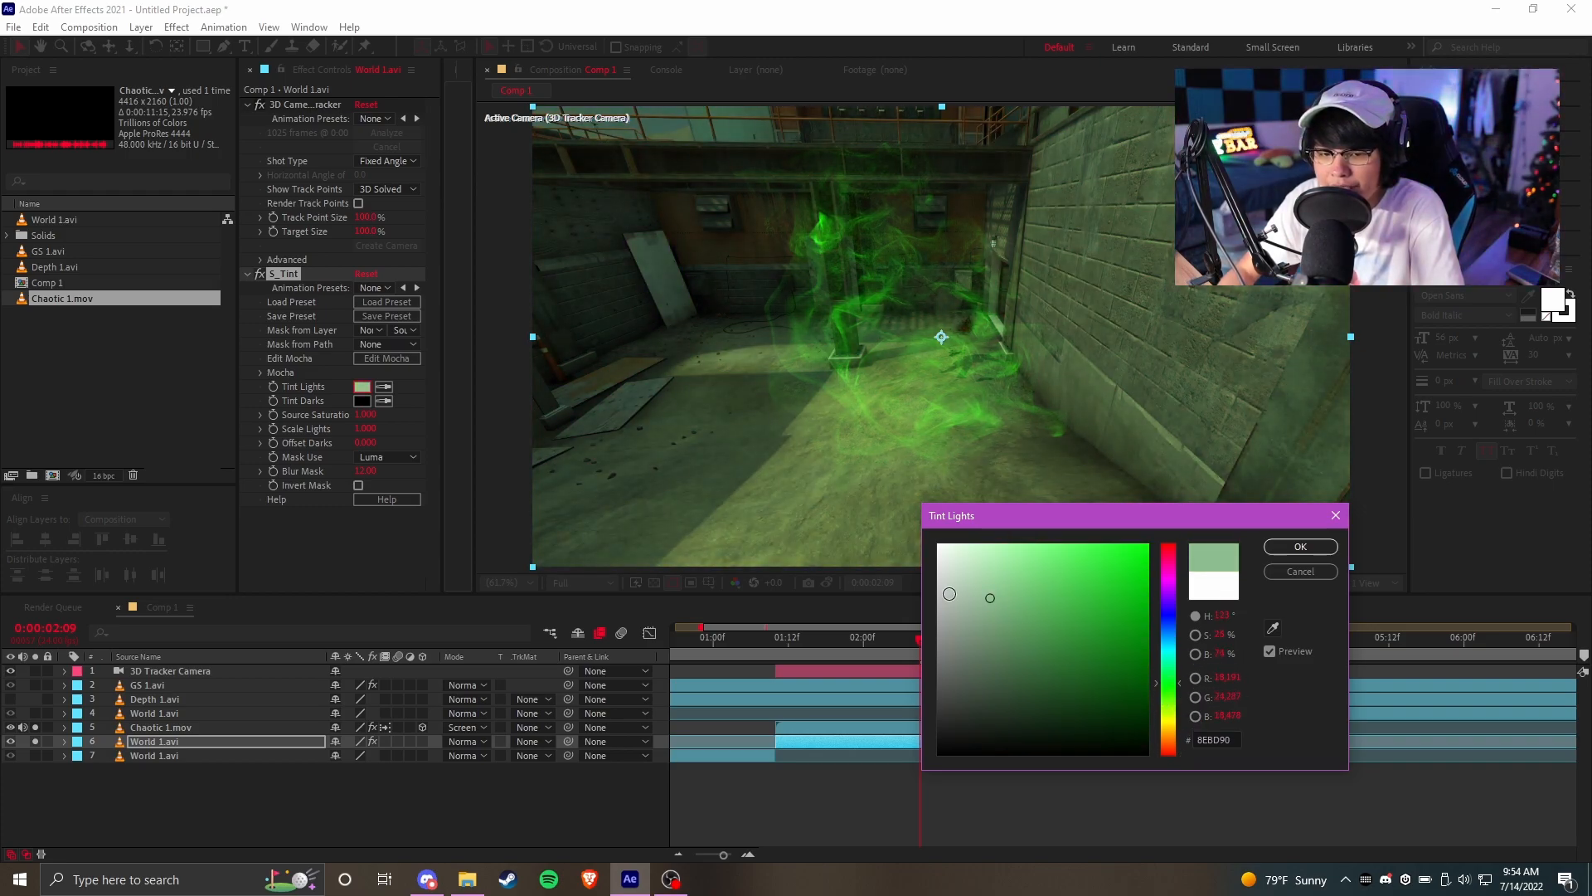
left_click_drag(1003, 580, 1001, 576)
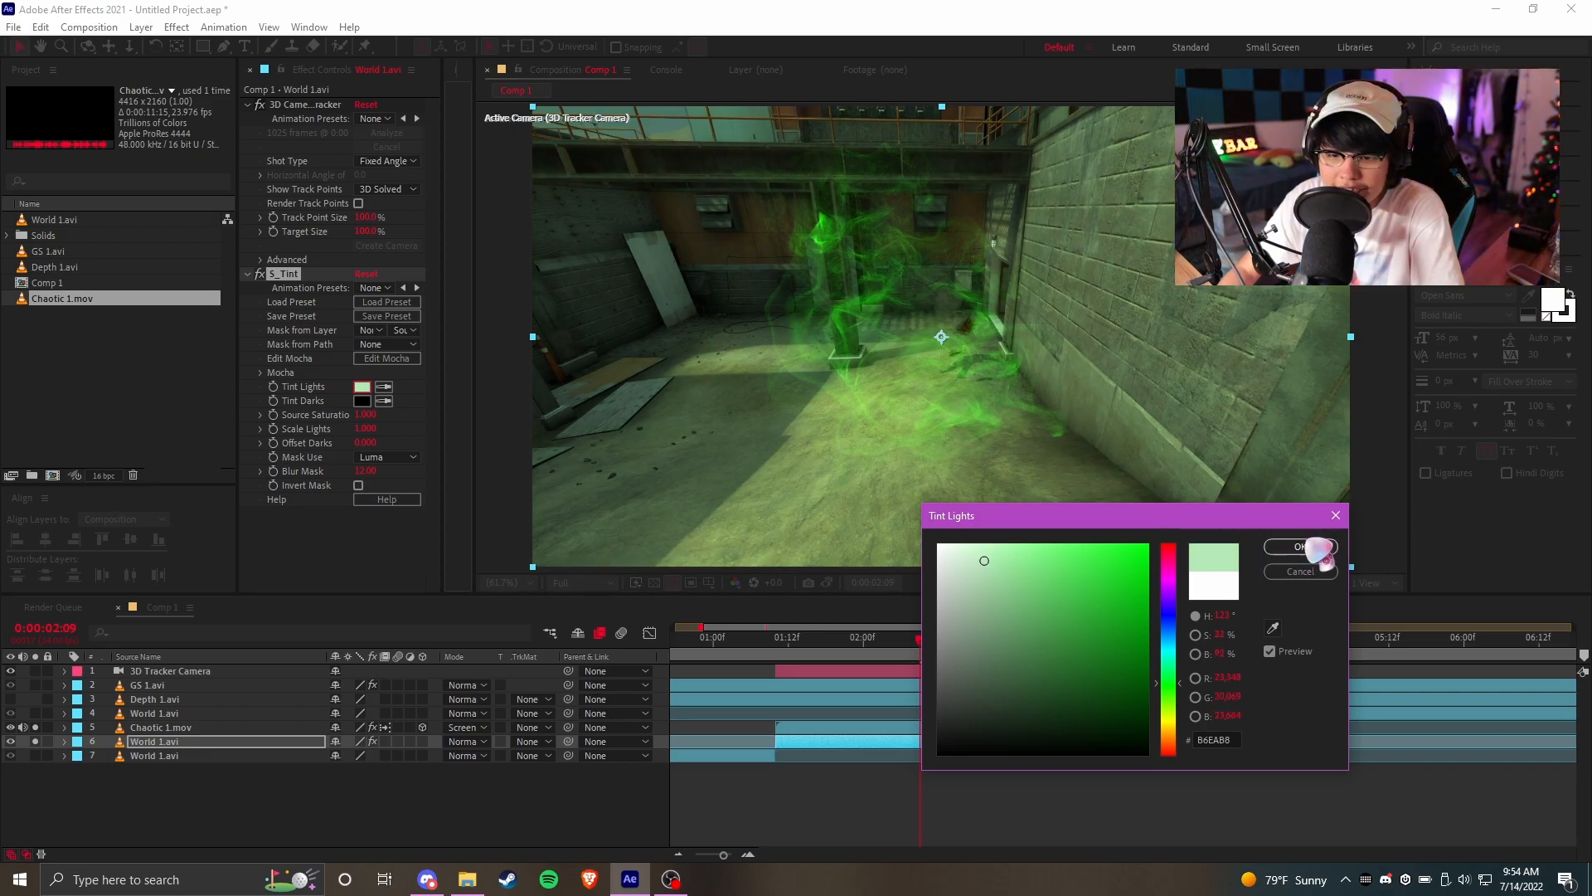
left_click(1300, 546)
left_click_drag(379, 425, 386, 424)
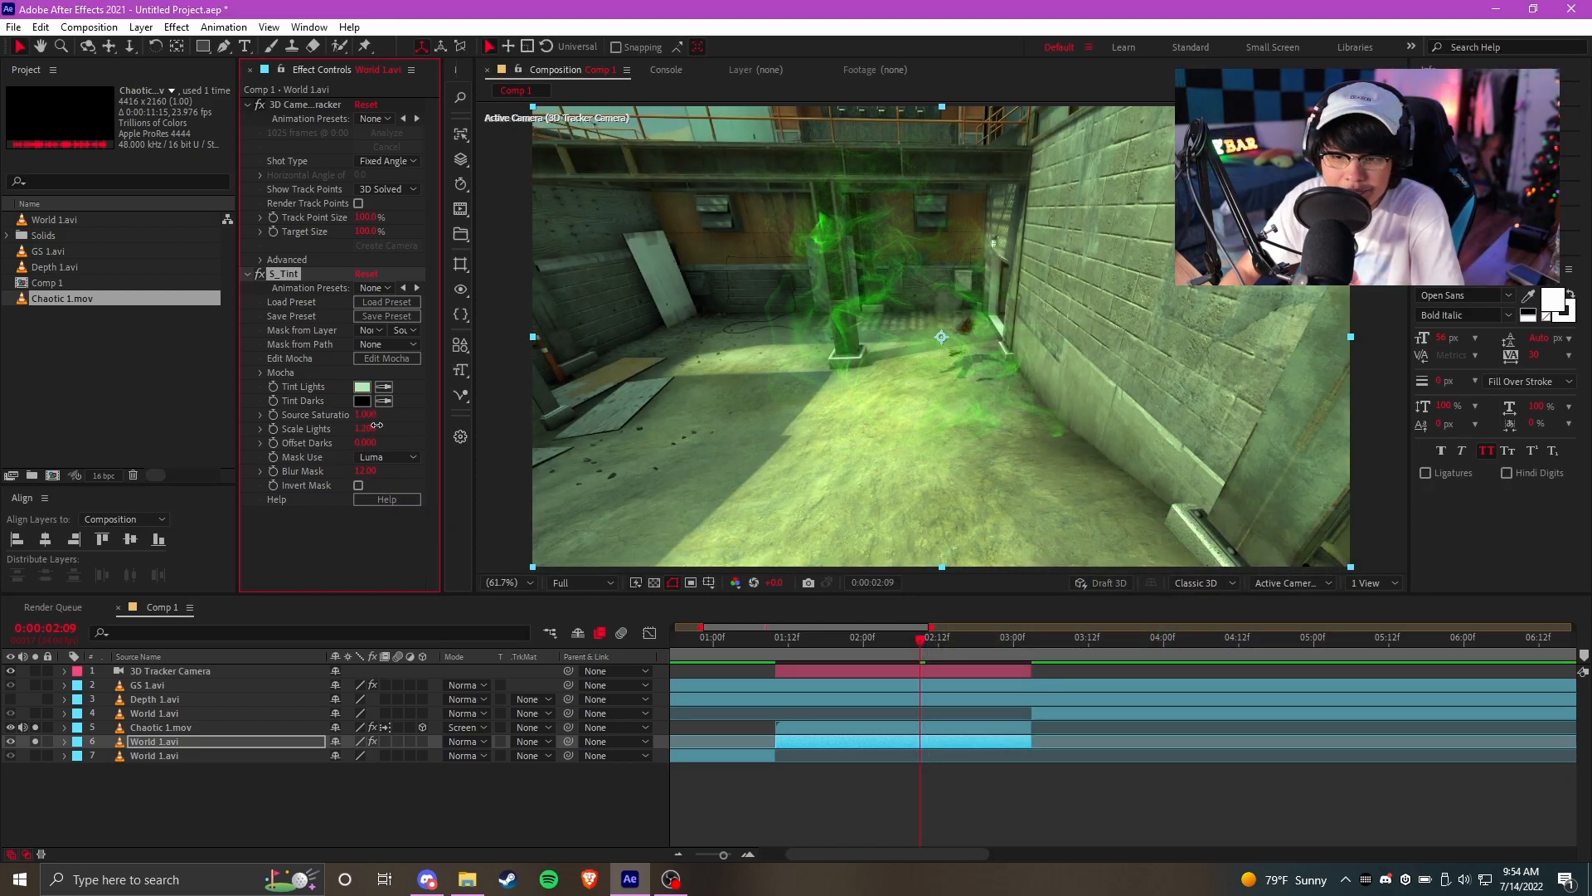
Scrub the tracked segment back to 0:00:01:23 to review the green smoke and tinted footage together
left_click(929, 727)
left_click_drag(945, 639, 963, 638)
left_click_drag(966, 651, 859, 655)
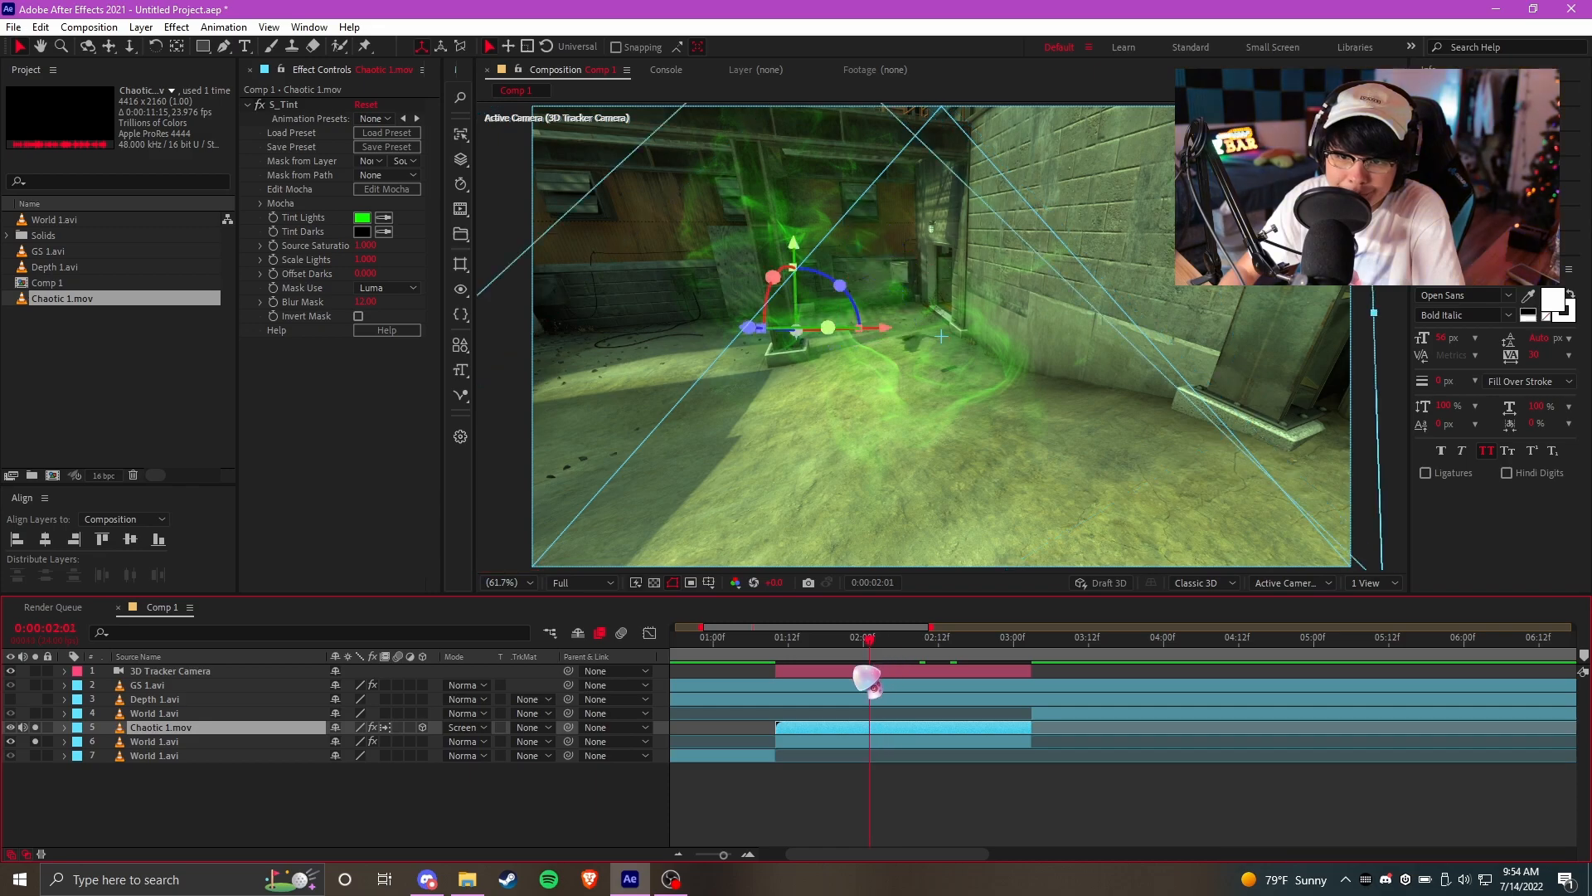
left_click(861, 835)
Add Duality_1.mov from the Infinity VFX Assets Collection - Energy folder to Comp 1 directly above Chaotic 1.mov
left_click(477, 877)
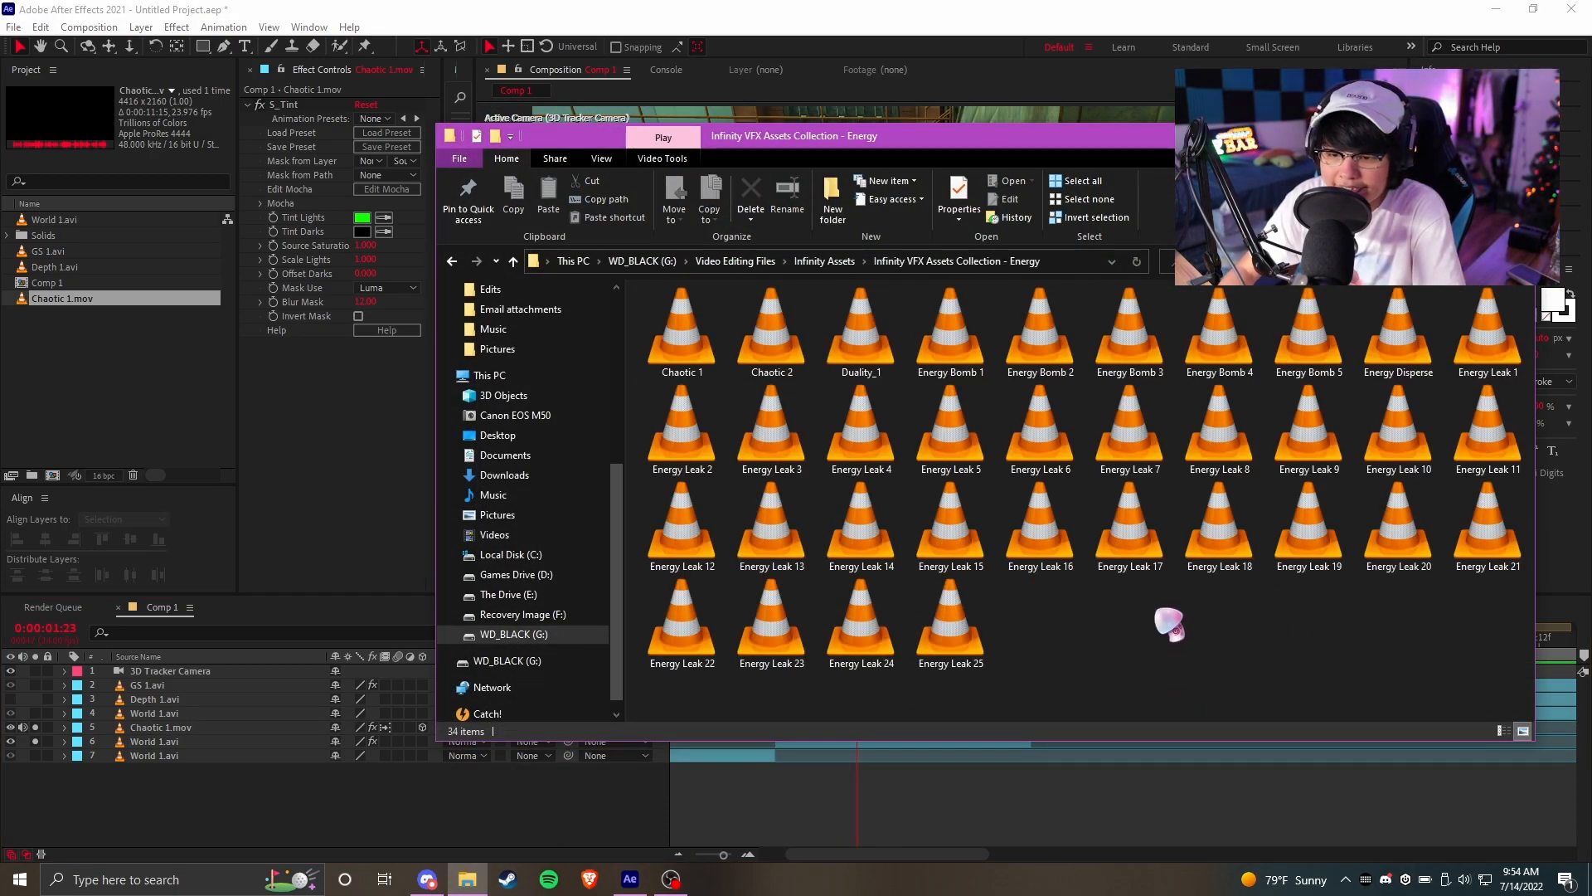
left_click(953, 419)
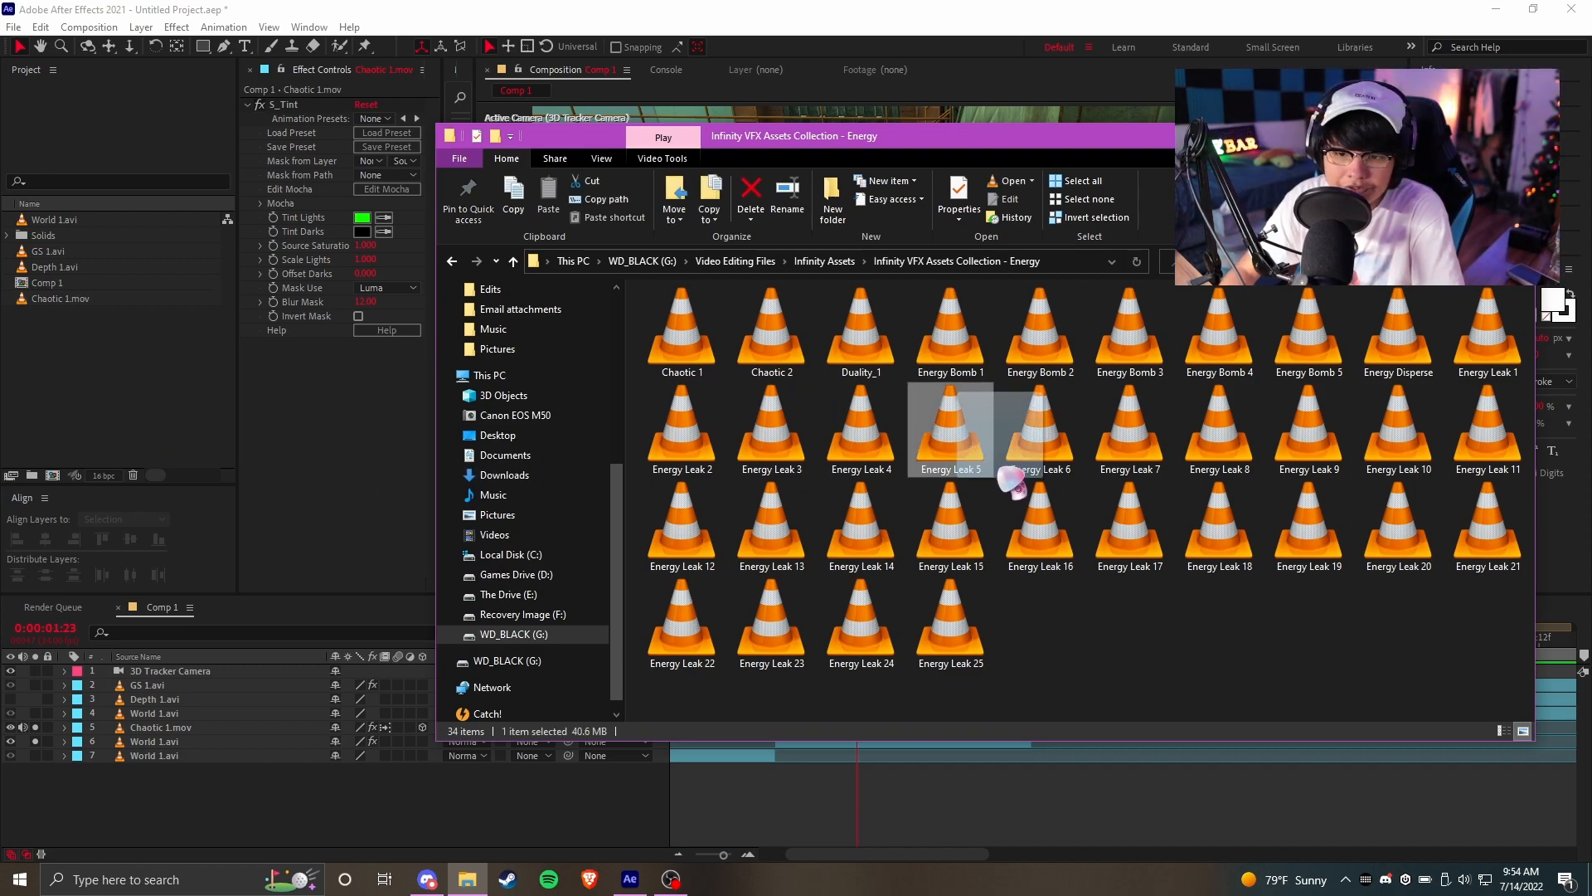
left_click_drag(861, 332, 873, 738)
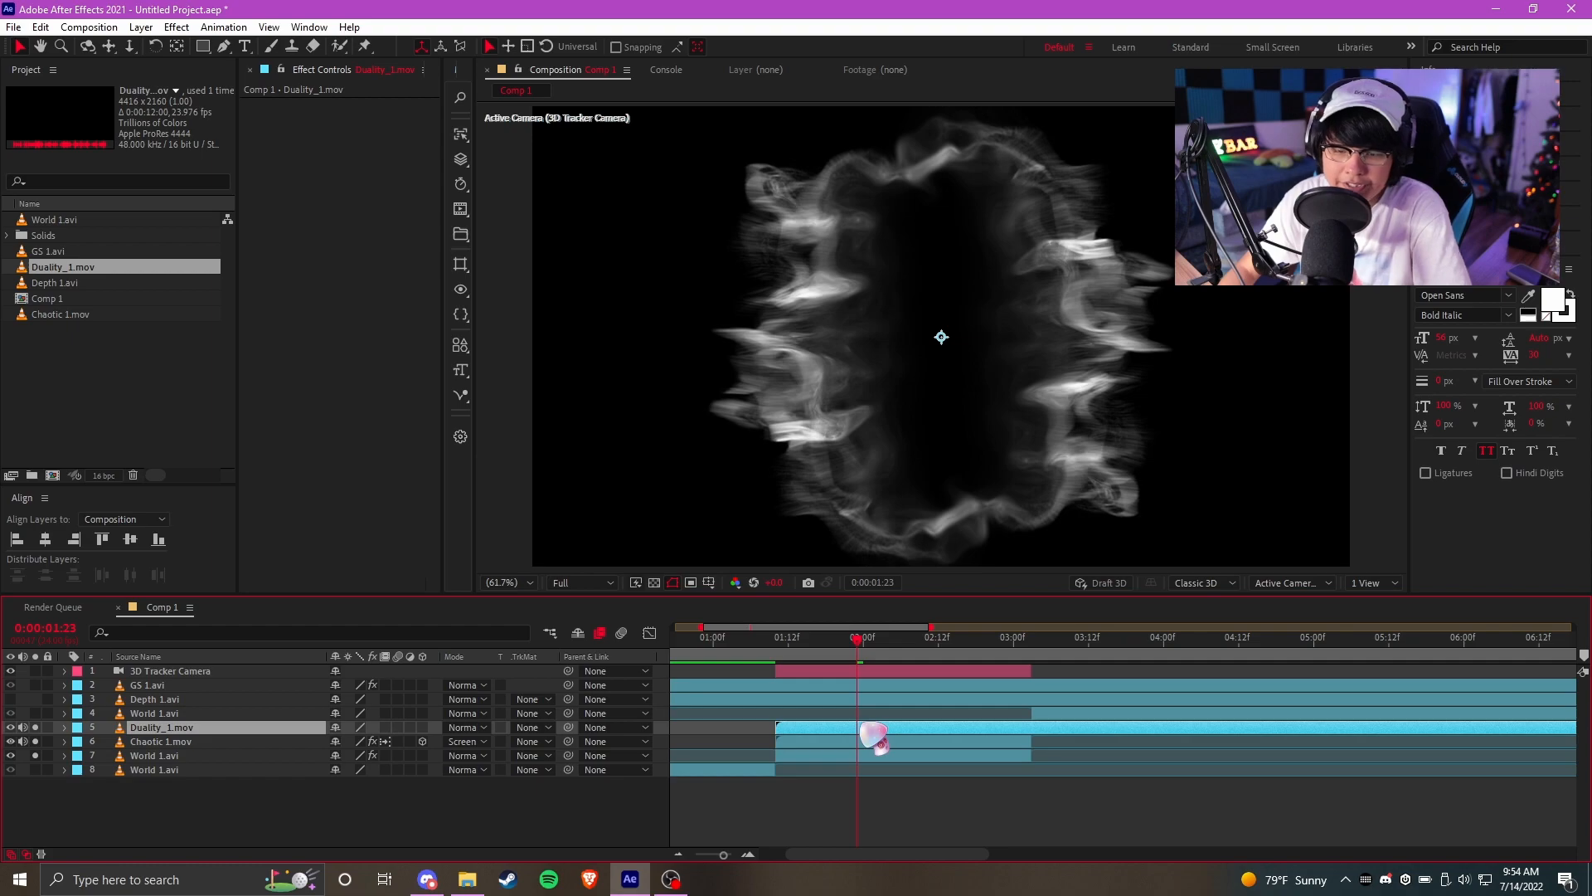
right_click(861, 726)
left_click(861, 726)
key("F2")
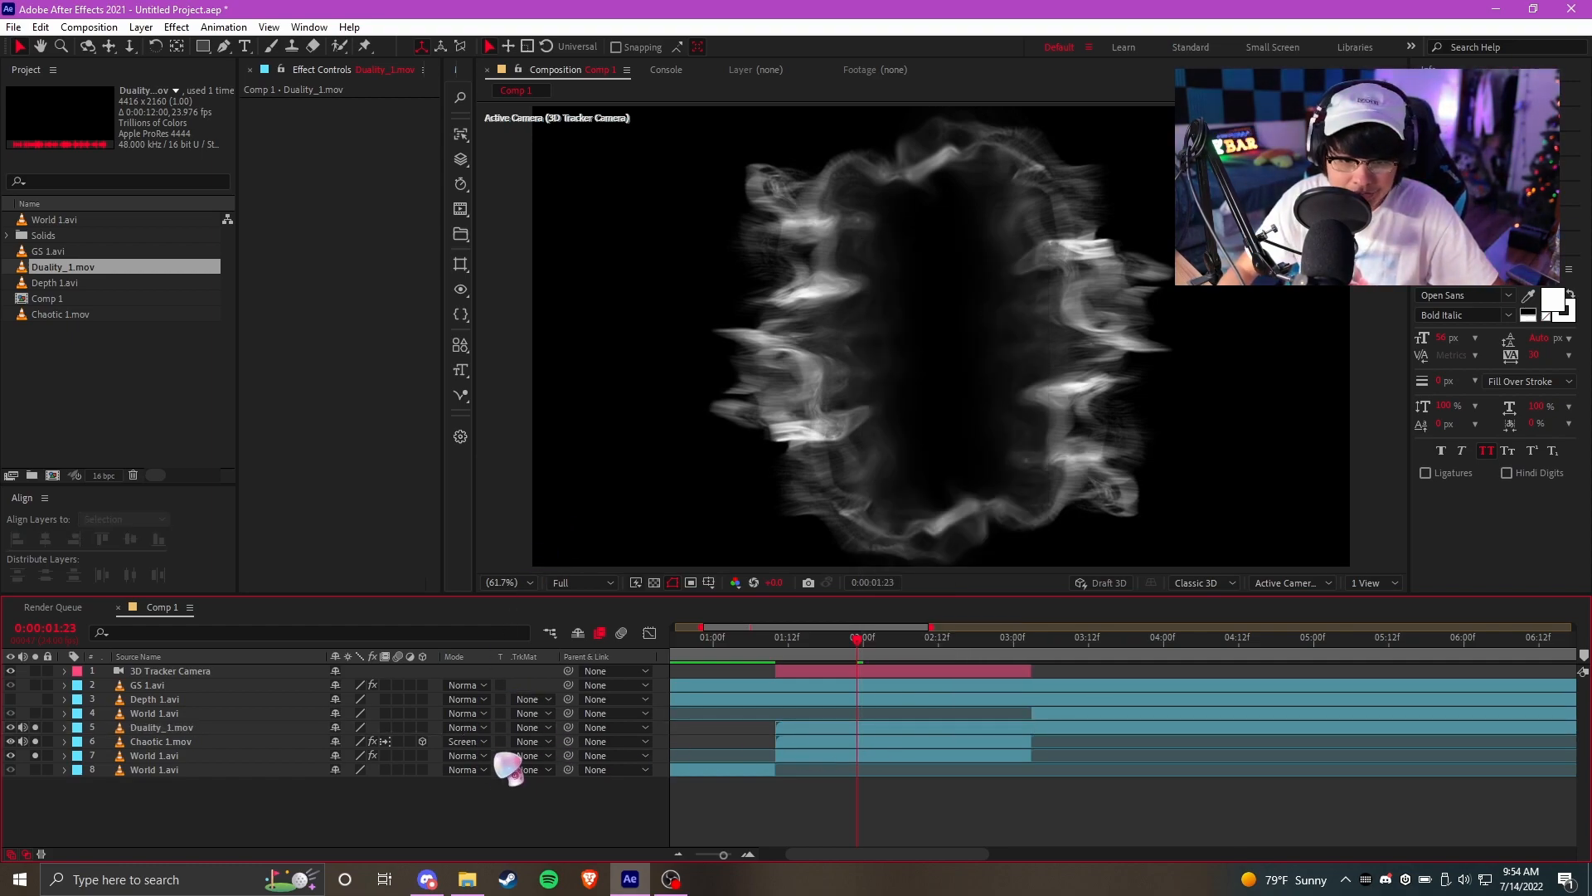
Set the blending mode of Duality_1.mov to Screen and apply the S_Tint effect to it
left_click(467, 728)
left_click(572, 347)
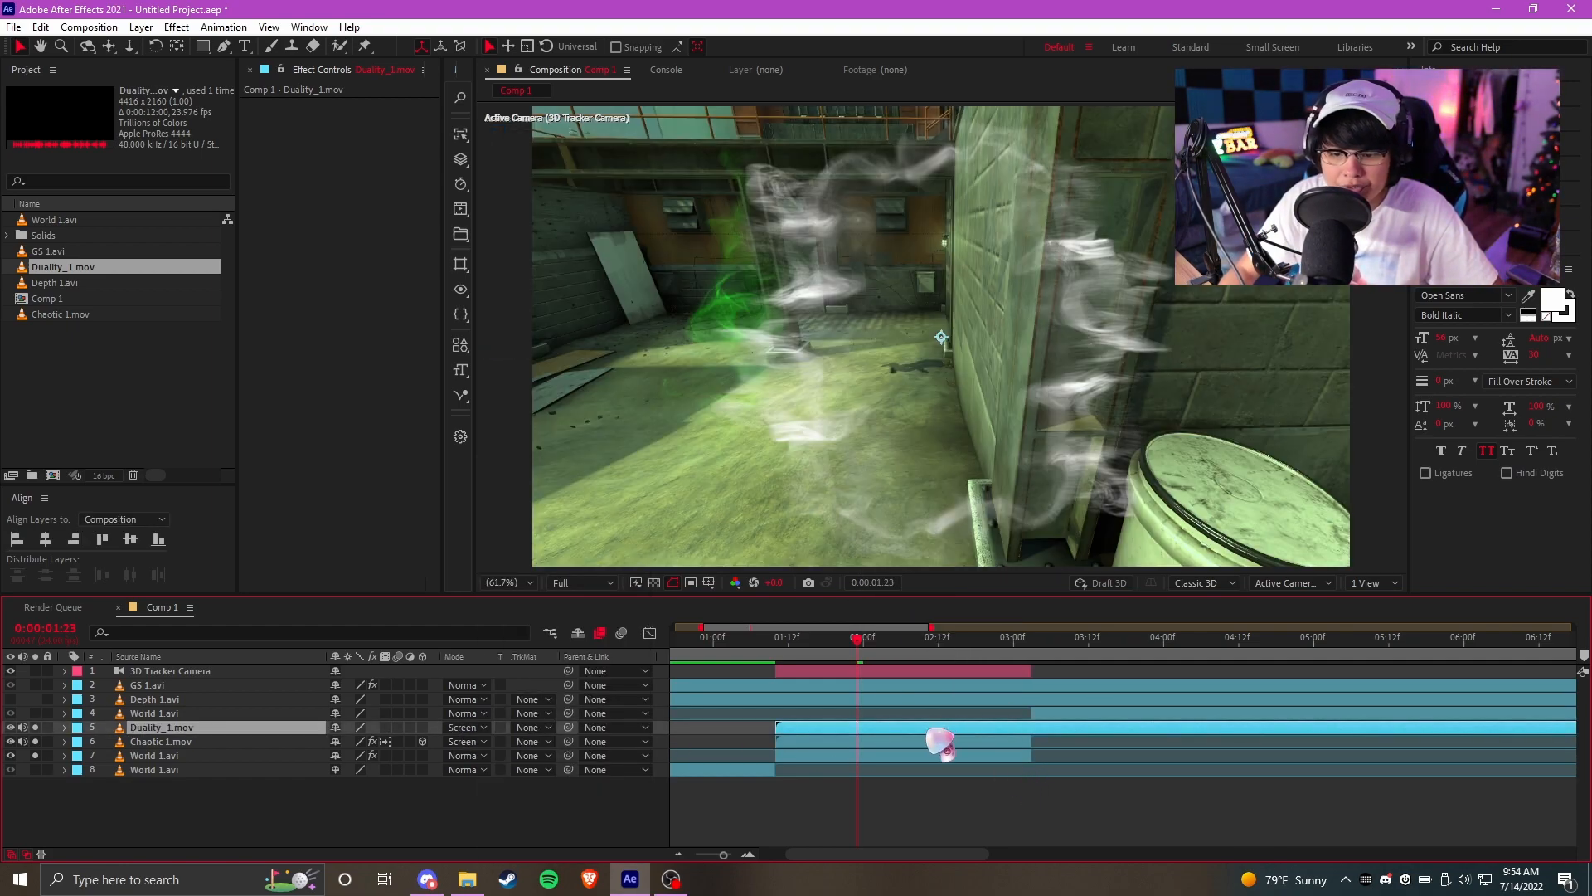
key("ctrl+space")
type("s_tint")
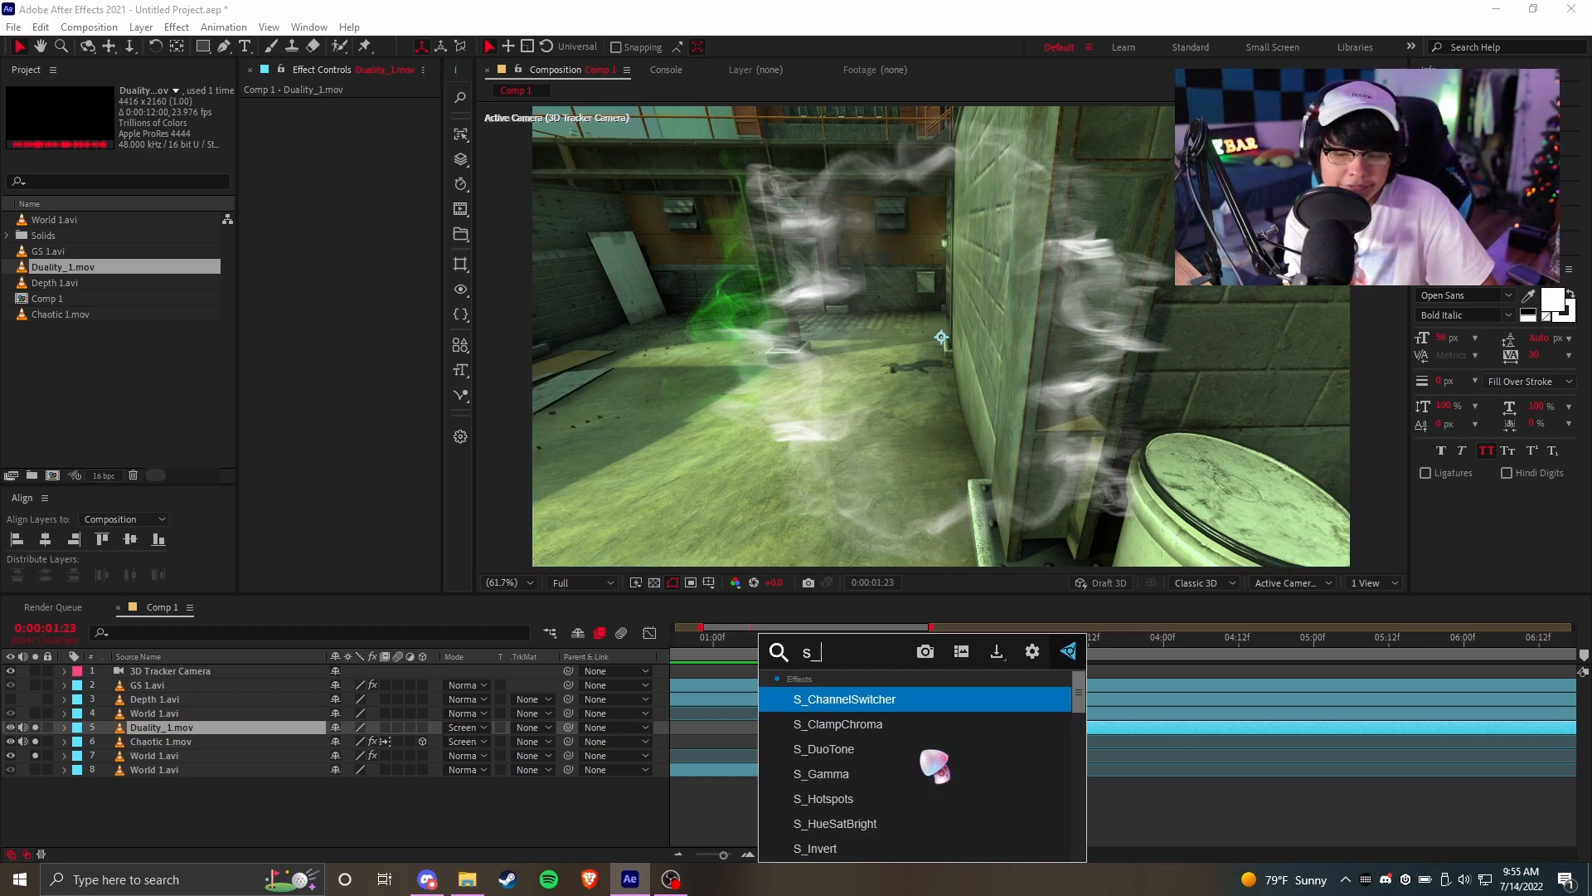
key("Return")
Set the Tint Lights color of Duality_1.mov to bright green 24E949
left_click(362, 218)
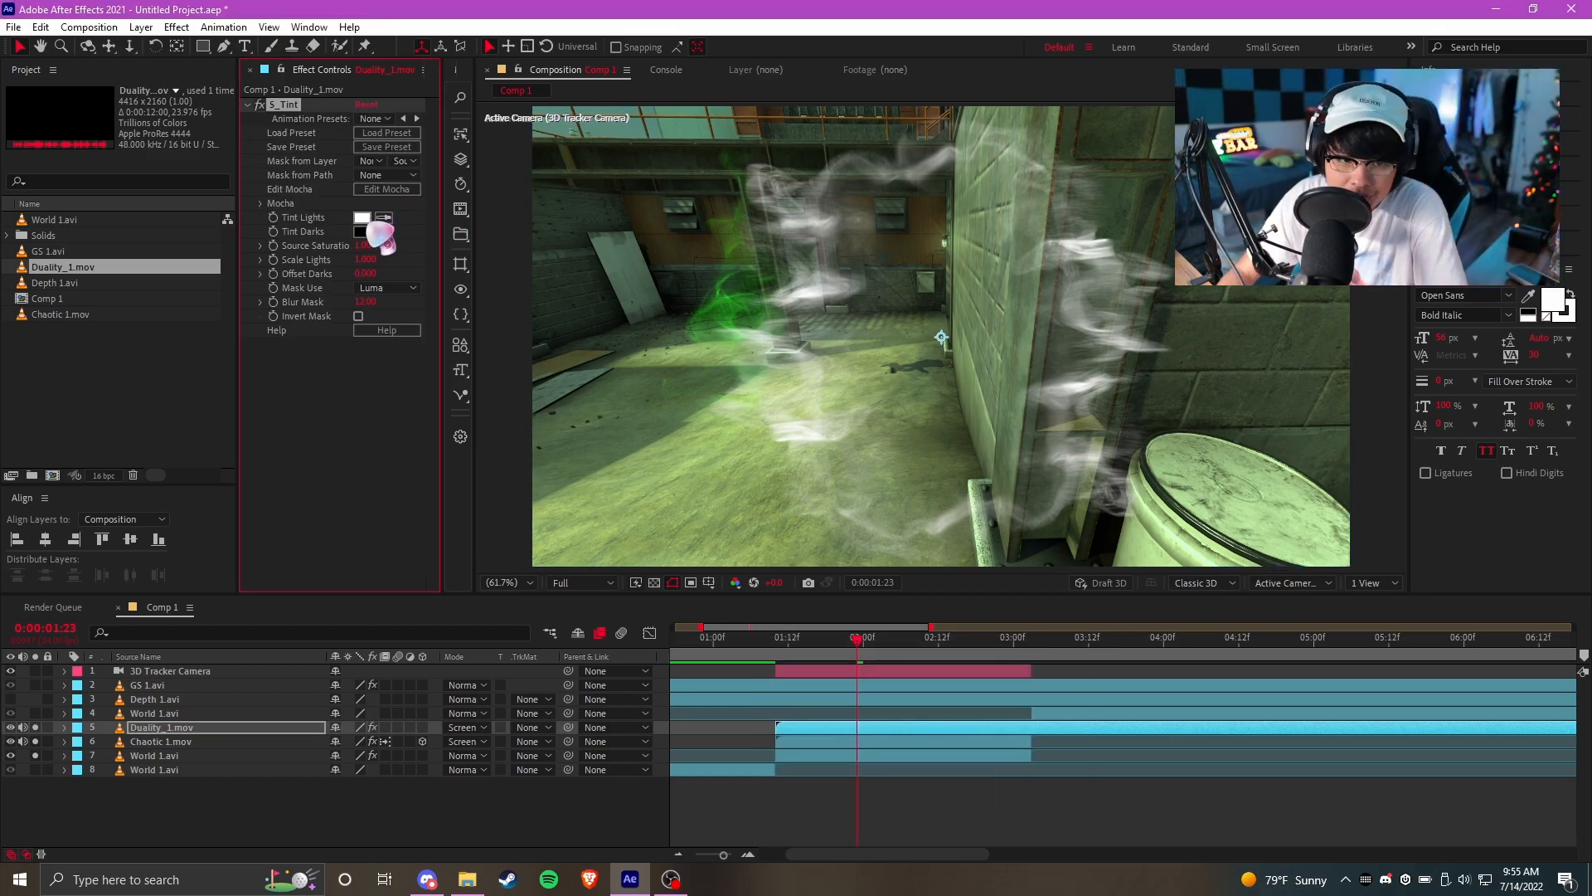
left_click(1042, 599)
left_click_drag(1169, 722, 1171, 668)
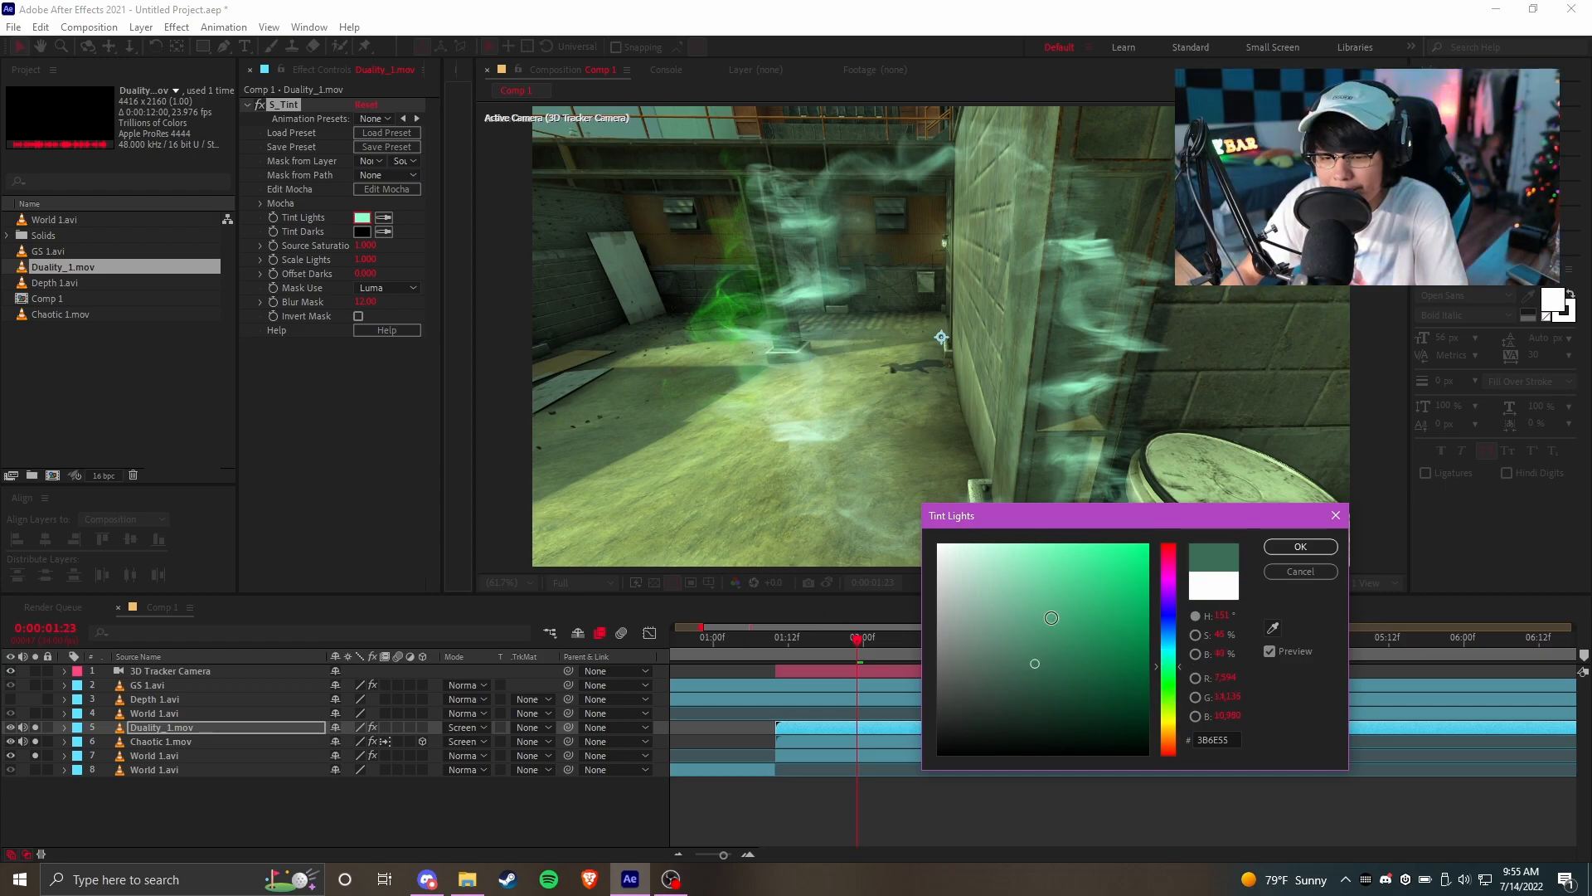
left_click_drag(1044, 631, 1107, 572)
left_click_drag(1173, 685, 1173, 686)
left_click_drag(1061, 678, 1059, 539)
mouse_move(1176, 670)
left_mouse_down()
mouse_move(1173, 657)
mouse_move(1173, 680)
left_mouse_up()
left_click_drag(1079, 572, 1130, 565)
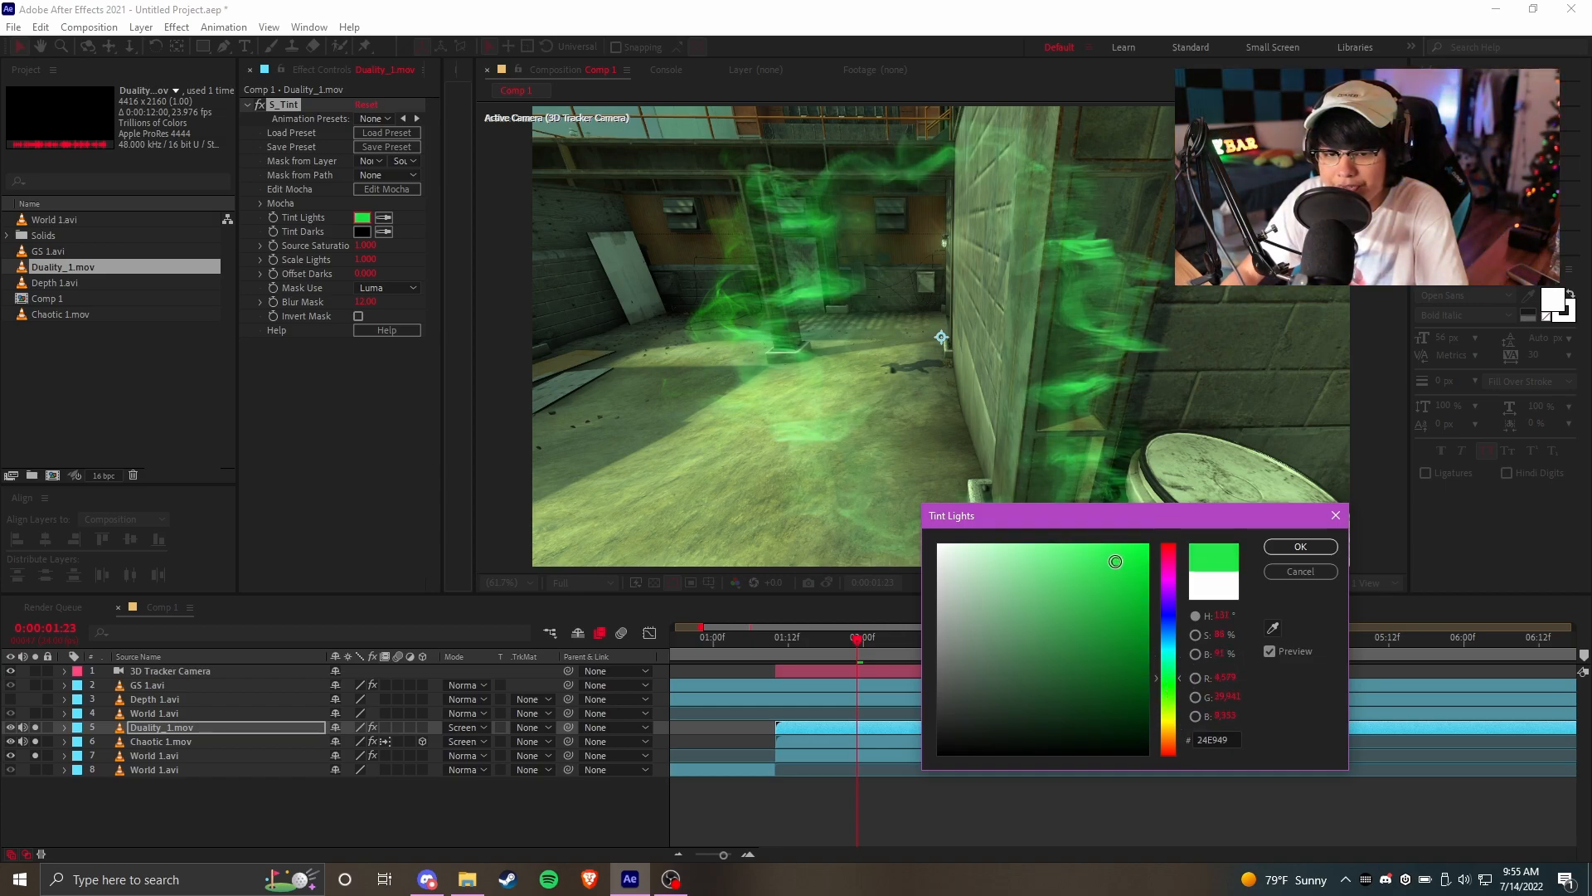
left_click(1300, 546)
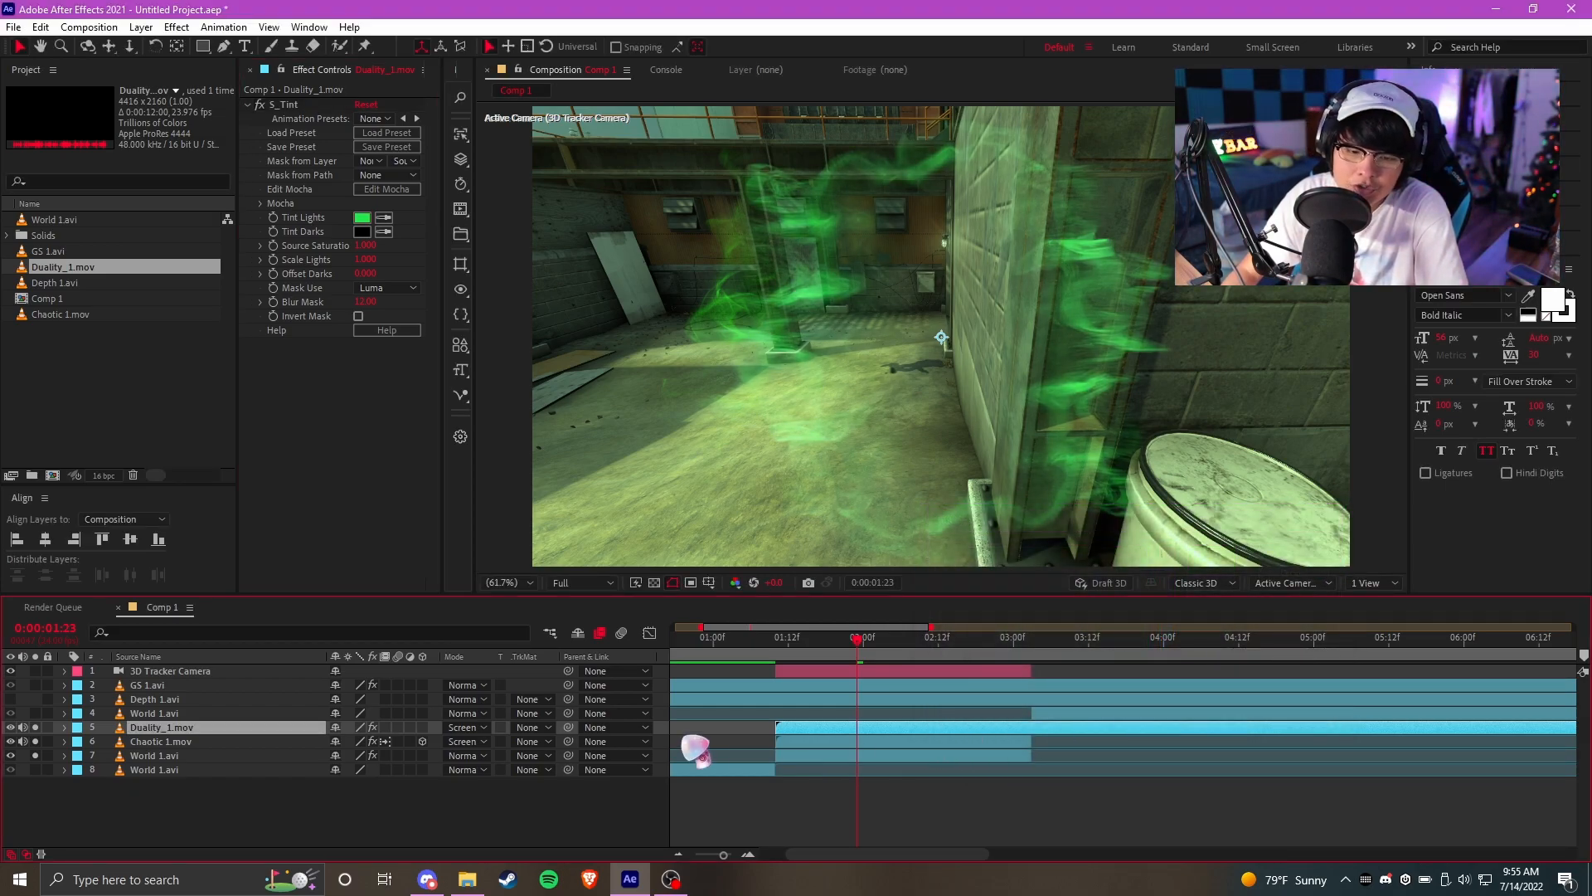
Make Duality_1.mov a 3D layer and copy the Position of Chaotic 1.mov onto it
left_click(422, 726)
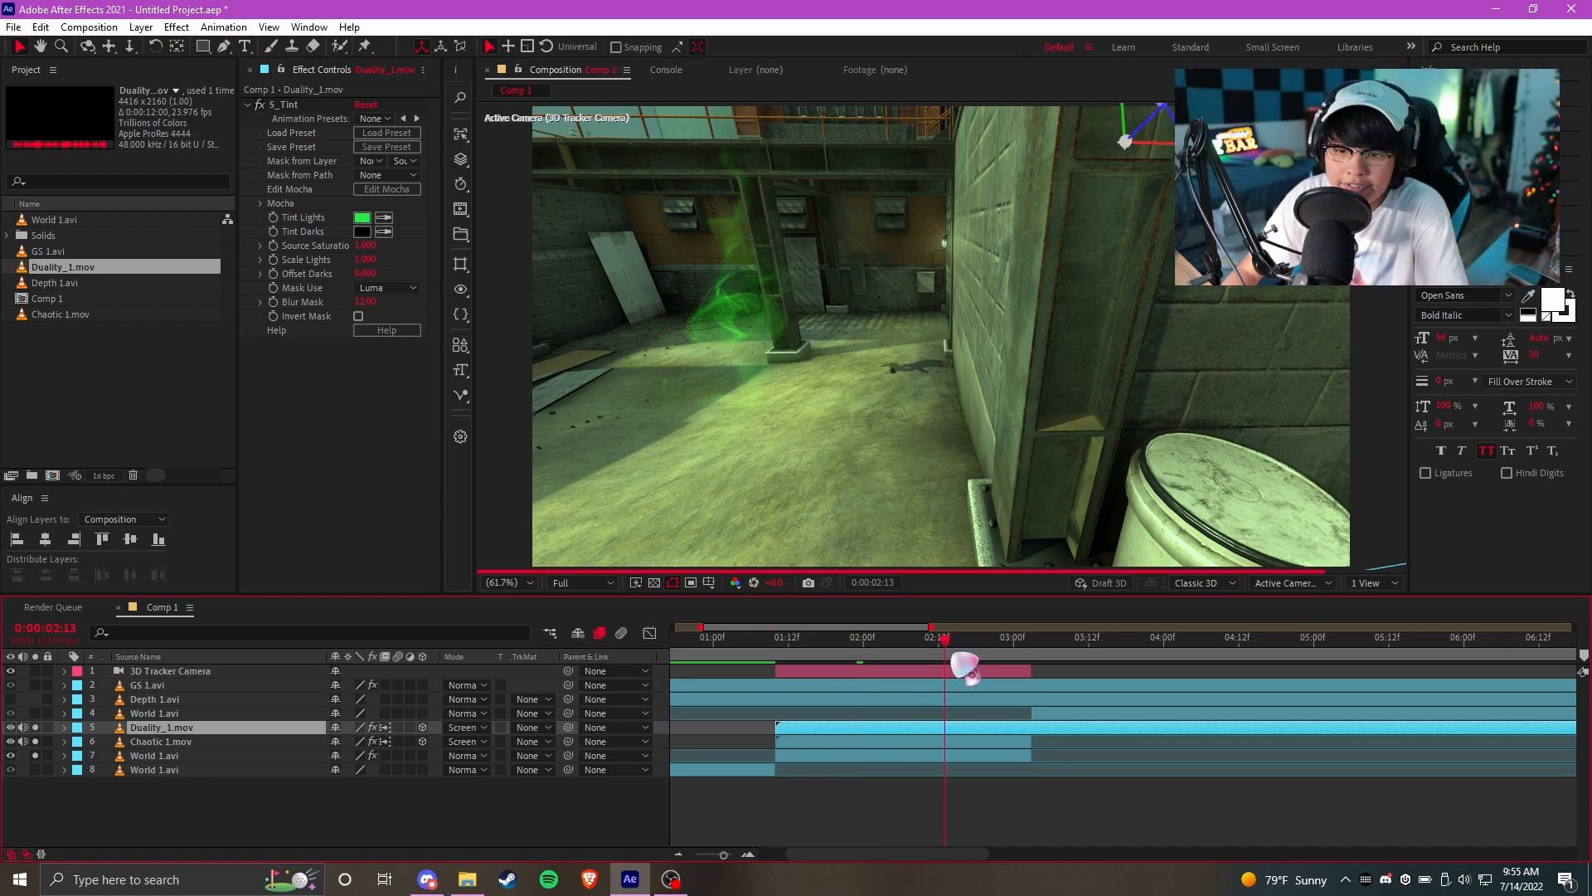
left_click(217, 741)
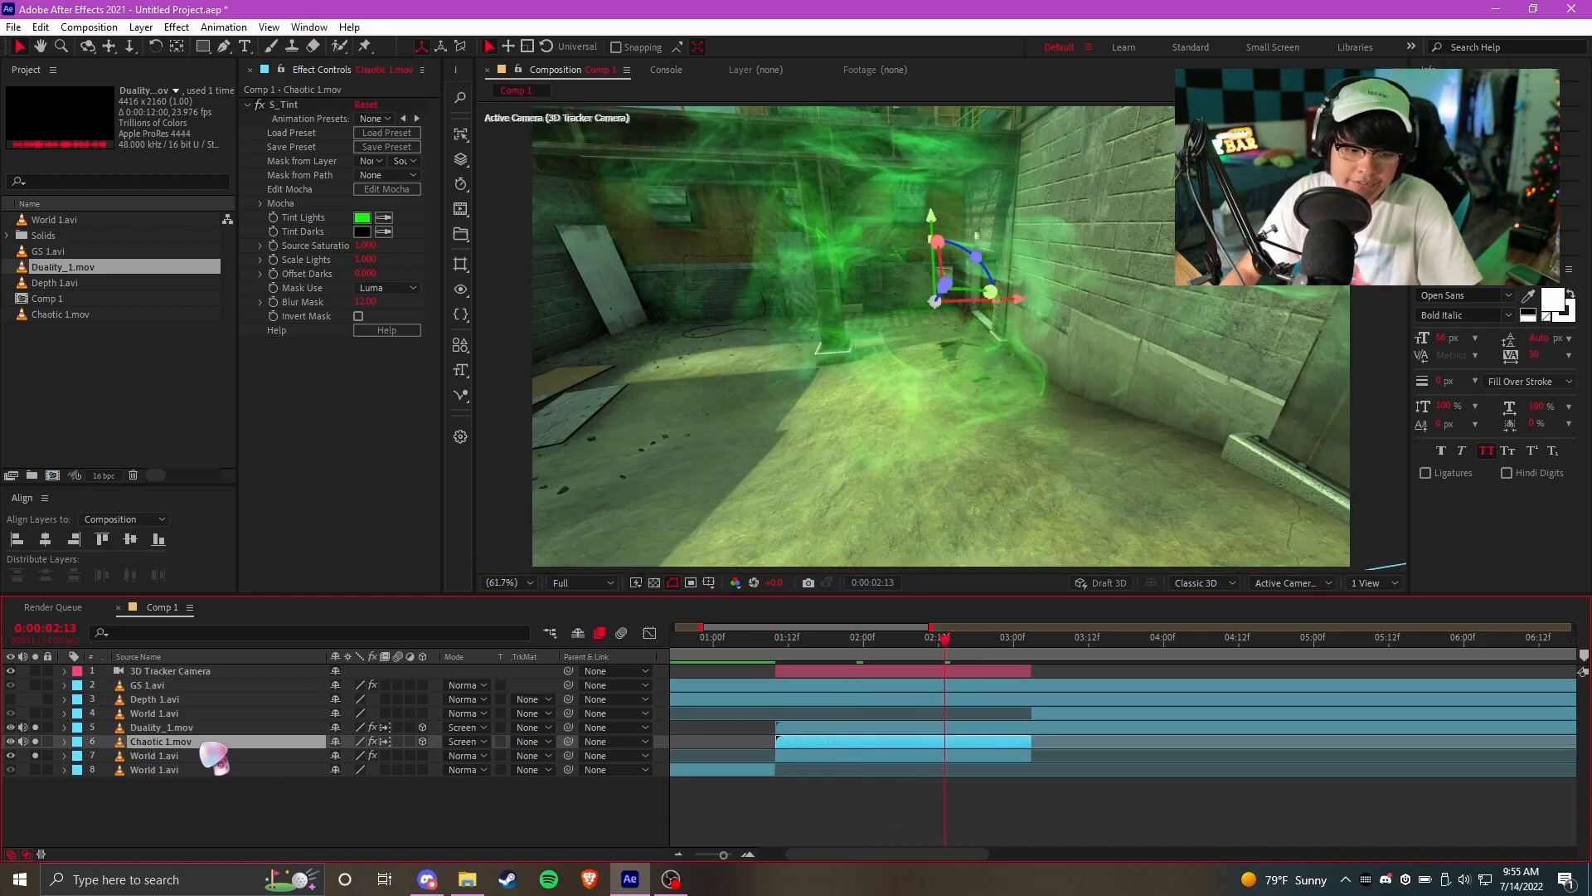
key("p")
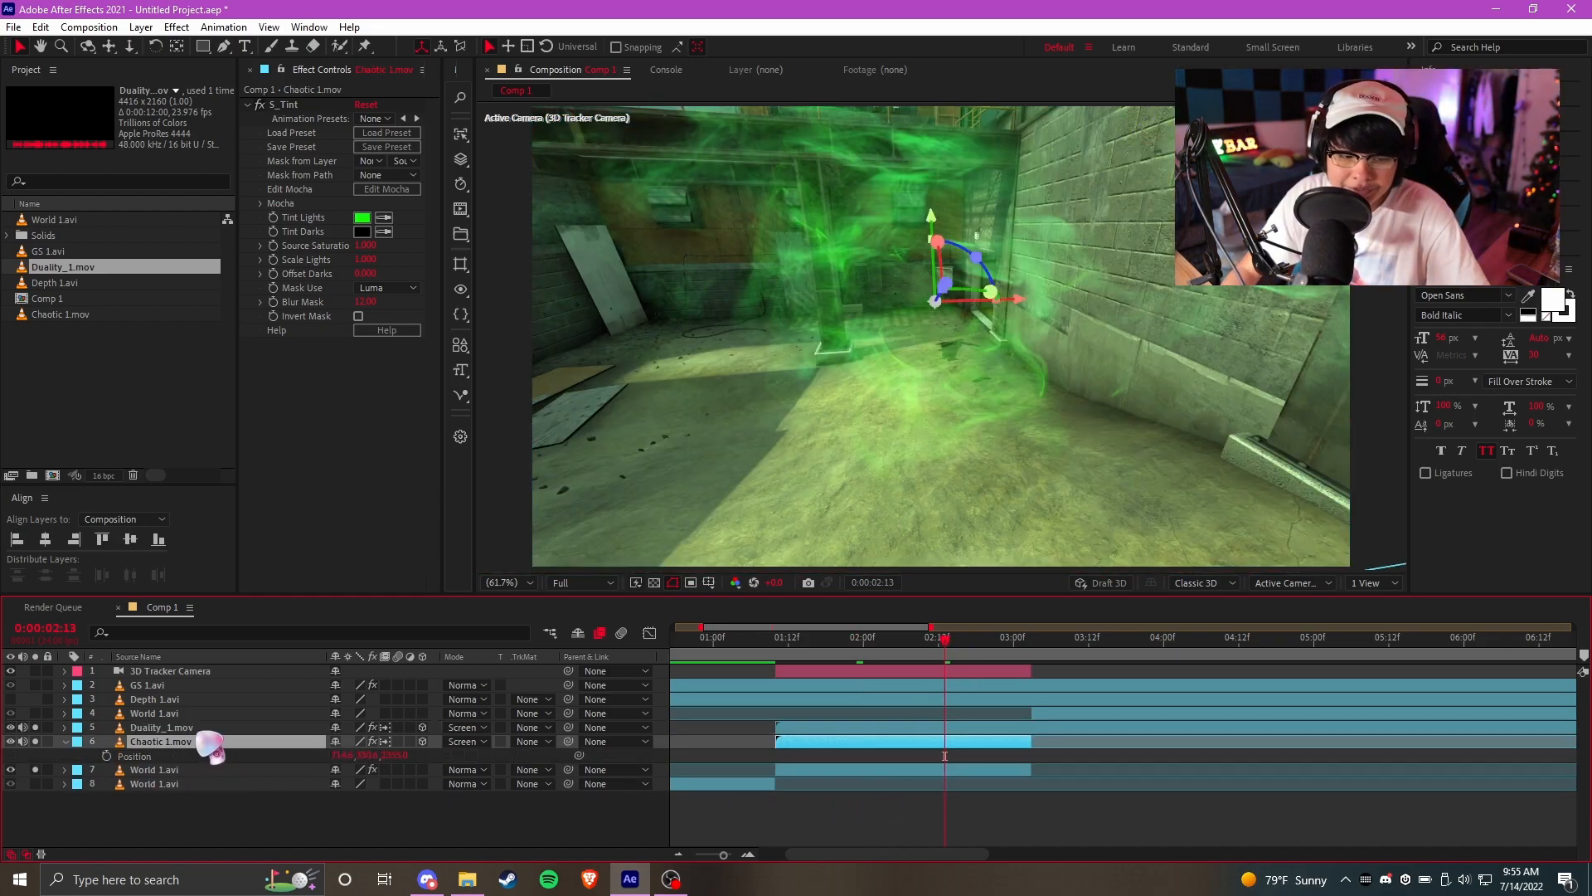
left_click(198, 728)
key("p")
left_click(153, 771)
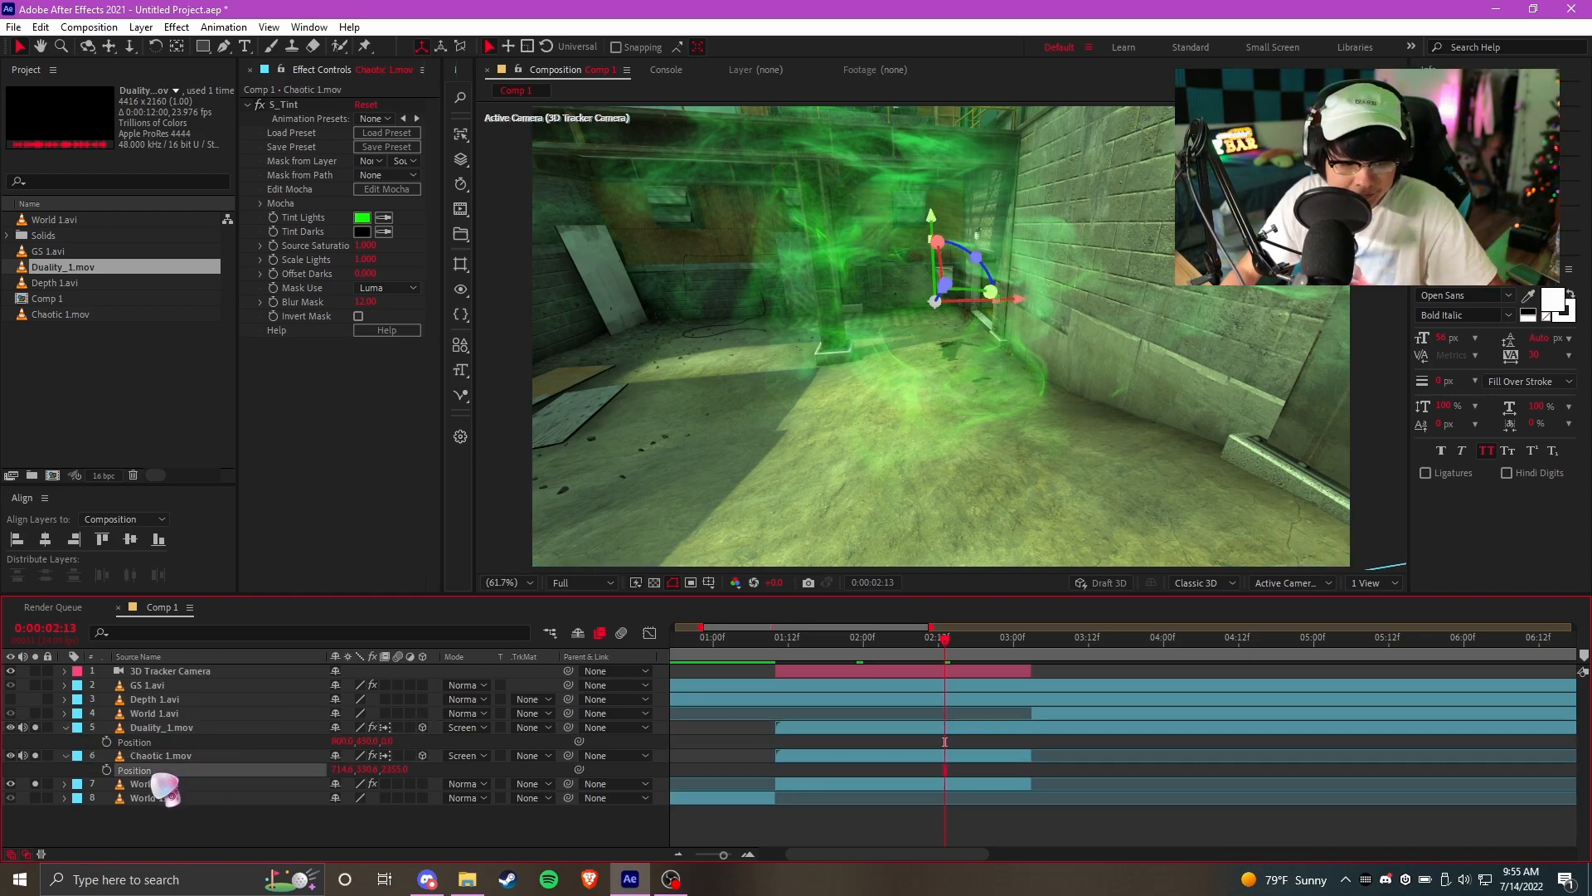
left_click(147, 742)
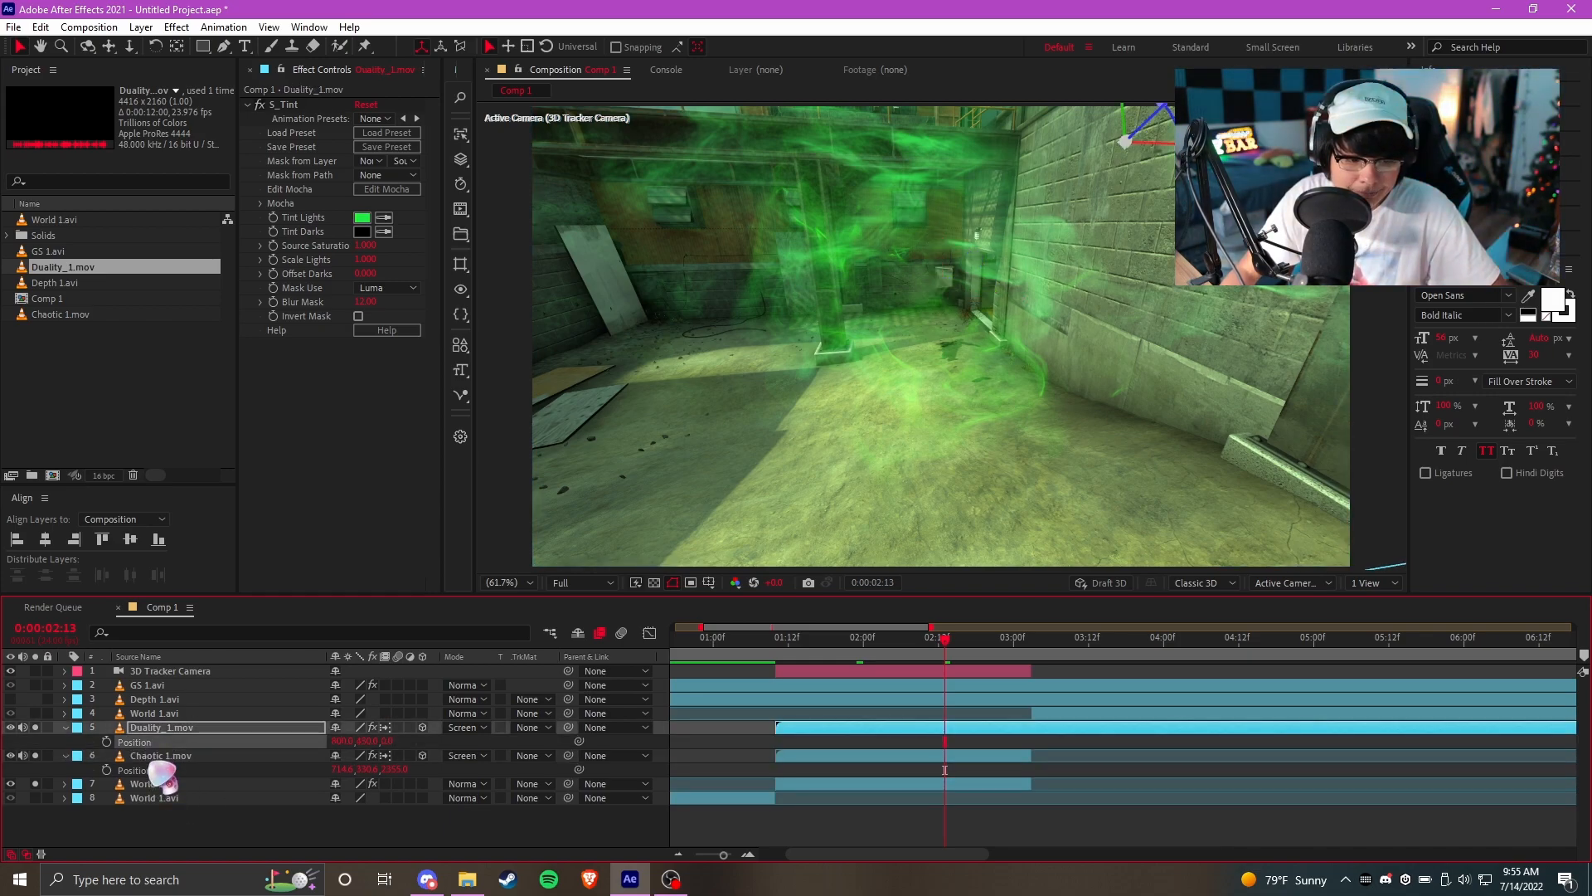
key("ctrl+v")
left_click(1012, 824)
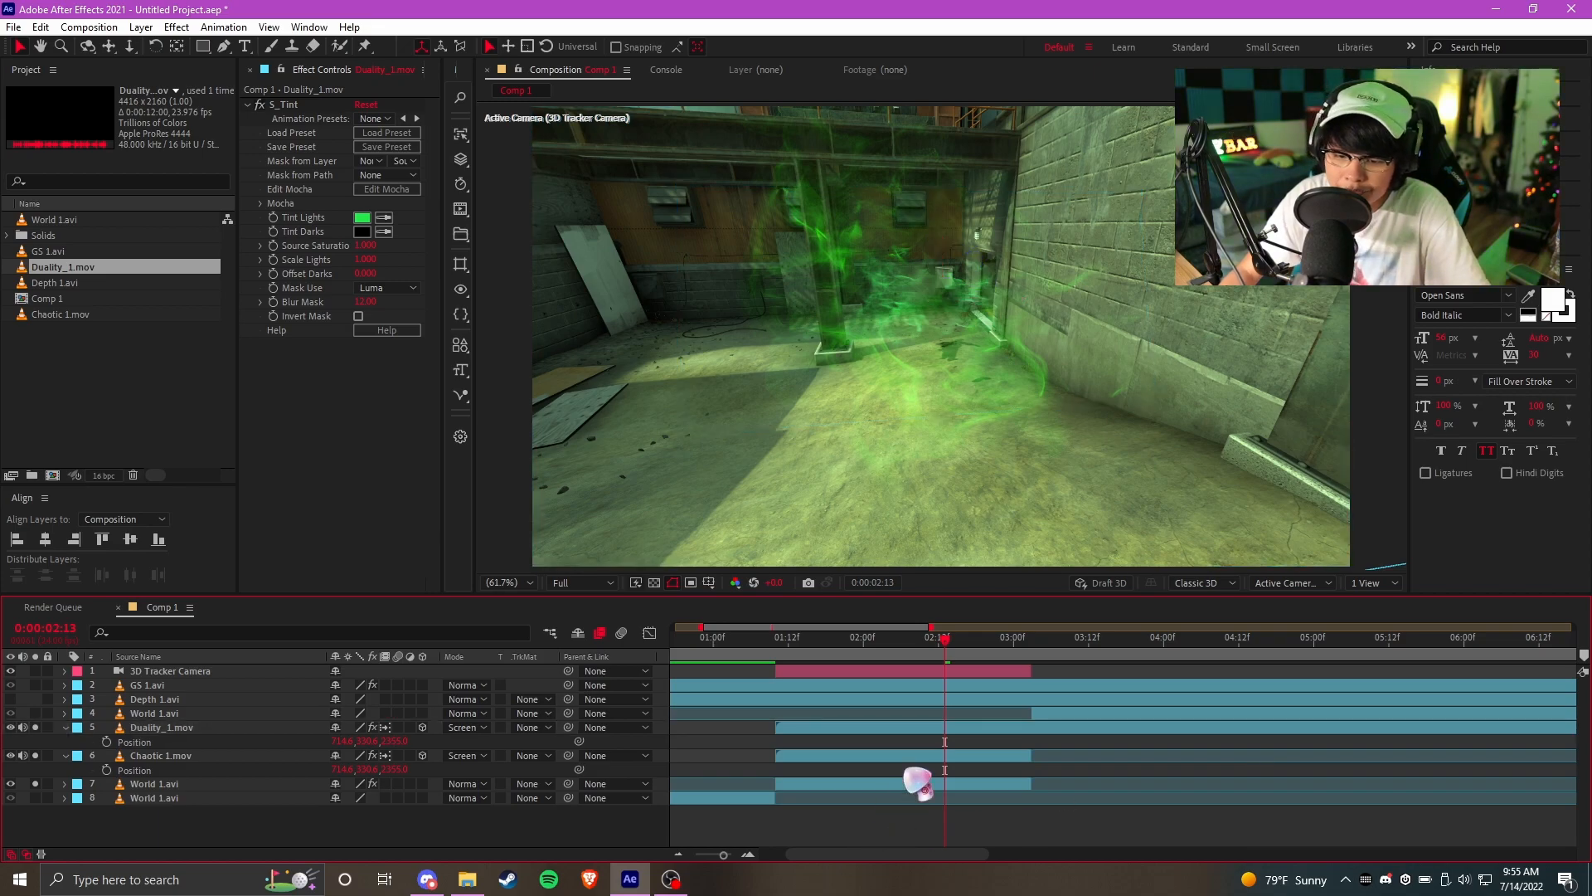
At 0:00:02:00, shift Duality_1.mov along its X axis to about 1107.5 and try stretching its Z scale
left_click(881, 728)
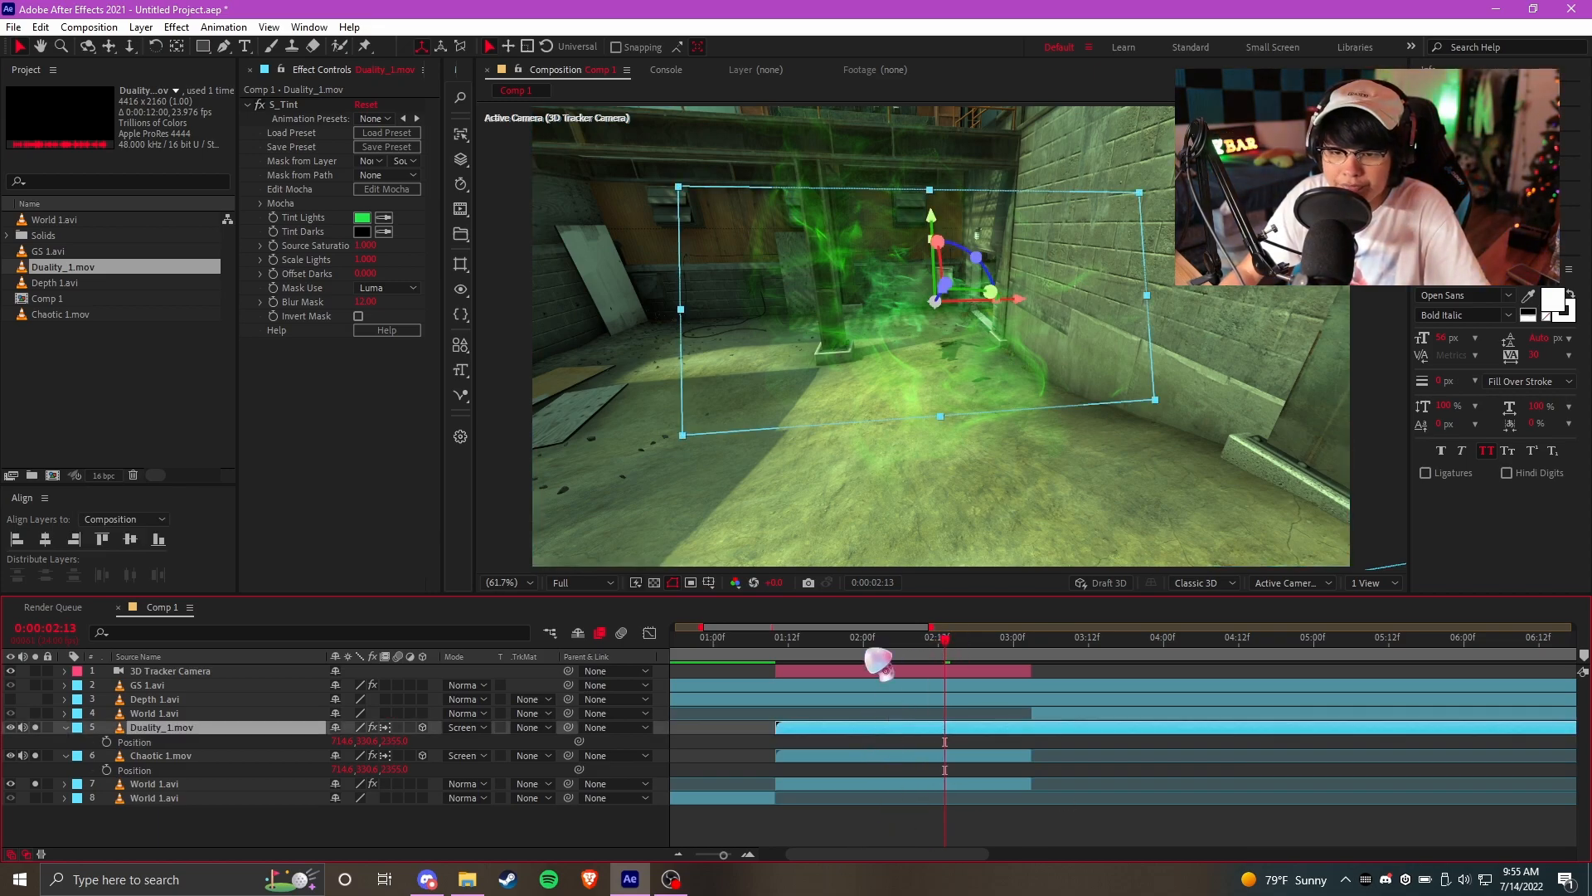
left_click(820, 645)
left_click_drag(821, 645, 863, 644)
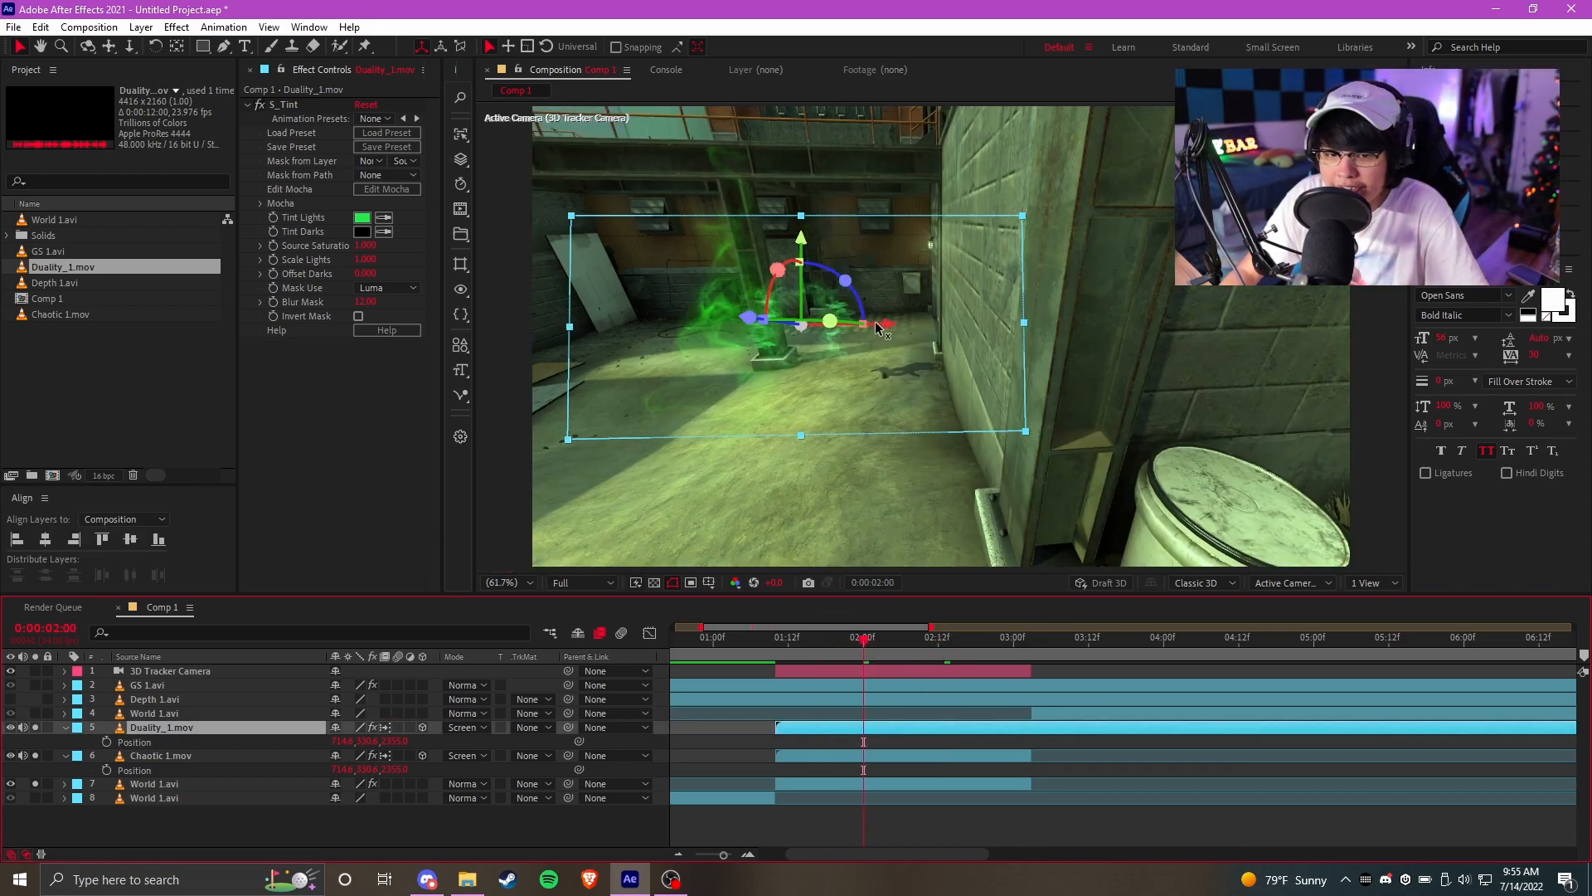
left_click_drag(863, 321, 929, 324)
left_click_drag(815, 320, 490, 339)
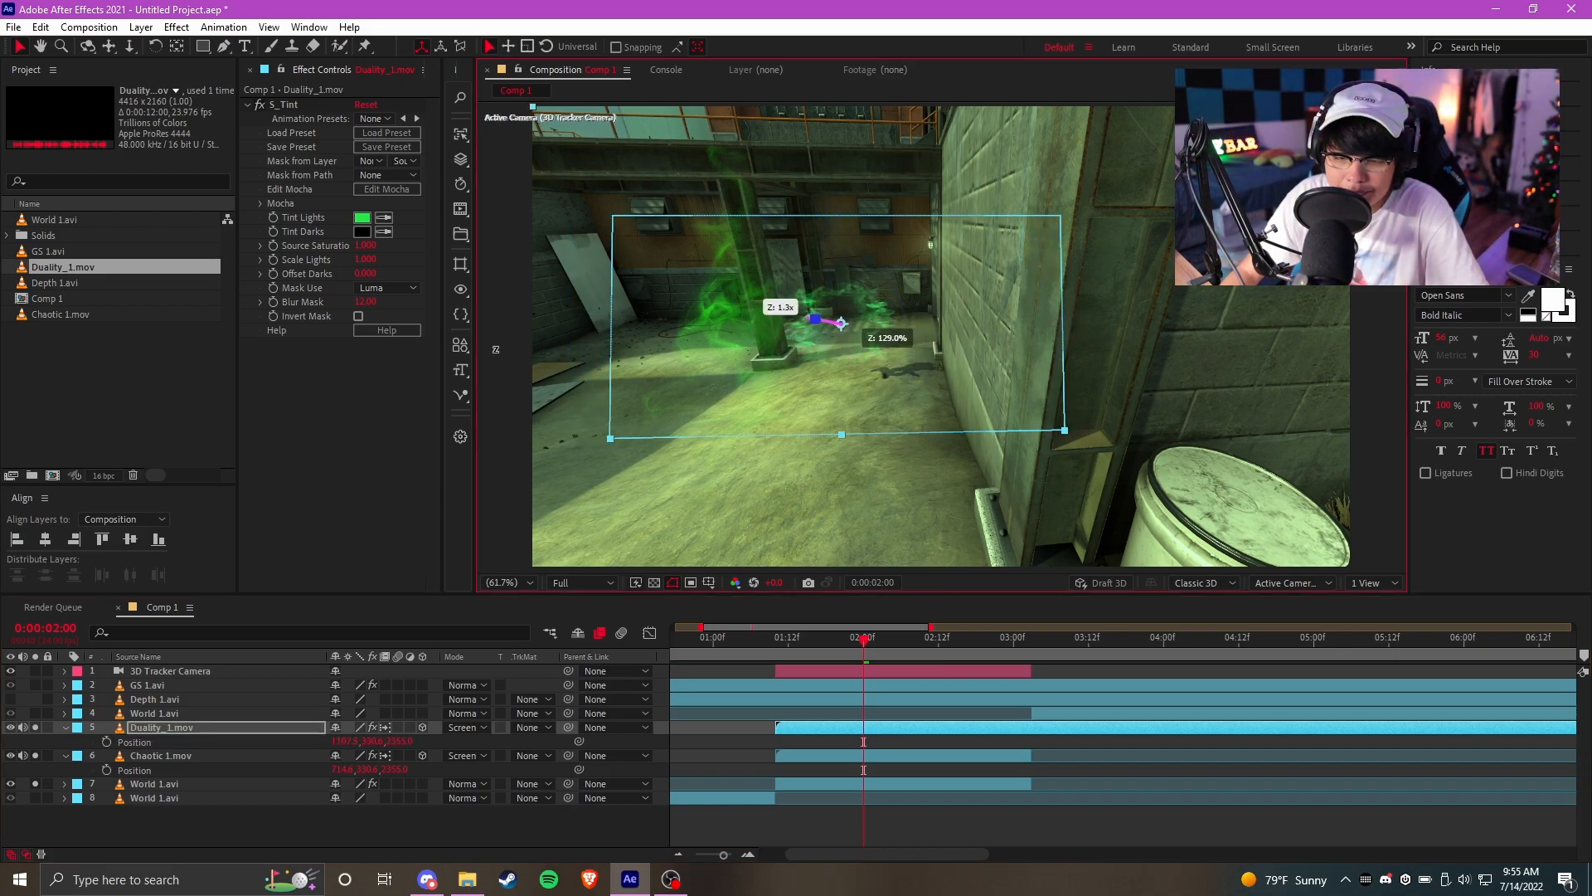
left_click_drag(592, 338, 770, 321)
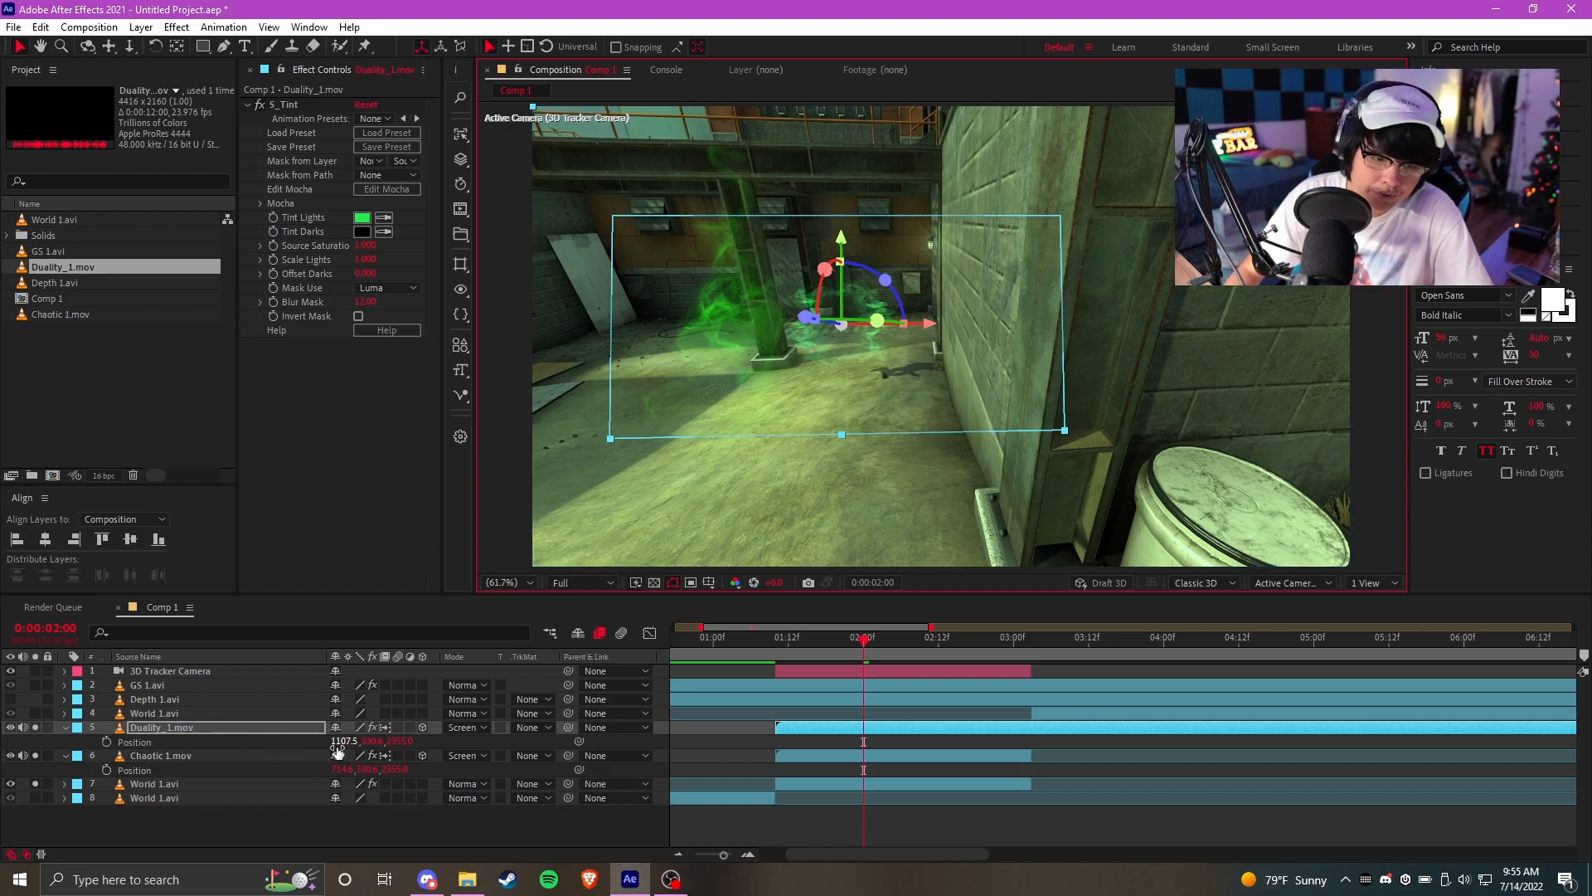
Adjust the Position of Duality_1.mov to bring it closer to the camera and place it farther right and lower beside the wall
left_click(295, 741)
left_click_drag(397, 740, 2, 740)
left_click_drag(343, 741, 464, 740)
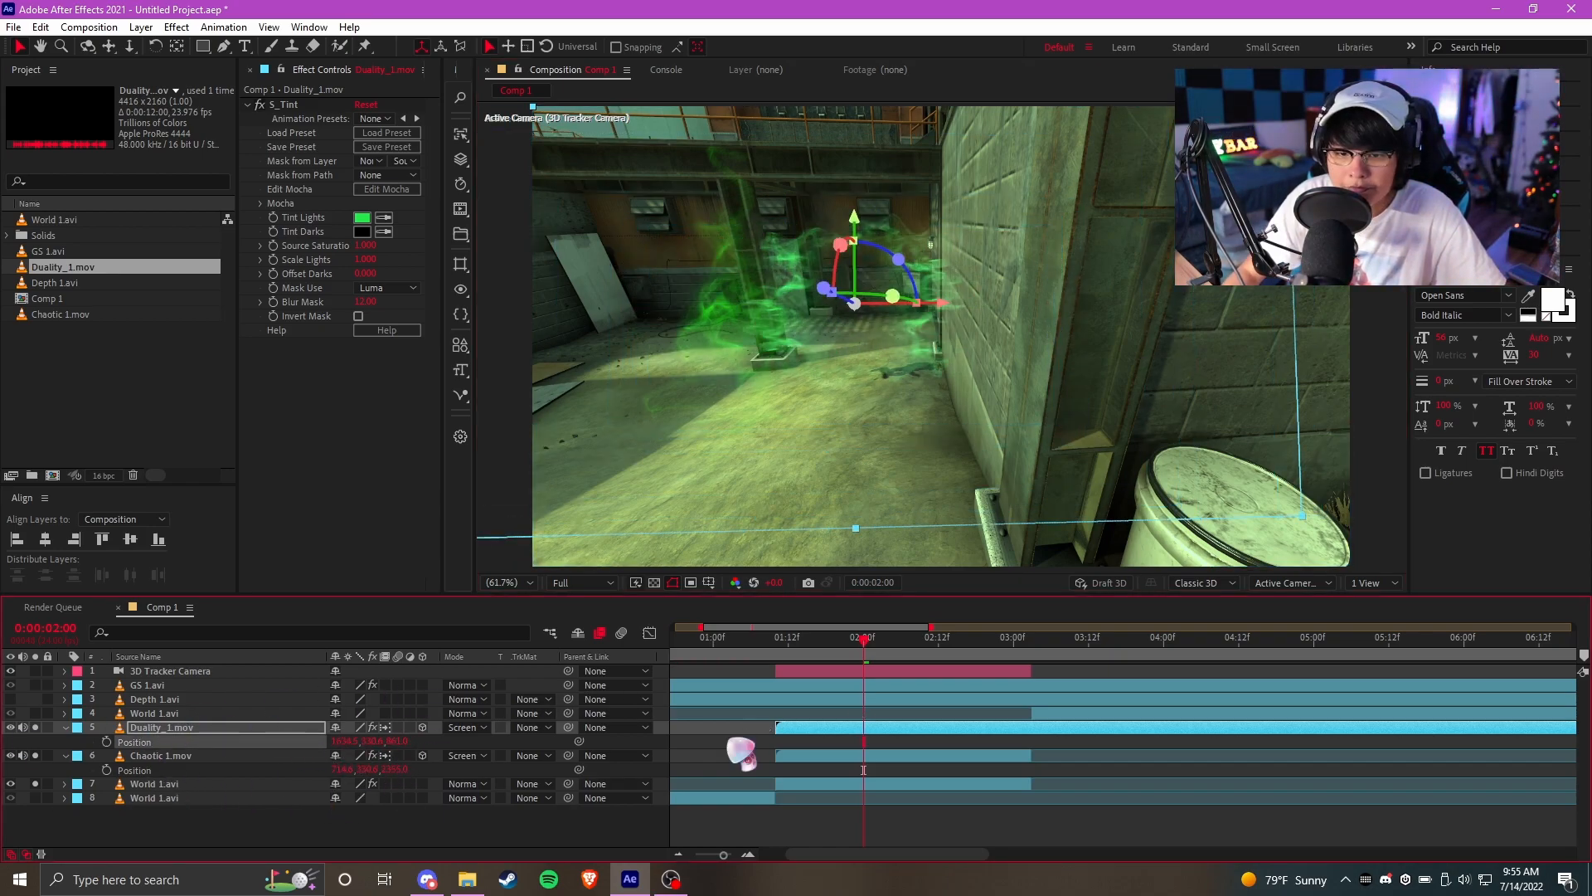
left_click_drag(365, 741, 421, 784)
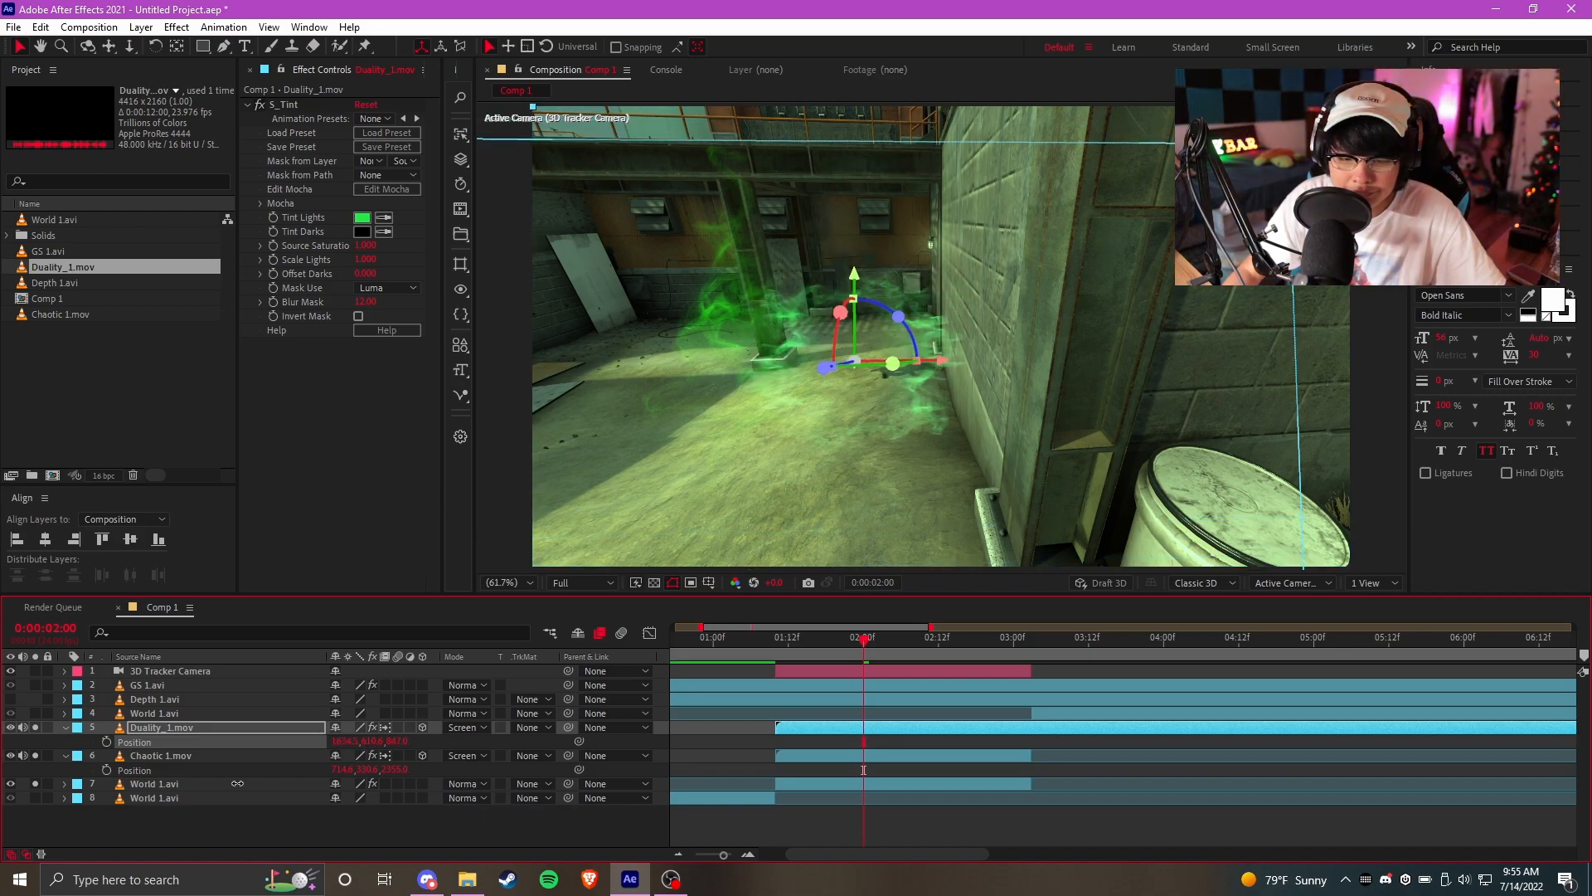
left_click_drag(260, 777, 241, 777)
Try adjusting the X Rotation of Duality_1.mov, and collapse the properties of Duality_1.mov and Chaotic 1.mov
key("r")
mouse_move(355, 757)
left_mouse_down()
mouse_move(337, 762)
mouse_move(361, 759)
left_mouse_up()
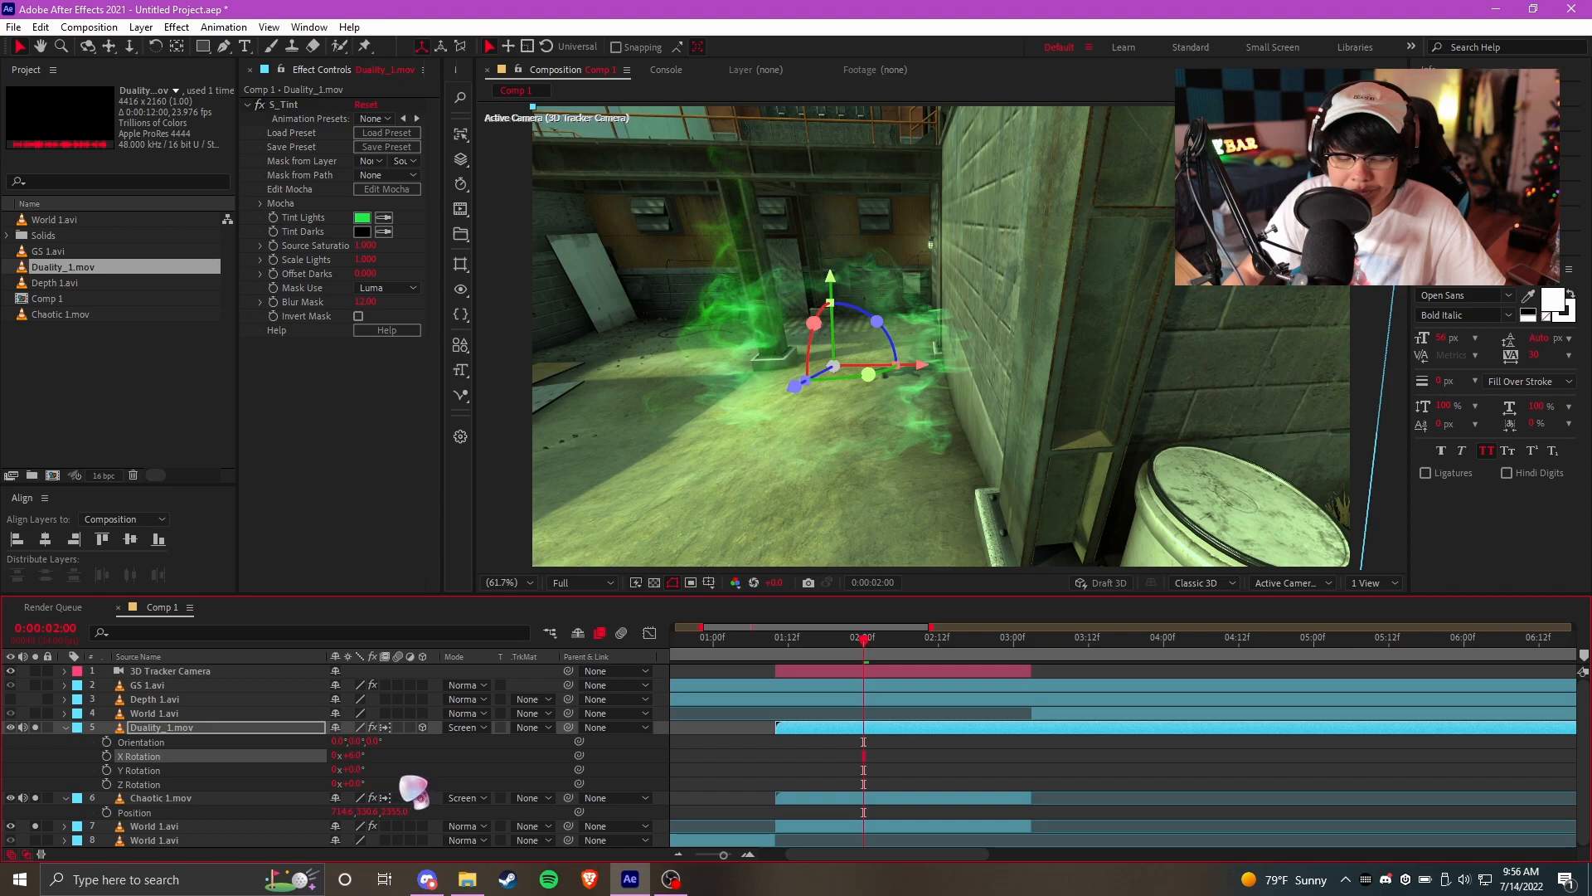
left_click(164, 742)
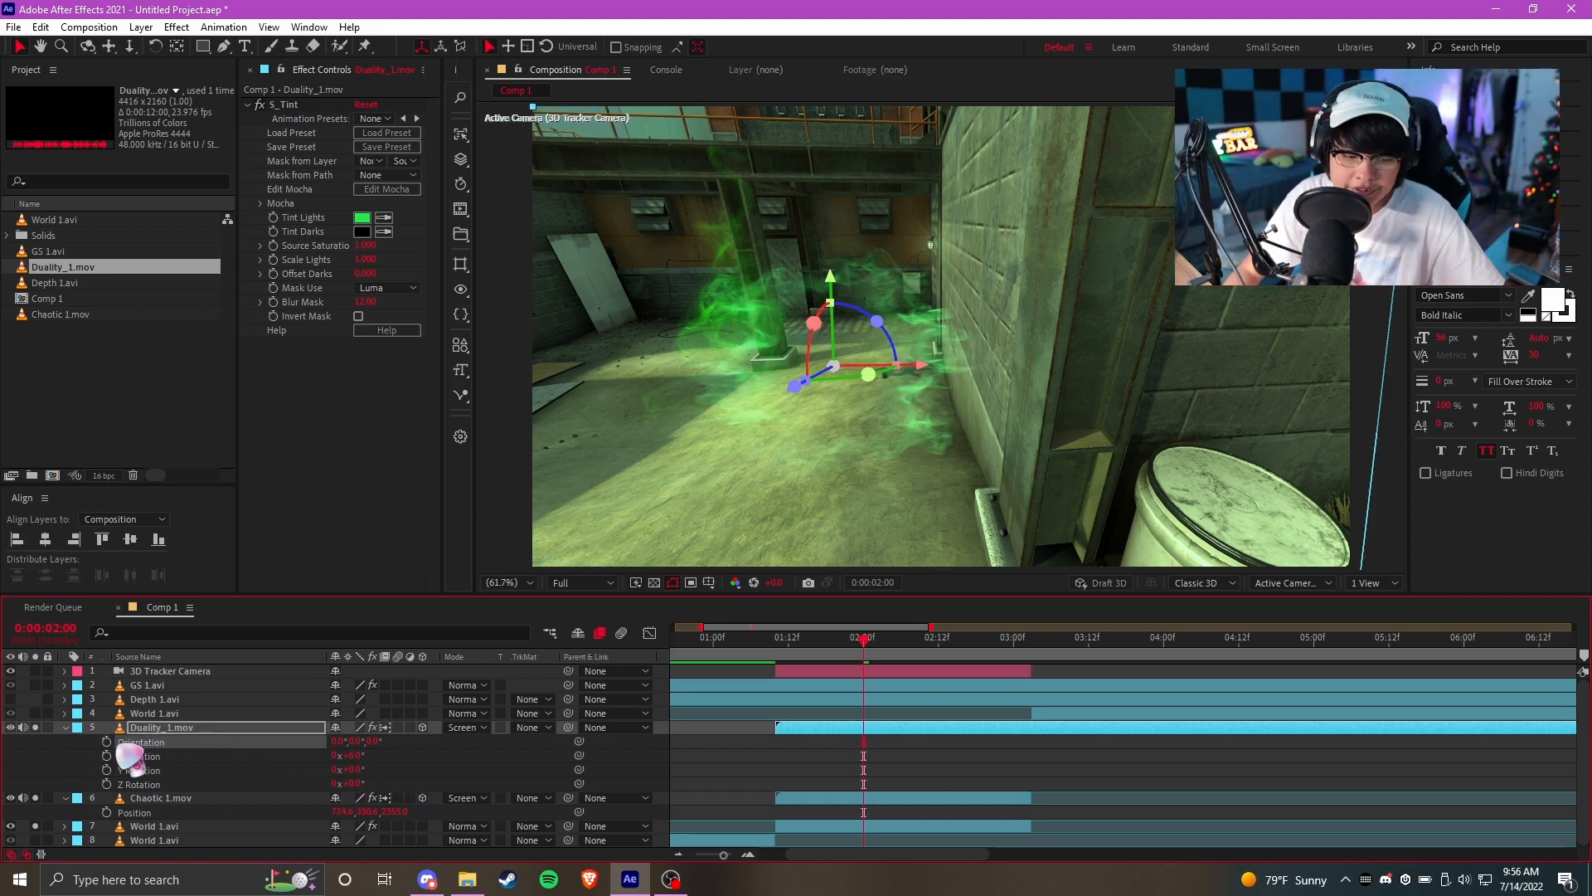
left_click(64, 727)
left_click(64, 741)
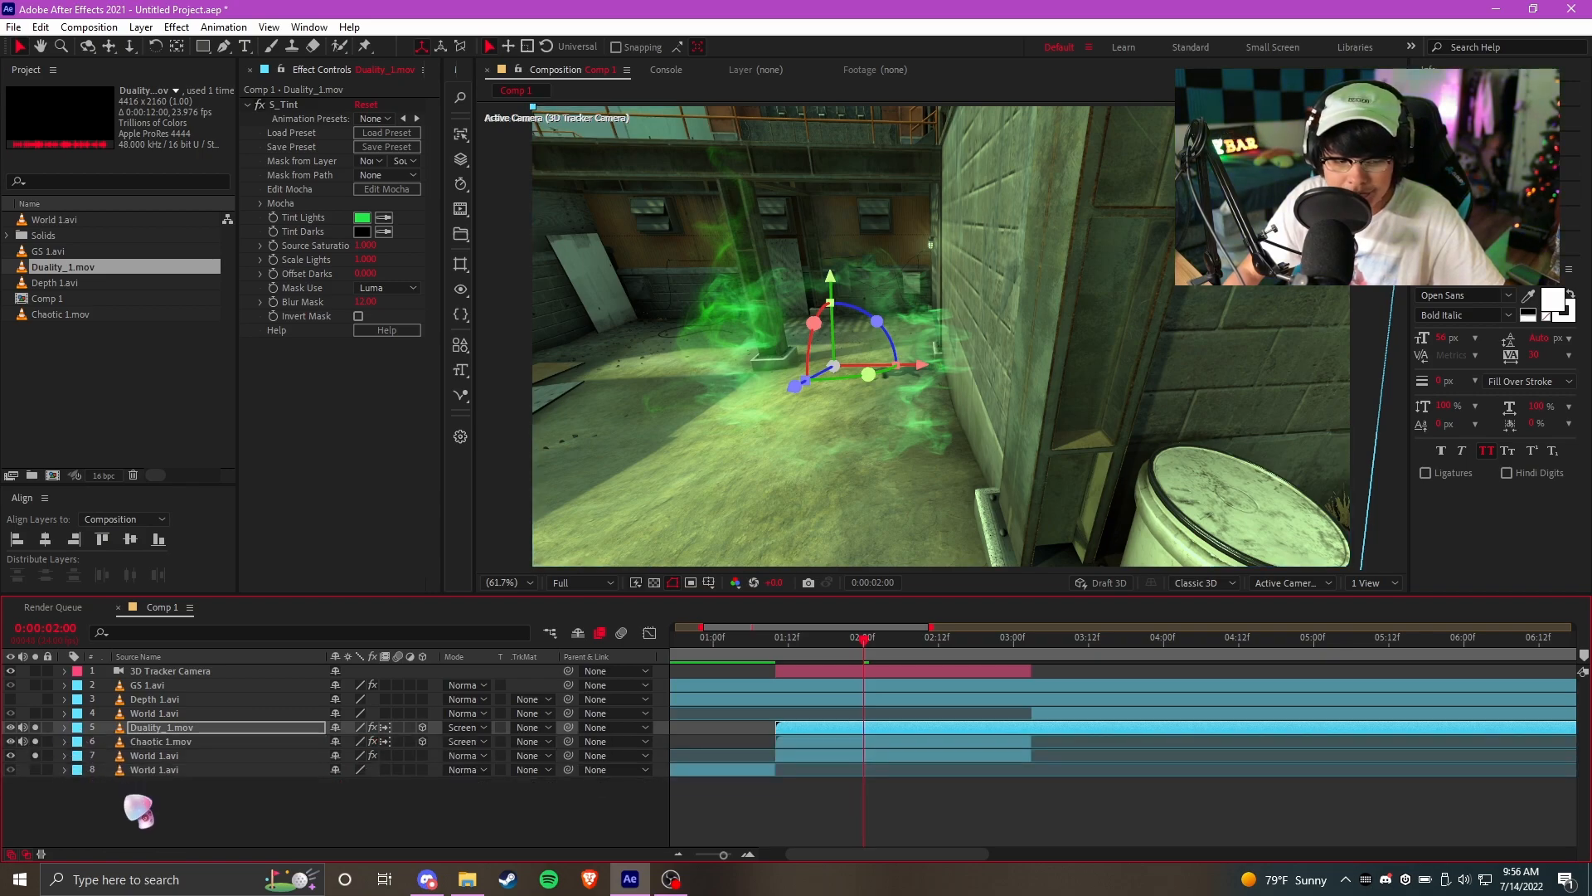
Scrub from 0:00:02:00 to 0:00:02:14 to review how the green energy layers follow the camera
left_click(956, 769)
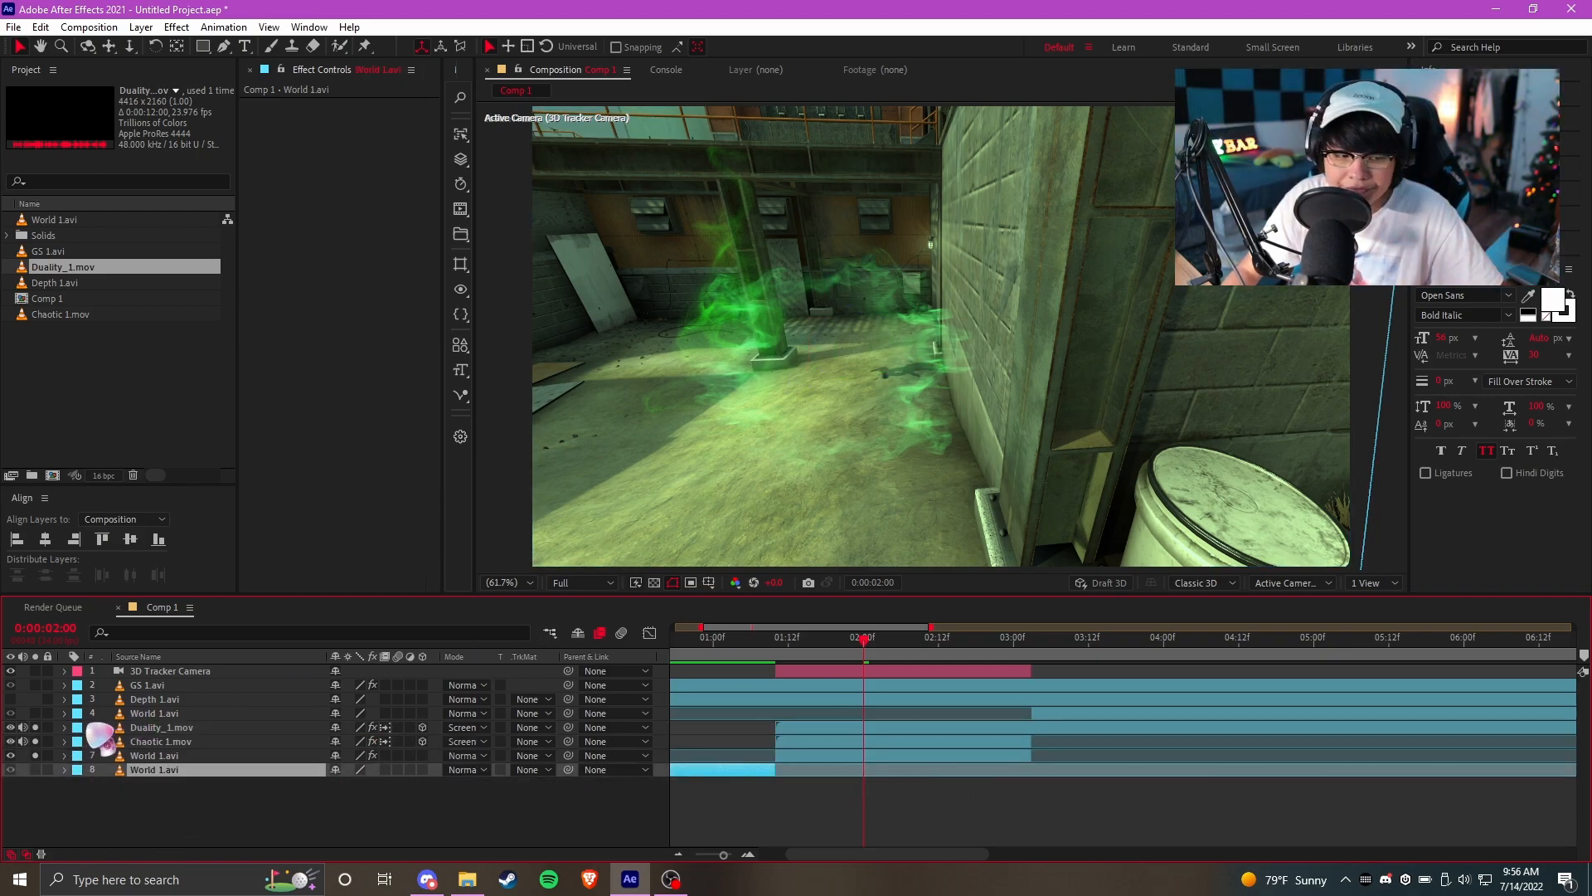
left_click(838, 661)
left_click_drag(846, 661, 949, 659)
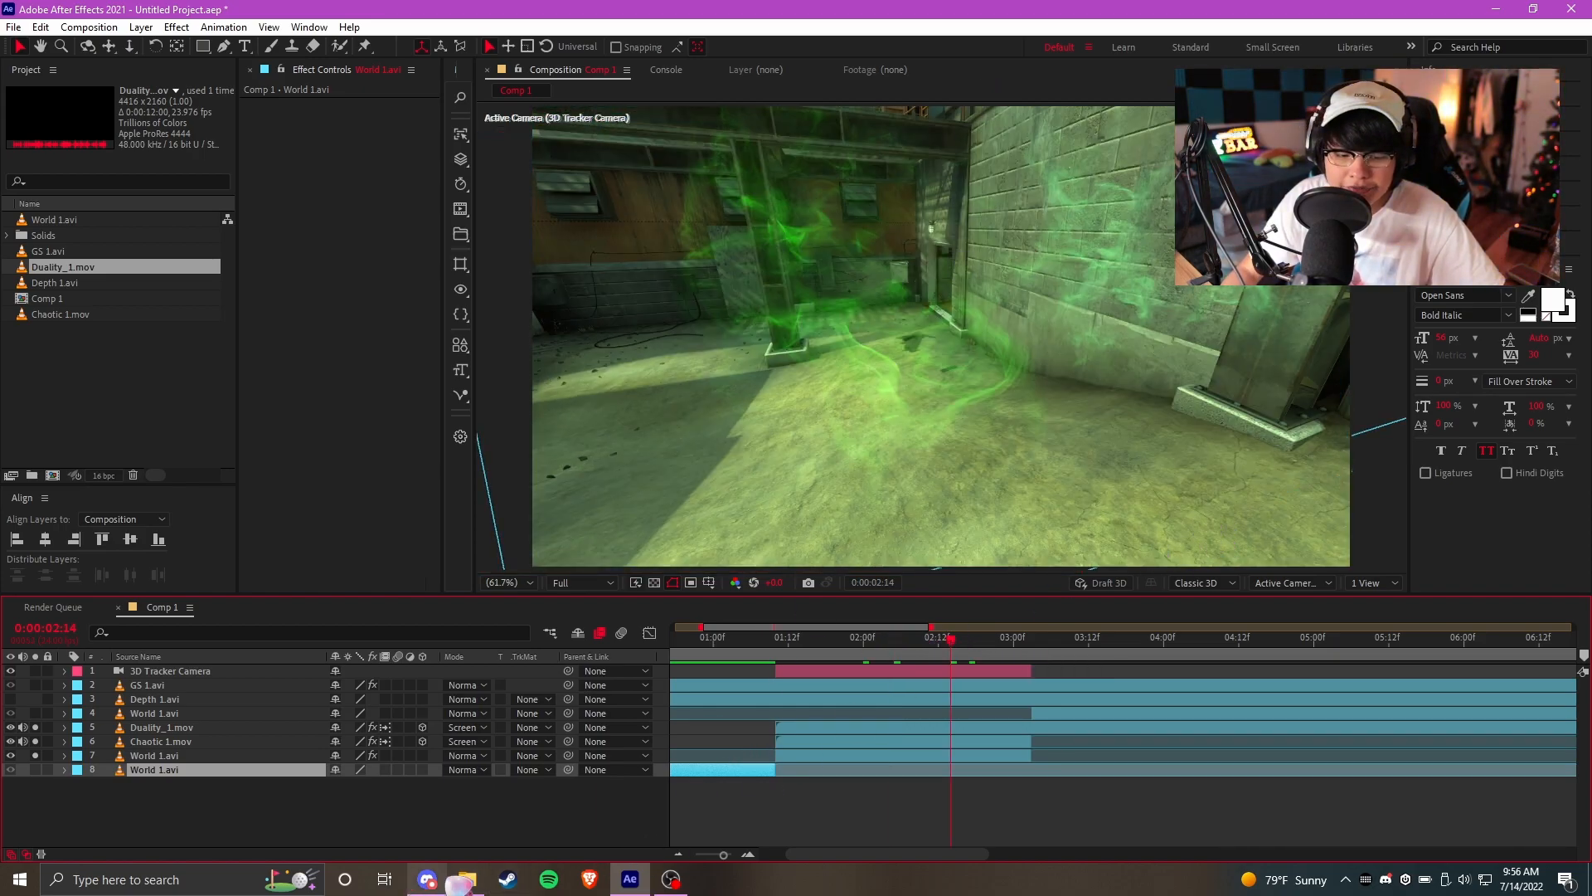
Add Fluid Smoke 4.mov above Duality_1.mov as a 3D layer and copy the Position of Chaotic 1.mov onto it
left_click(468, 879)
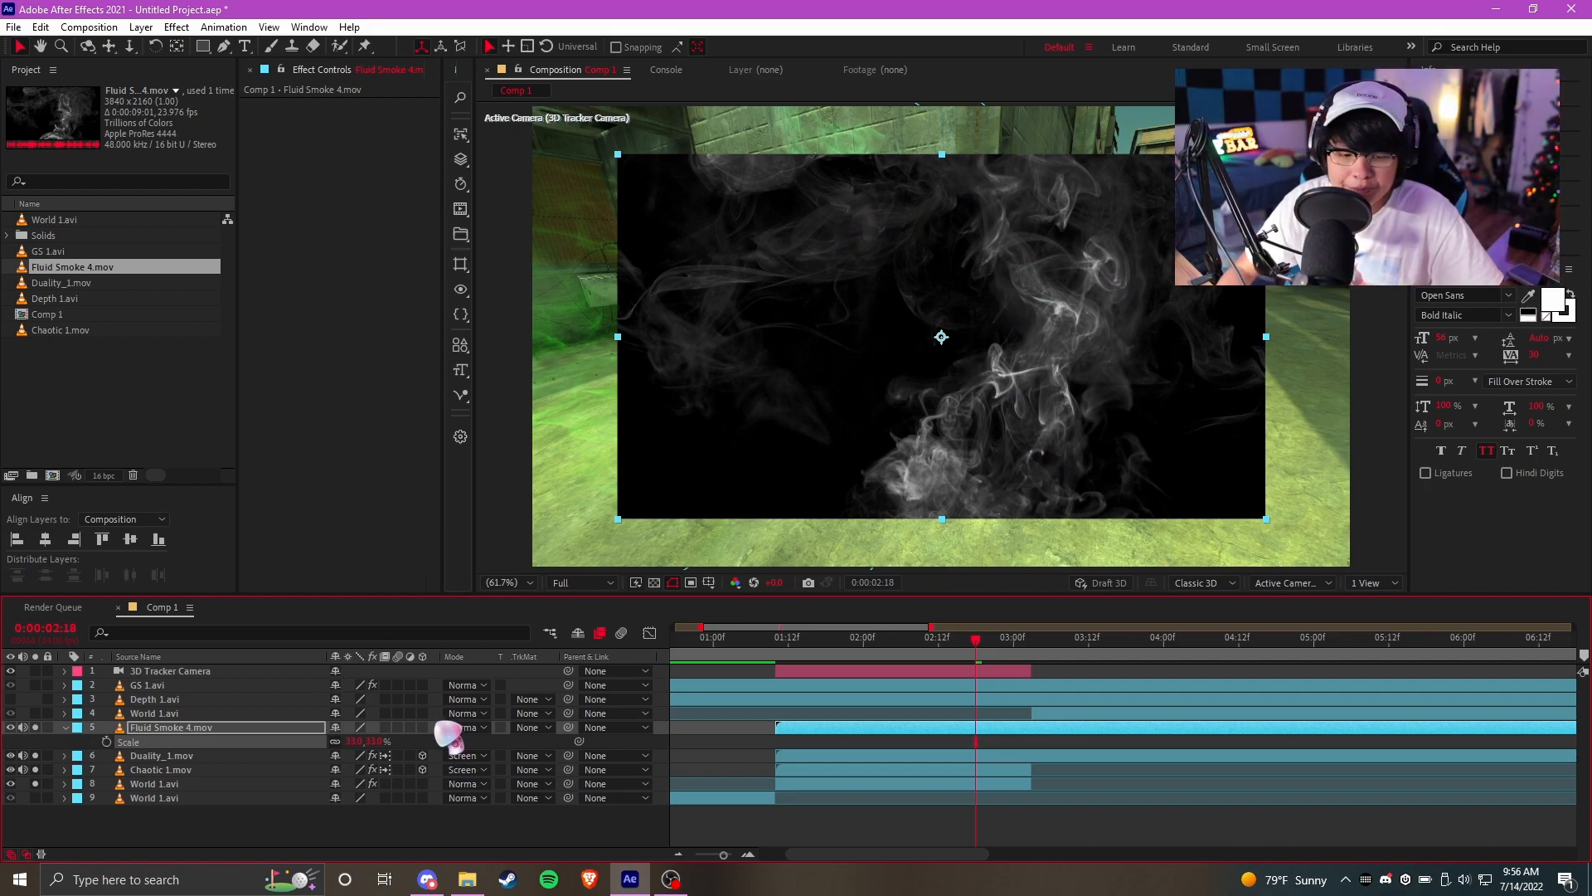
left_click(422, 727)
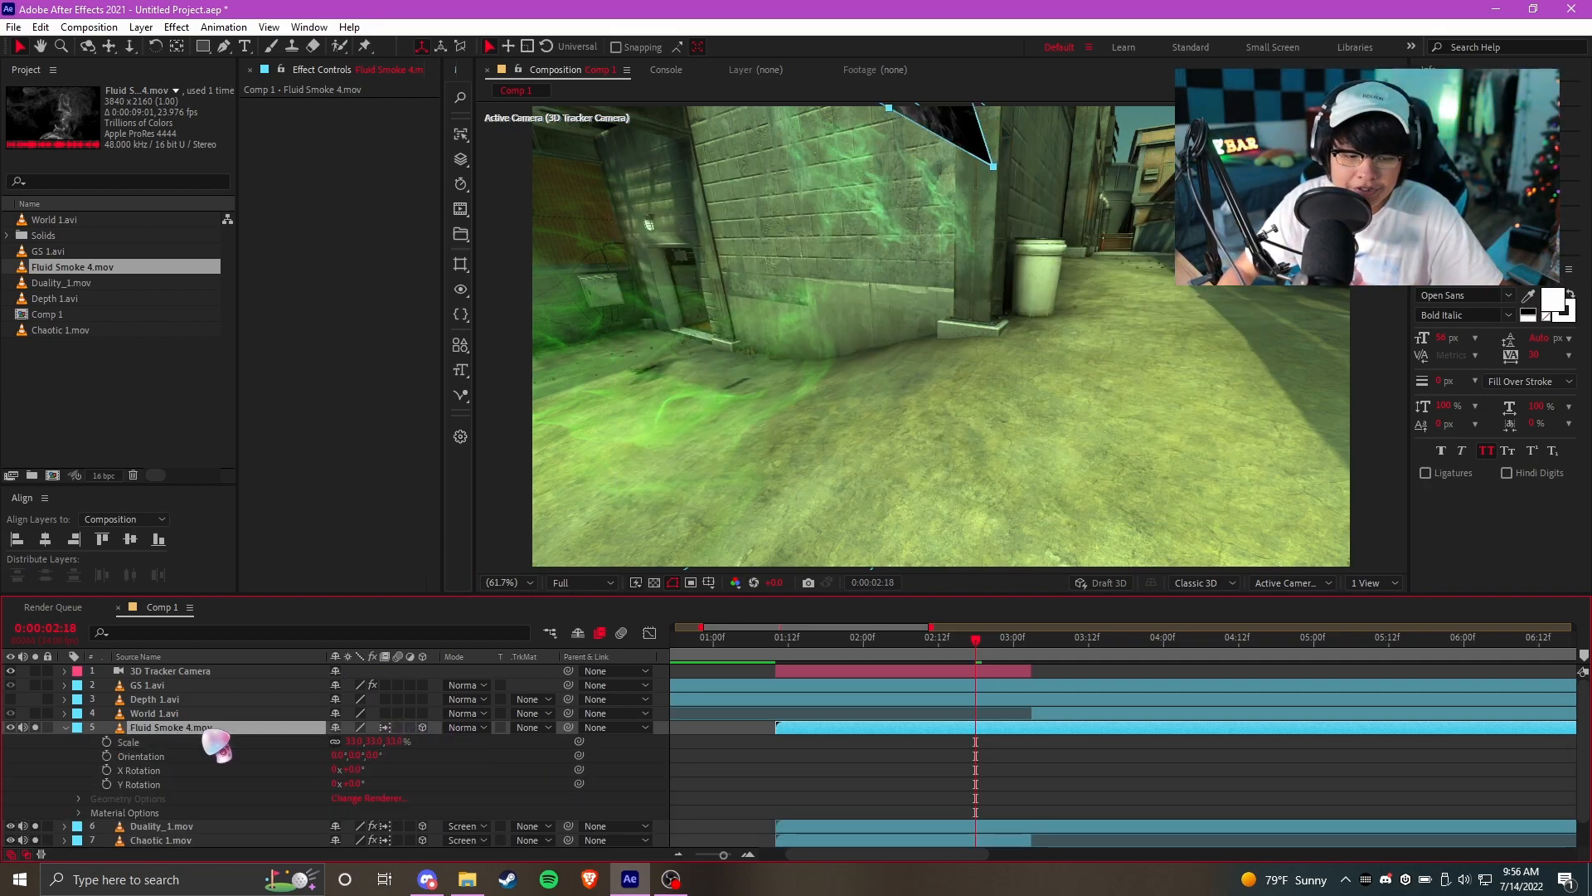
key("p")
left_click(160, 769)
key("p")
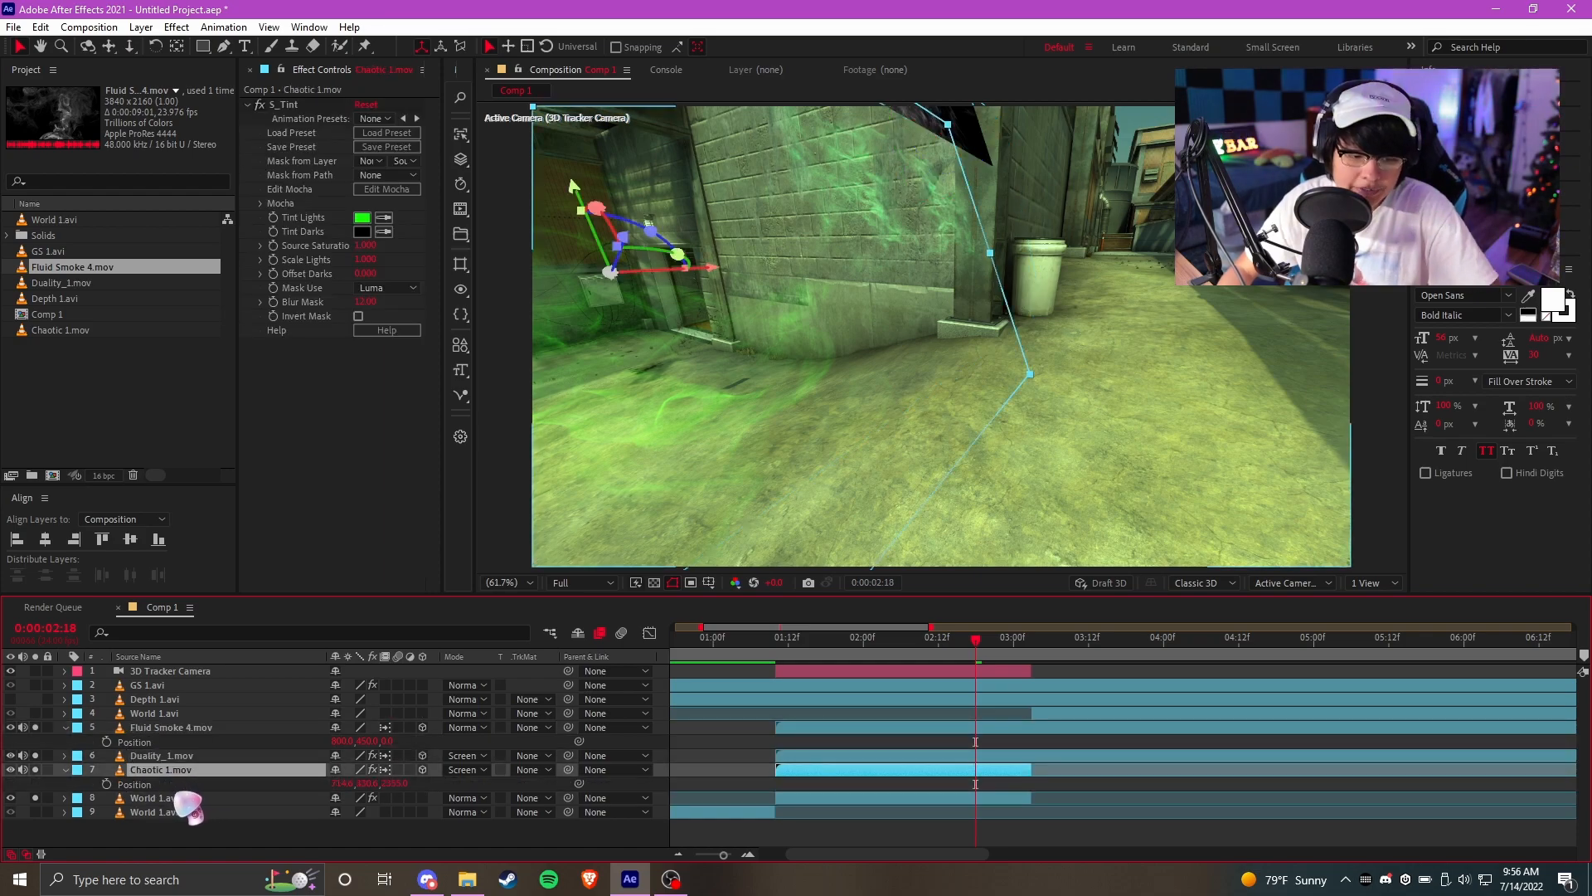
left_click(145, 743)
key("ctrl+v")
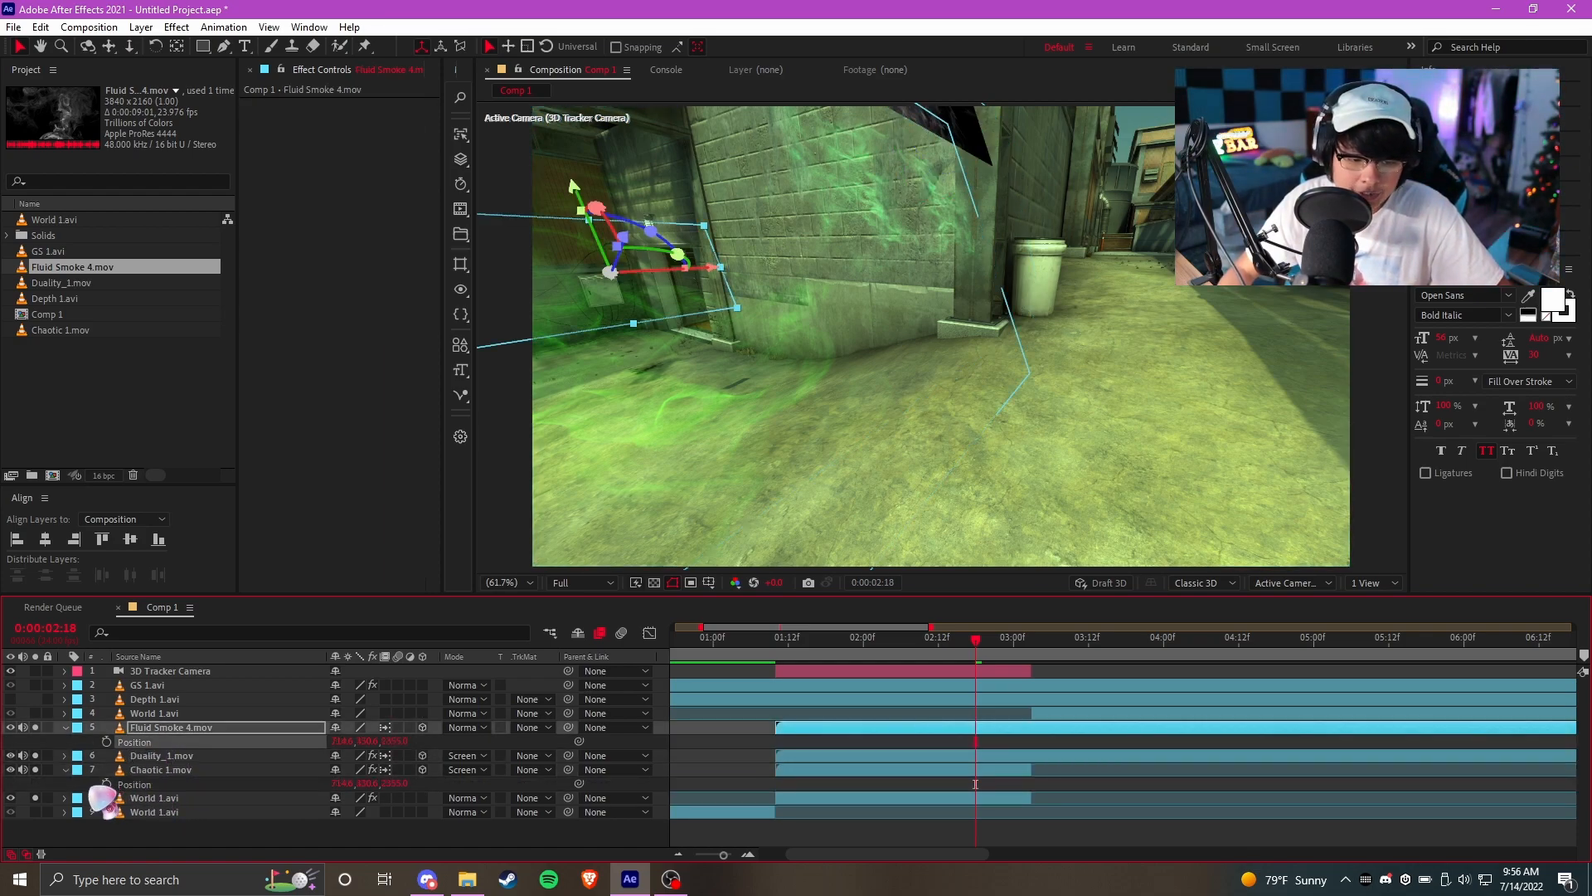
left_click(64, 770)
left_click(65, 728)
At 0:00:02:10, scale Fluid Smoke 4.mov to 132% and set its blending mode to Screen
left_click(927, 649)
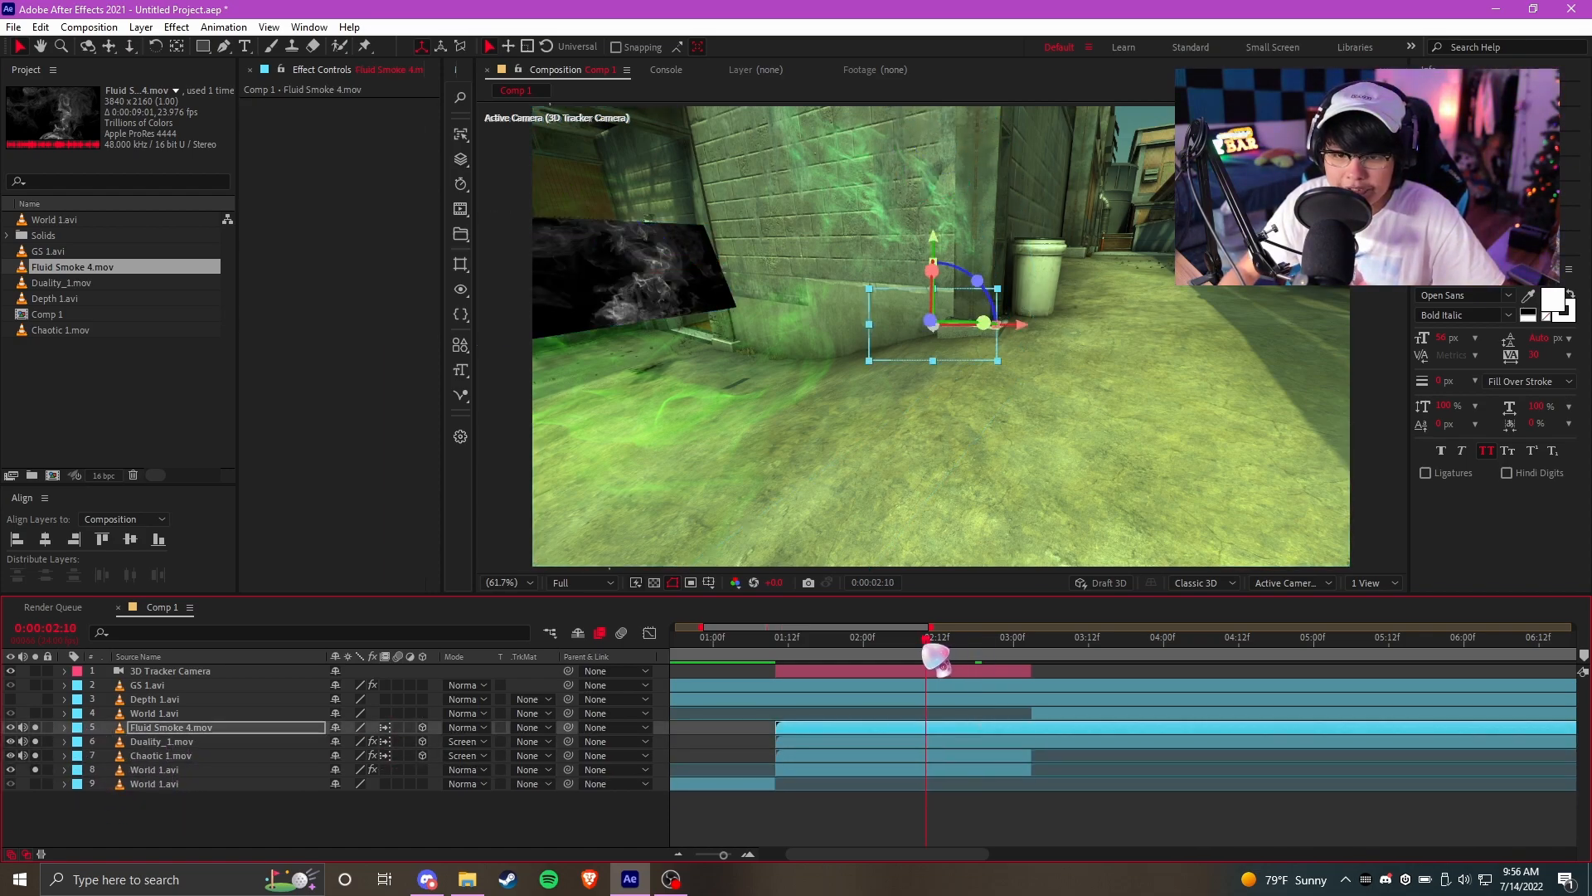
key("s")
left_click_drag(365, 741, 449, 730)
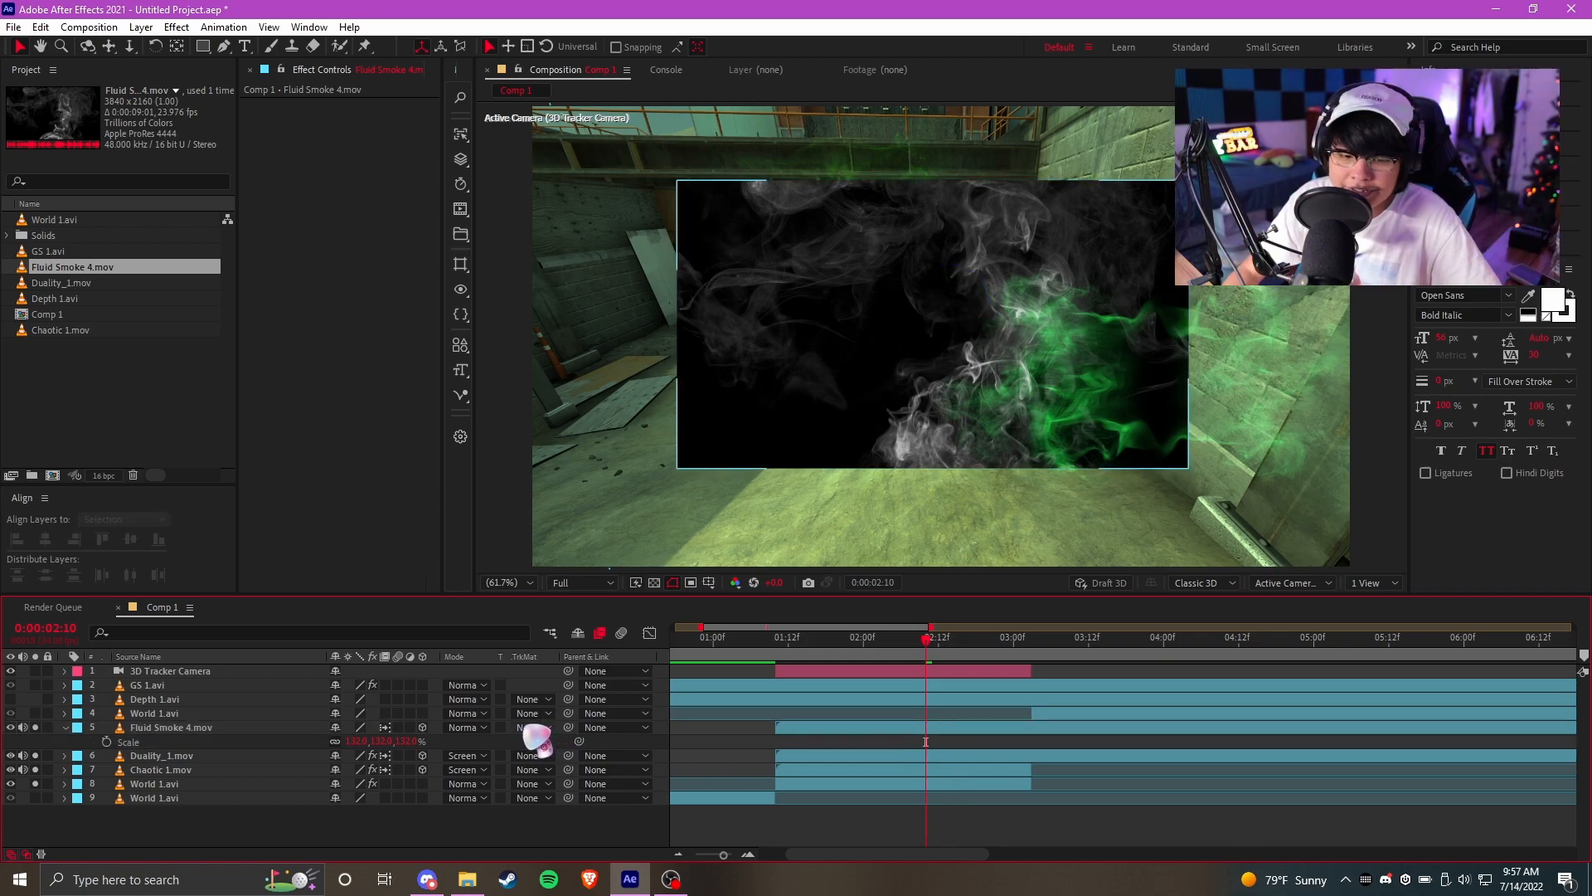
left_click(469, 728)
left_click(567, 349)
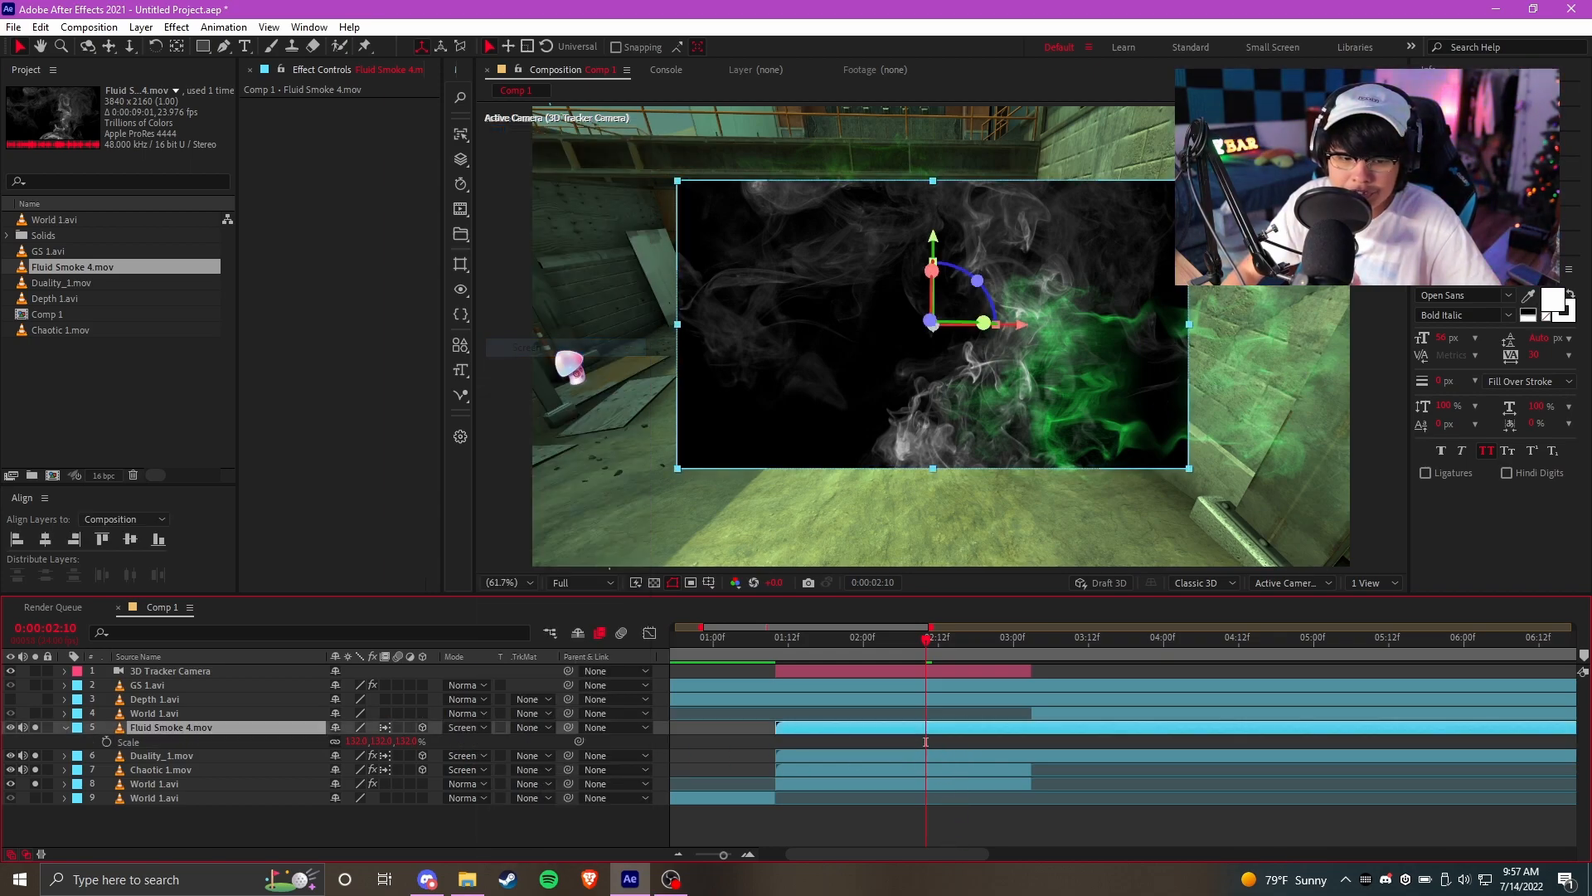
left_click(1068, 511)
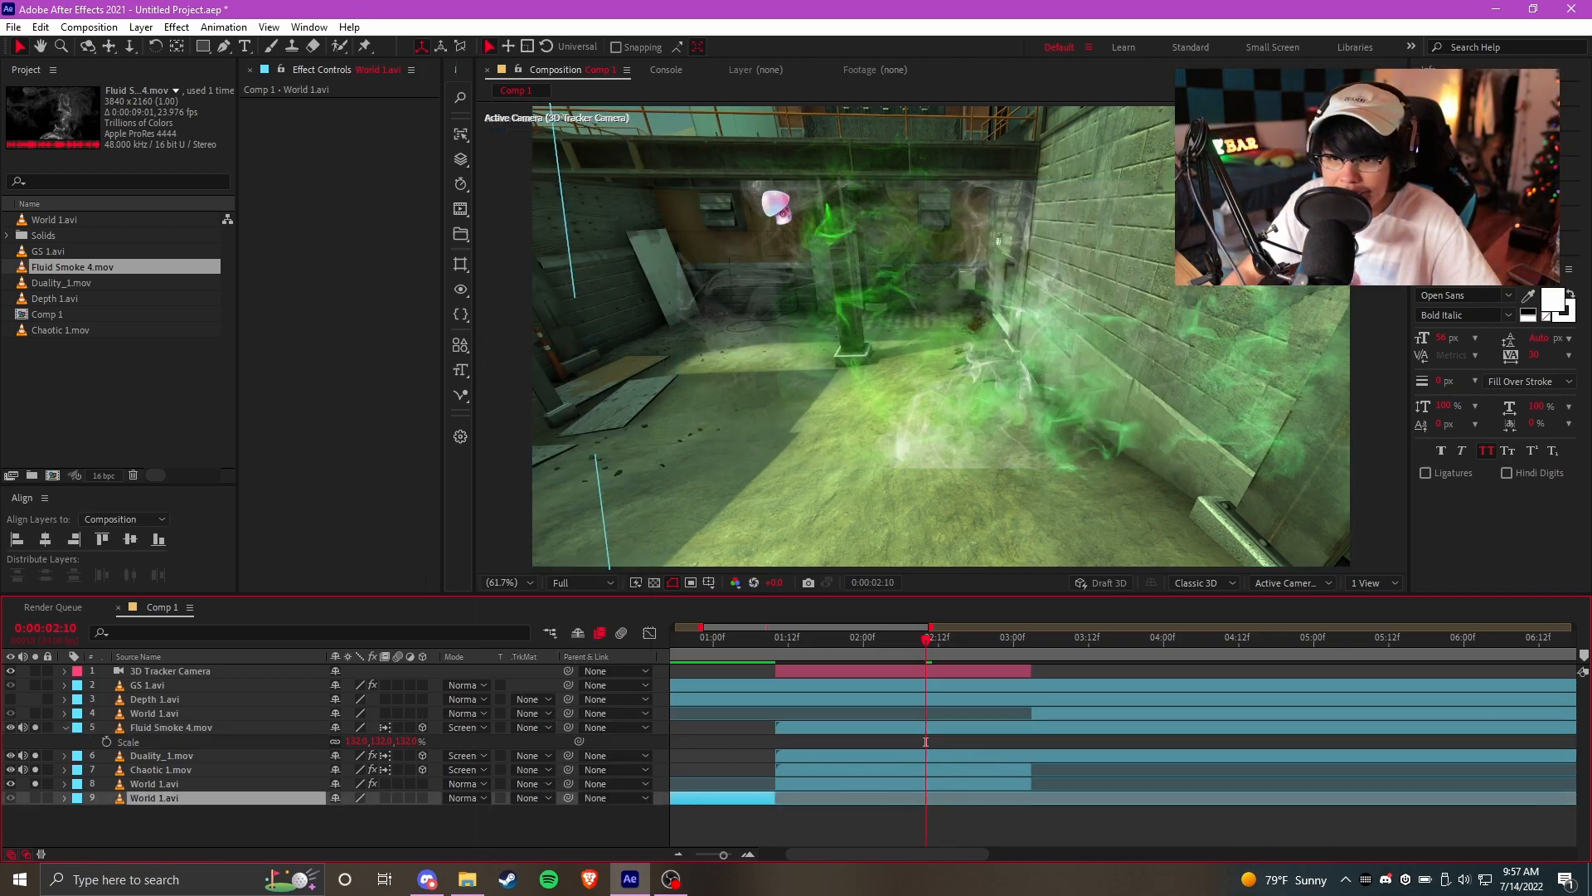
Add an elliptical mask that fills the full frame of the Fluid Smoke 4.mov layer
left_click(962, 729)
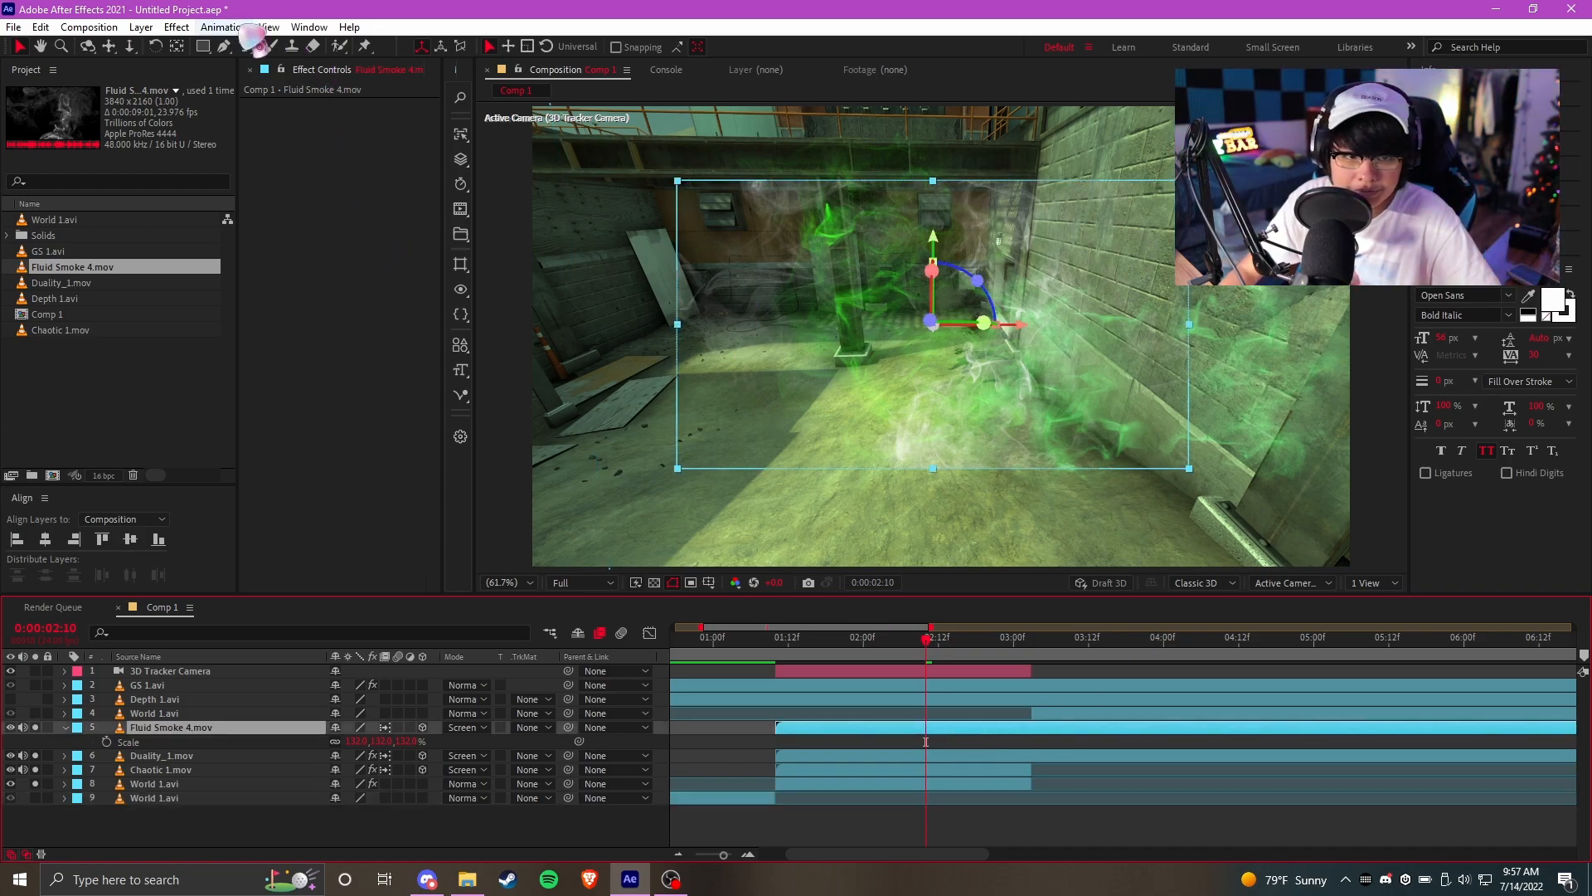
left_click_drag(207, 48, 312, 86)
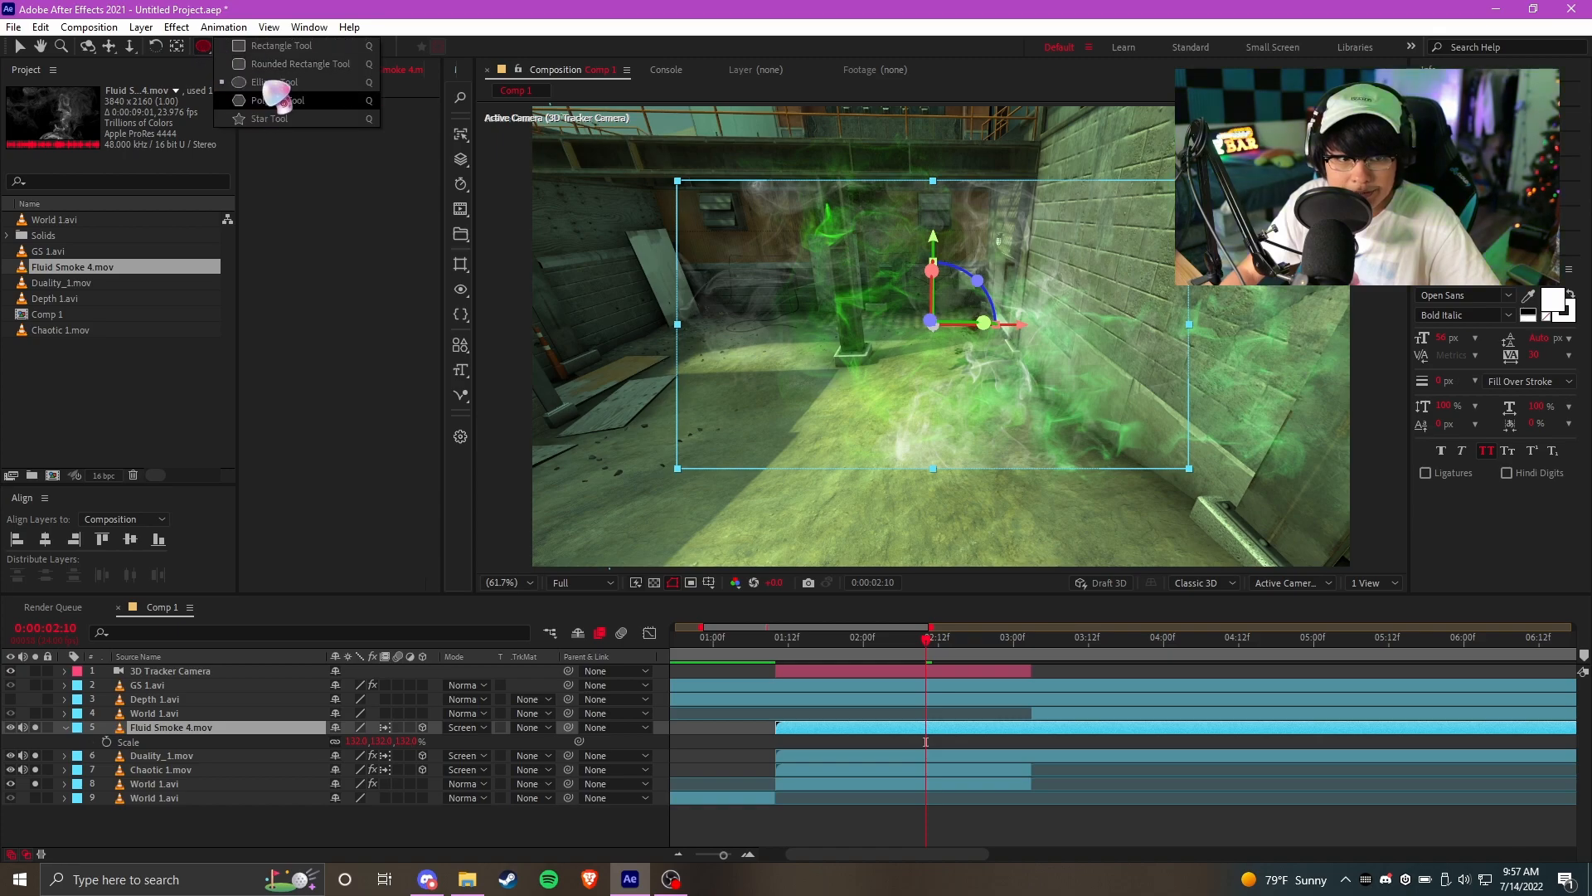
double_click(202, 48)
key("v")
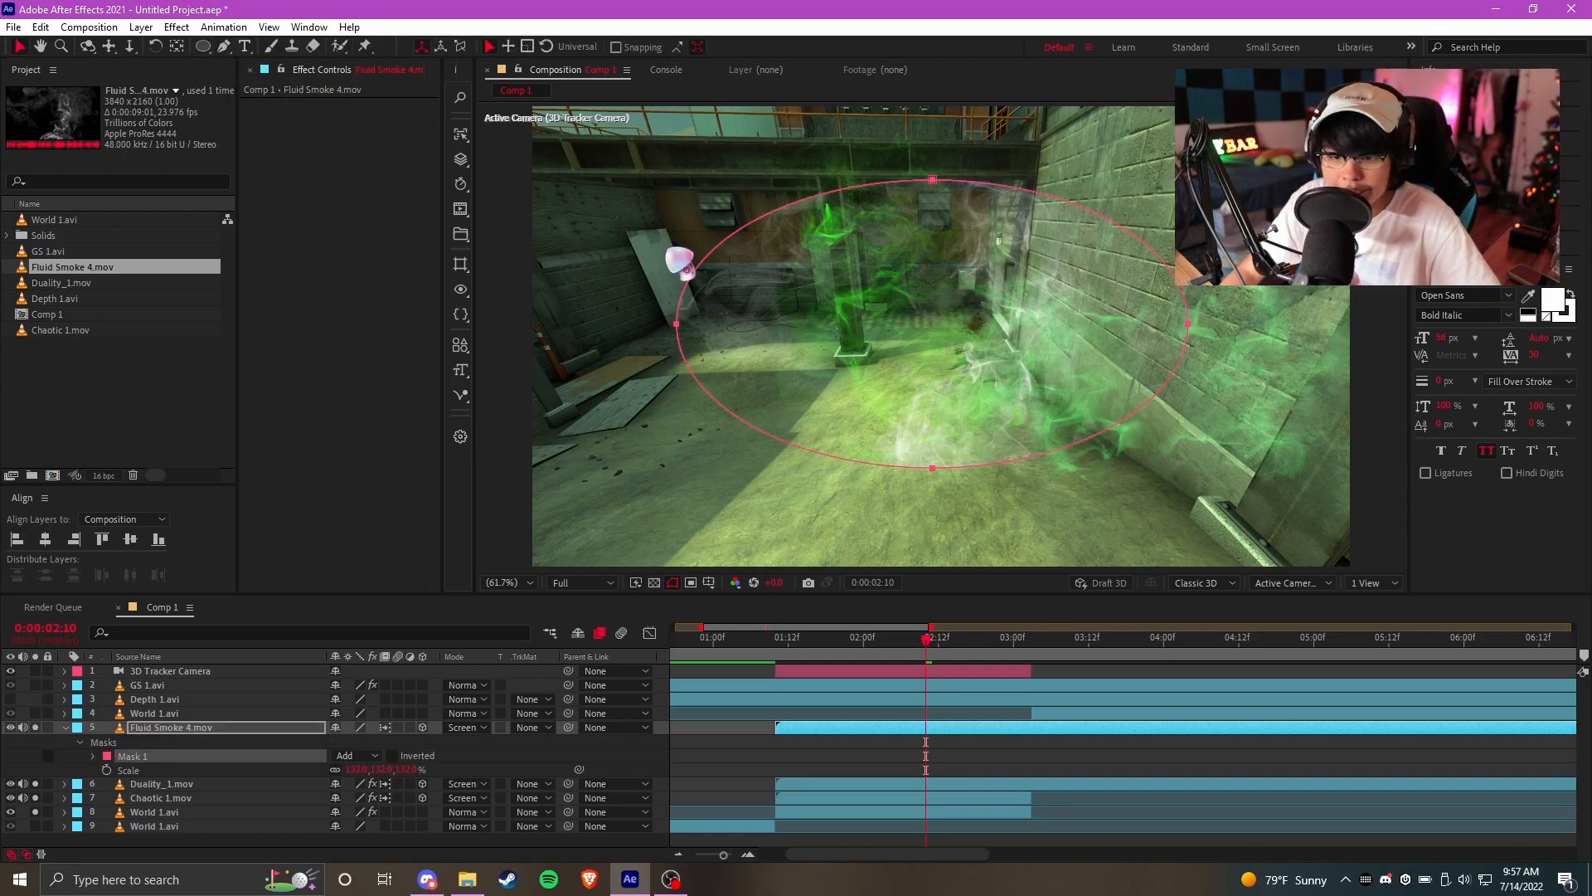
left_click(1052, 758)
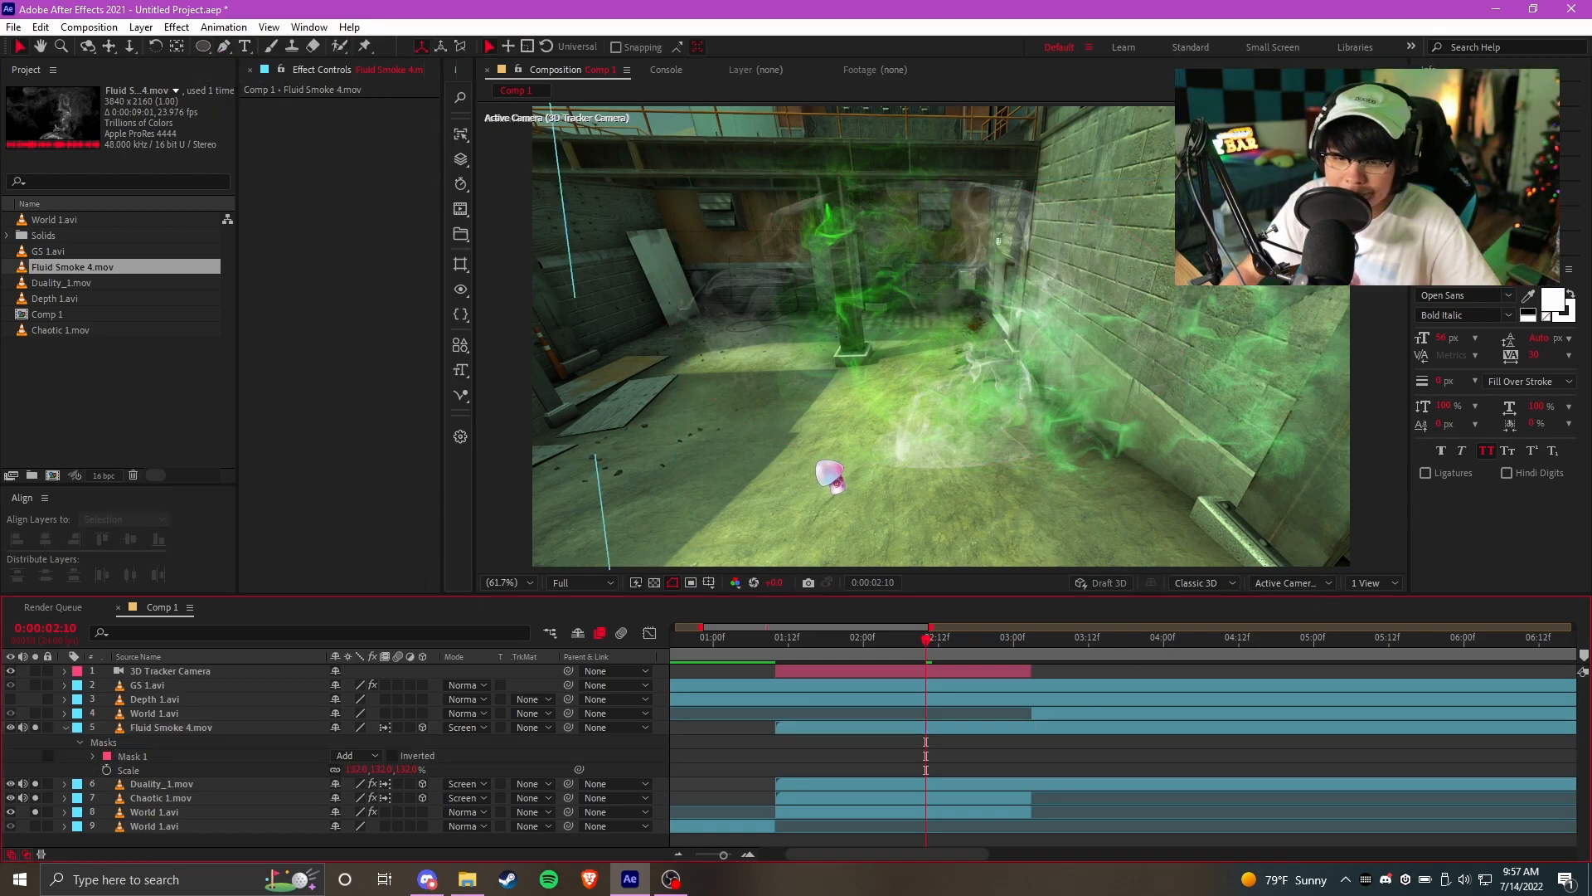
Contract the Fluid Smoke 4.mov mask by about 267 pixels and feather its edge by about 144 pixels
left_click(95, 755)
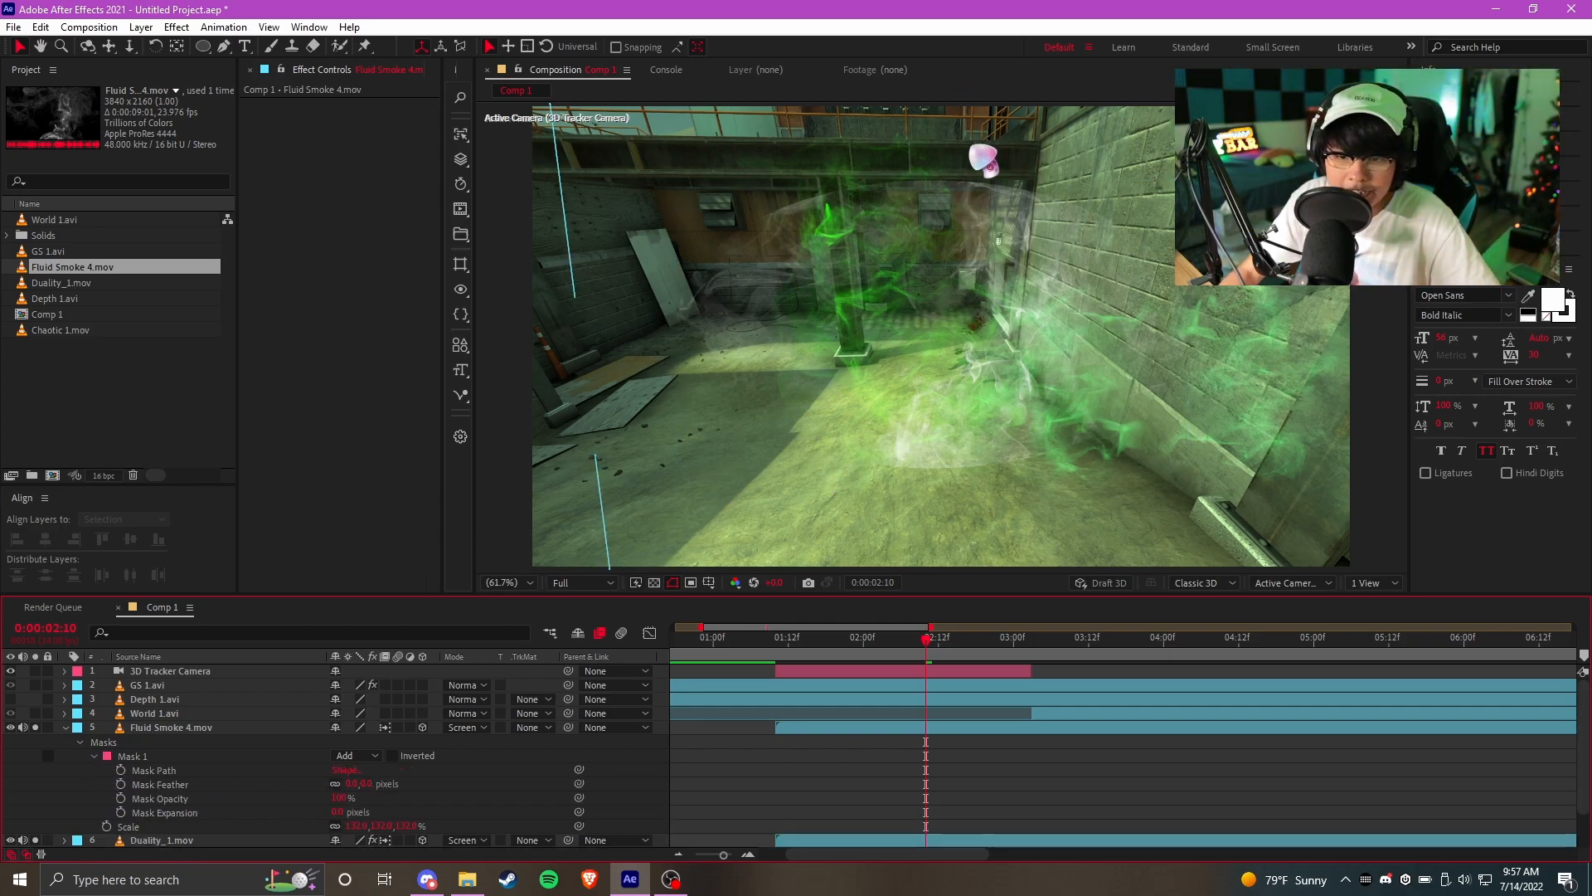
left_click(385, 798)
left_click(571, 780)
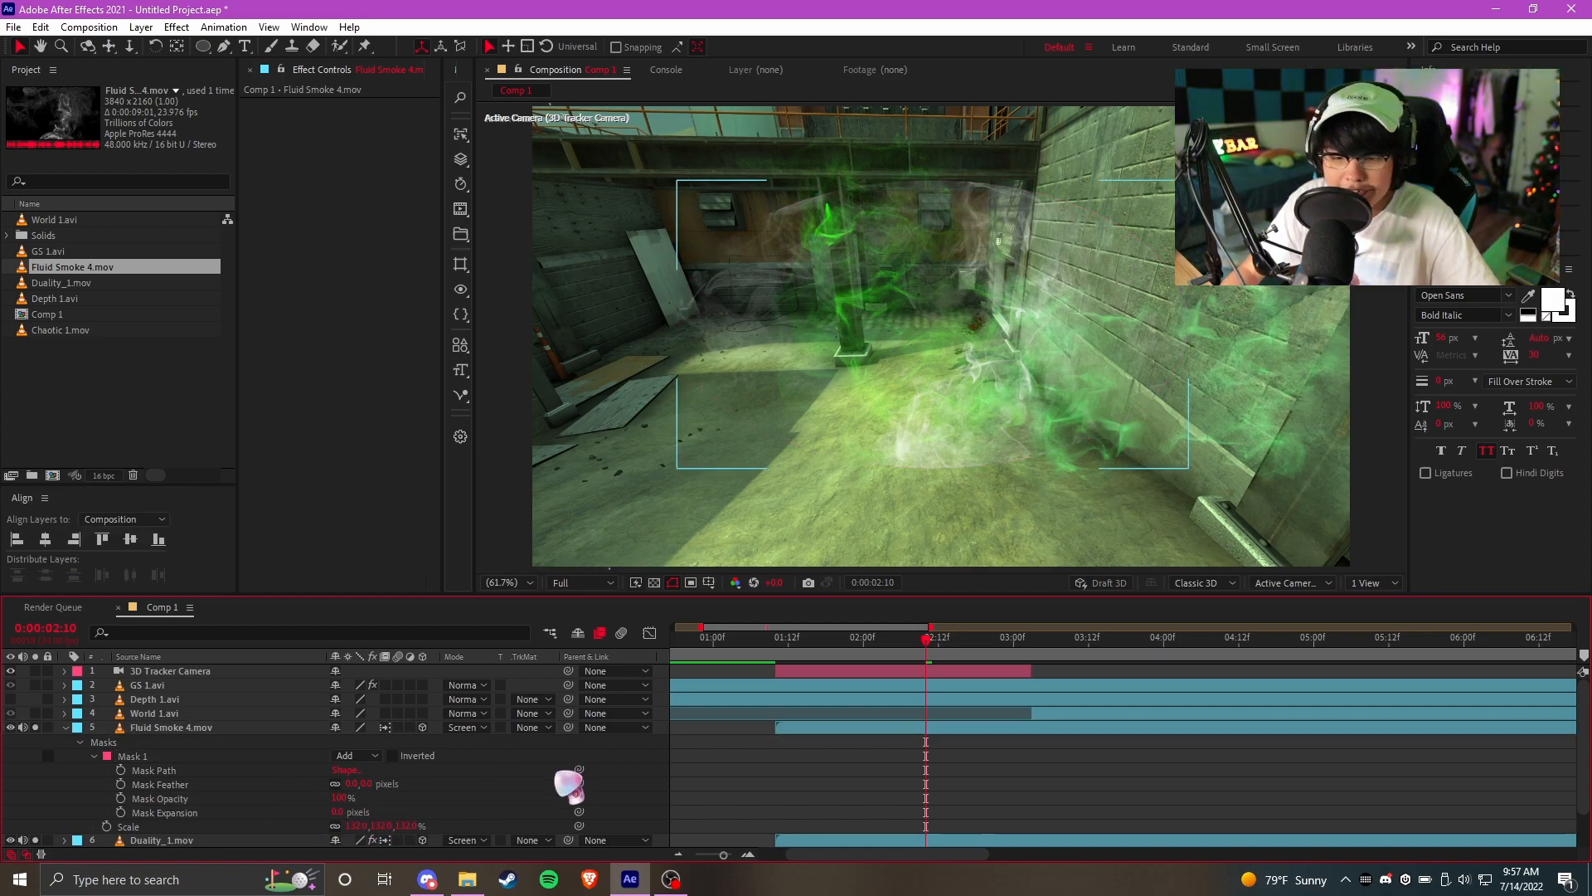
left_click_drag(337, 813, 157, 855)
left_click(846, 774)
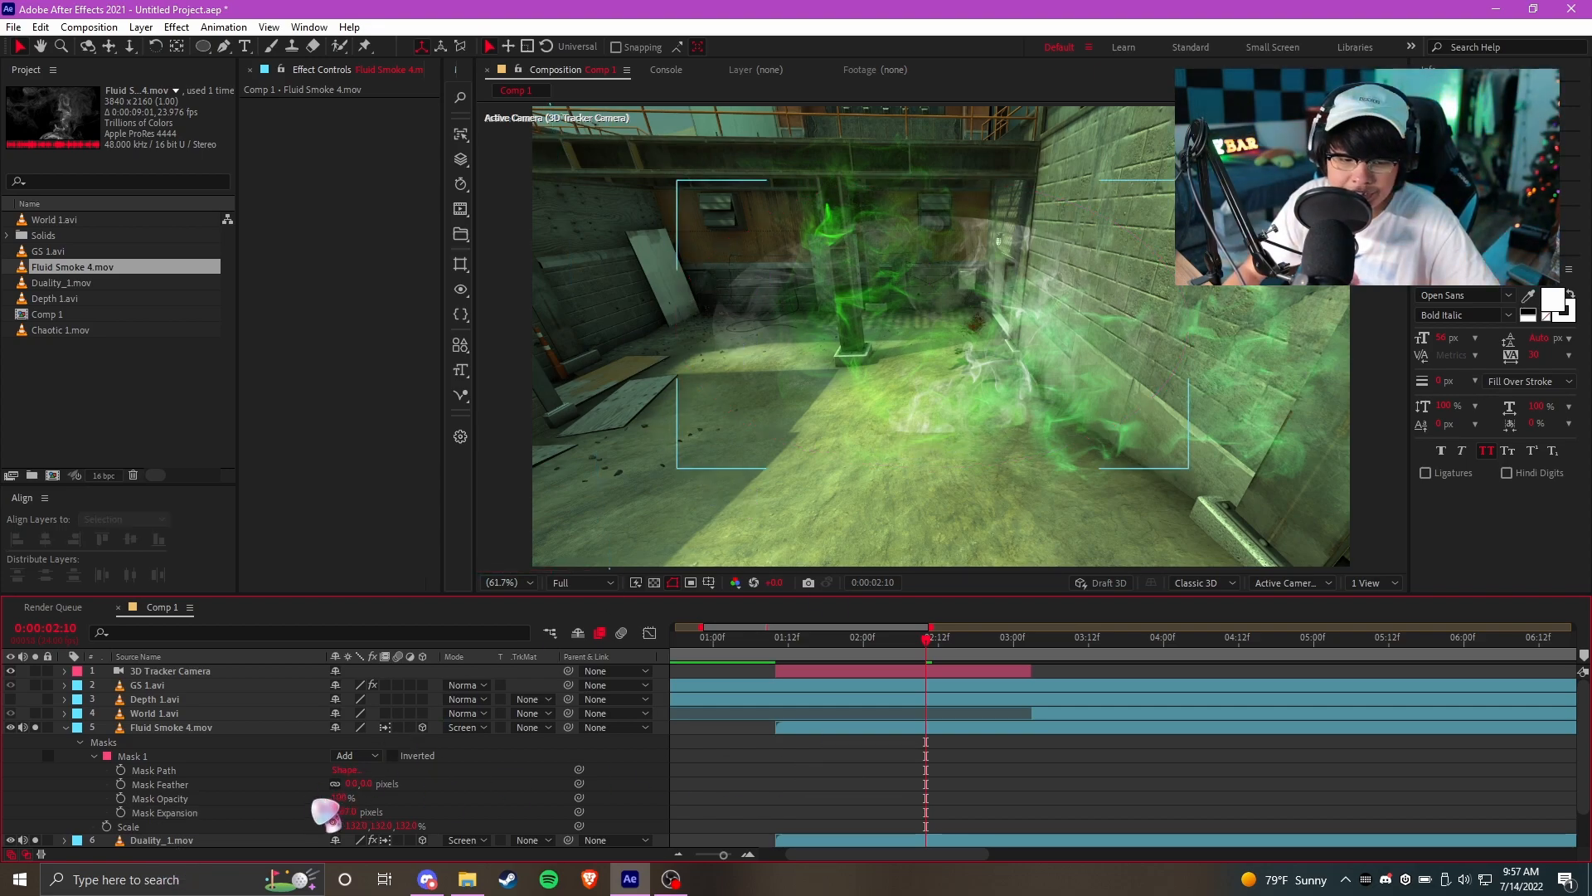
left_click_drag(357, 783, 436, 766)
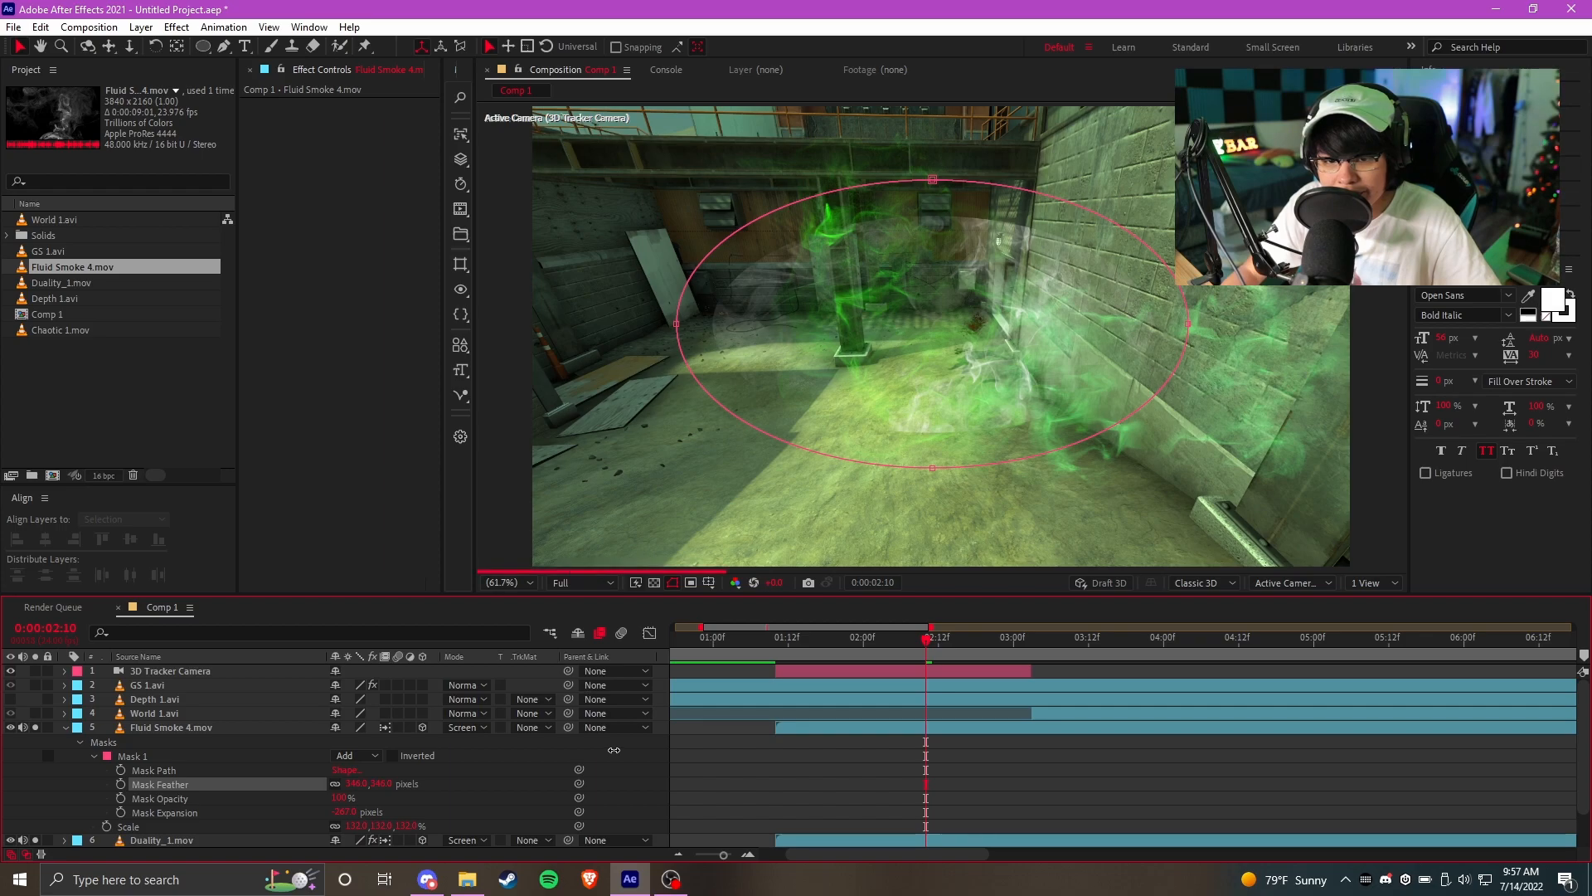
left_click(995, 784)
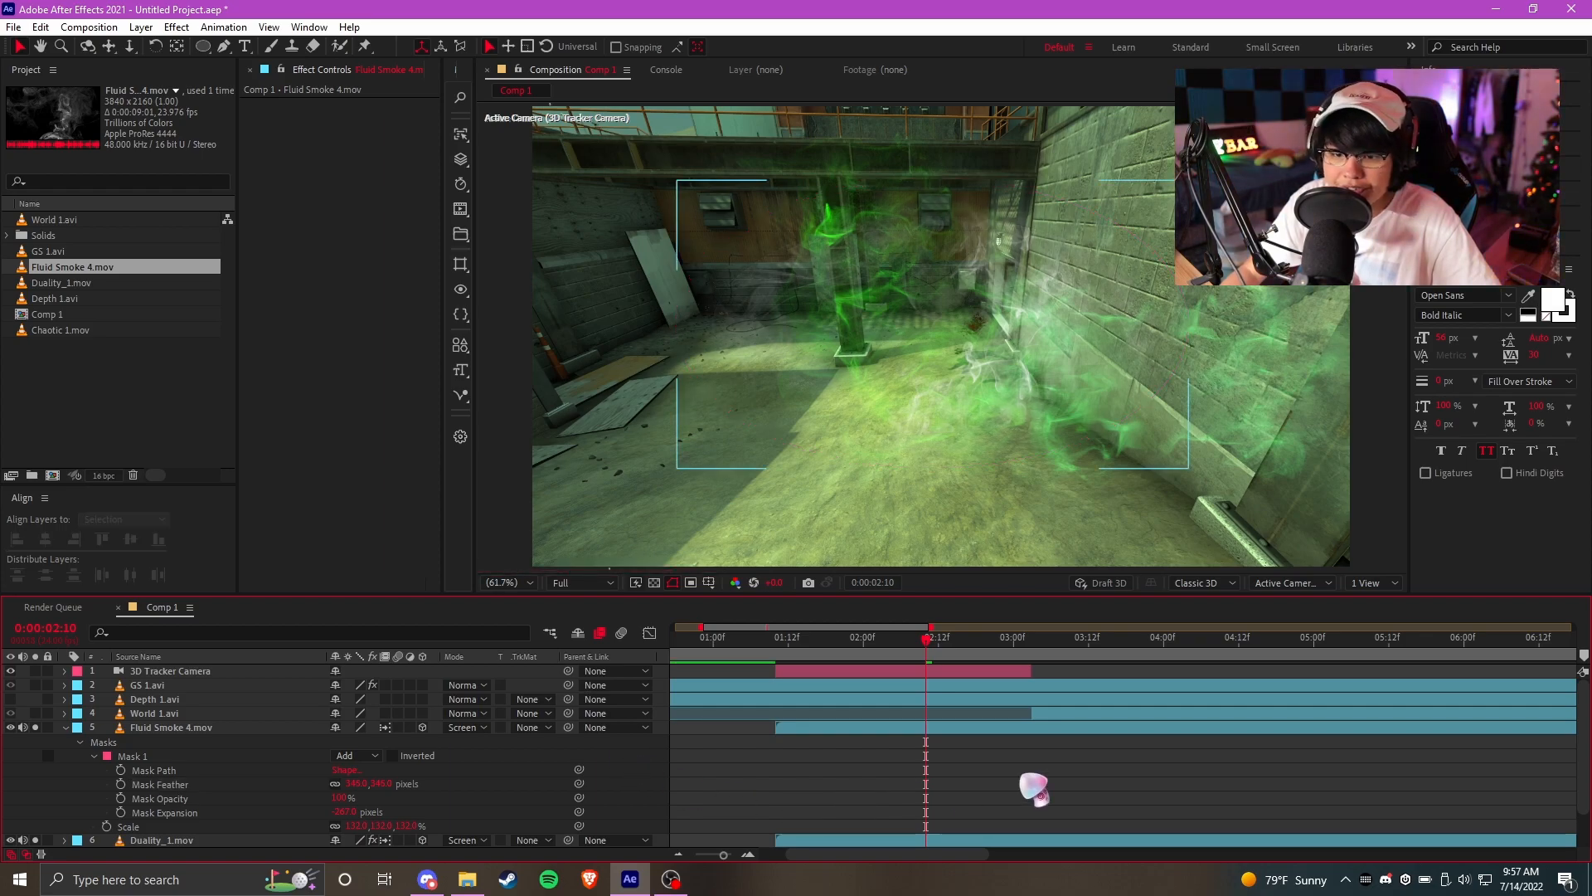
left_click(76, 727)
left_click(64, 727)
left_click(63, 727)
left_click(953, 808)
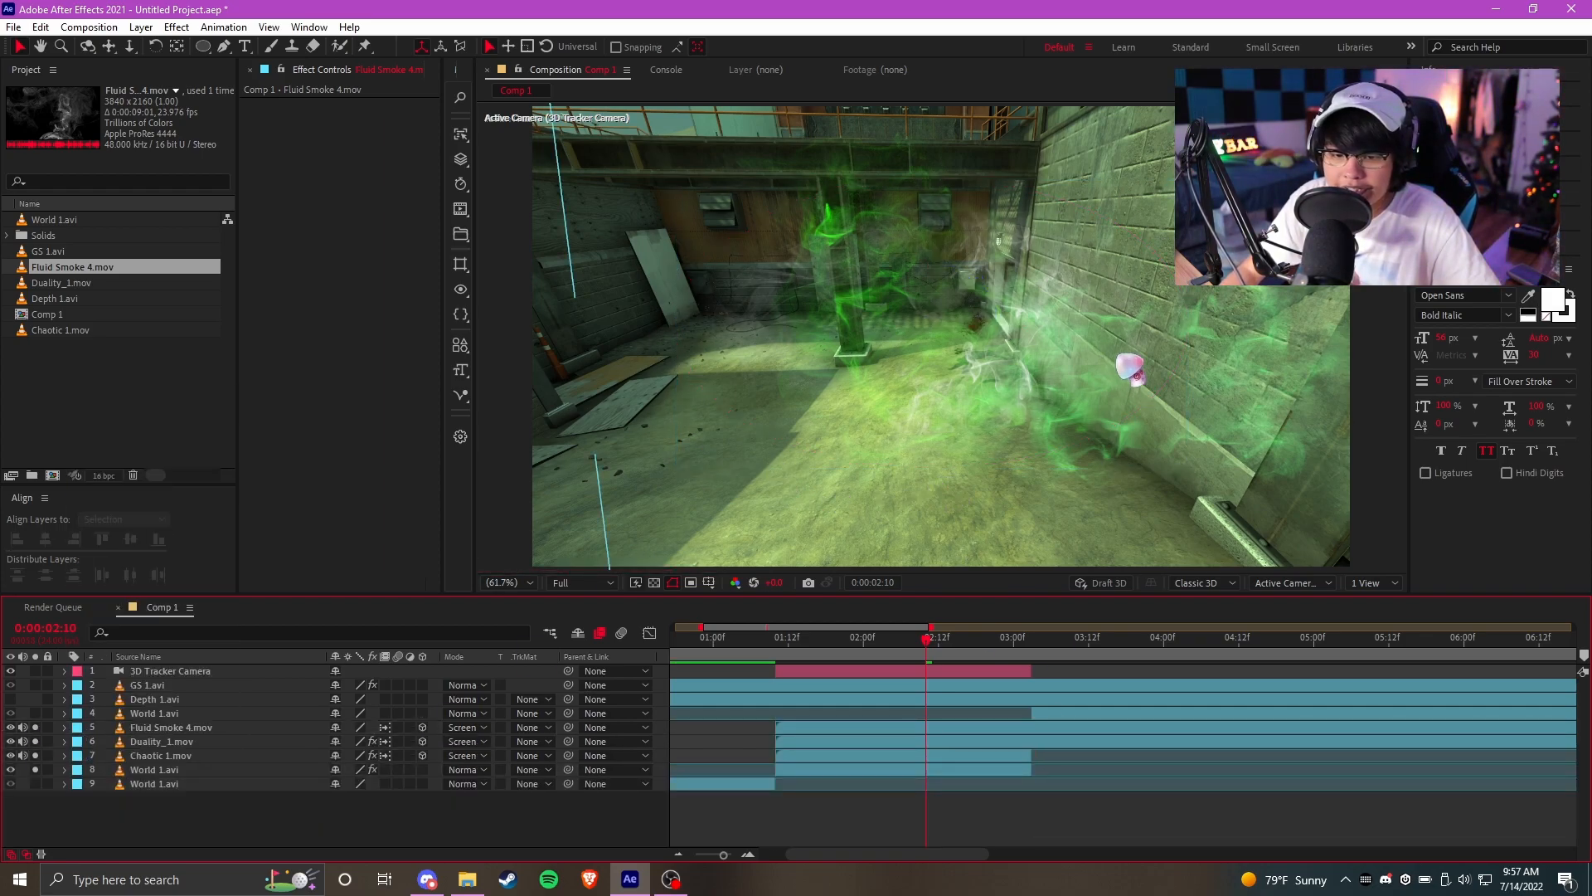
Bring the Fluid Smoke 4.mov layer closer to the camera by lowering its Z position
left_click(882, 729)
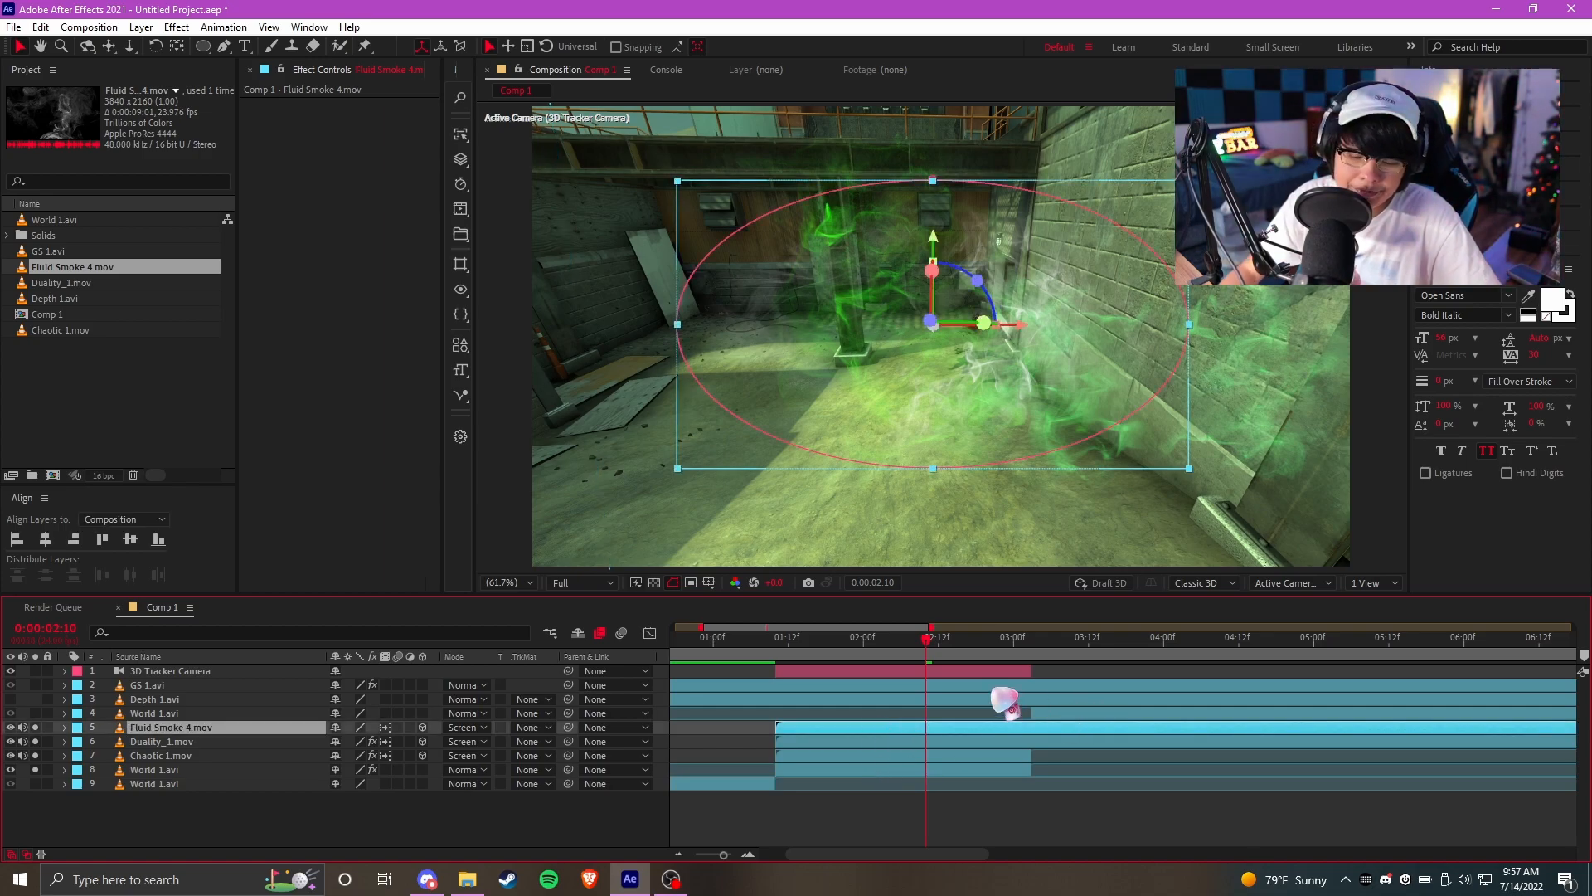
key("p")
left_click_drag(400, 742, 49, 807)
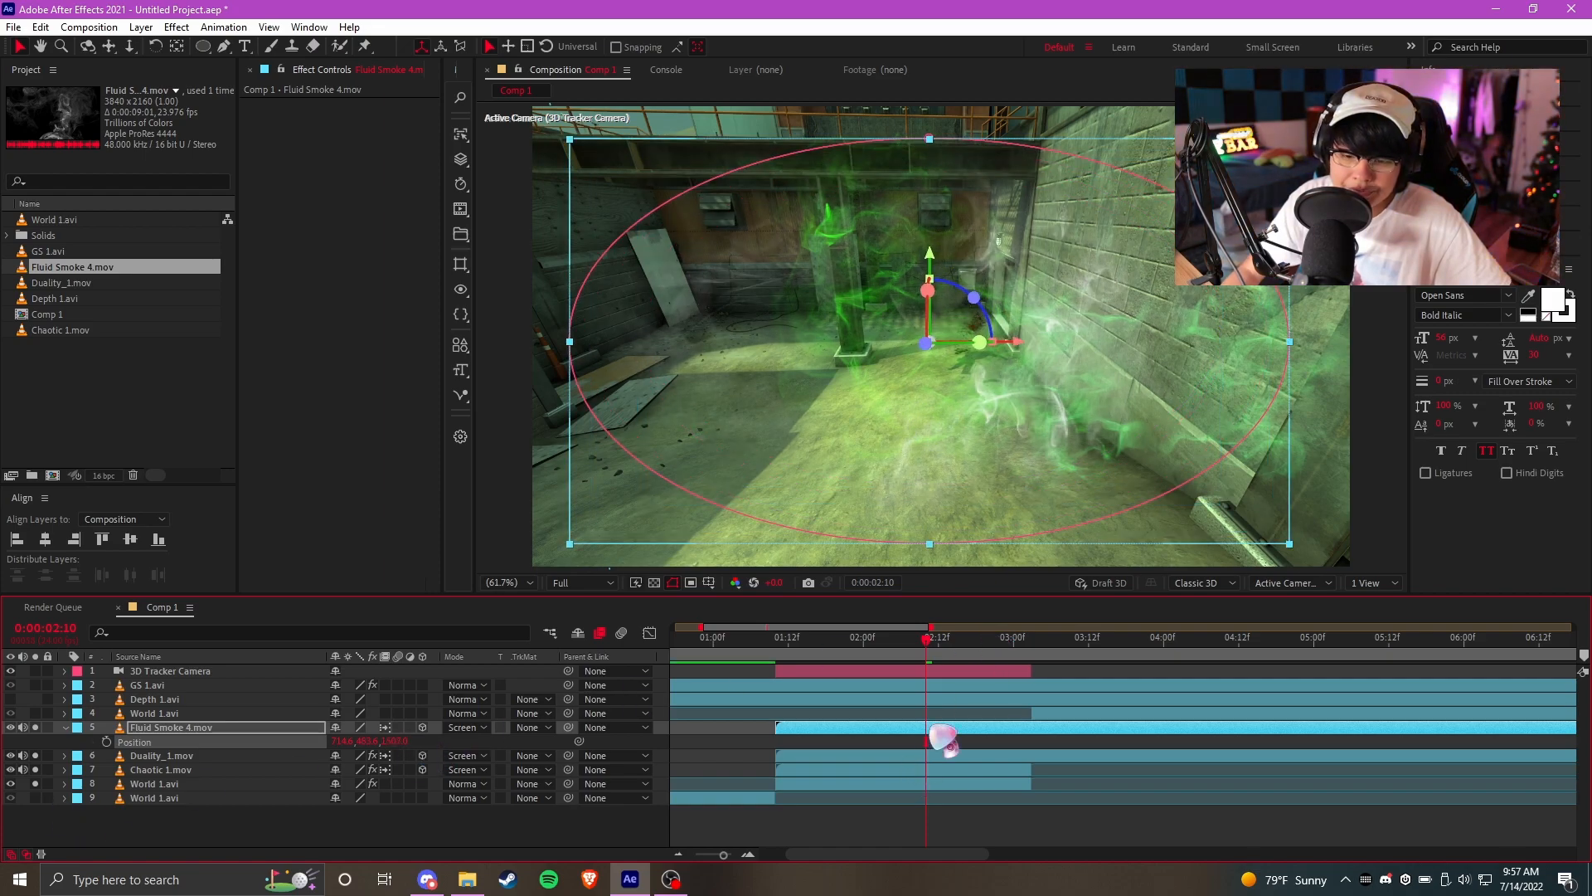
Apply S_Tint to Fluid Smoke 4.mov and set Tint Lights to blue
key("ctrl+space")
type("s_t")
key("Return")
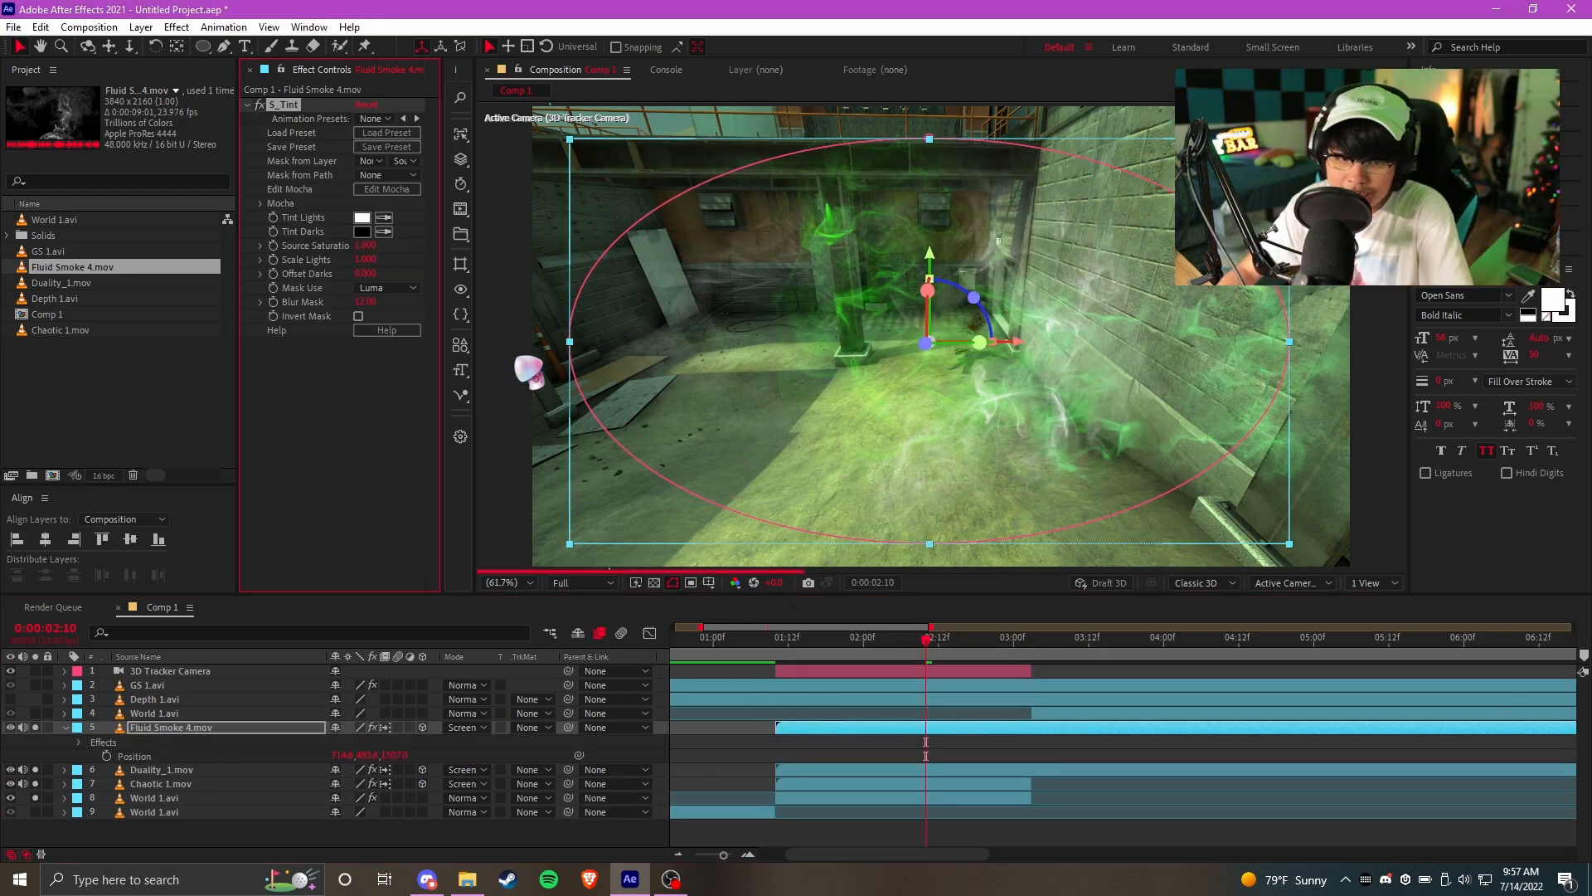
left_click(361, 217)
left_click(1031, 565)
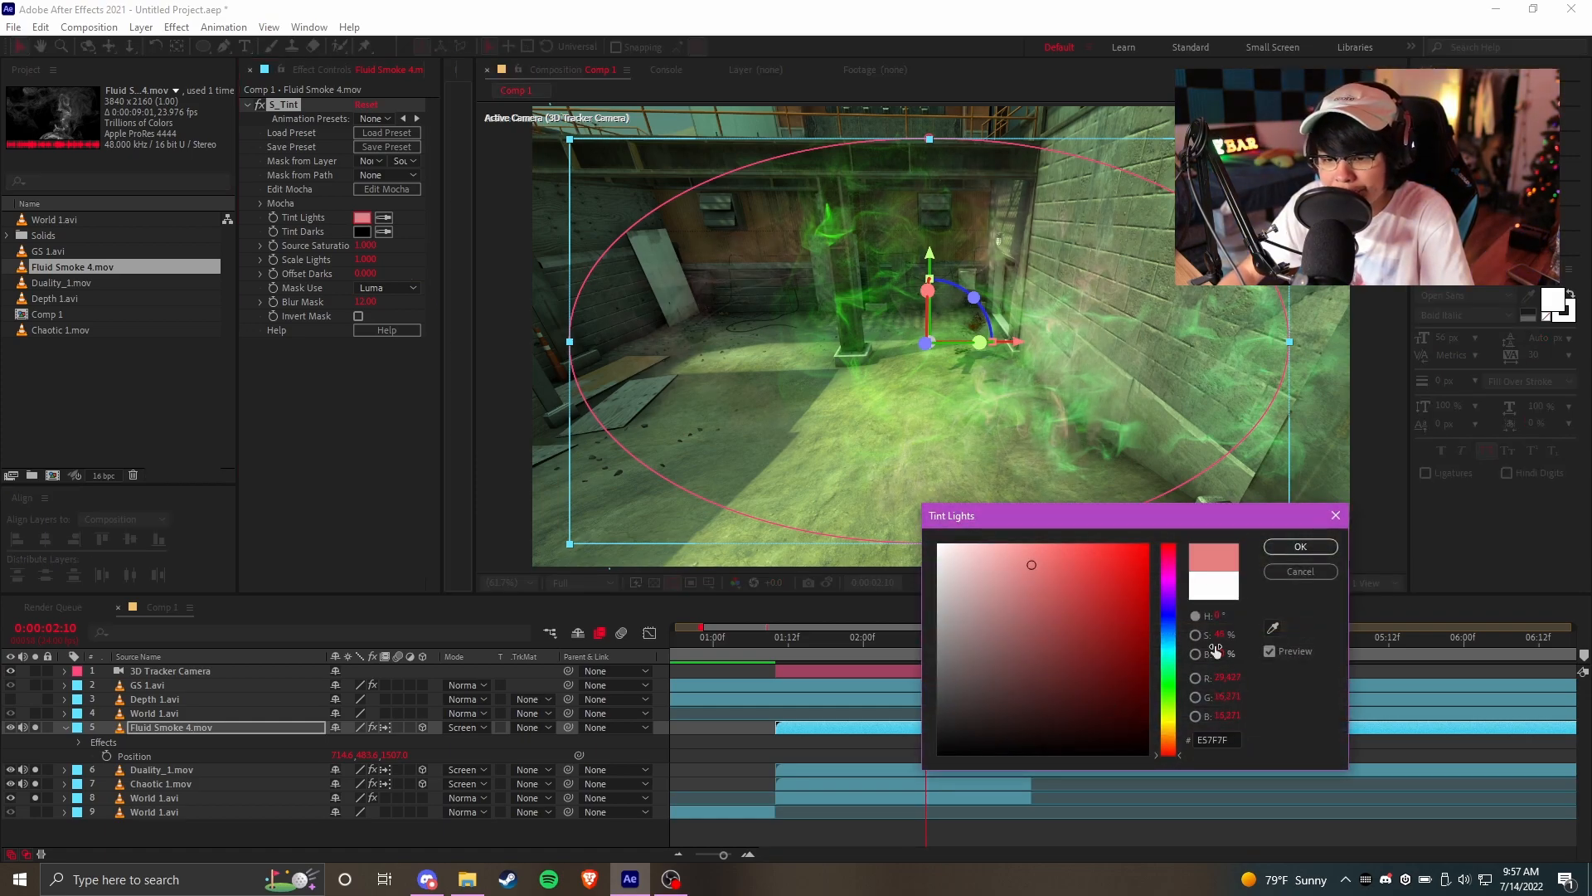
left_click(1169, 651)
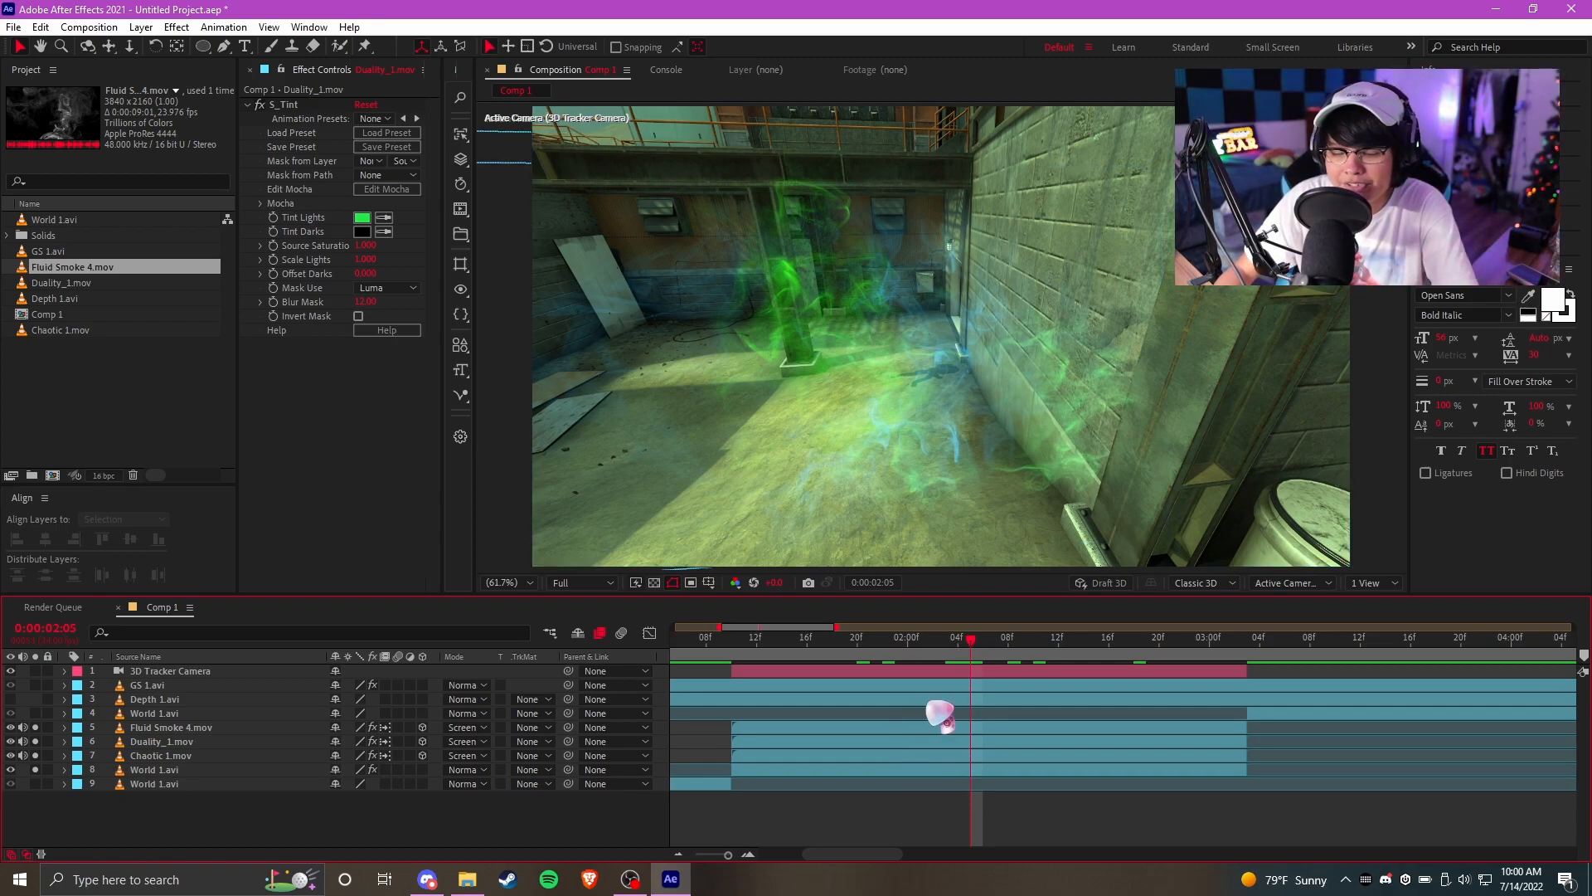
left_click(299, 108)
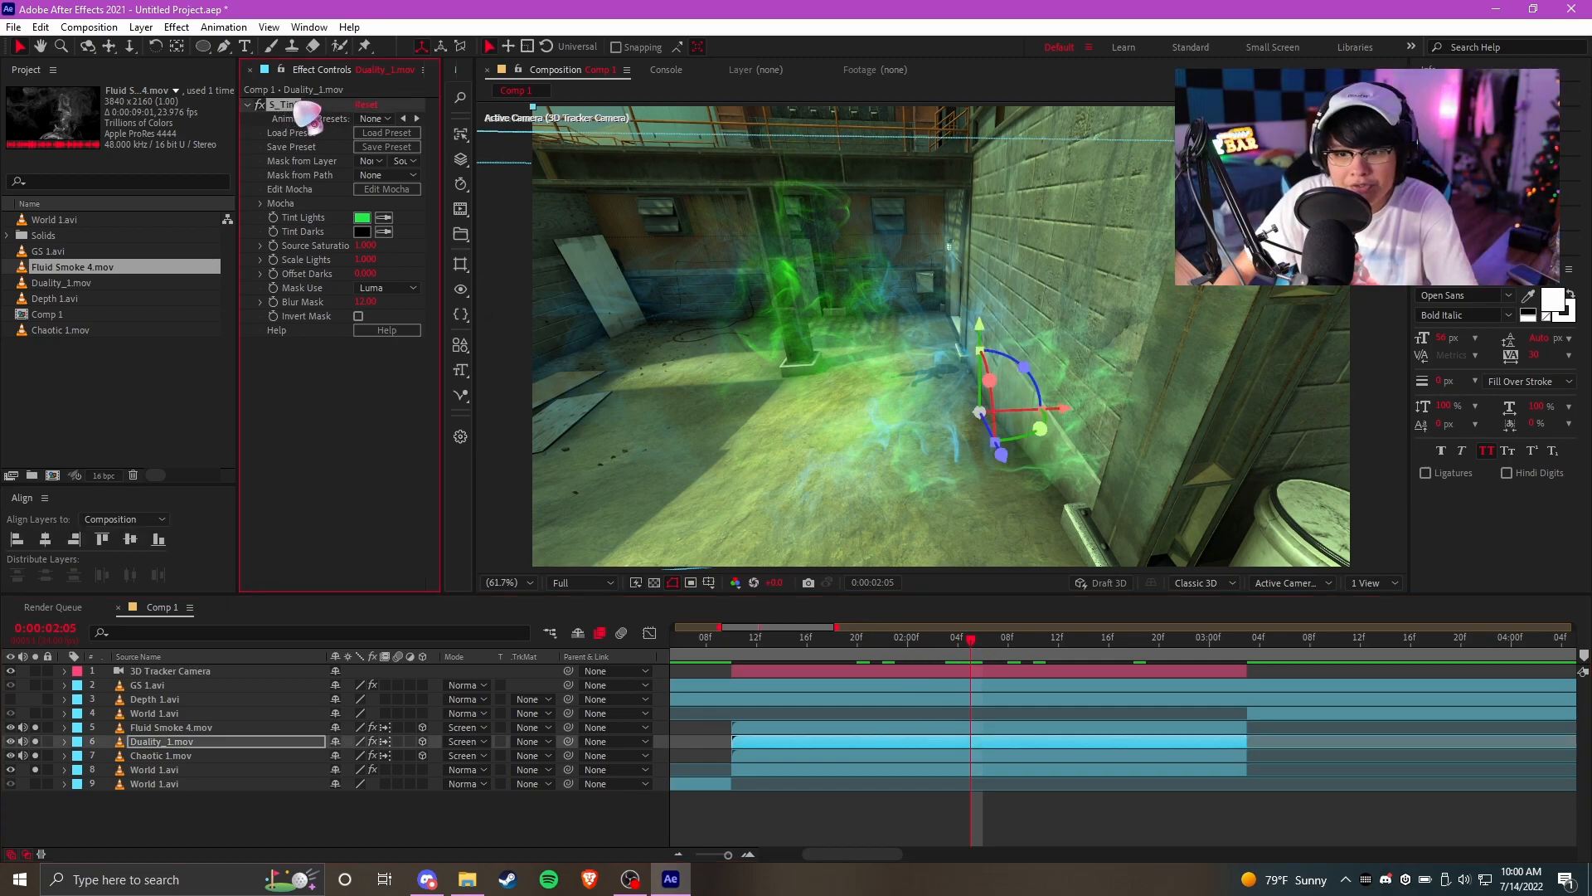
left_click(974, 728)
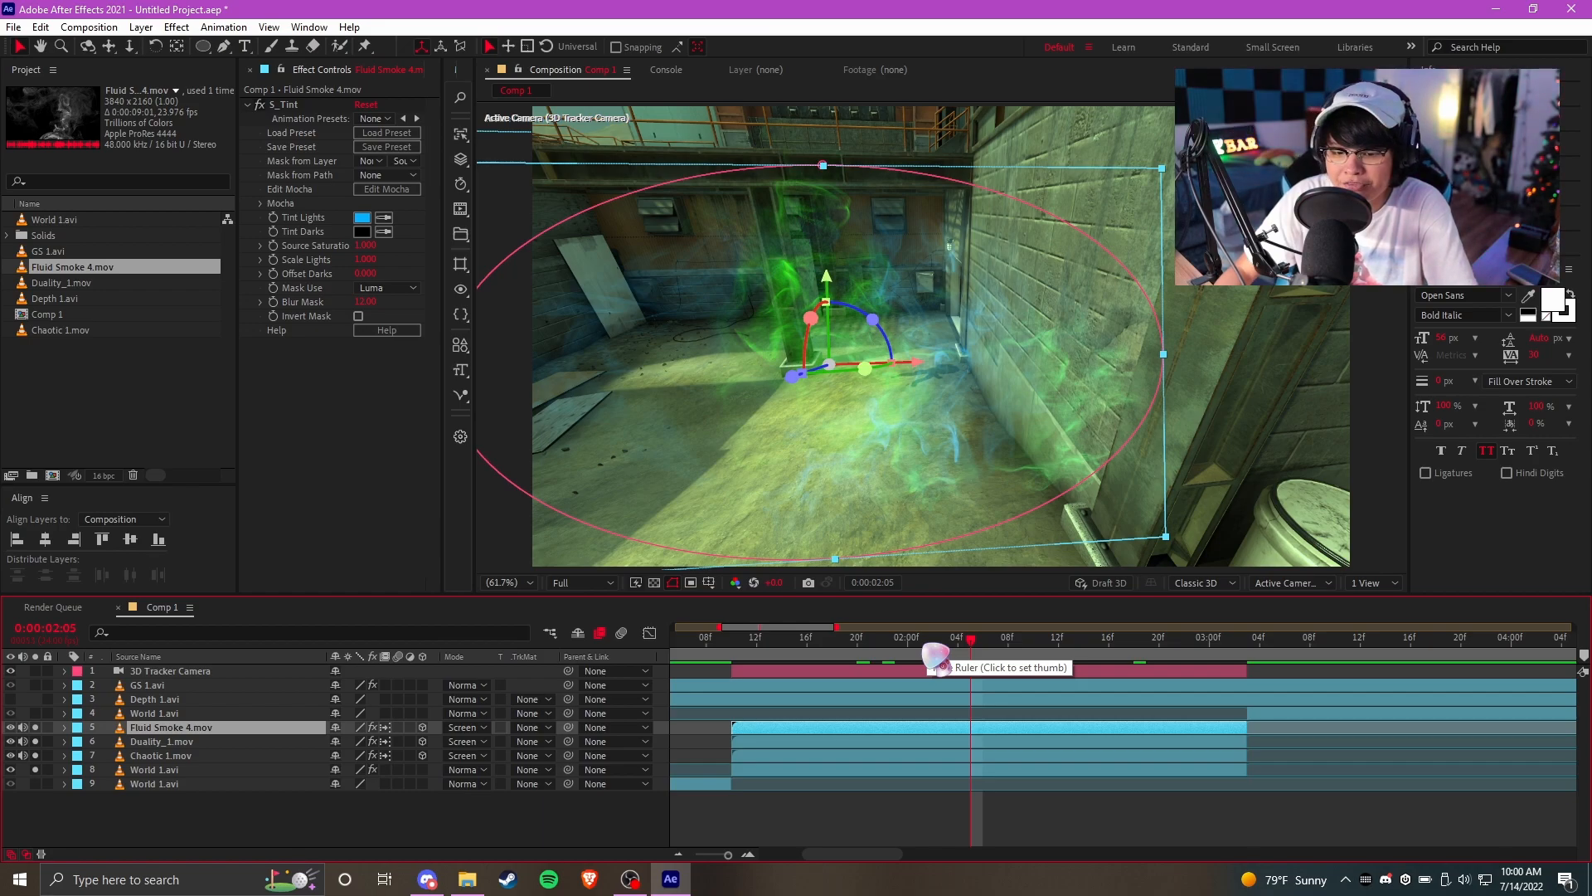
left_click(894, 826)
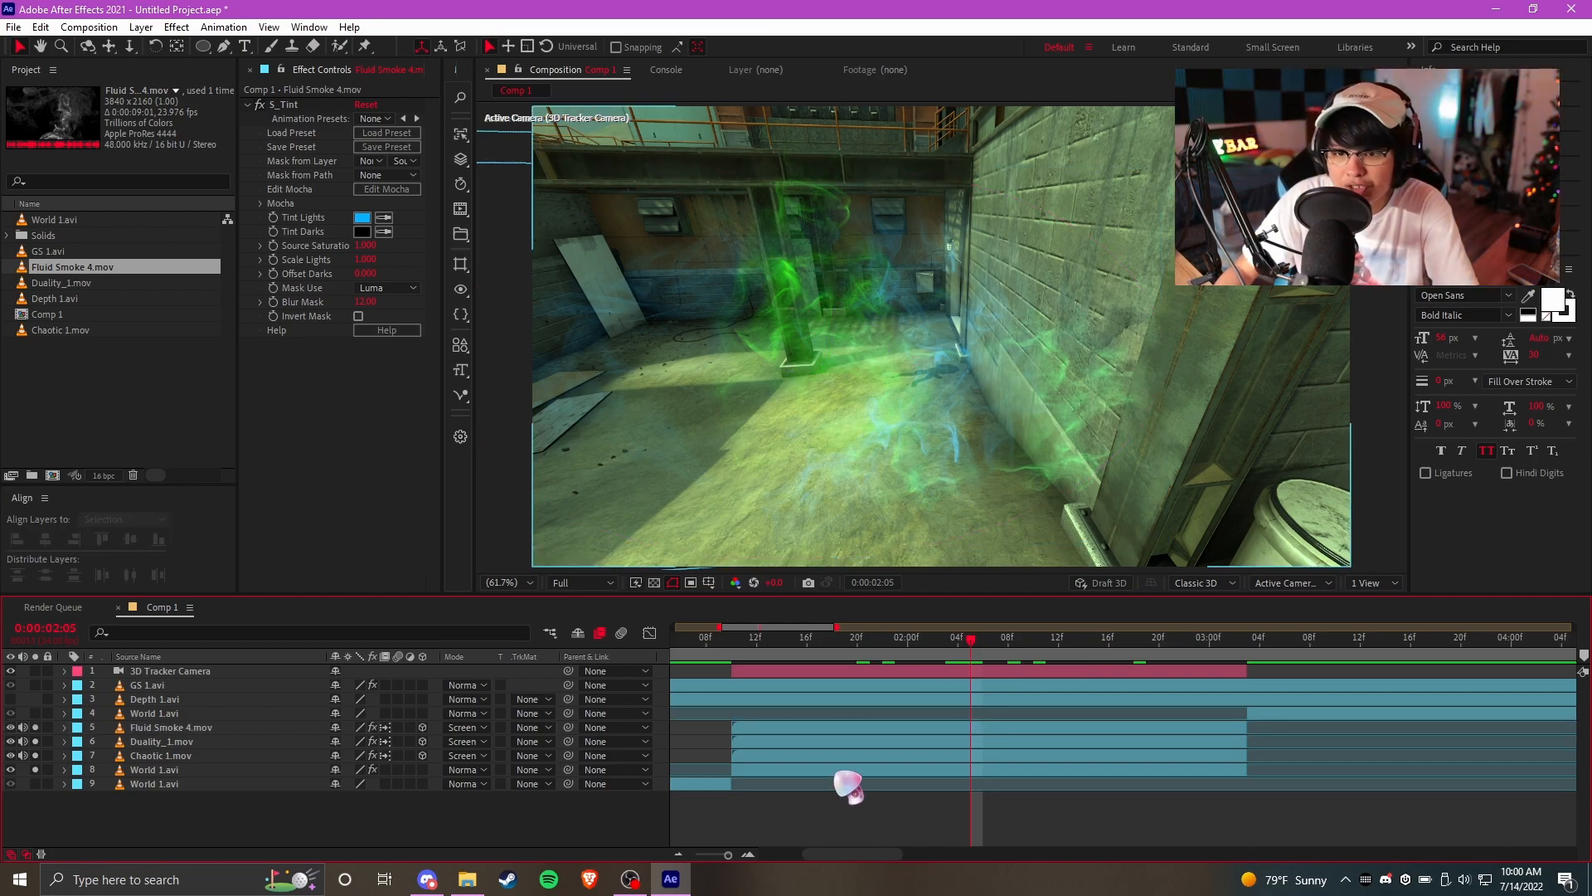
left_click(924, 769)
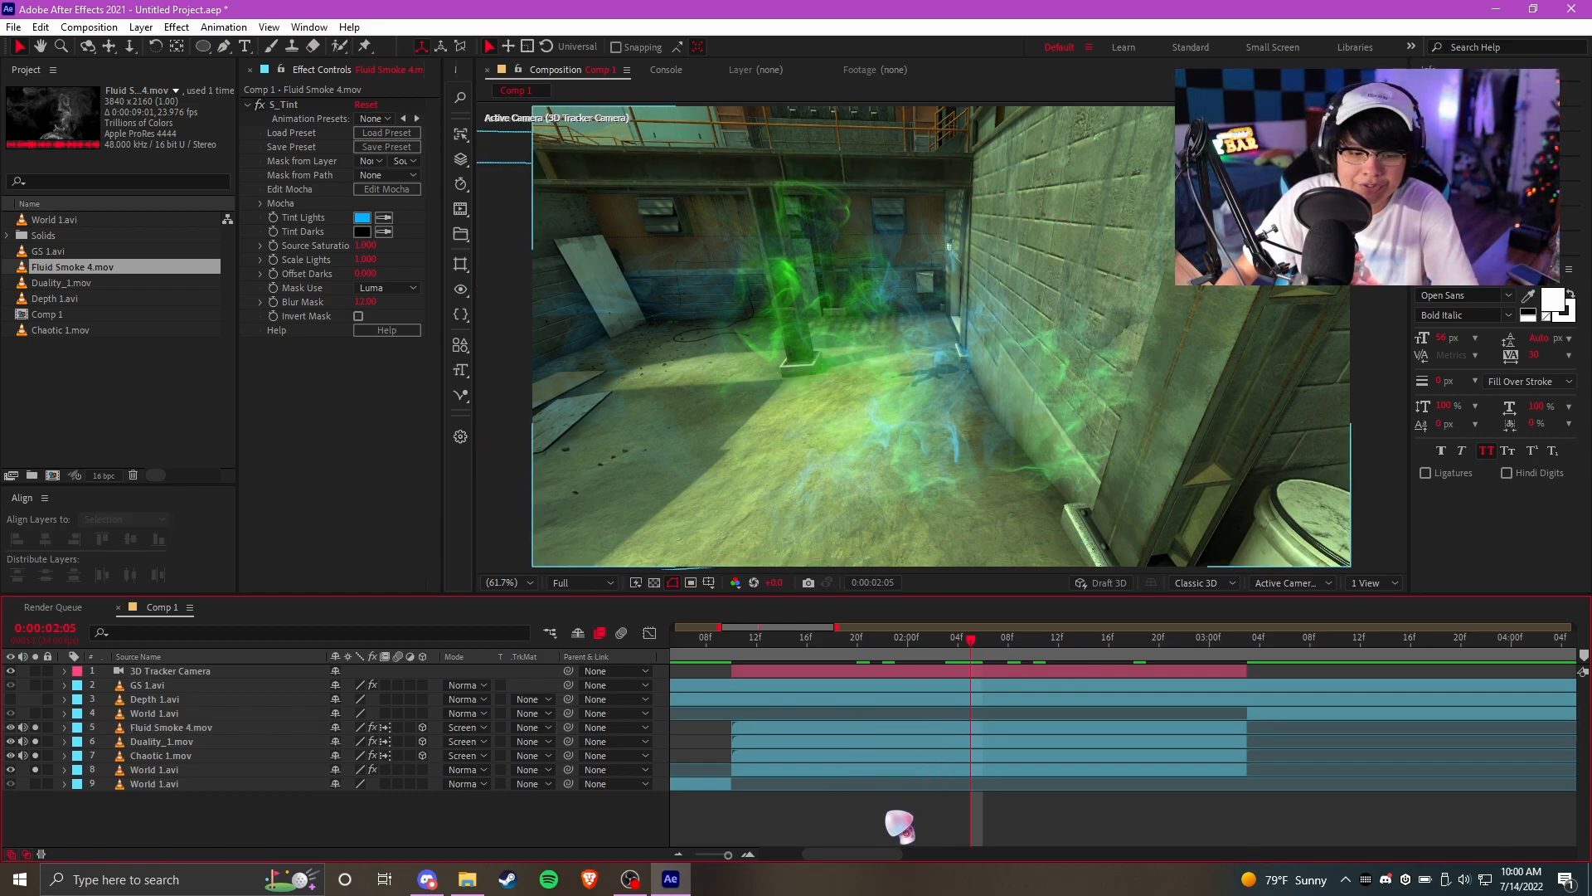
left_click(891, 804)
Create a white point light with Inverse Square Clamped falloff and place it directly below the 3D Tracker Camera layer
right_click(896, 801)
mouse_move(995, 597)
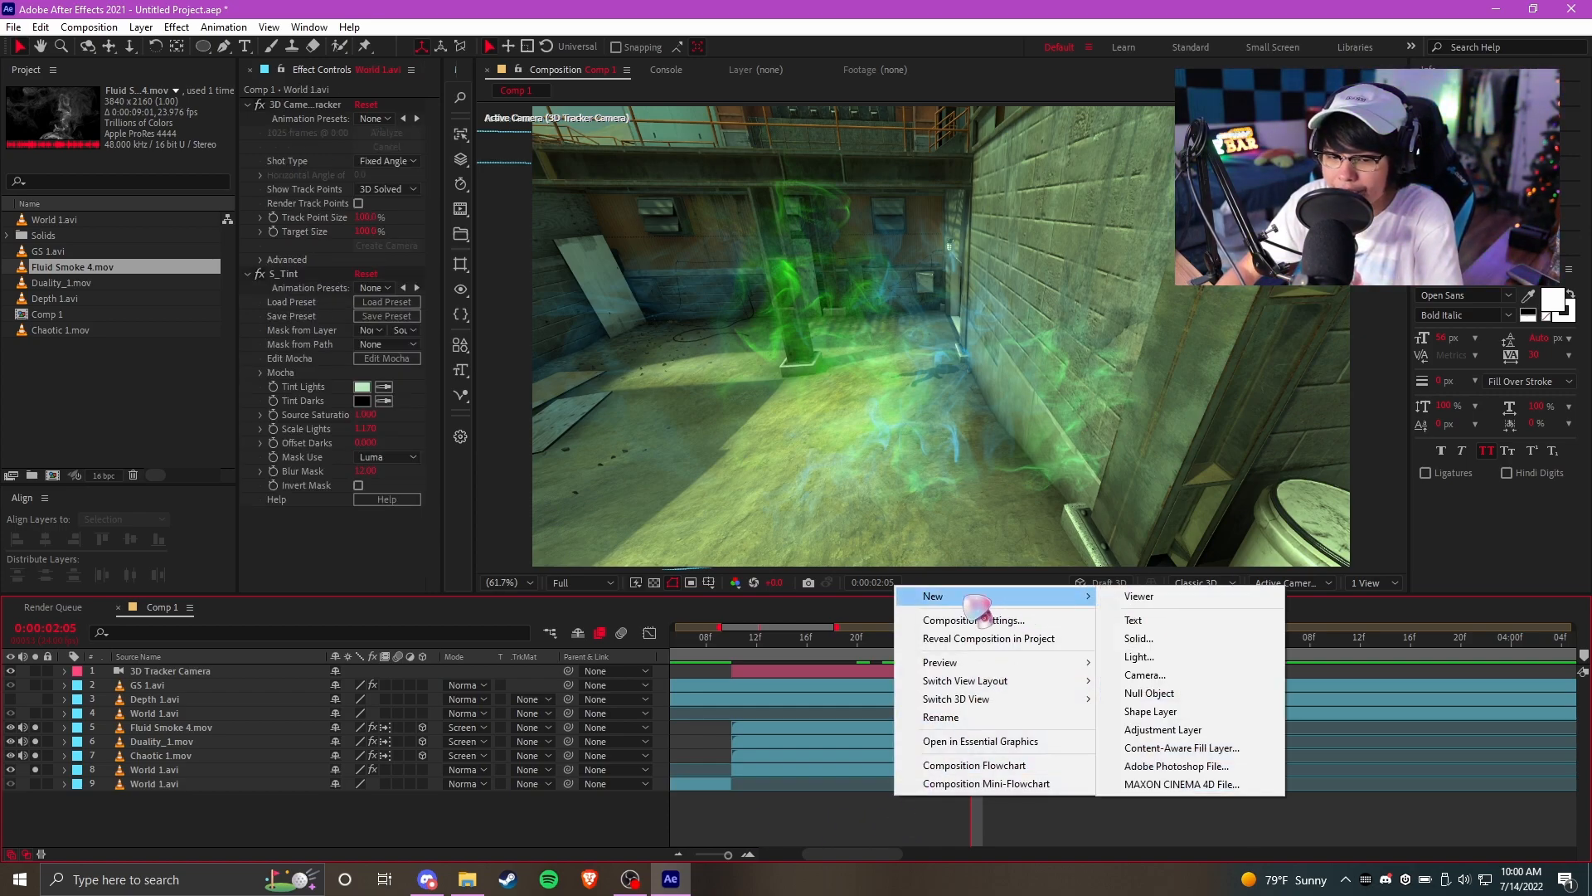
right_click(907, 811)
mouse_move(949, 615)
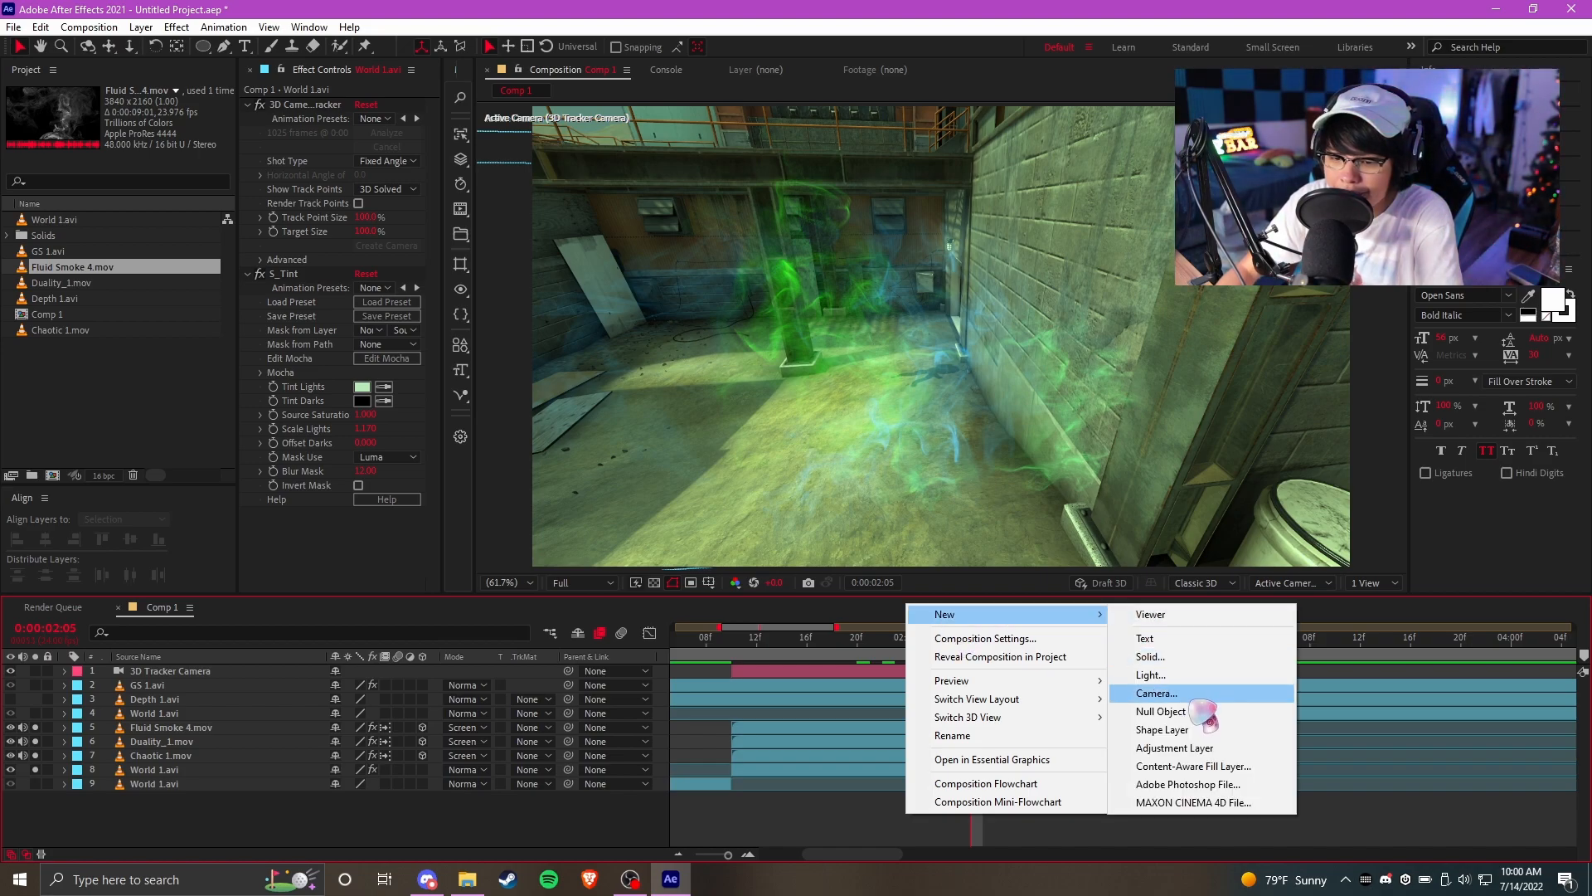
left_click(1202, 674)
left_click(810, 289)
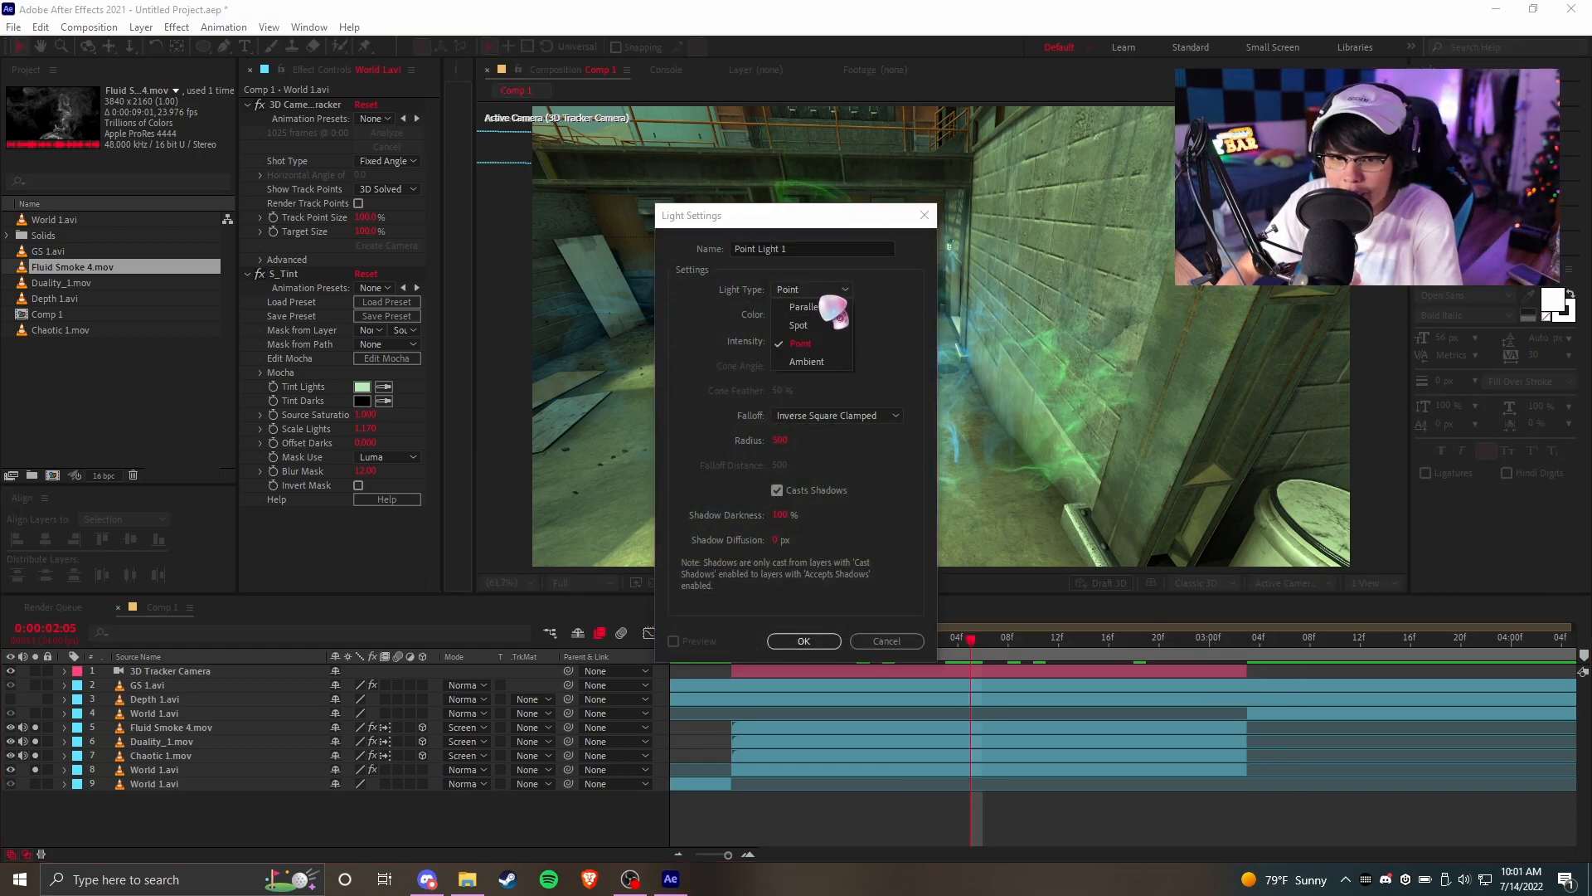
left_click(871, 327)
left_click(838, 287)
left_click(819, 341)
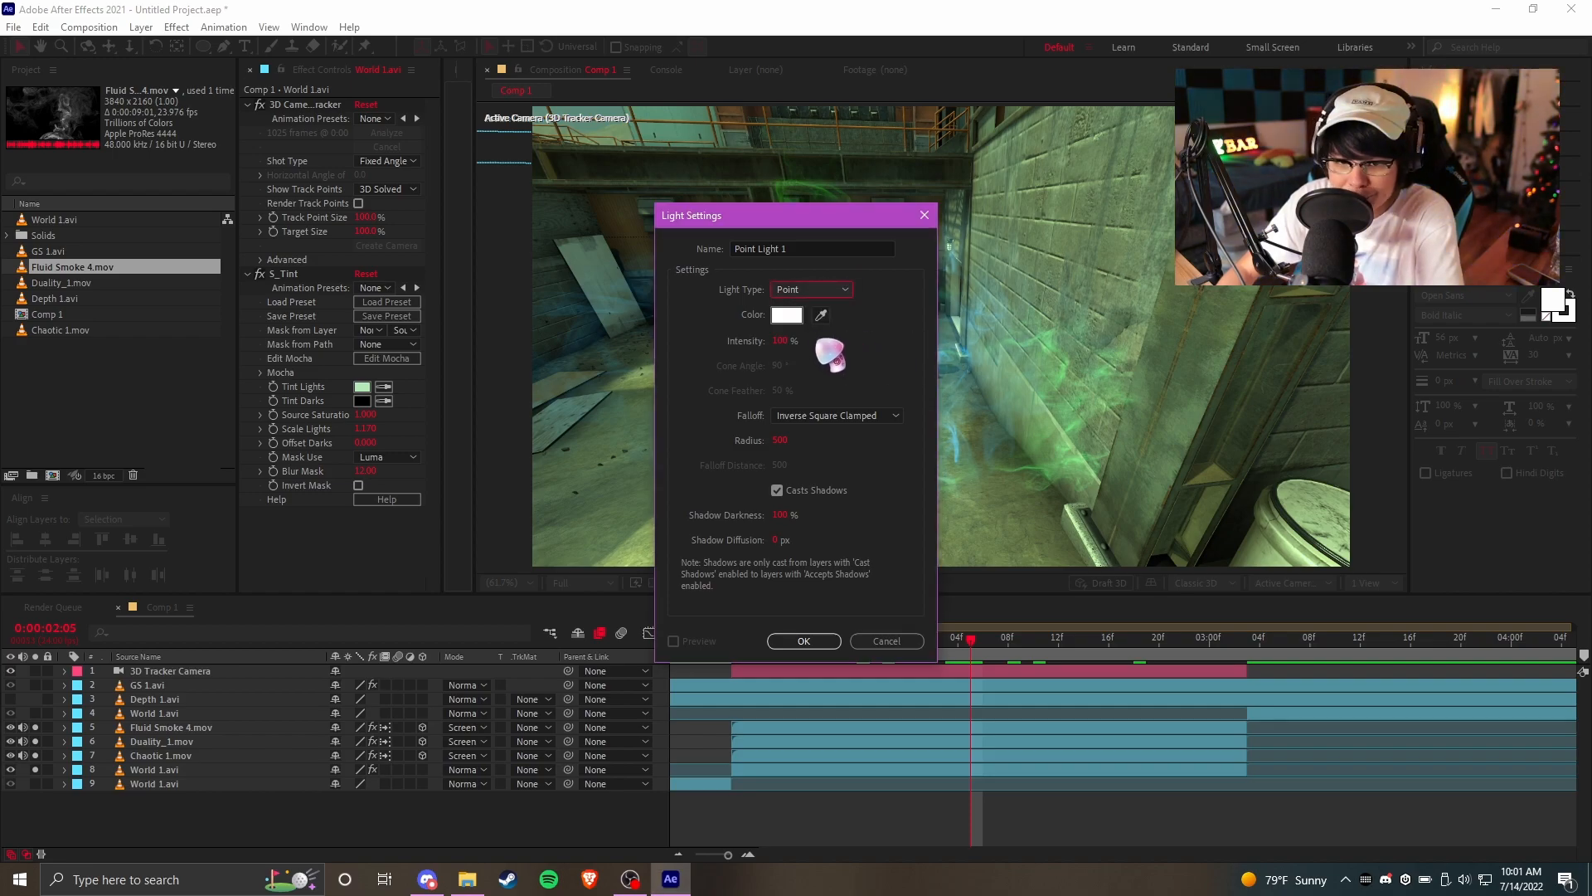
left_click(822, 423)
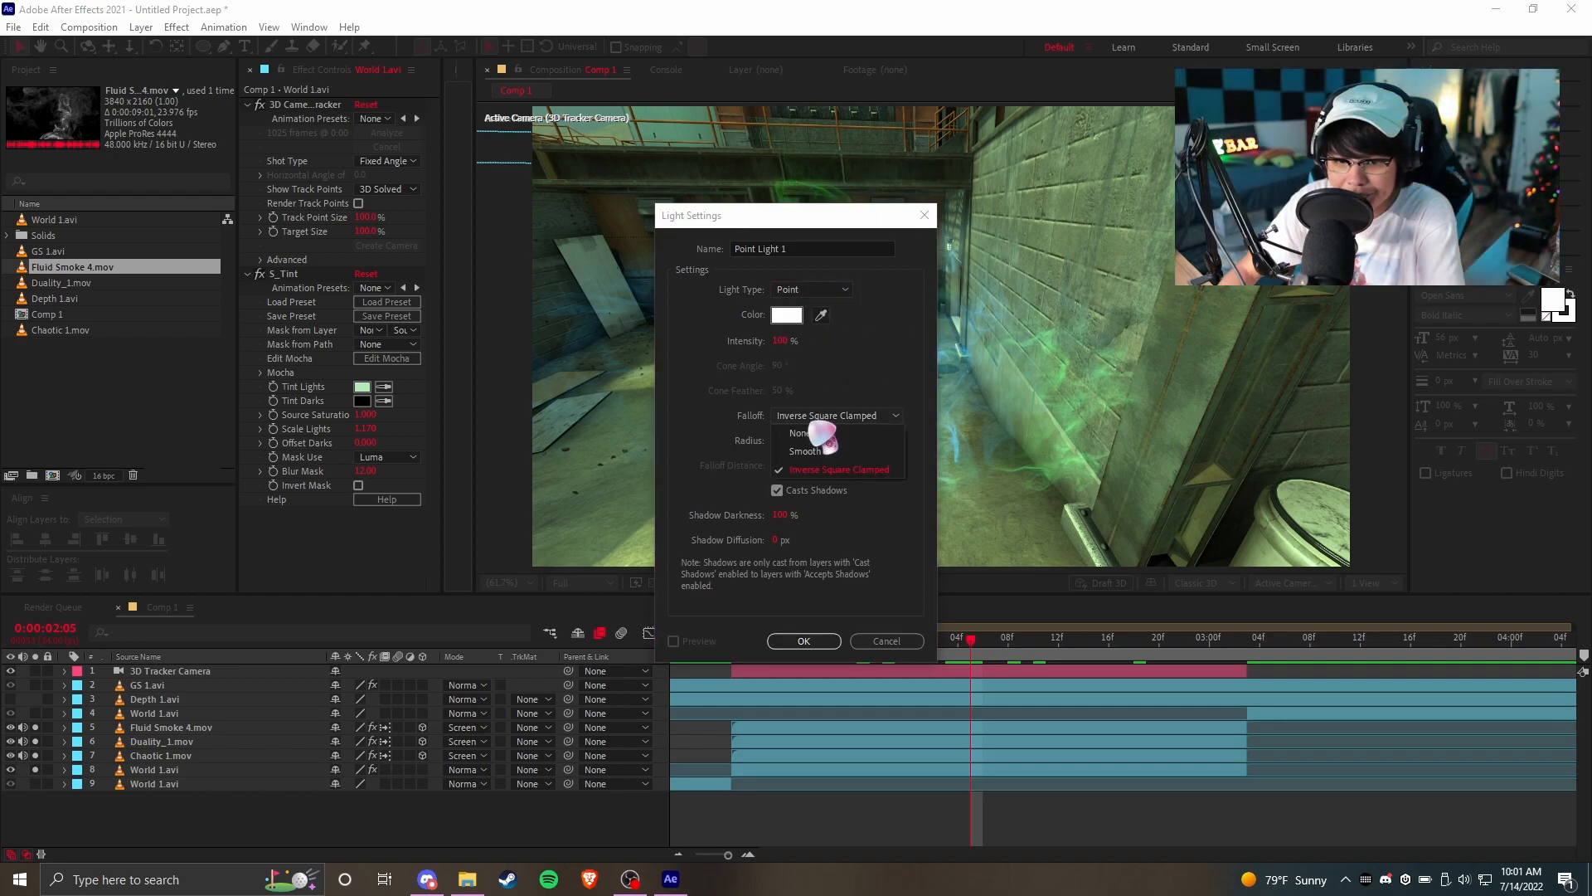
left_click(839, 469)
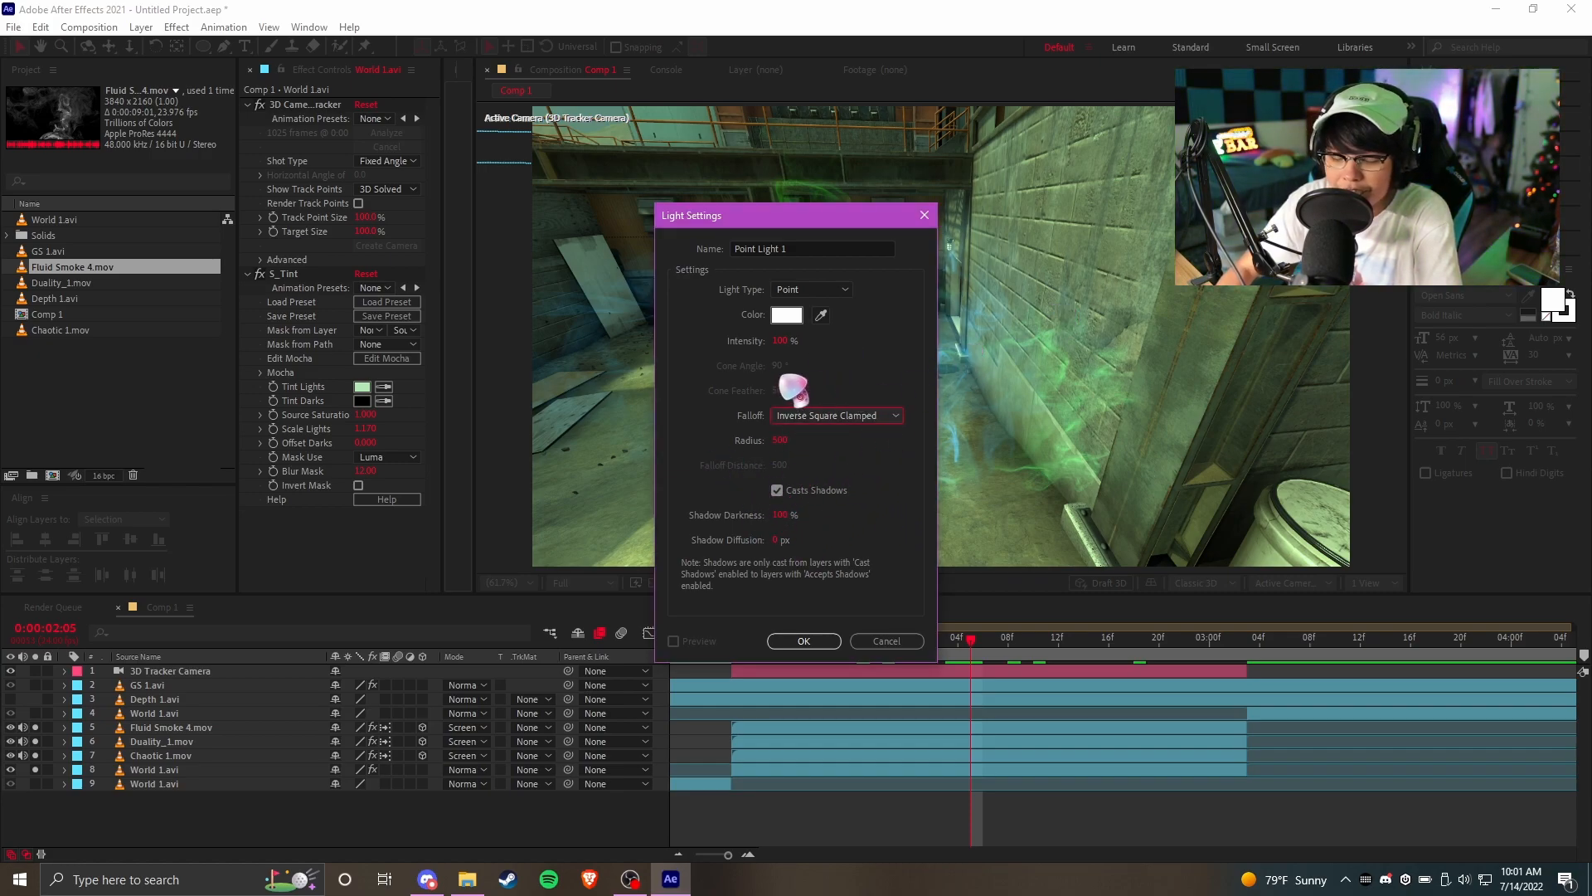
left_click(803, 641)
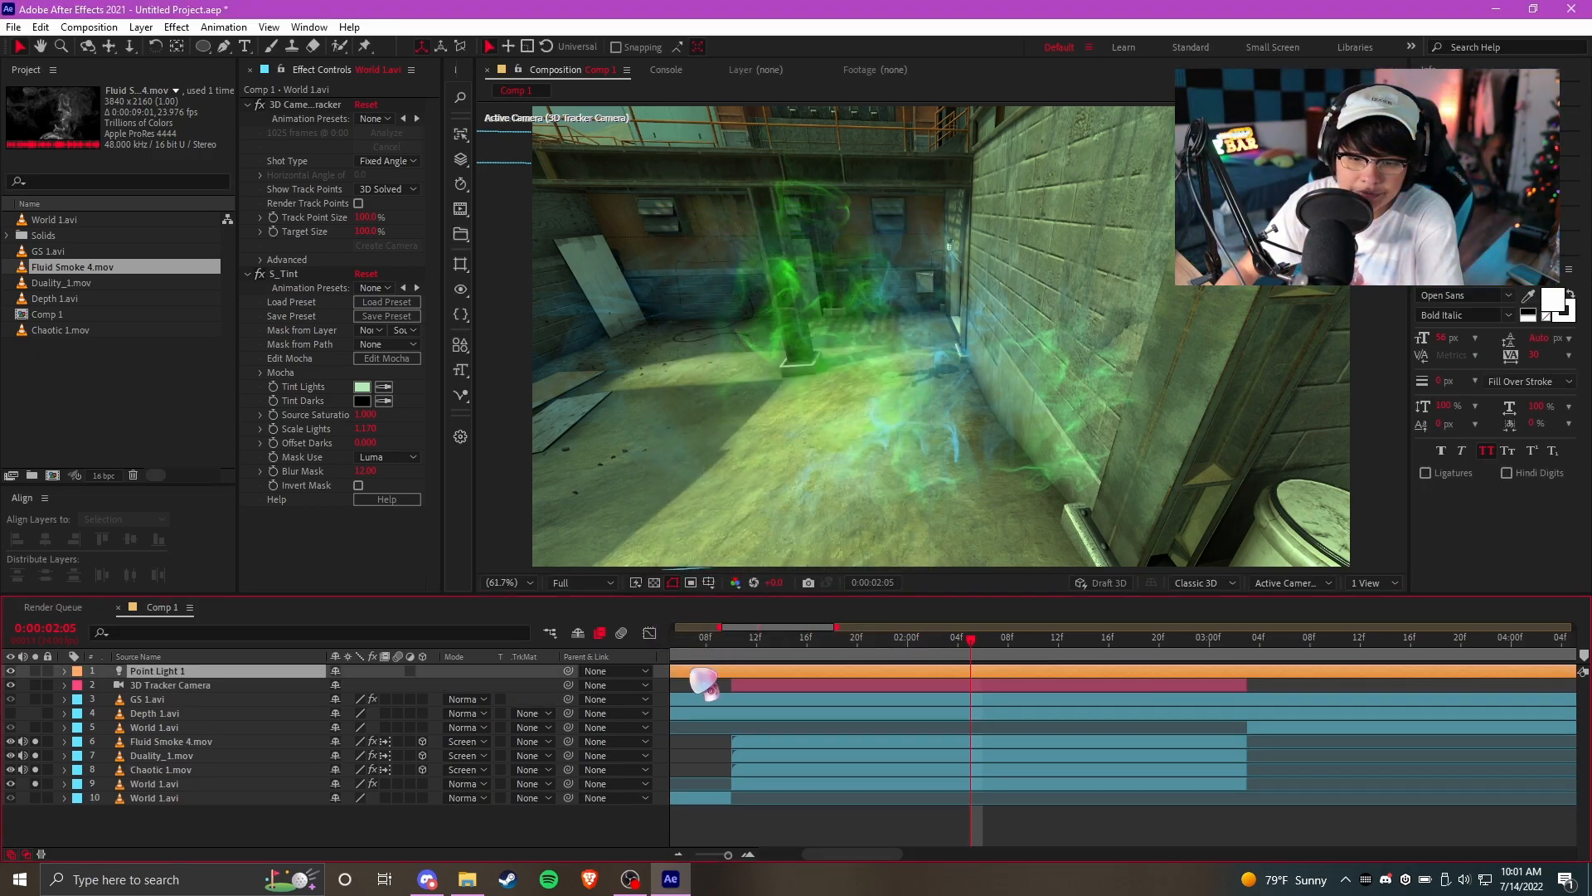
left_click_drag(261, 671, 230, 695)
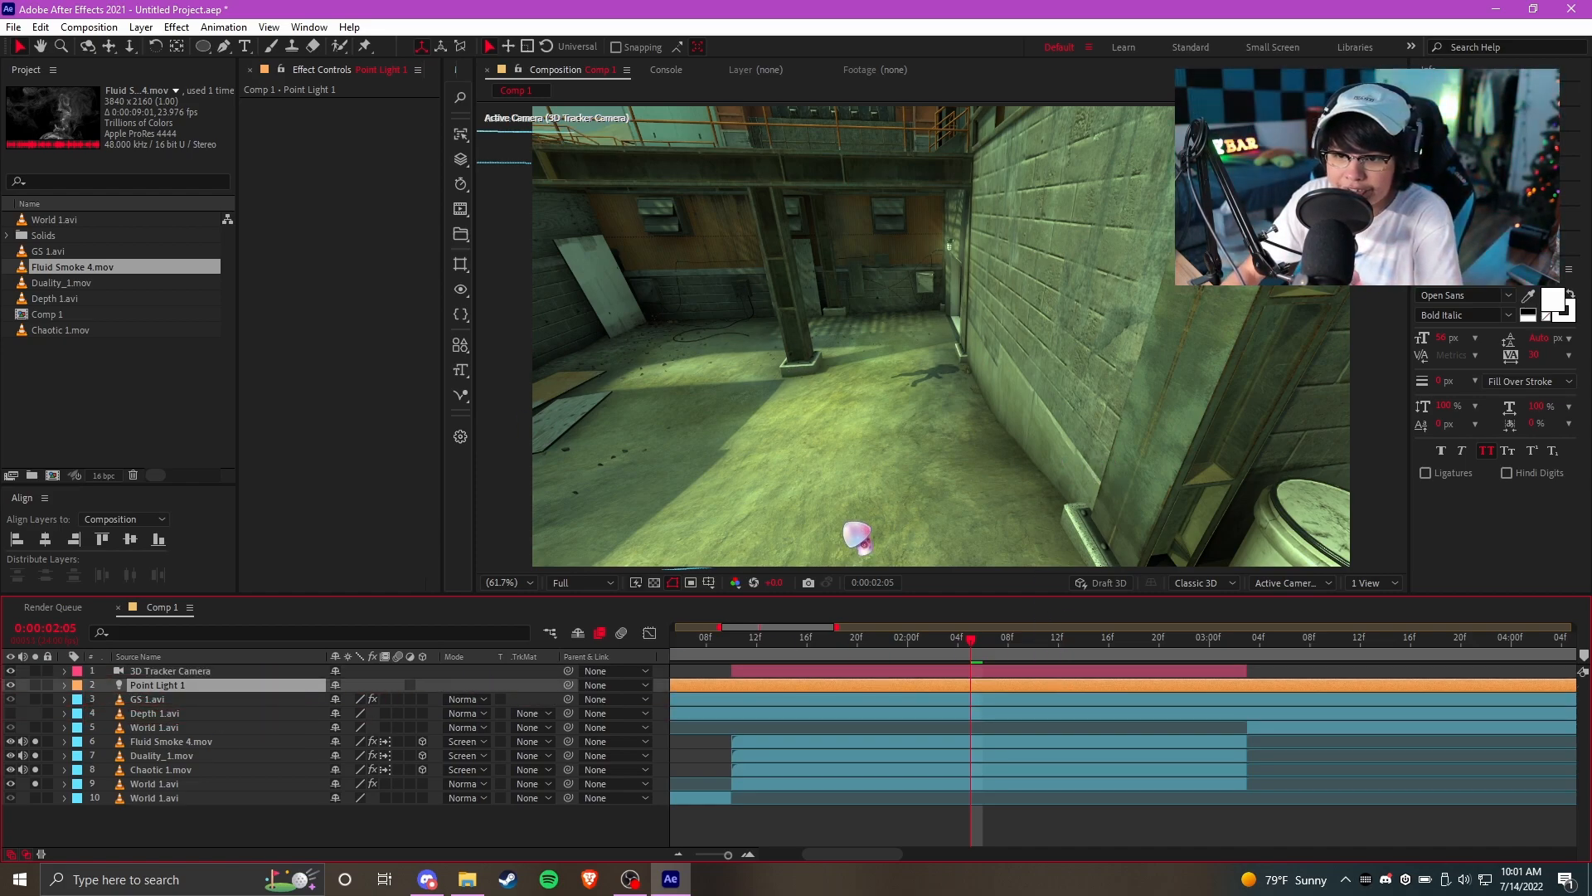
Copy the Position of Duality_1.mov onto Point Light 1
left_click(186, 756)
left_click(170, 783)
left_click(199, 756)
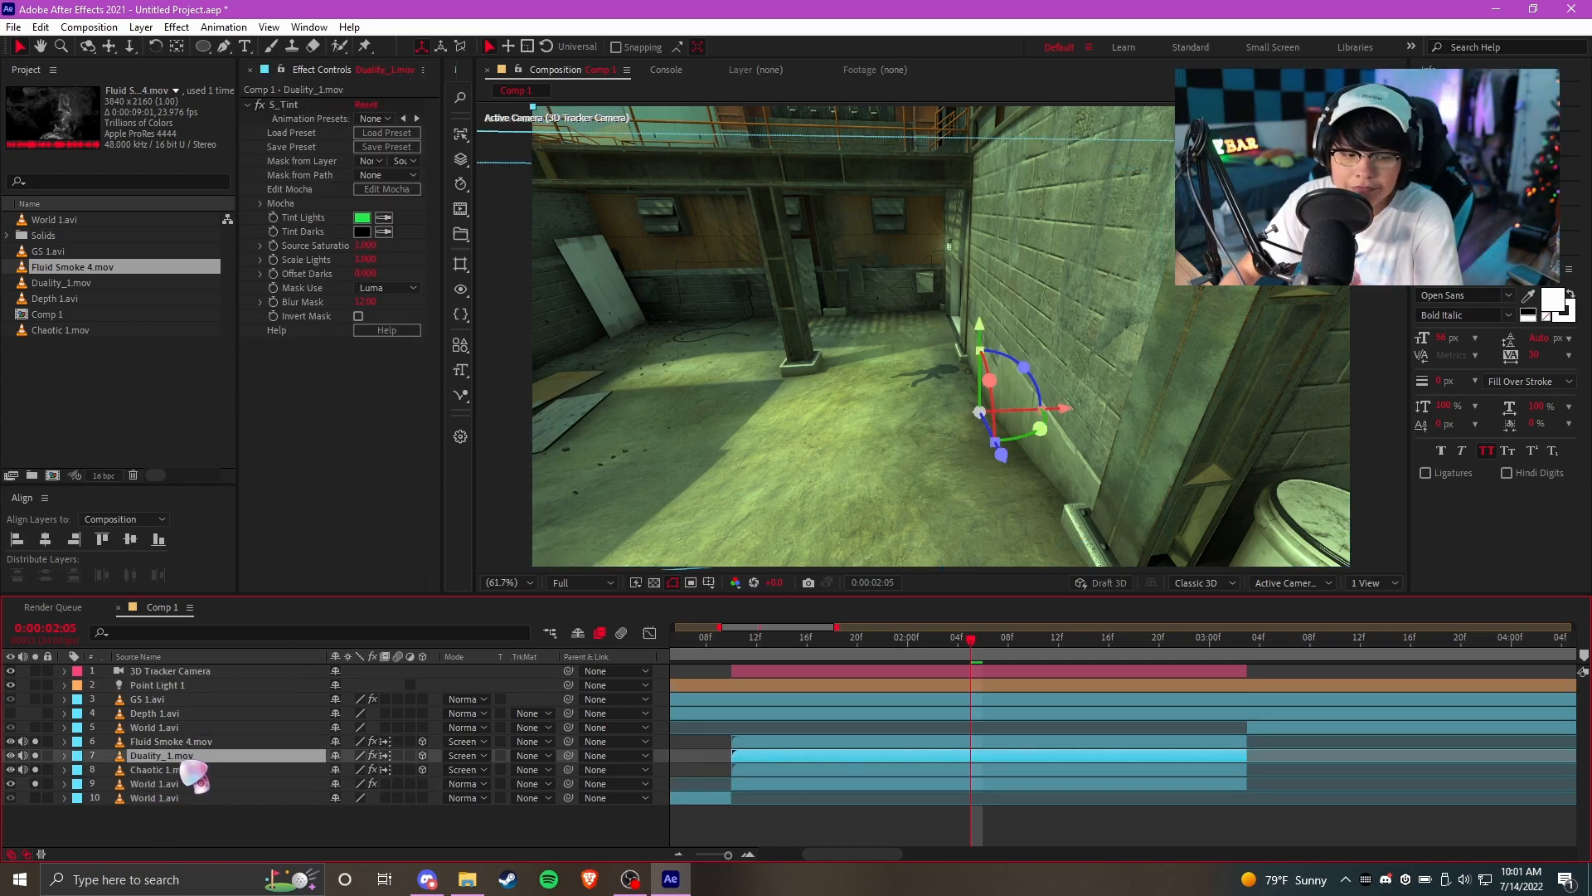
key("p")
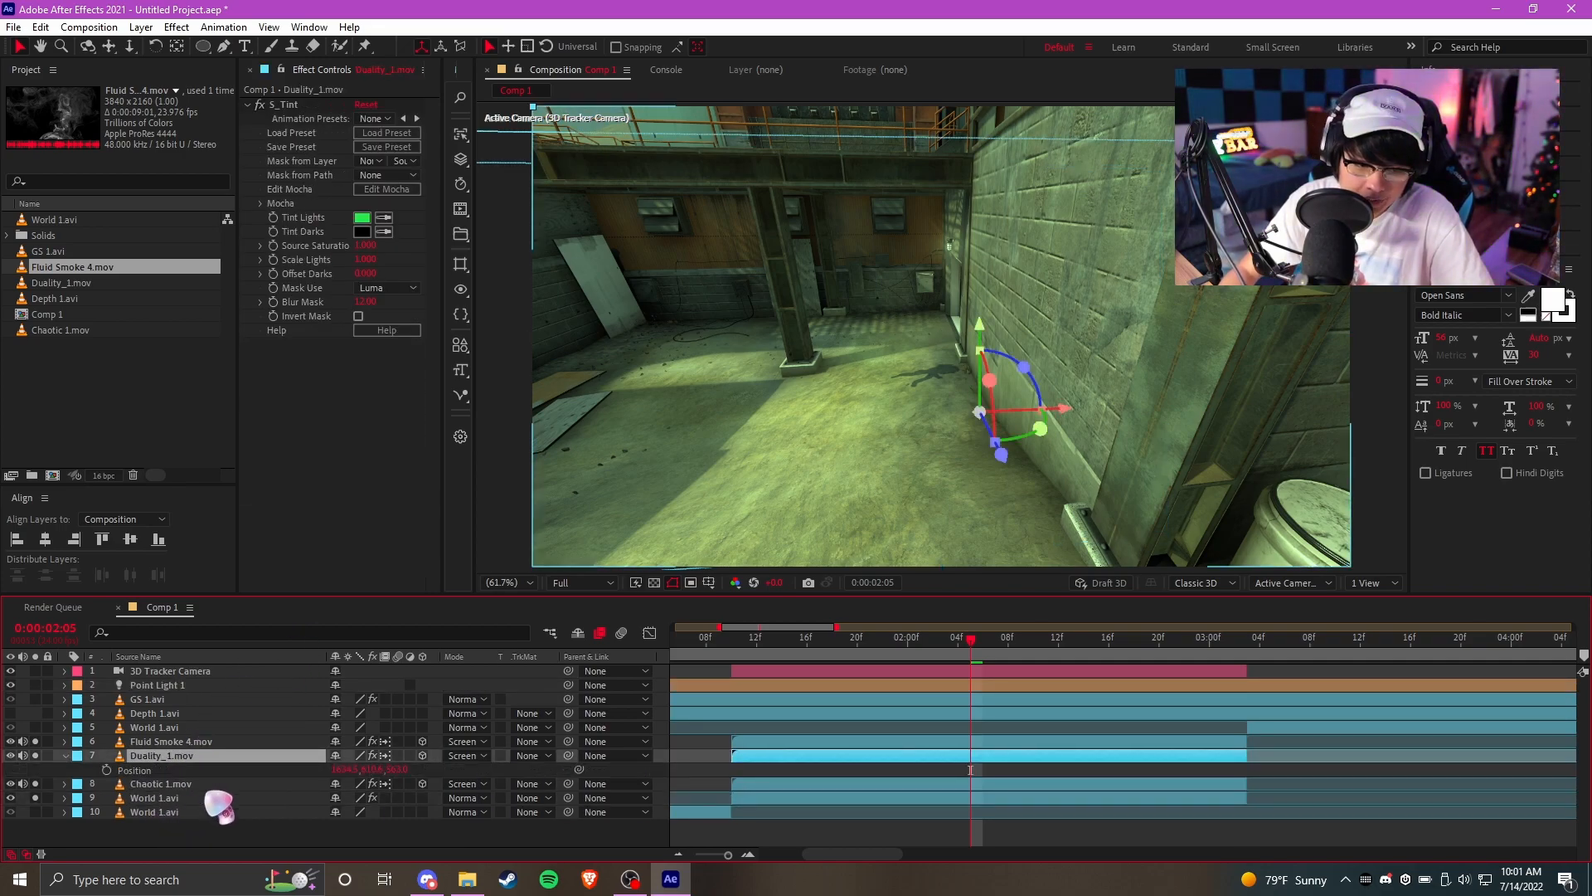
left_click(168, 686)
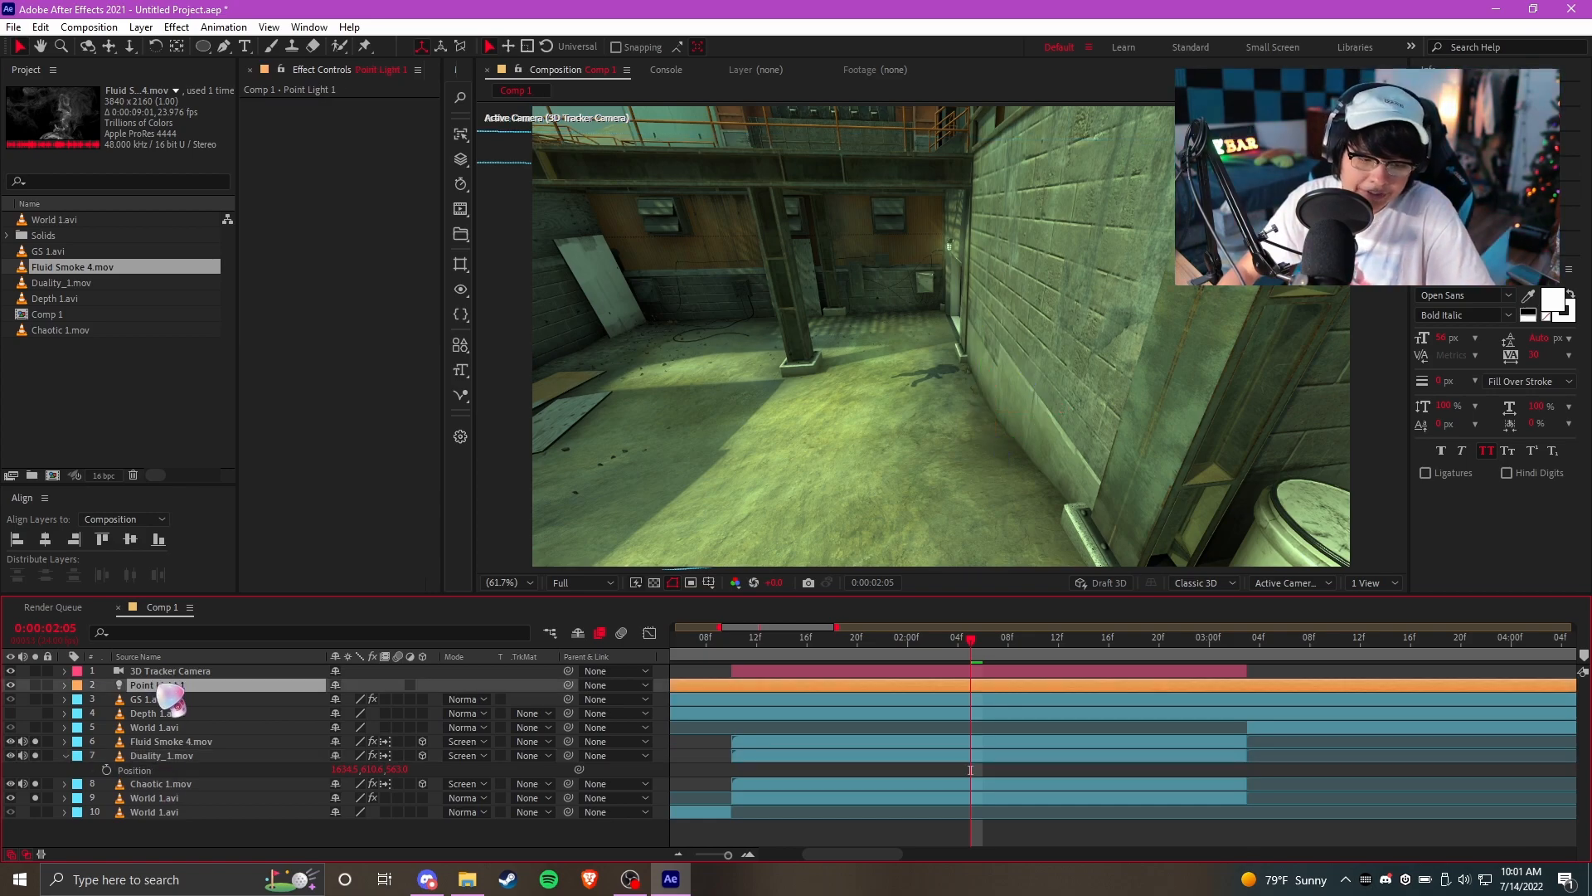
key("p")
left_click(148, 788)
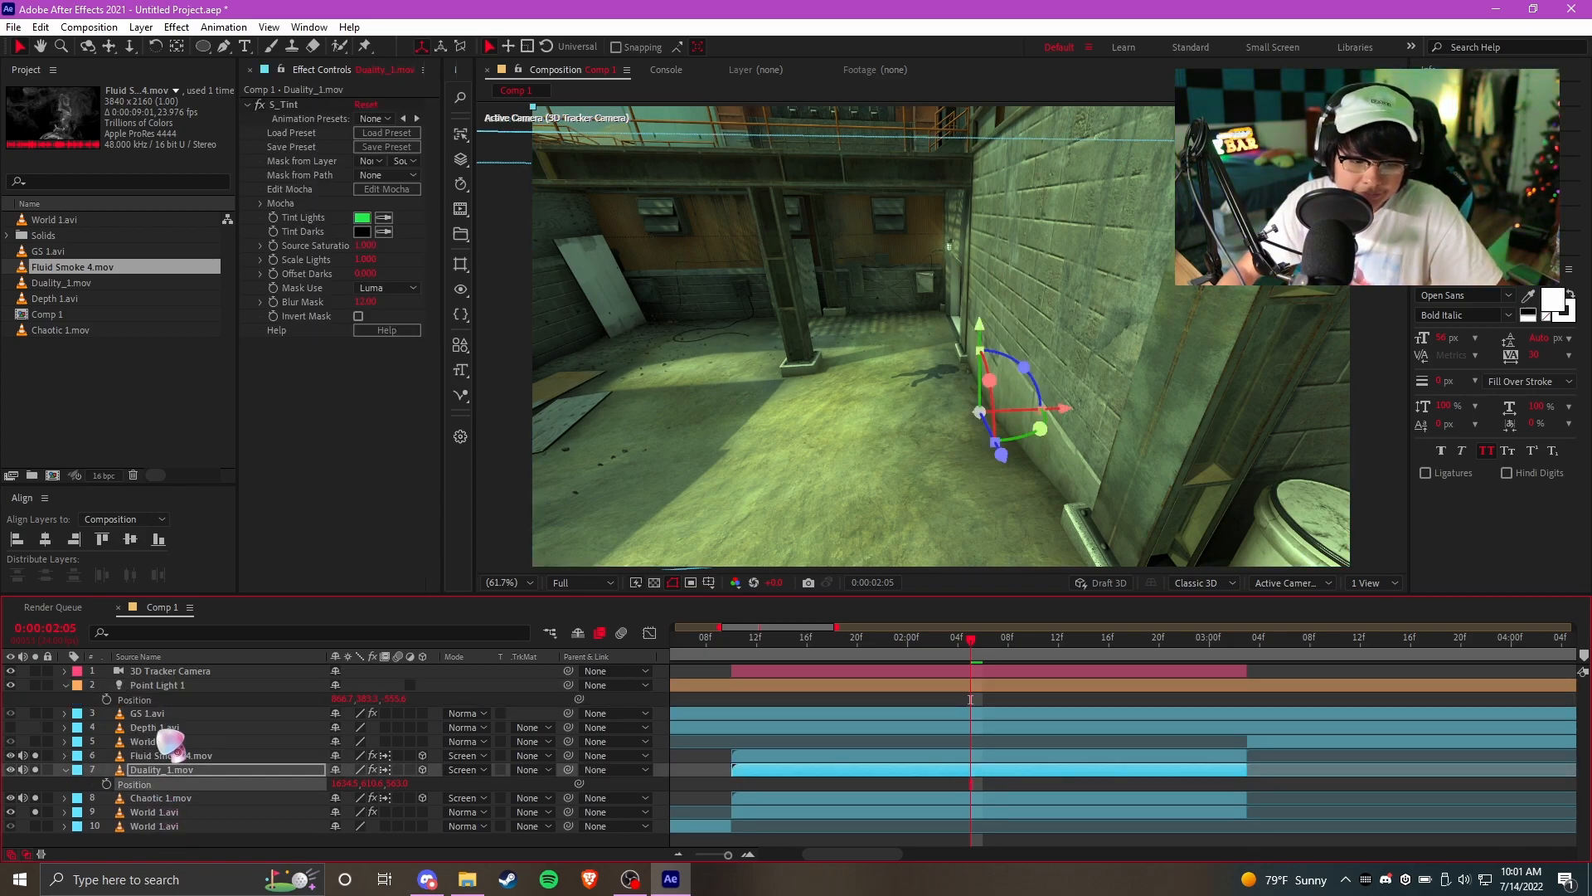
left_click(137, 700)
key("ctrl+v")
Reveal Point Light 1's Light Options and move the light along its X axis away from the brick wall toward the pillar
left_click(1040, 699)
left_click(1065, 685)
left_click(143, 688)
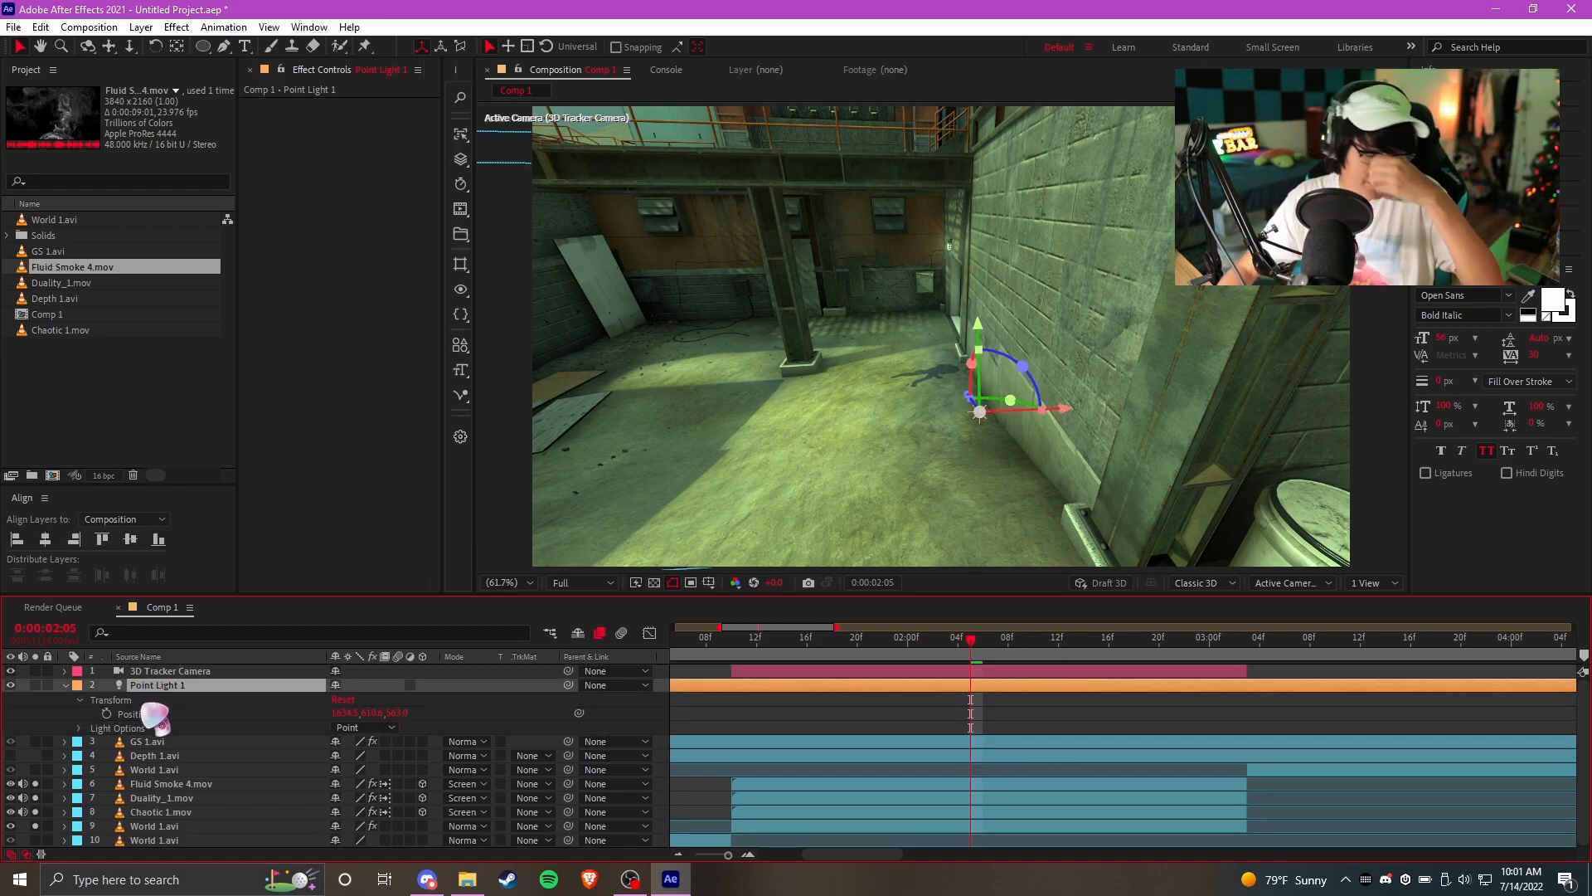
left_click(81, 727)
left_click_drag(1066, 408, 954, 412)
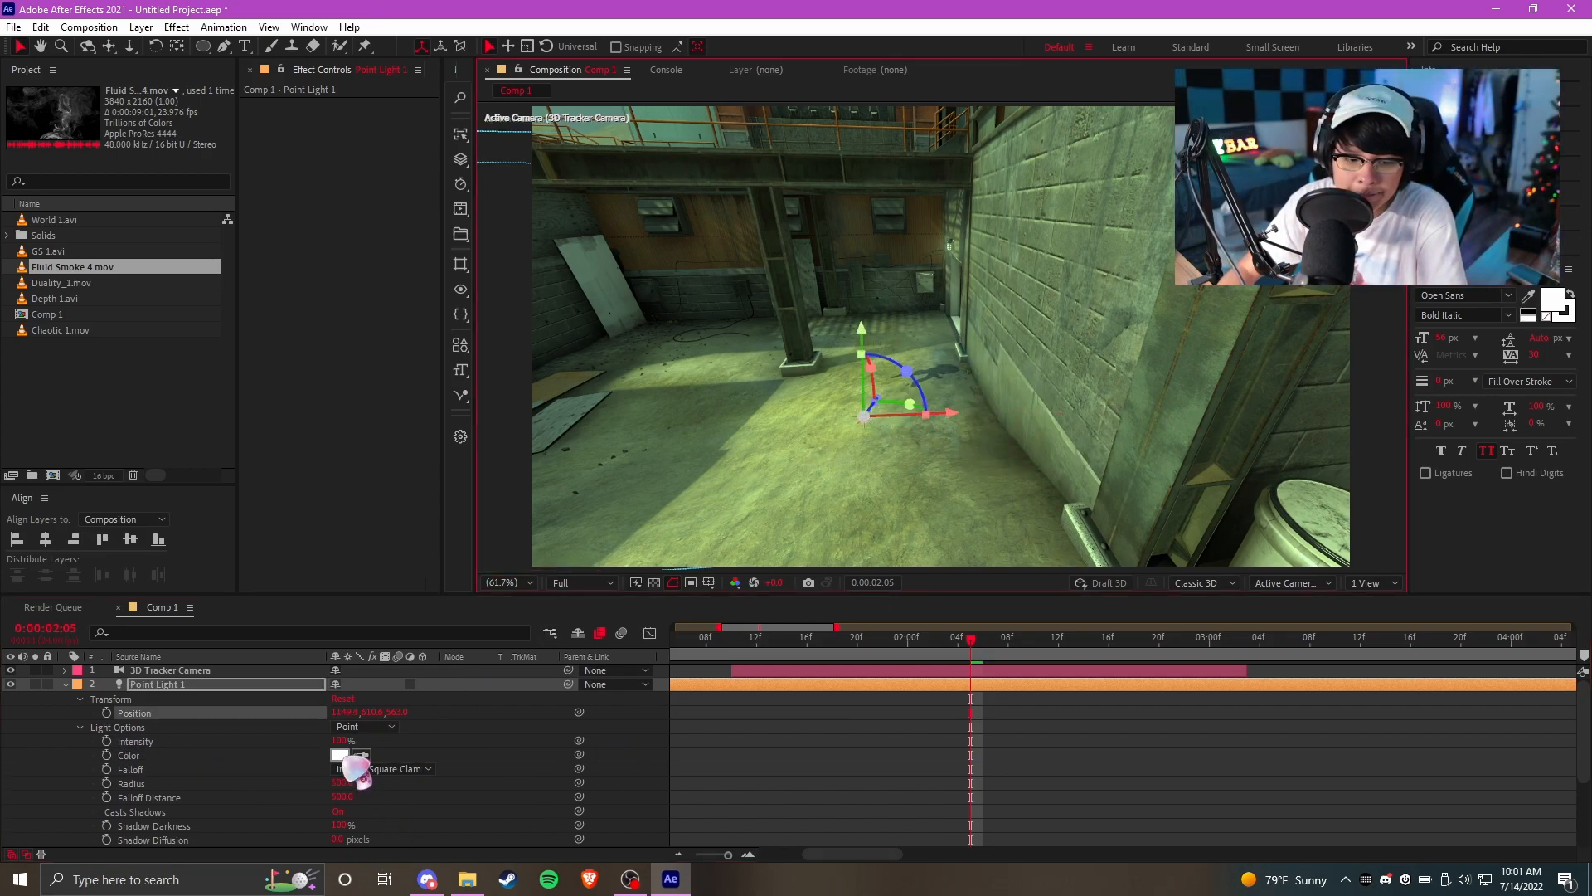
Raise Point Light 1's Intensity to 1053% and its Radius to about 828
left_click_drag(342, 741, 1052, 665)
left_click_drag(341, 783, 611, 764)
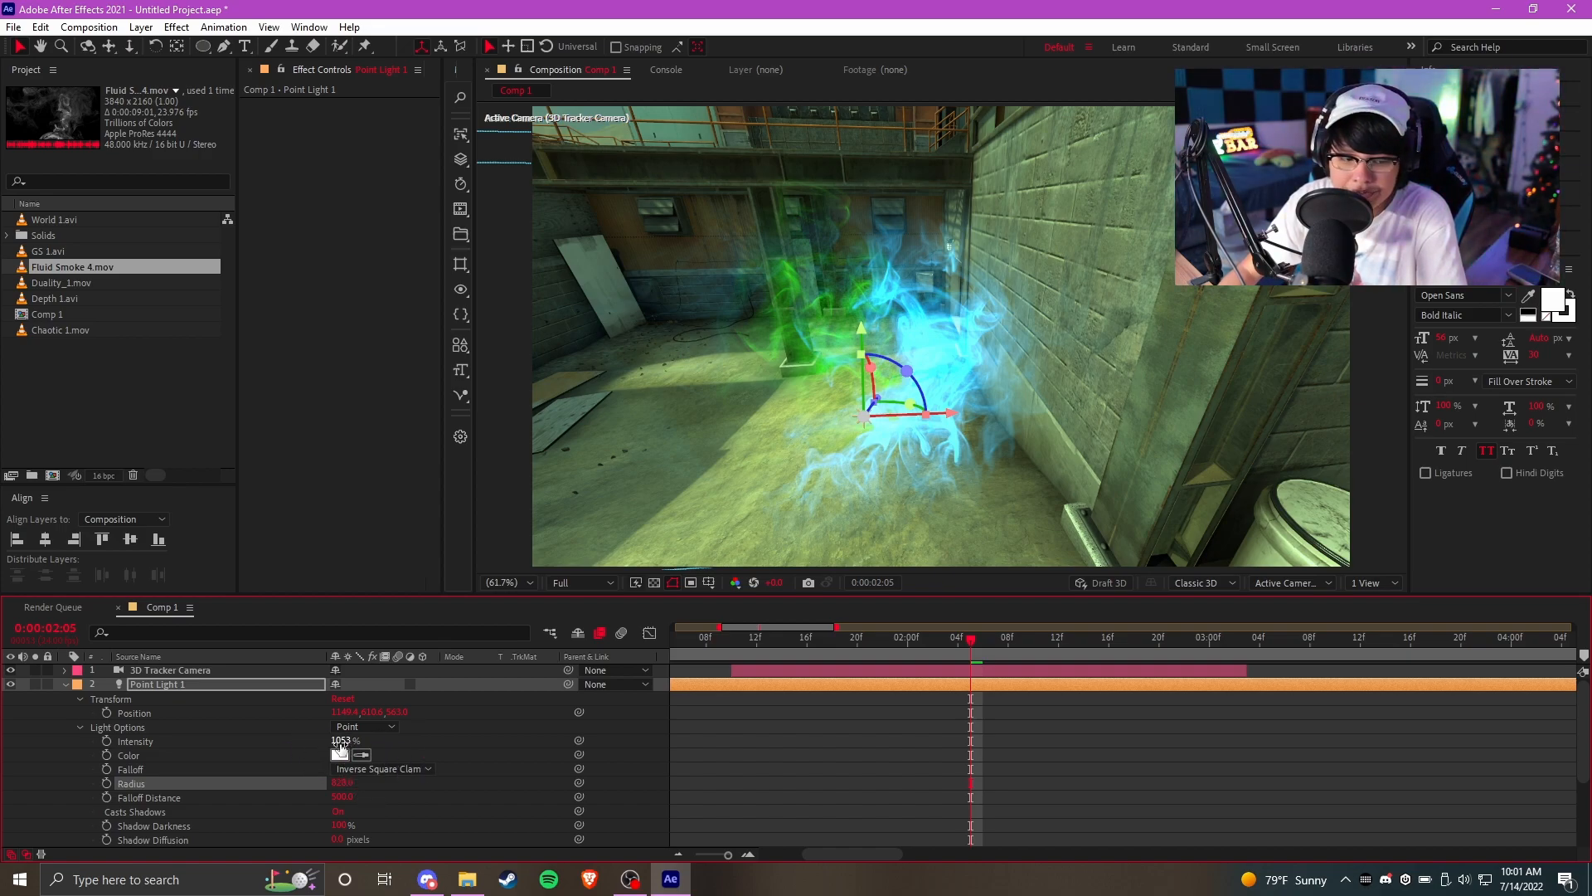
Move Point Light 1 toward the camera near the base of the foreground column and greatly reduce its Intensity
left_click_drag(347, 740, 72, 750)
left_click_drag(866, 413, 1169, 479)
left_click_drag(345, 740, 49, 763)
Change Point Light 1's color to a pale green and lower its Intensity further
left_click(339, 755)
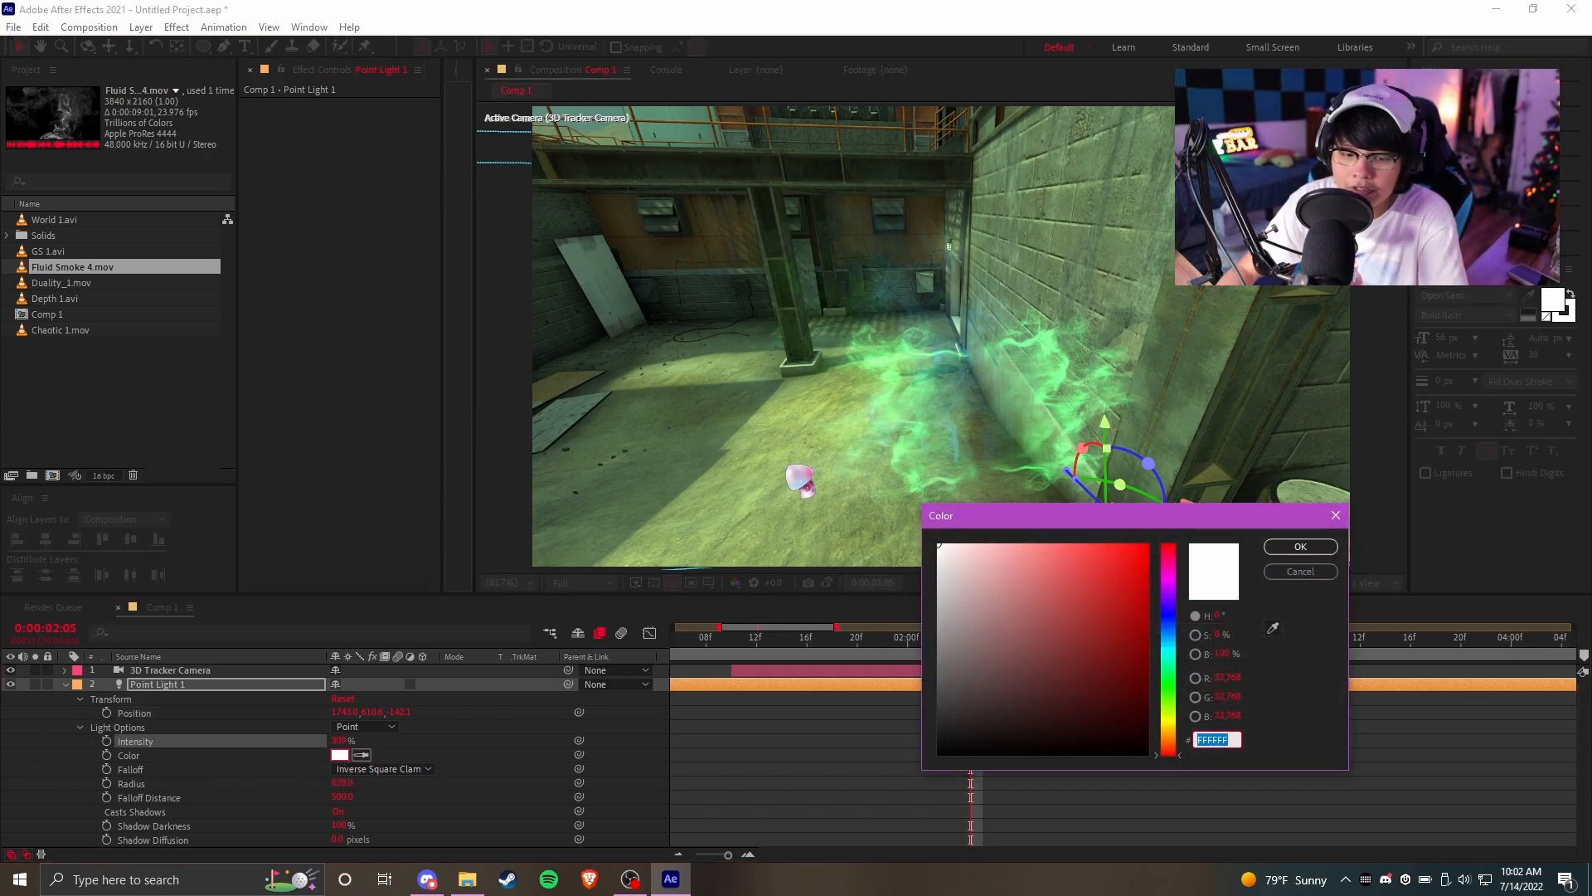
left_click_drag(1066, 658, 1105, 543)
left_click_drag(1167, 622, 1166, 690)
left_click(1281, 546)
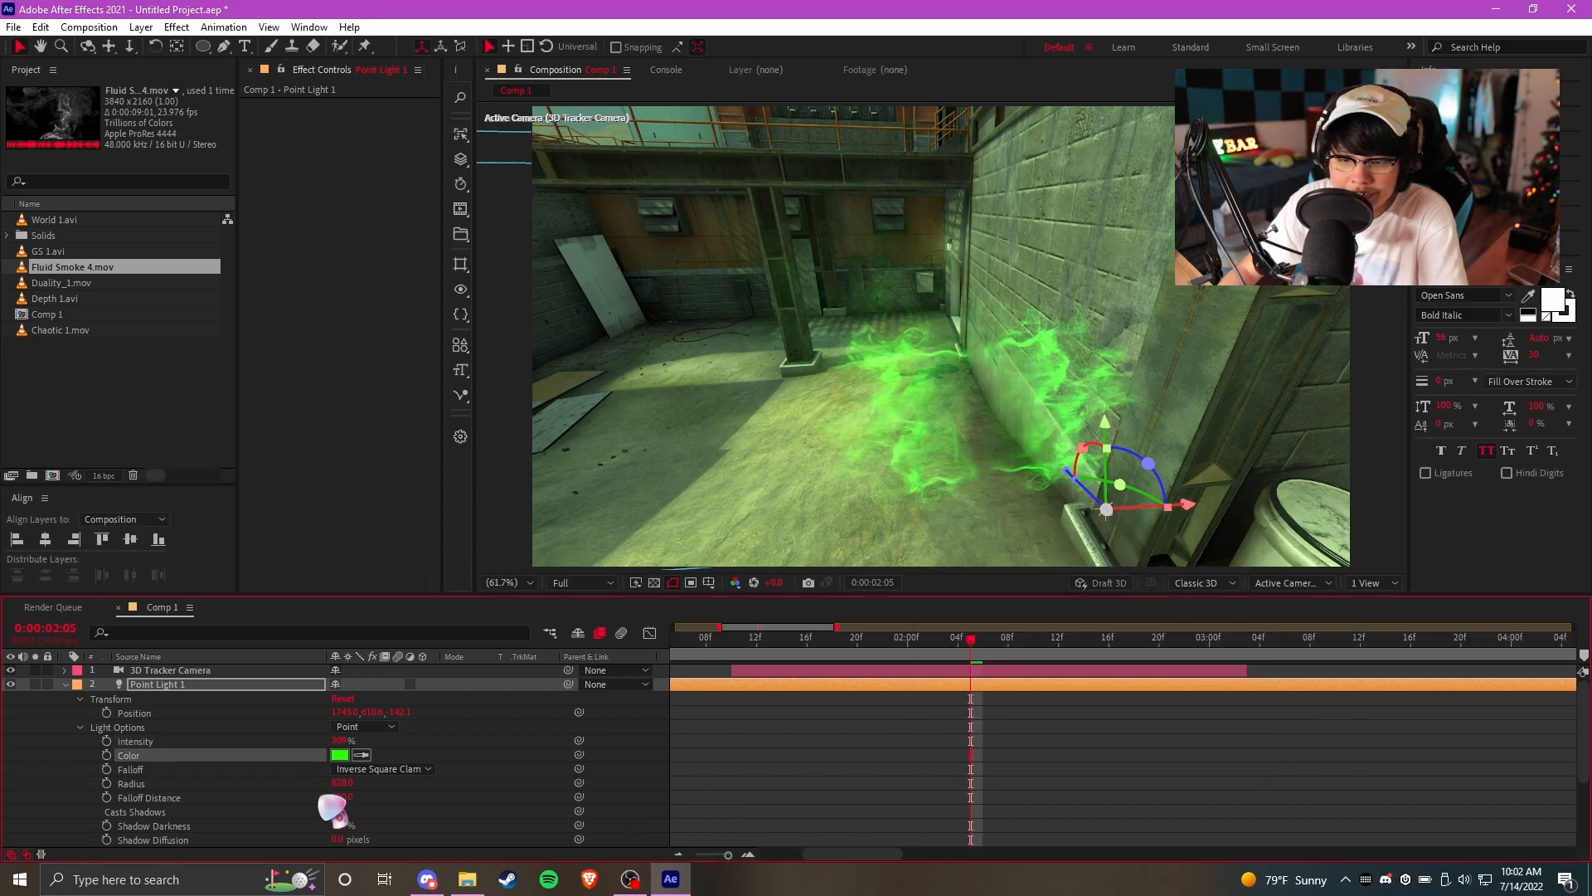
left_click(339, 755)
left_click(1002, 544)
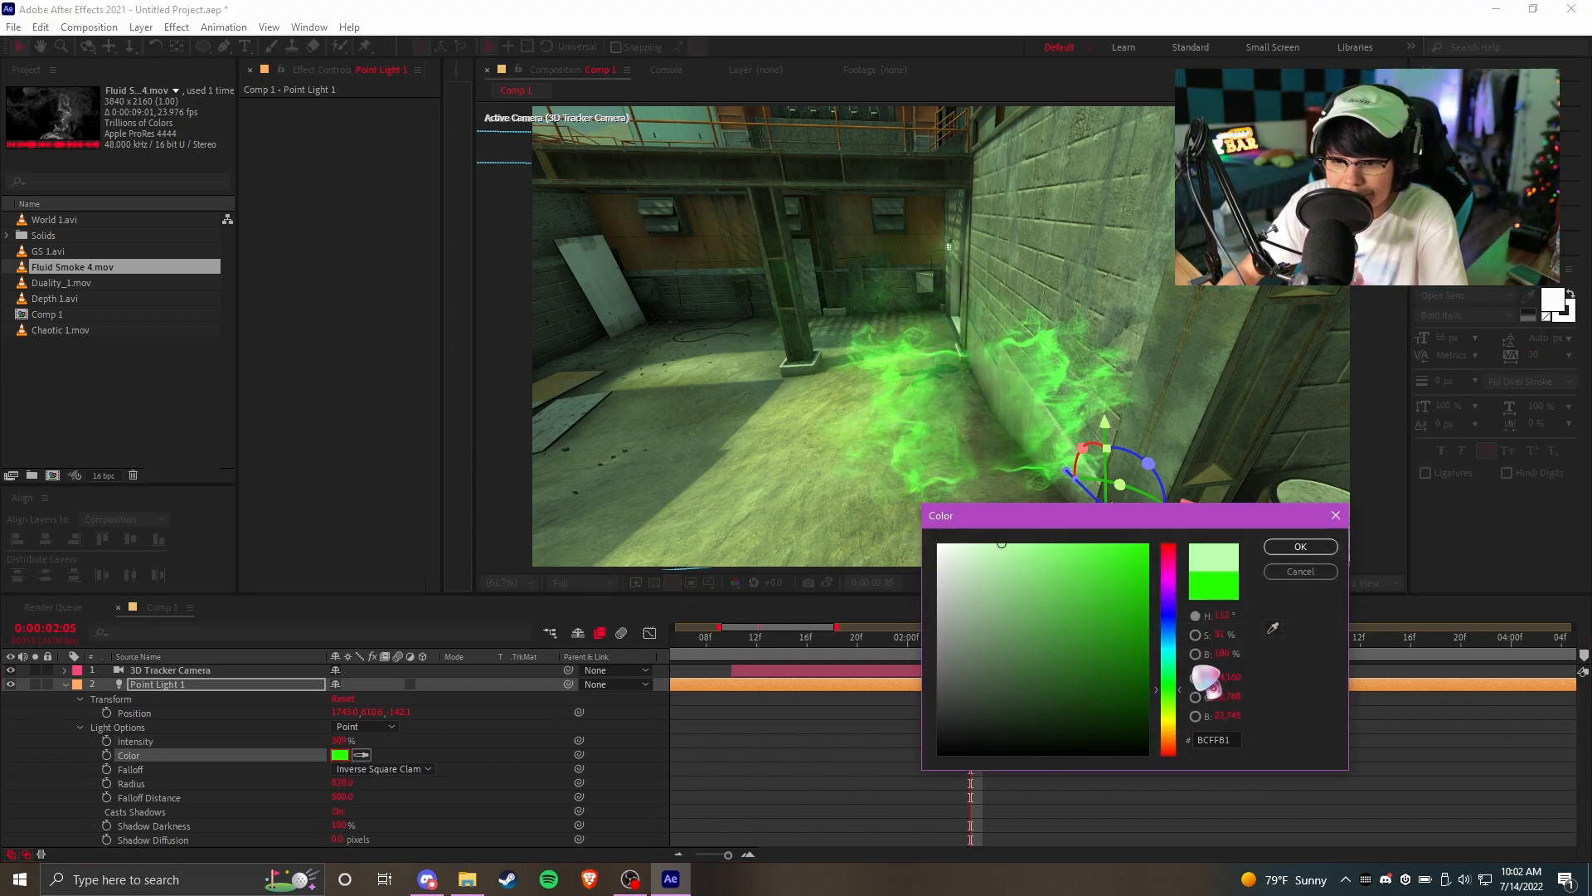
left_click(1298, 547)
left_click_drag(333, 744, 243, 746)
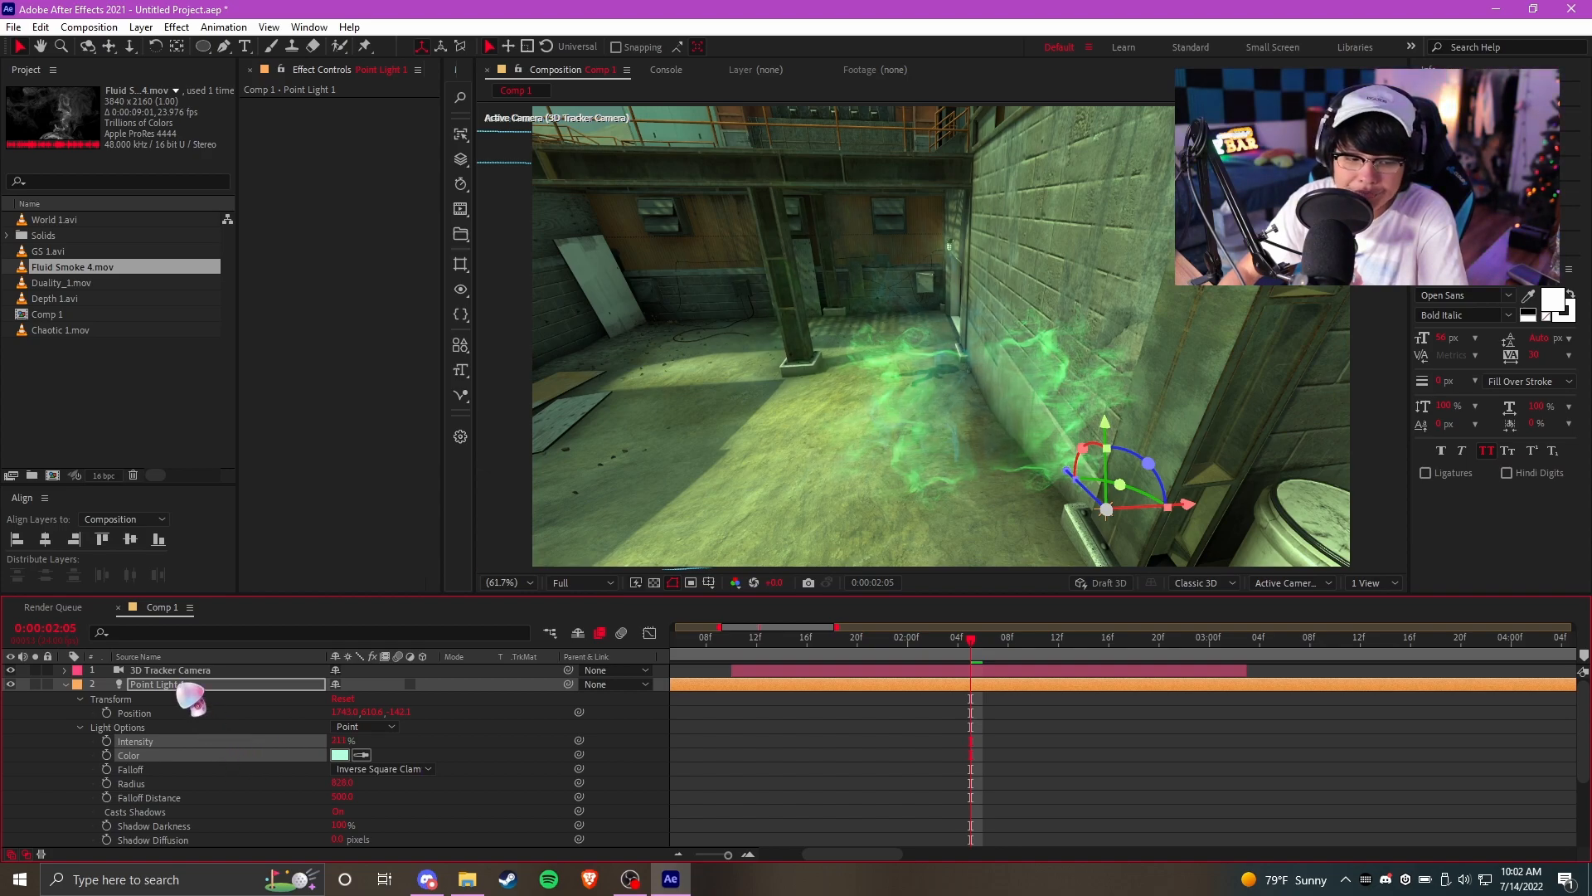
Collapse Point Light 1's properties and duplicate the light
left_click(182, 684)
left_click(66, 684)
key("ctrl+d")
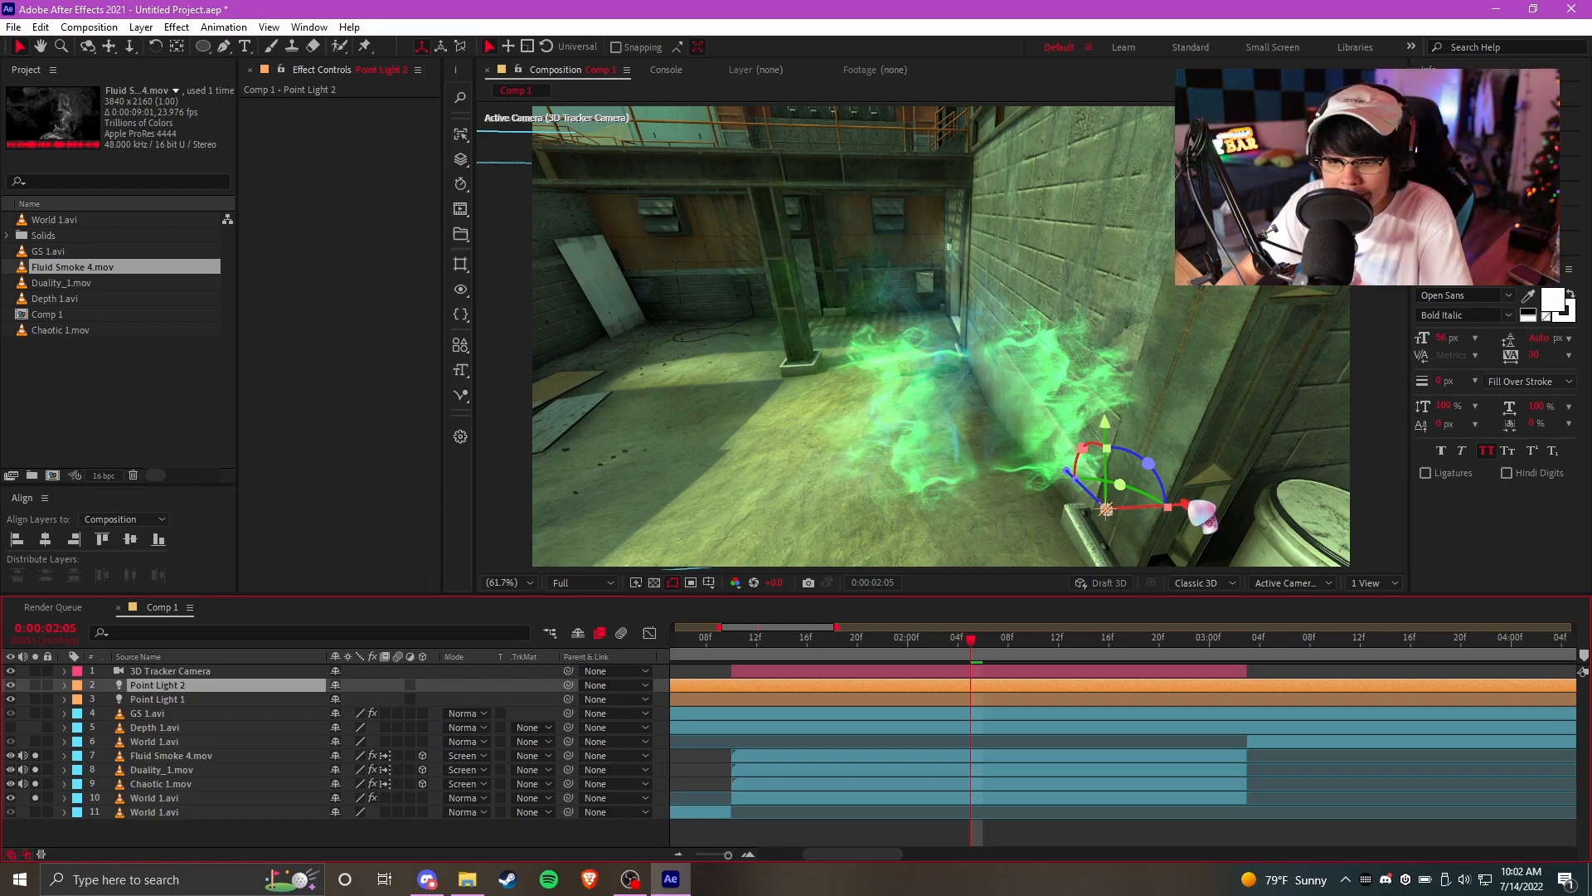
Move Point Light 2 back into the room beside the background column and raise its Intensity to about 960%
left_click_drag(1142, 524, 850, 355)
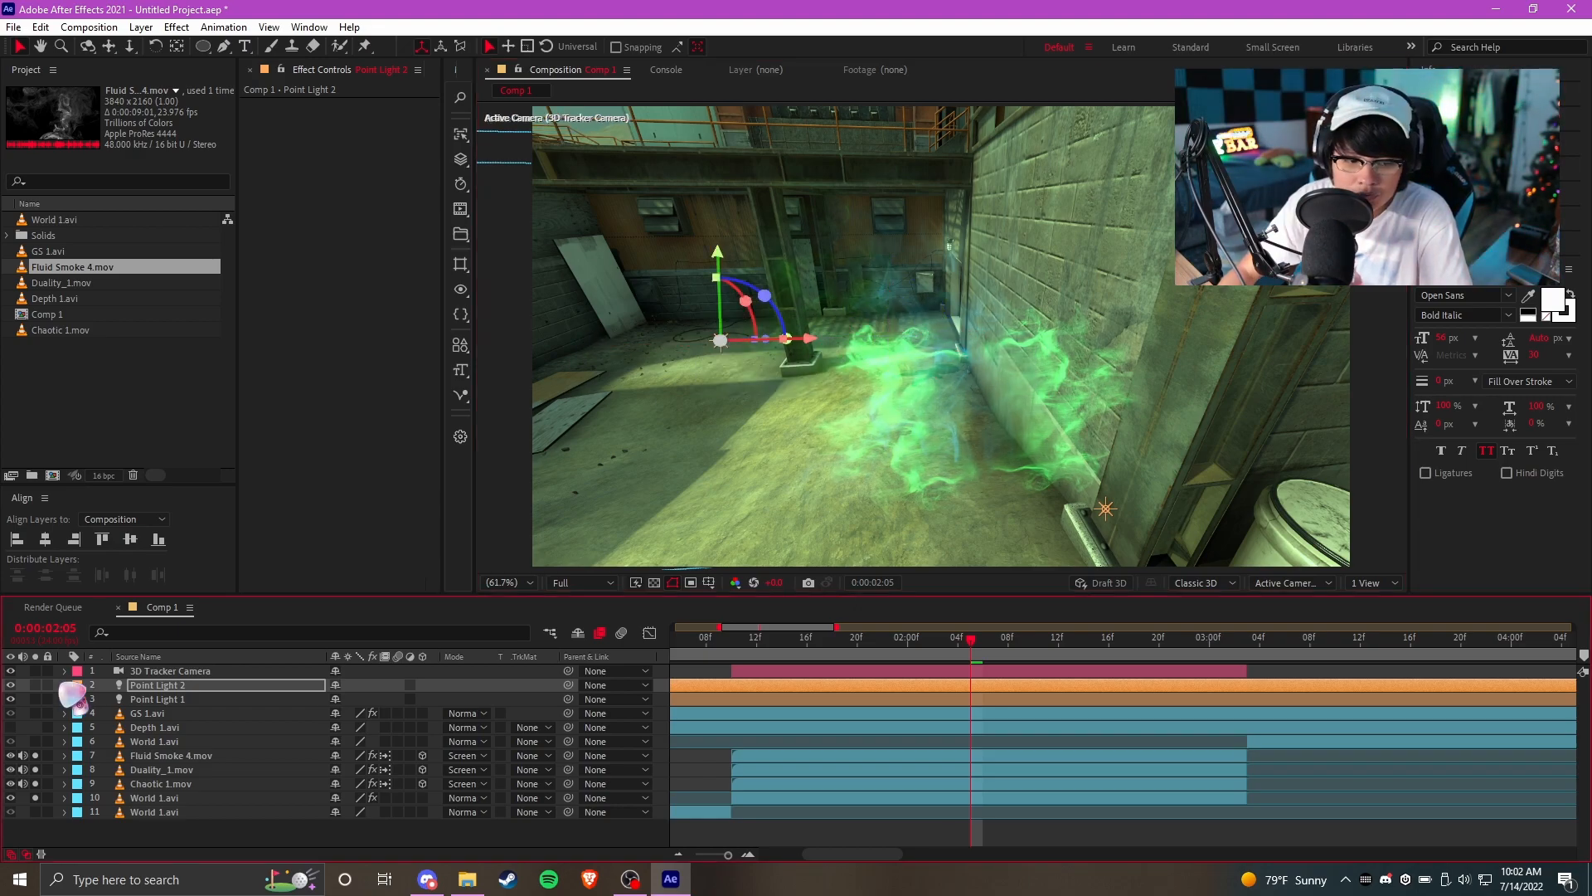
left_click(65, 685)
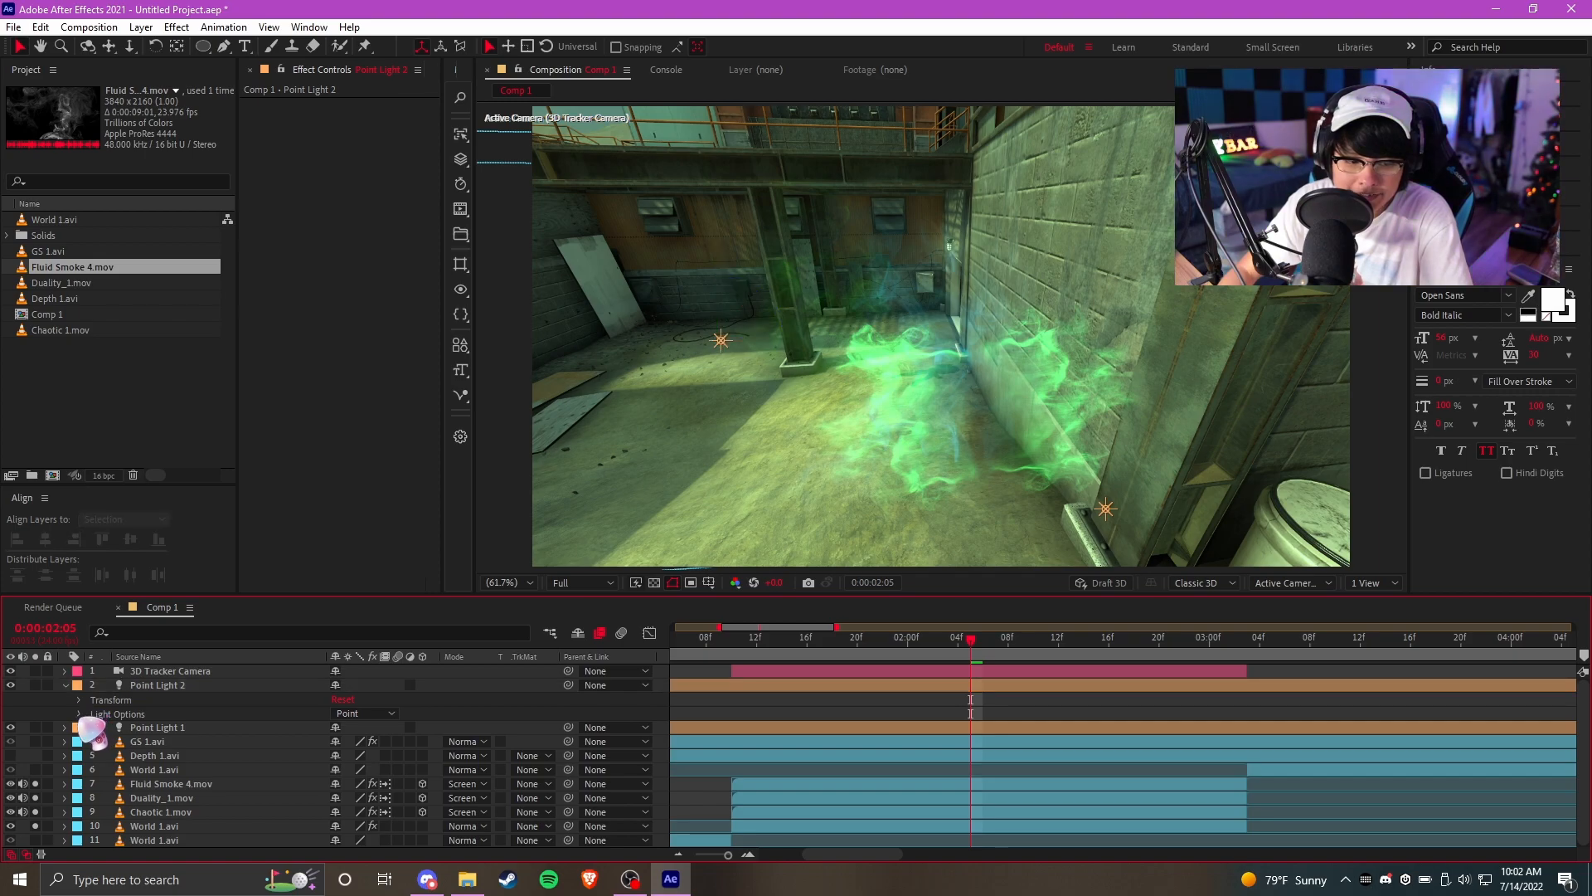
left_click(79, 714)
left_click_drag(335, 730, 597, 684)
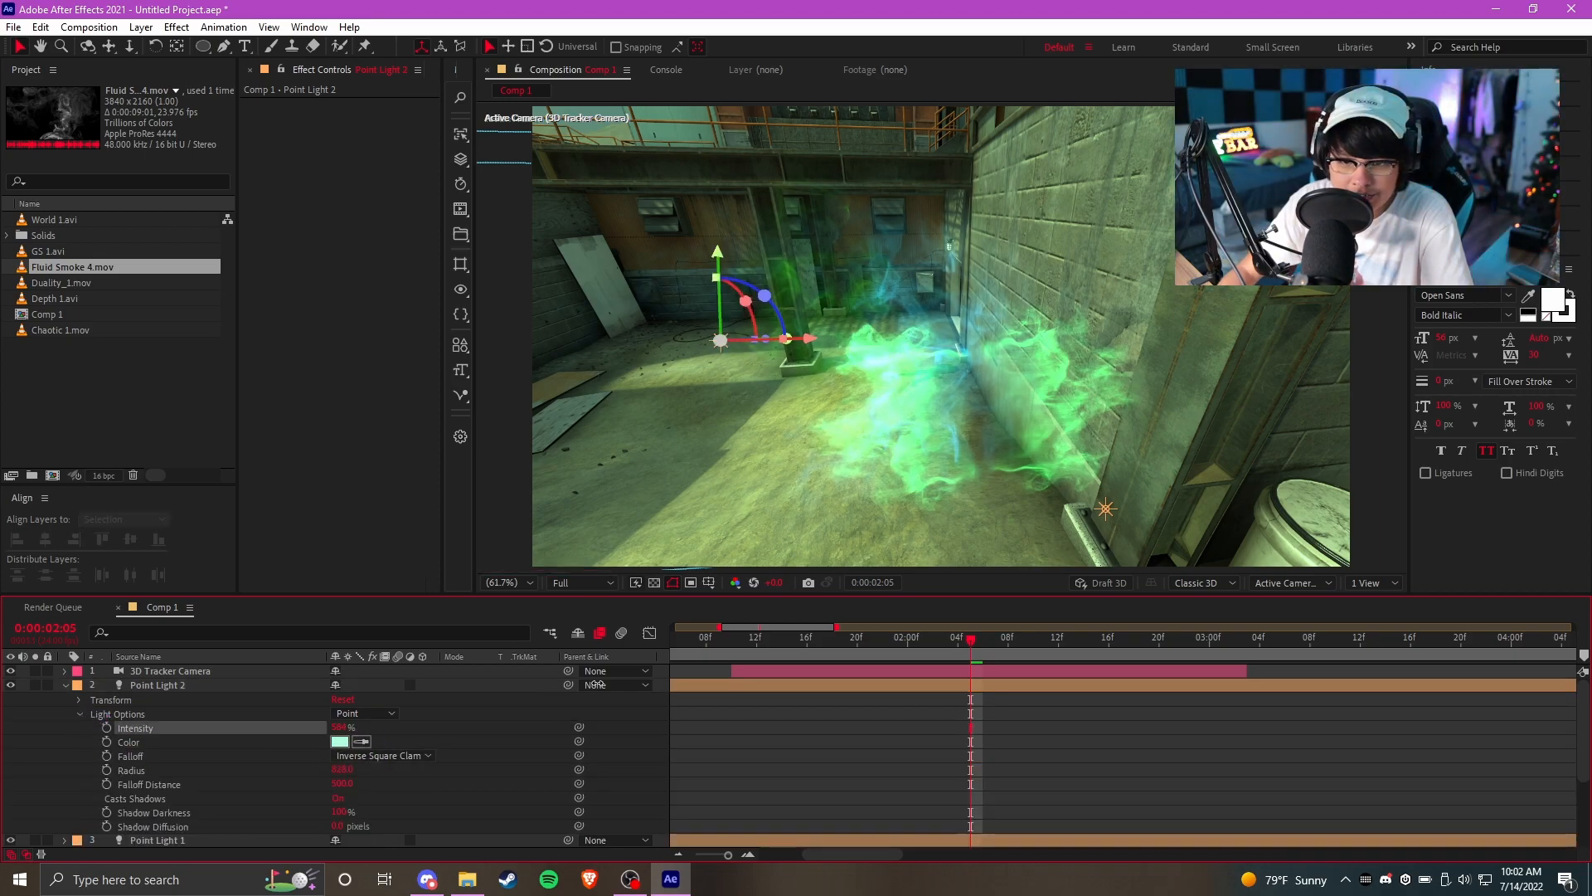
Fine-tune Point Light 2's Position so it sits beside the background column at a Z value of 900
left_click(174, 687)
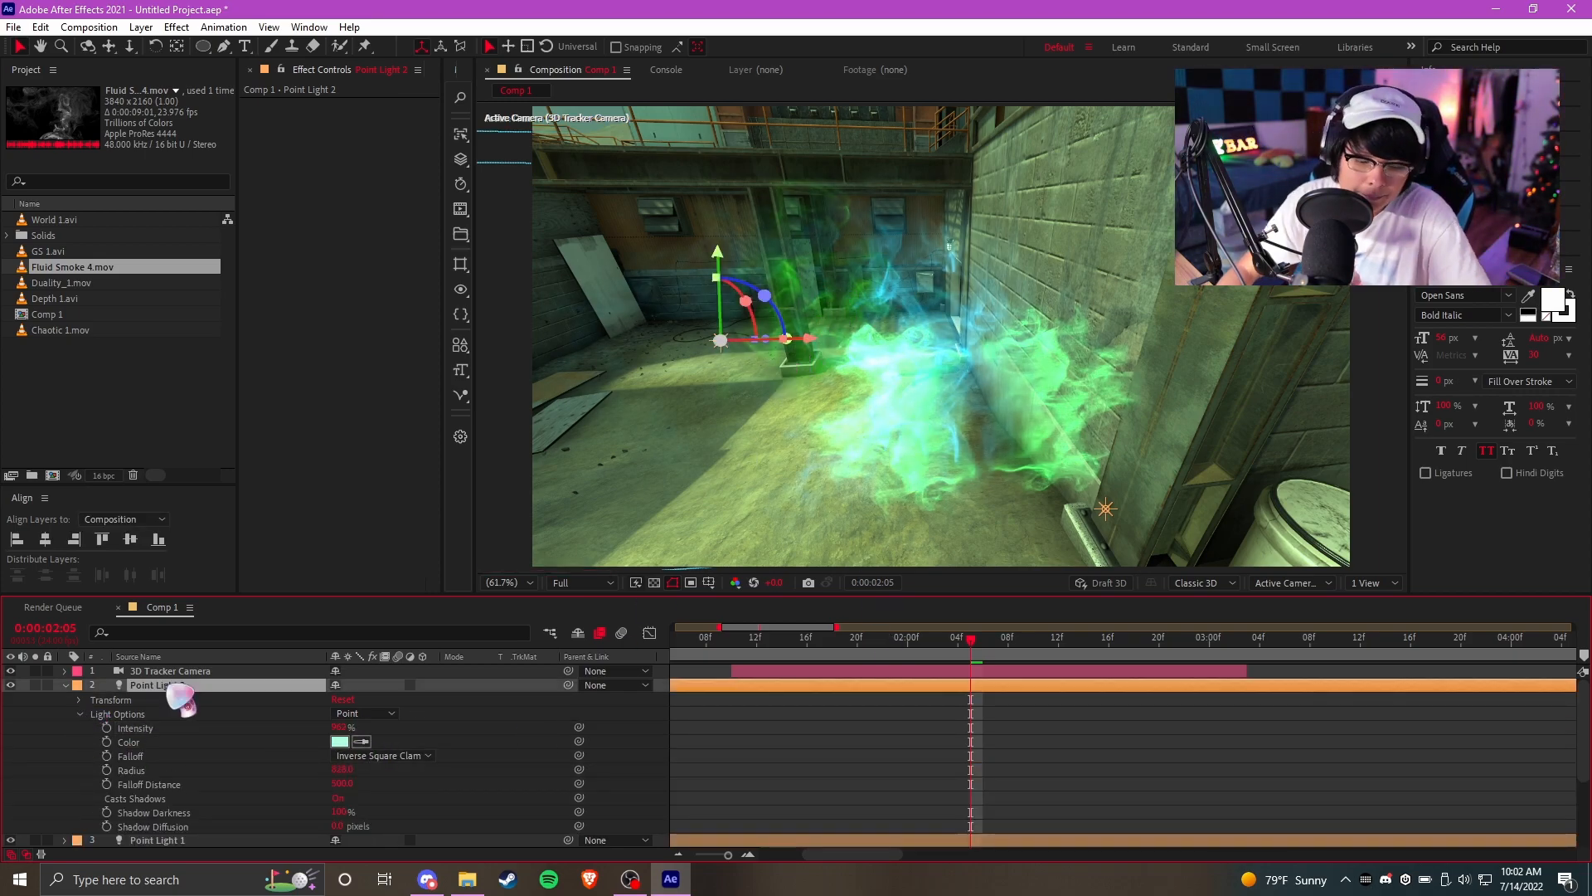
key("p")
left_click_drag(395, 703, 738, 703)
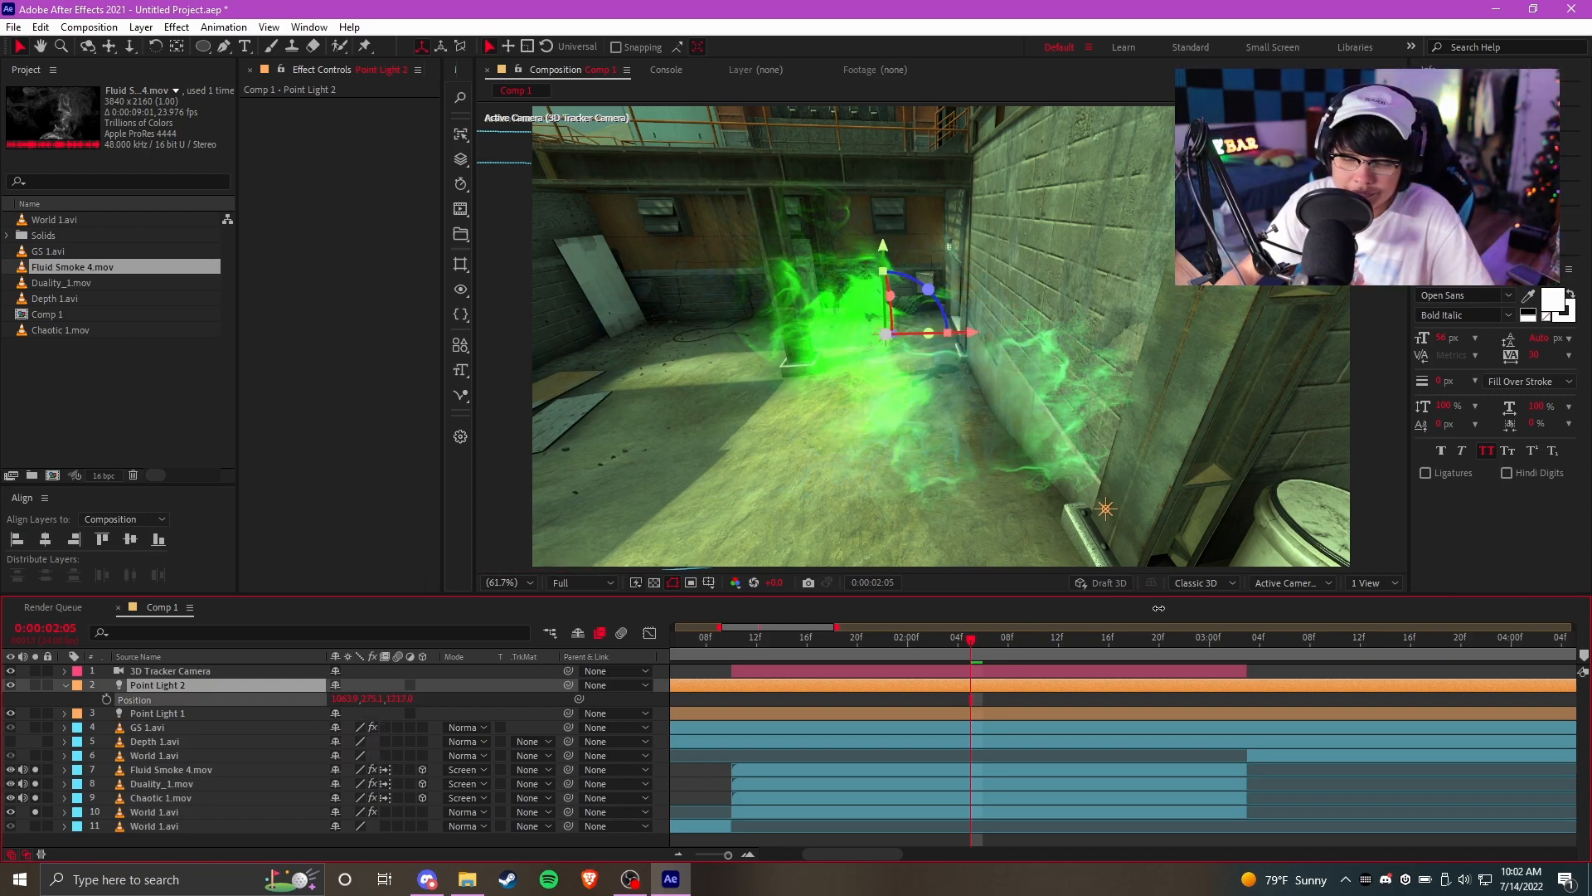
left_click_drag(1170, 603, 1155, 608)
left_click_drag(345, 698, 75, 698)
left_click(66, 685)
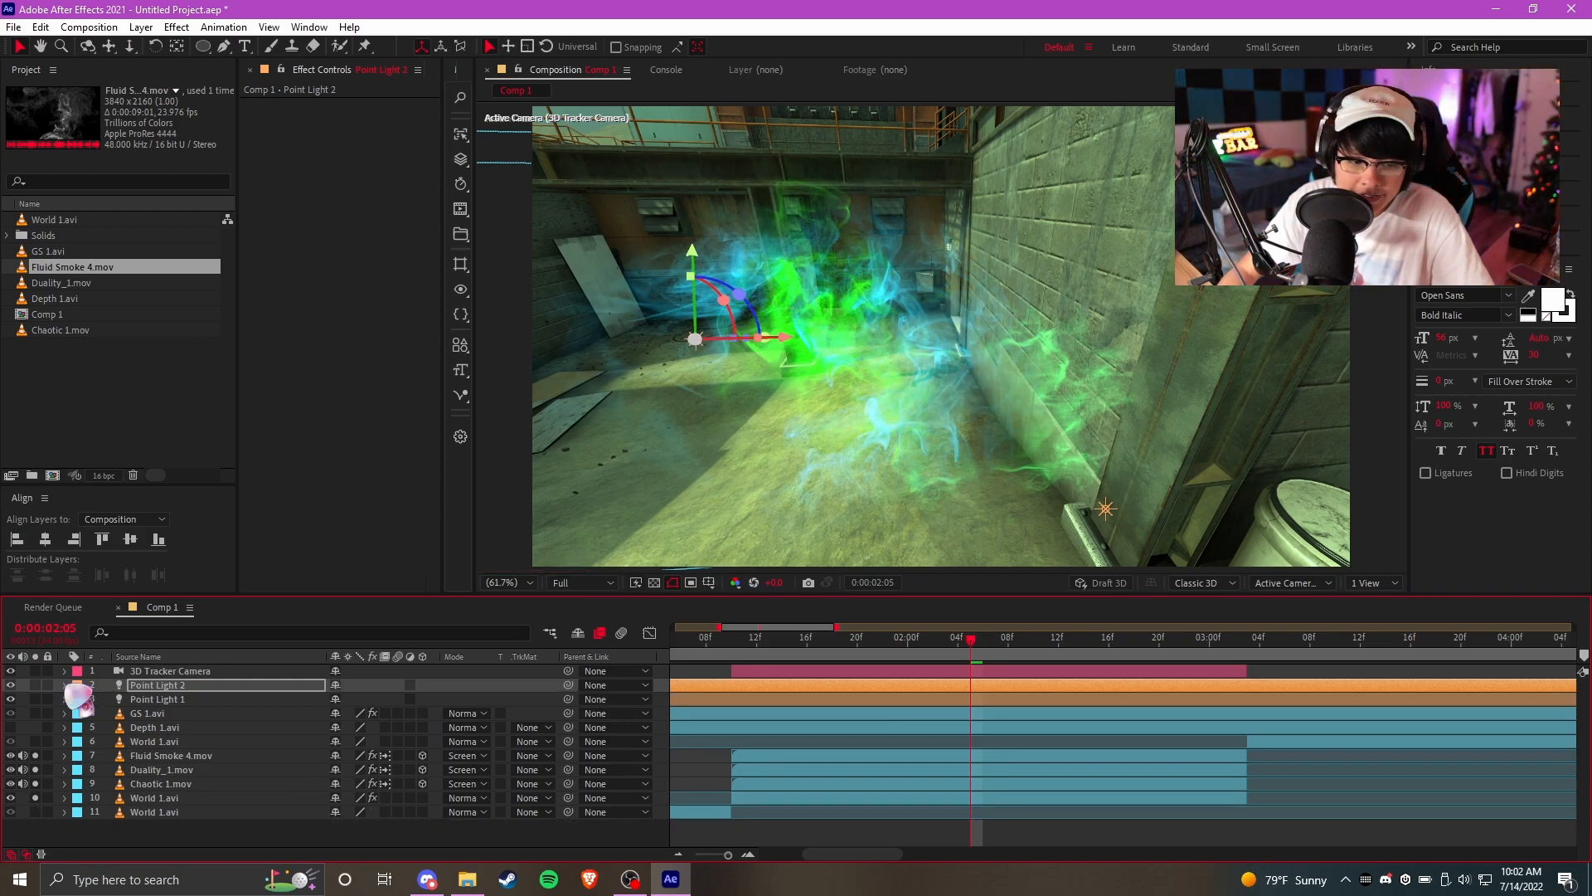
Try pure red (FF0000) and a saturated blue as Point Light 2's color
left_click(65, 685)
left_click(80, 727)
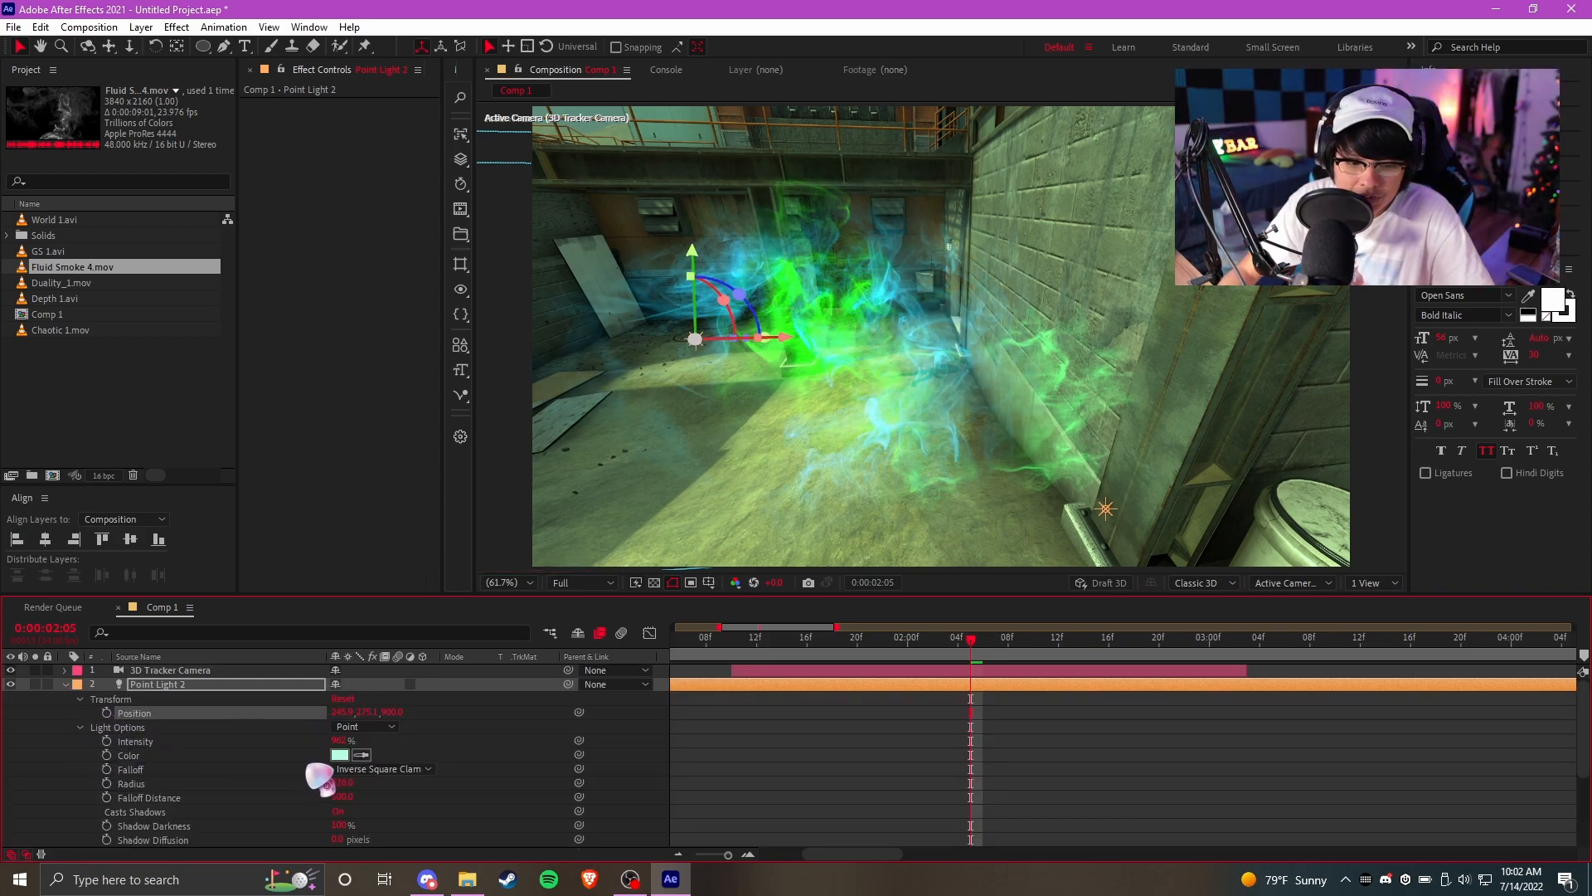
left_click(340, 754)
left_click_drag(1169, 605, 1170, 545)
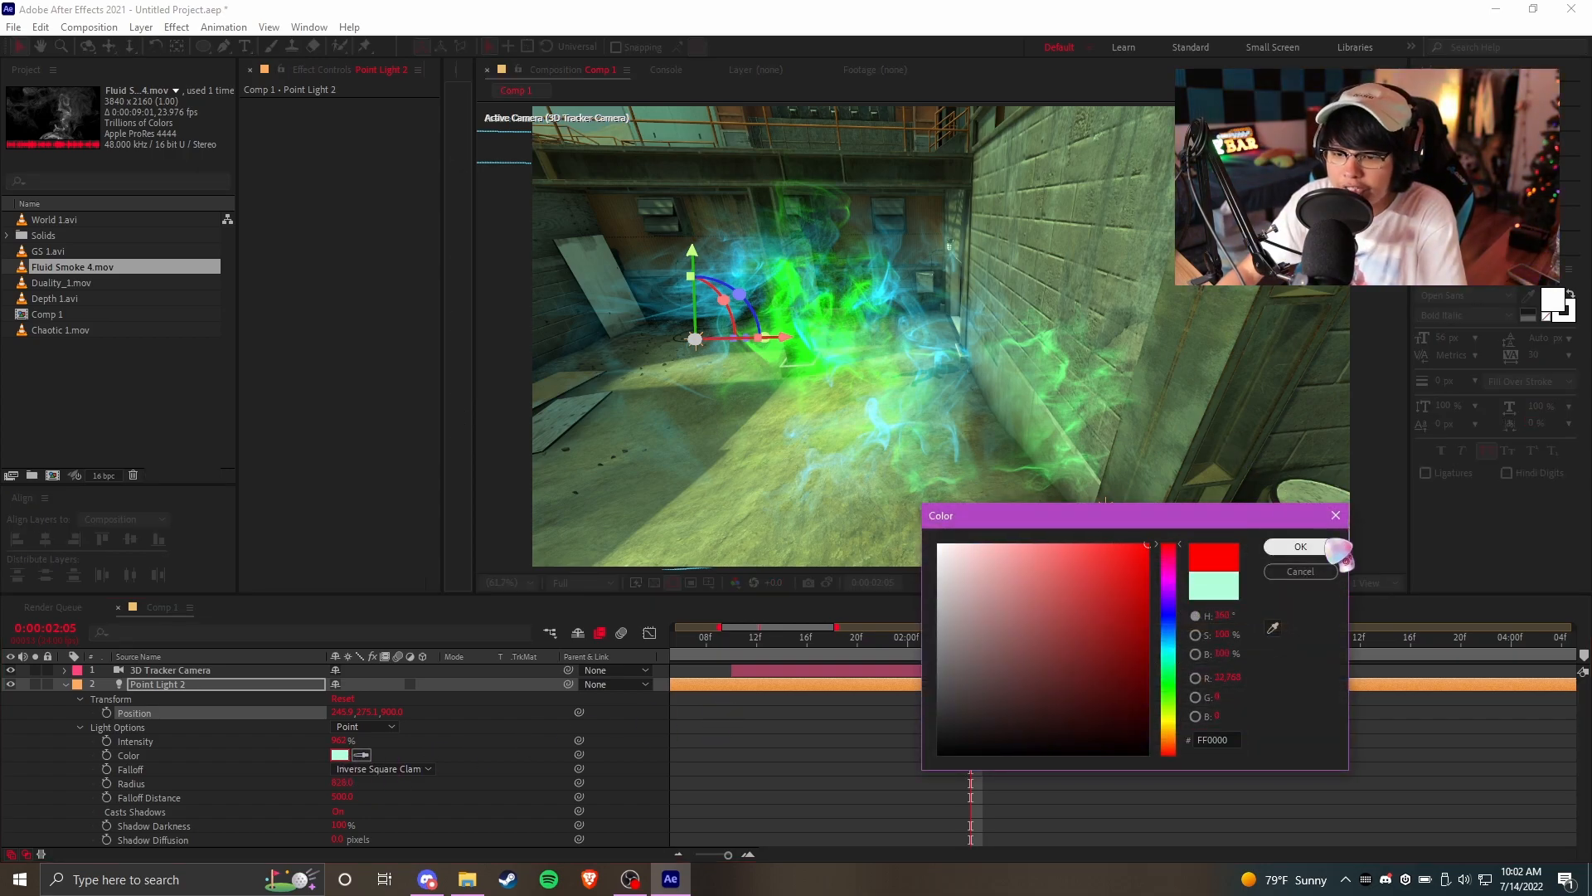
left_click(1310, 546)
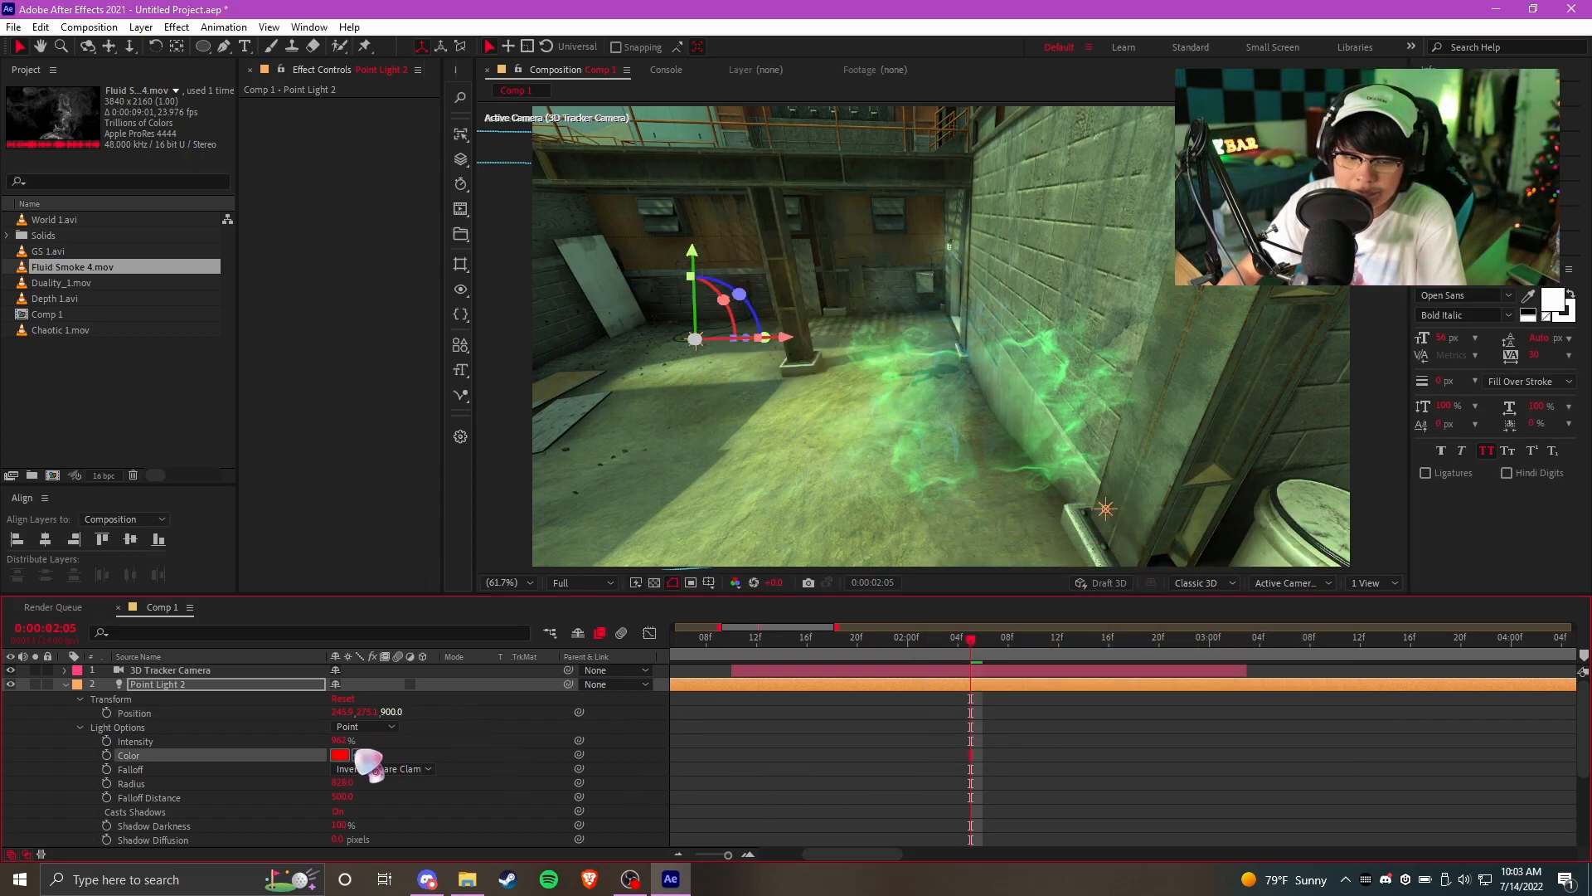
left_click(340, 755)
left_click(1167, 613)
left_click(1301, 546)
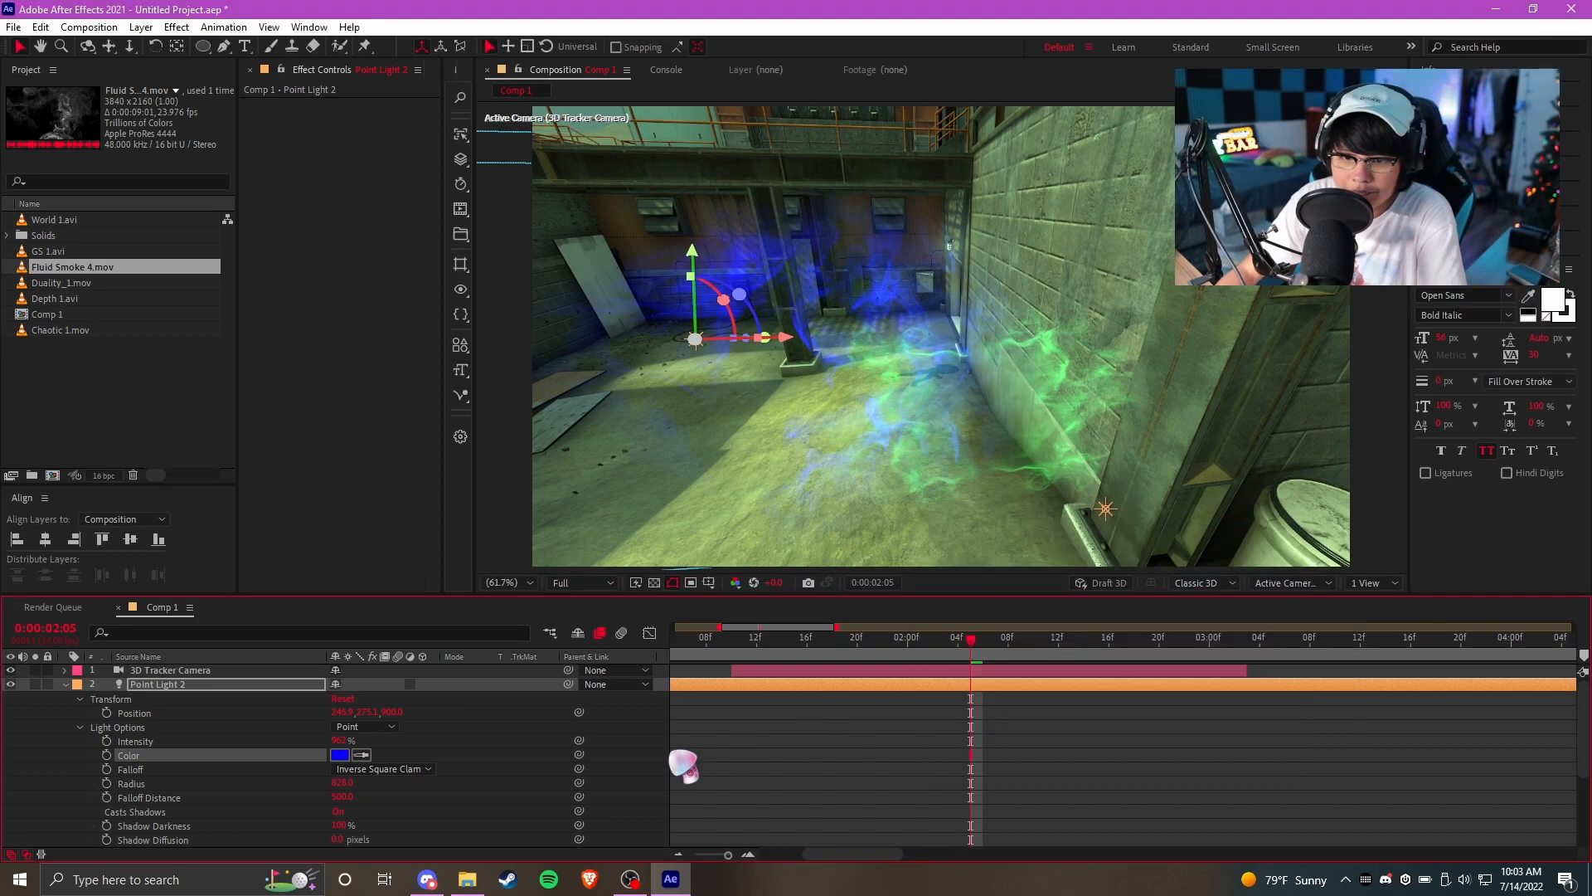
Set Point Light 2's color to a pale light blue and lower its Intensity
left_click(340, 754)
left_click(1169, 661)
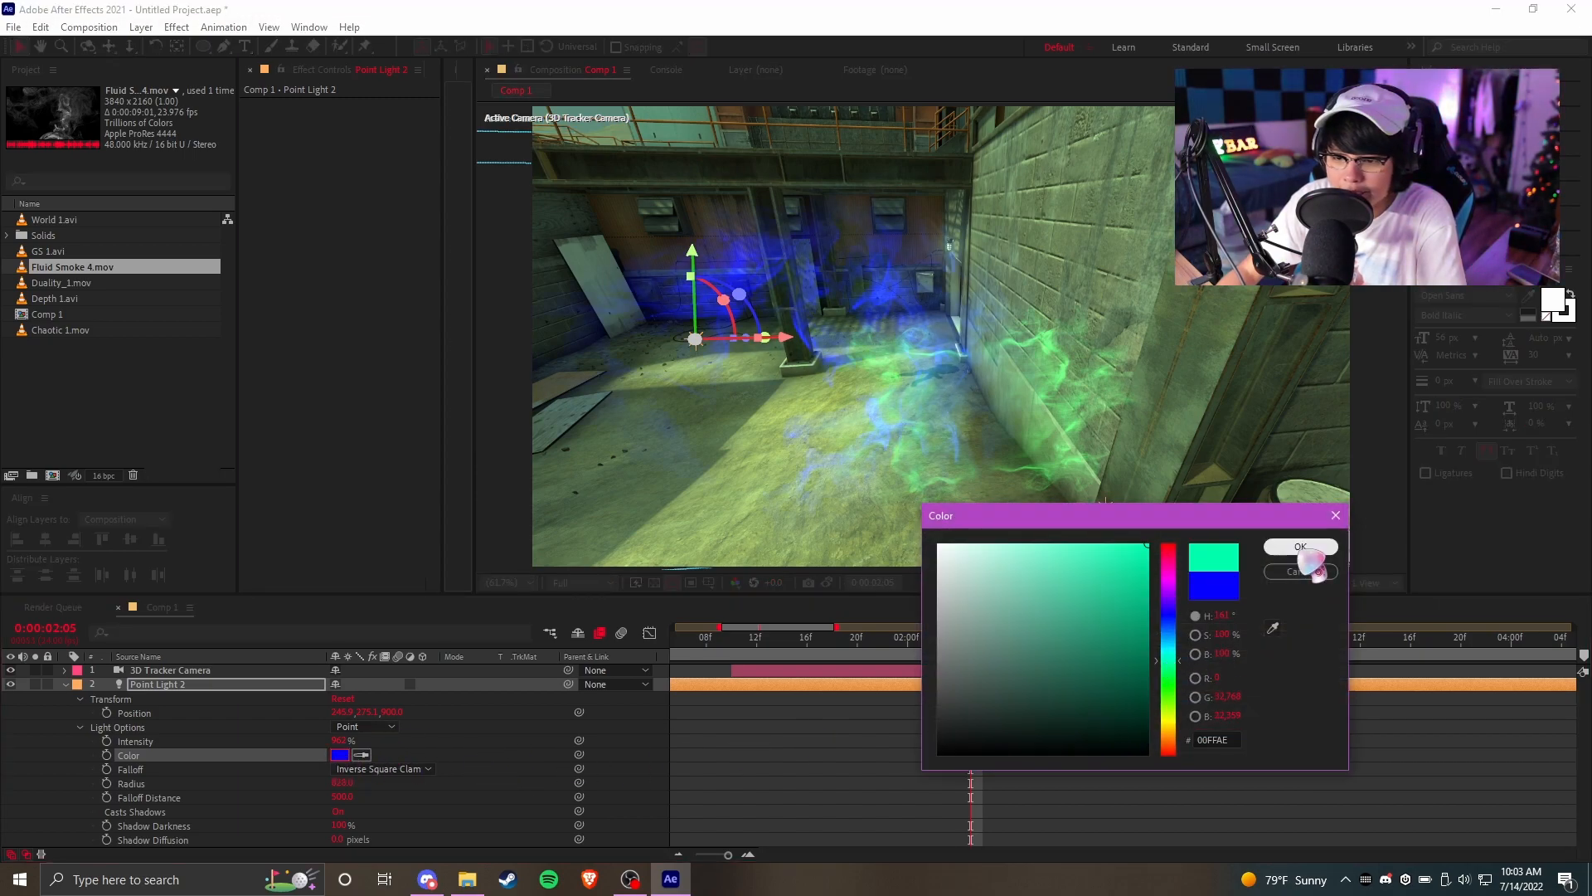
left_click(1169, 642)
left_click(1015, 544)
left_click(1314, 545)
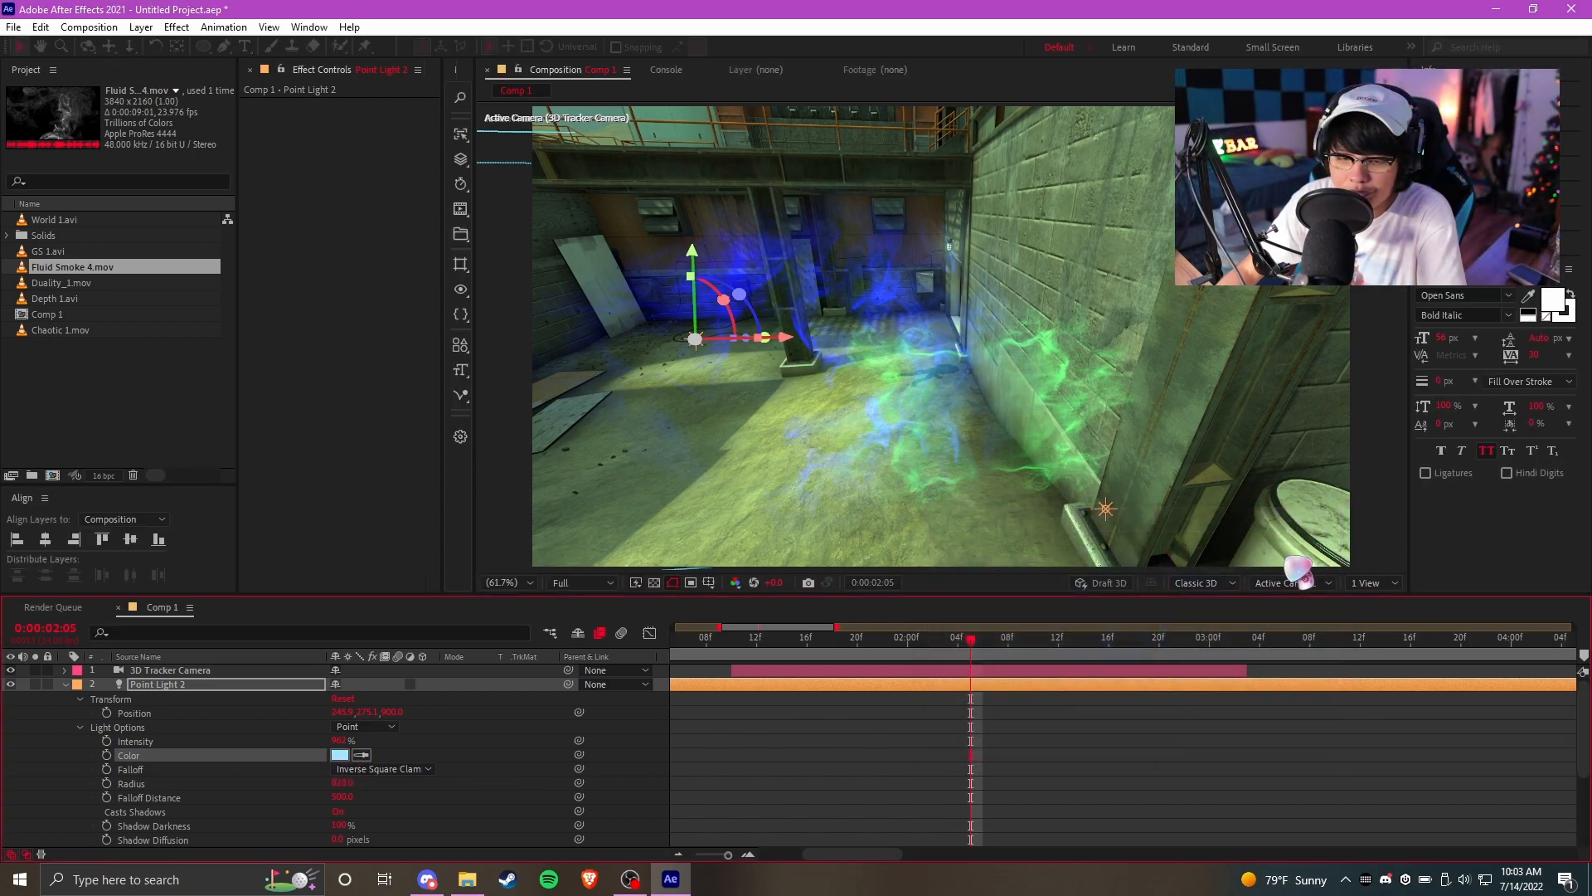
left_click_drag(338, 740, 133, 741)
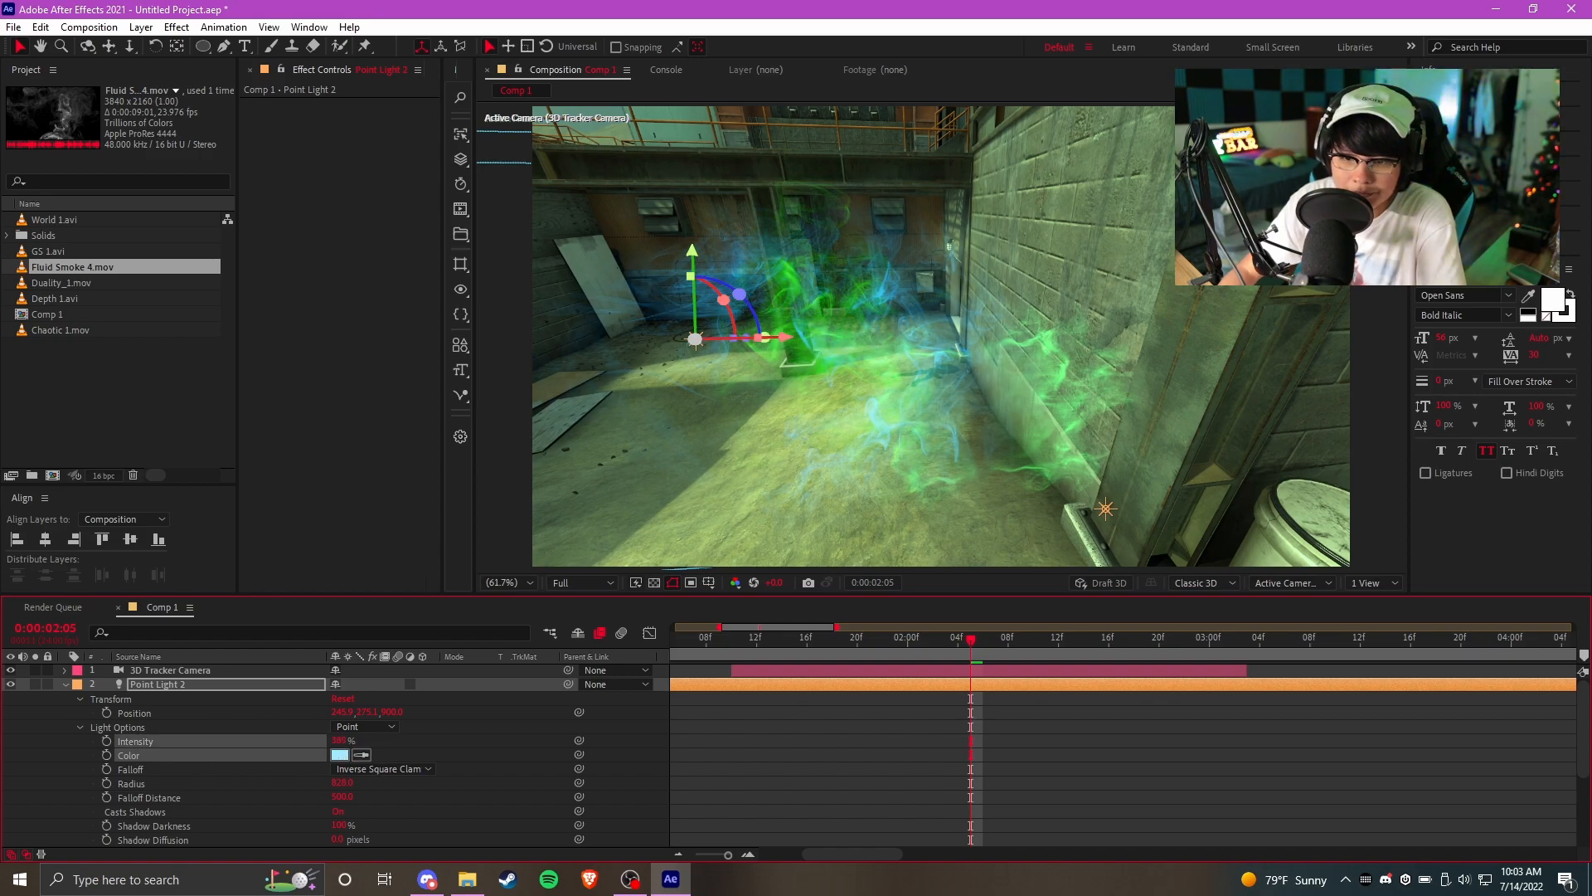
left_click(66, 684)
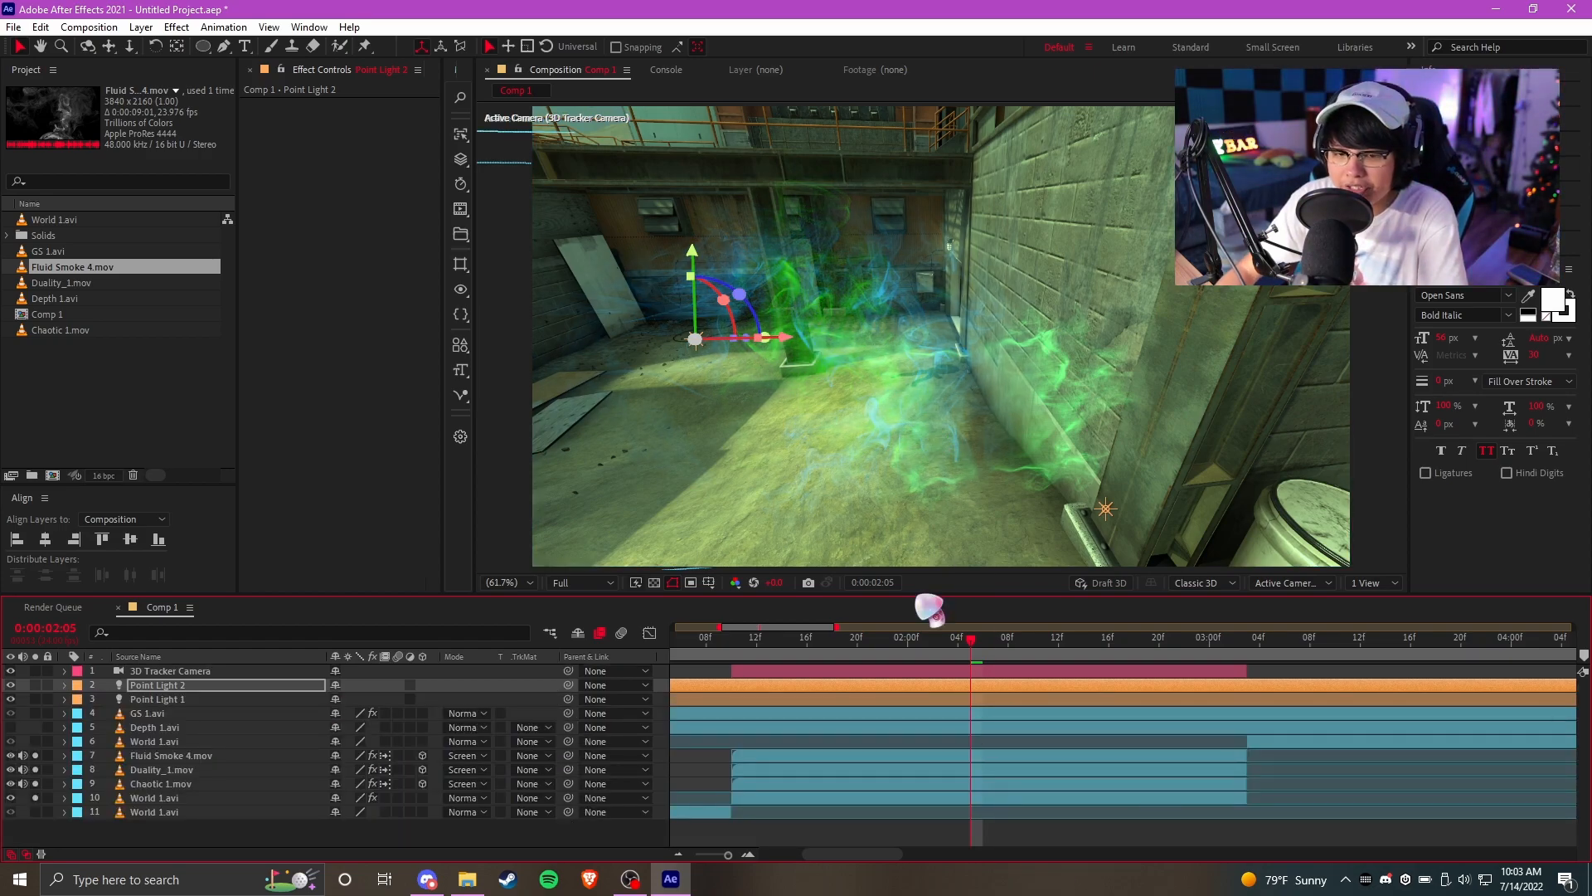
Toggle the visibility of Point Light 1 and Point Light 2 to compare the smoke with and without them
left_click(10, 685)
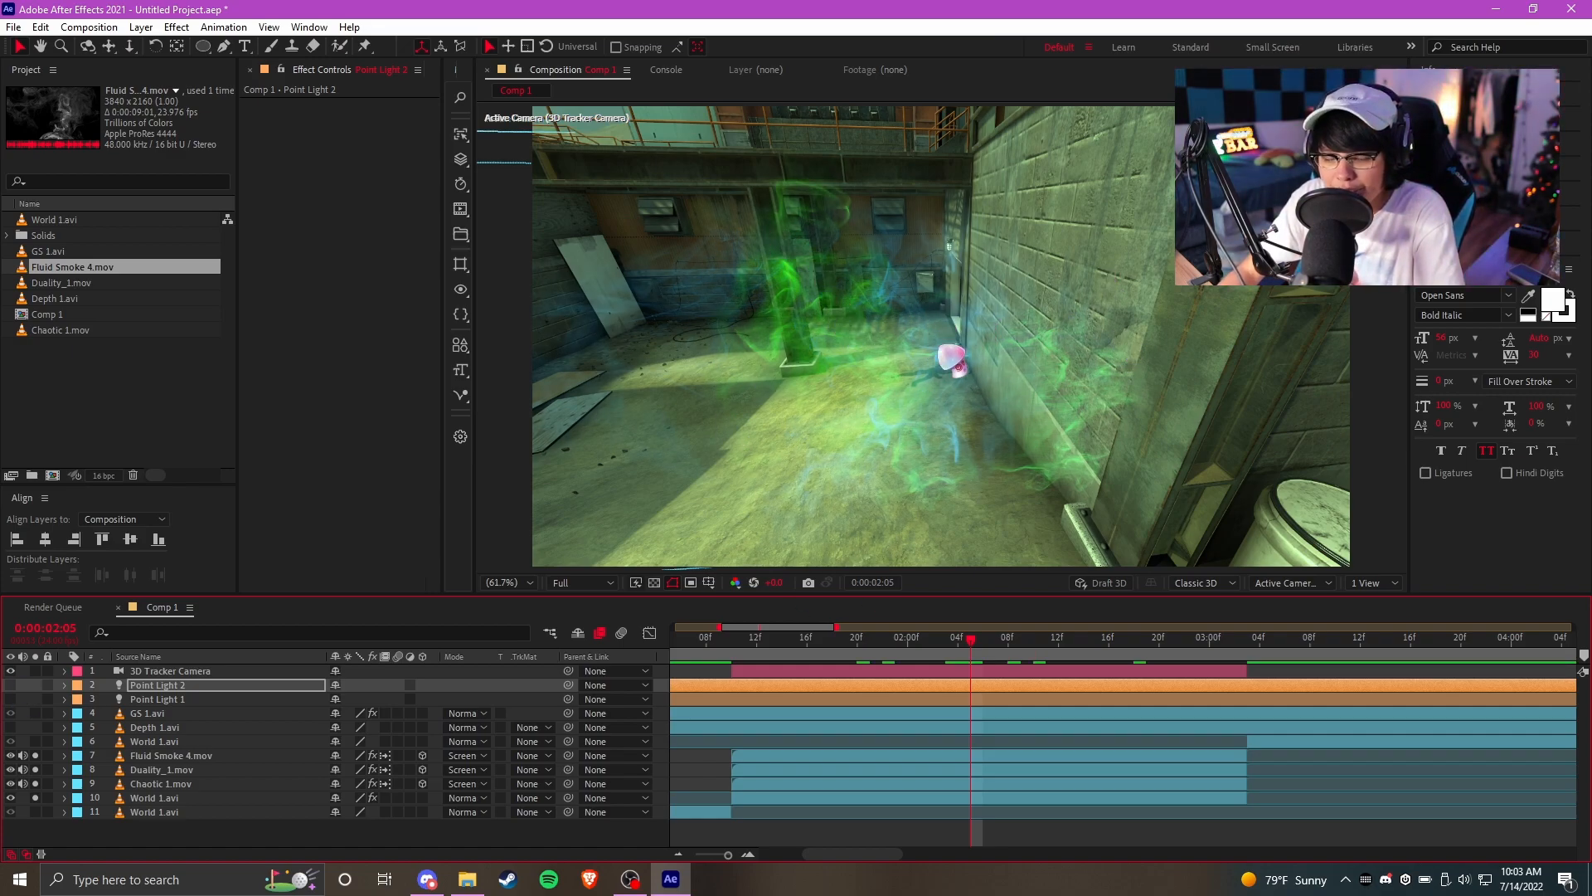
left_click(10, 685)
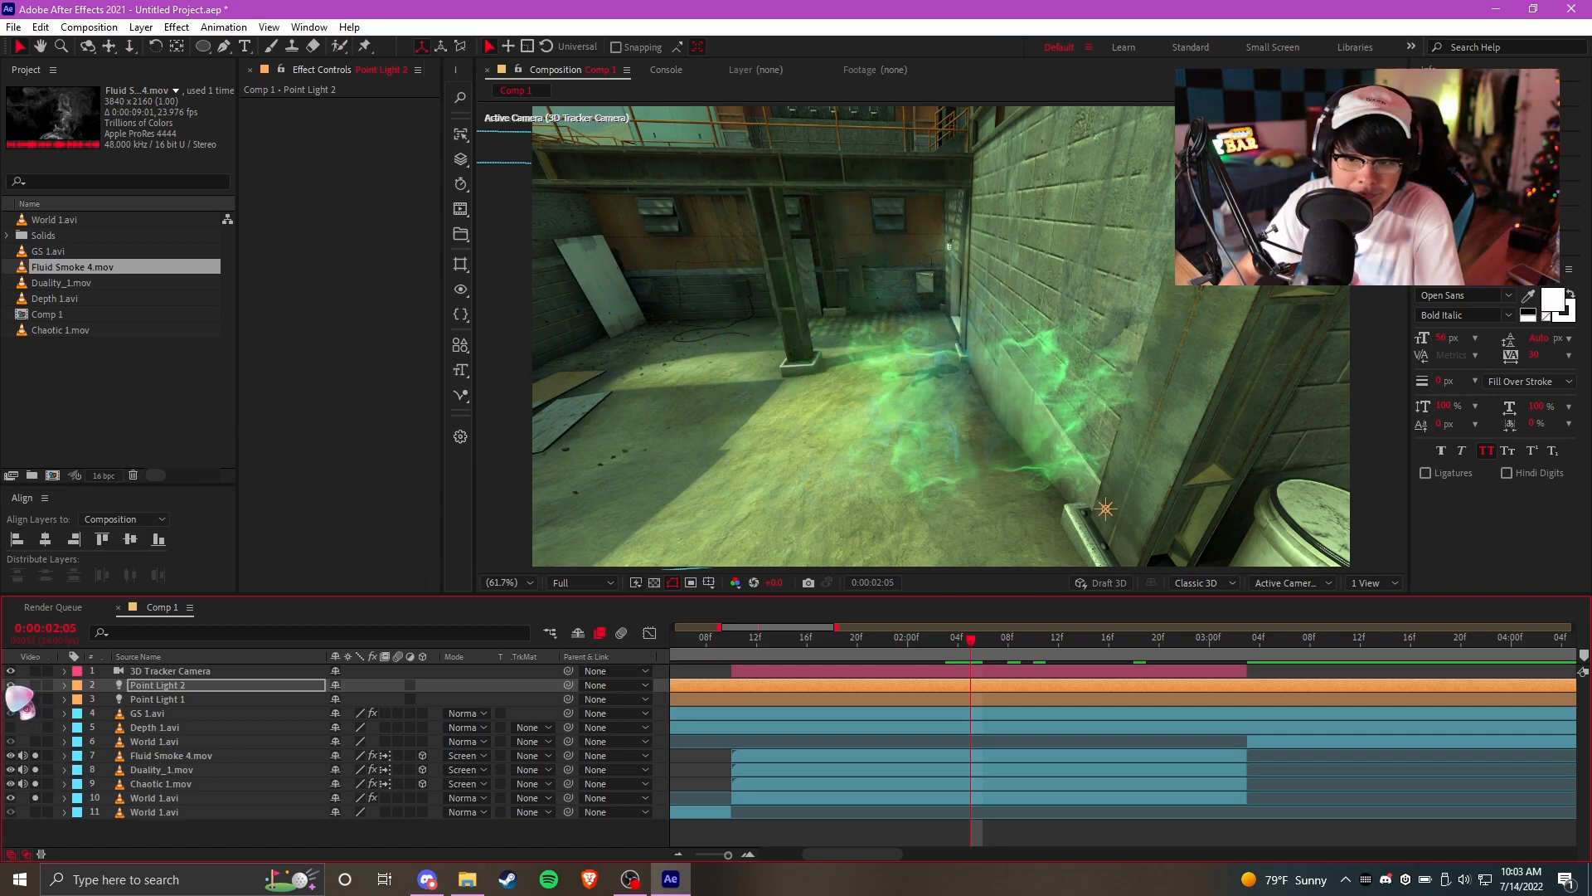
left_click(10, 699)
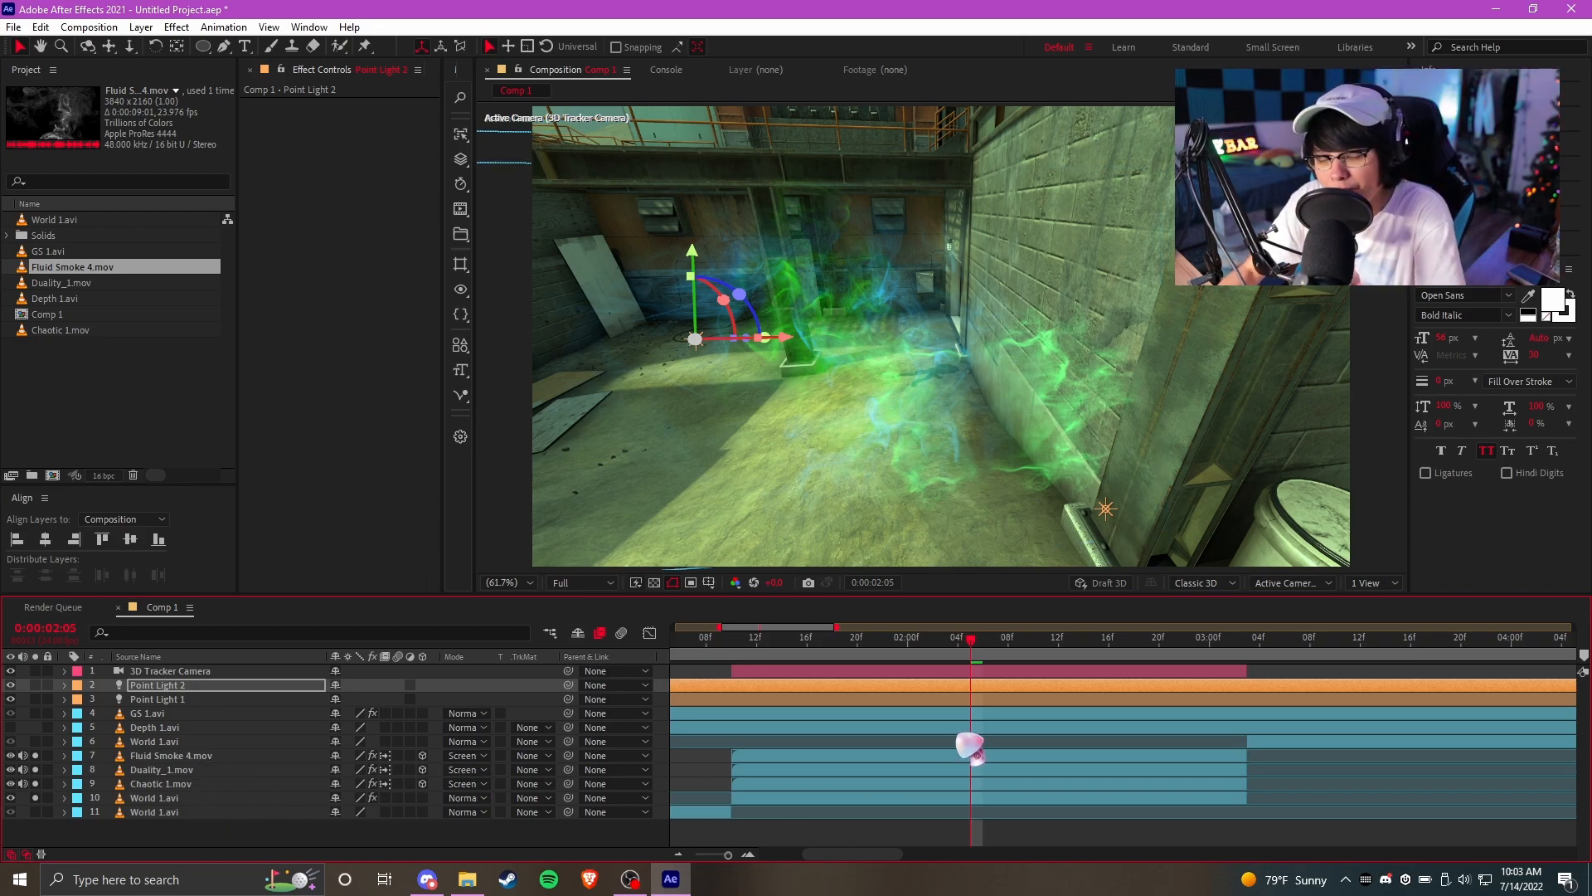
Go to 0:00:02:12 and briefly show the Depth 1.avi layer to examine its depth map
left_click(962, 842)
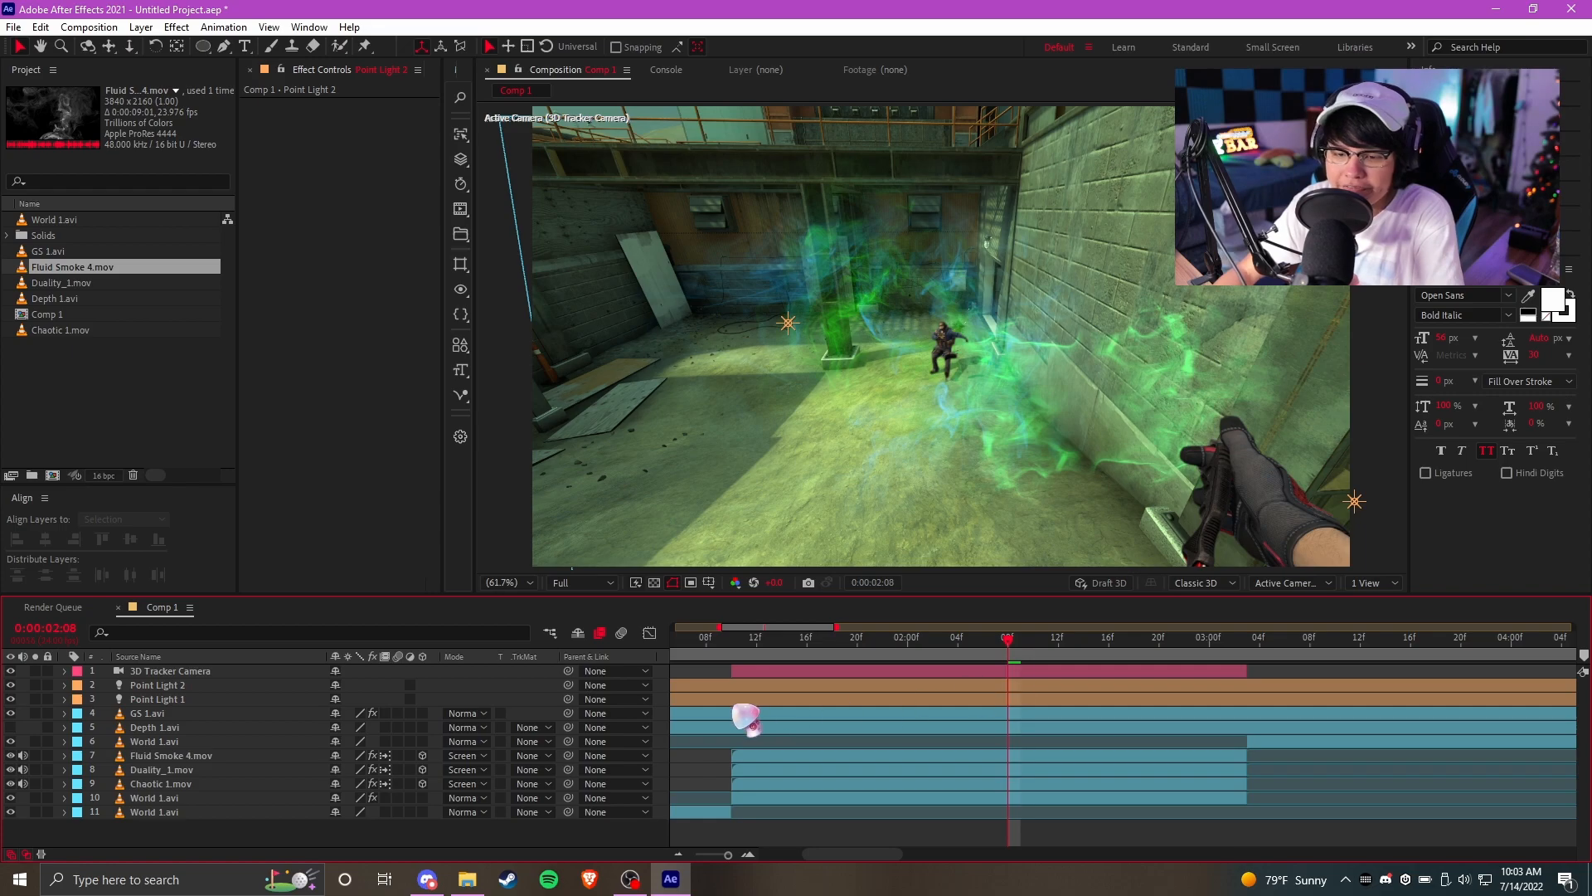
left_click(166, 715)
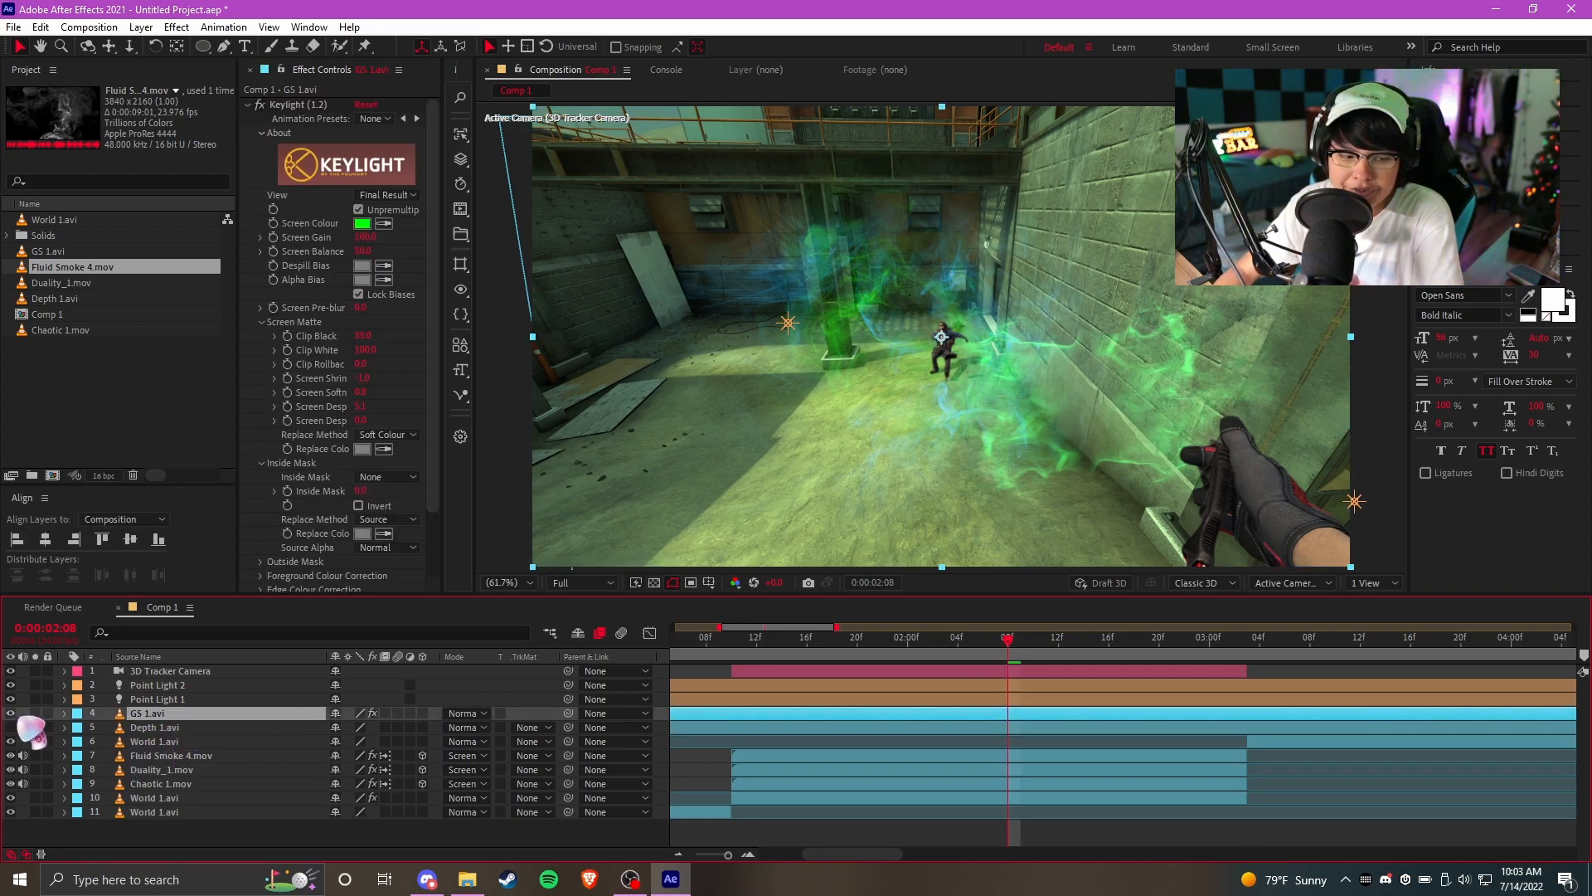
key("space")
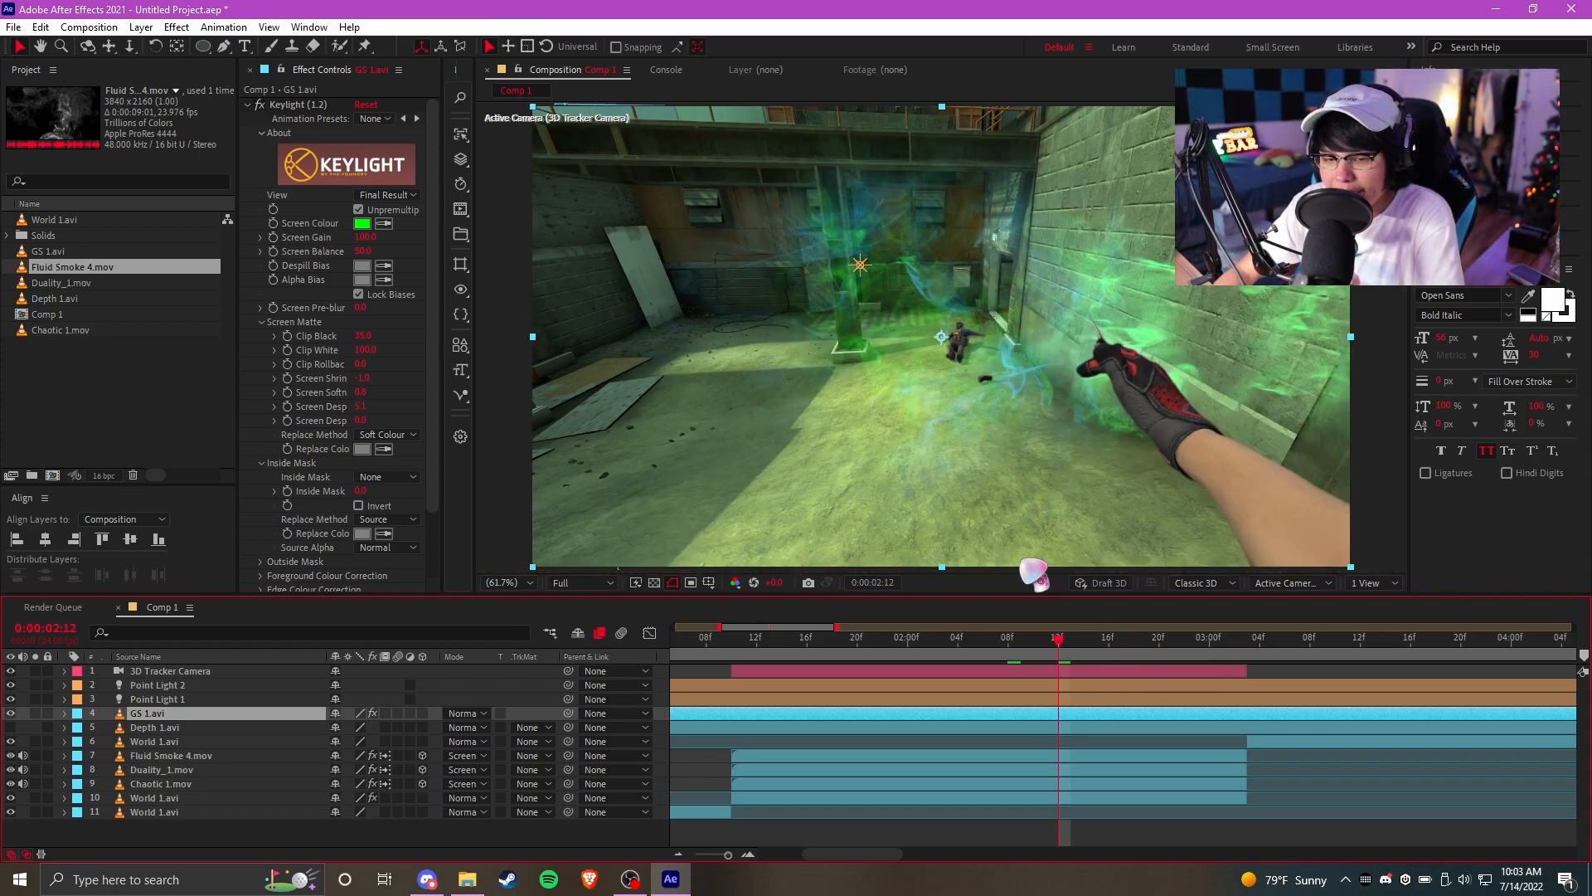
left_click(159, 727)
left_click(10, 727)
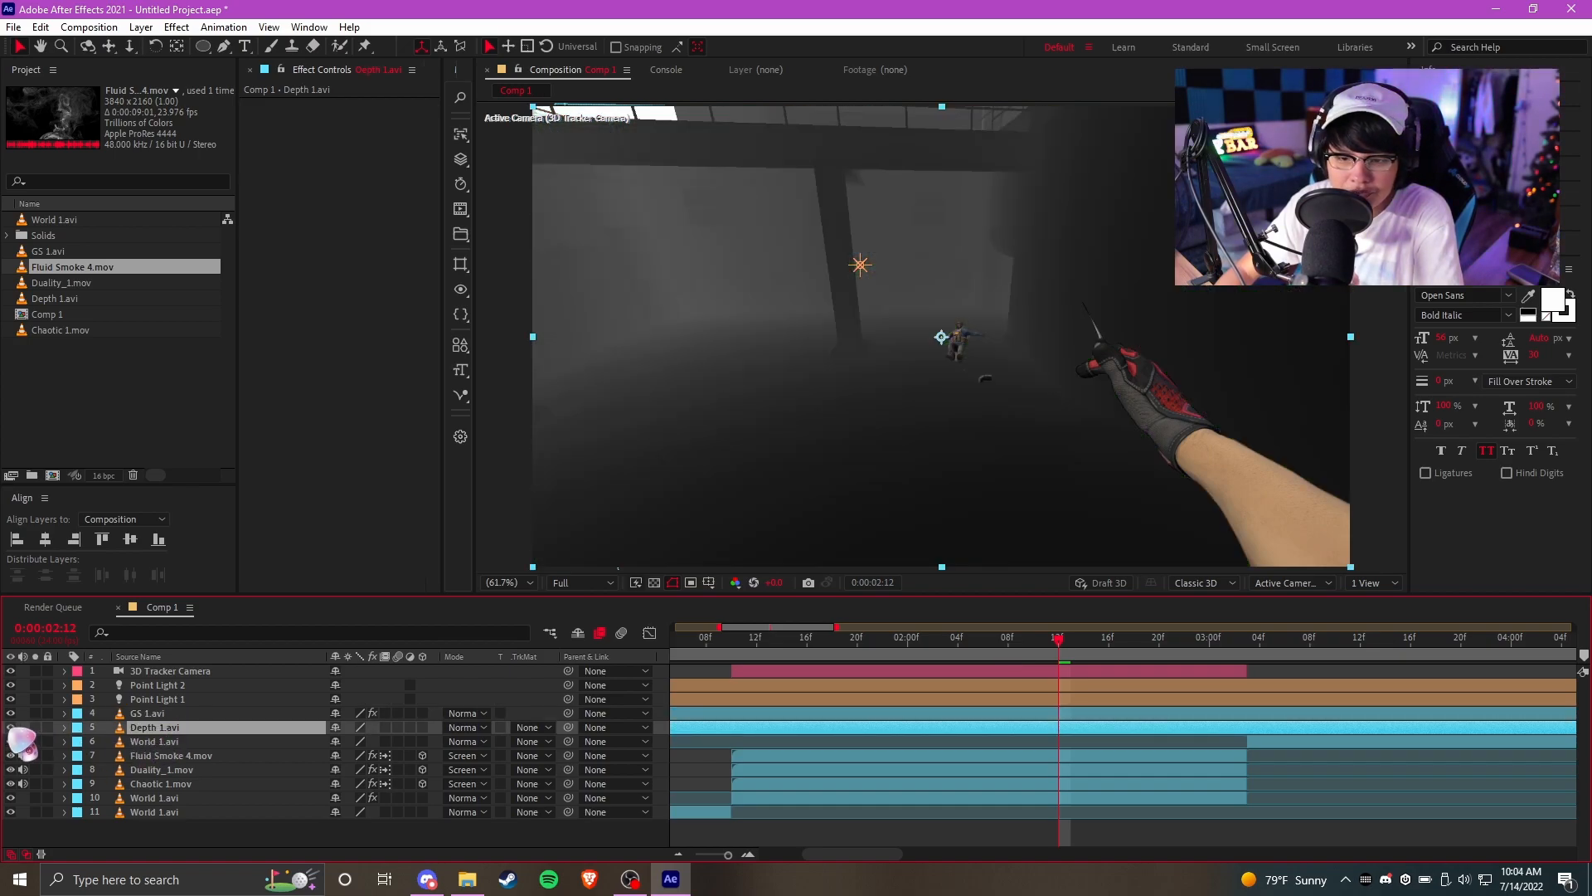
left_click(10, 727)
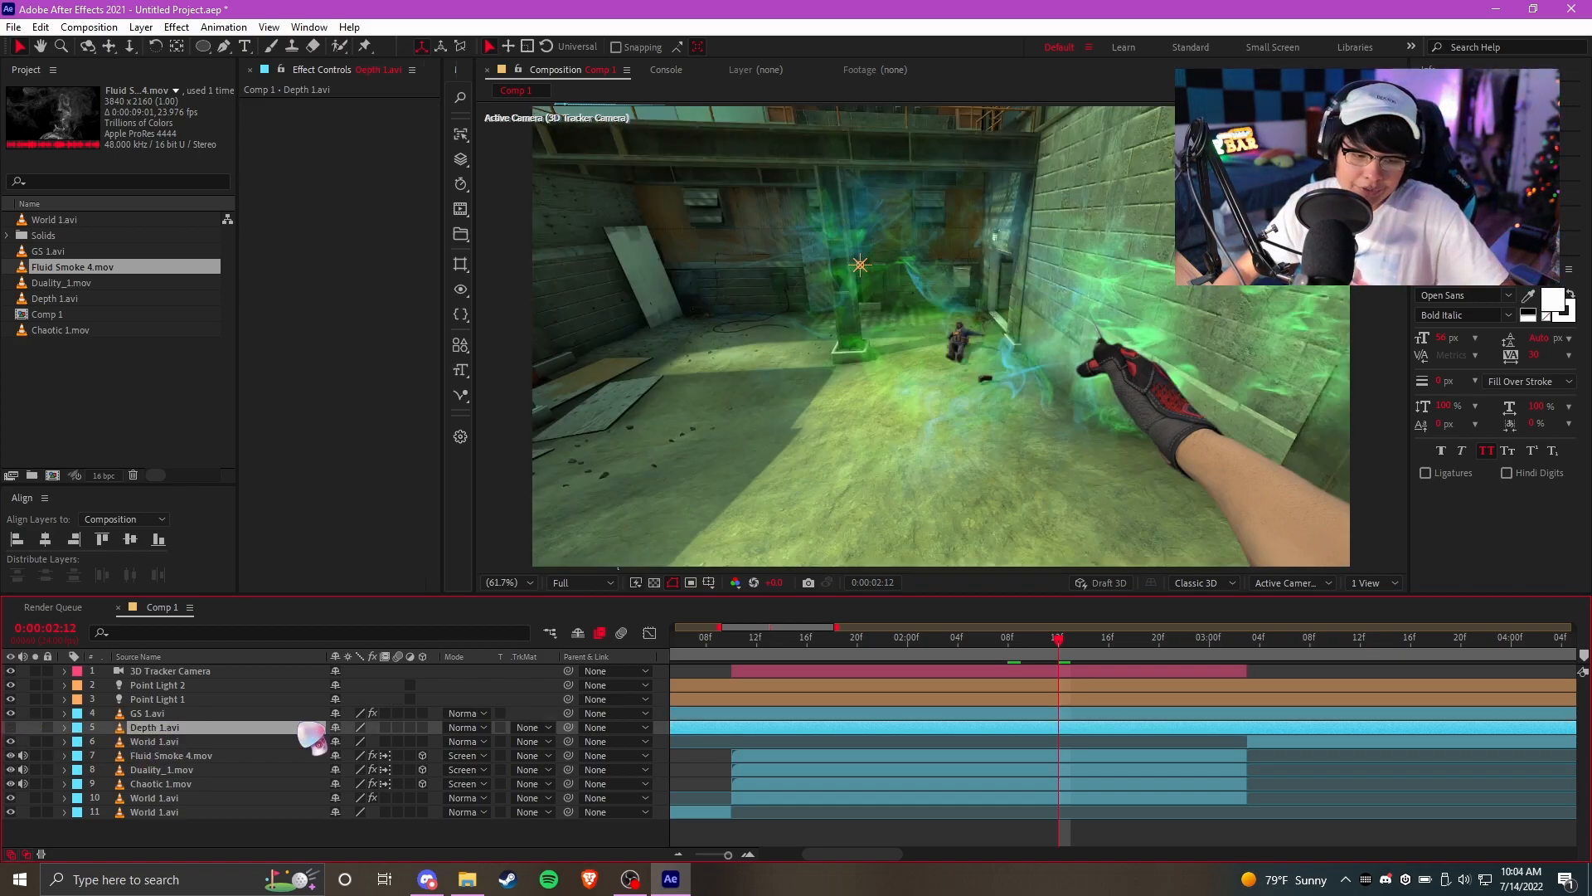
Create an adjustment layer beneath Depth 1.avi and set its track matte to Luma Matte "Depth 1.avi"
key("ctrl+alt+y")
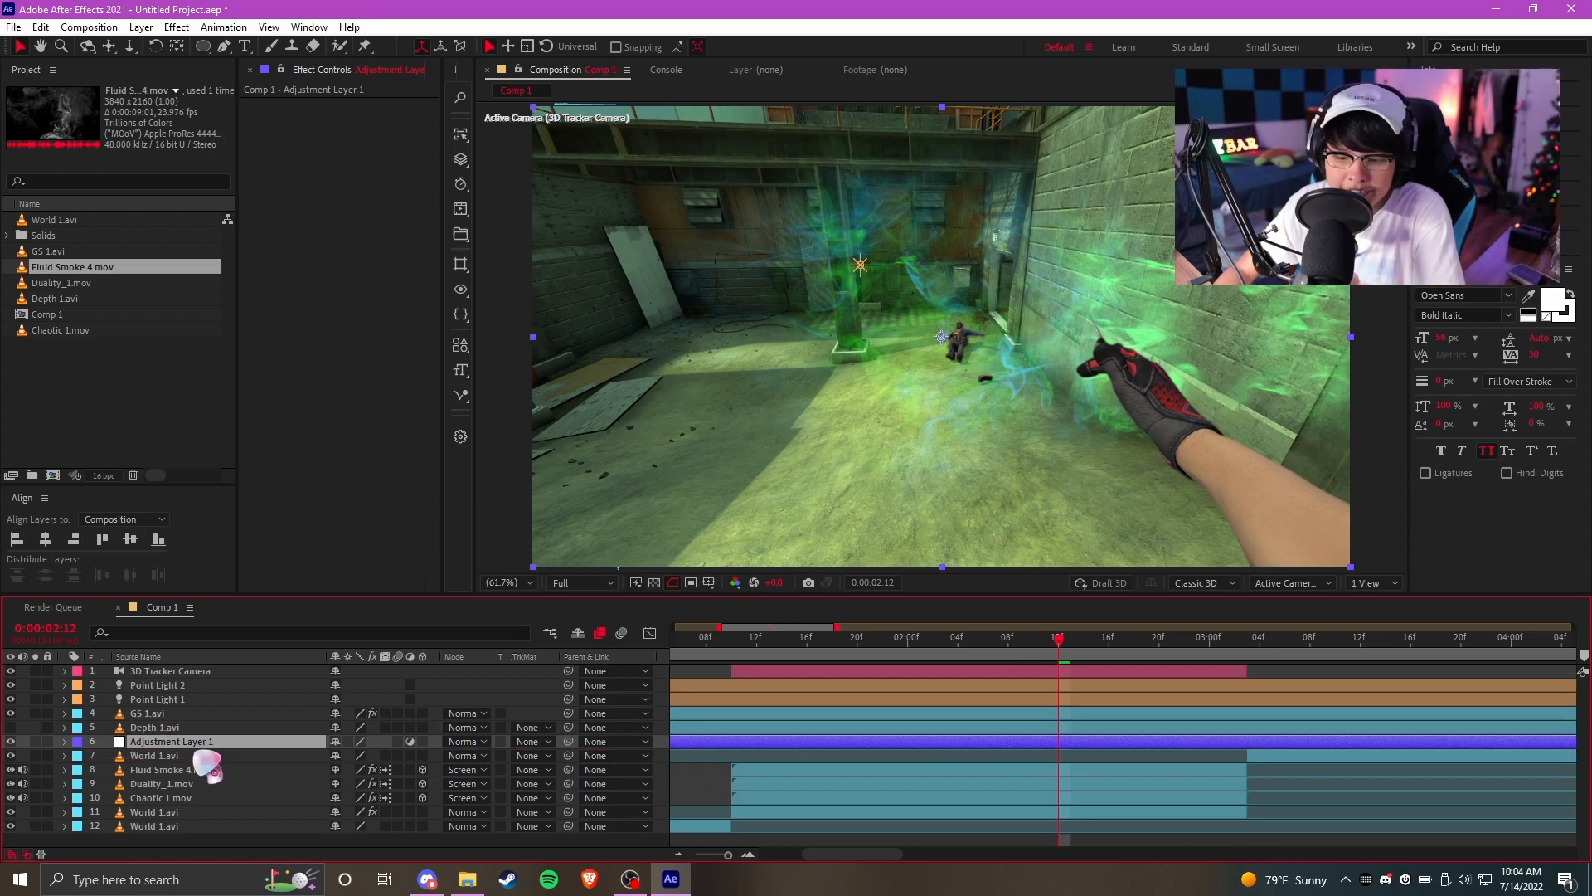
left_click(10, 727)
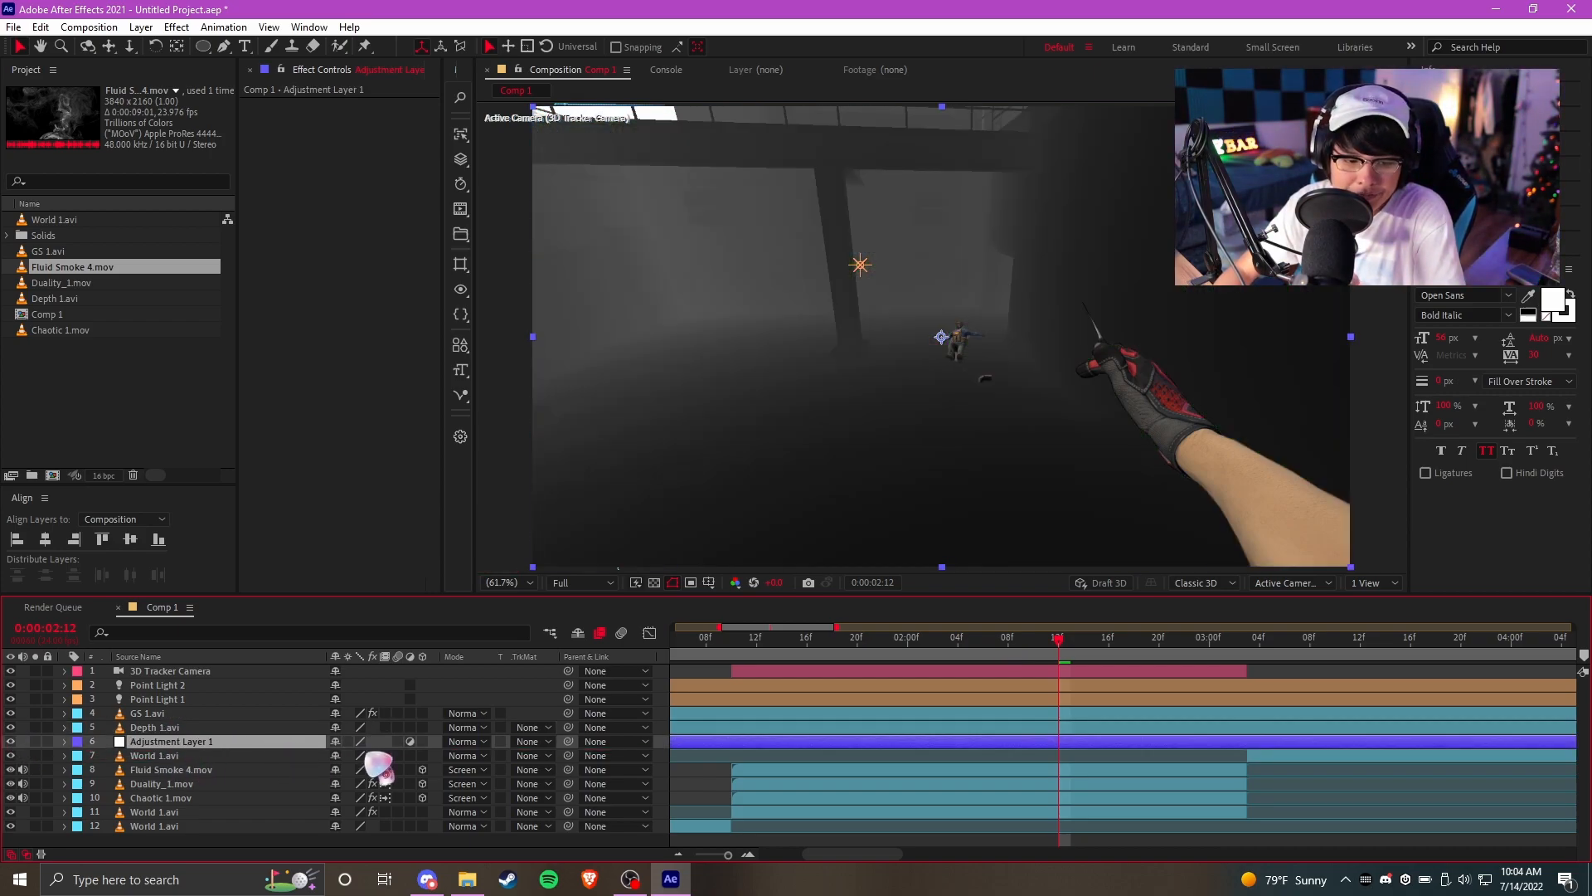
left_click(535, 743)
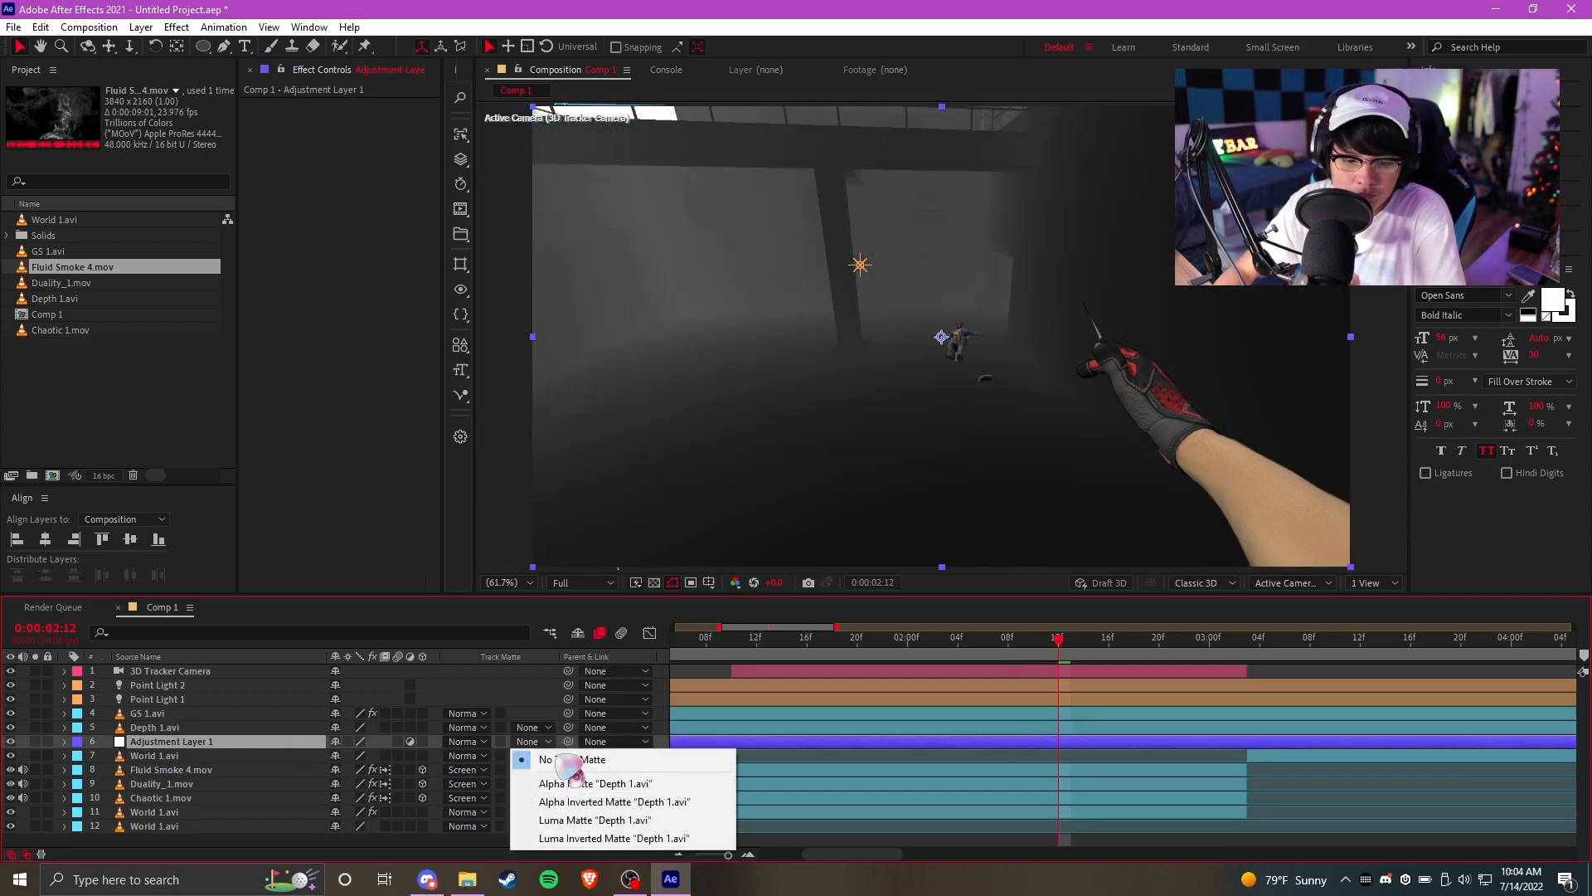
left_click(595, 820)
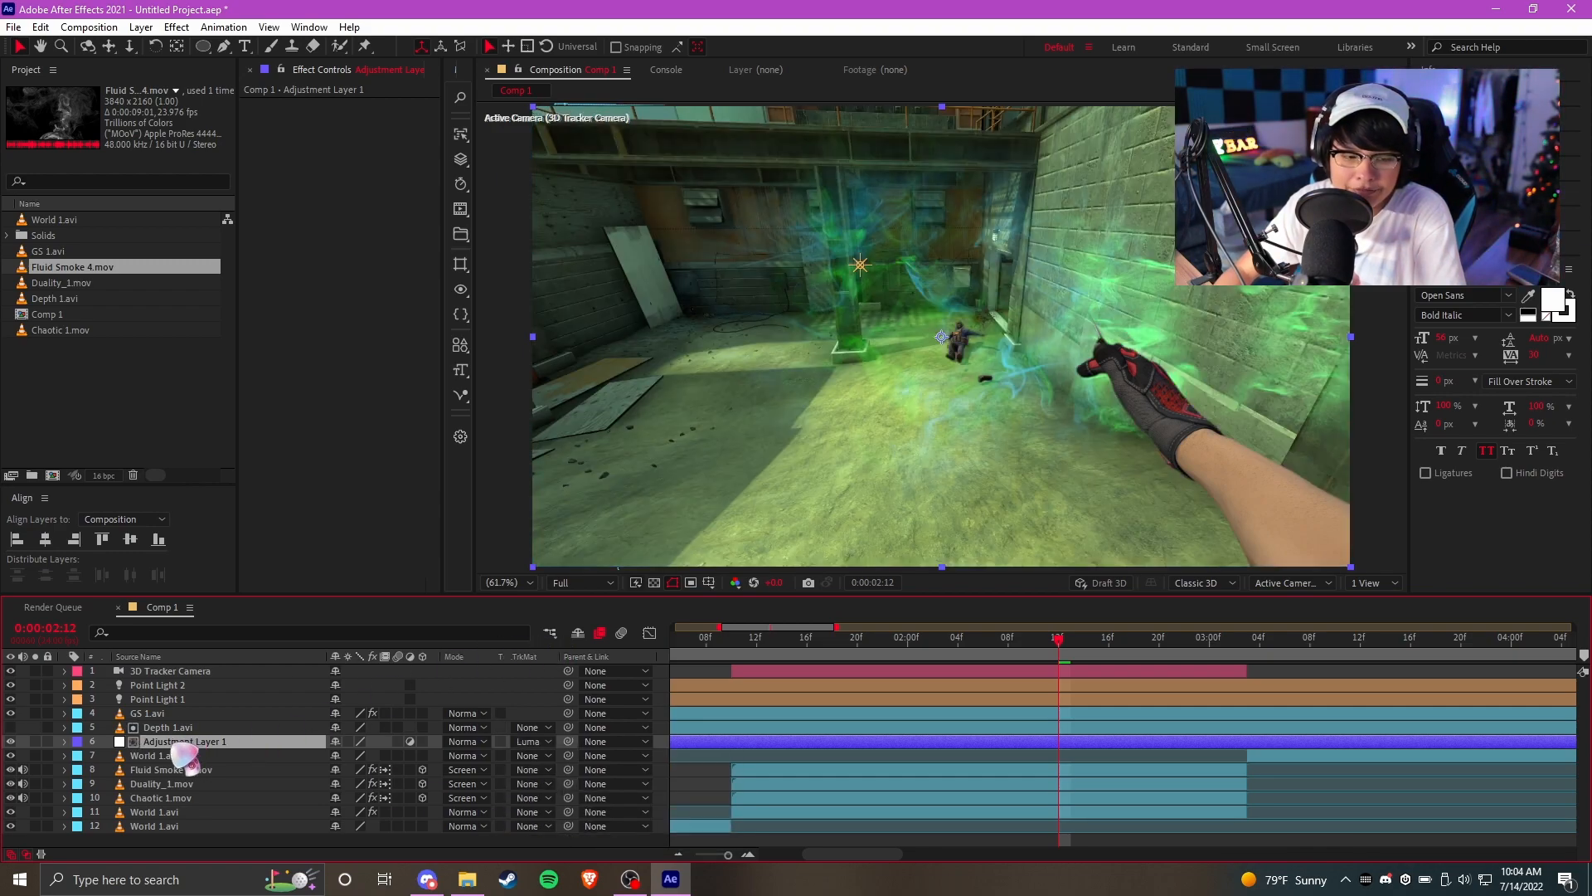
Apply the S_Tint effect to Adjustment Layer 1 and set Tint Lights to a bright turquoise
left_click(184, 746)
key("ctrl+space")
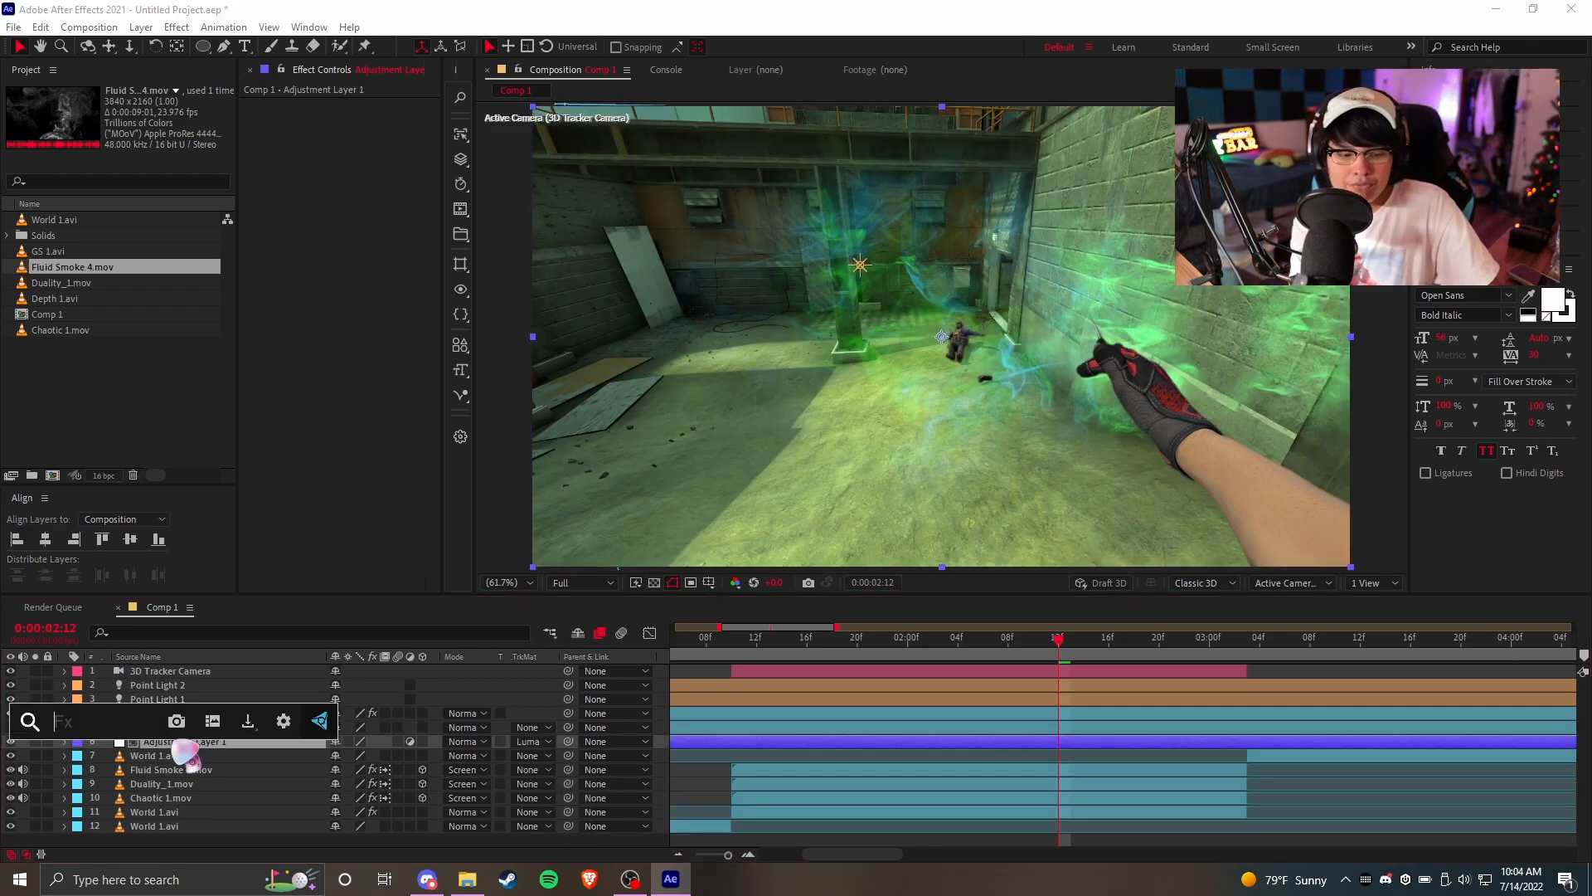
type("s_tint")
key("Return")
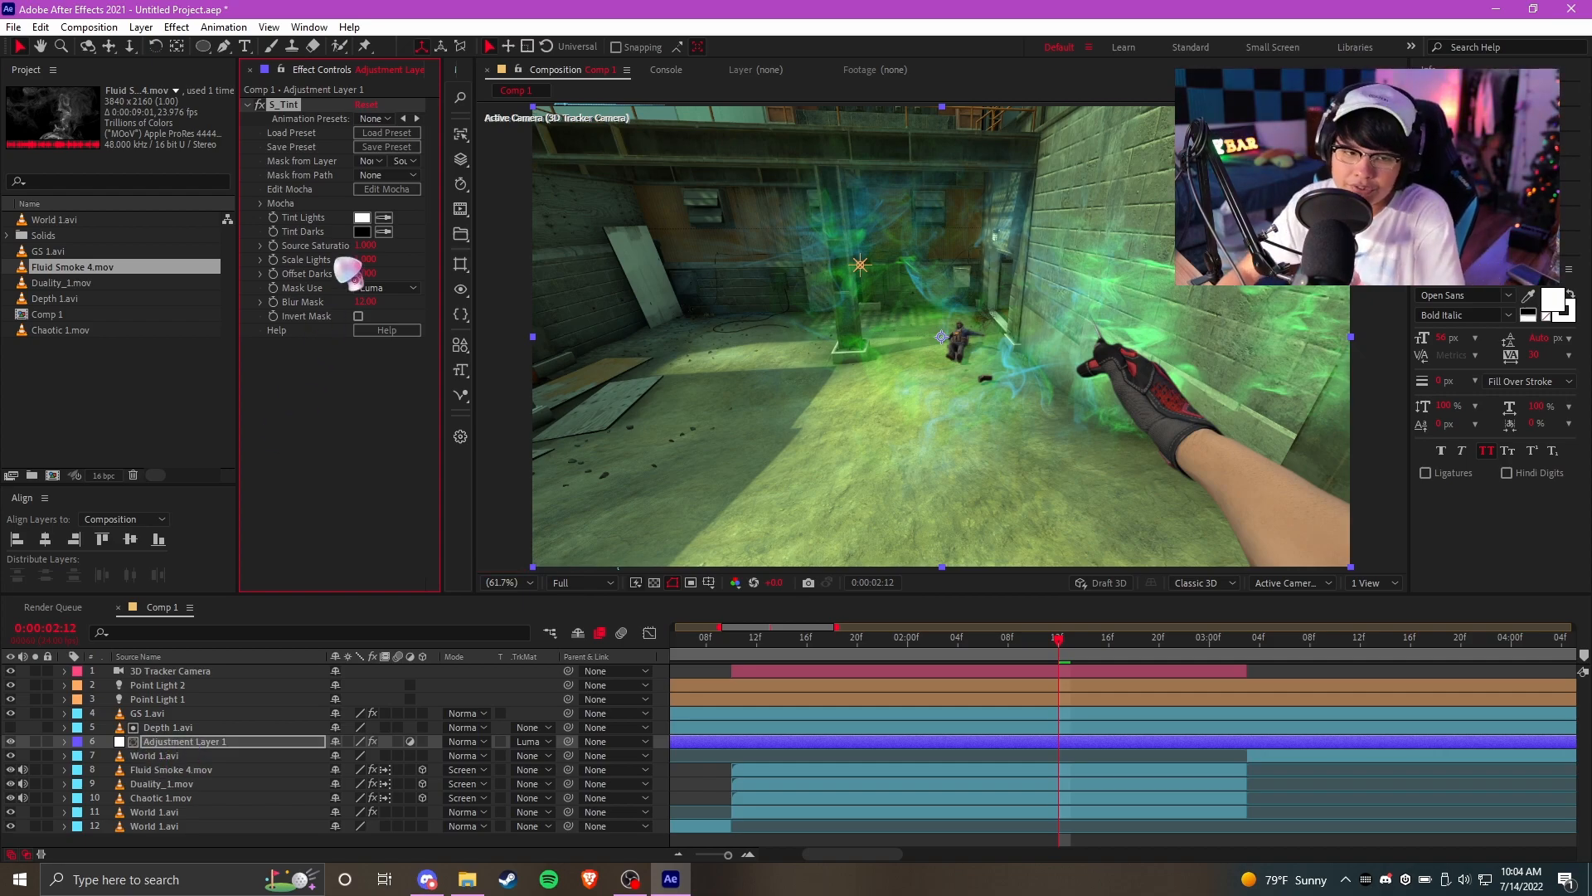
left_click(362, 217)
left_click_drag(1112, 661, 1151, 456)
left_click_drag(1176, 680, 1169, 665)
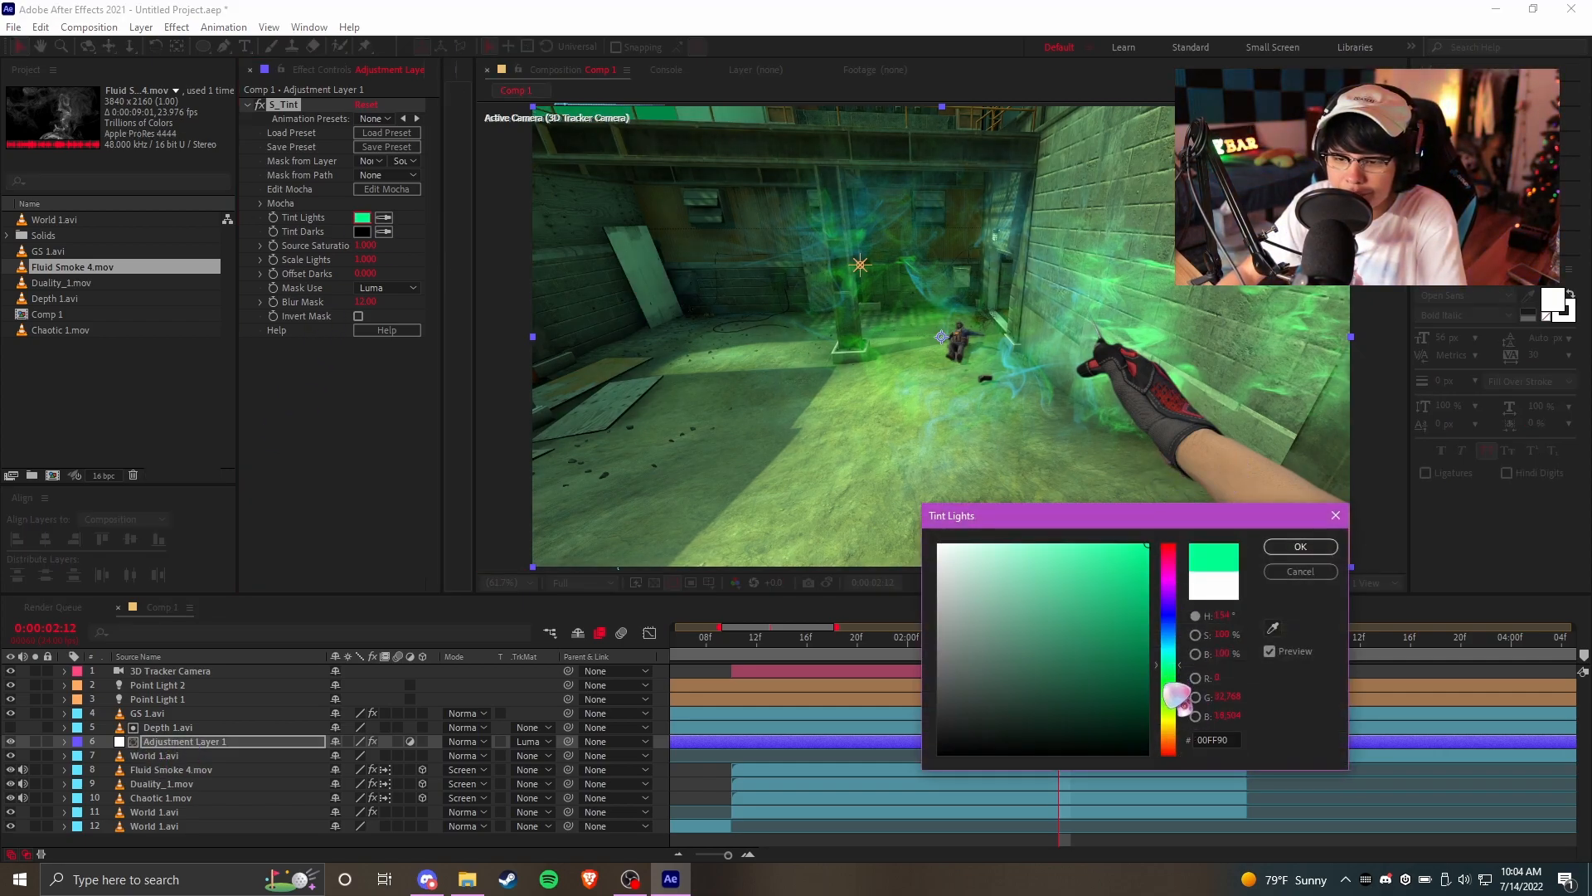
key("Return")
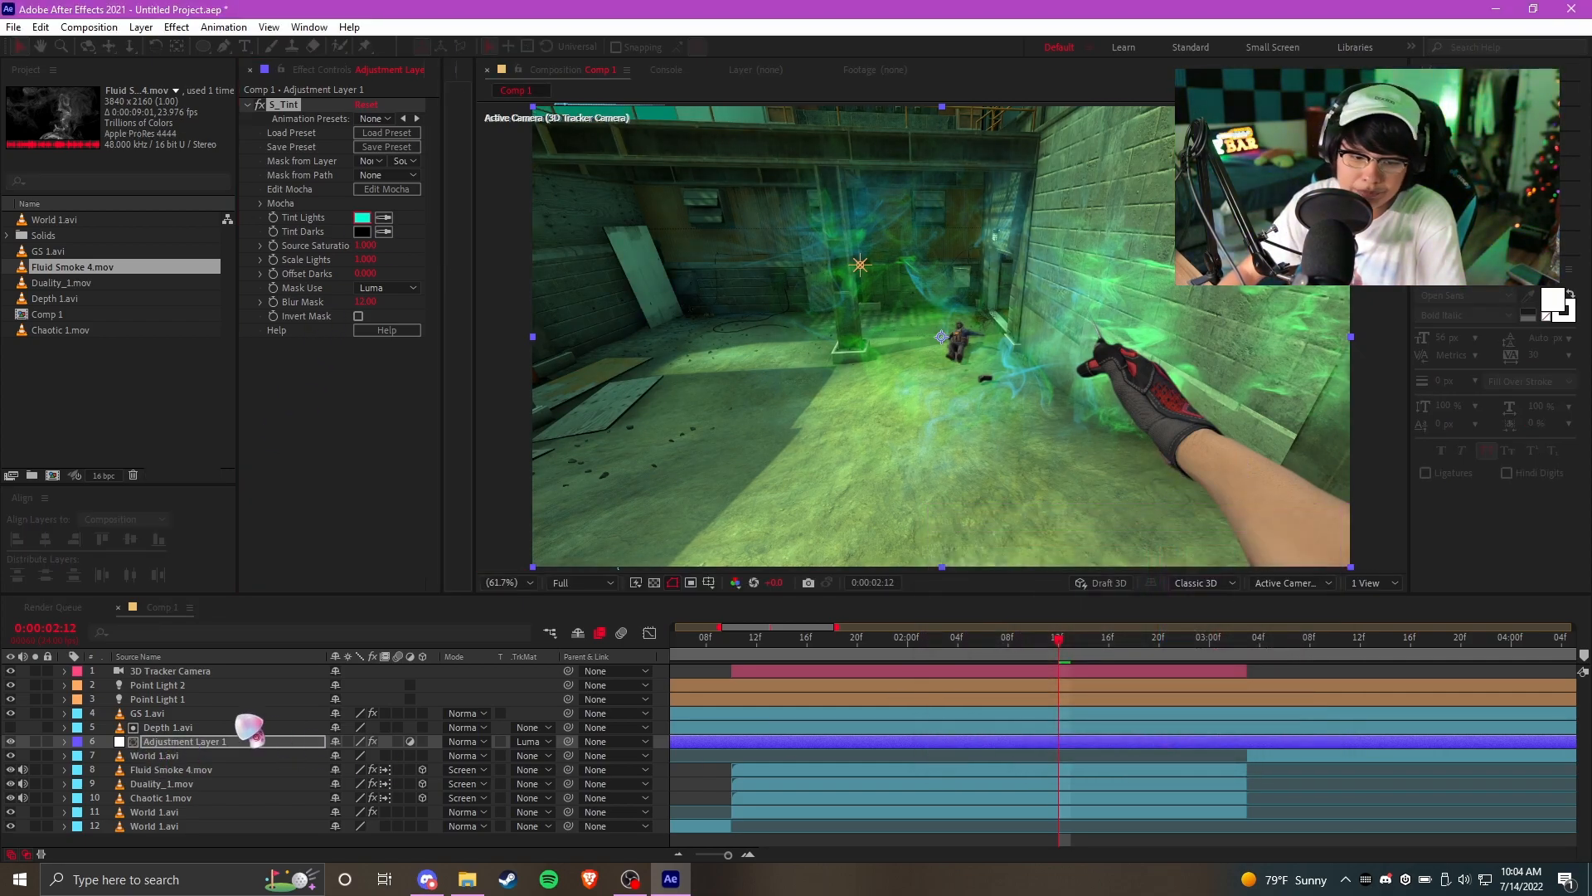
Make Depth 1.avi visible, apply Levels, and increase its contrast with a negative Output Black and a higher Output White
left_click(241, 728)
left_click(10, 727)
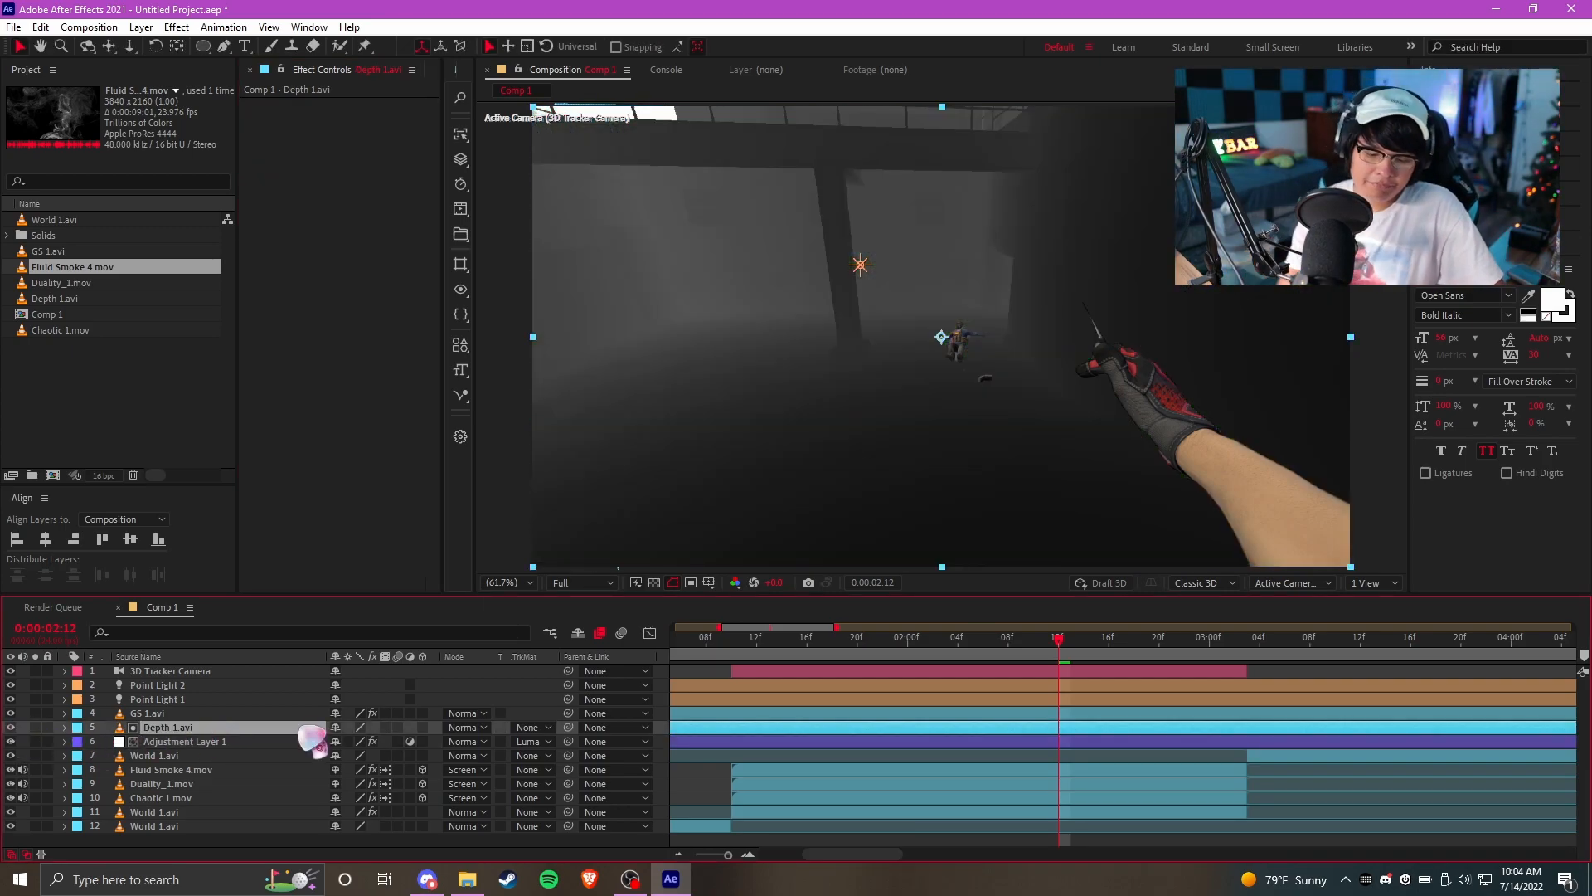
key("ctrl+space")
type("lev")
key("Return")
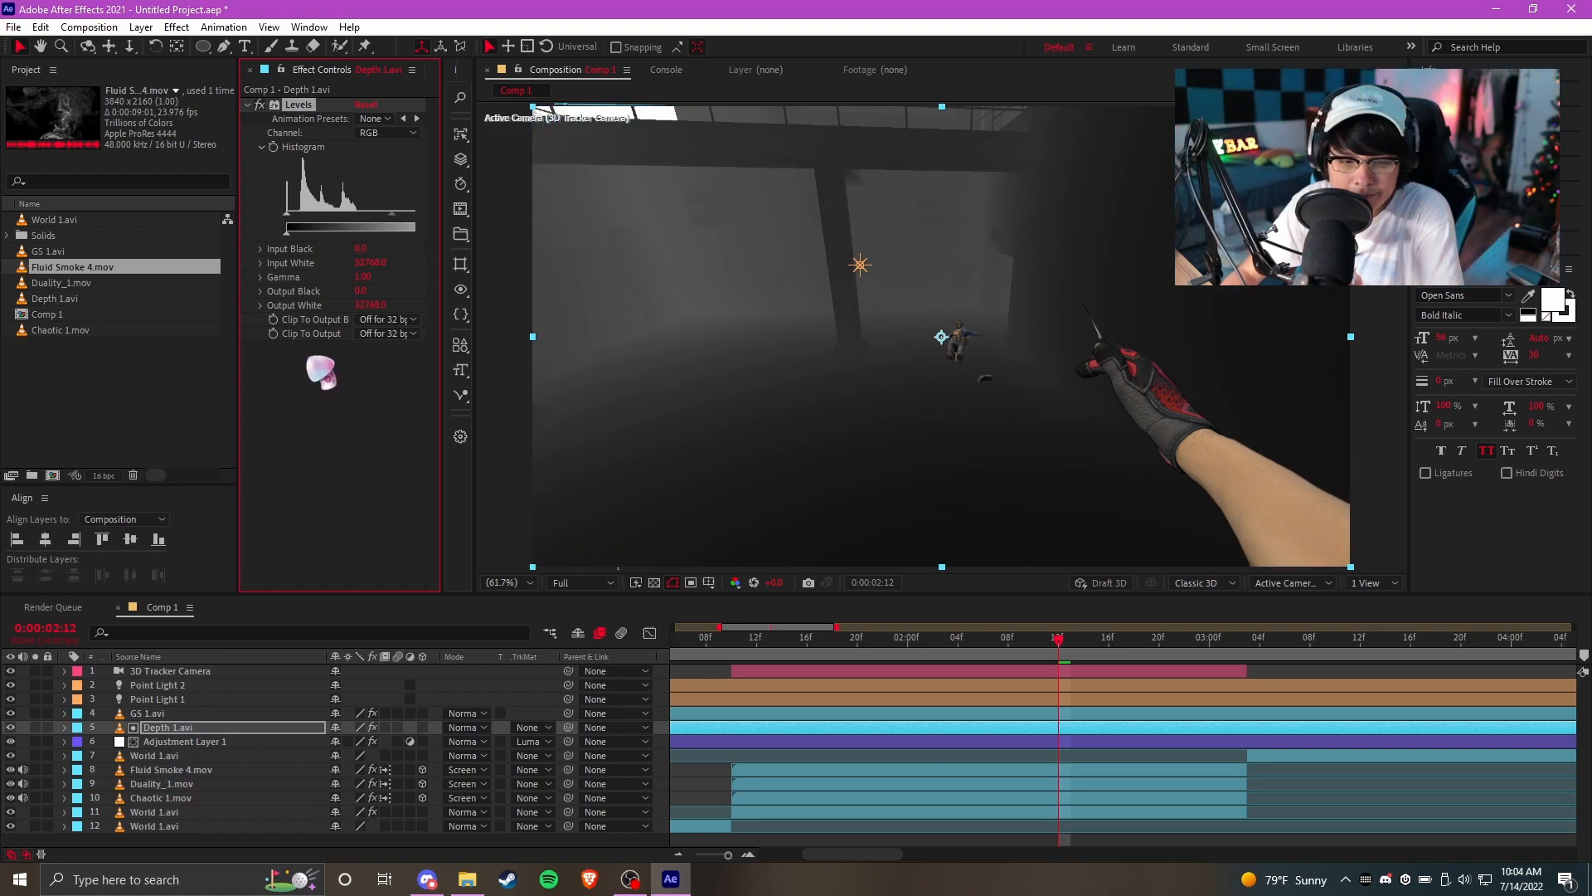
left_click_drag(361, 293, 319, 287)
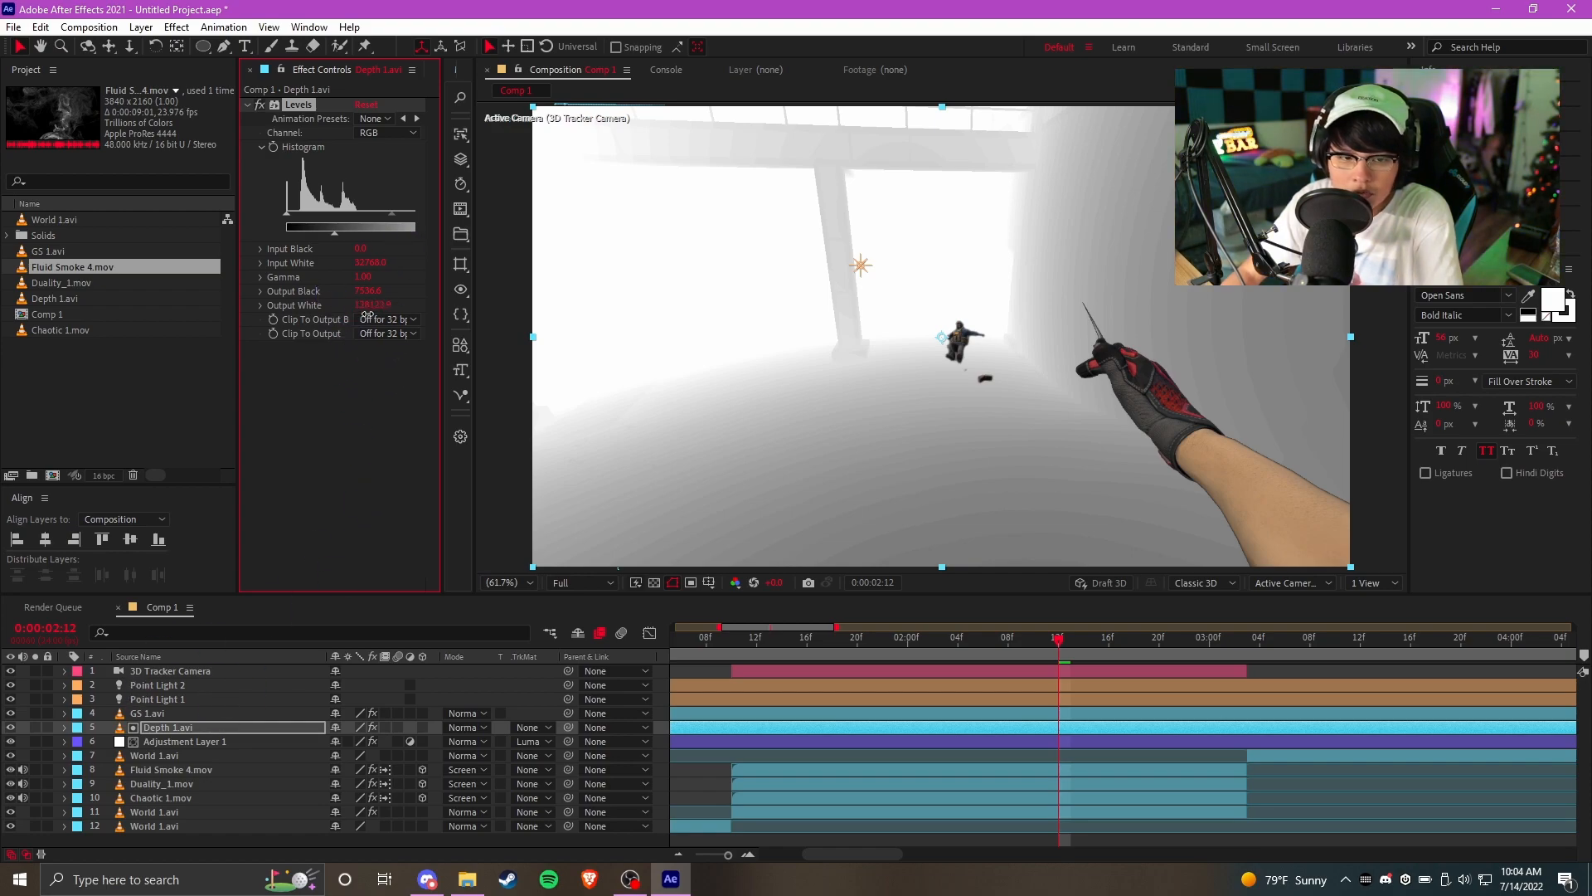
left_click_drag(375, 295, 340, 300)
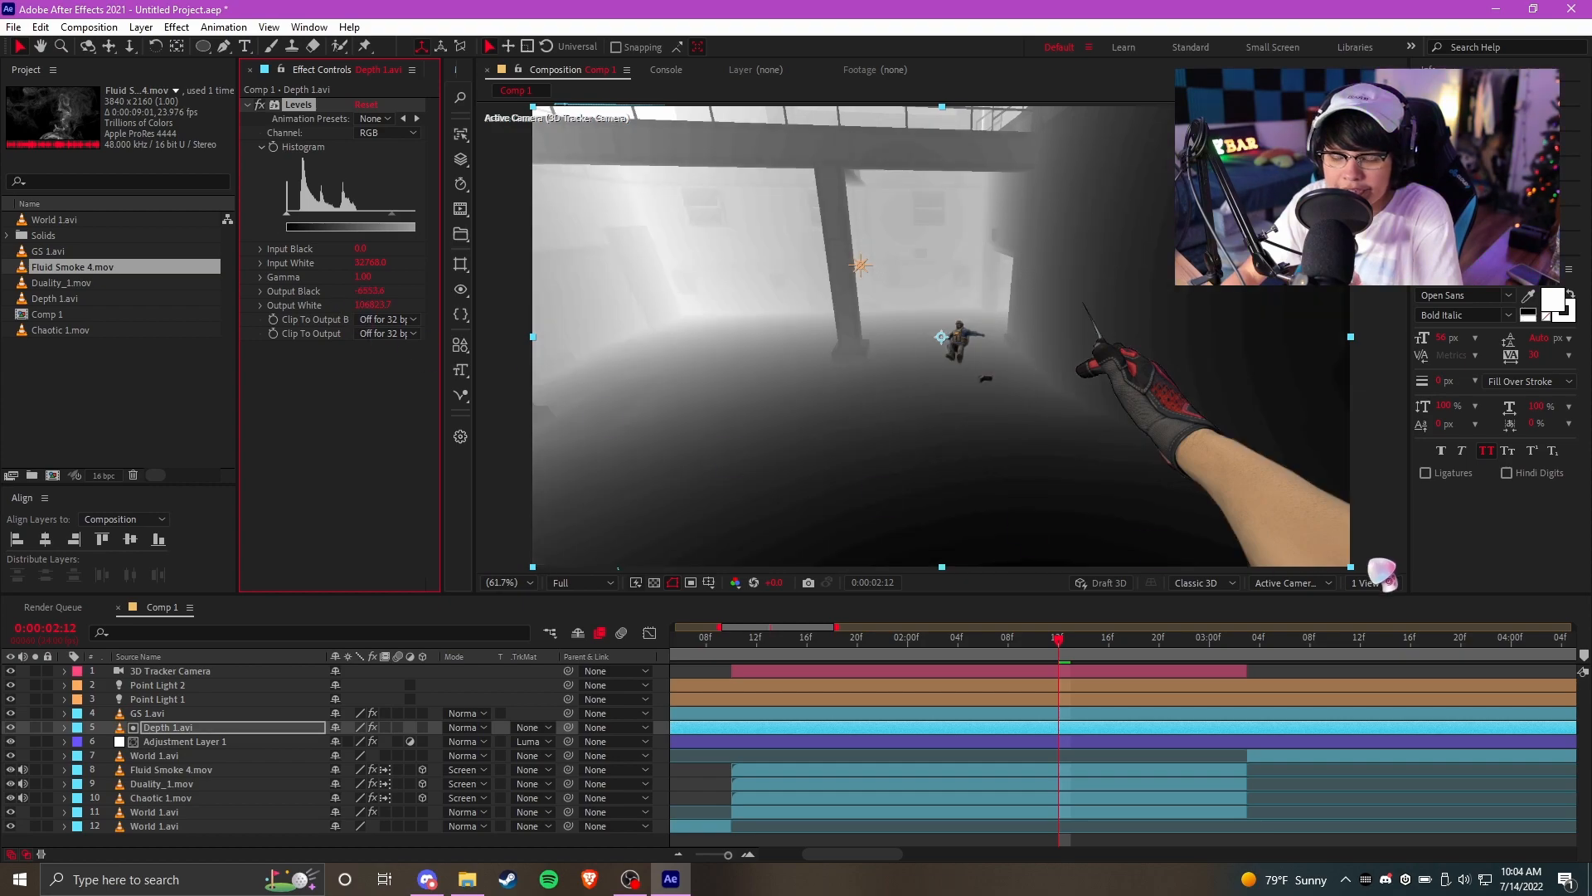
Hide the Depth 1.avi layer and select Adjustment Layer 1
left_click(532, 742)
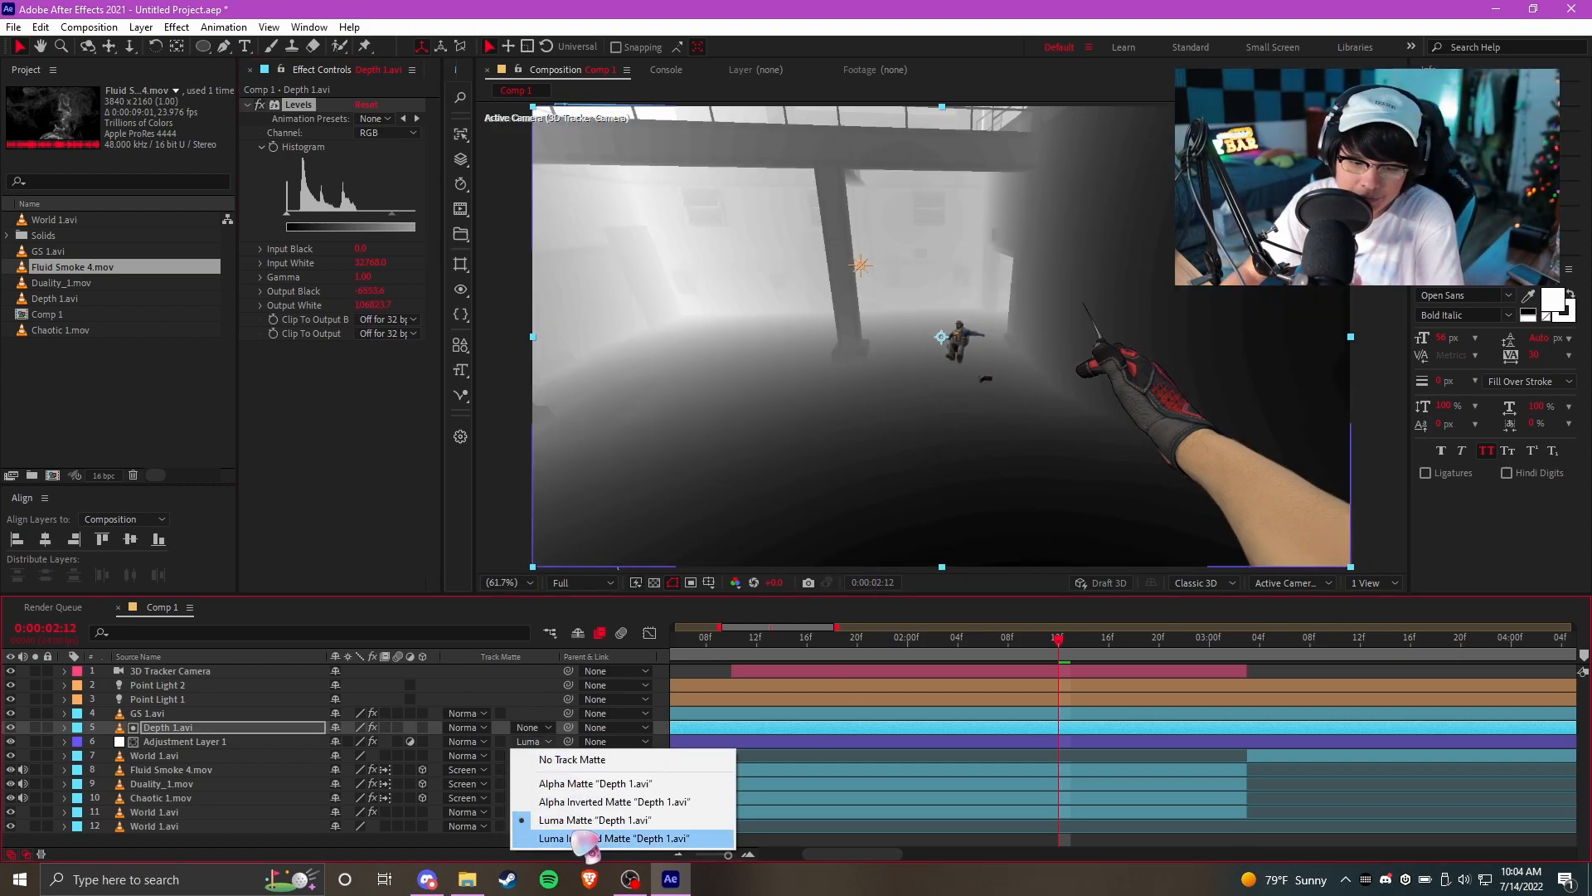
left_click(240, 718)
left_click(170, 726)
left_click(10, 727)
left_click(207, 741)
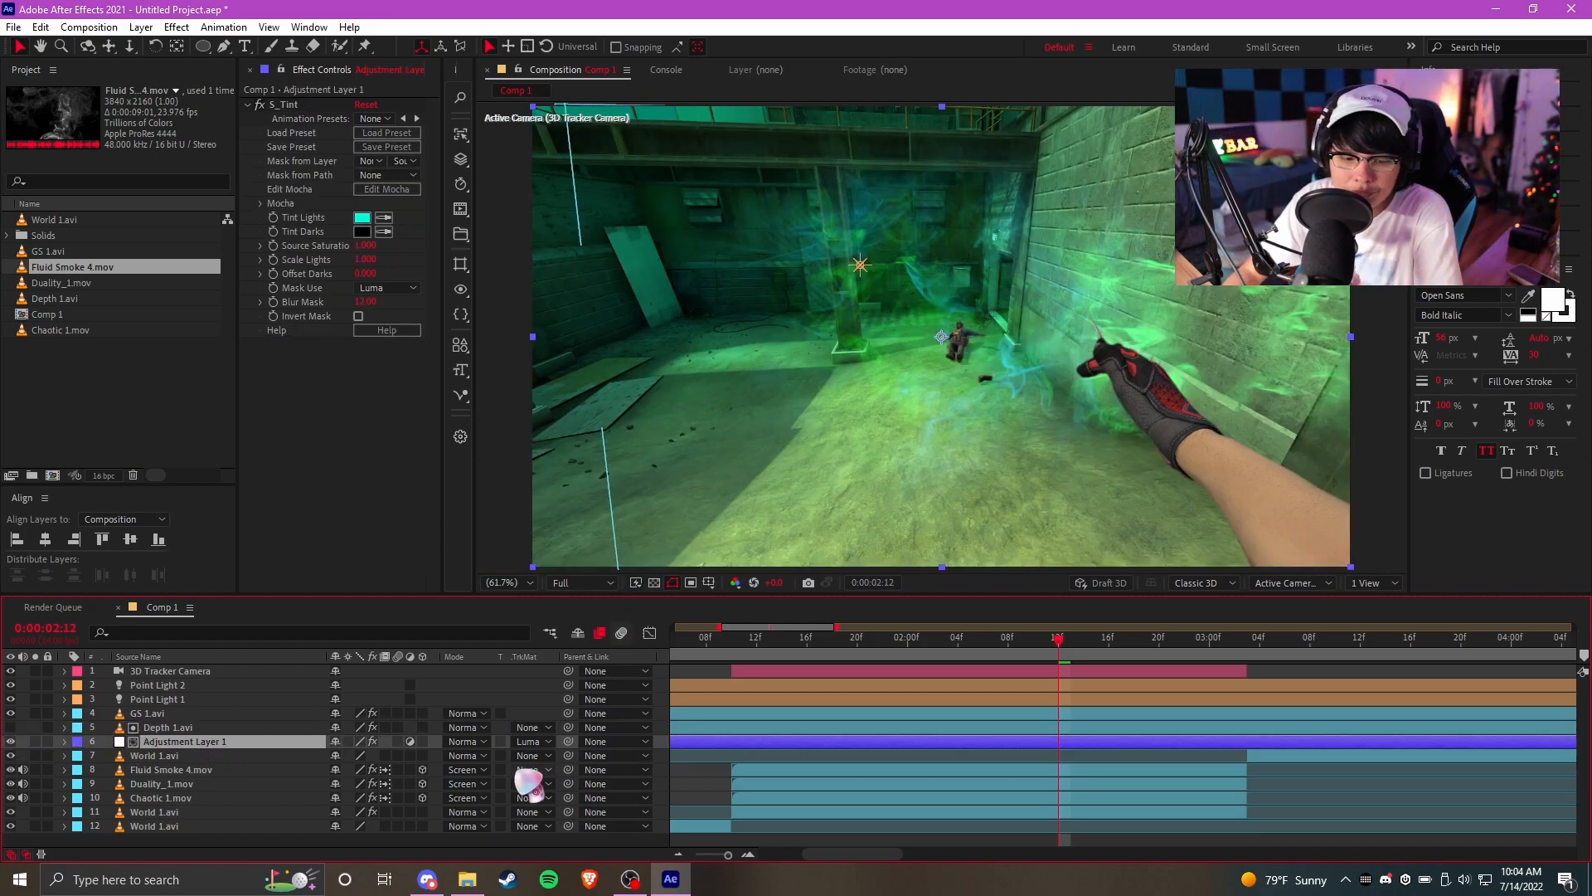
Try Luma Inverted Matte "Depth 1.avi" on Adjustment Layer 1, and return it to Luma Matte
left_click(530, 740)
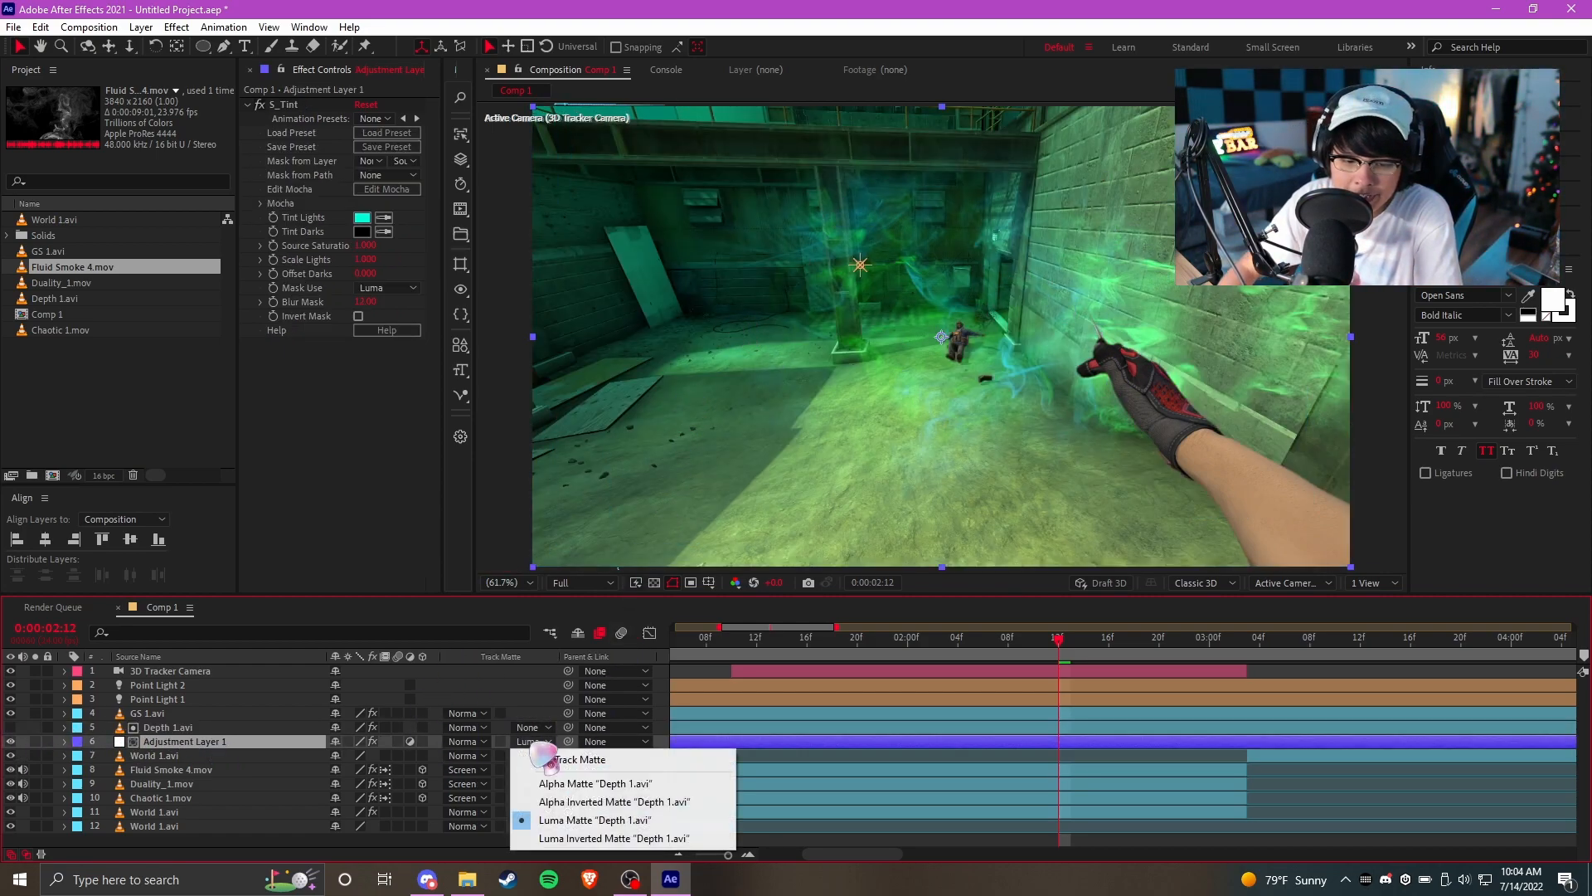
left_click(592, 838)
left_click(530, 740)
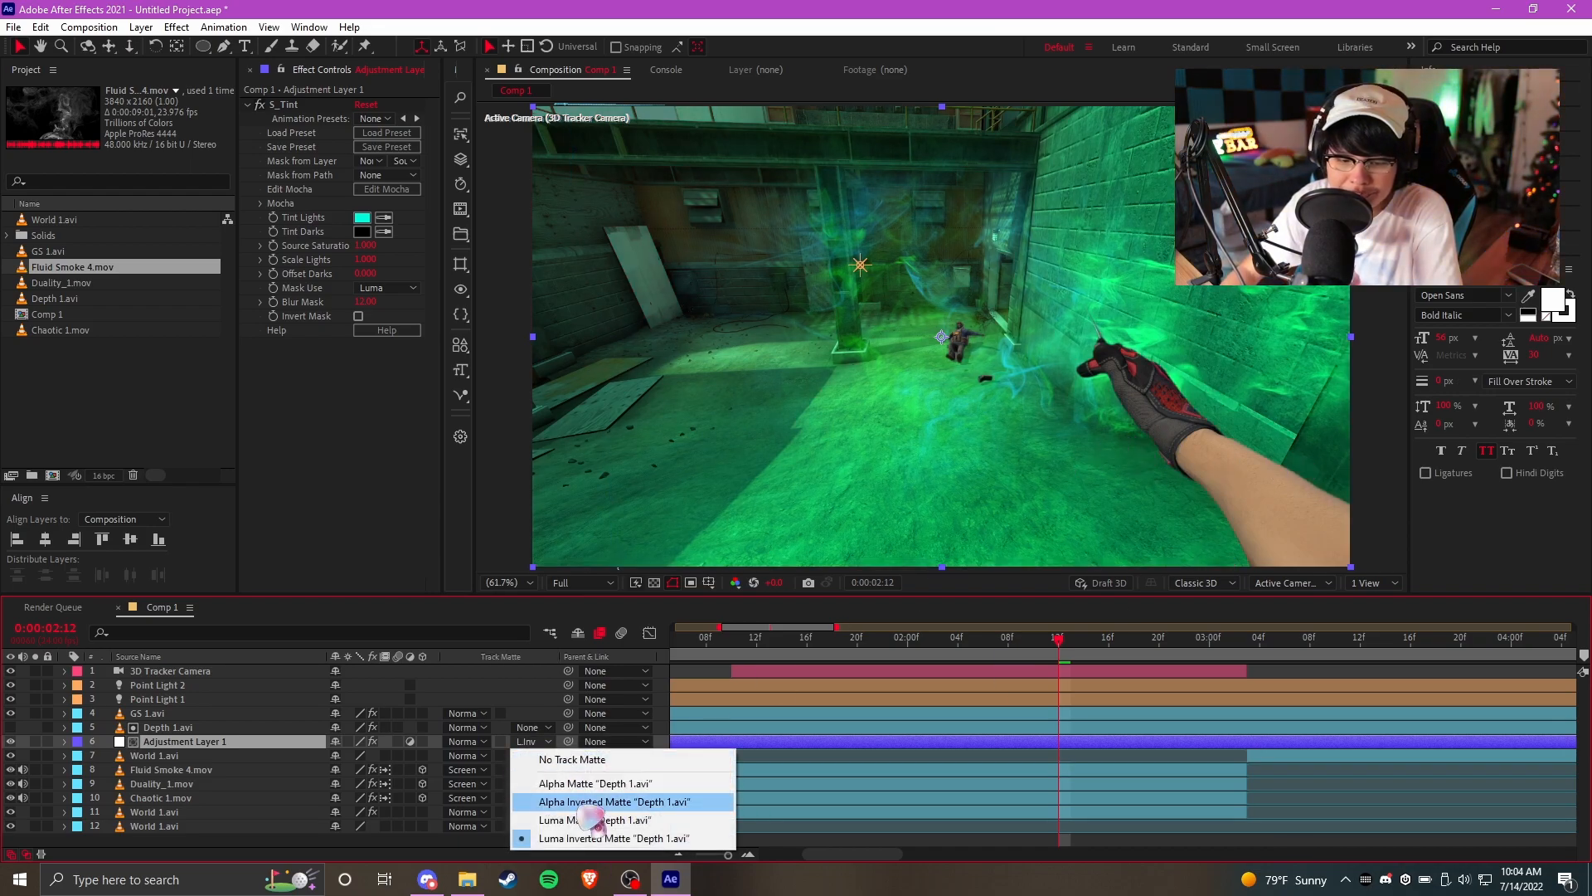
left_click(595, 820)
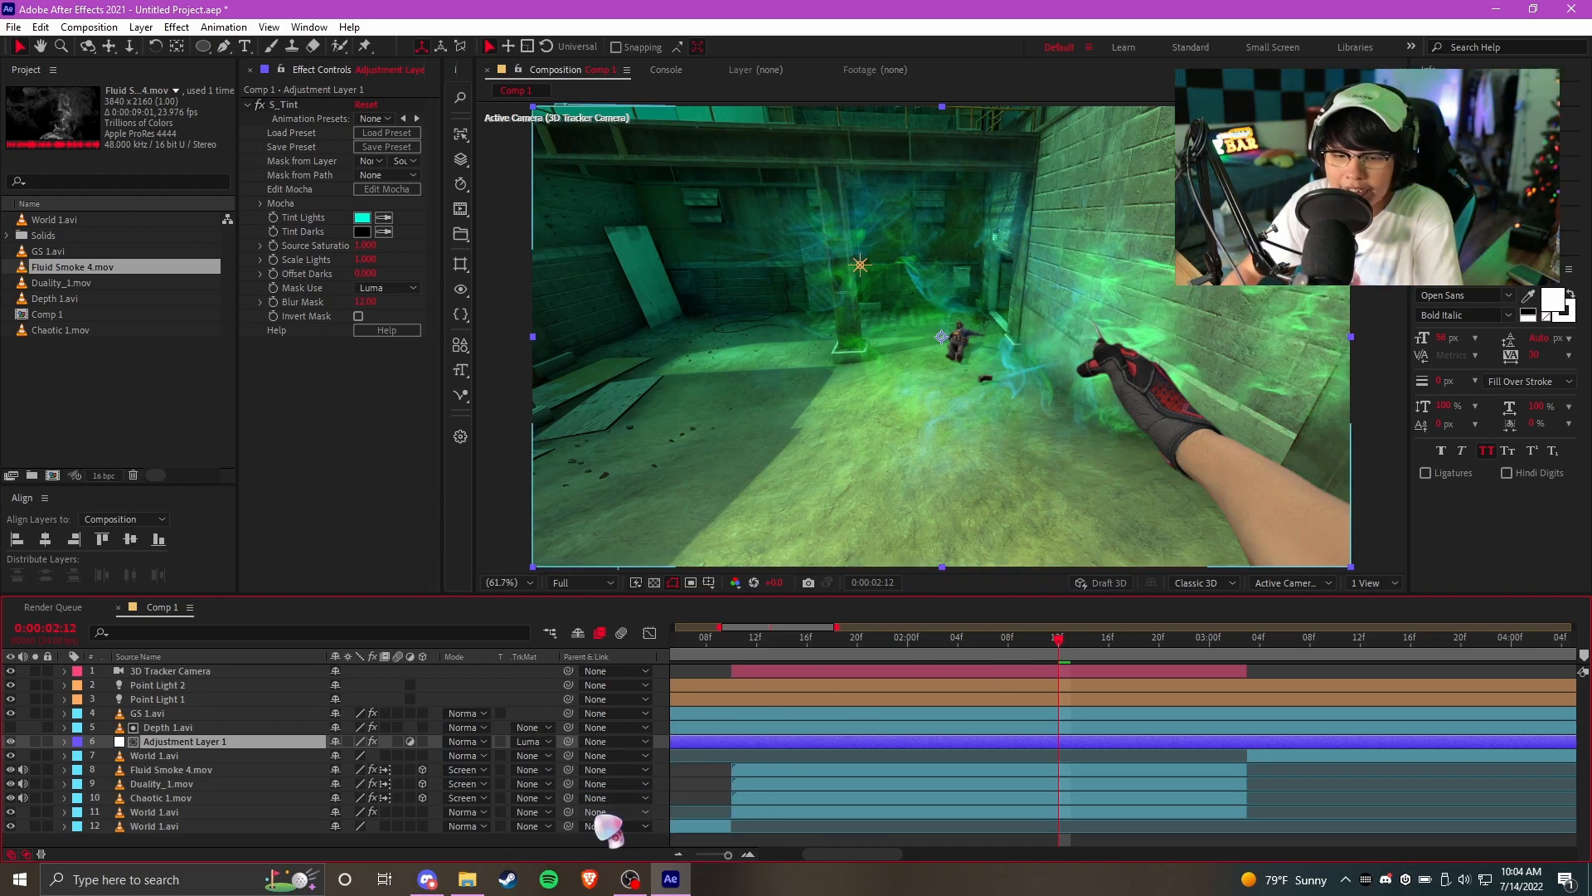
Try brighter S_Tint Tint Darks colors on Adjustment Layer 1, ending with the sampled Tint Lights turquoise 00FFDE
left_click(362, 232)
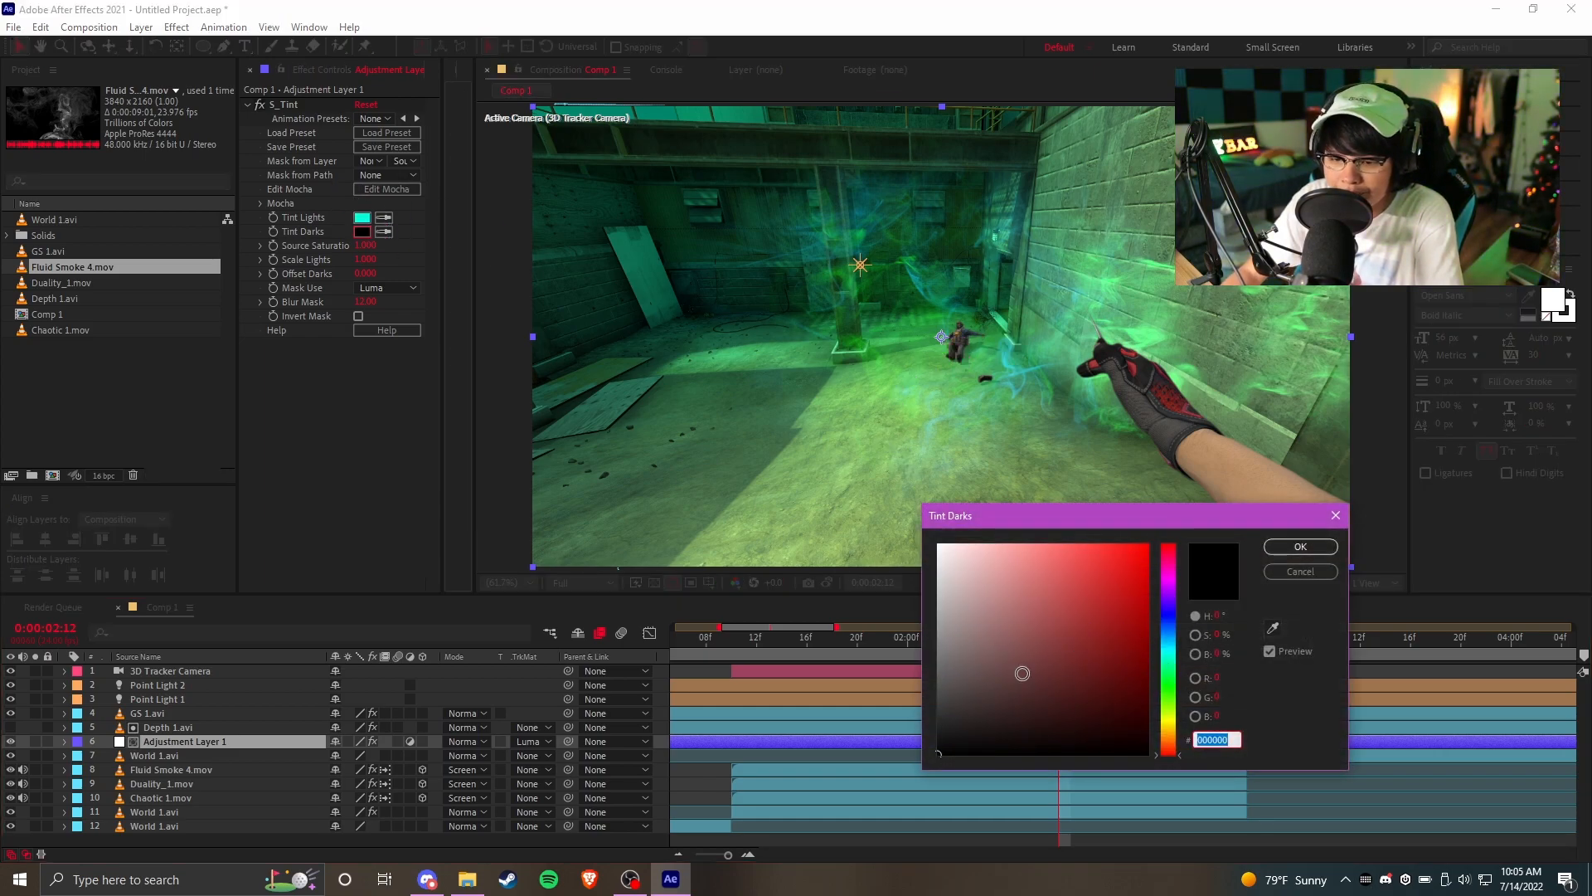
left_click(1071, 647)
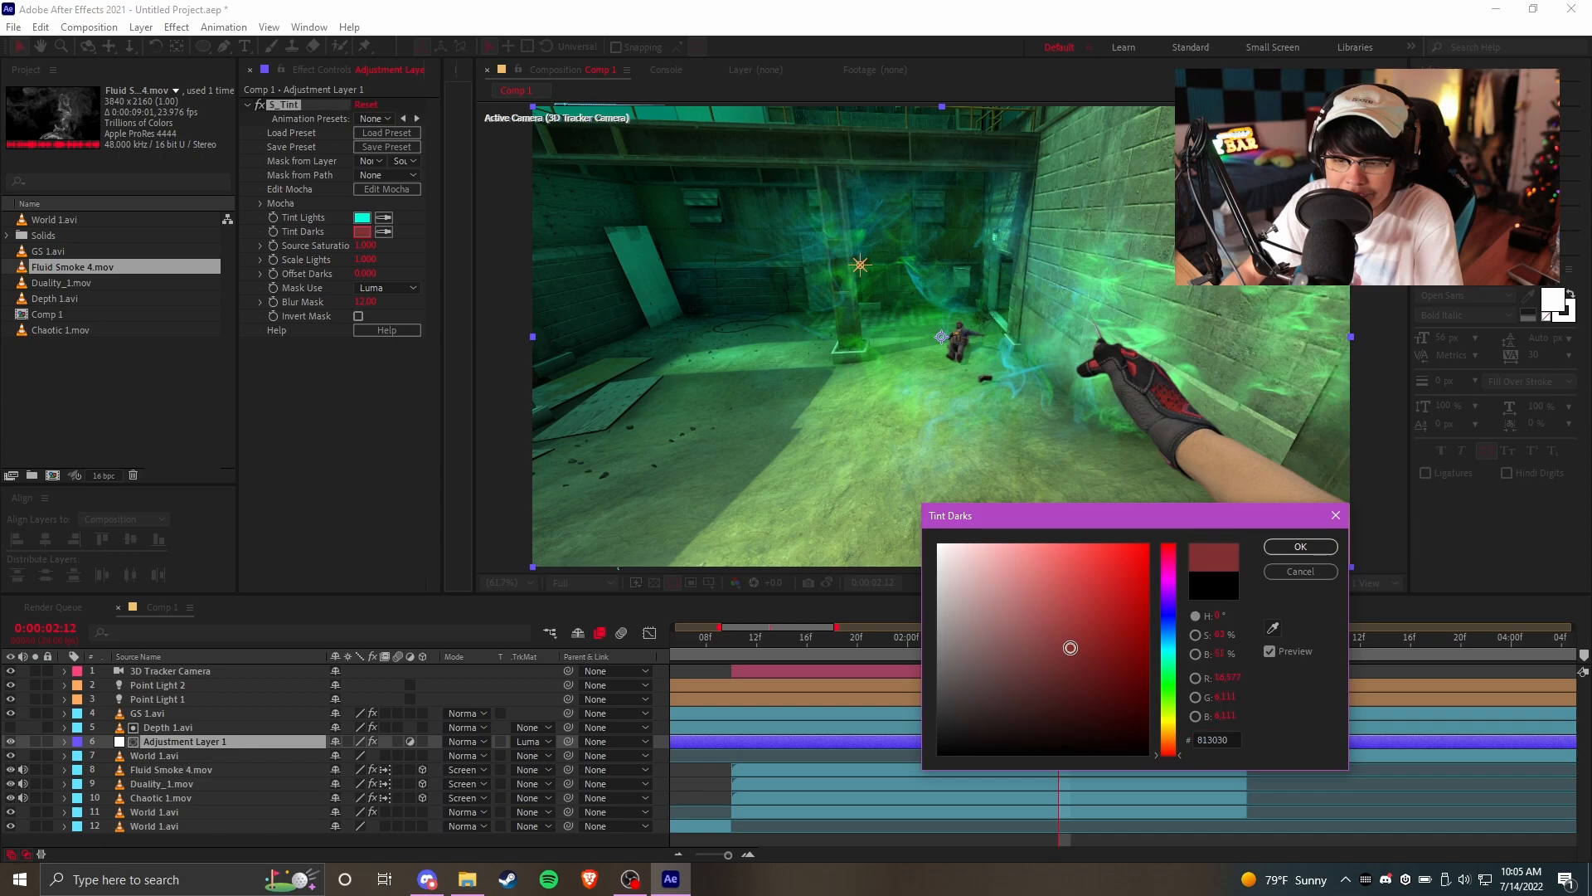
left_click(1173, 648)
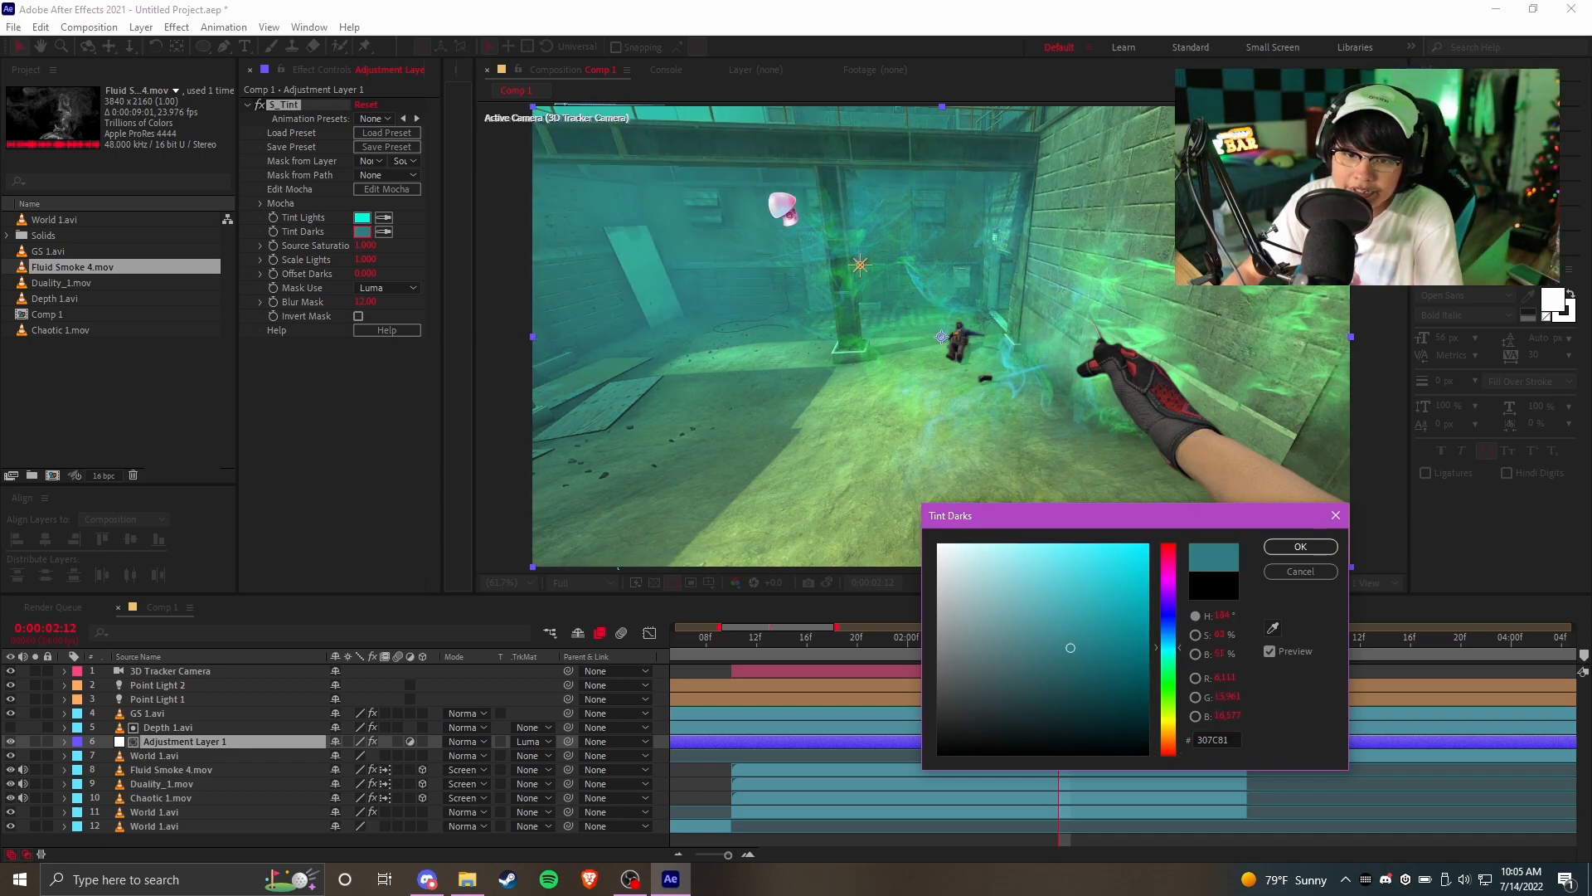
left_click_drag(1053, 662, 1148, 570)
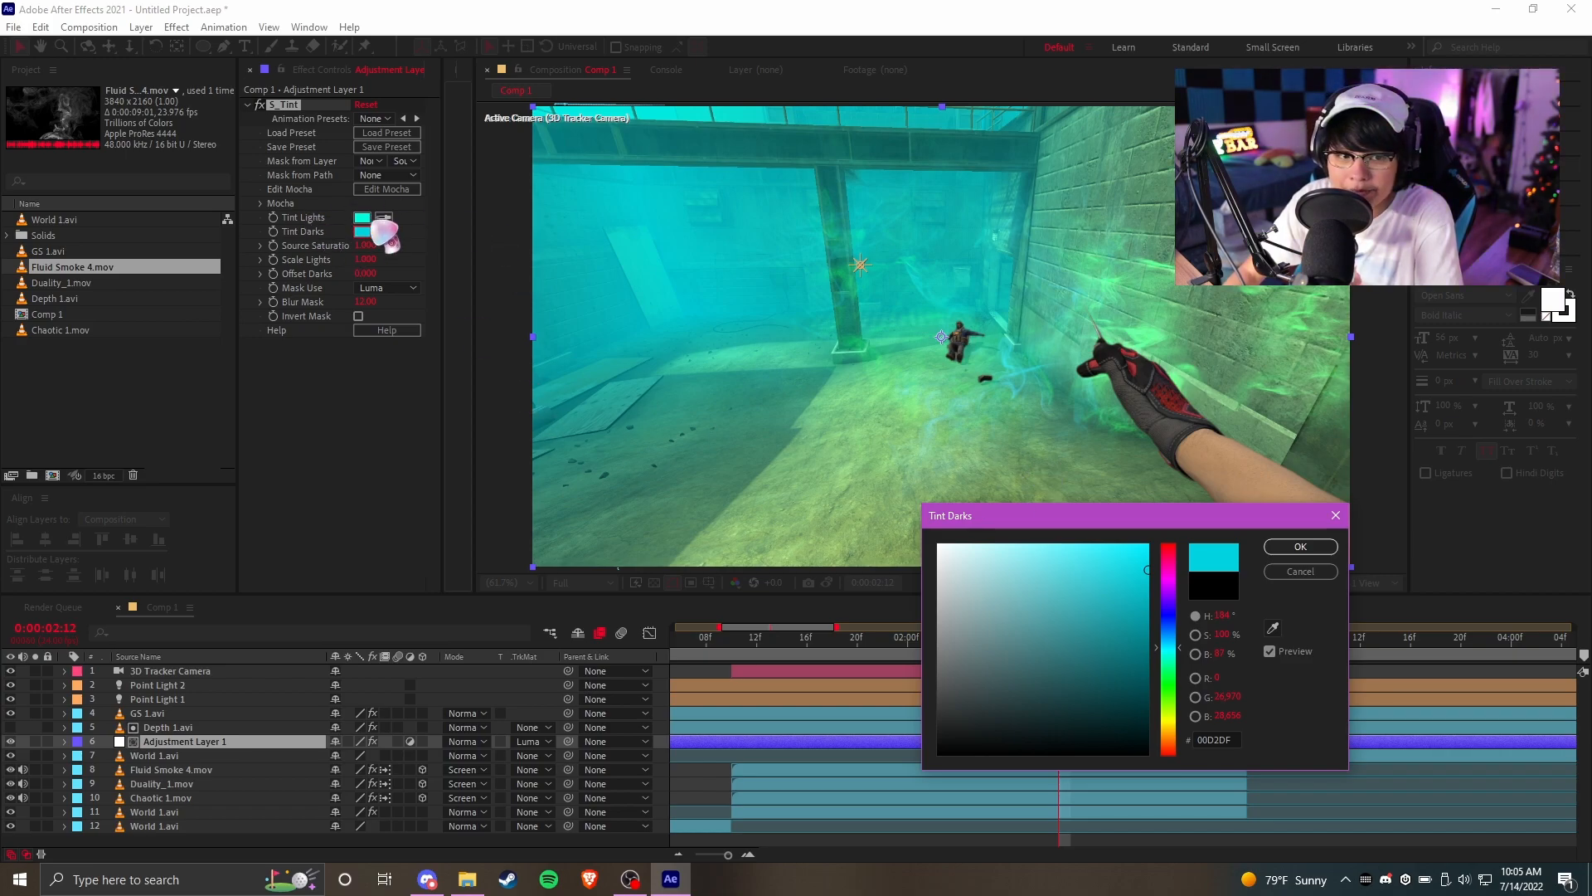
left_click(1273, 627)
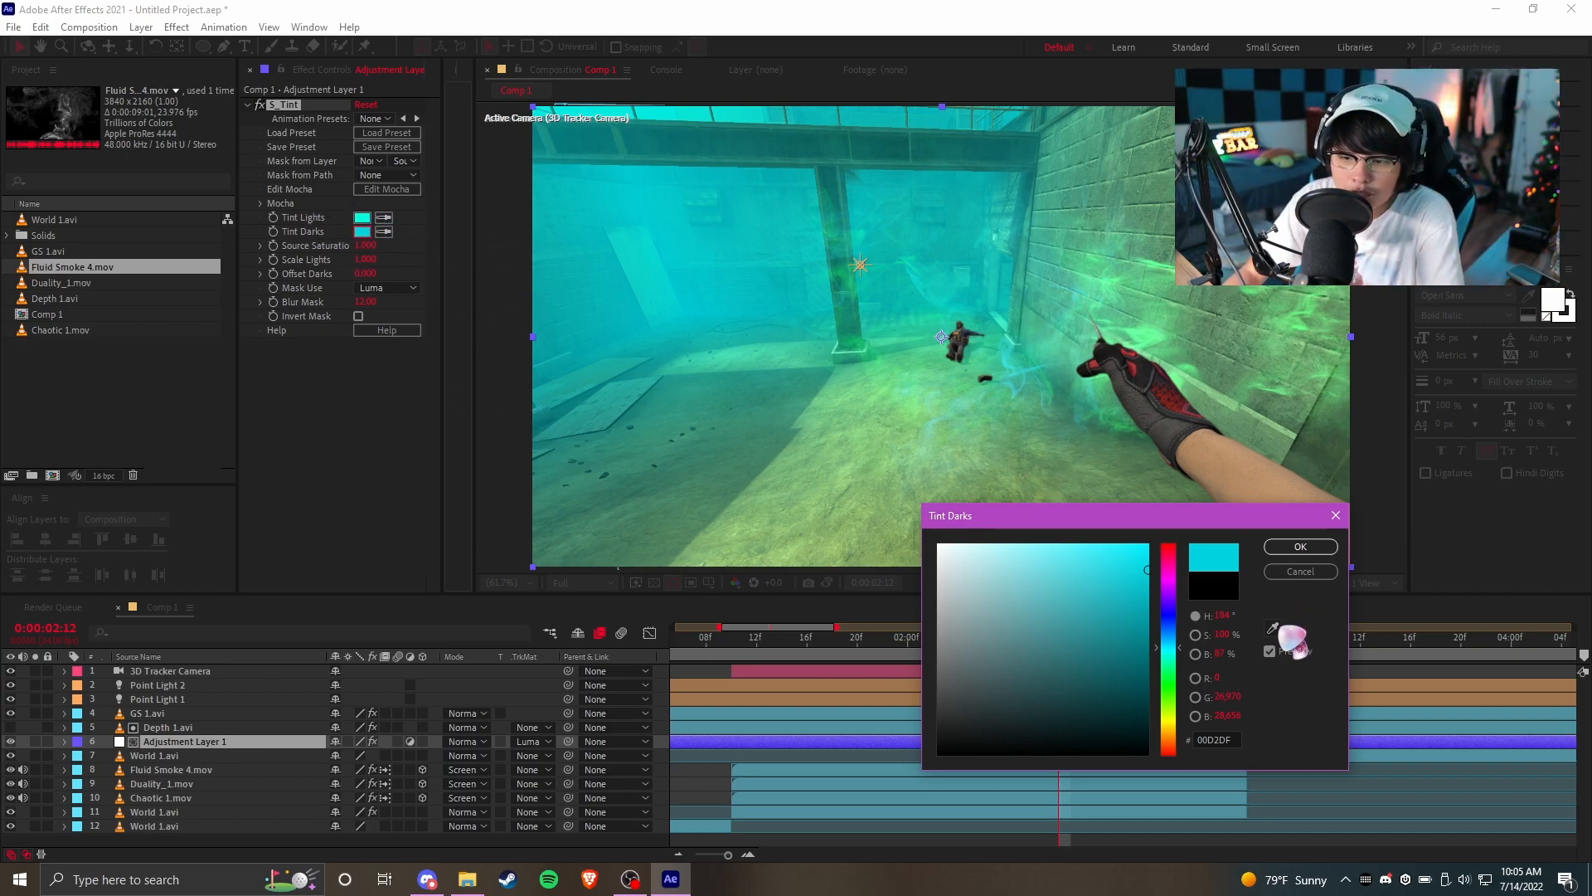
left_click(369, 213)
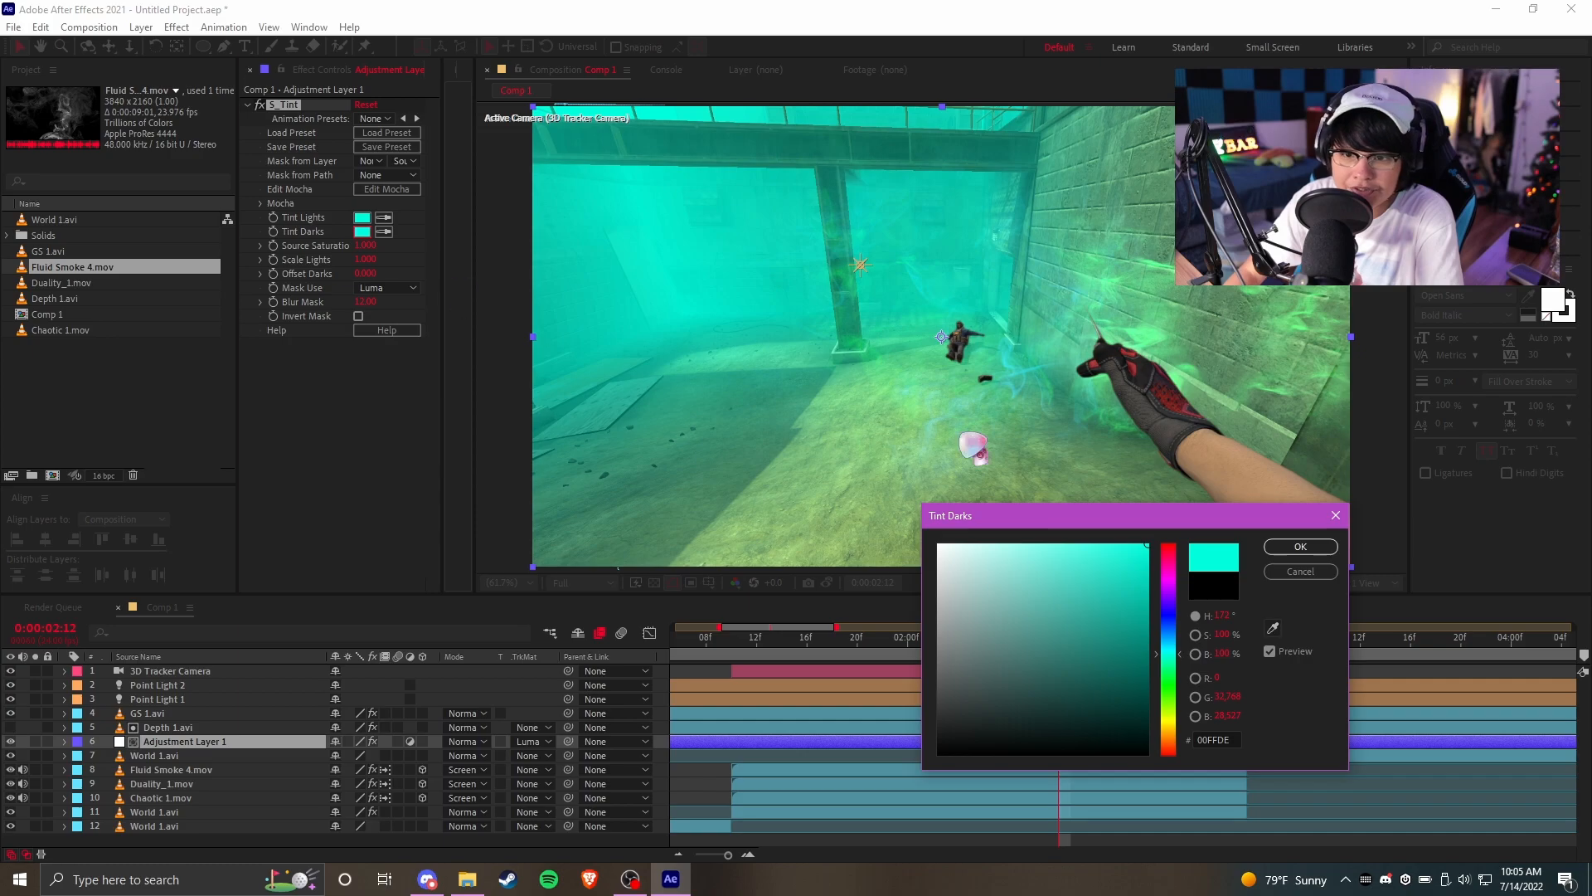
left_click(1327, 549)
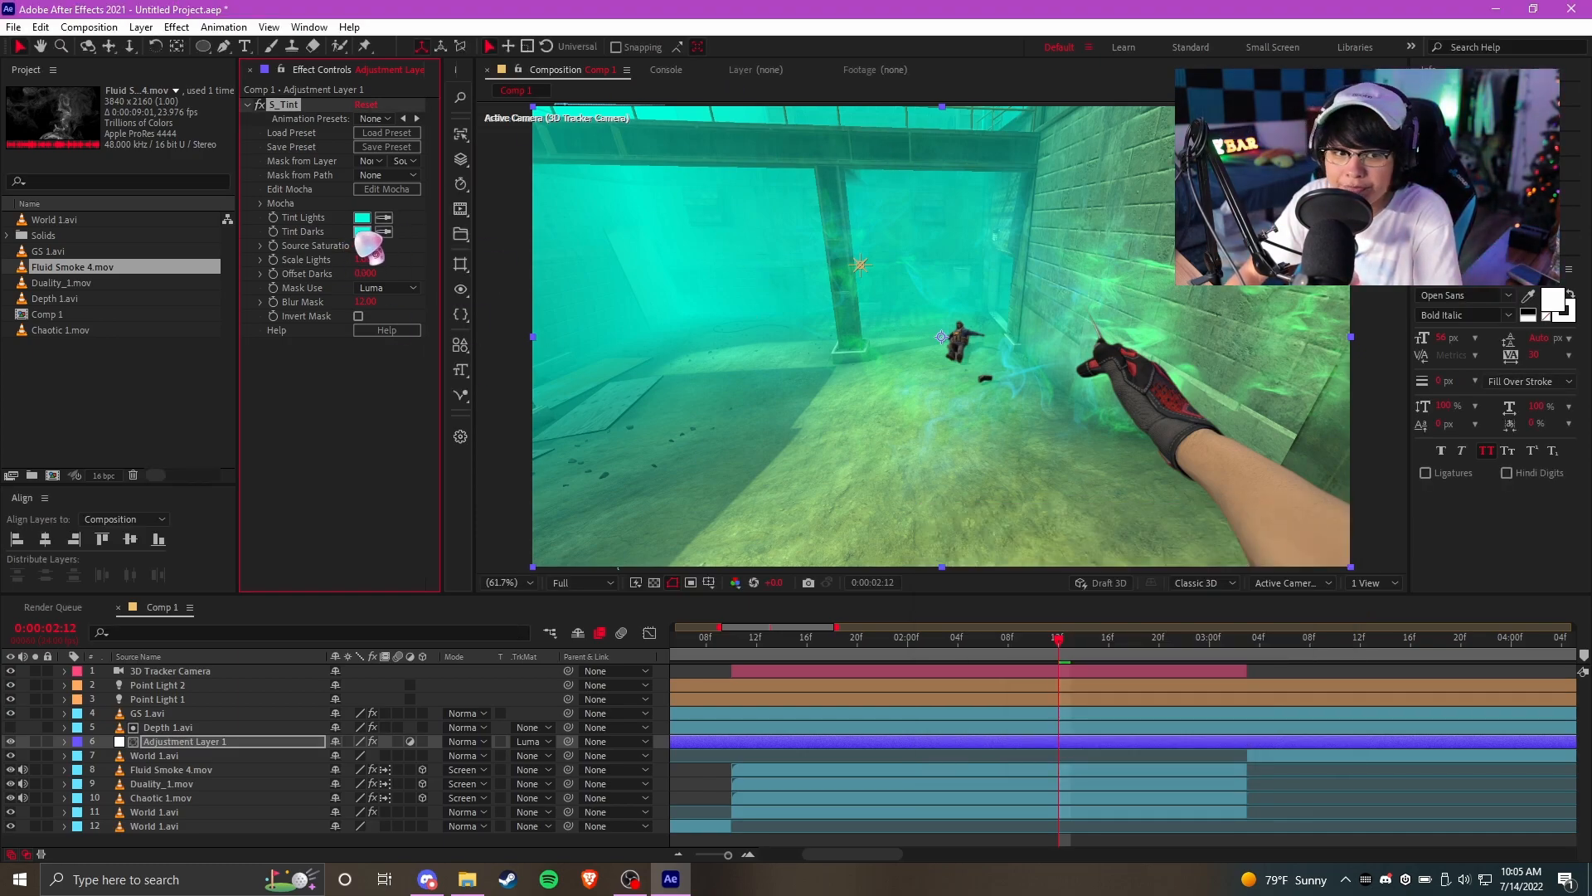
Set S_Tint's Tint Darks on Adjustment Layer 1 to a medium blue
left_click(362, 231)
left_click_drag(1086, 668, 1231, 684)
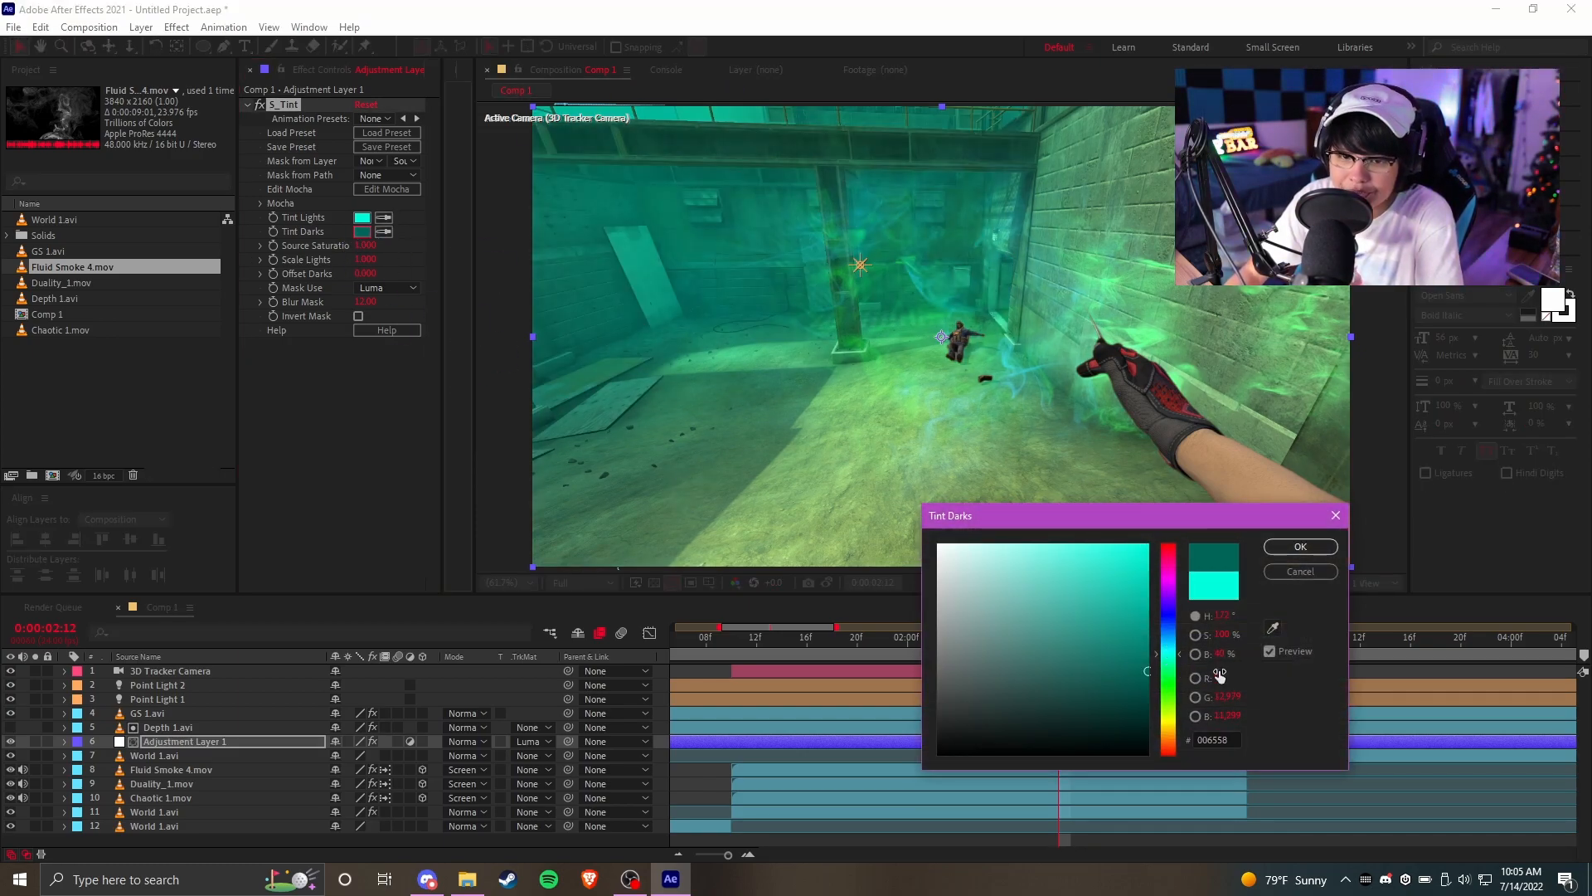
left_click(1171, 634)
left_click(1137, 605)
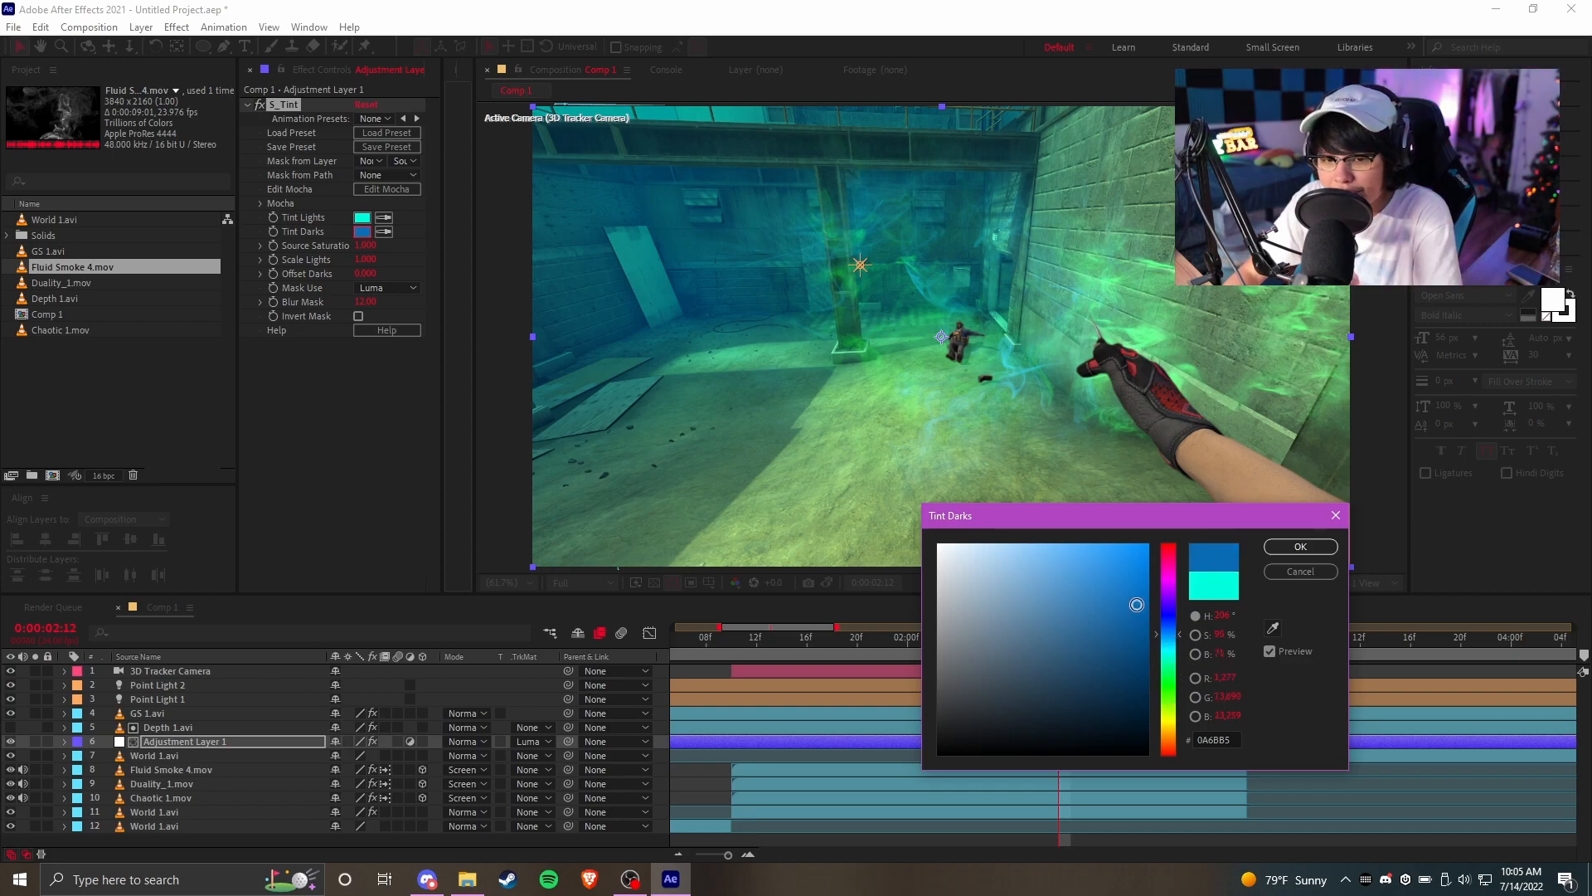
left_click_drag(1177, 646, 1184, 661)
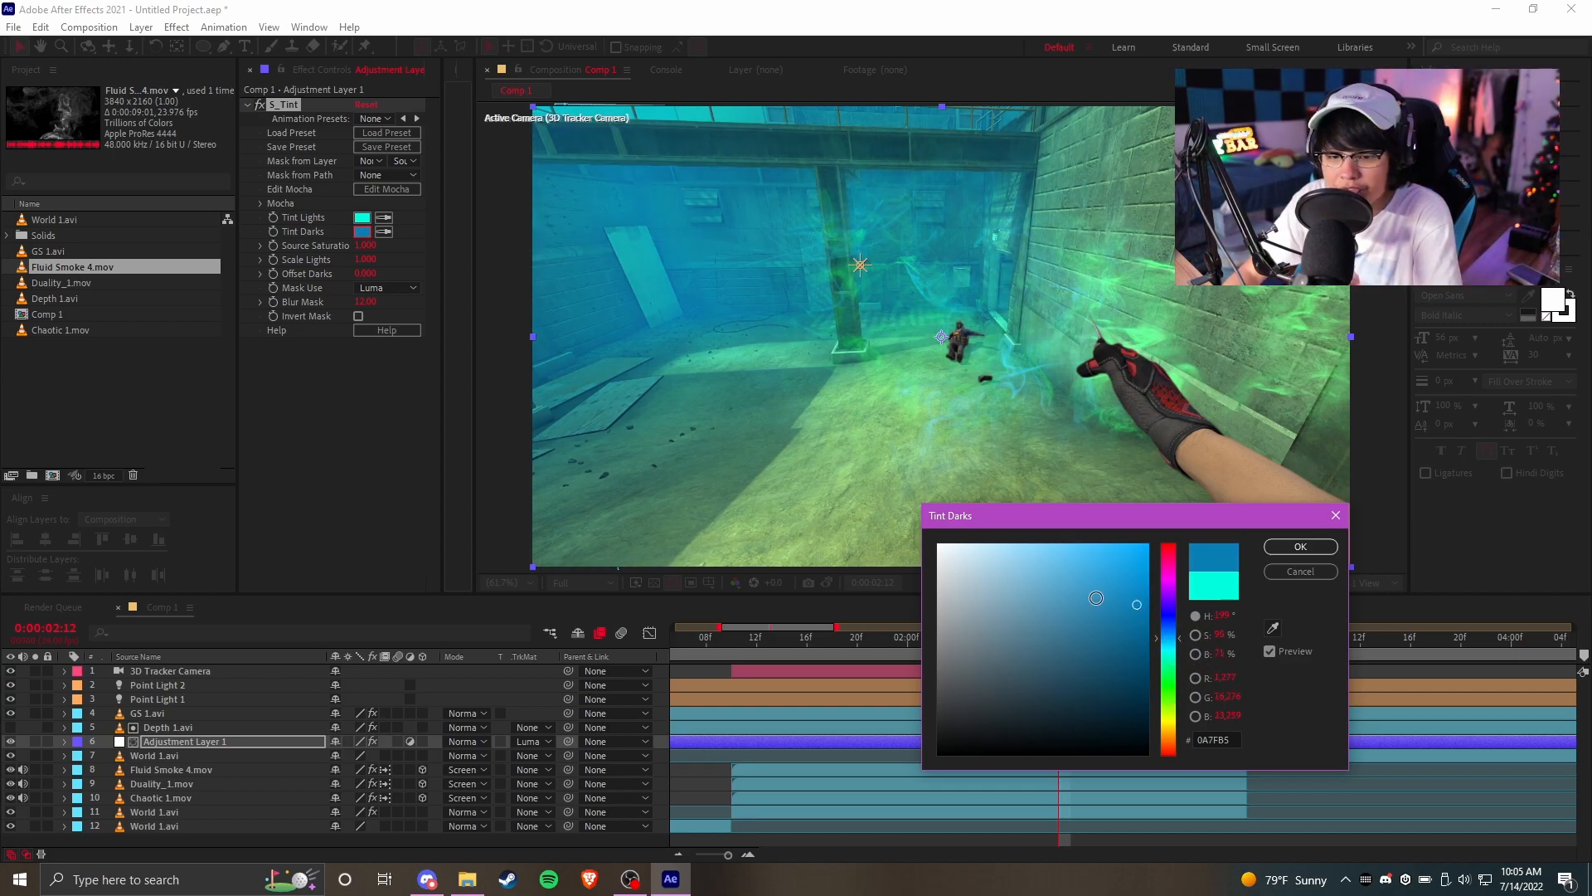
left_click(1106, 576)
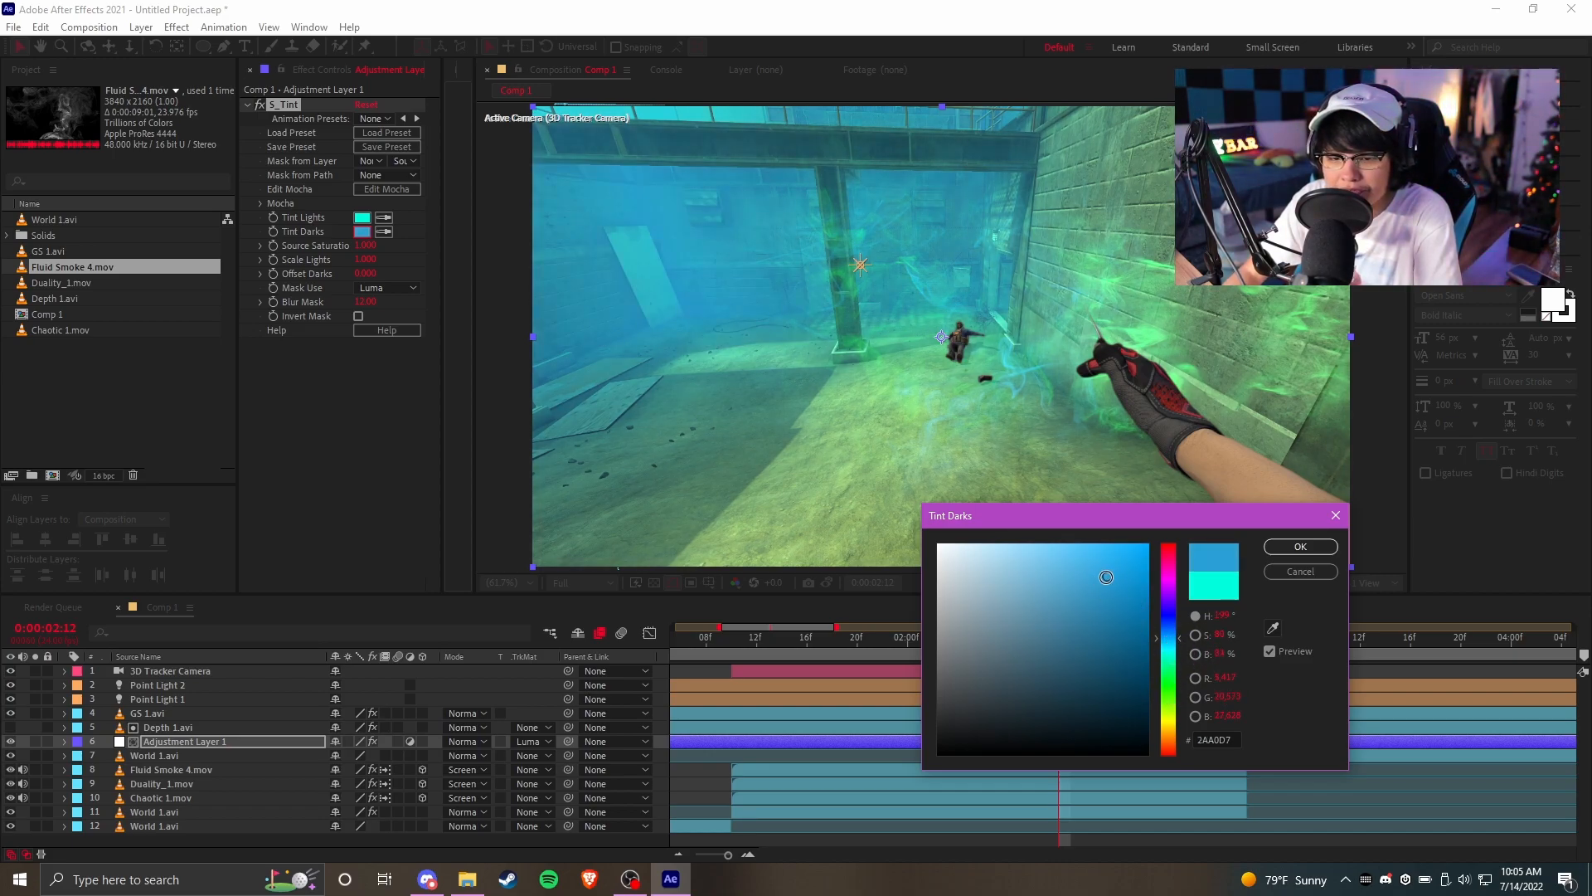
left_click(1079, 611)
left_click(1299, 547)
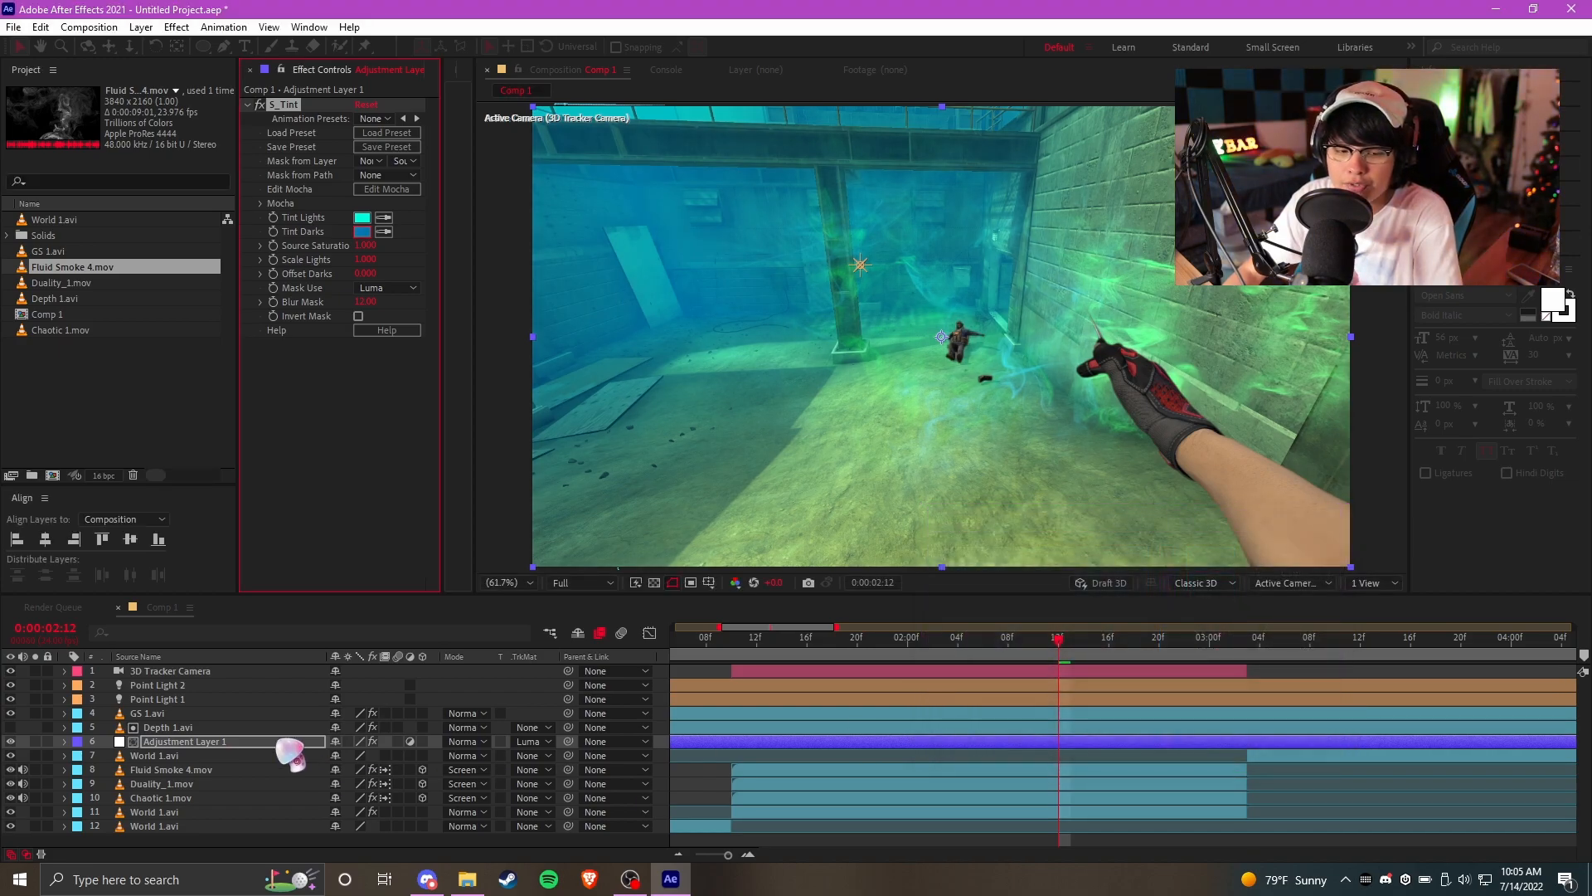
Move the GS 1.avi layer directly beneath Adjustment Layer 1 in the layer stack
left_click(181, 728)
left_click(156, 713)
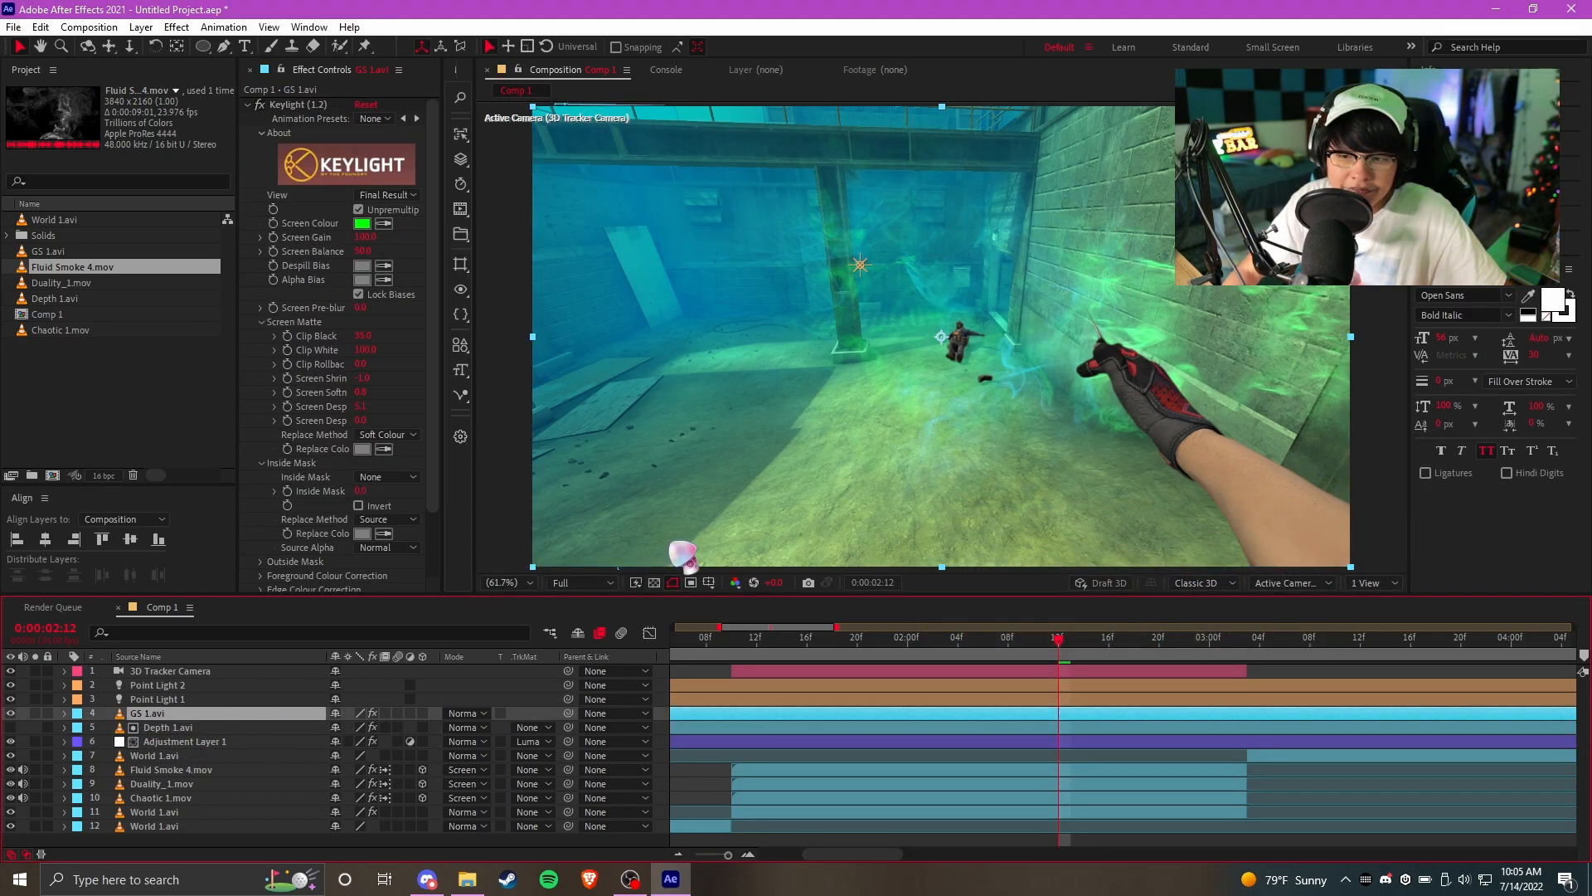
left_click_drag(146, 757, 151, 754)
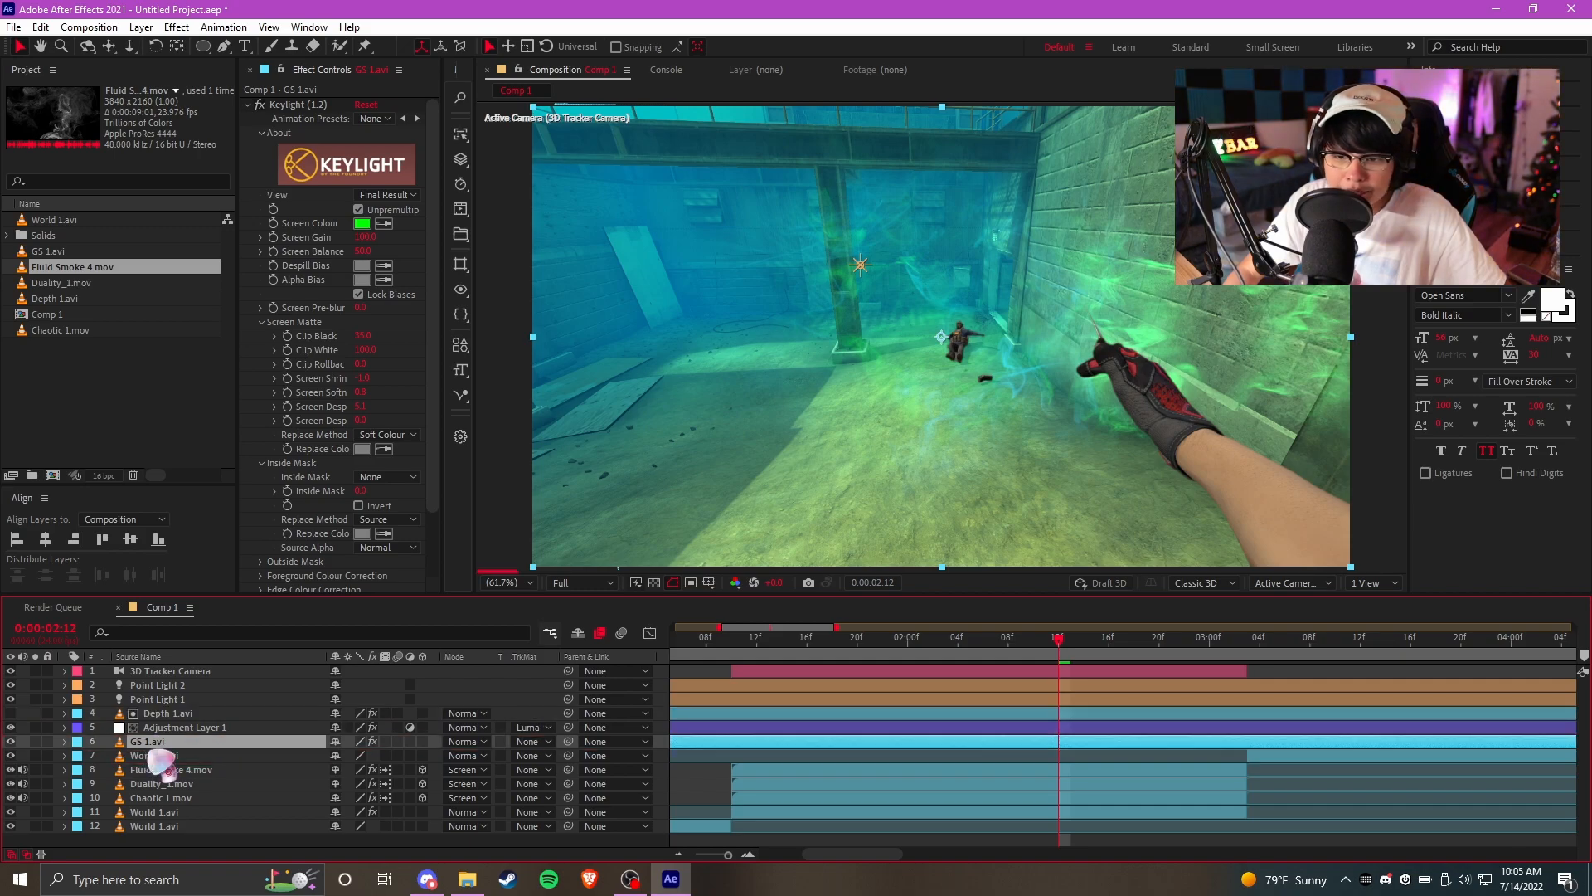
left_click(1295, 673)
mouse_move(150, 742)
left_mouse_down()
mouse_move(158, 753)
mouse_move(151, 713)
mouse_move(166, 749)
left_mouse_up()
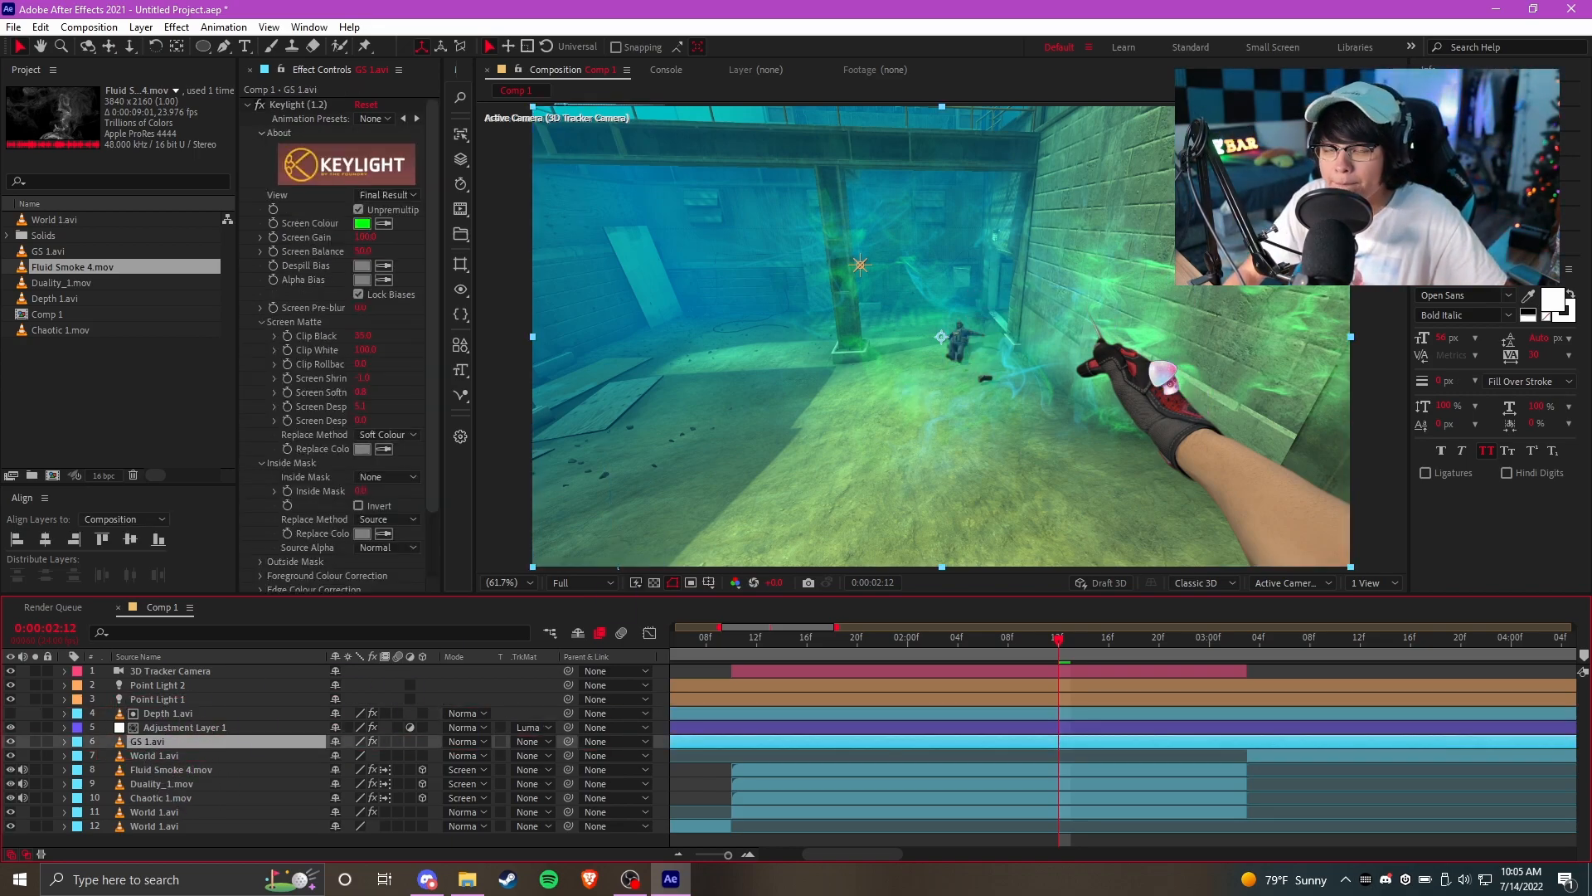
left_click(189, 756)
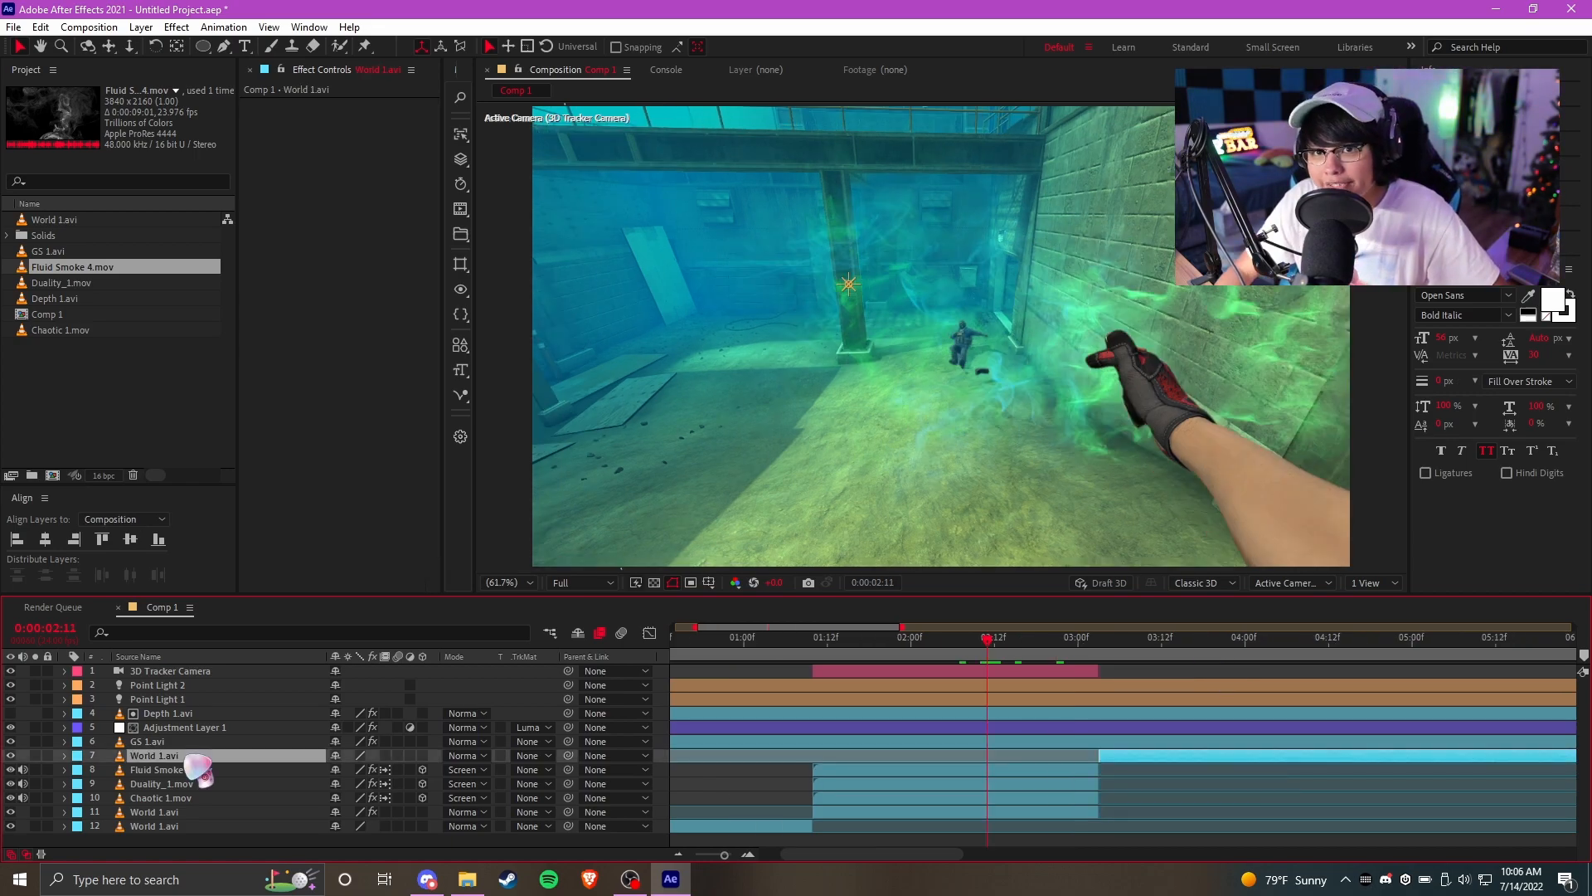
Duplicate Depth 1.avi and Adjustment Layer 1 together, and toggle the upper adjustment layer's visibility to compare the tint
left_click(170, 715)
left_click(181, 729, "shift")
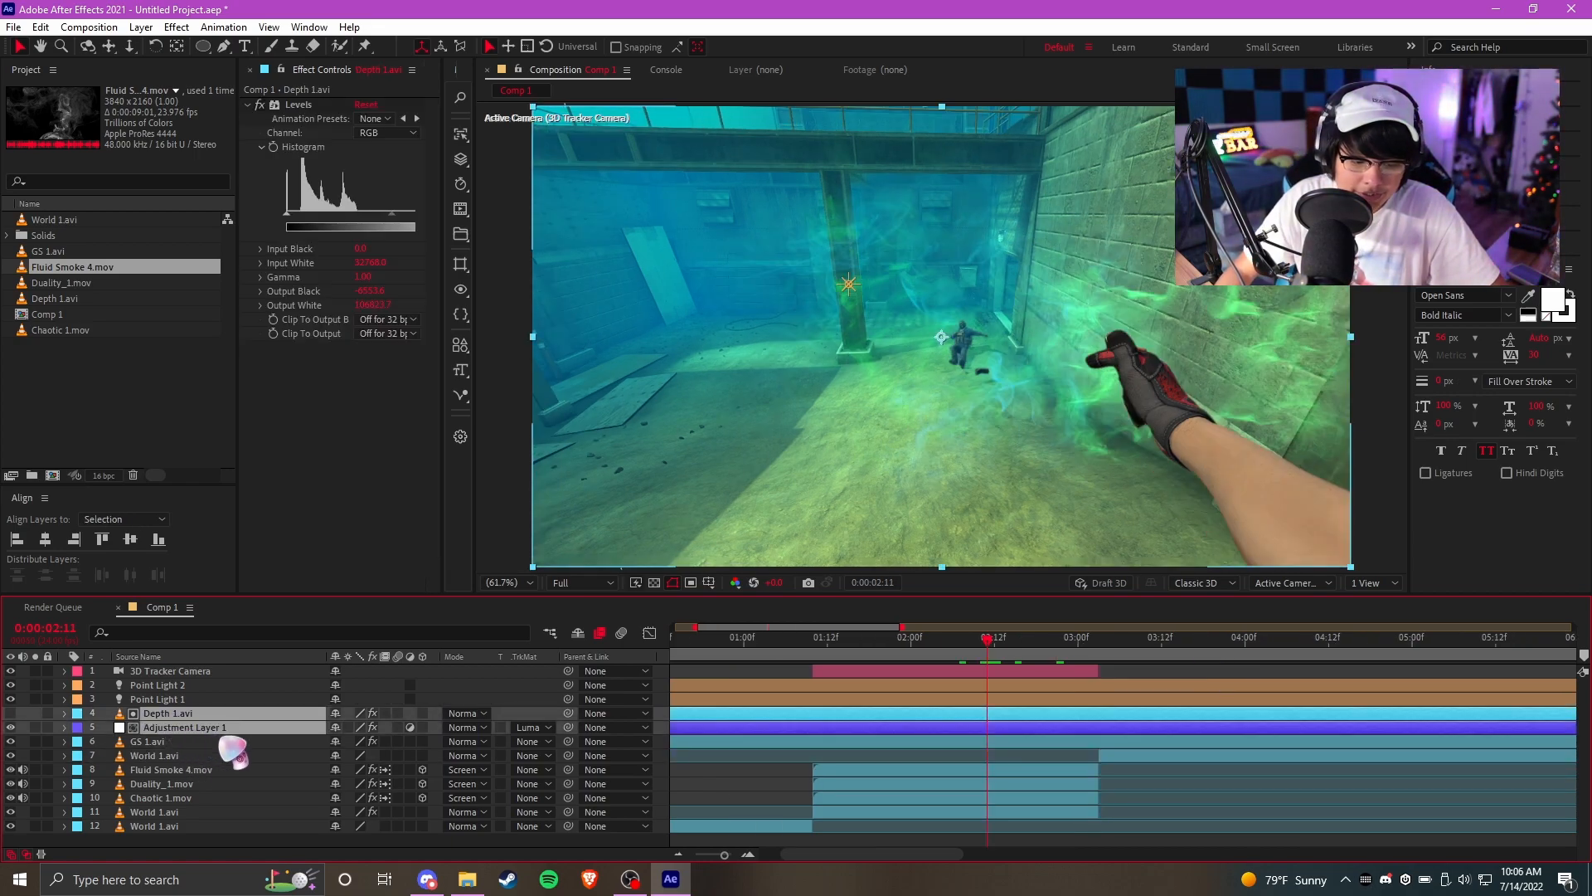
key("ctrl+d")
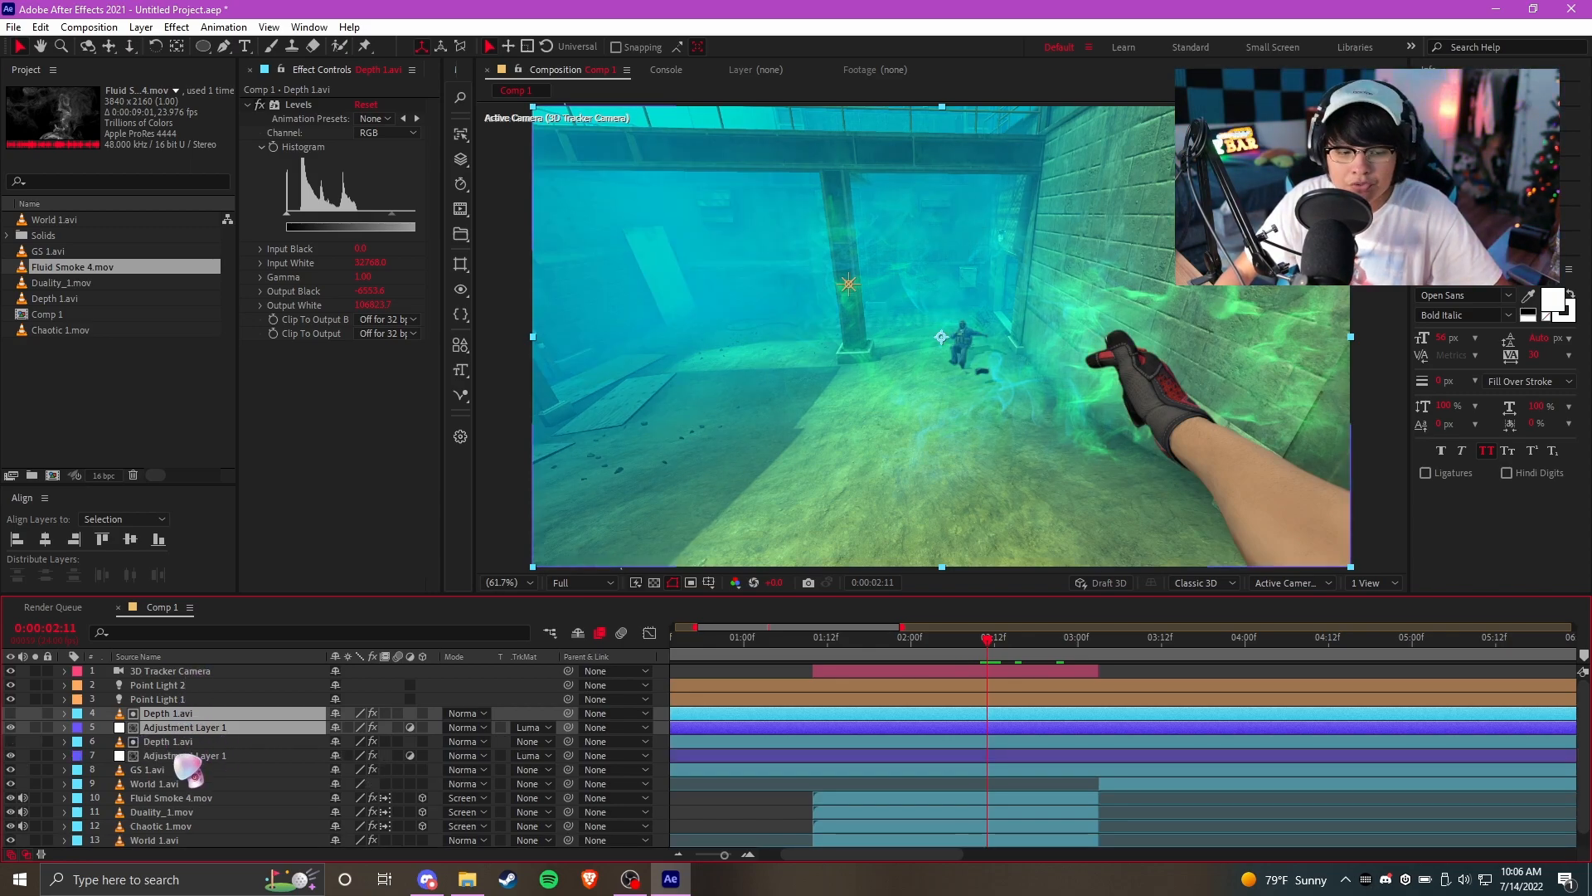
left_click(182, 753)
left_click(185, 728)
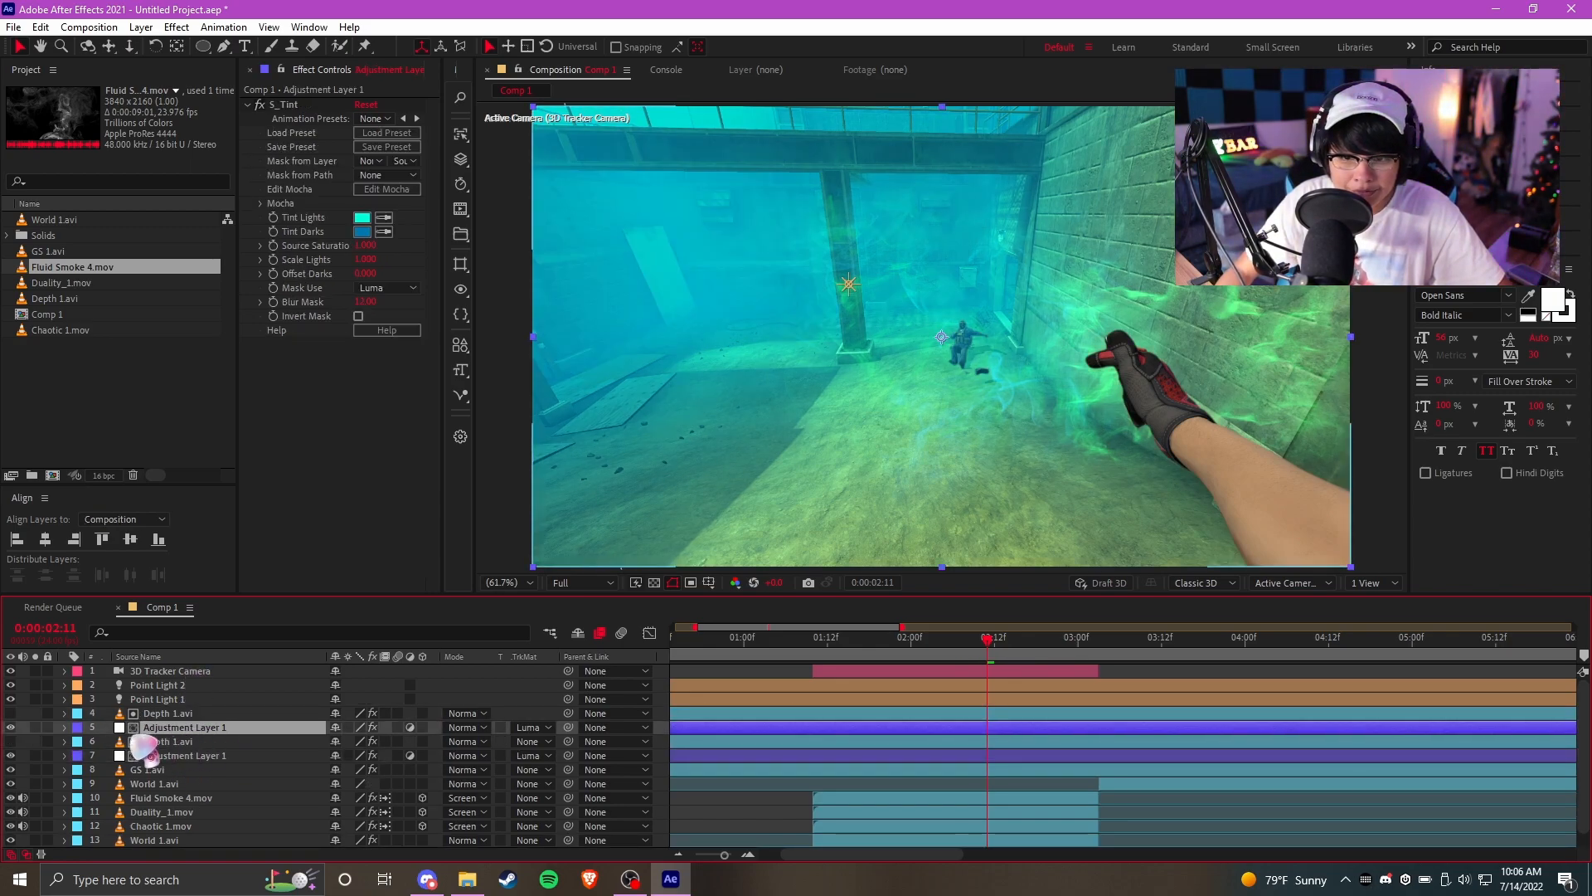
left_click(11, 729)
left_click(11, 728)
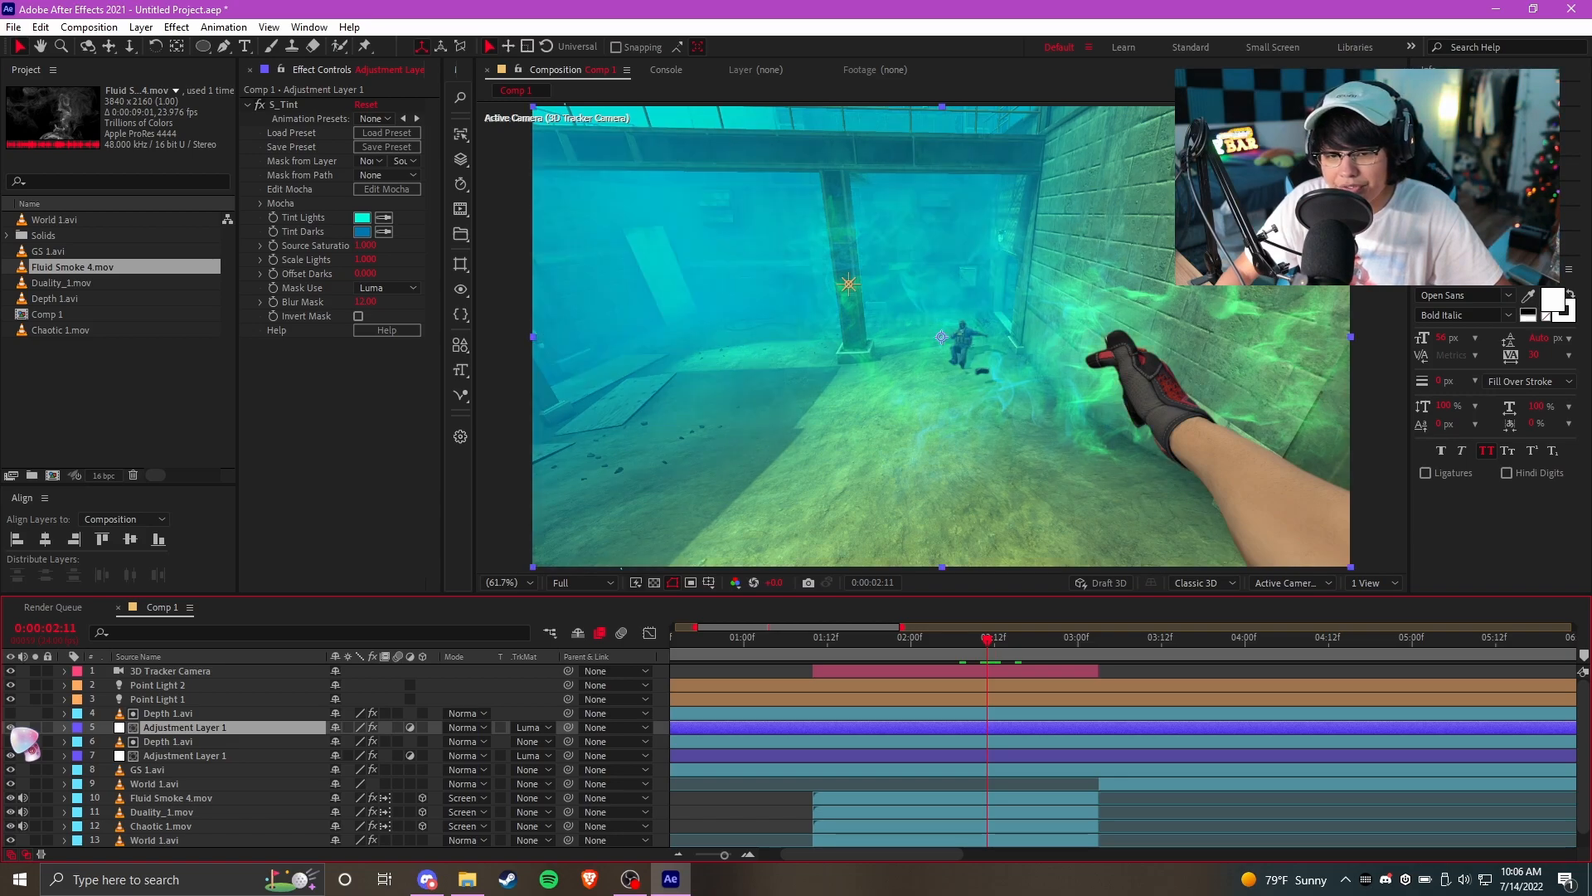
Set the track matte of the upper Adjustment Layer 1 to Luma Inverted Matte "Depth 1.avi"
left_click(545, 728)
left_click(580, 844)
left_click(534, 726)
left_click(560, 823)
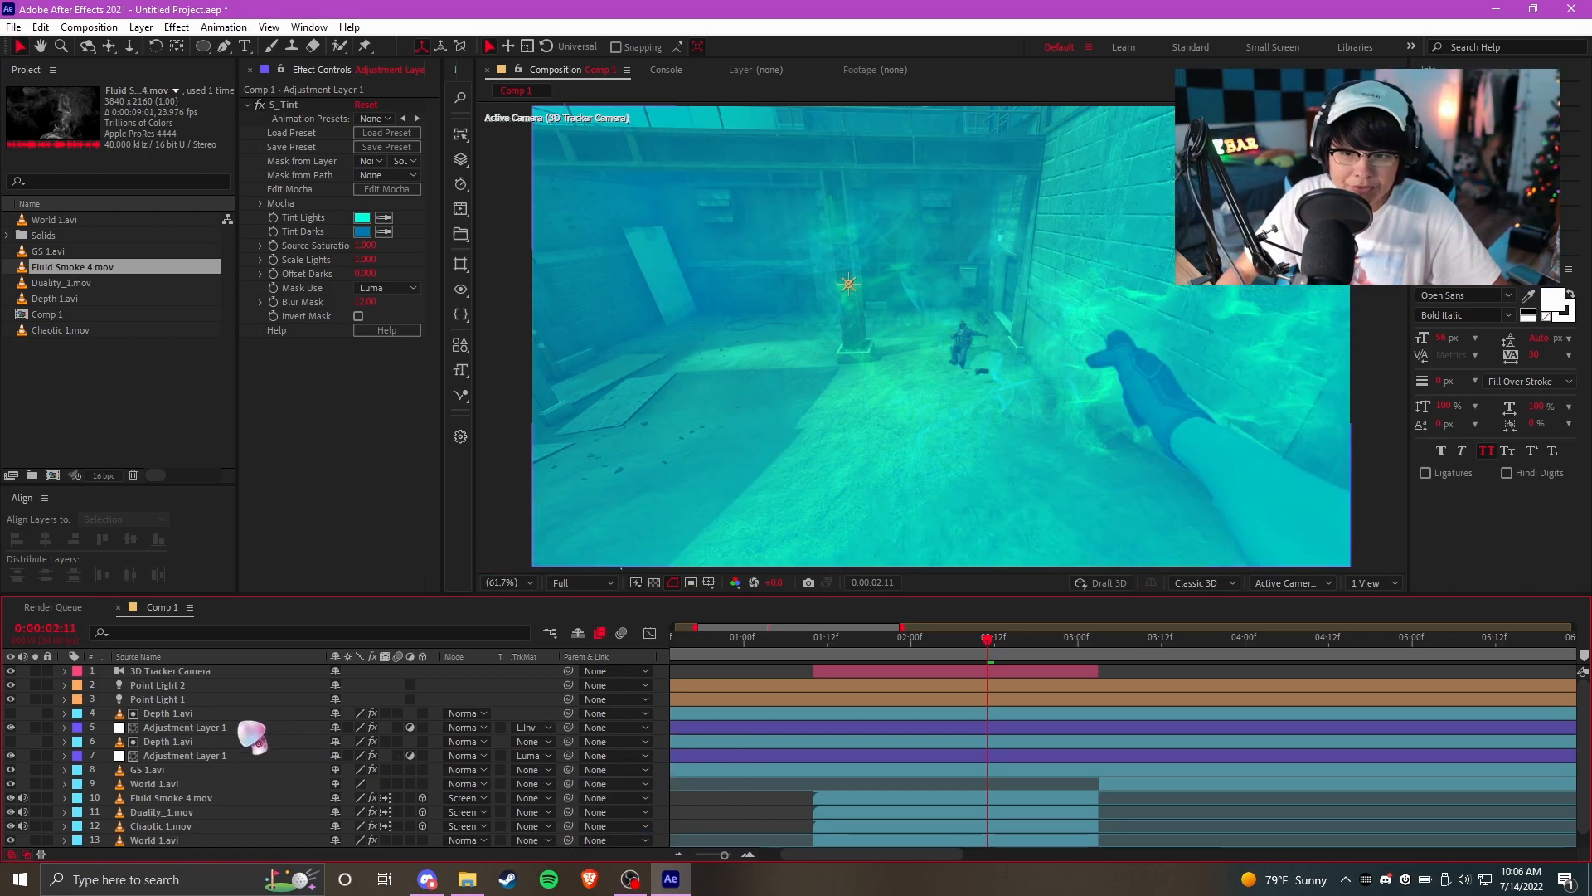
On the upper Adjustment Layer 1, set S_Tint's Tint Darks to a dark blue and Tint Lights to a very dark teal
left_click(222, 727)
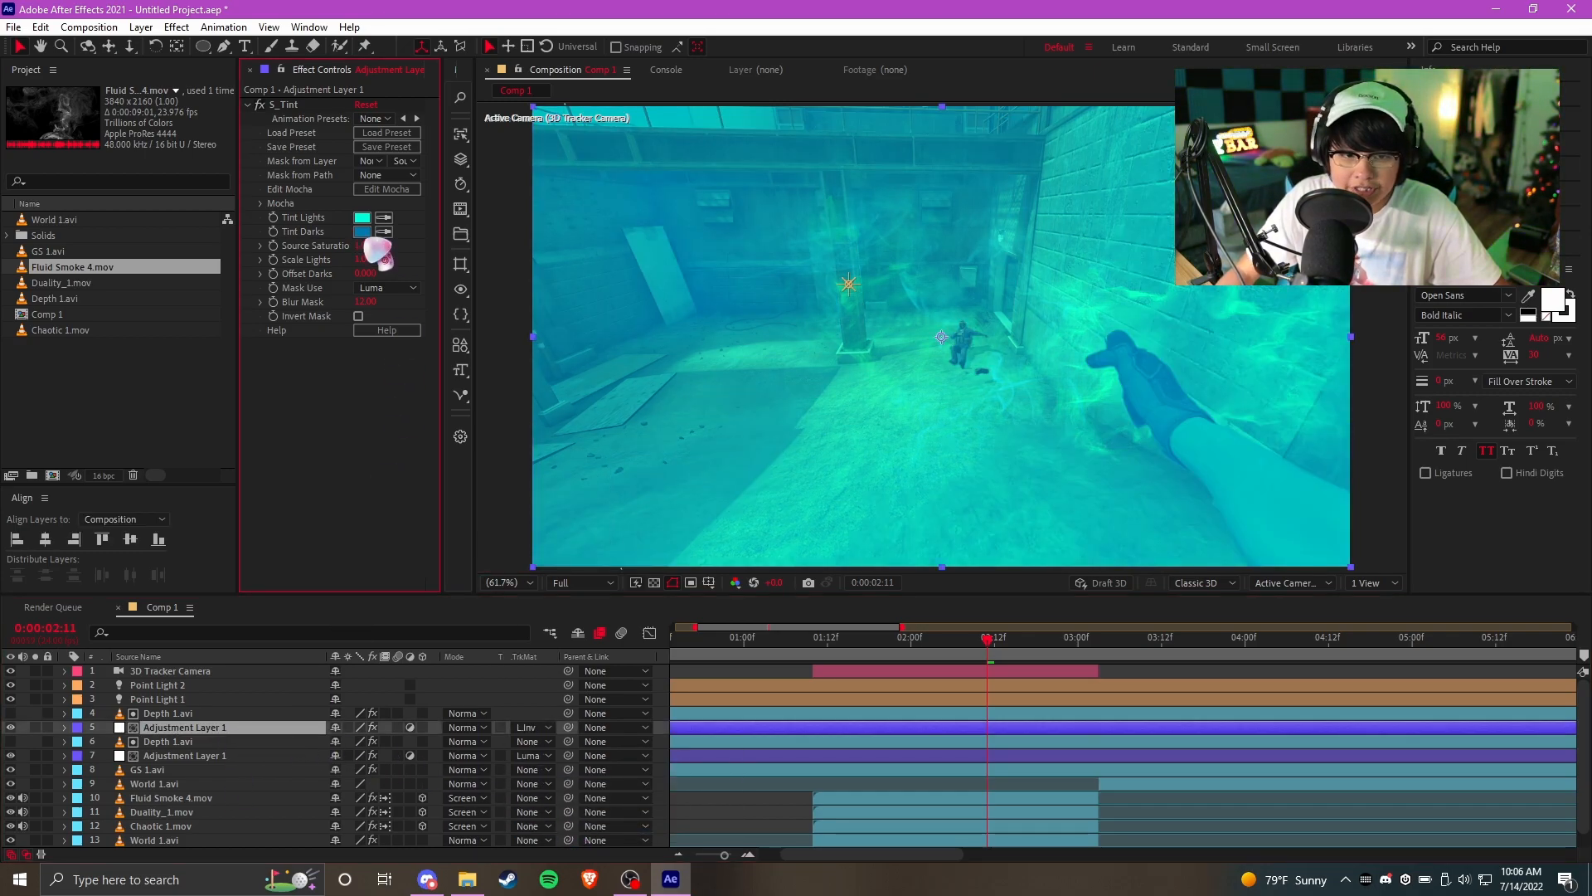
left_click(363, 233)
left_click(1146, 684)
left_click(1297, 546)
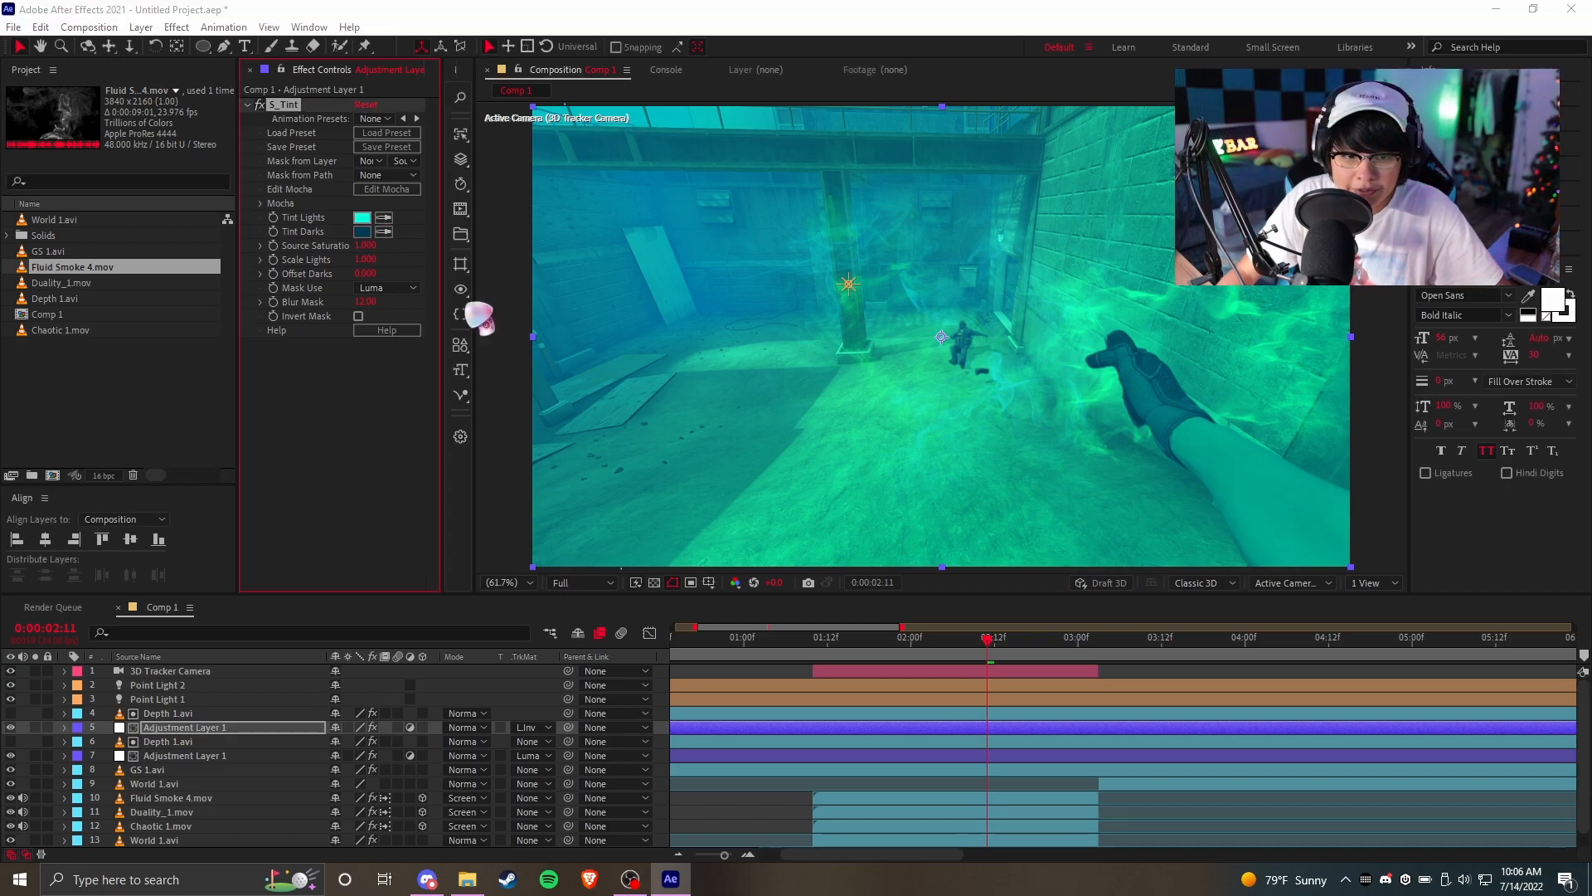
left_click(362, 217)
left_click(1147, 722)
left_click(1275, 554)
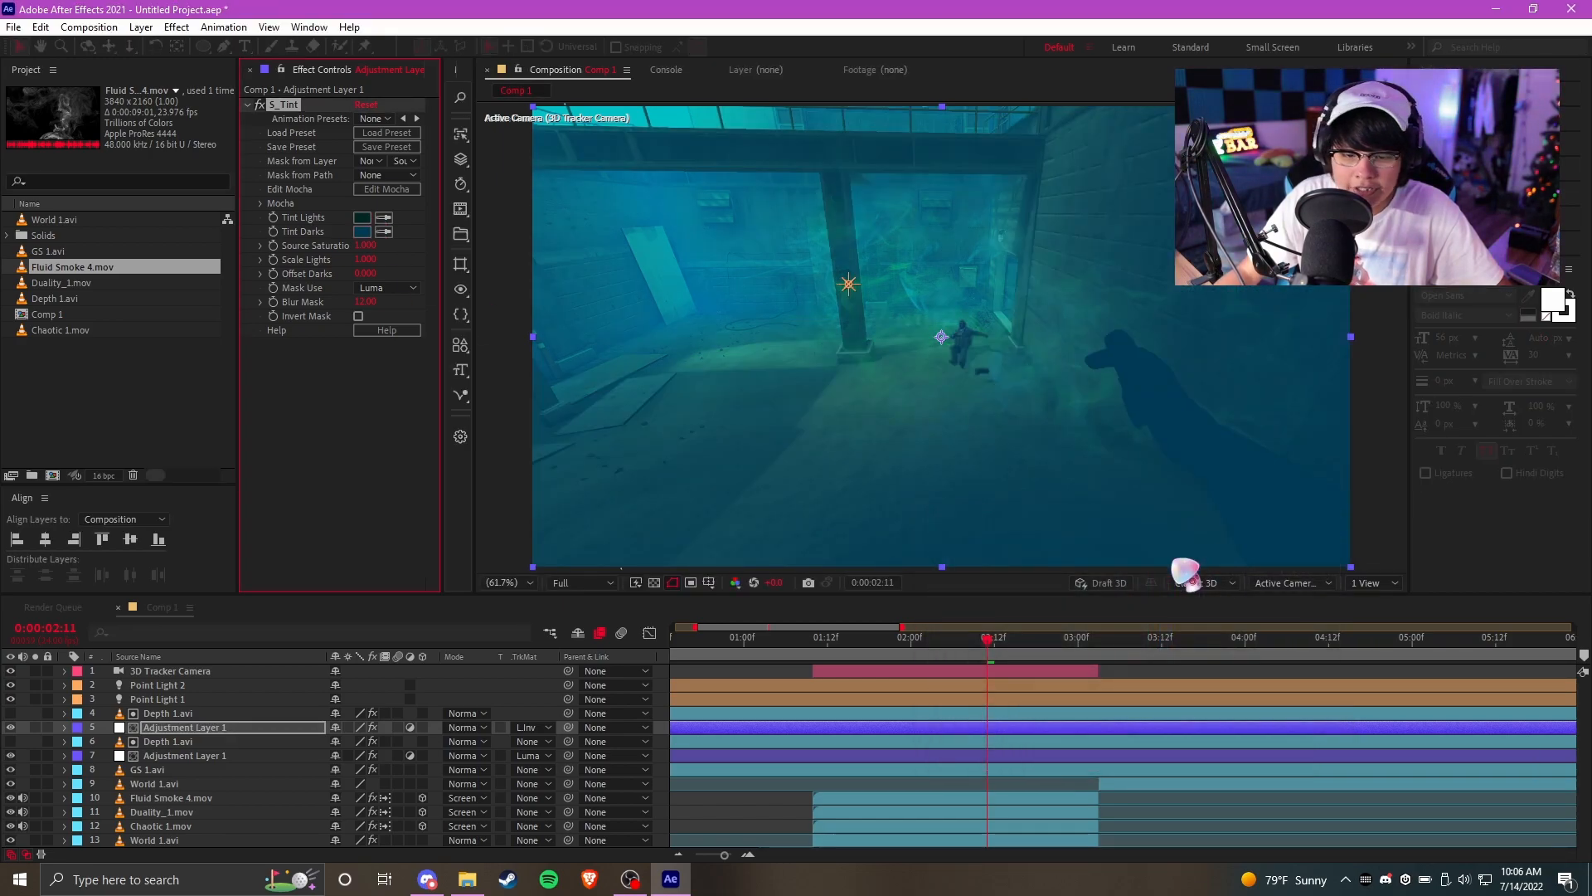
Solo the upper Depth 1.avi, adjust its Levels with a slightly raised Input Black and a less negative Output Black, and hide it again
left_click(199, 713)
left_click(10, 714)
left_click(35, 713)
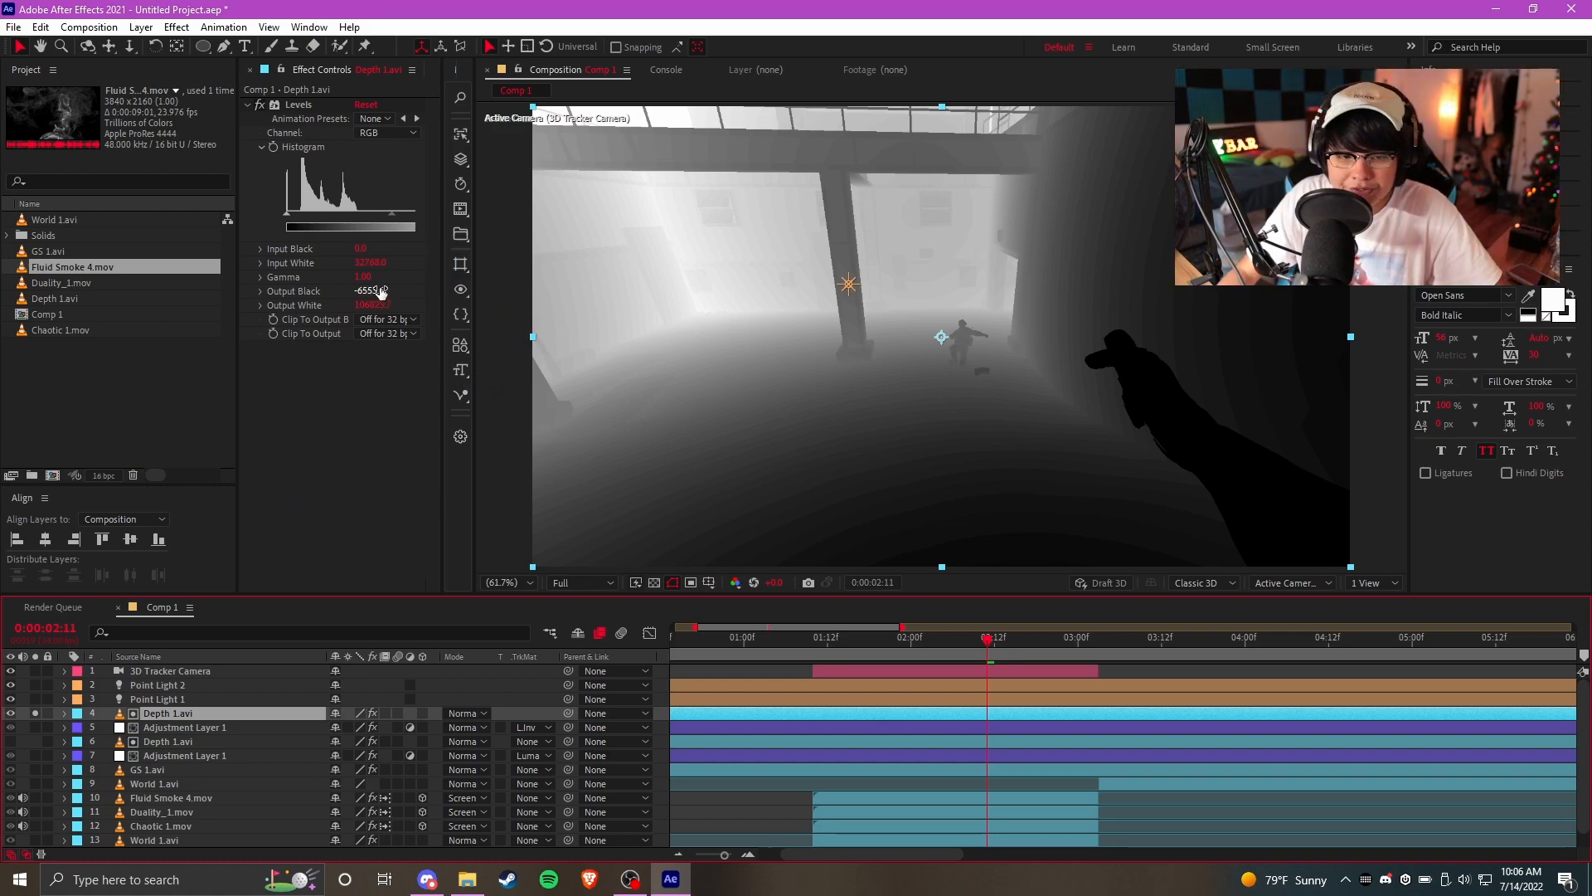
mouse_move(351, 213)
left_mouse_down()
mouse_move(344, 224)
mouse_move(363, 223)
left_mouse_up()
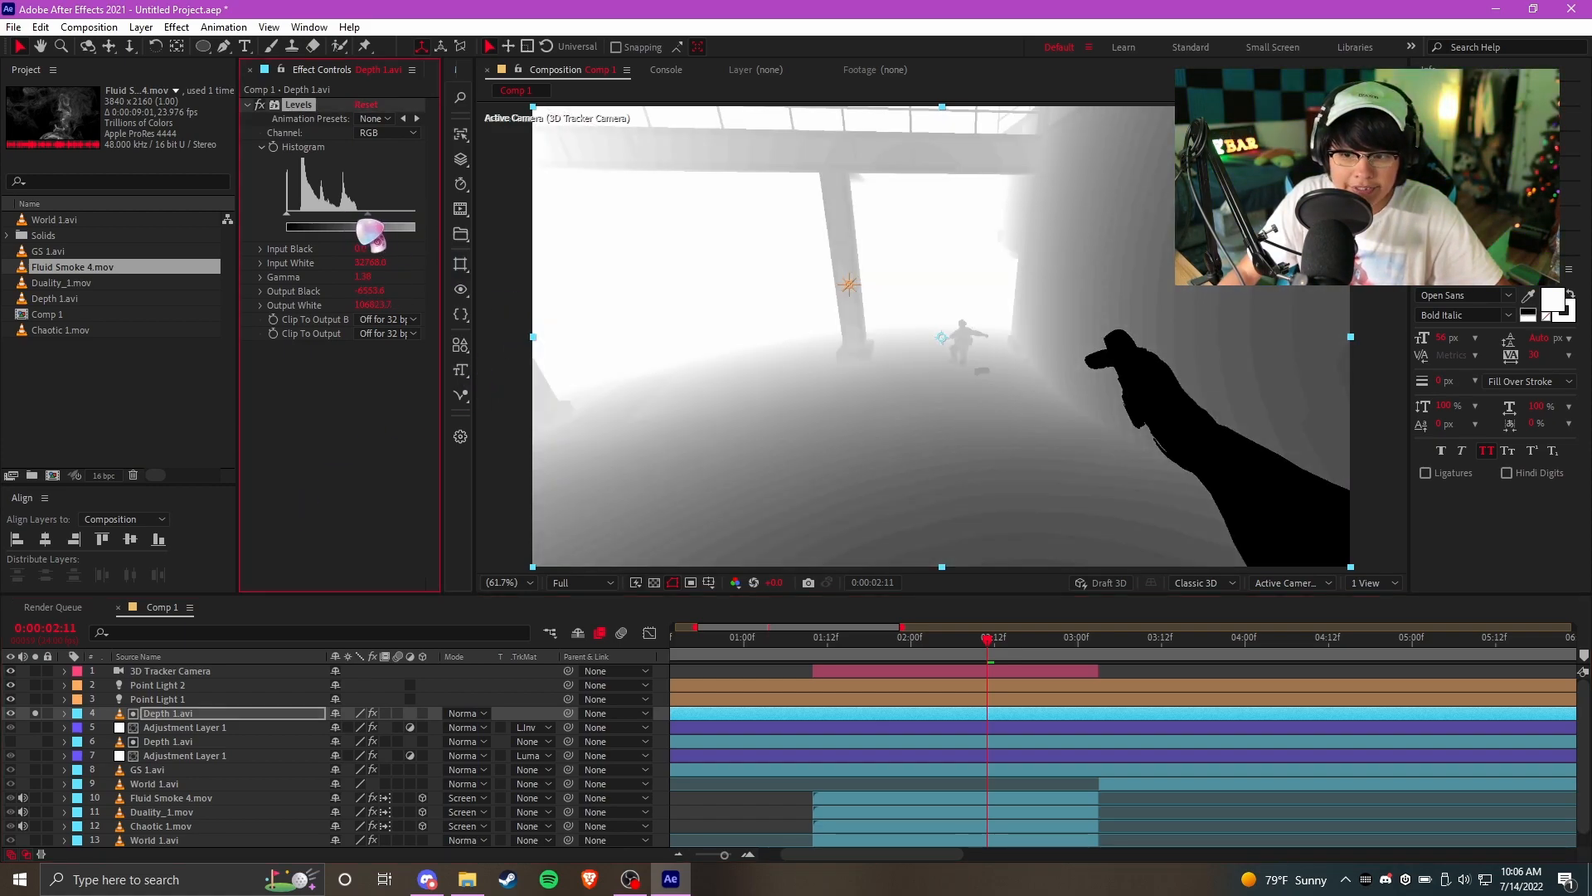
left_click_drag(287, 216, 300, 216)
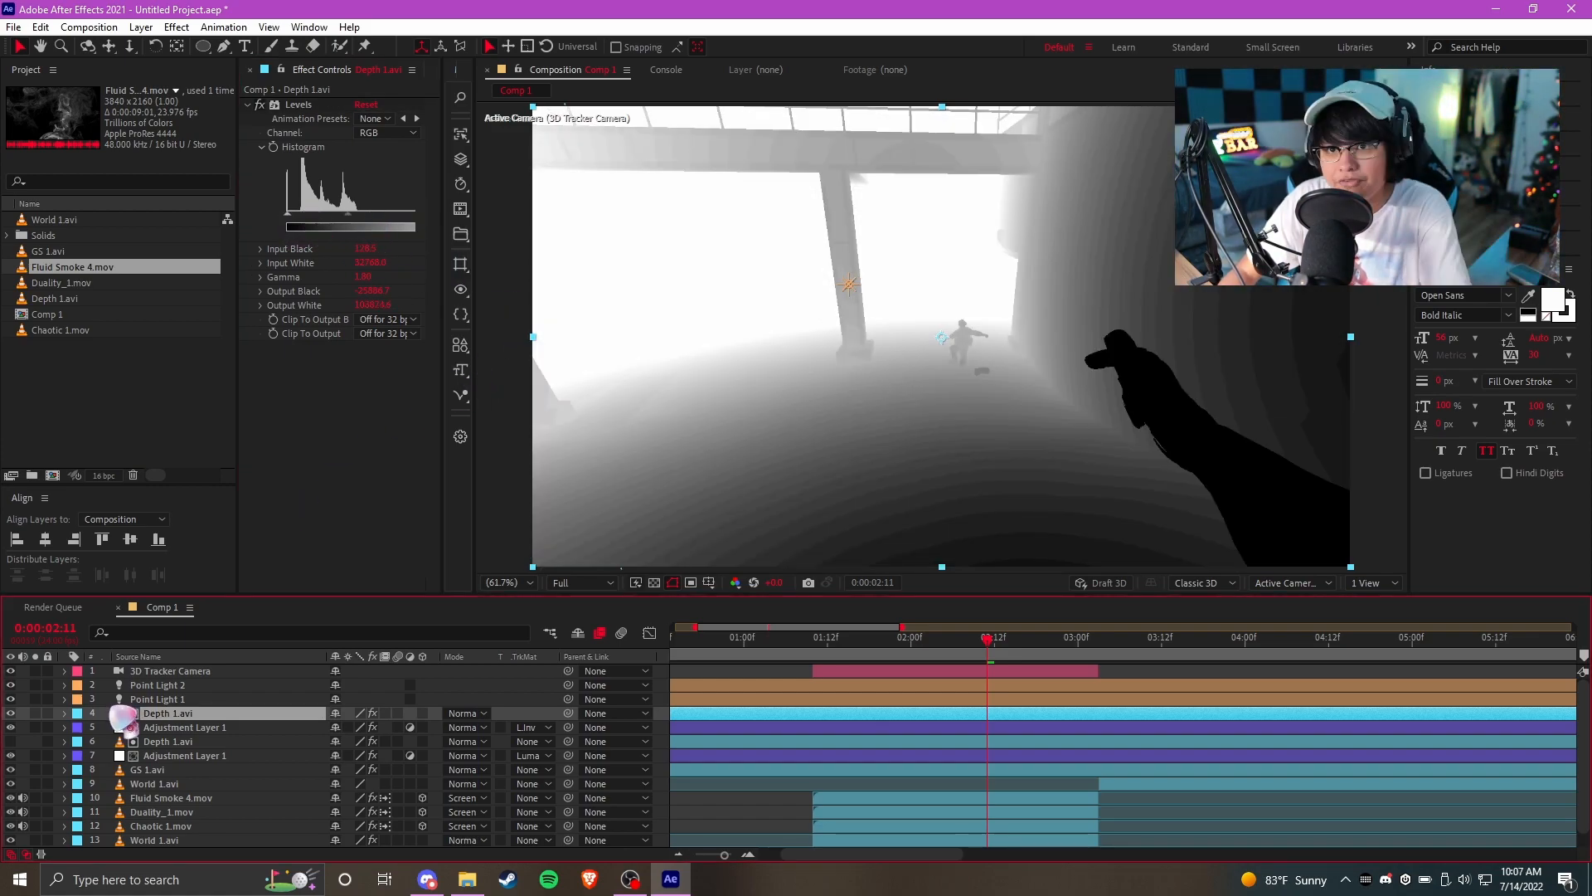
left_click(10, 713)
left_click(219, 728)
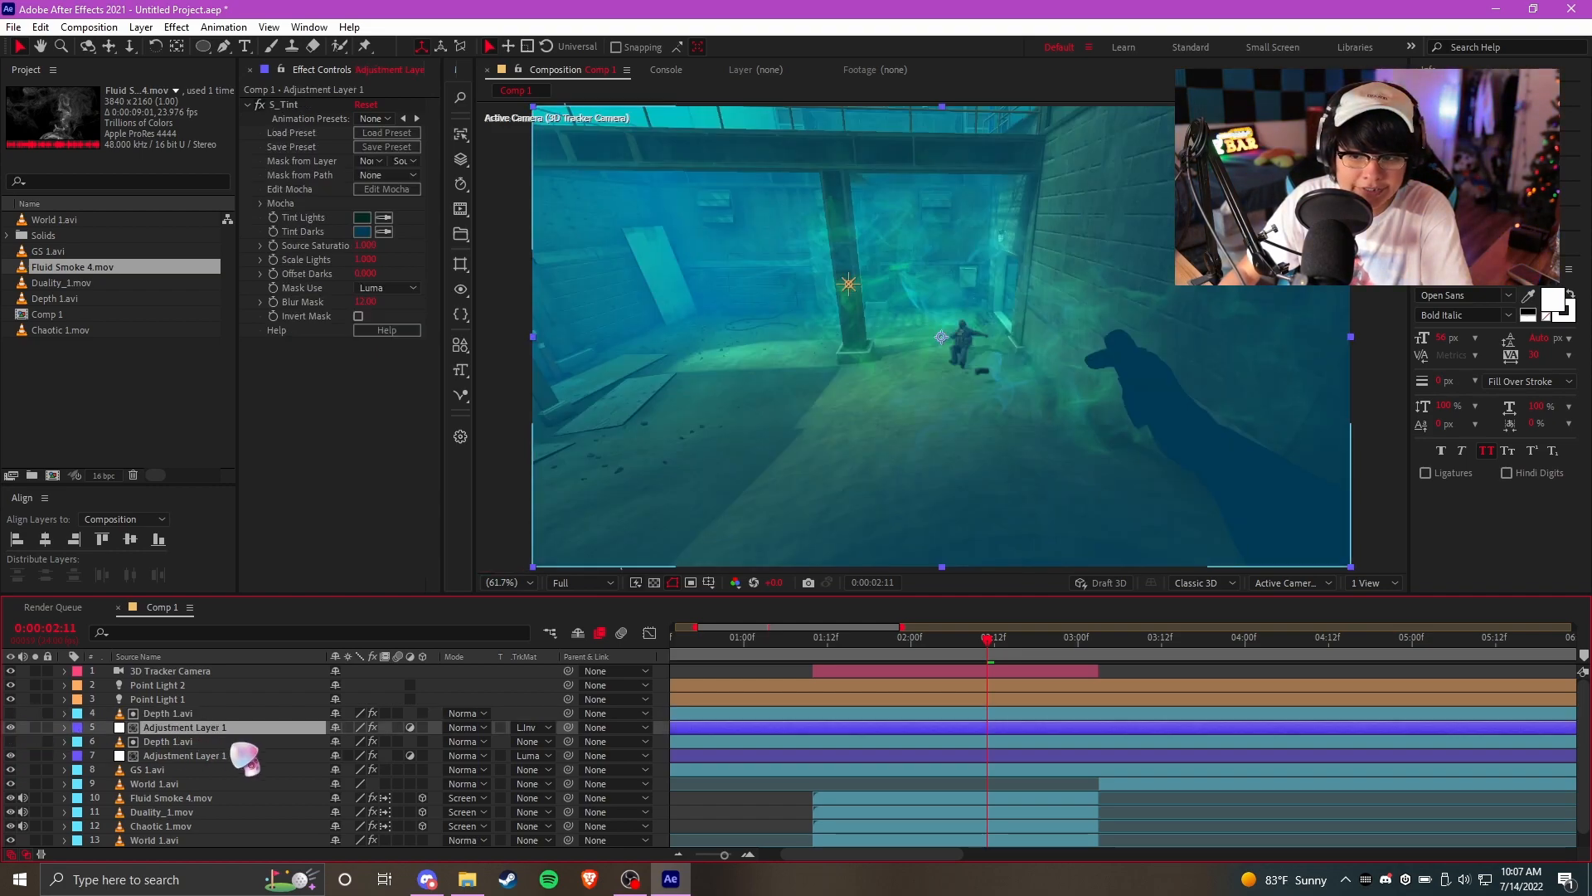
Move the upper Depth 1.avi and its inverted-matte Adjustment Layer 1 together to directly below GS 1.avi
left_click(178, 714)
left_click(178, 726, "shift")
left_click_drag(187, 750, 187, 783)
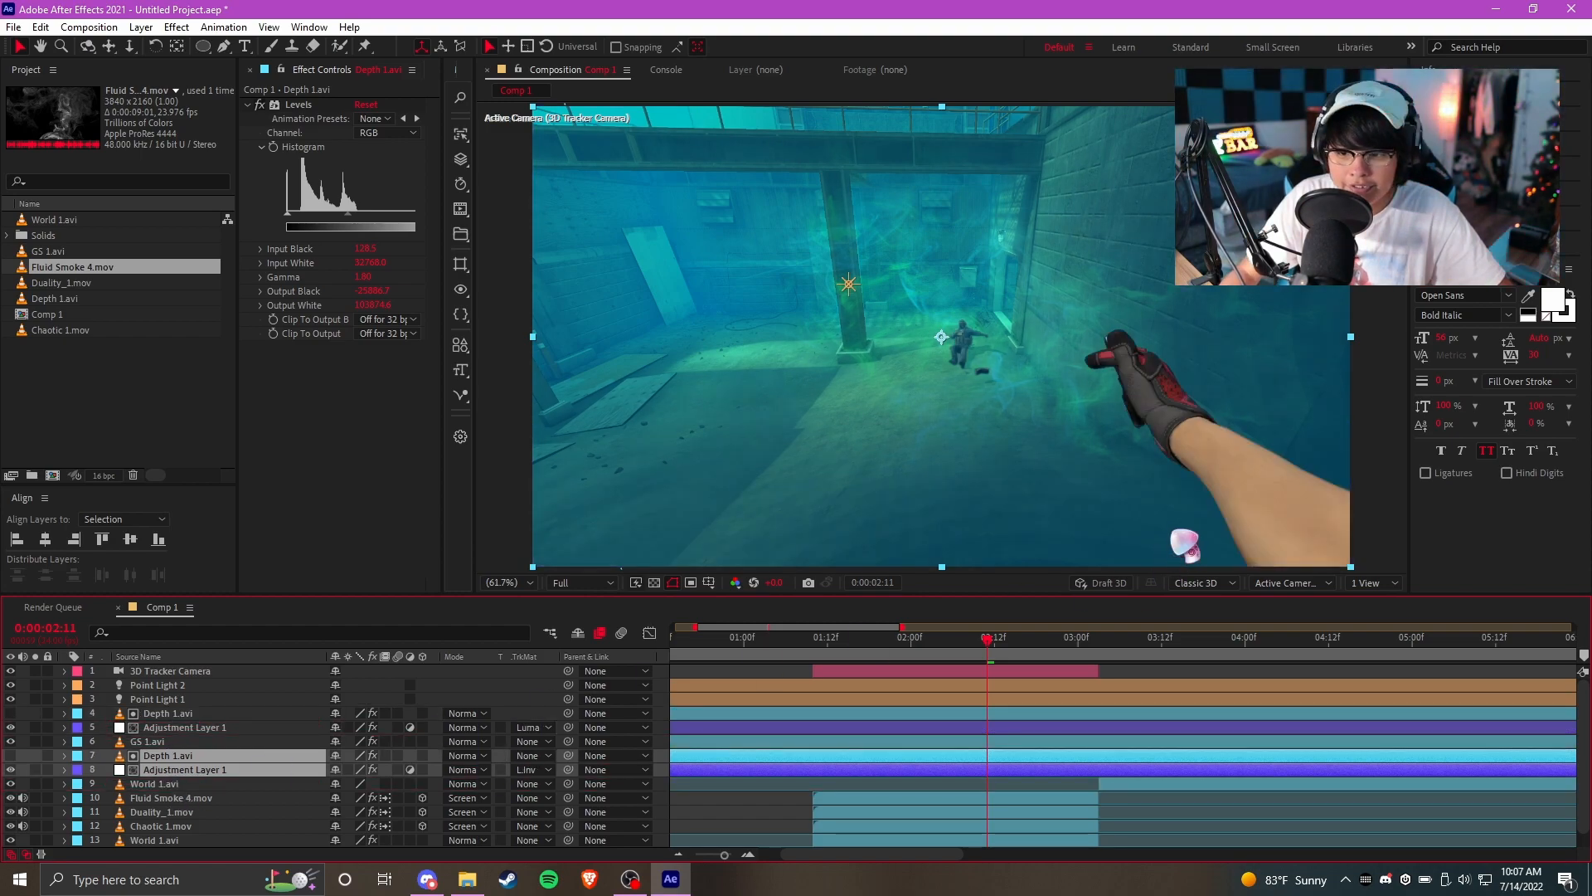
left_click(183, 771)
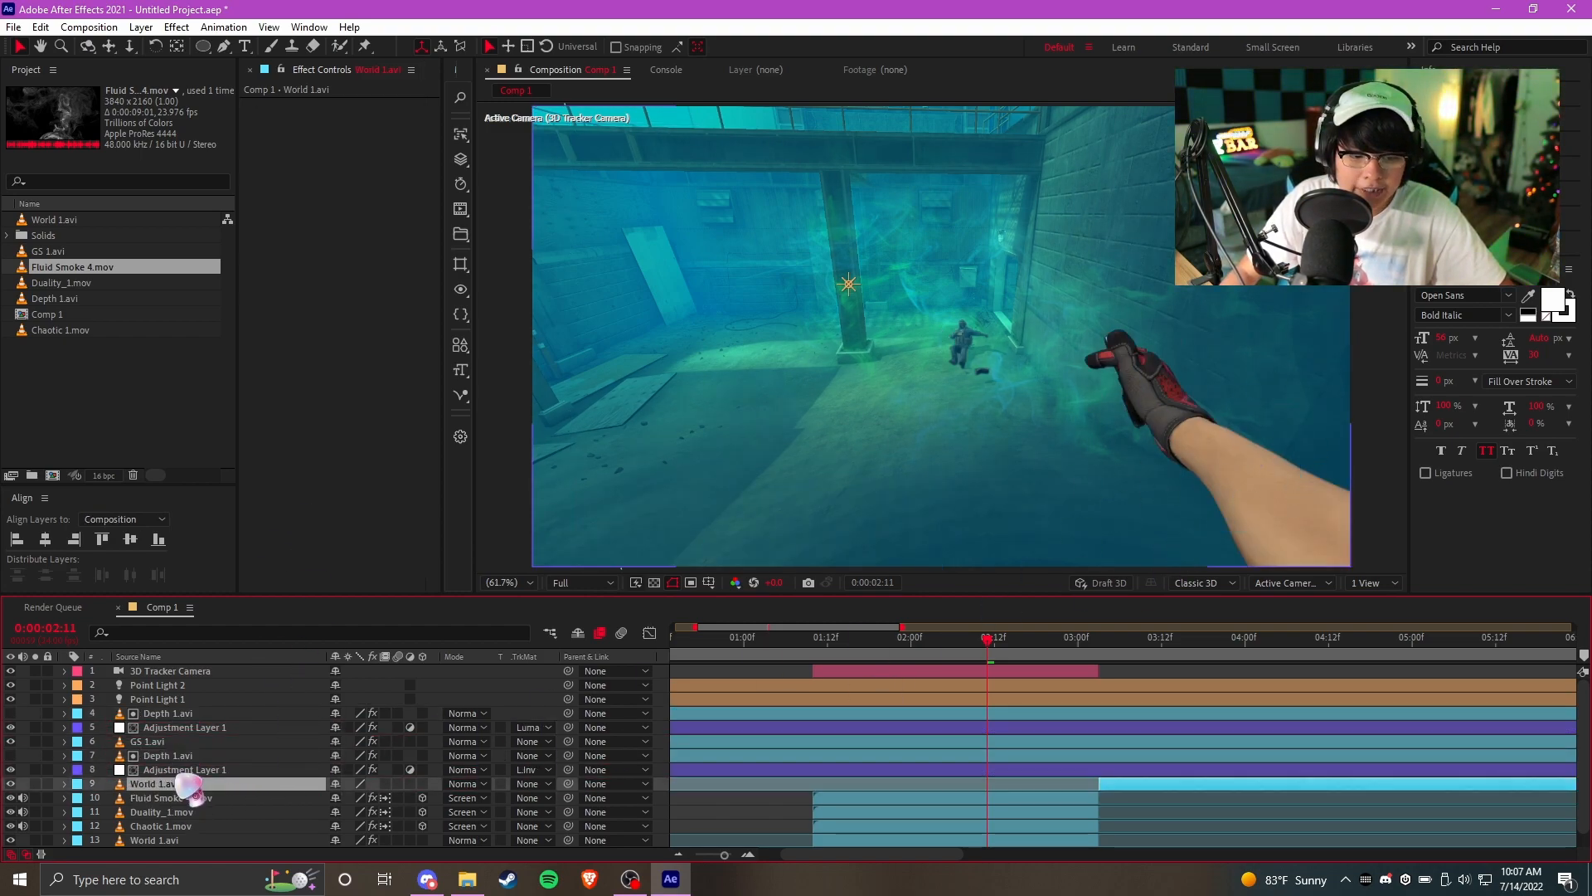
On the inverted-matte Adjustment Layer 1, set S_Tint's Tint Lights to near-black and Tint Darks to a near-black blue
left_click(363, 218)
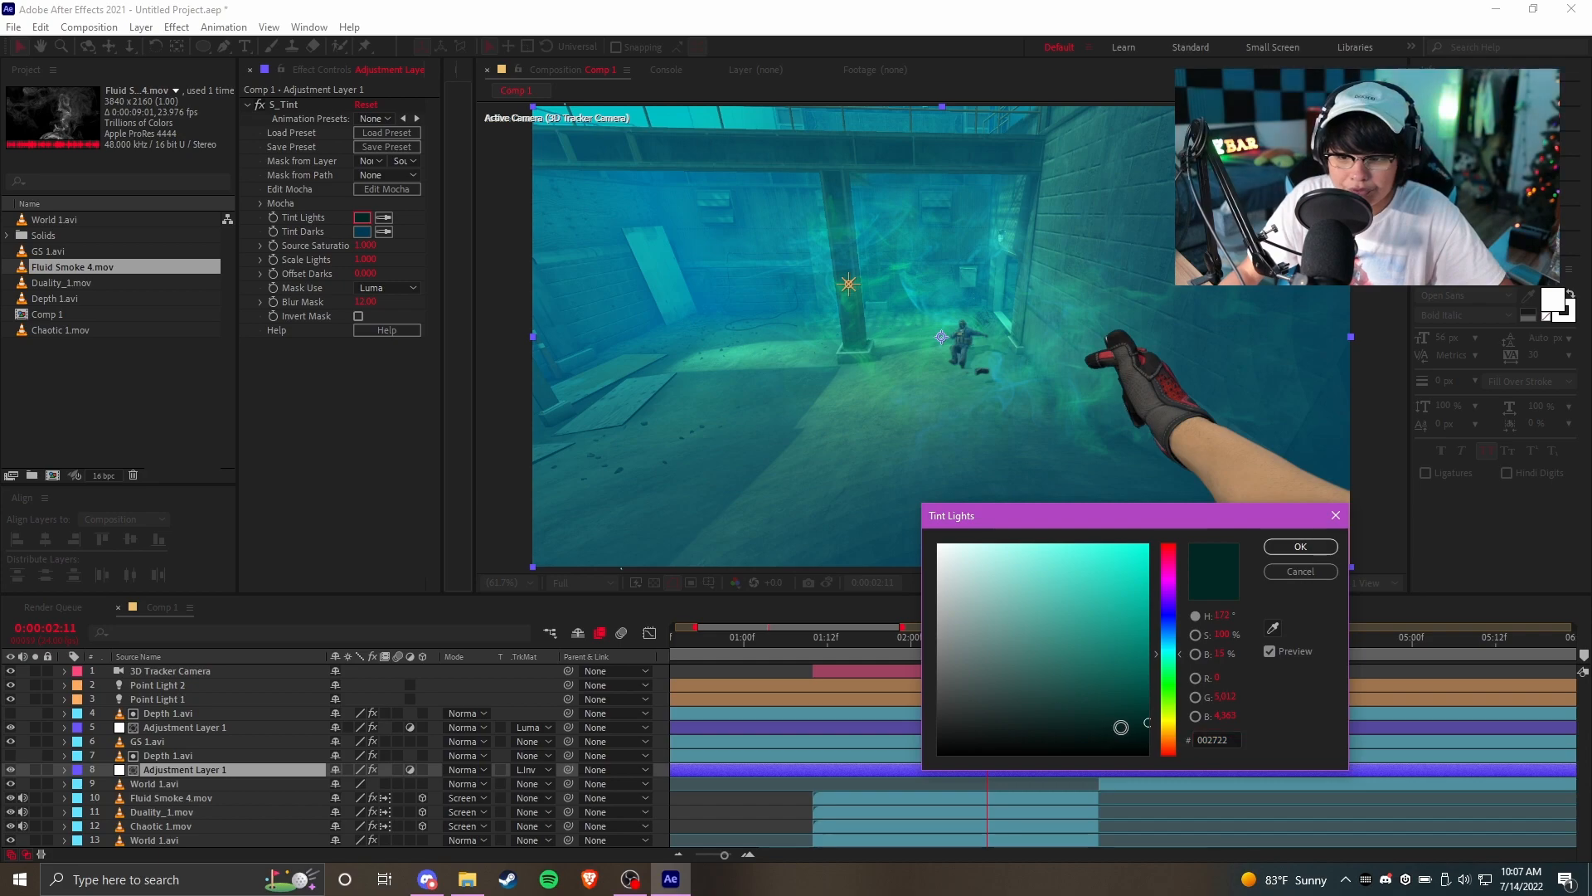
left_click(1300, 547)
left_click(363, 232)
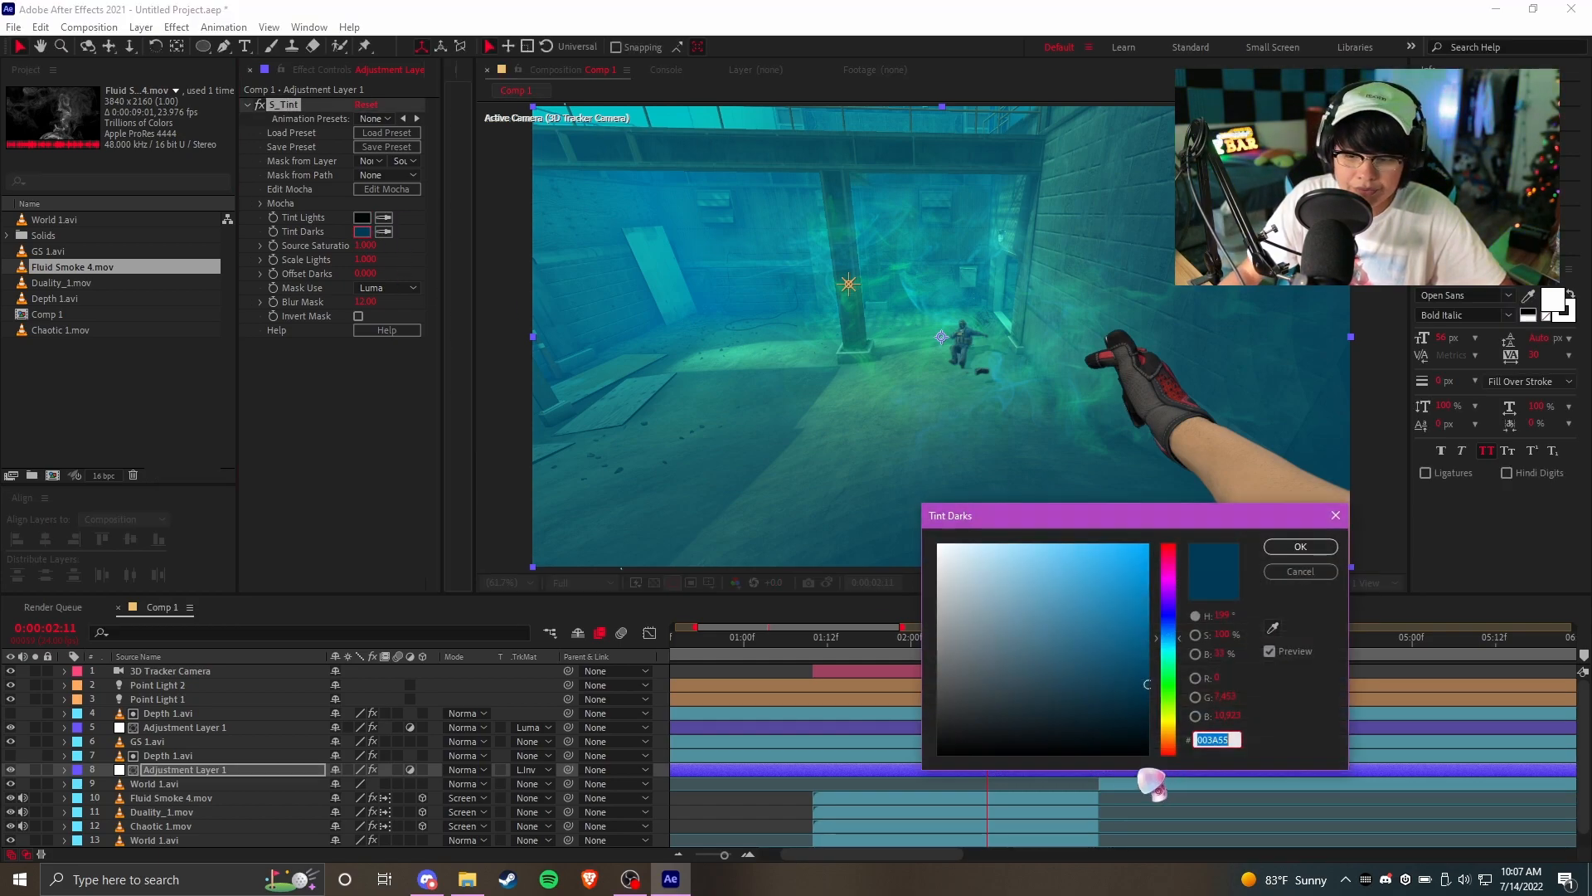
left_click_drag(1142, 732, 1147, 753)
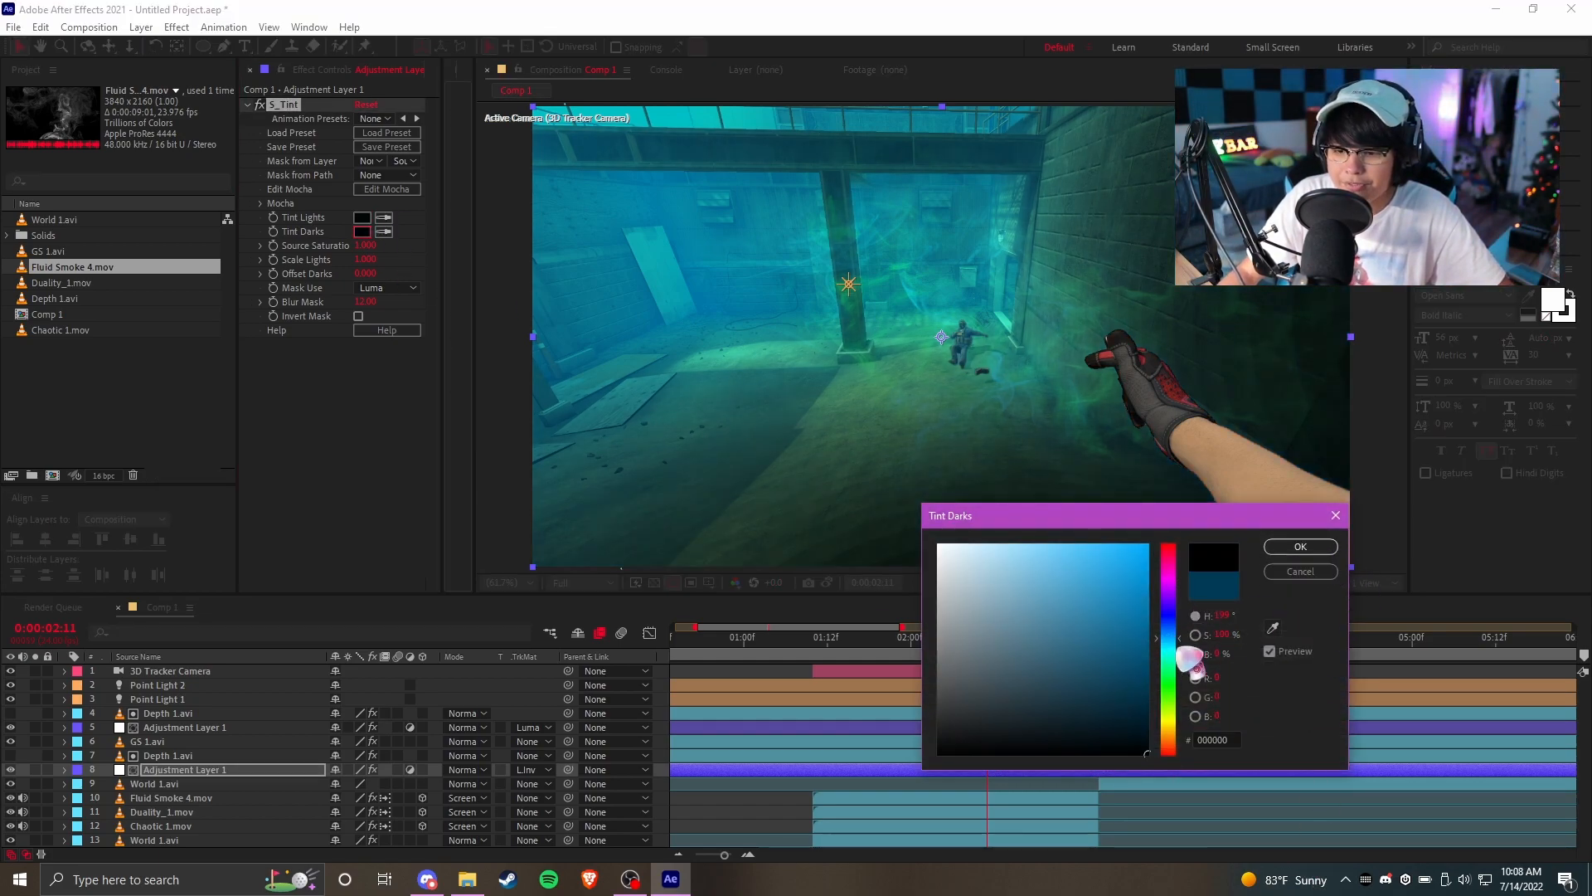
left_click(1140, 743)
left_click(1300, 546)
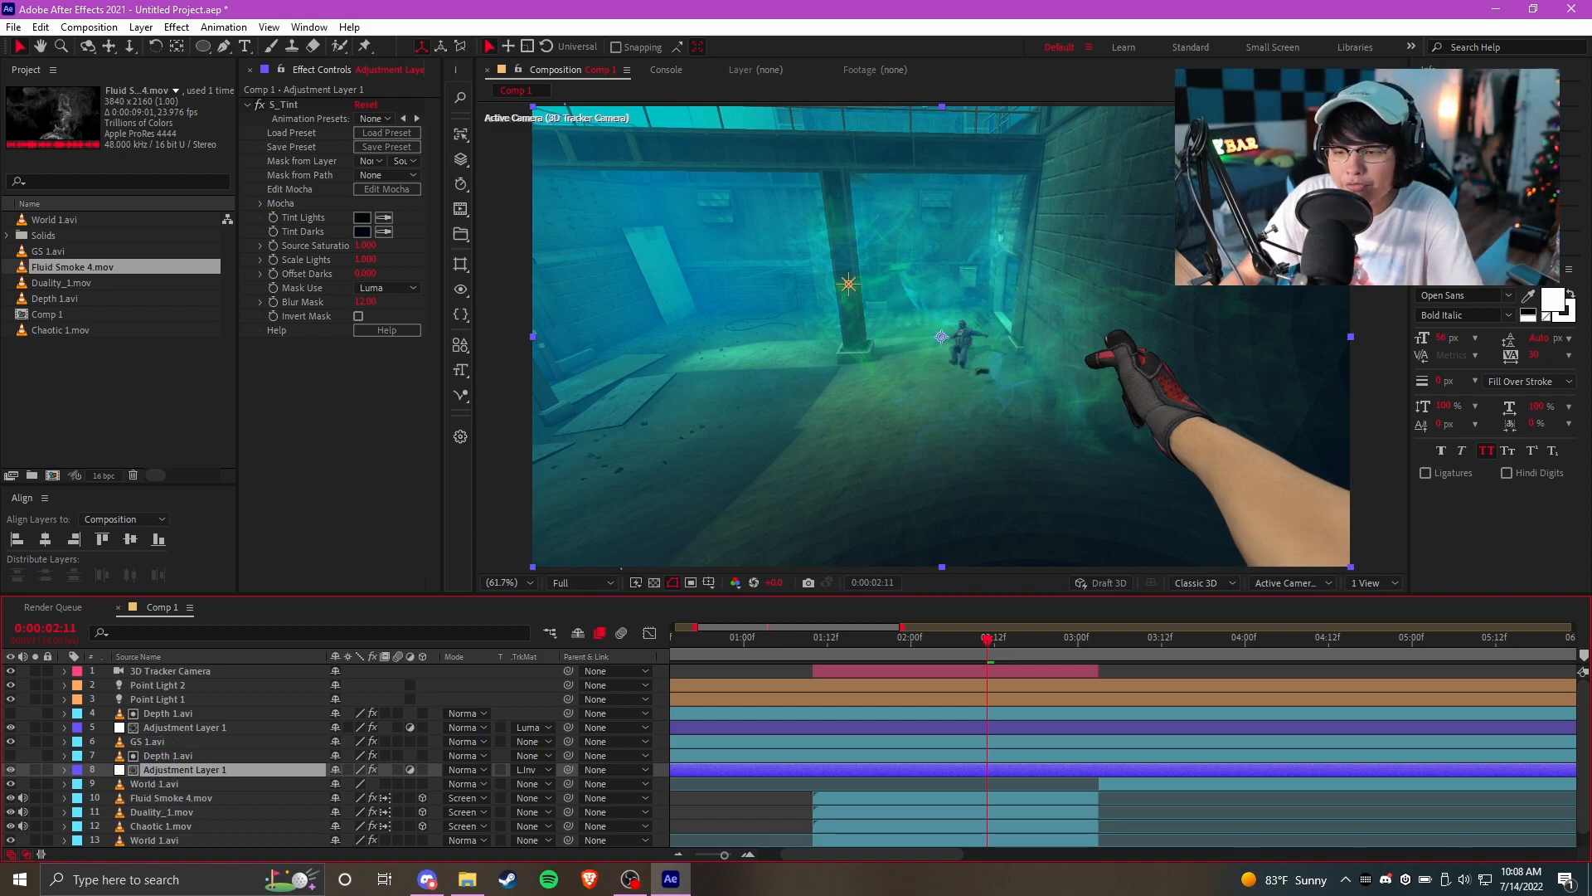
Solo the lower Depth 1.avi, add Gaussian Blur with Blurriness about 90 and Repeat Edge Pixels enabled, and hide the layer again
left_click(174, 755)
left_click(10, 755)
left_click(35, 756)
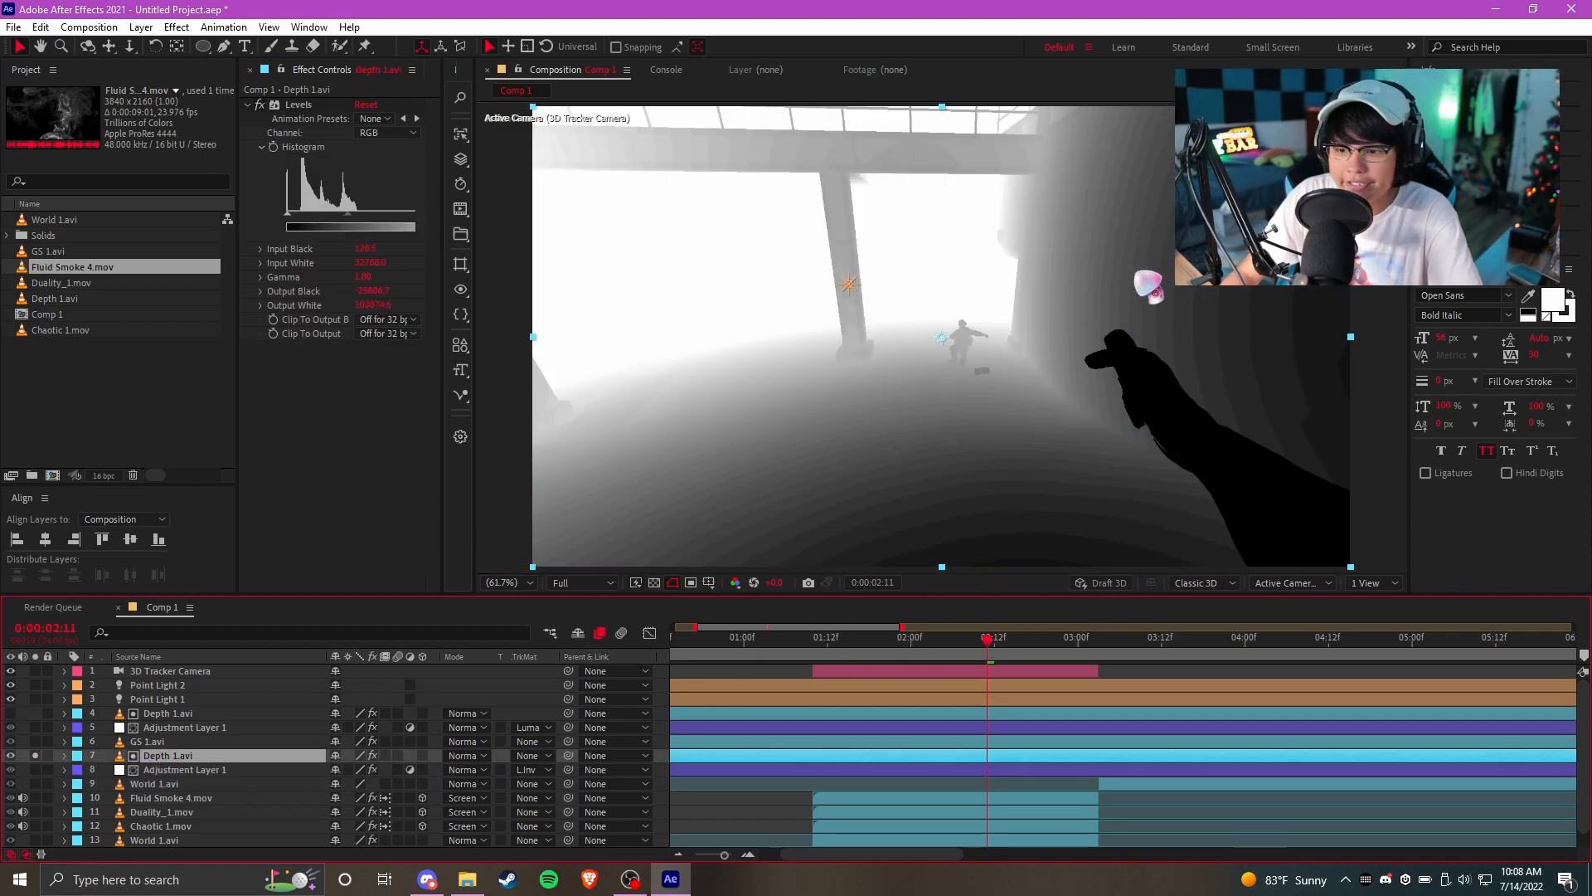
key("ctrl+space")
type("g")
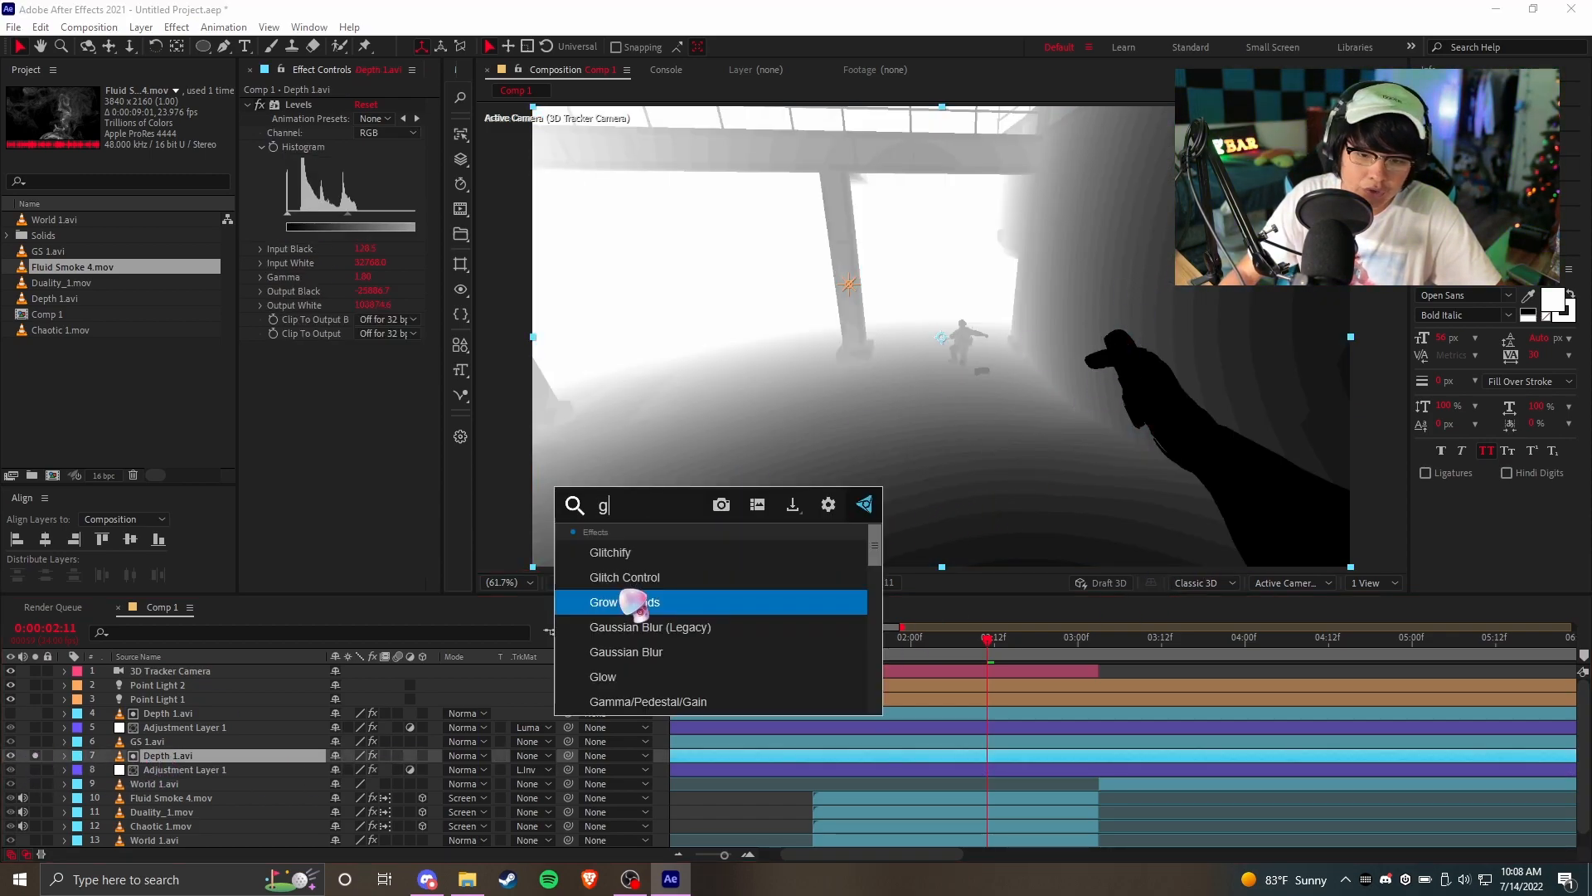
type("au")
left_click(650, 576)
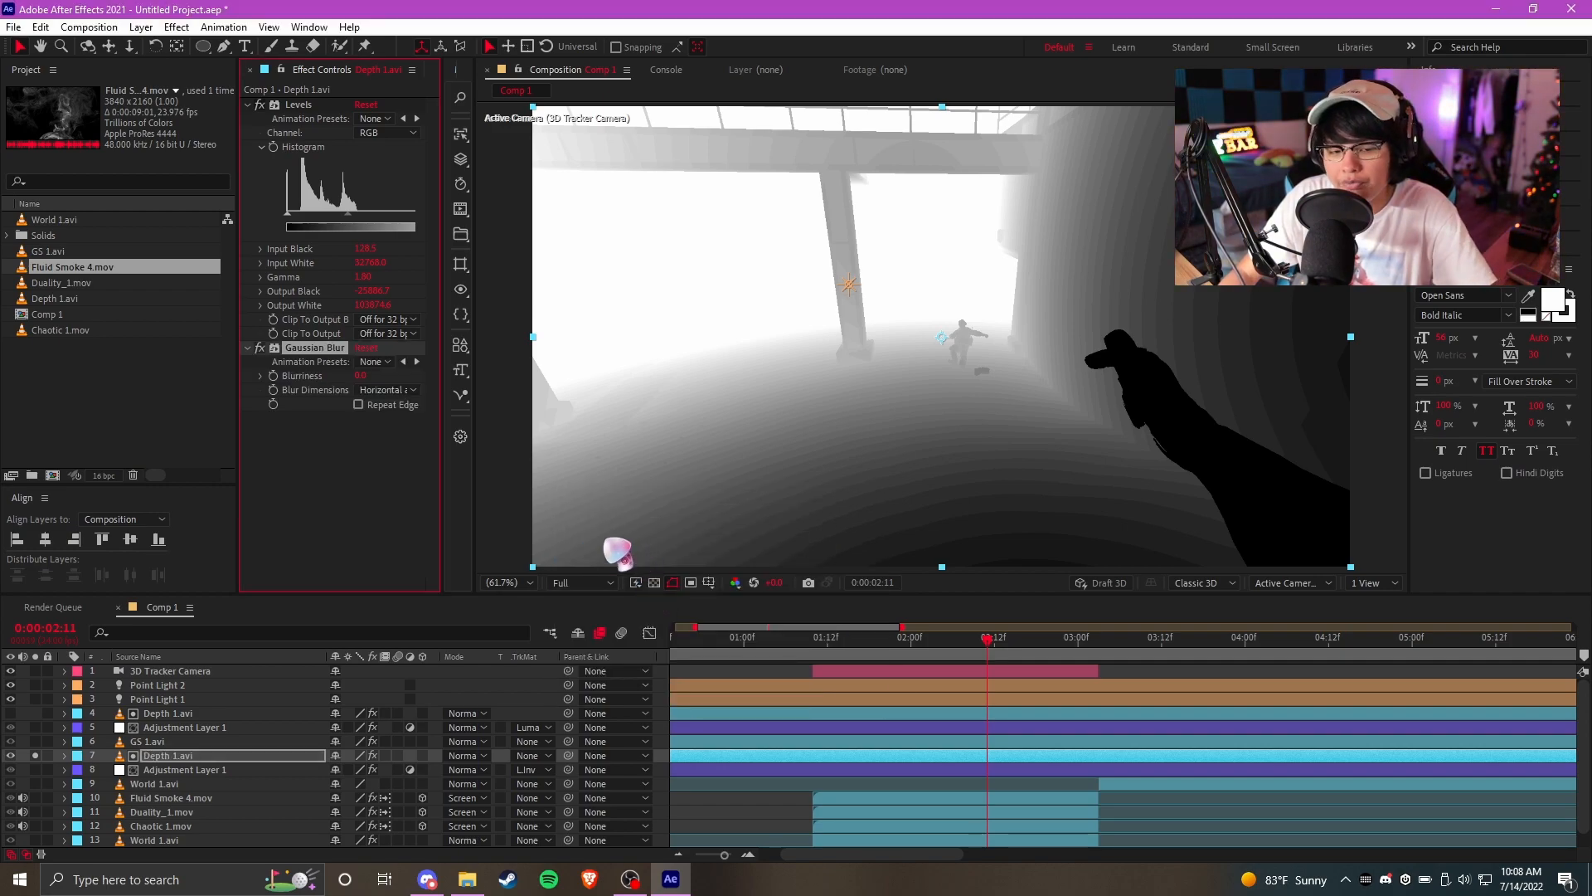
left_click_drag(361, 375, 753, 365)
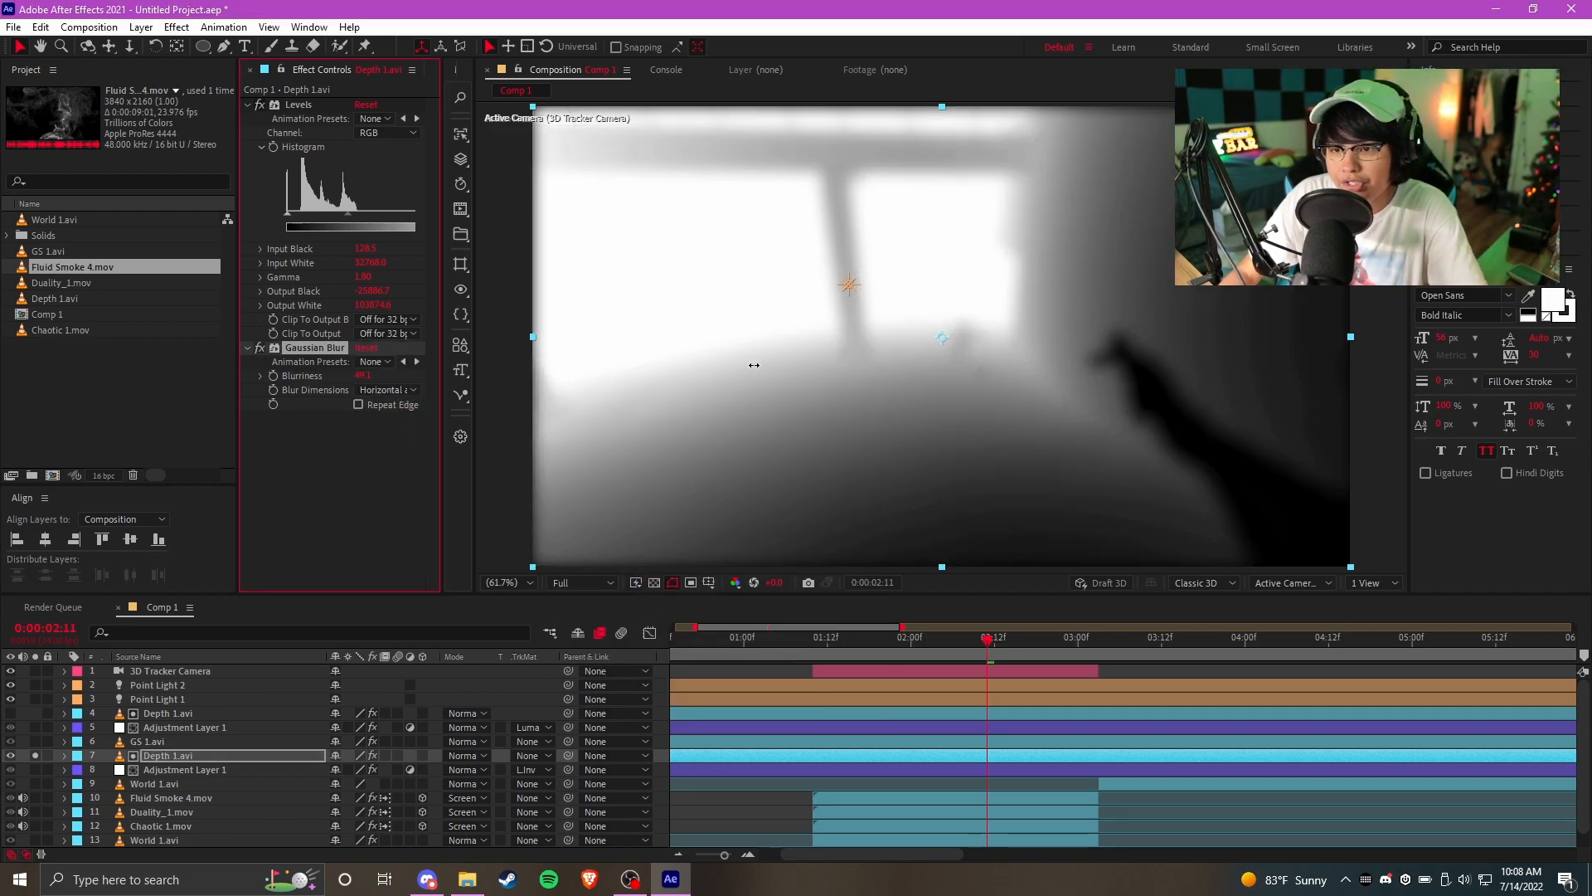
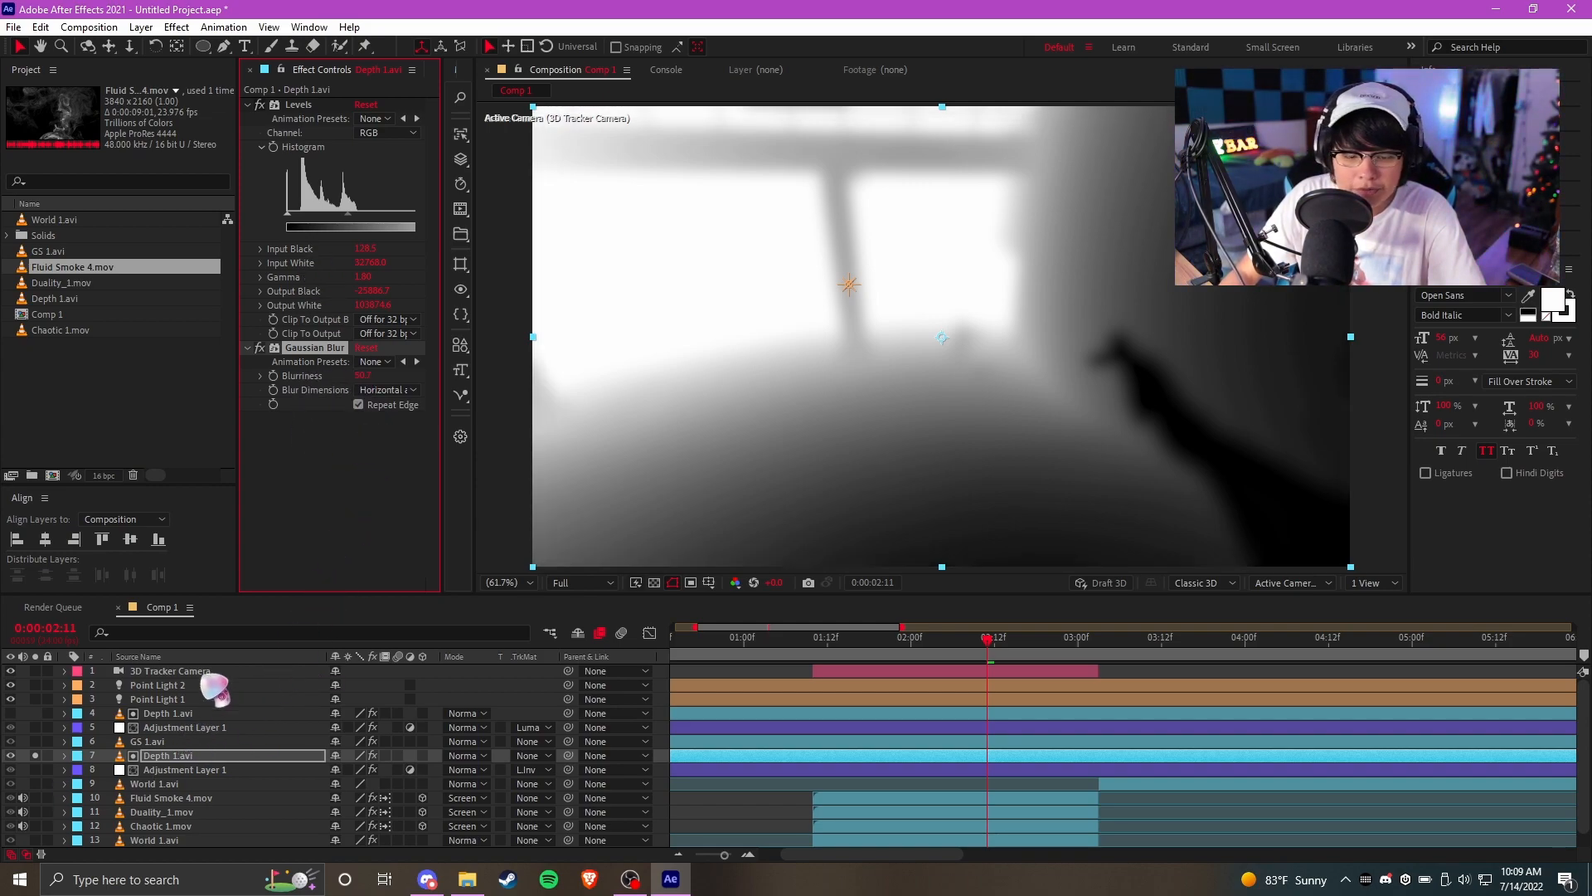
left_click(116, 753)
left_click(10, 756)
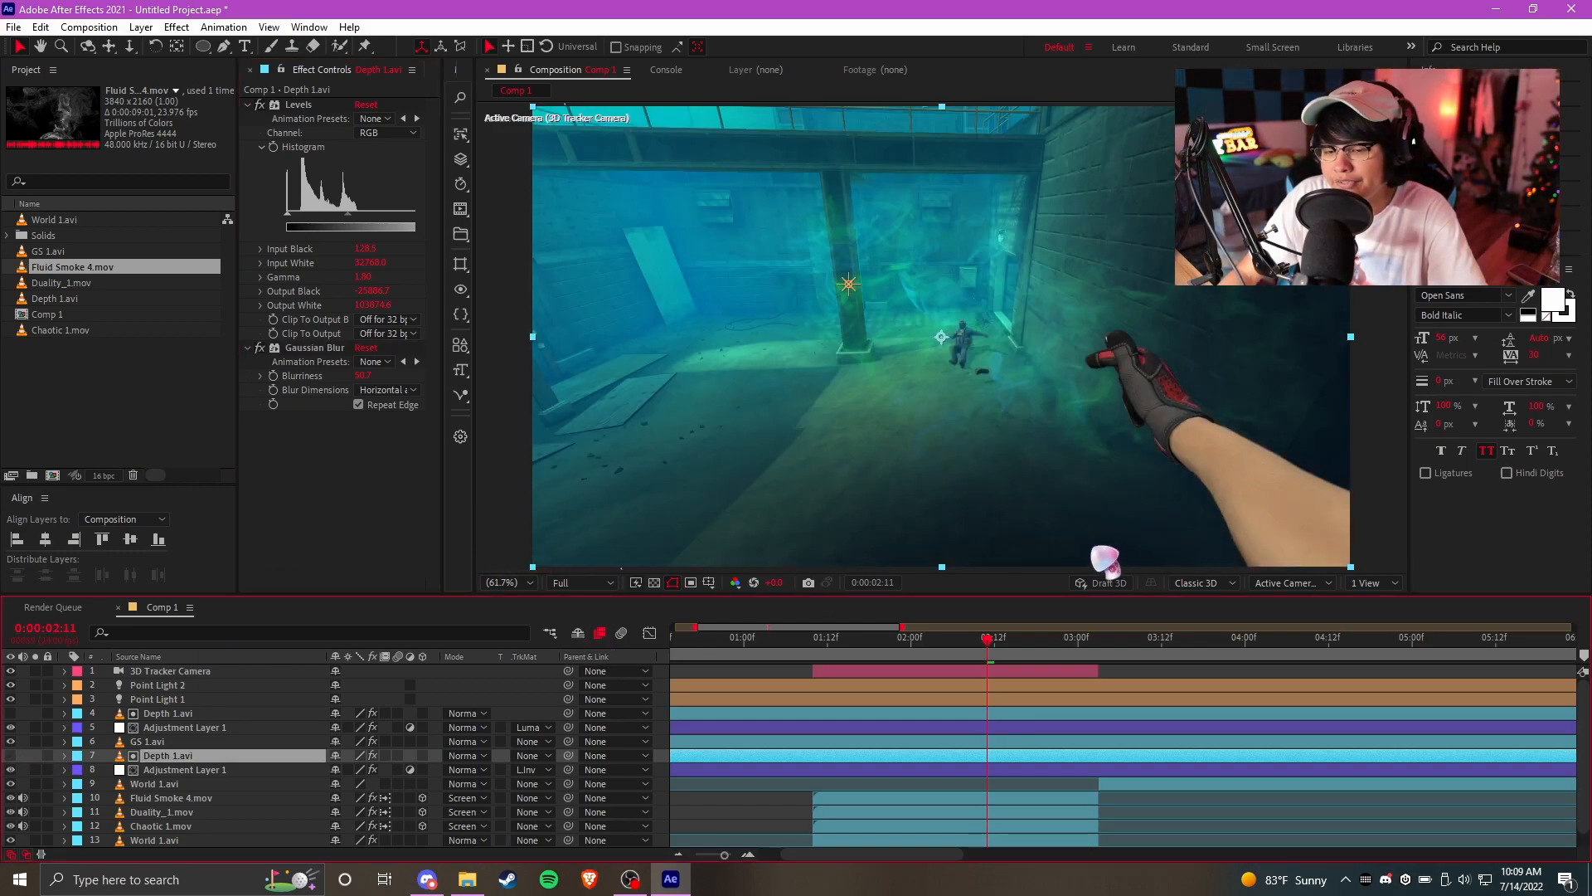
Add S_Tint to GS 1.avi with Tint Lights set to pale cyan 94FFF6, and check the tint at other frames
left_click(1160, 740)
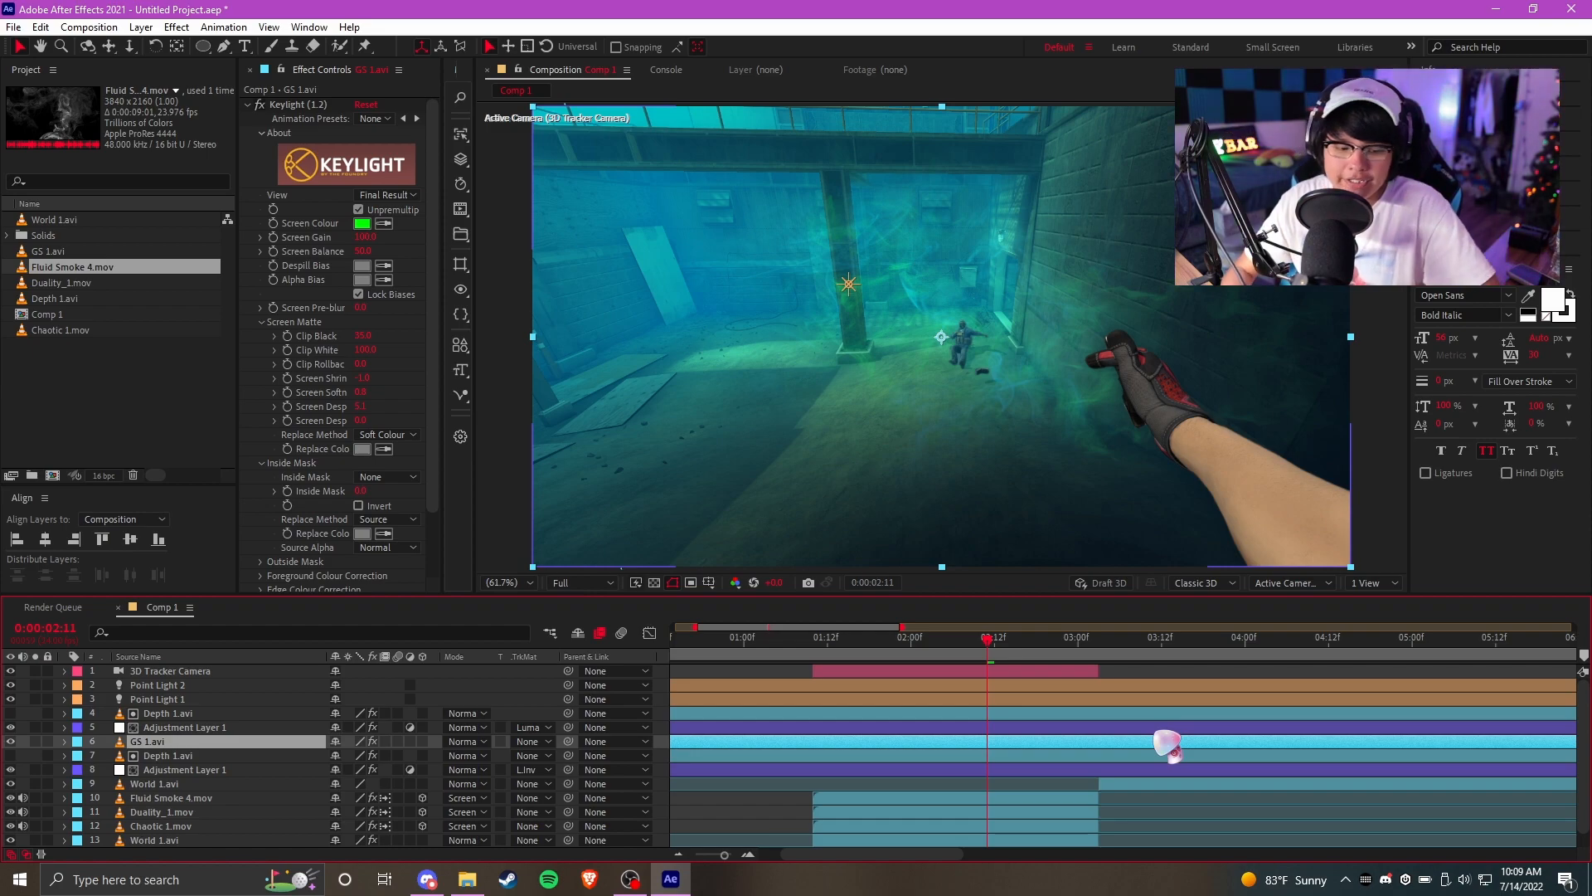
key("ctrl+space")
type("s_tint")
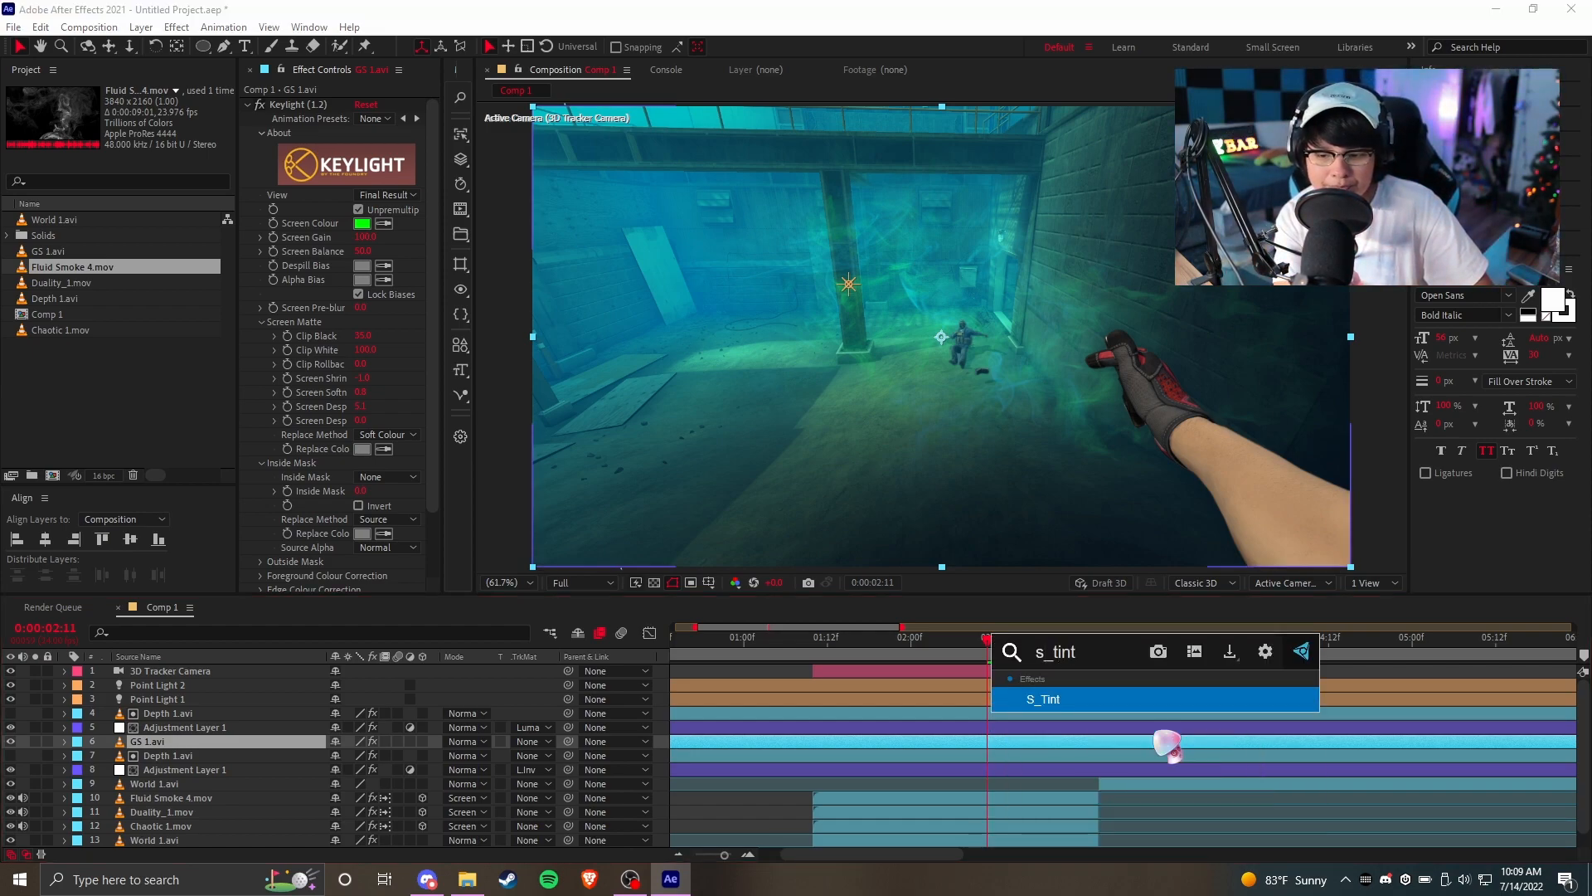
key("Return")
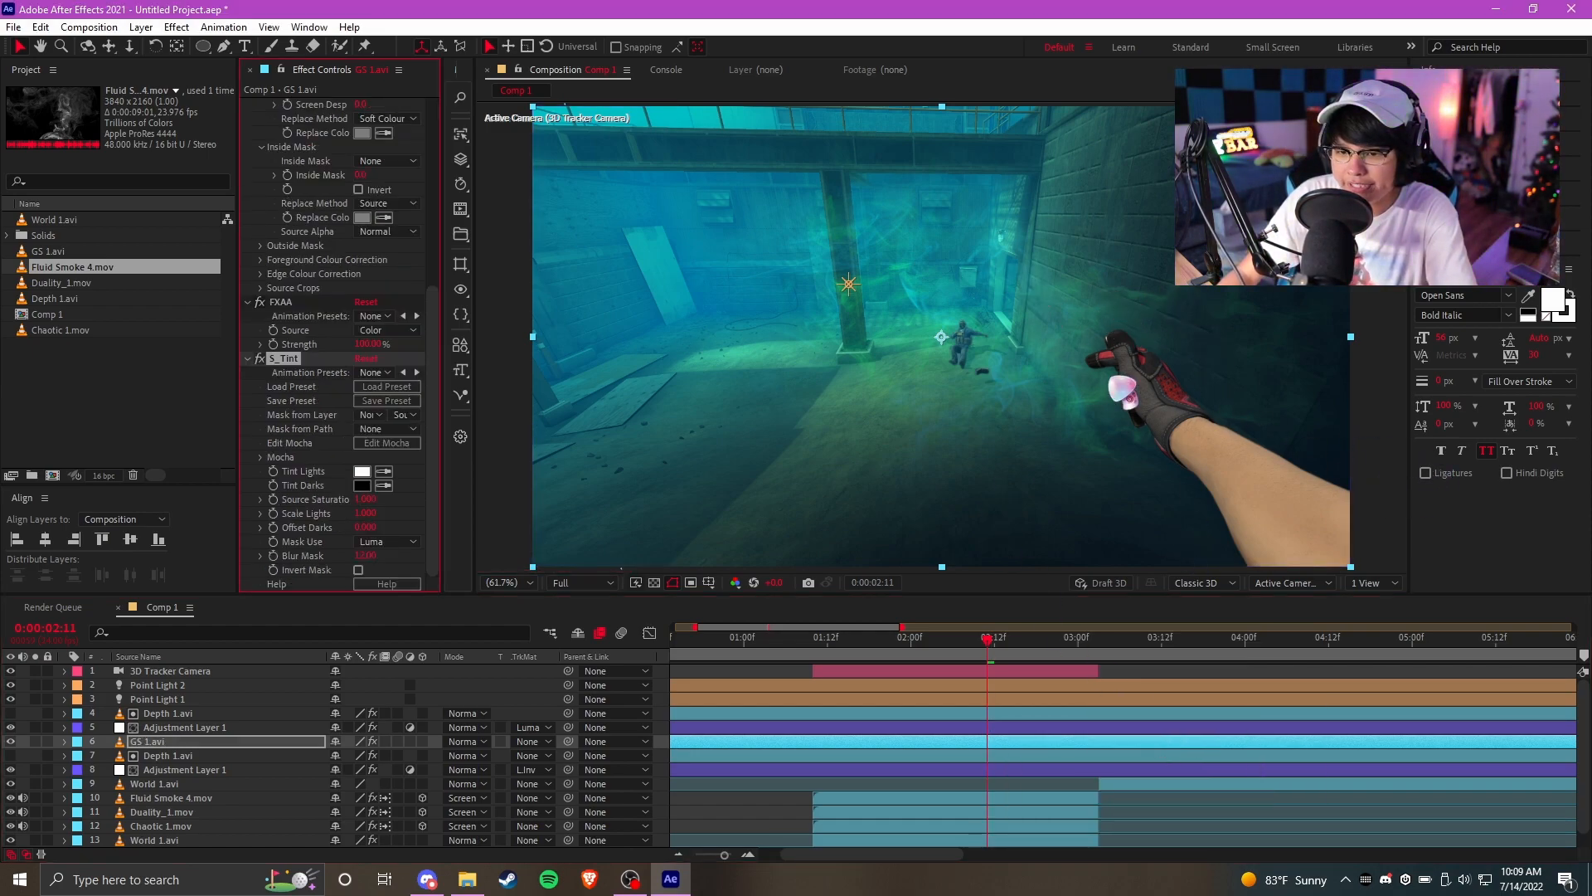
left_click(363, 471)
left_click(1026, 544)
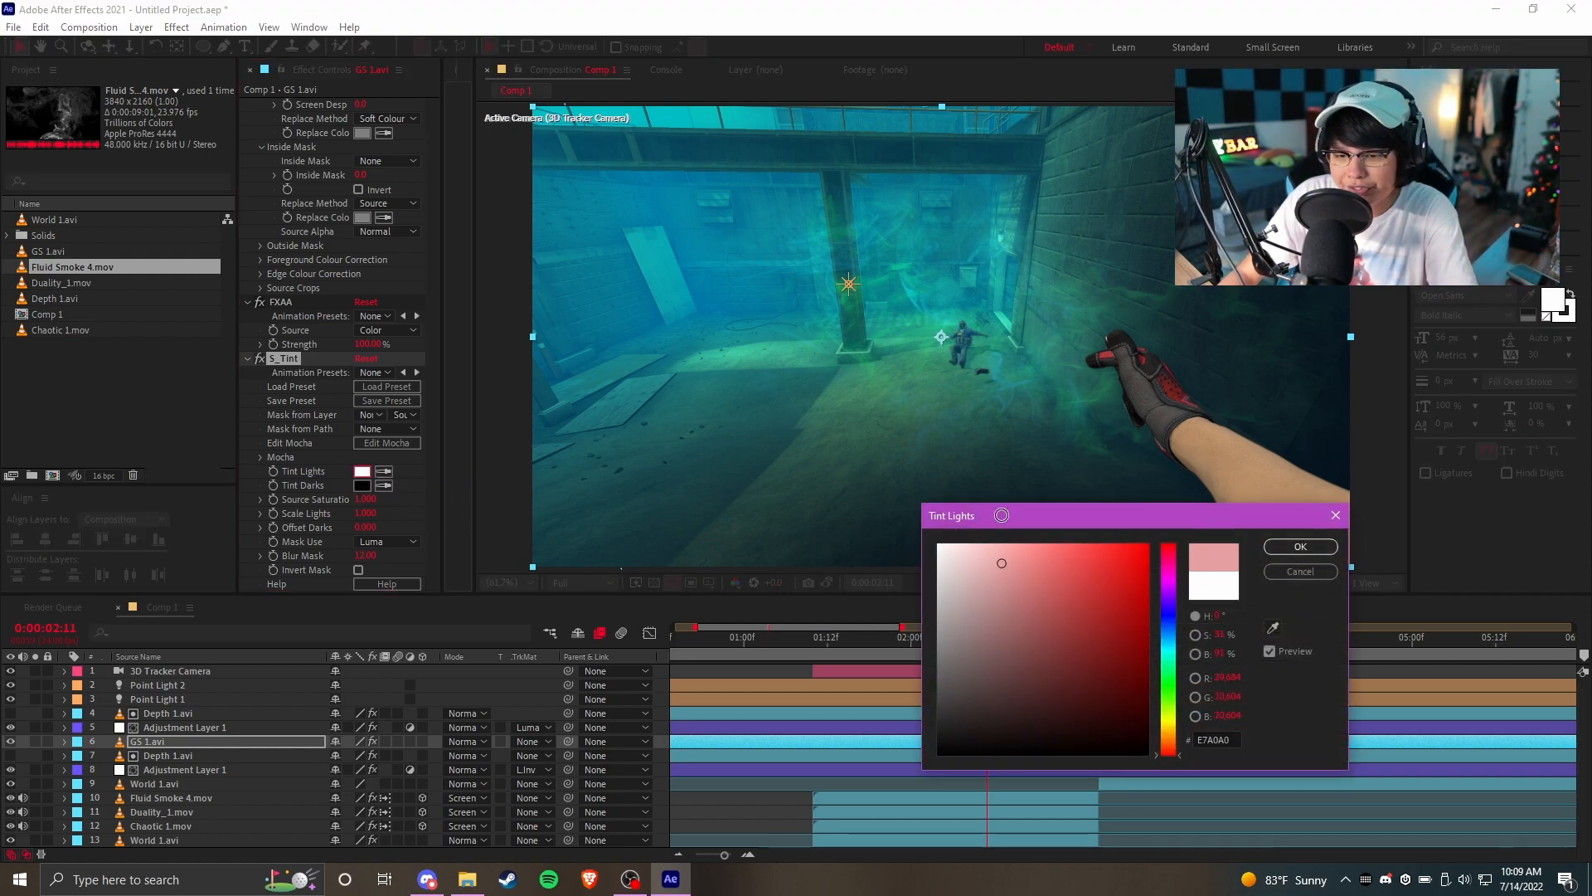
left_click(1170, 651)
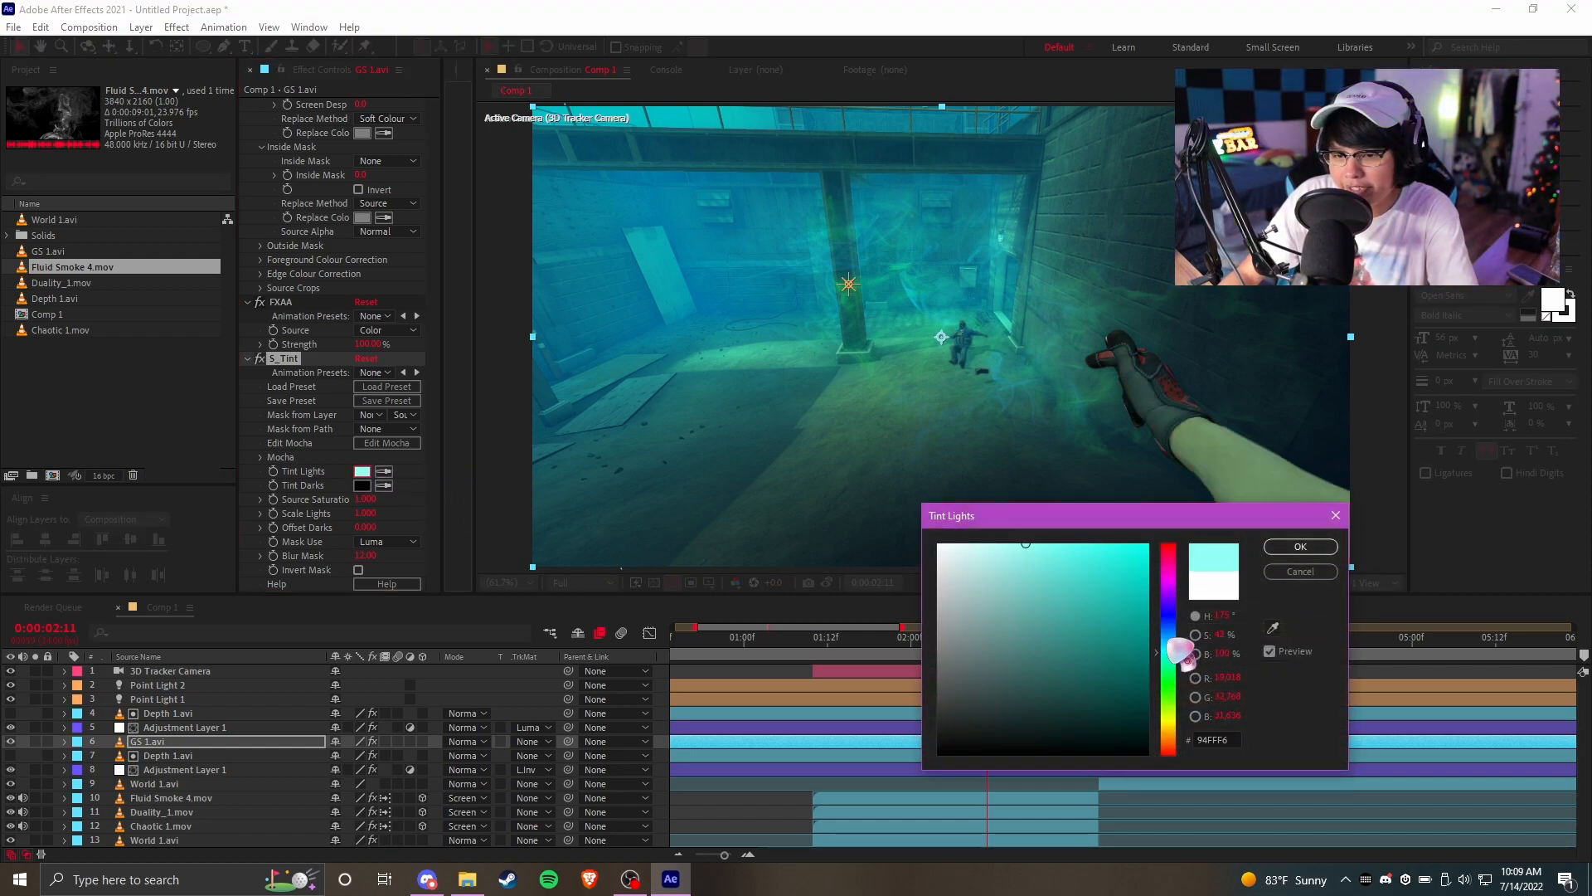
left_click(1319, 549)
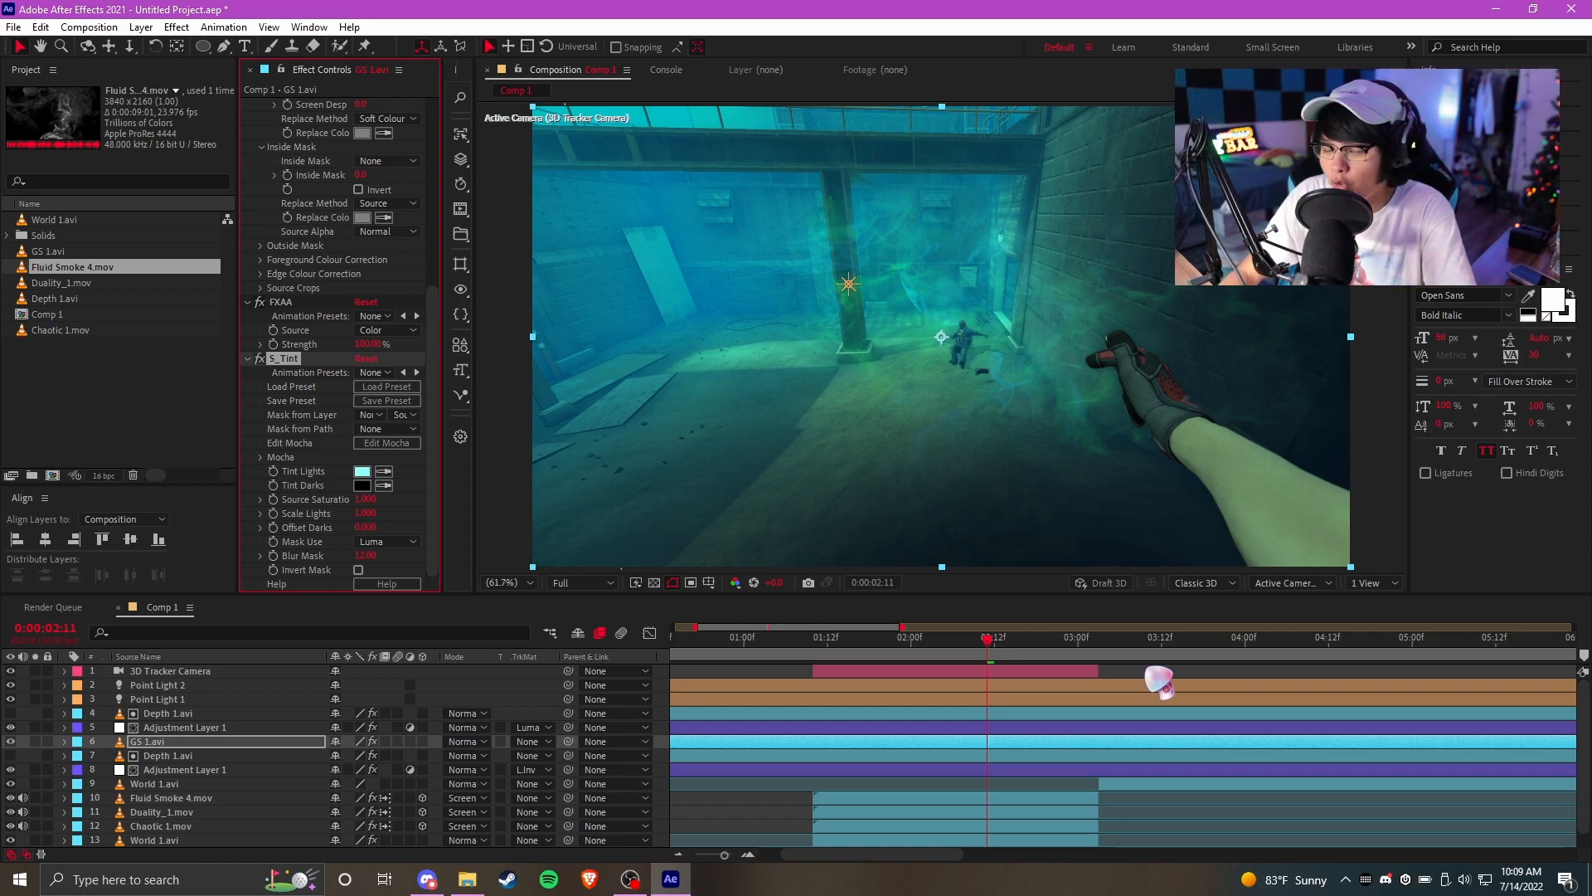
left_click_drag(1039, 642, 886, 671)
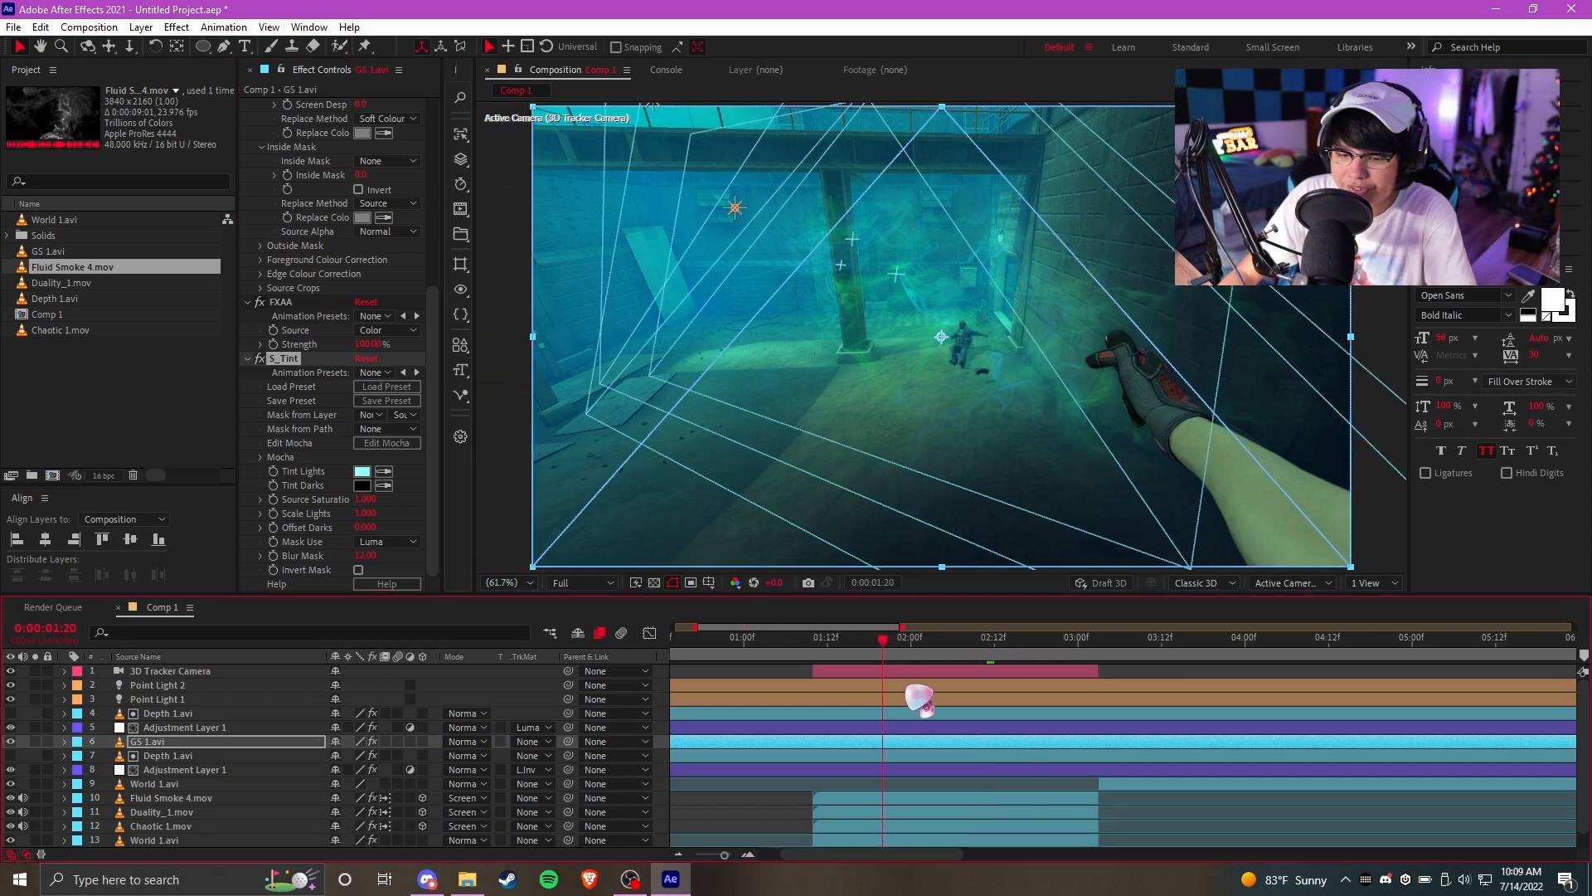
left_click(1155, 673)
left_click(917, 646)
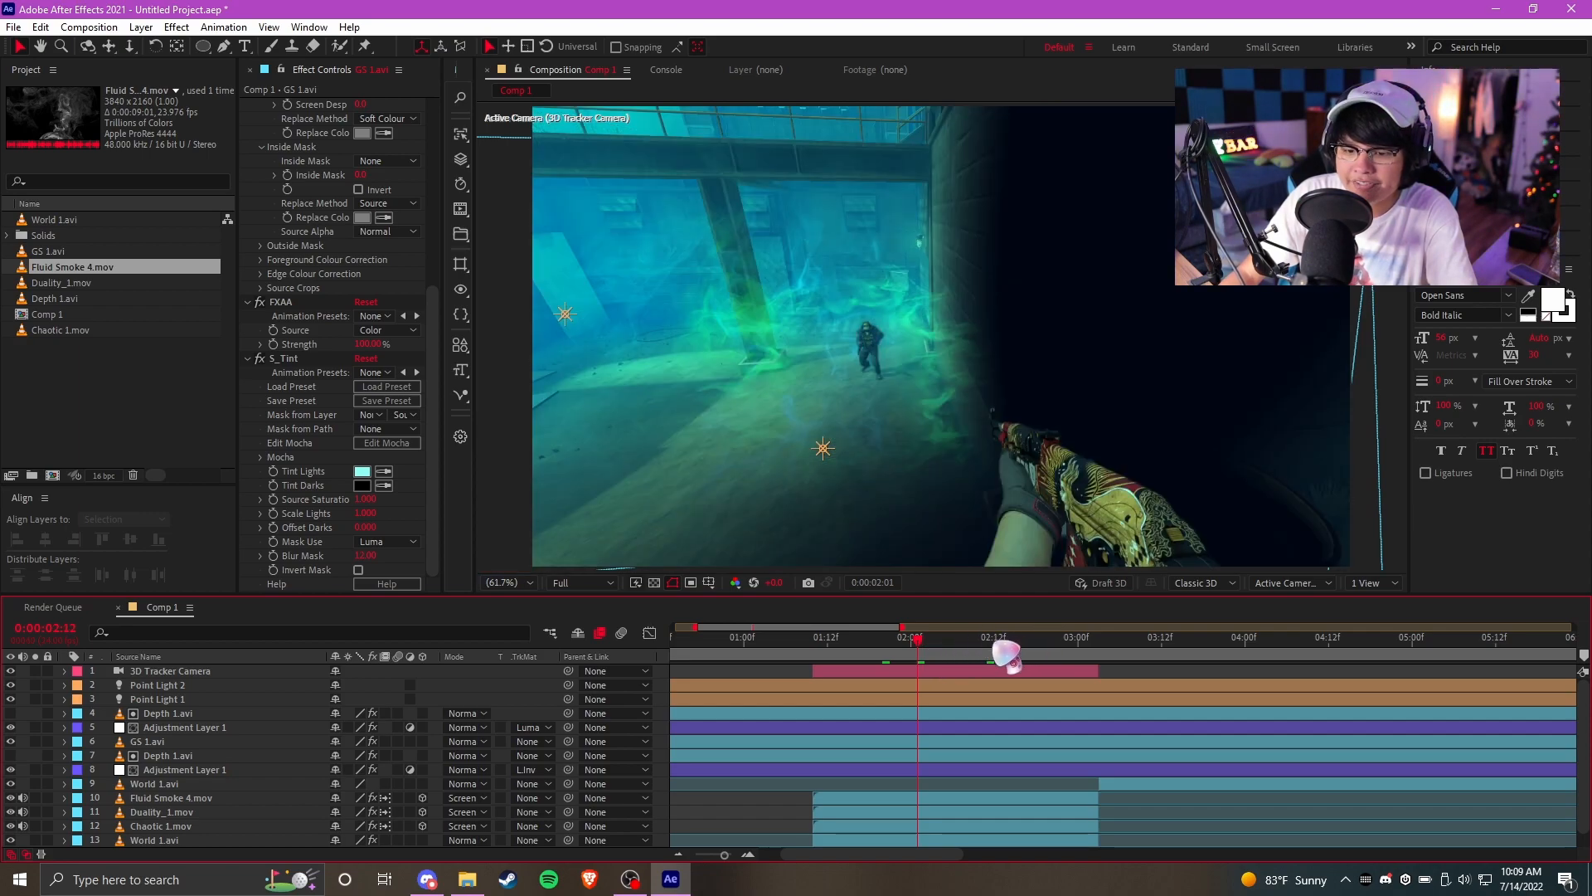
left_click(997, 642)
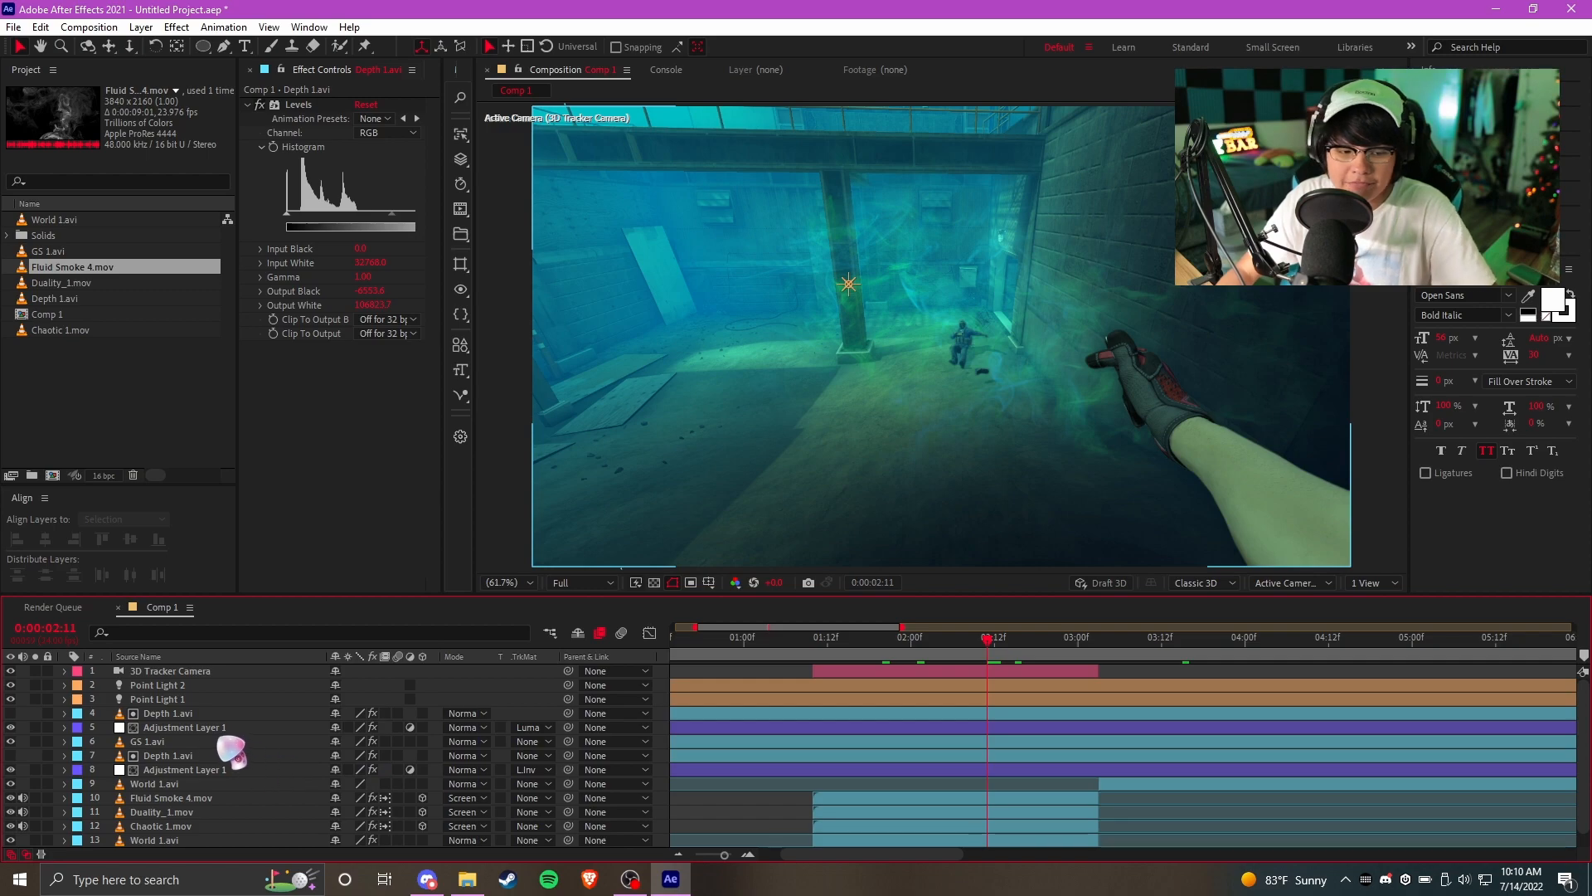
Duplicate the topmost Depth 1.avi together with its luma-matted Adjustment Layer 1
left_click(198, 715)
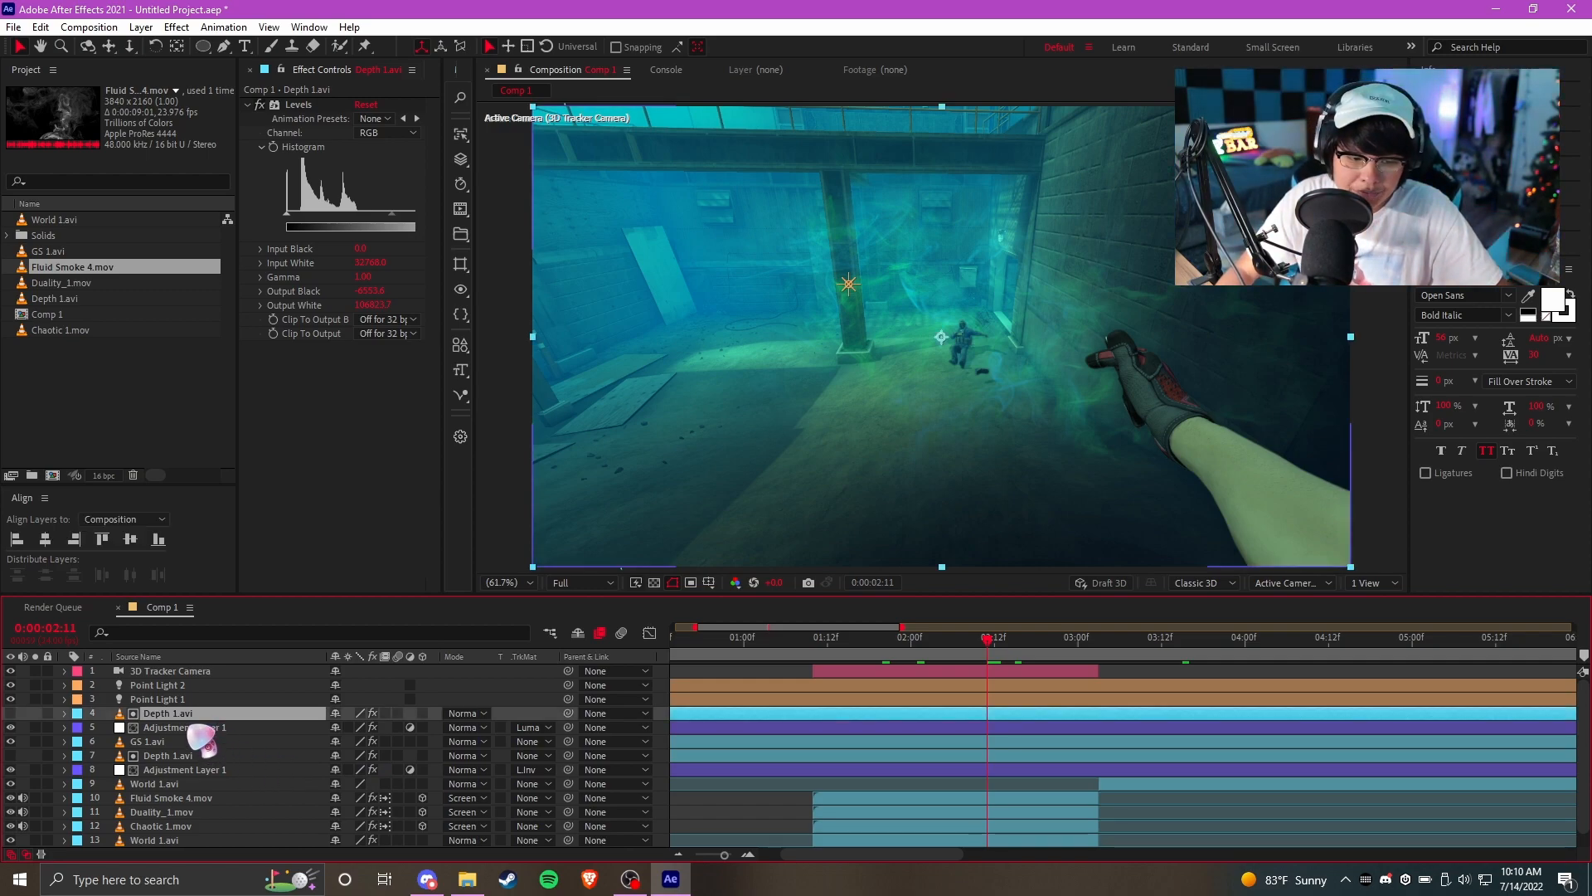
left_click(198, 729, "shift")
key("ctrl+d")
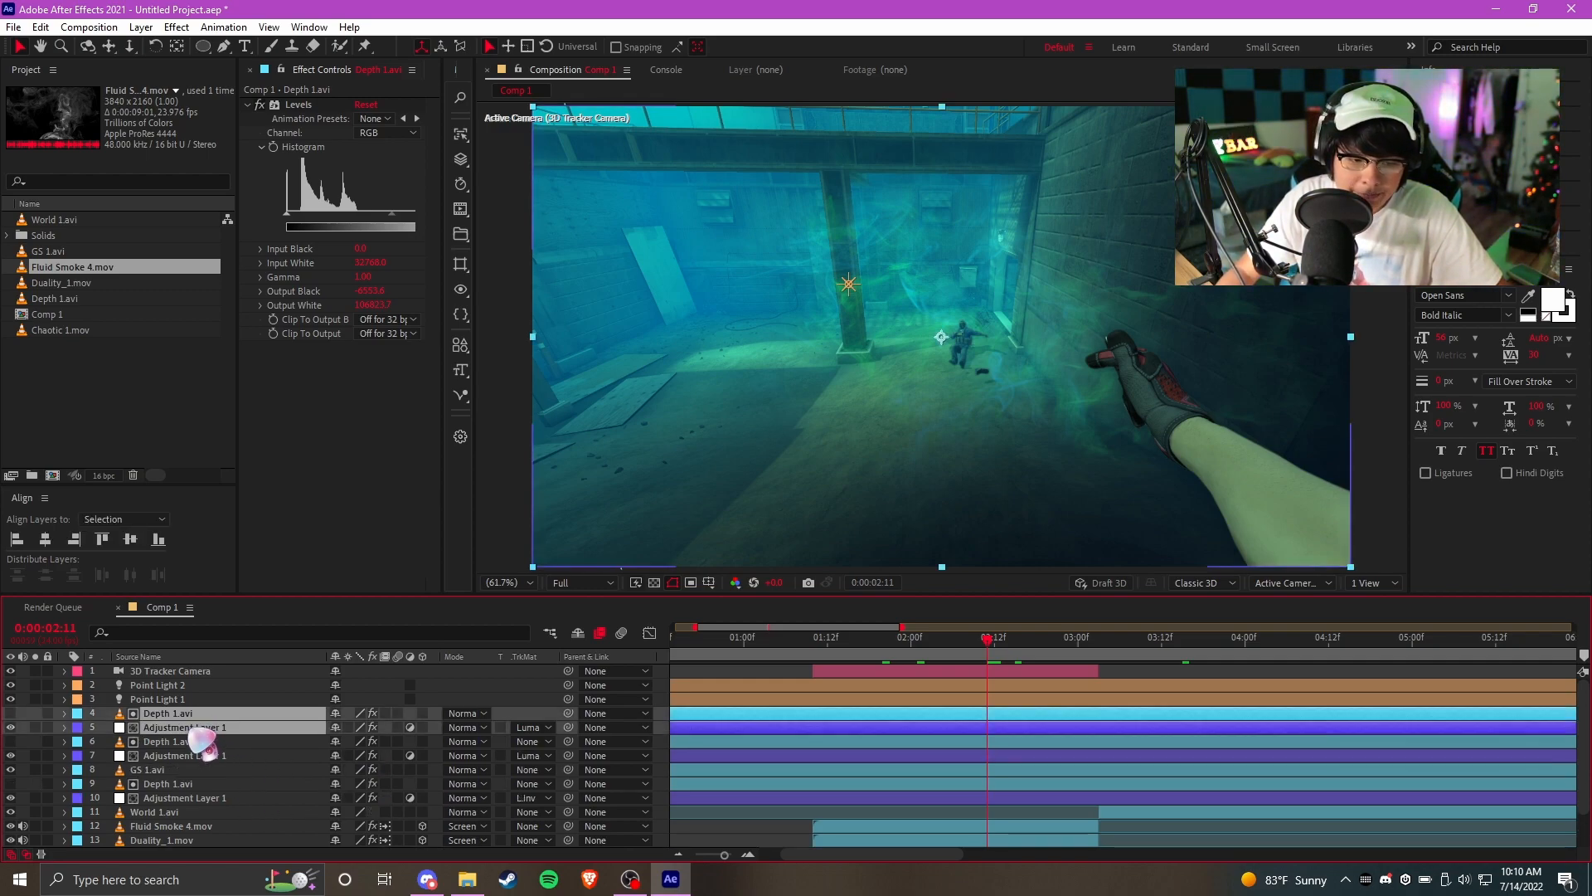
Remove S_Tint and Levels from the duplicated Adjustment Layer 1 and Depth 1.avi, and set the adjustment layer to No Track Matte
left_click(1084, 729)
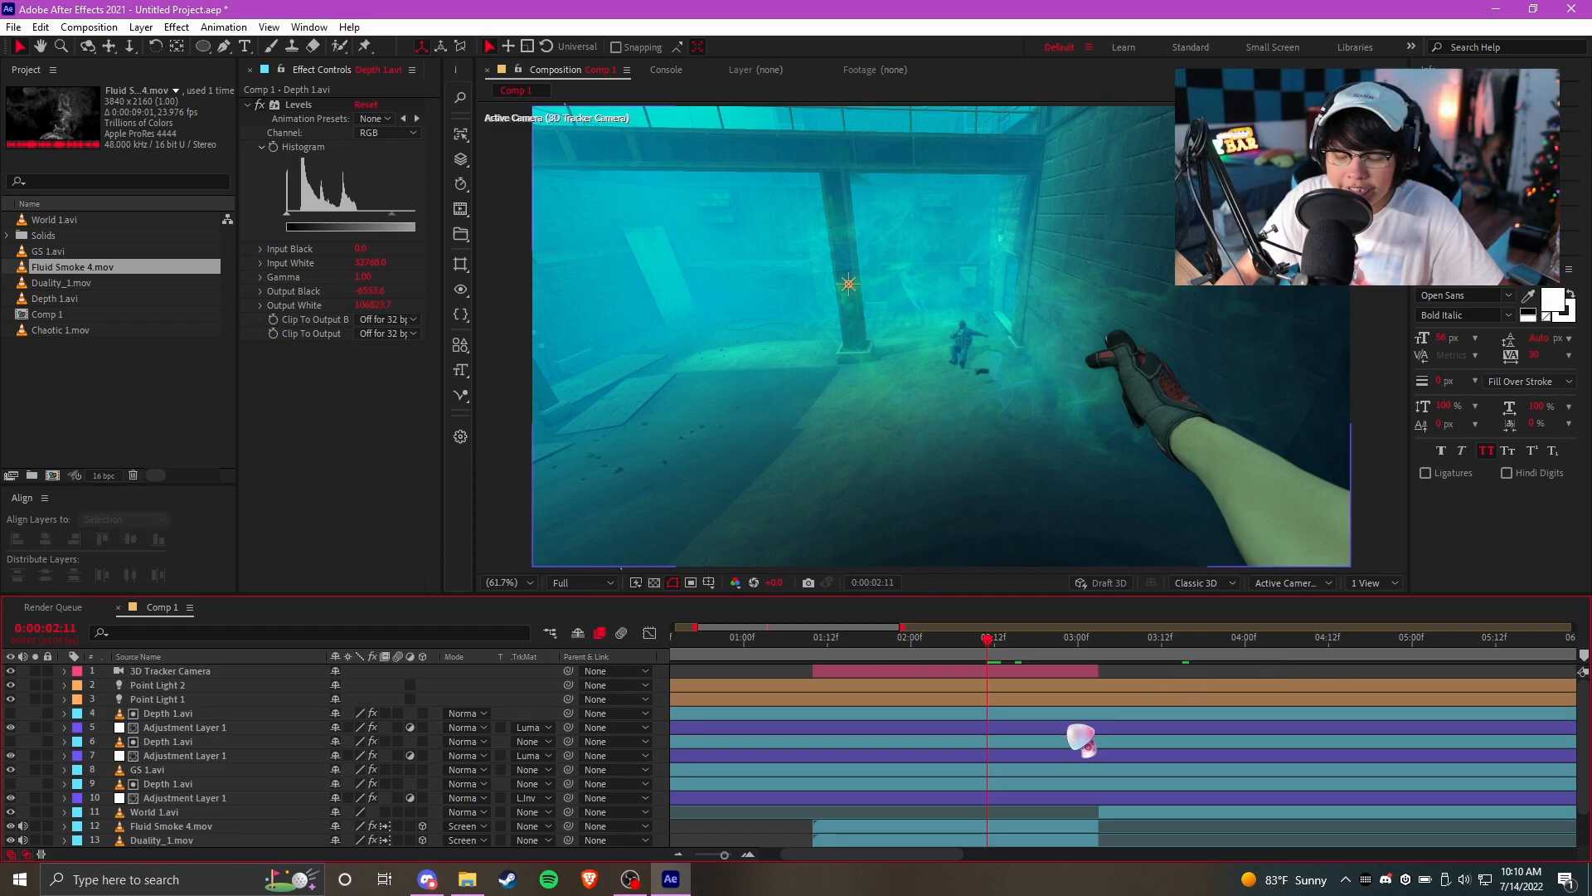
left_click(292, 106)
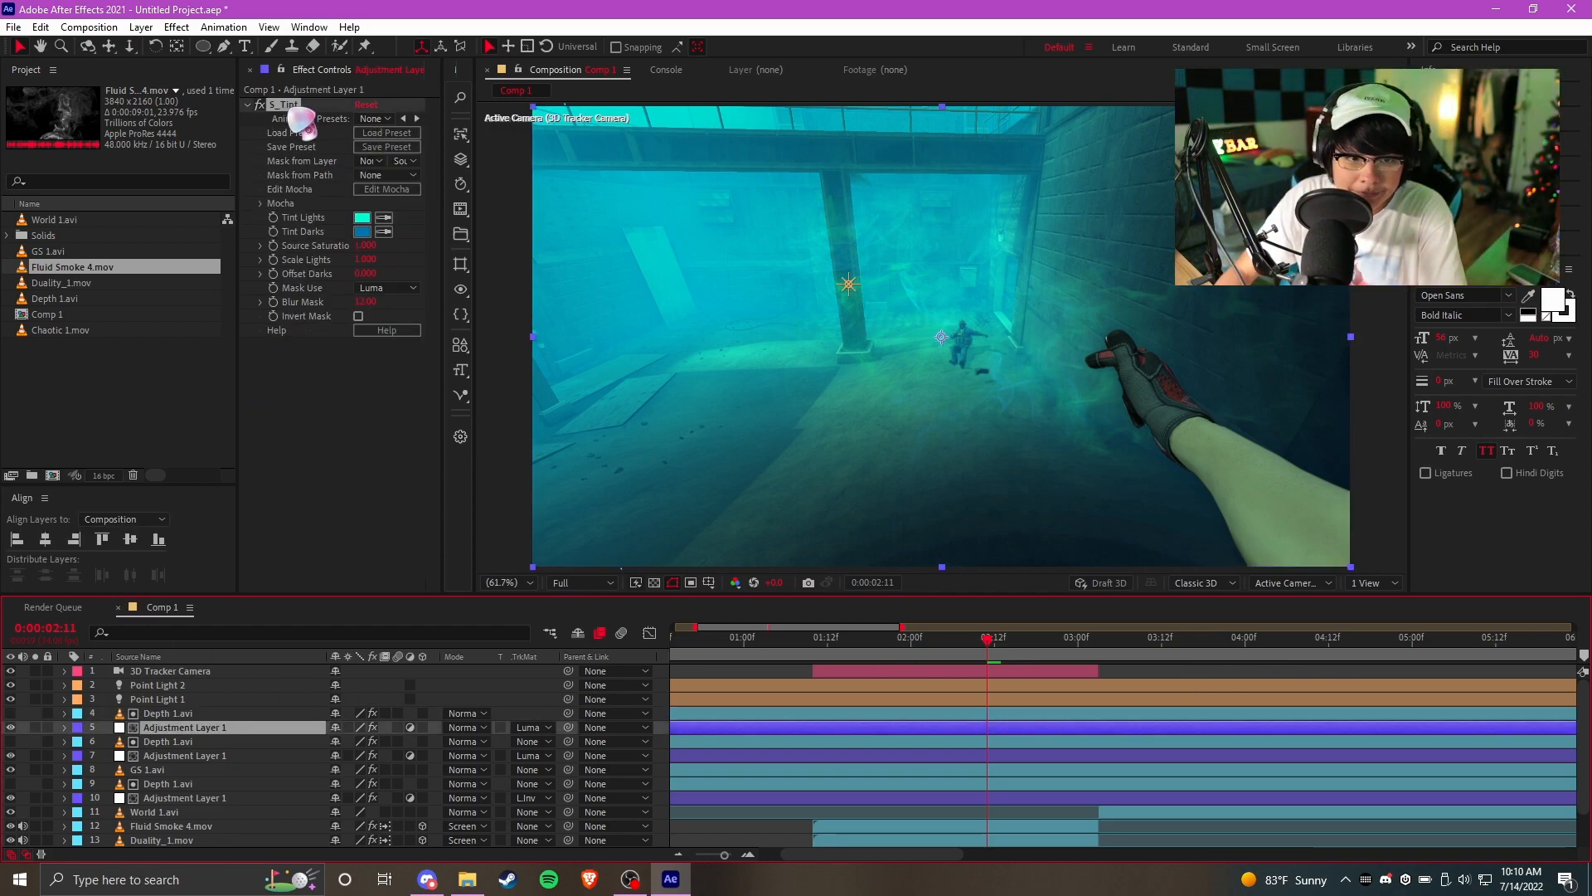
key("Delete")
left_click(187, 713)
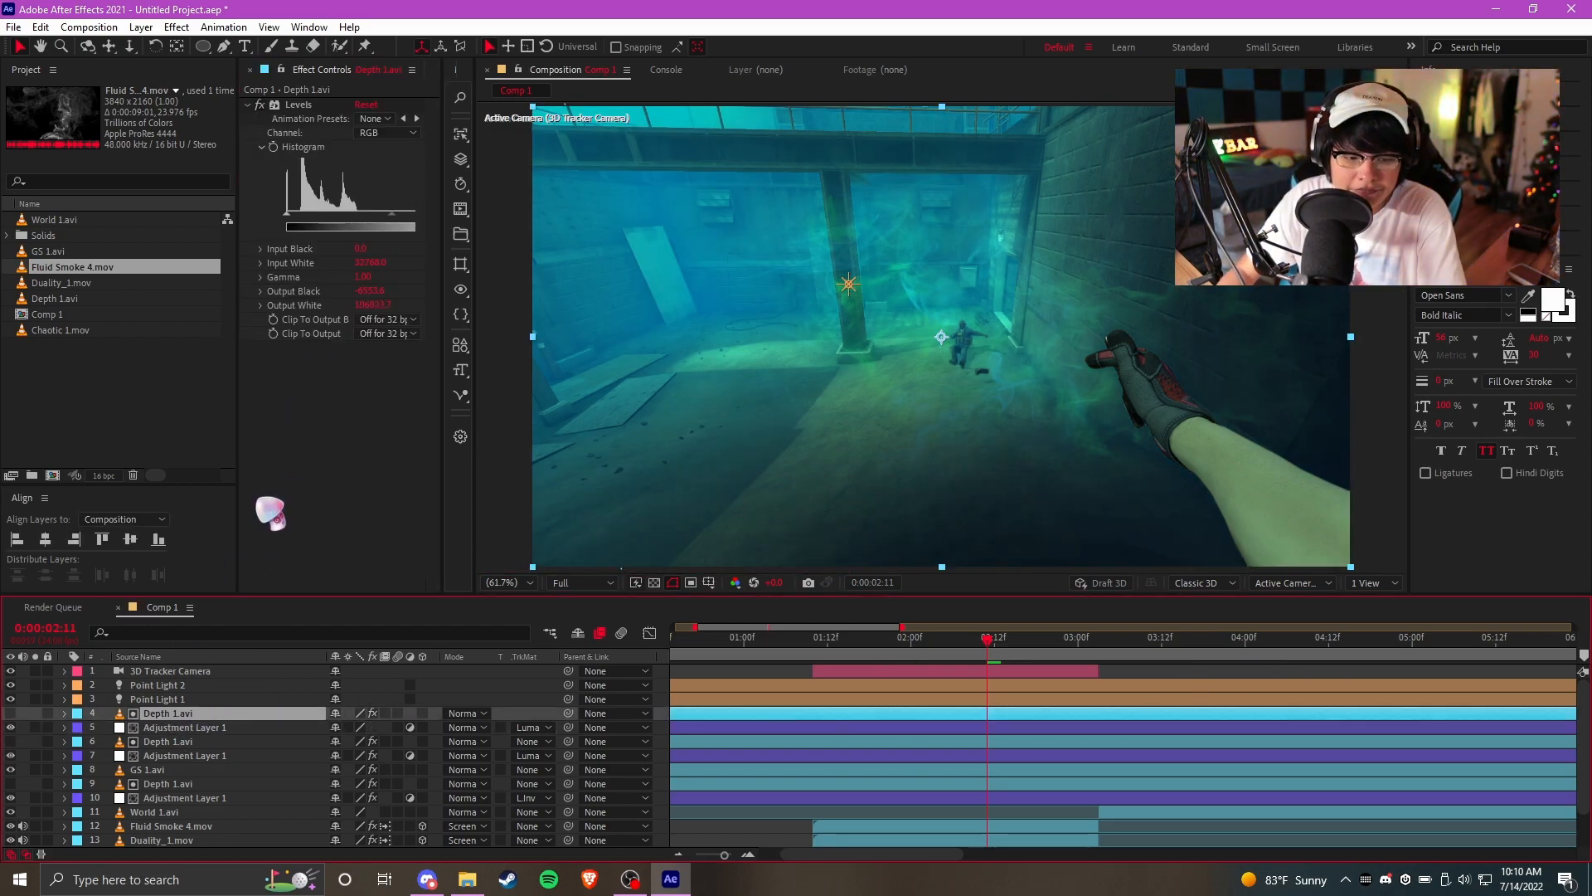
left_click(300, 105)
key("Delete")
left_click(209, 729)
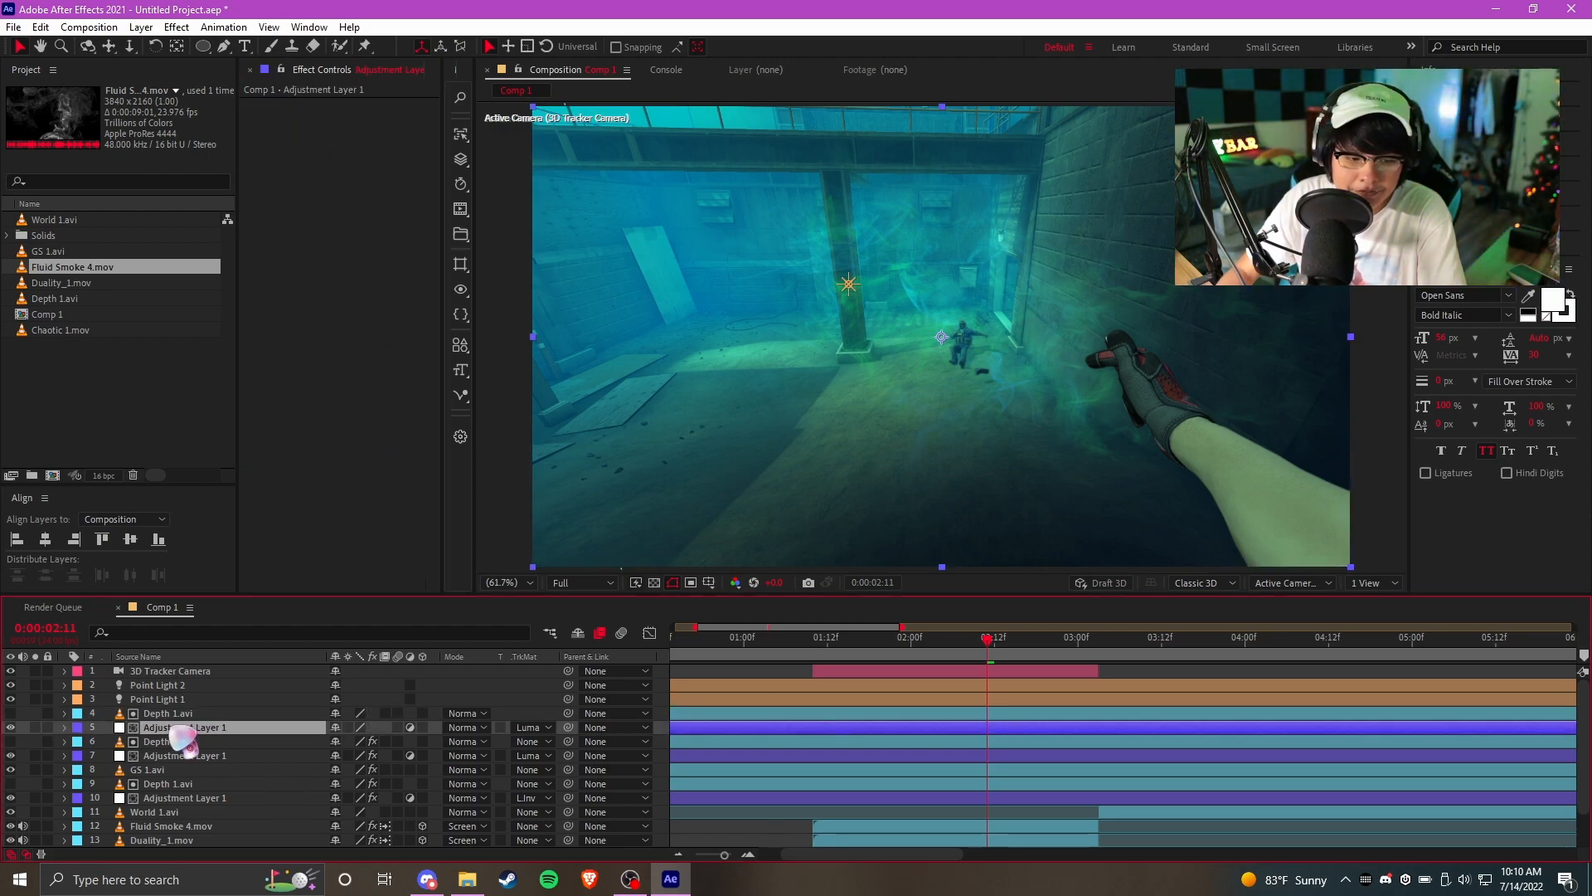
left_click(535, 728)
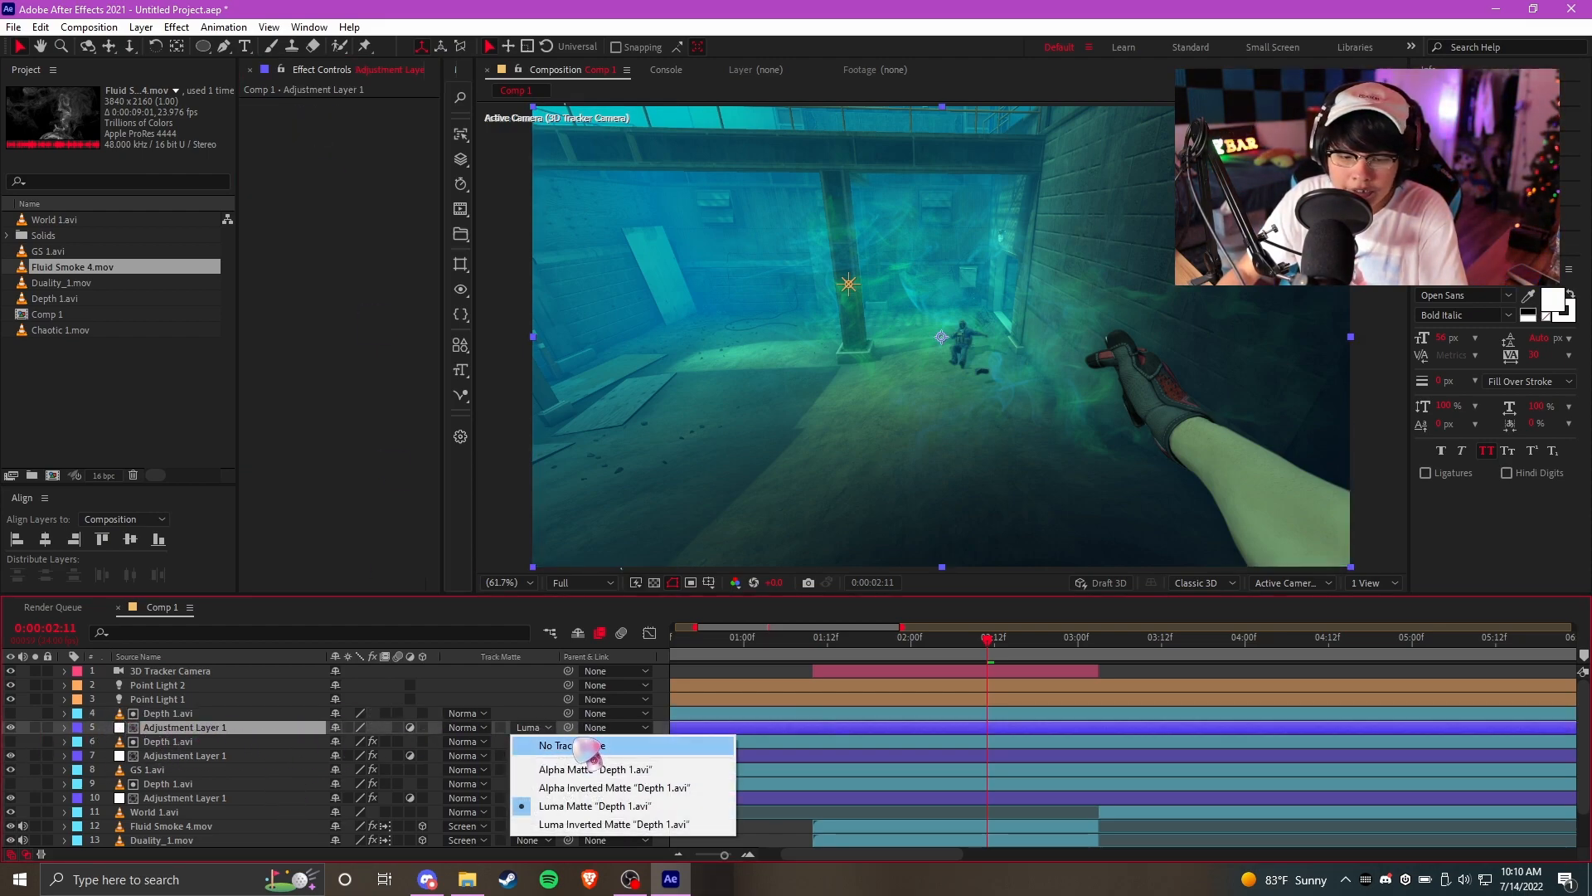
left_click(551, 742)
Rename the duplicated Depth 1.avi as RAW DEPTH and the duplicated Adjustment Layer 1 as DEPTH BLUR
left_click(191, 714)
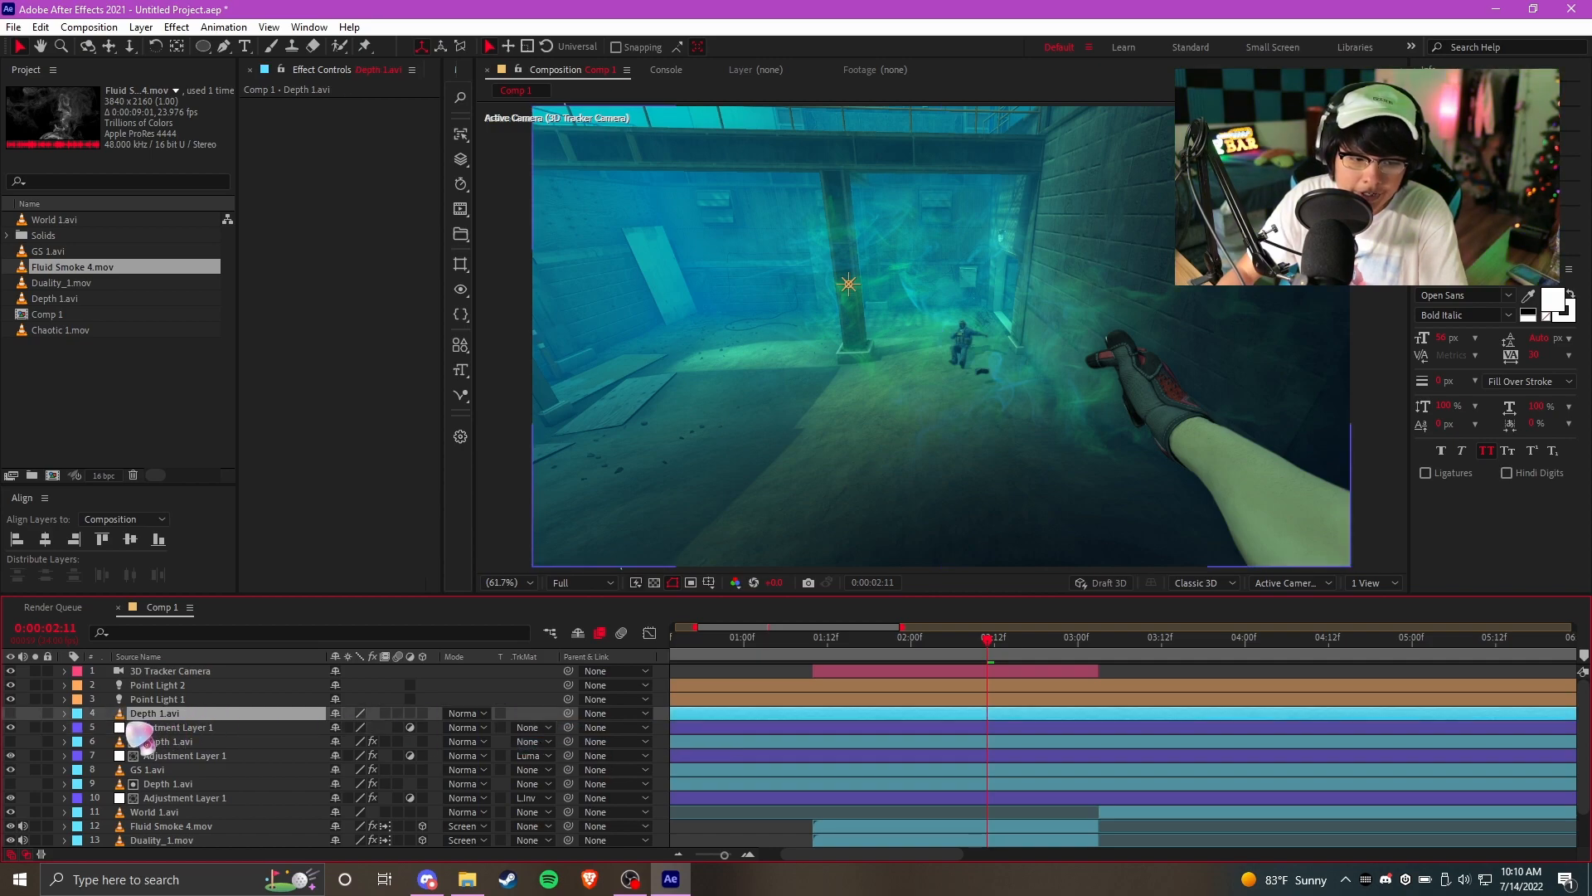
right_click(150, 713)
left_click(192, 685)
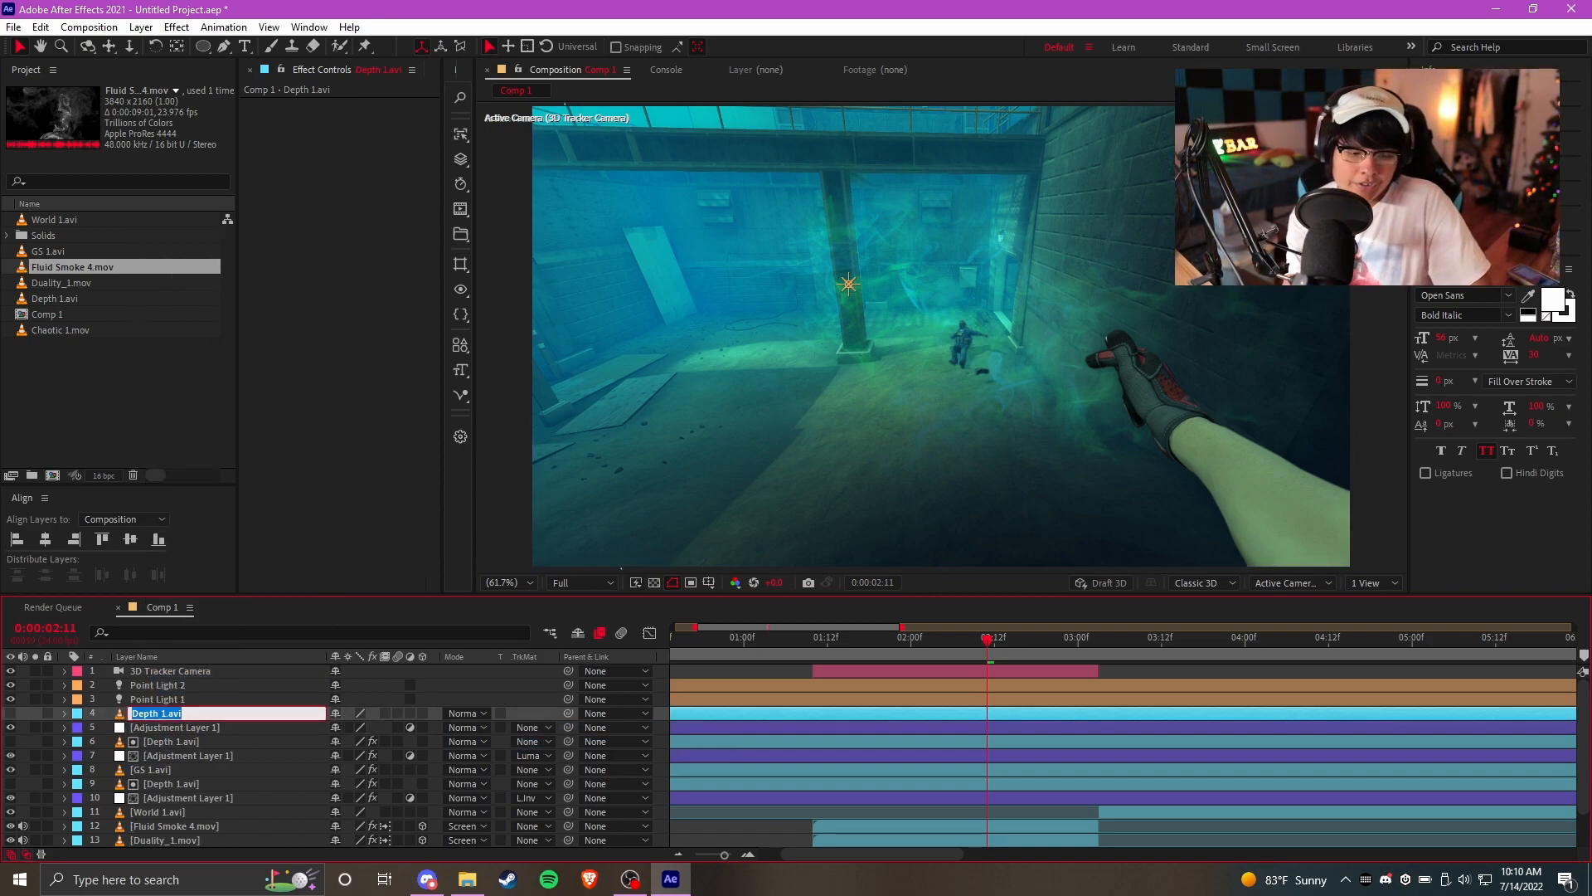
type("RAW DEPTH")
key("Return")
right_click(249, 728)
left_click(326, 707)
type("DEPTH BLUR")
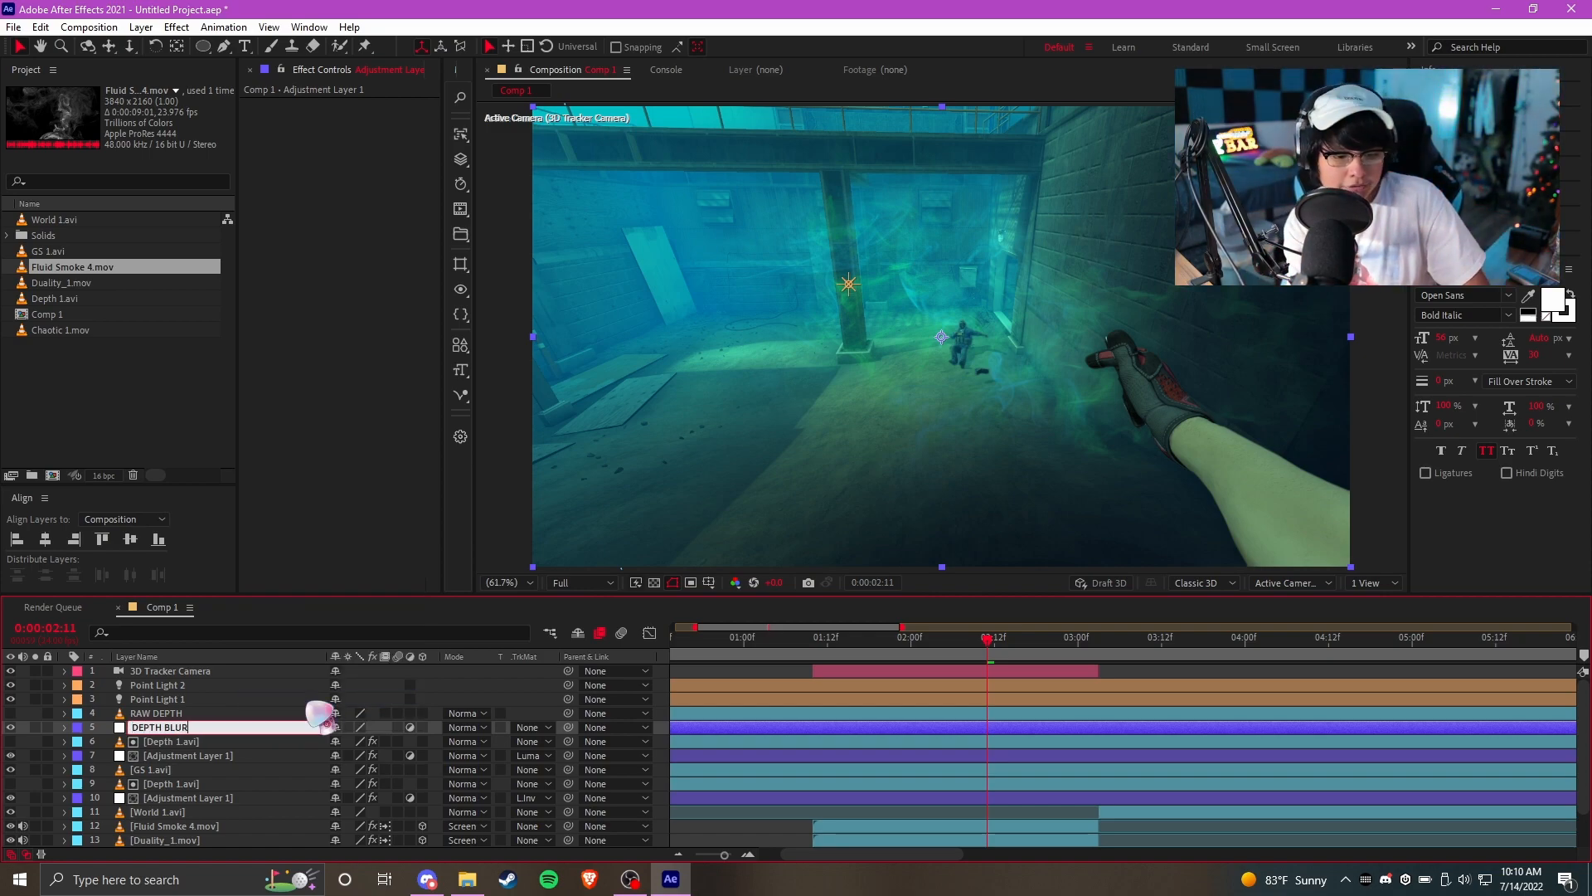
key("Return")
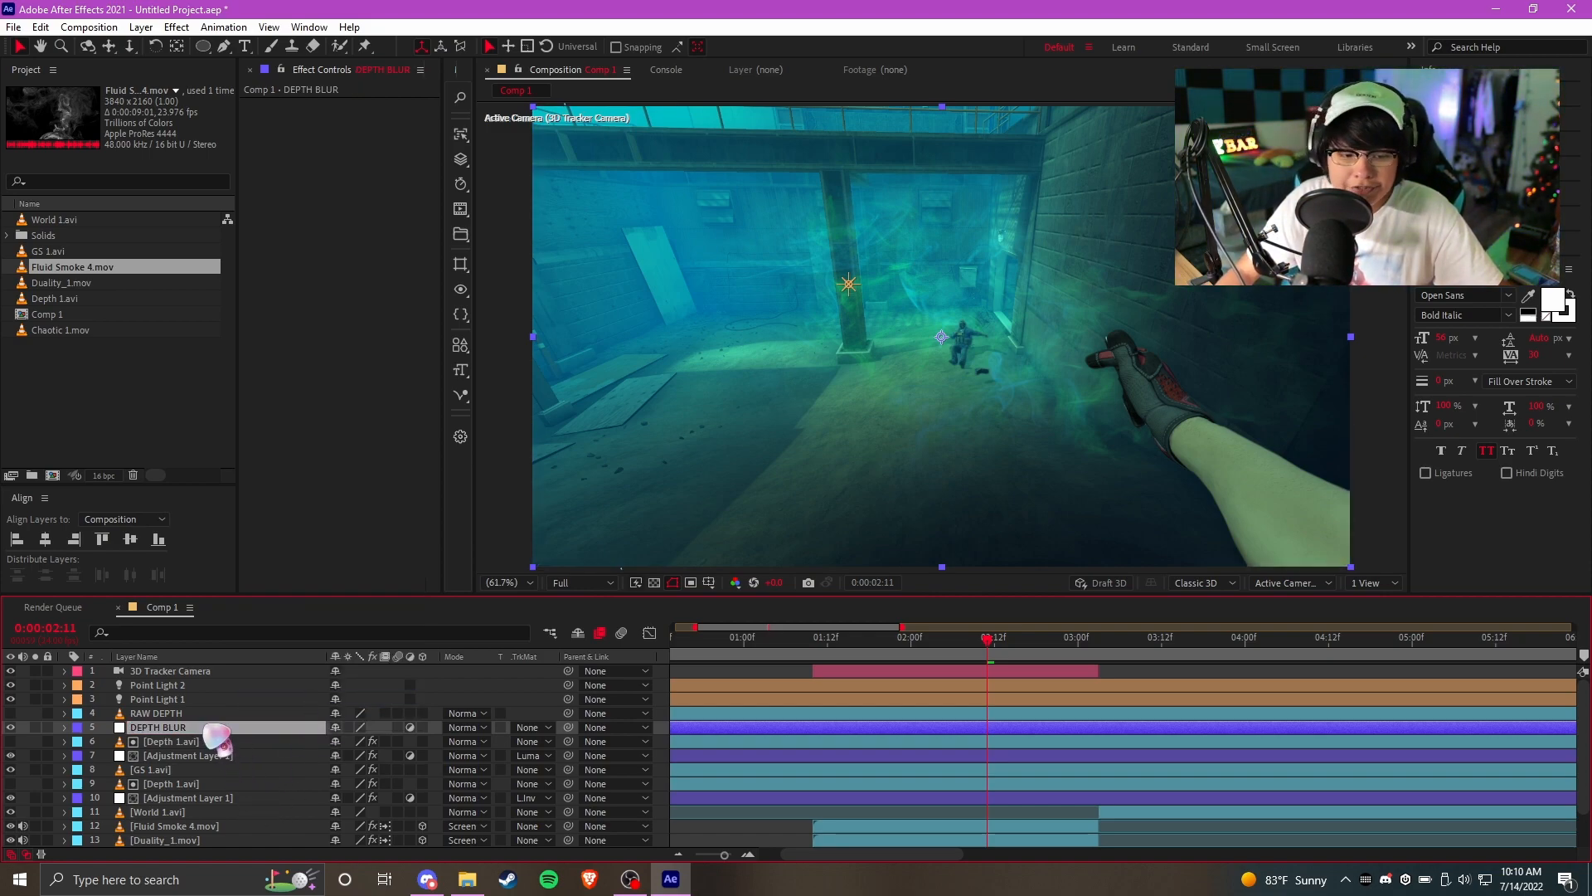
left_click(999, 673)
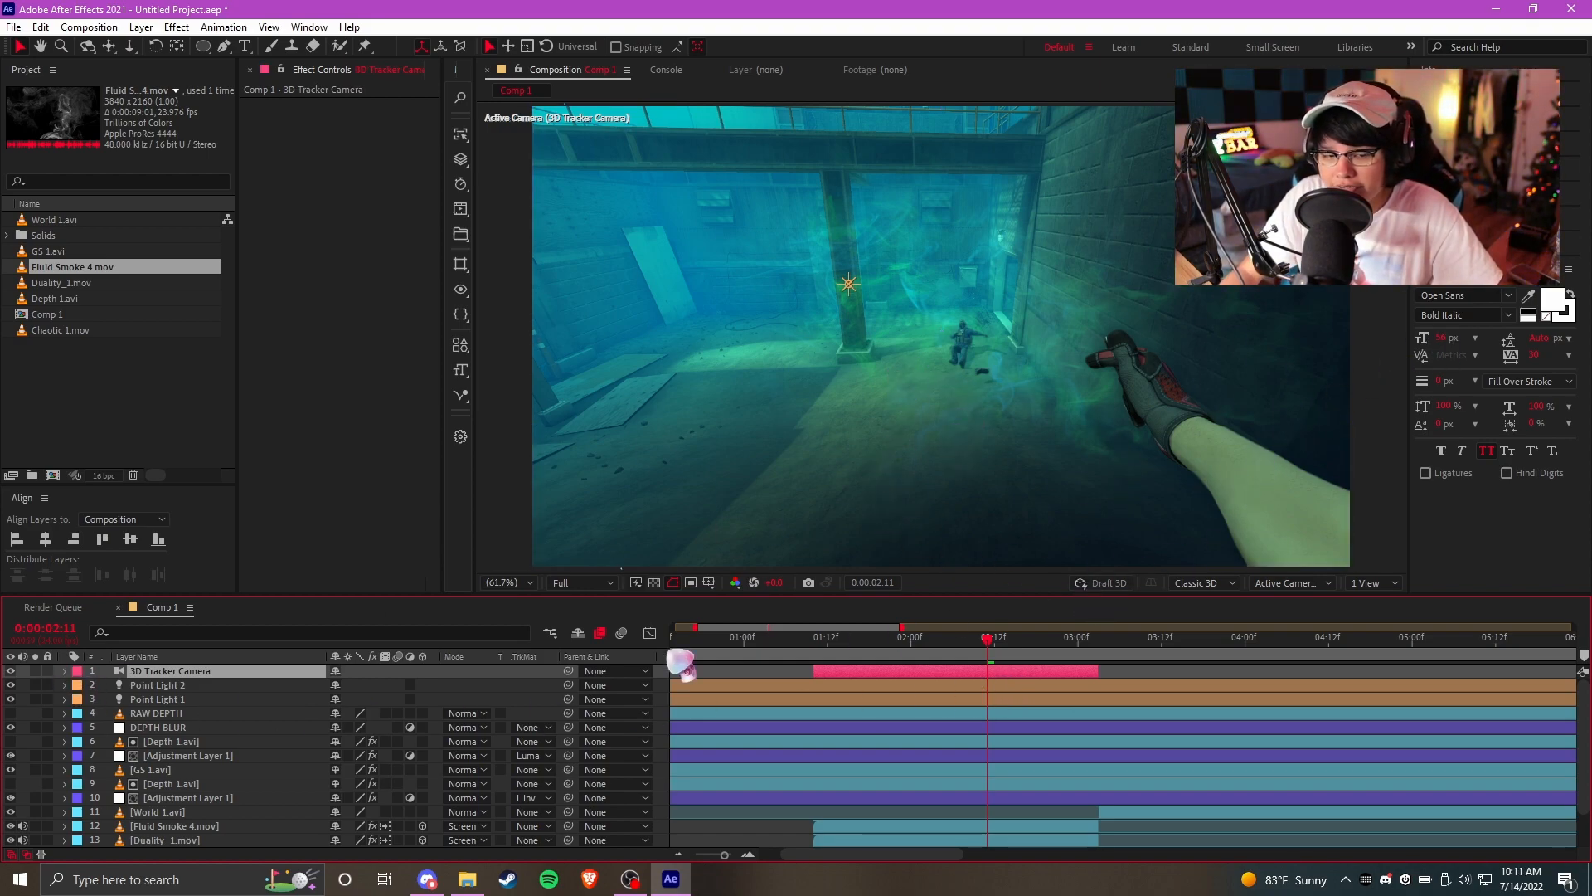
left_click(184, 685)
left_click(182, 699)
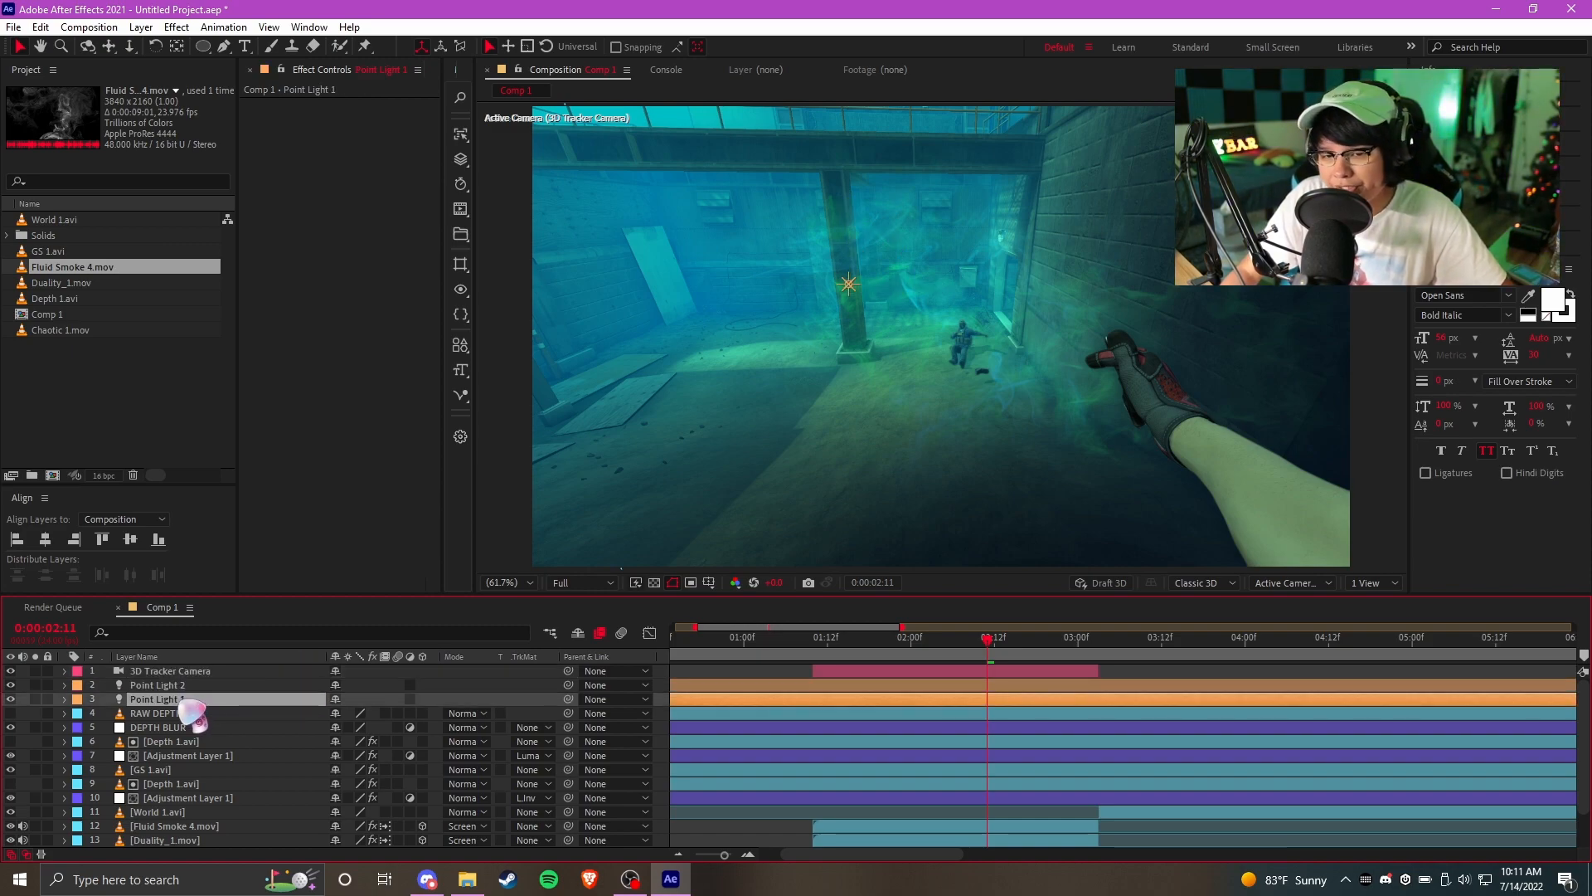
Apply the FL Depth Of Field effect to the DEPTH BLUR adjustment layer
left_click(203, 727)
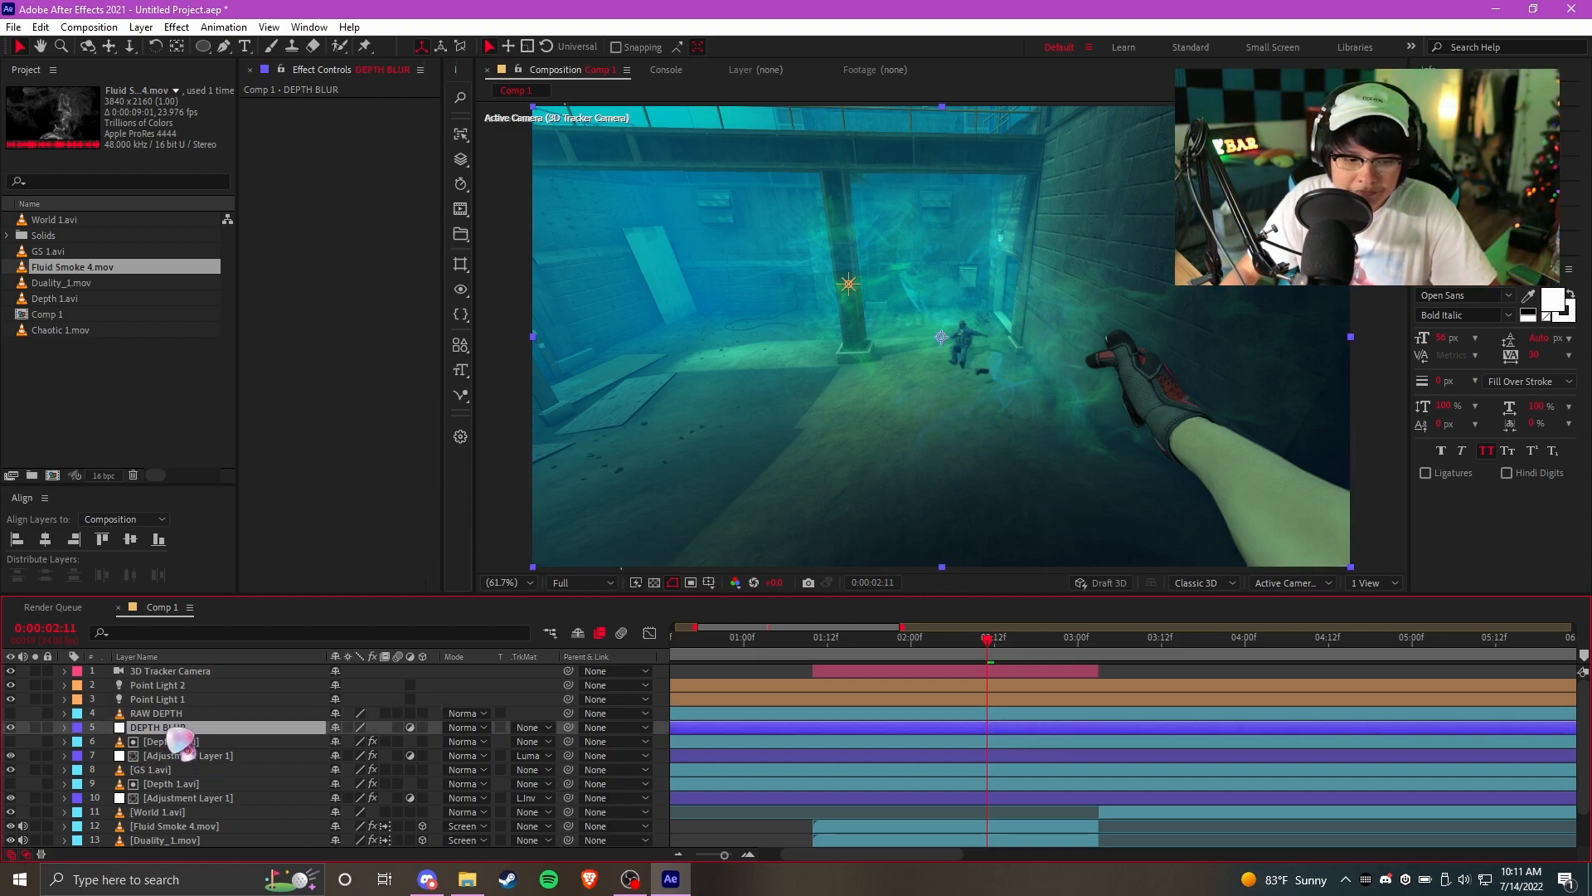
key("ctrl+space")
type("fl d")
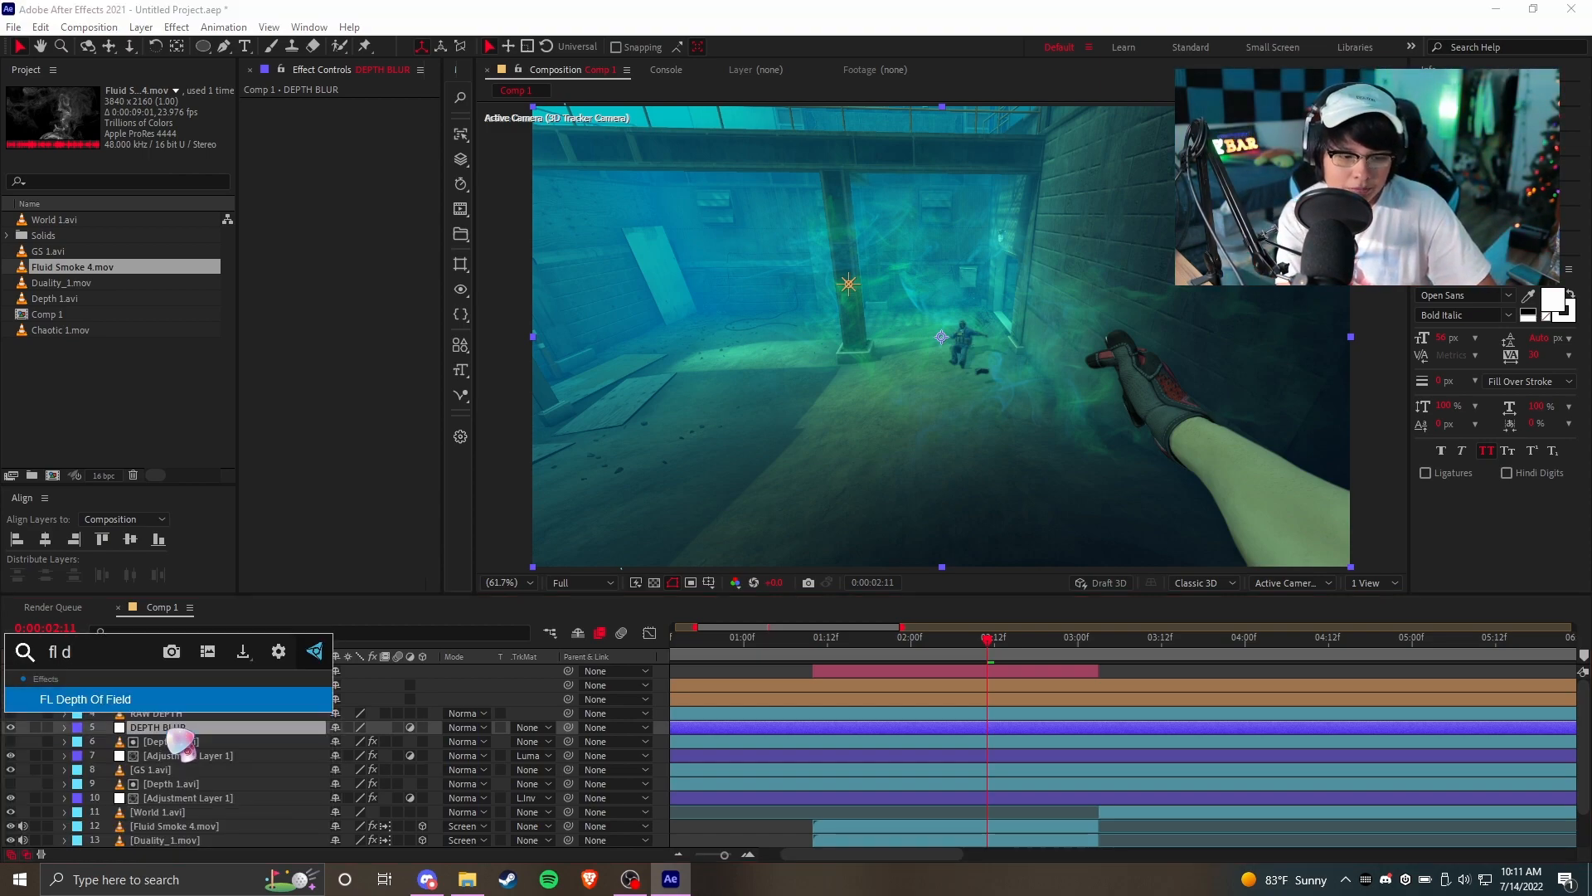
key("Return")
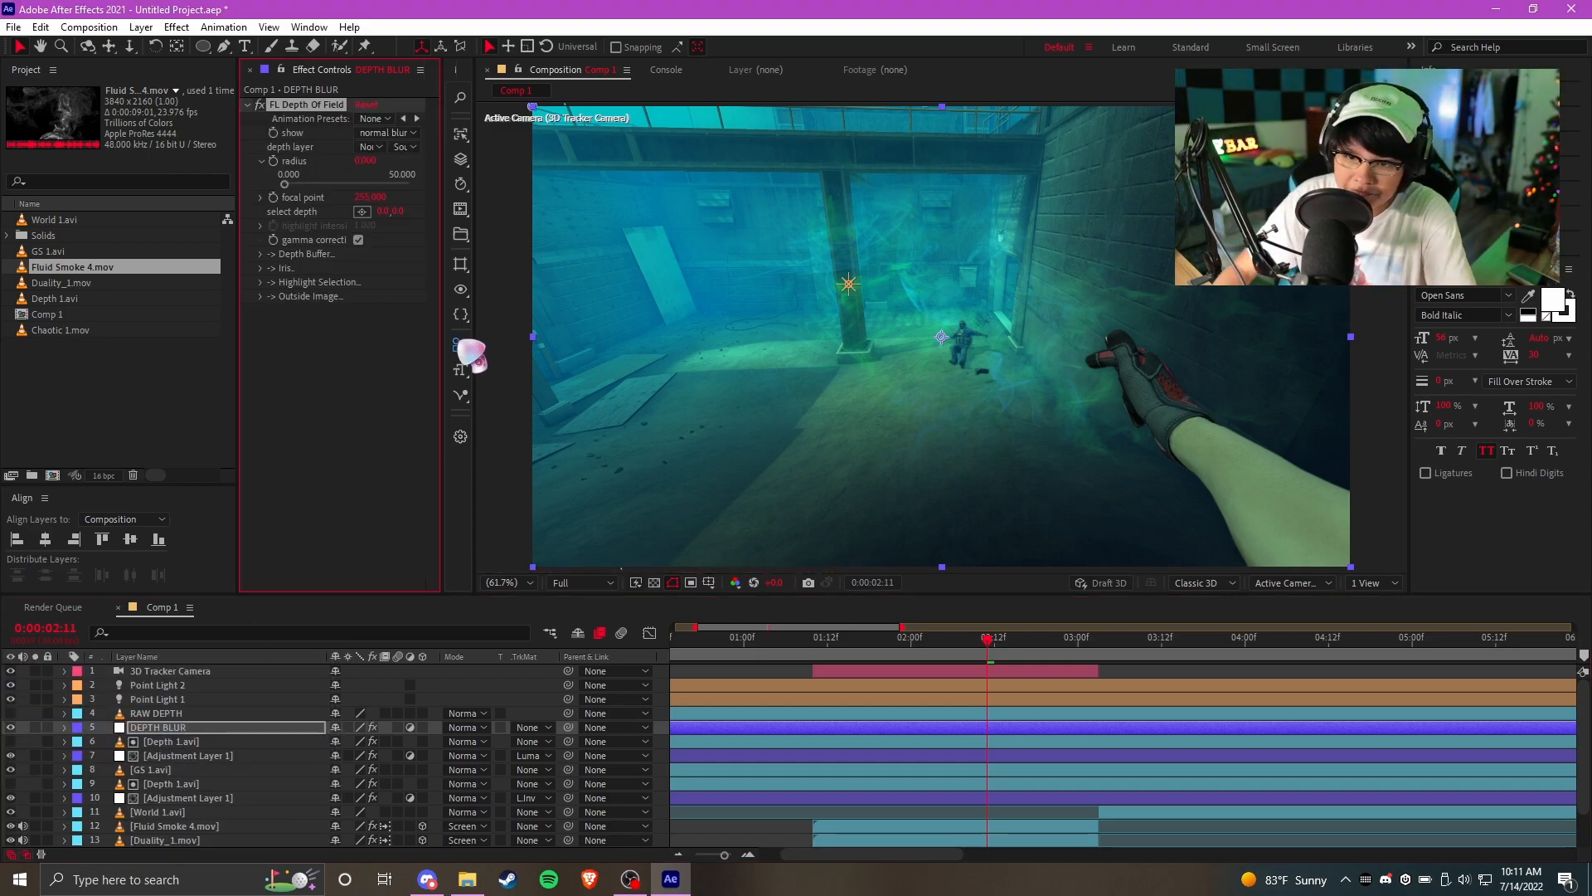
Set the depth layer of the FL Depth Of Field effect on DEPTH BLUR to RAW DEPTH
left_click(371, 146)
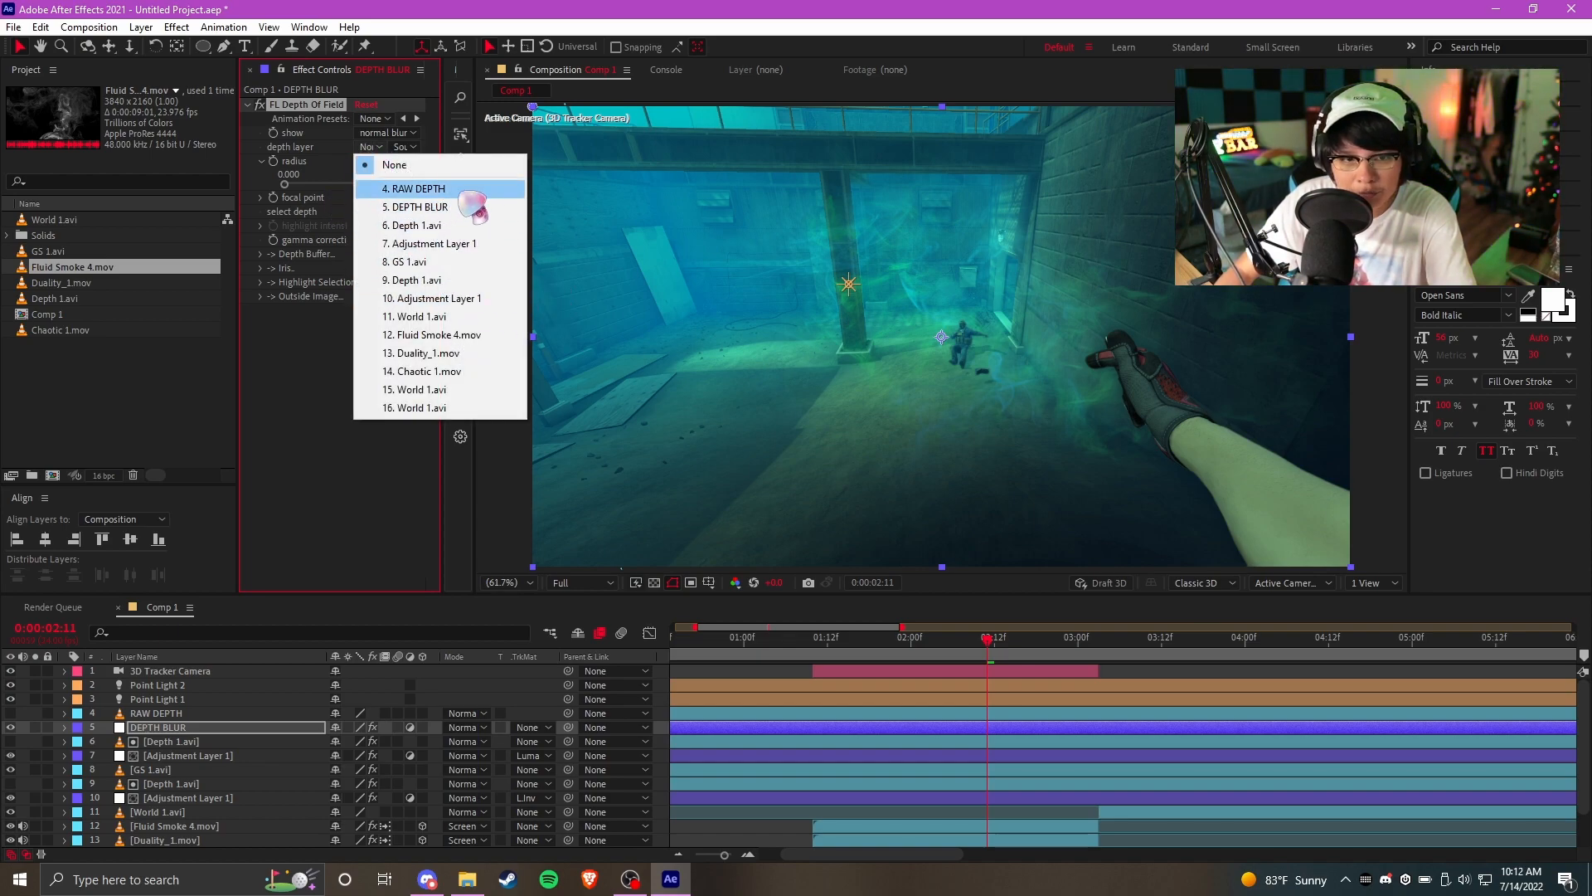
left_click(330, 110)
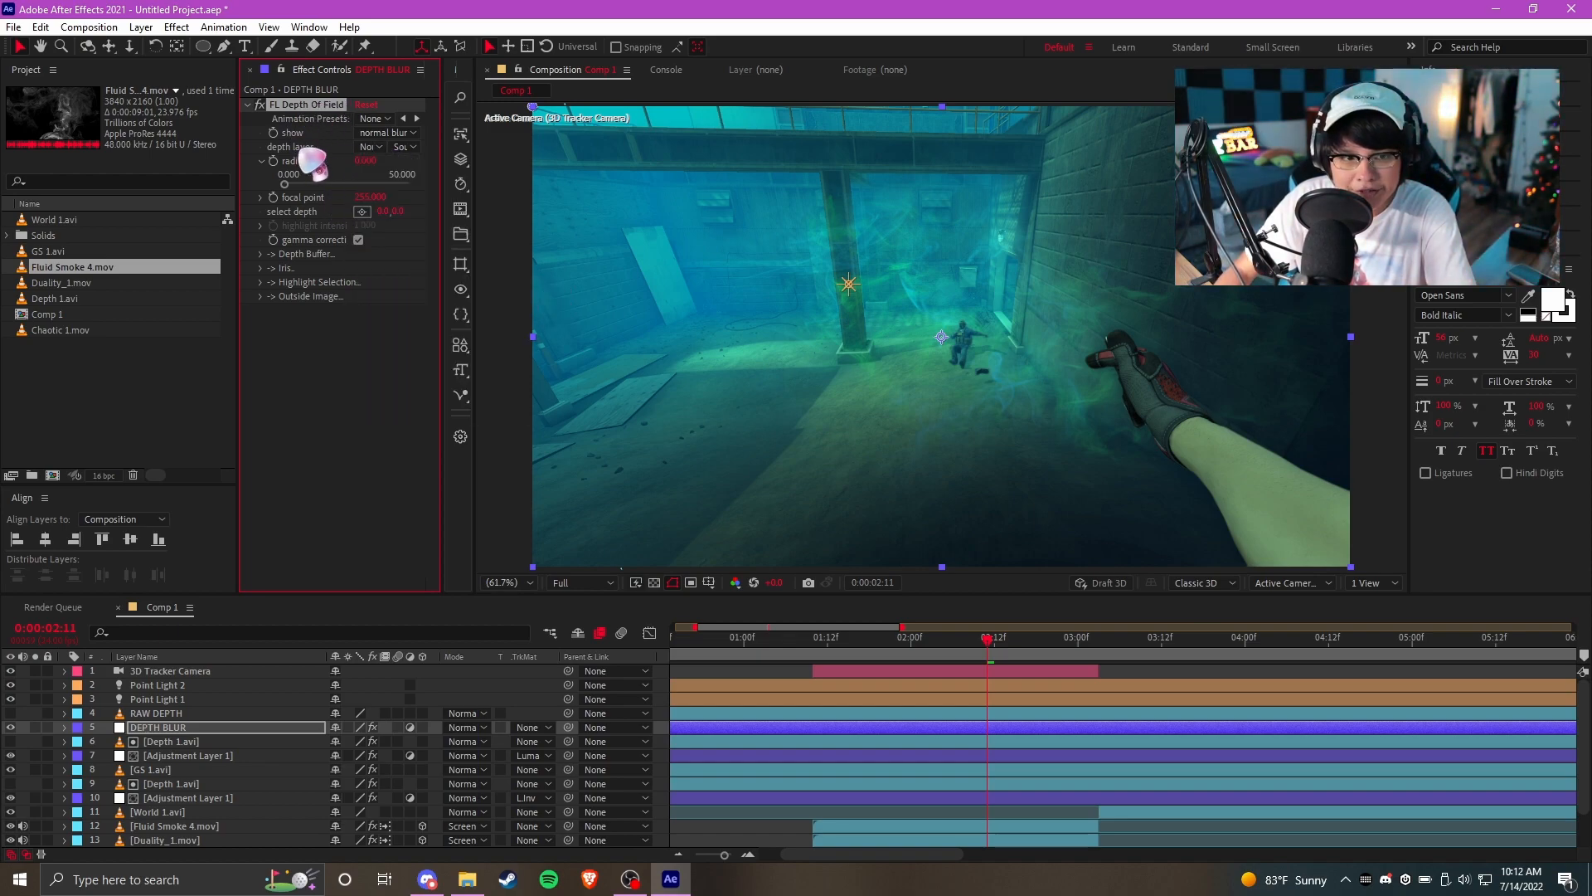
left_click(379, 148)
left_click(418, 189)
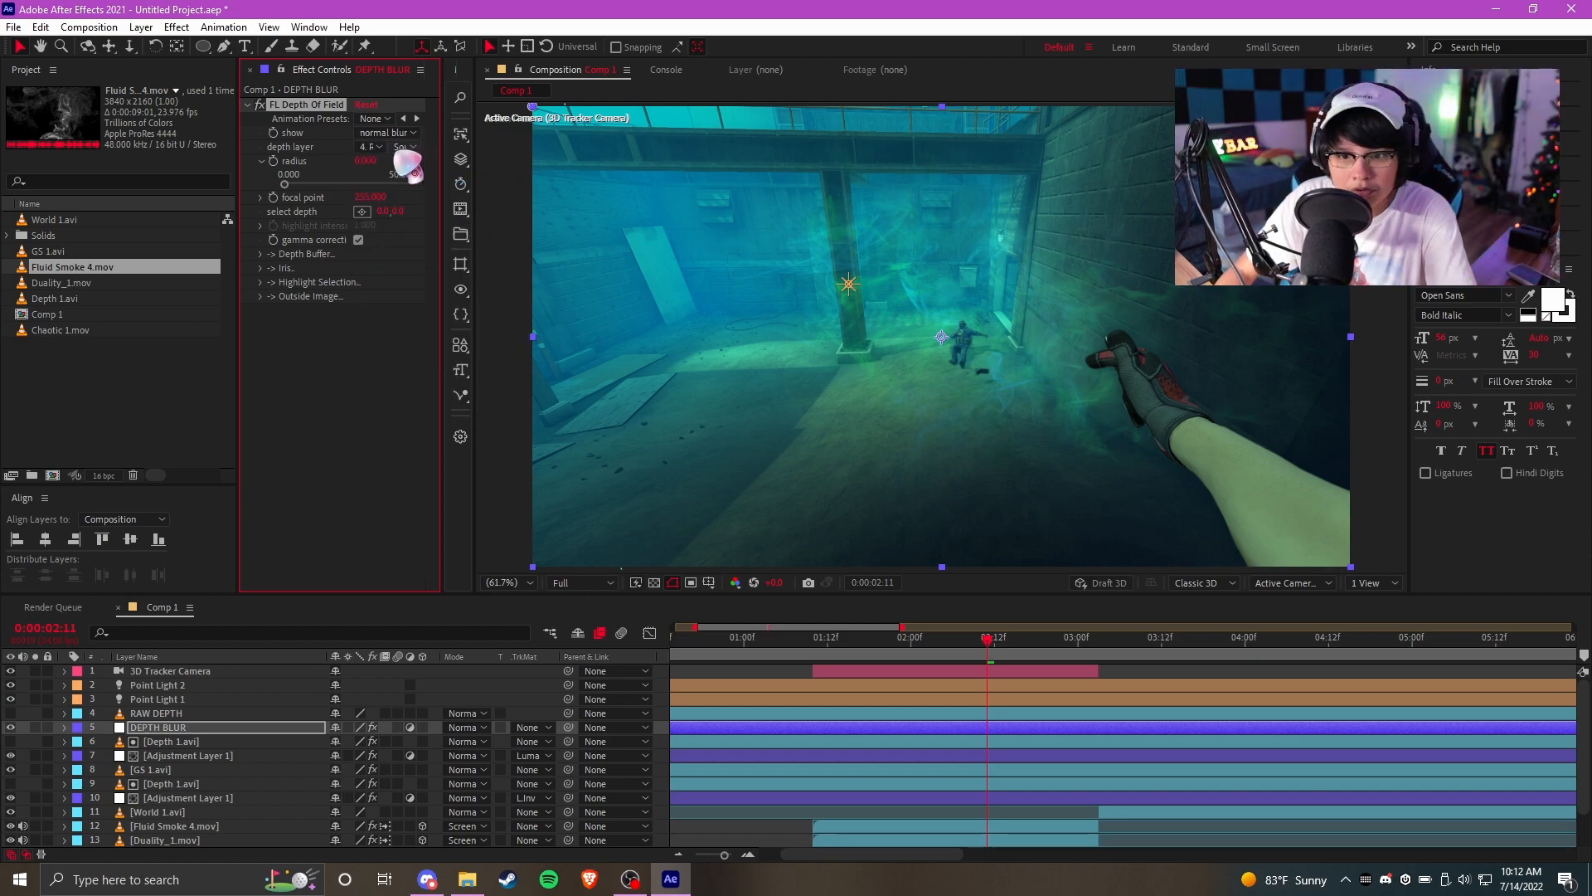
left_click(370, 148)
left_click(415, 187)
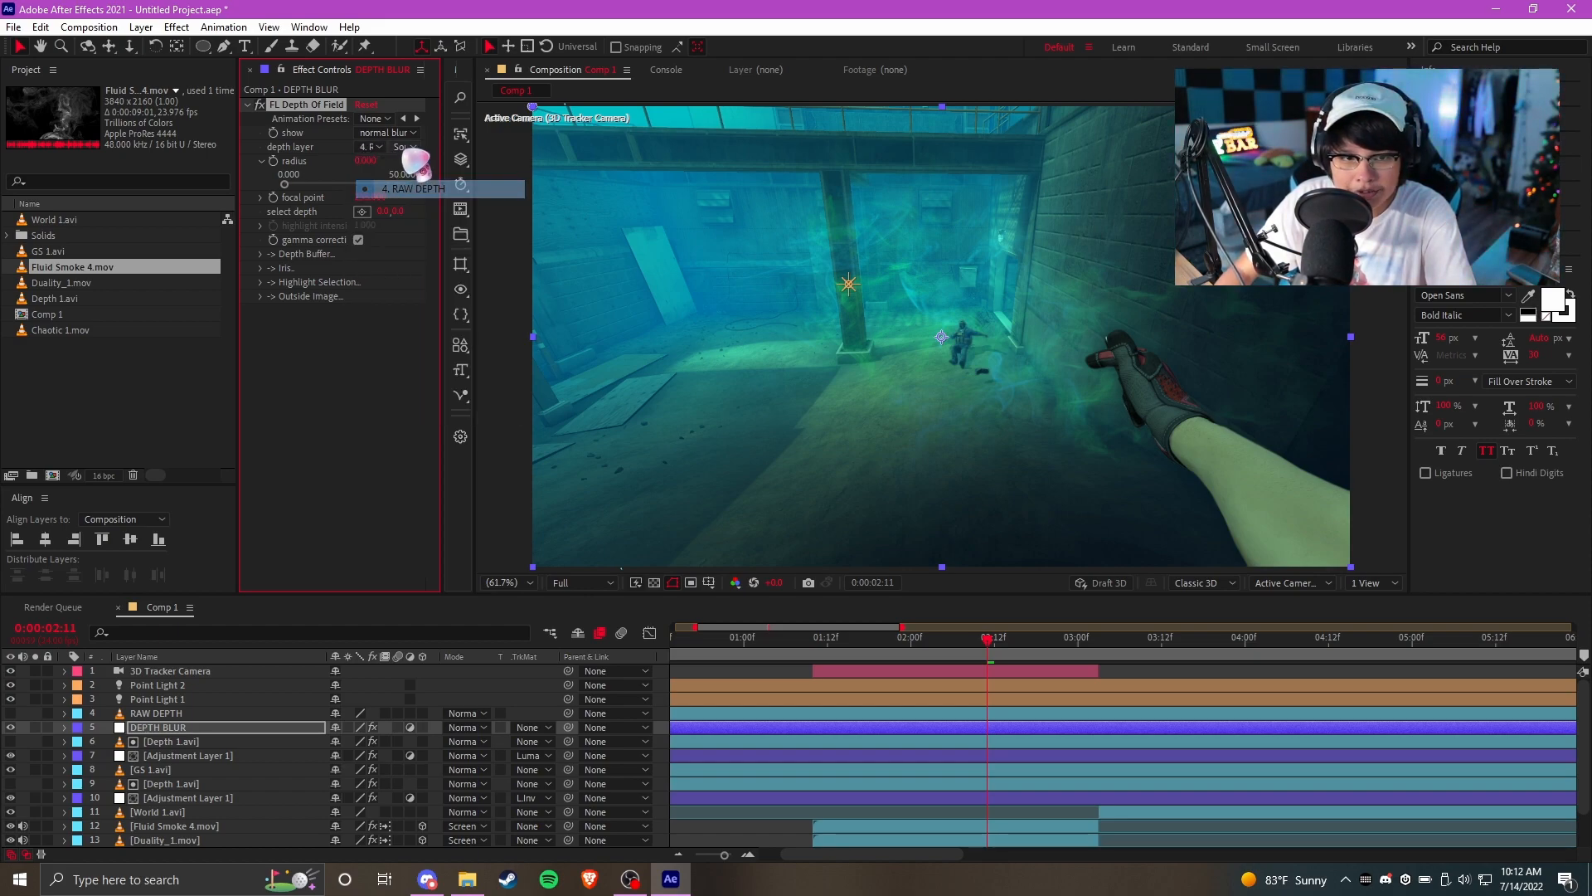
left_click(403, 147)
left_click(392, 344)
Raise the depth-of-field radius to 46 and adjust the focal point to about 32 so the foreground and background blur differently
left_click(332, 186)
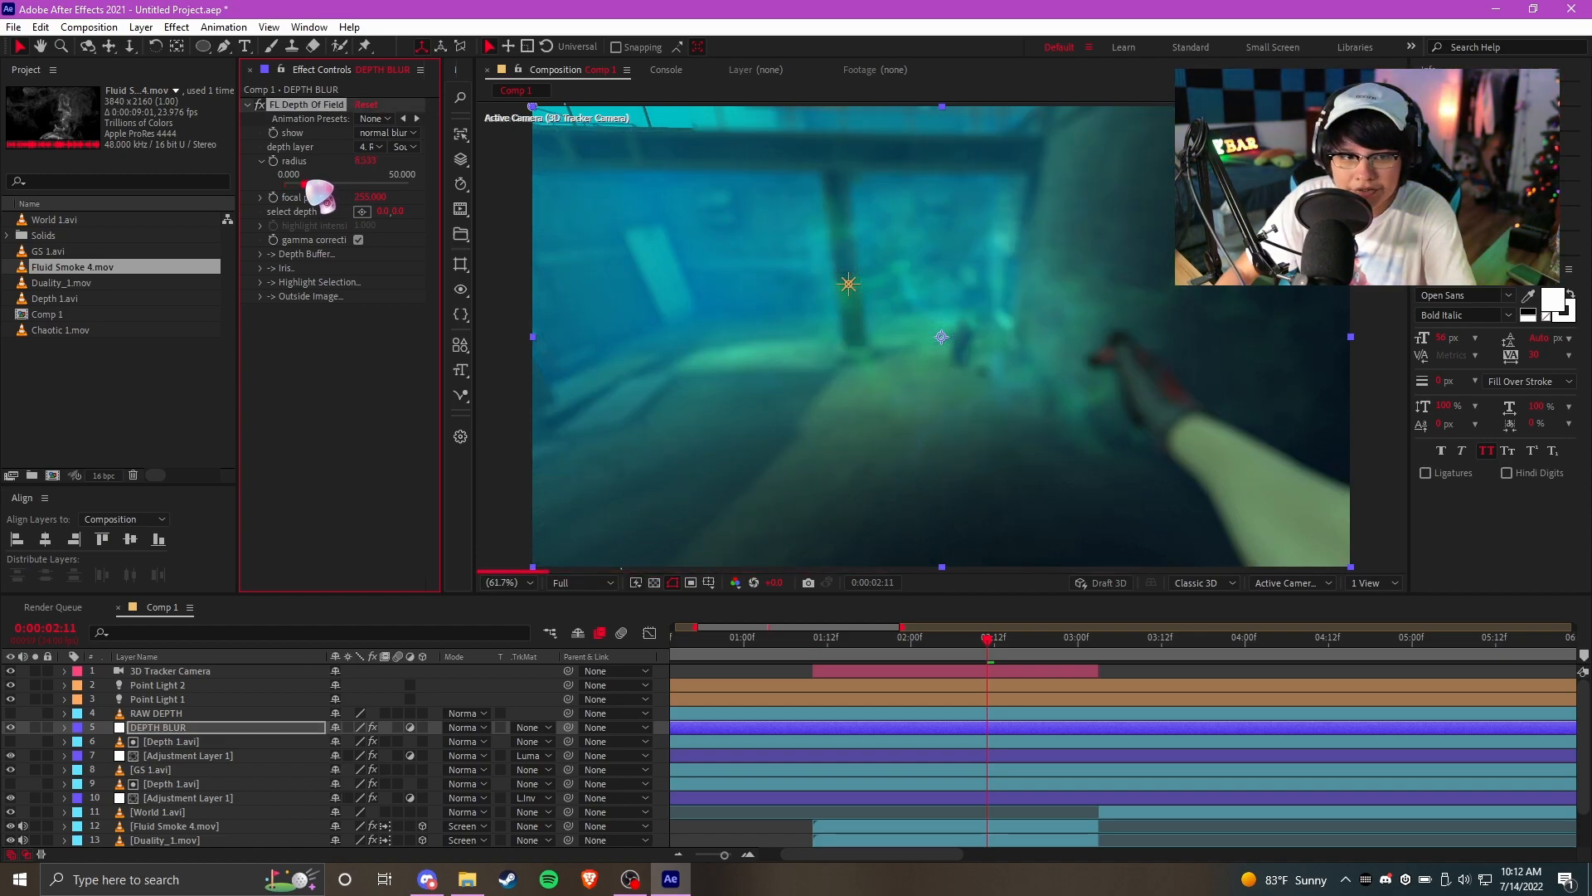
left_click_drag(552, 170, 103, 180)
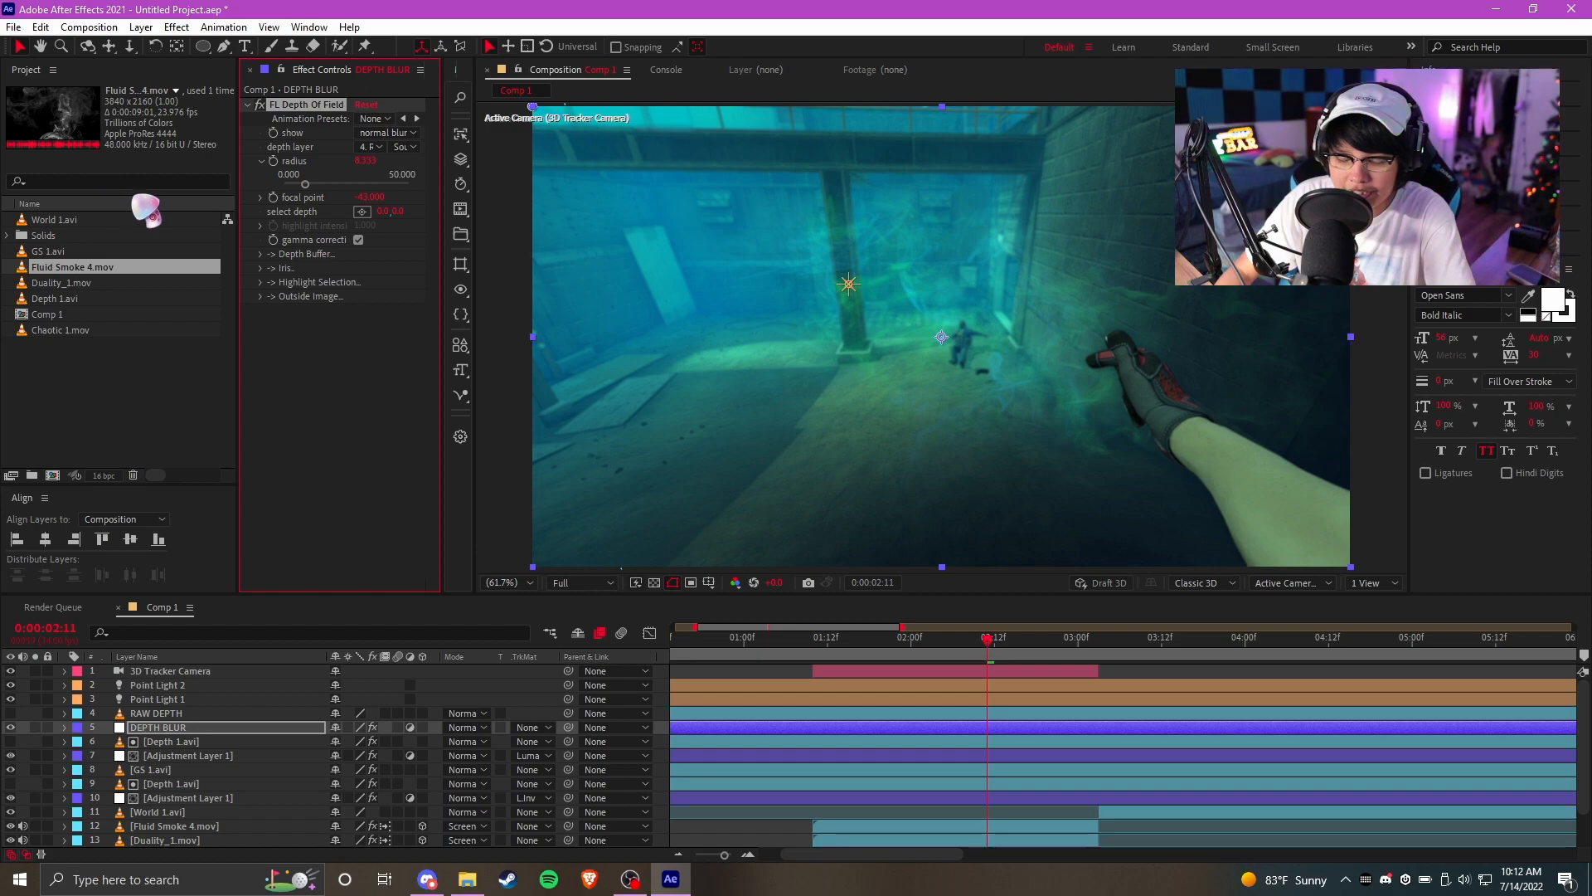
left_click(399, 184)
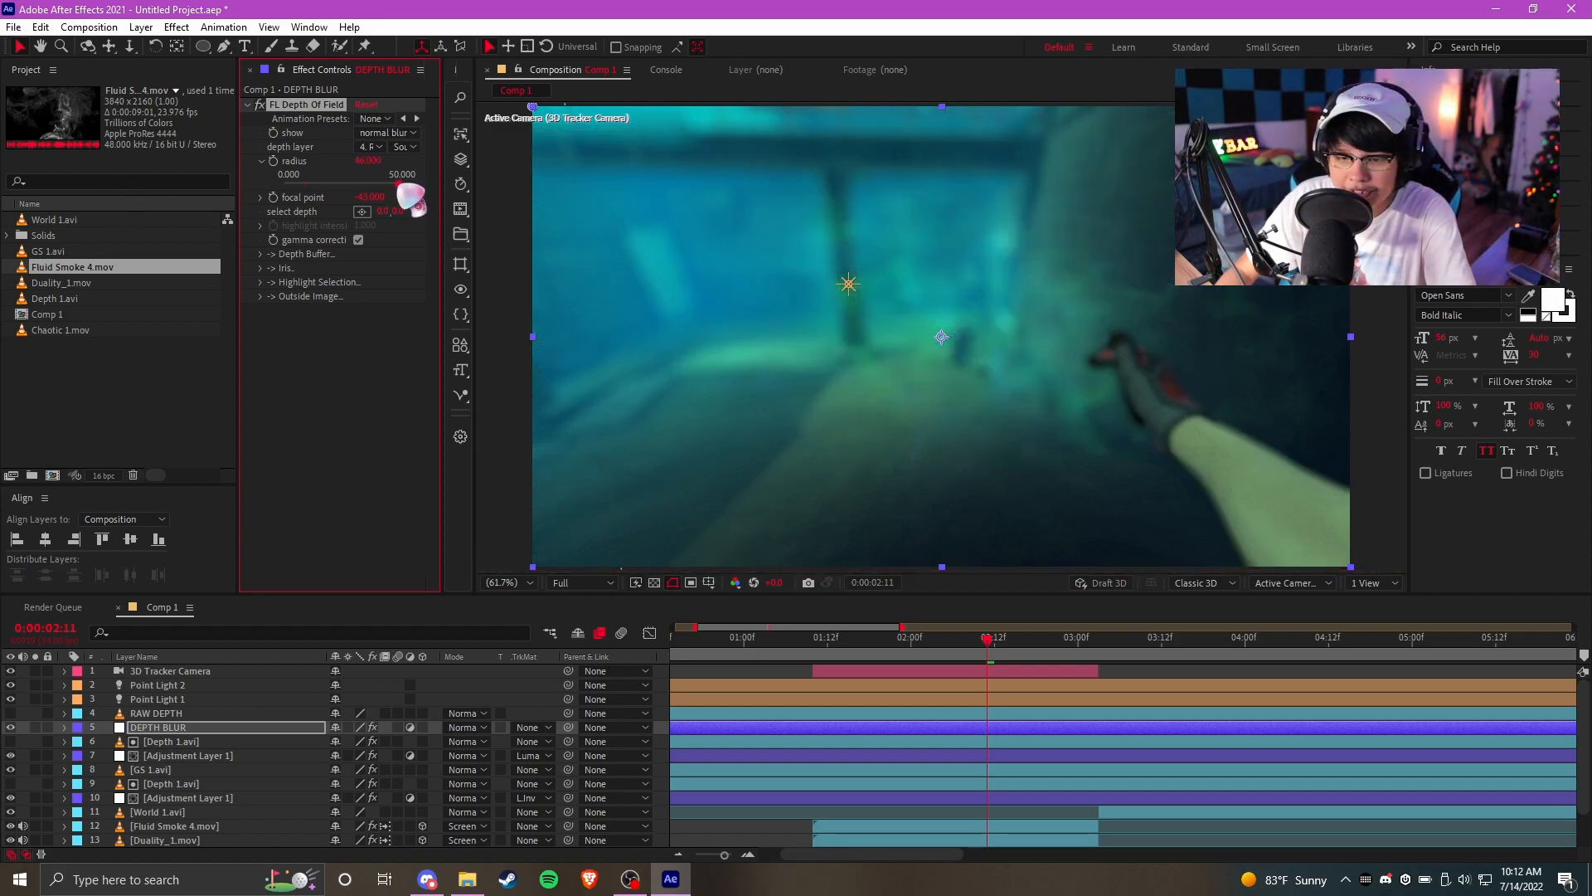
mouse_move(373, 199)
left_mouse_down()
mouse_move(256, 197)
mouse_move(397, 209)
left_mouse_up()
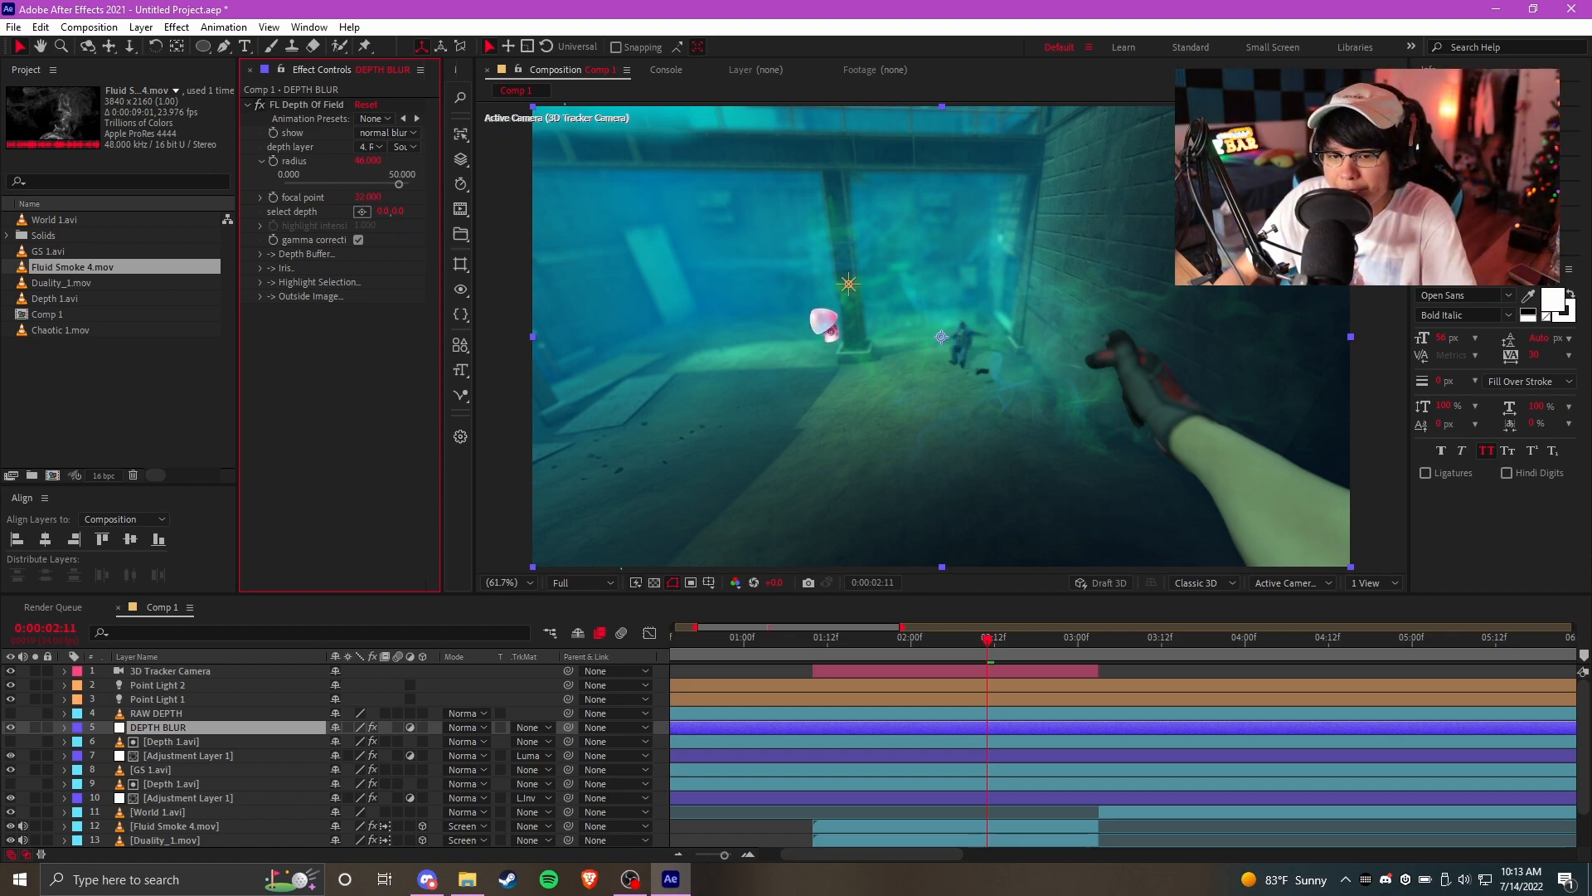
Reduce the blur radius of the FL Depth Of Field effect to about 30.667
left_click(325, 183)
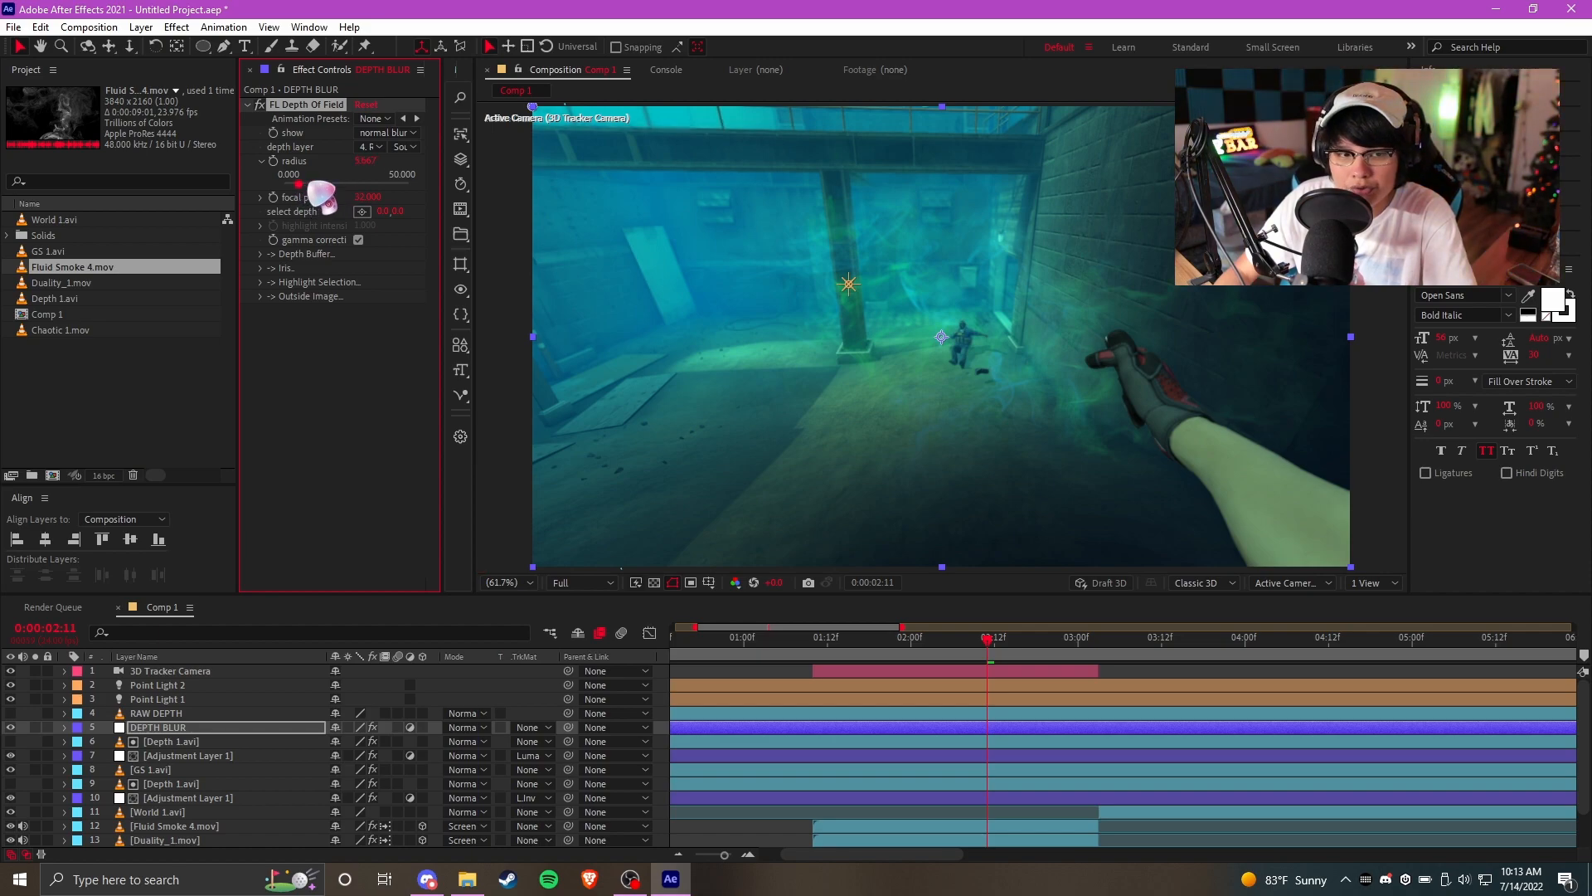
left_click_drag(307, 183, 309, 183)
left_click(357, 443)
left_click(21, 740)
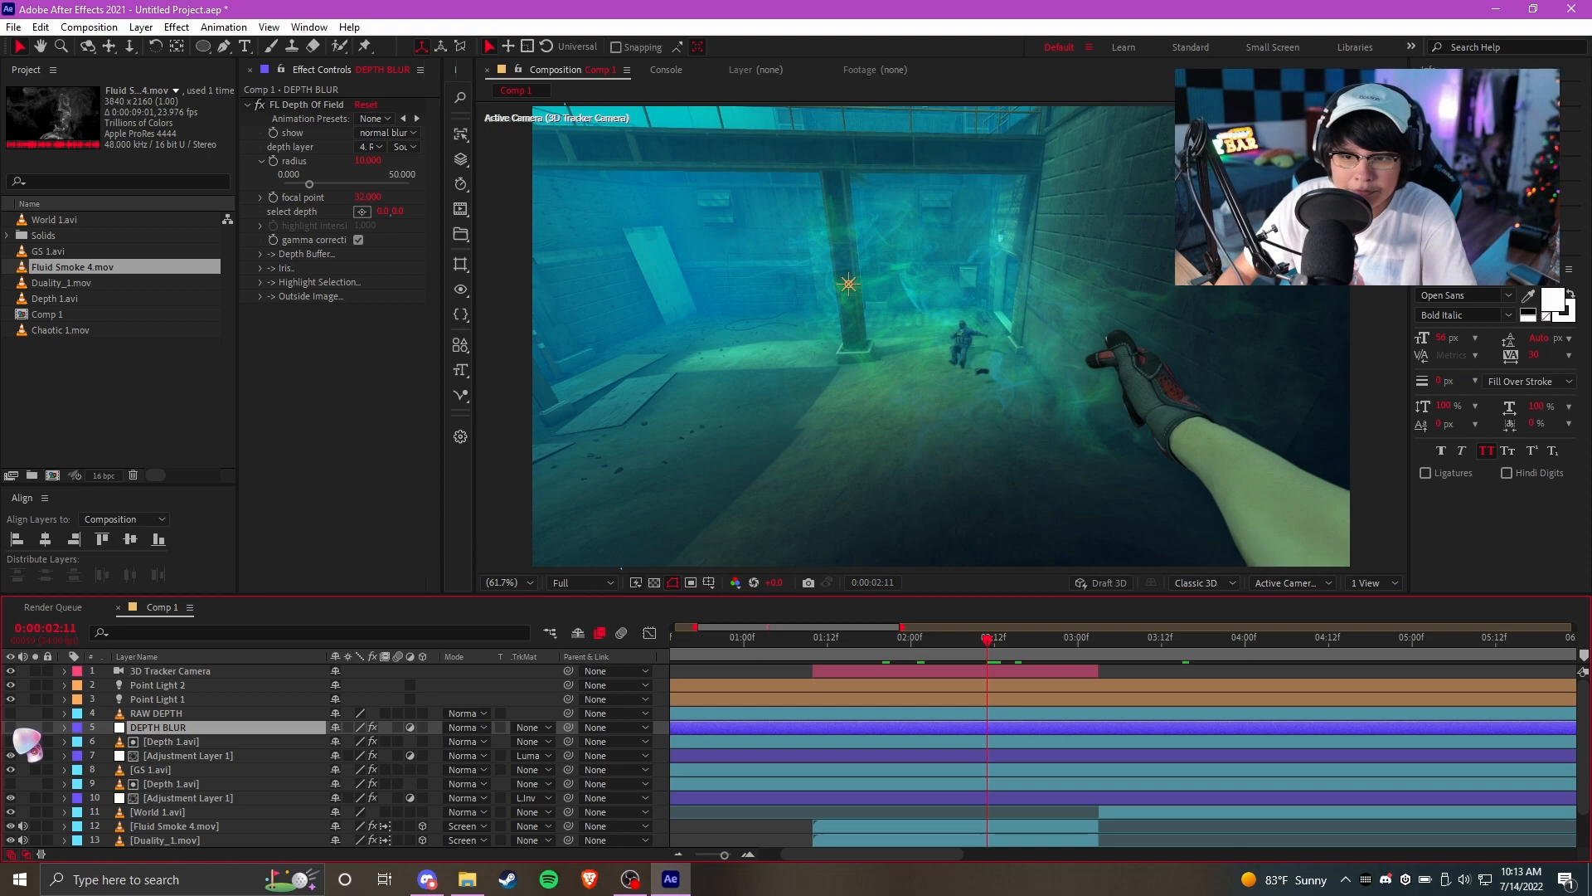
left_click(361, 184)
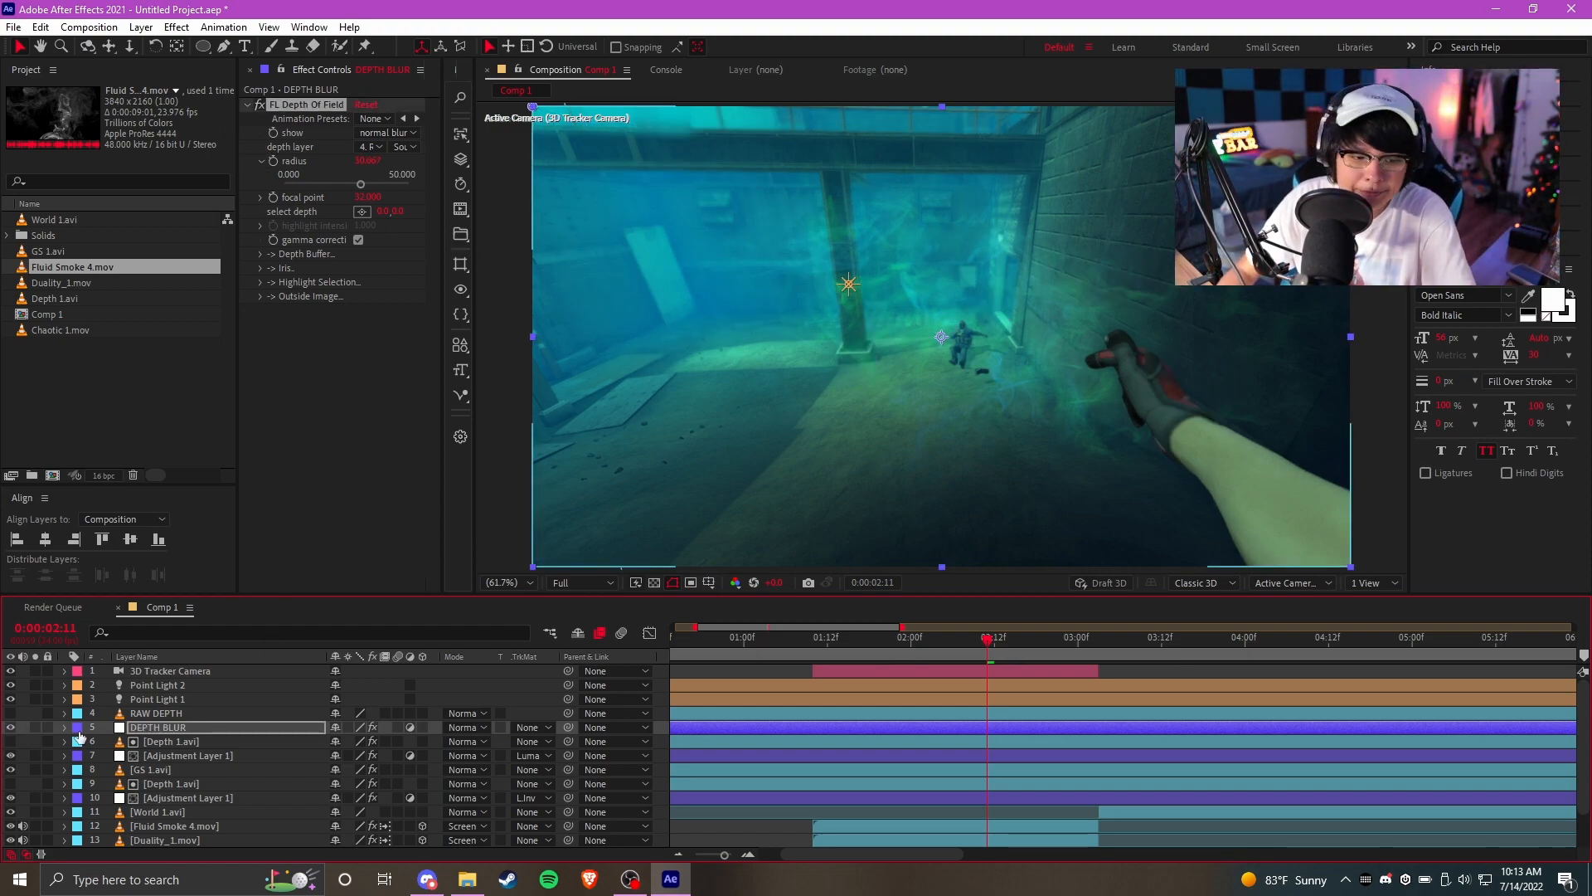
left_click(10, 713)
left_click(211, 714)
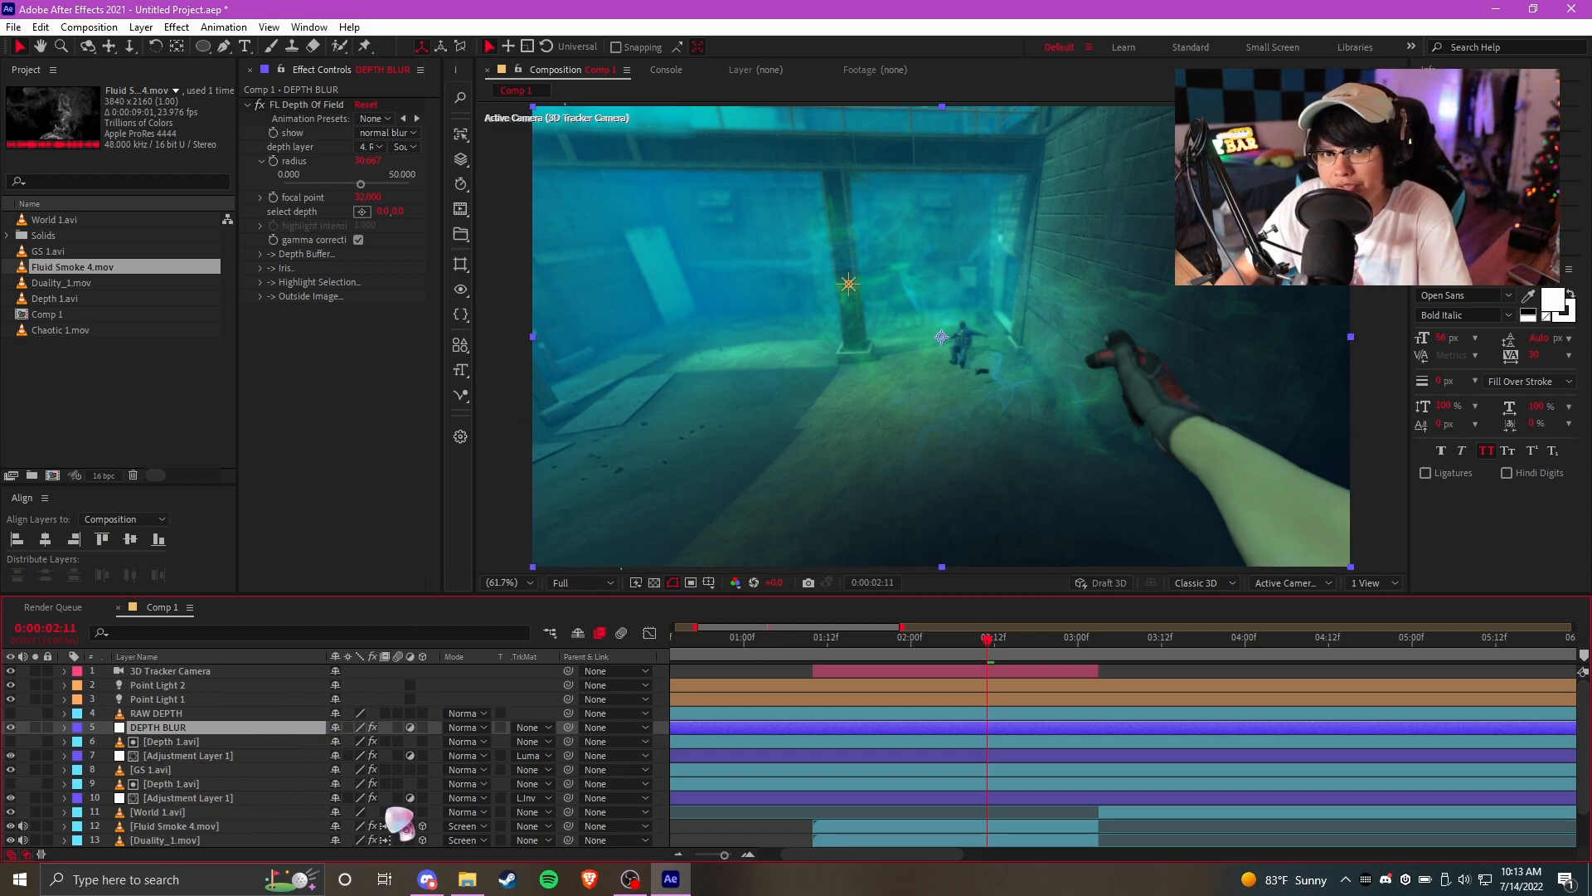
Review the layer stack of Comp 1, from the 3D Tracker Camera and depth layers down to the smoke and World 1.avi clips
scroll(161, 763, "down", 1)
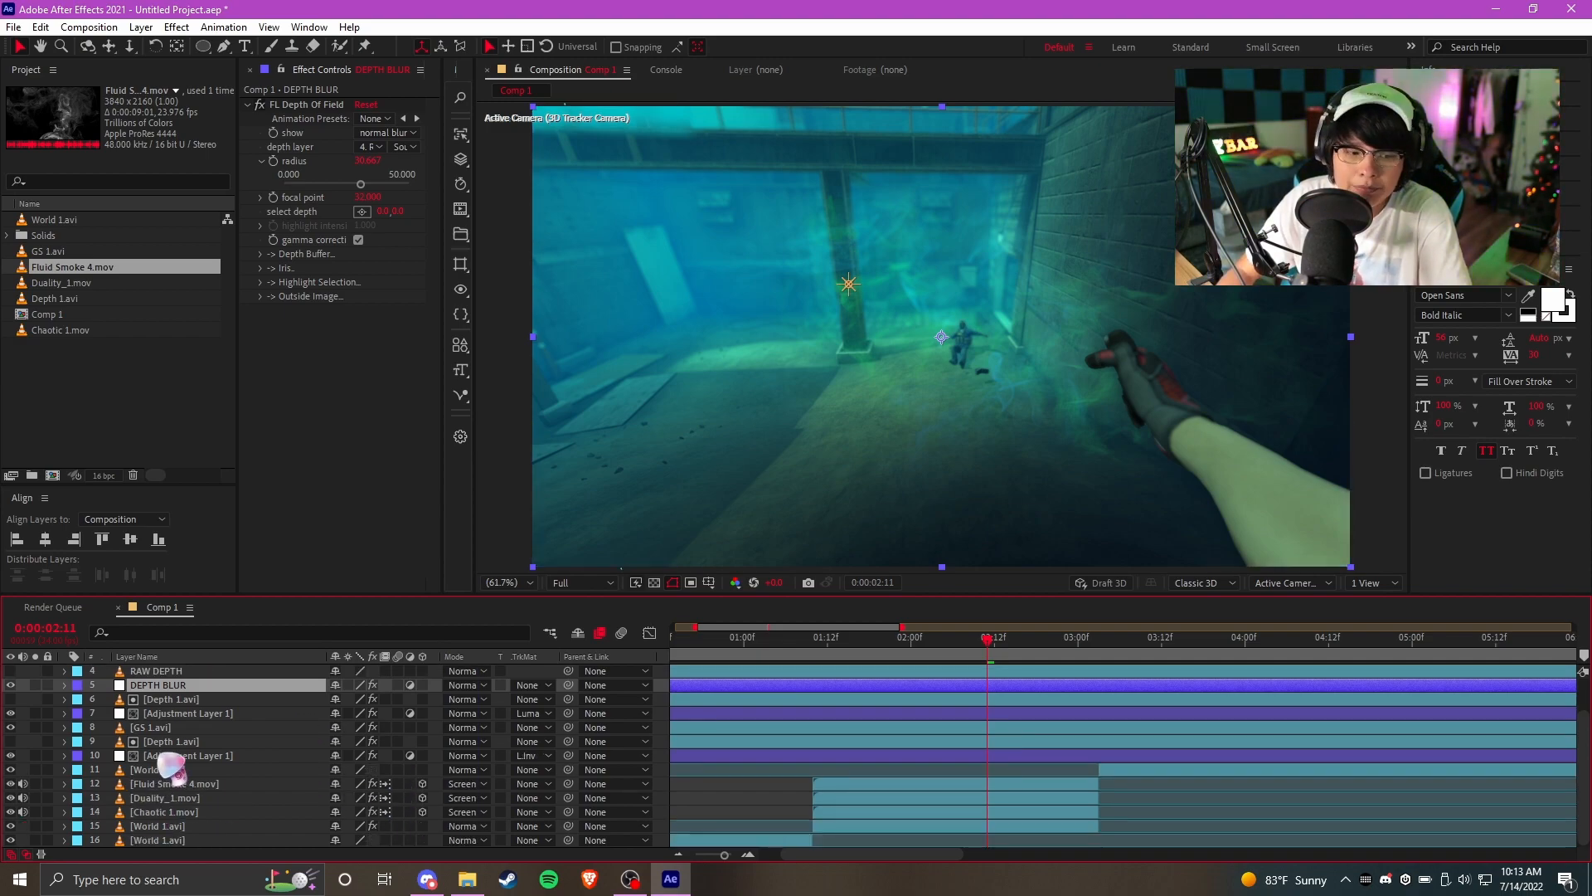
left_click(228, 670)
left_click(190, 797)
left_click(184, 838)
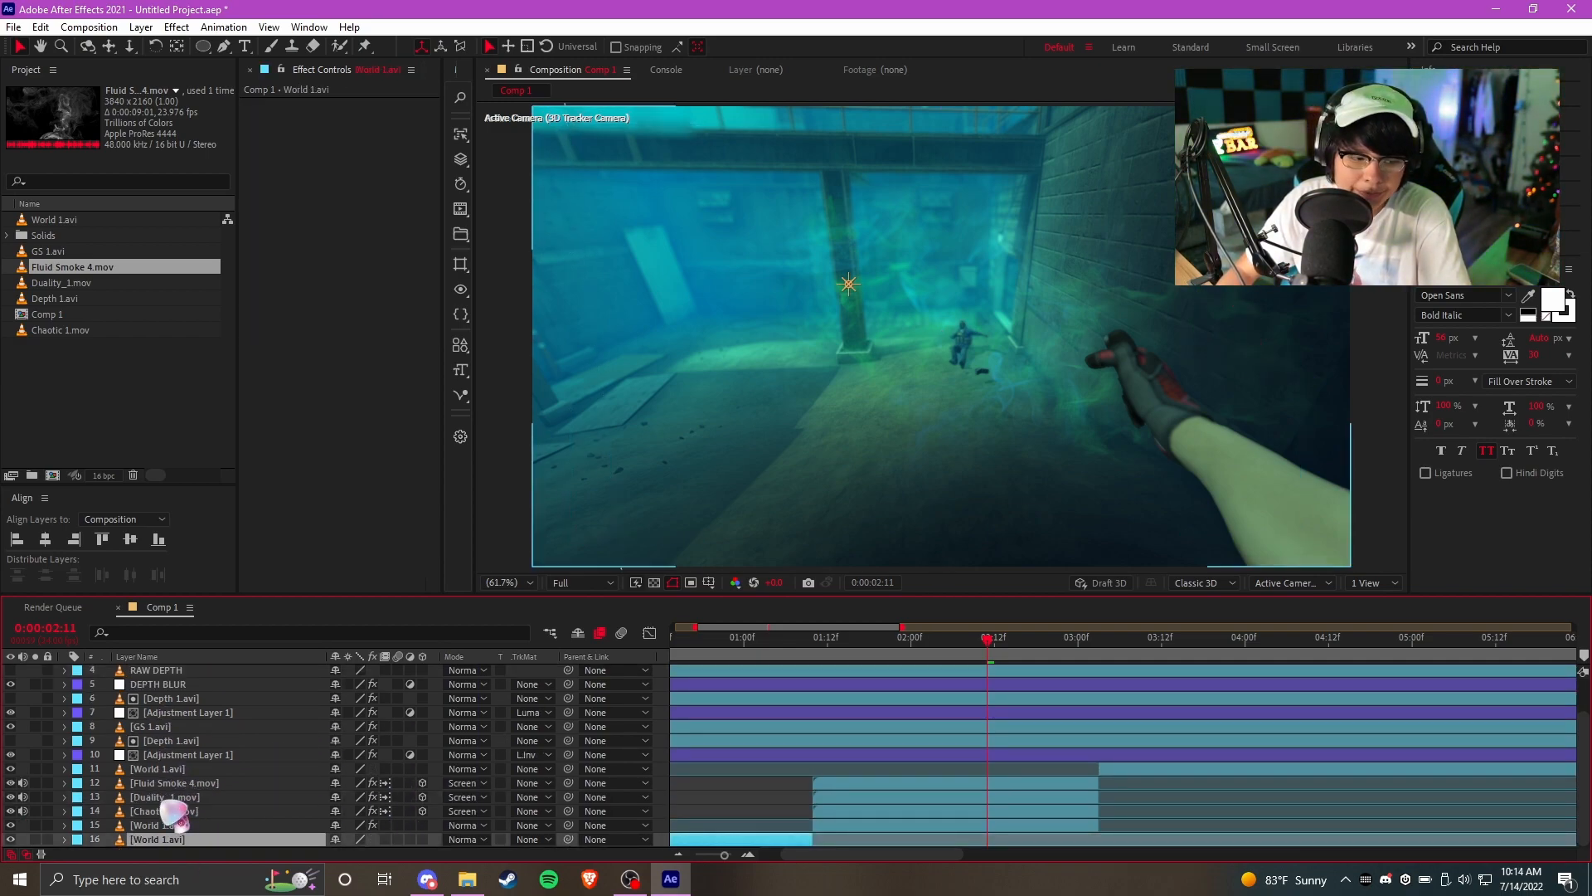
left_click(181, 782)
scroll(190, 829, "up", 1)
left_click(184, 726)
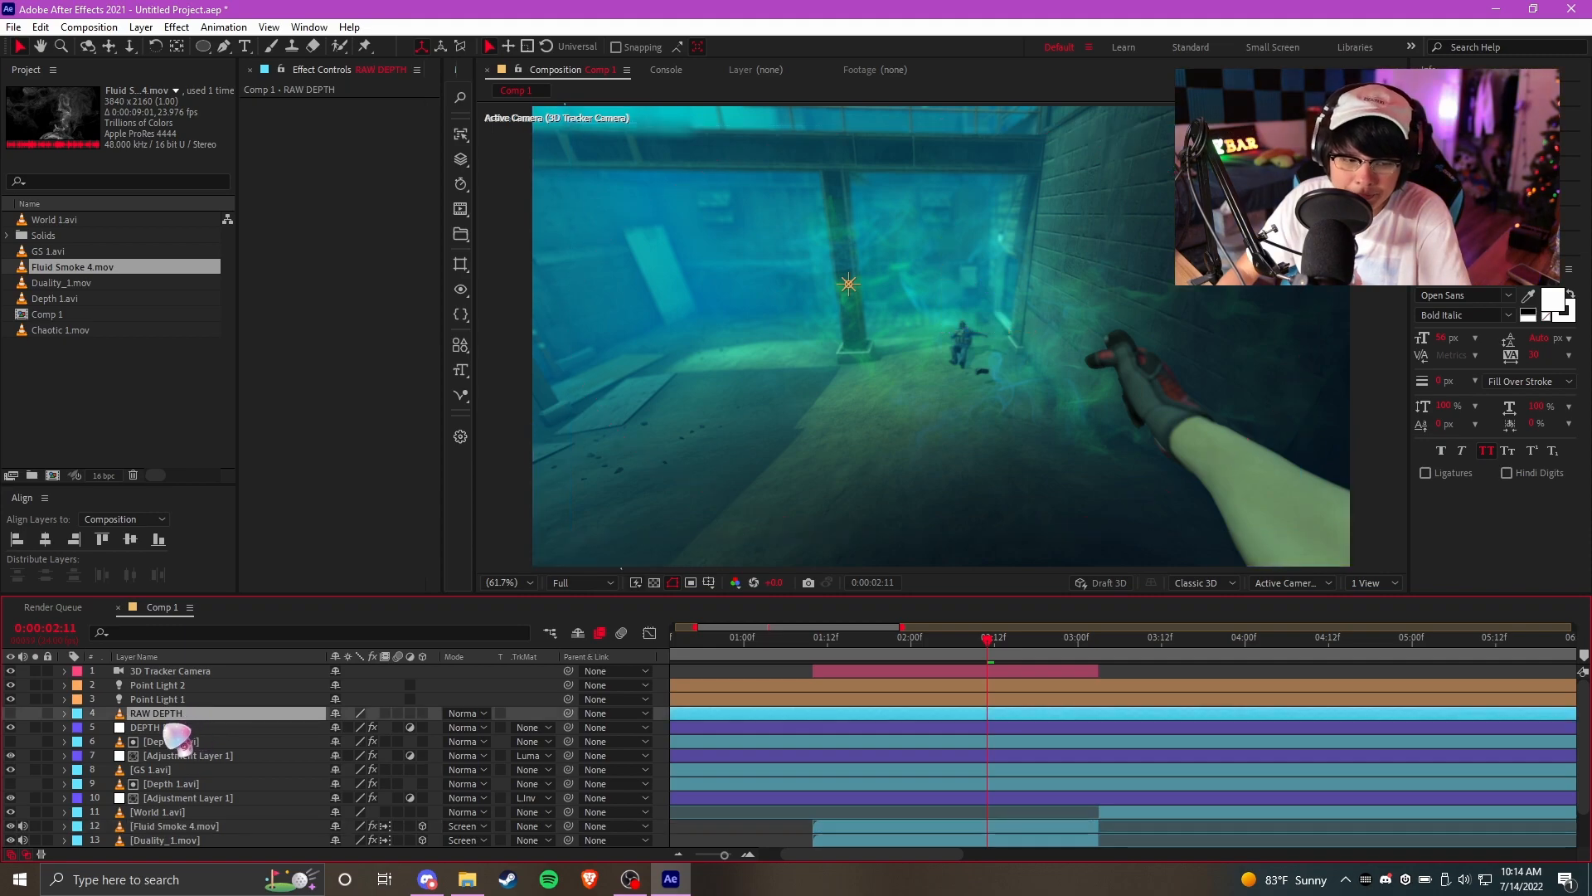
left_click(170, 742)
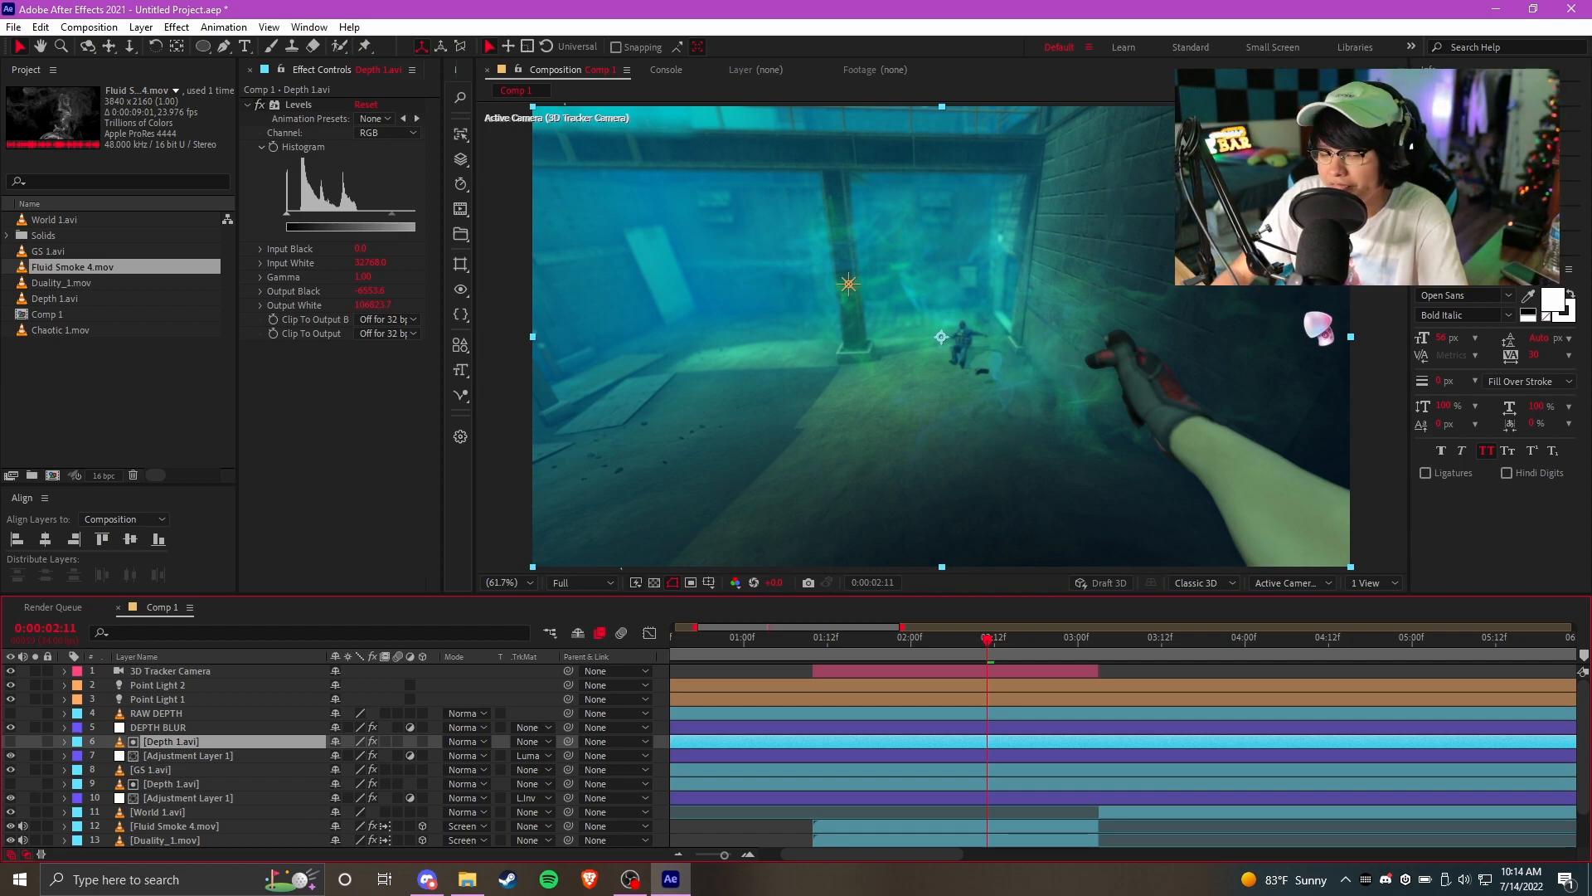
left_click(1055, 674)
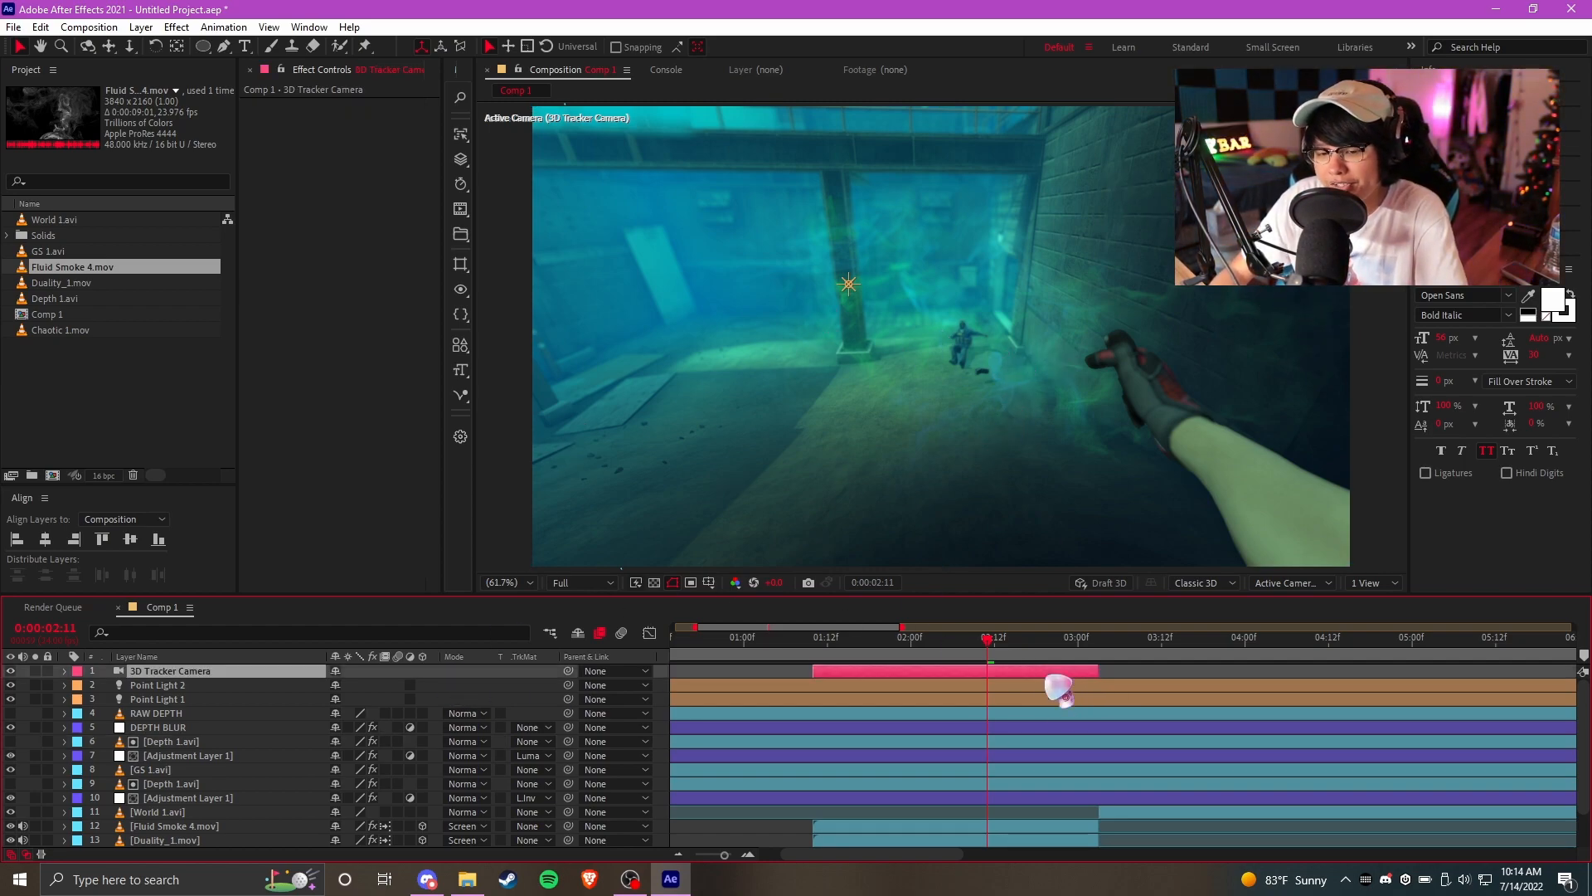
scroll(1056, 722, "down", 1)
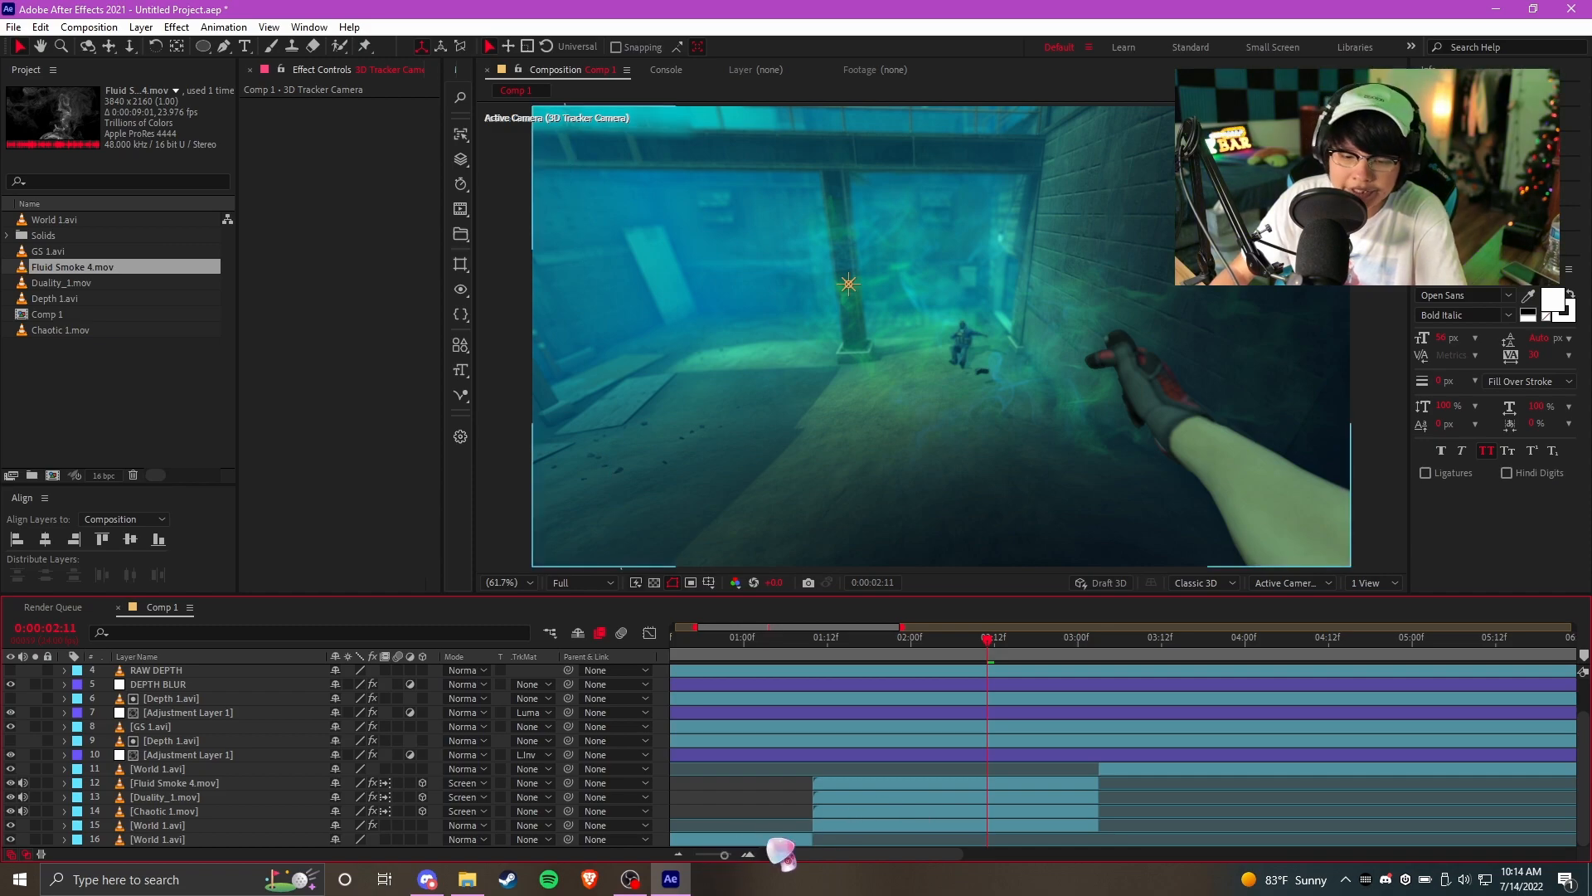
scroll(1033, 695, "up", 1)
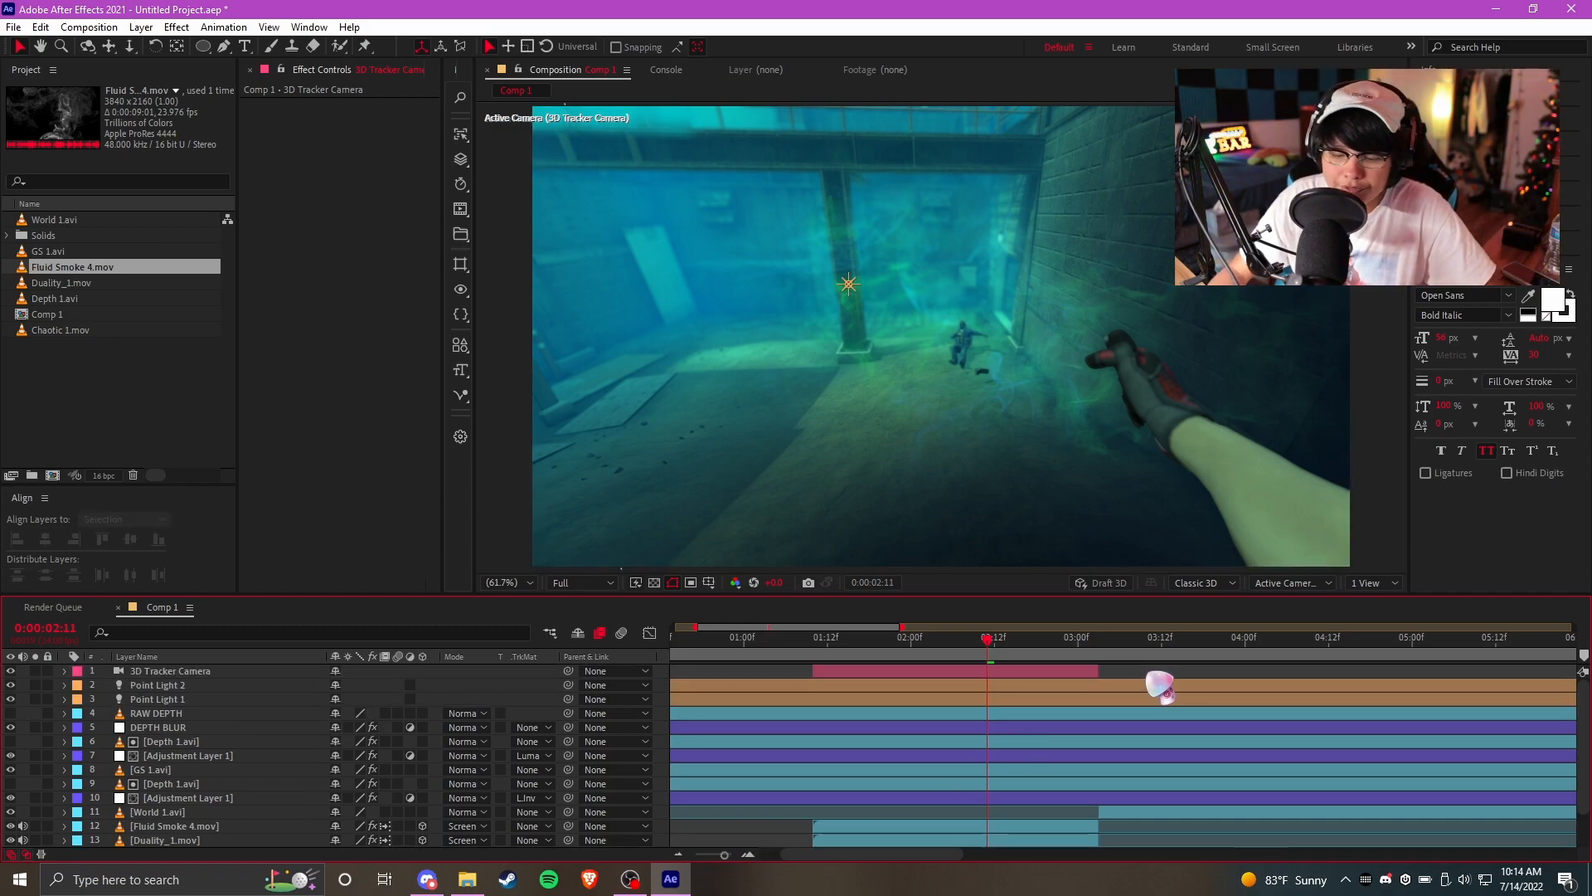
Pre-compose all layers of Comp 1 into a new composition named FRAG 1, moving all attributes into it
key("ctrl+a")
right_click(997, 685)
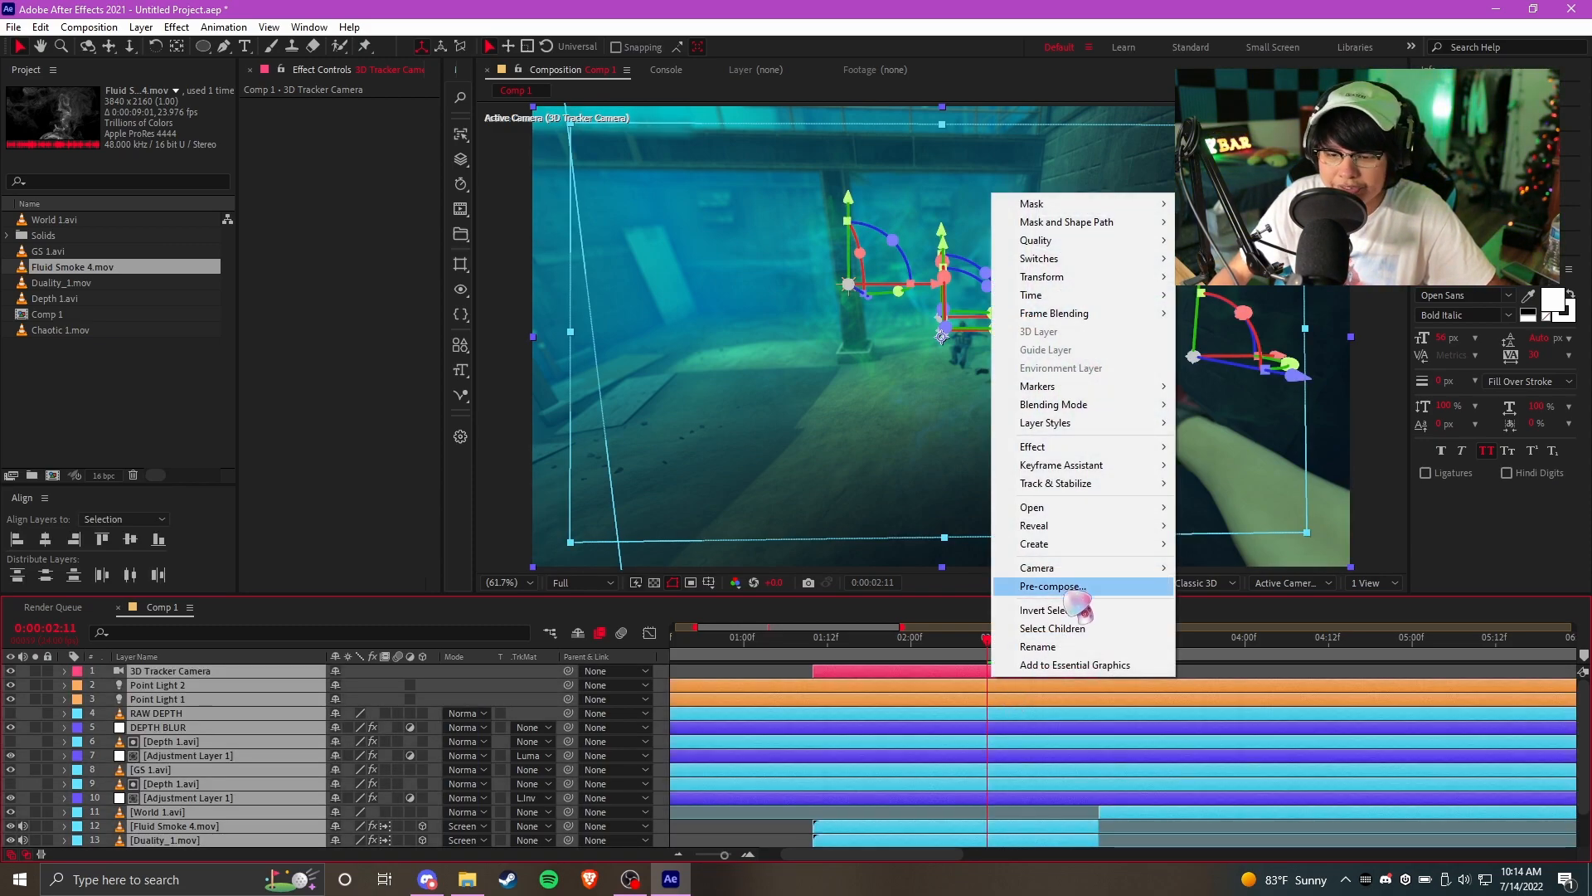
left_click(1074, 587)
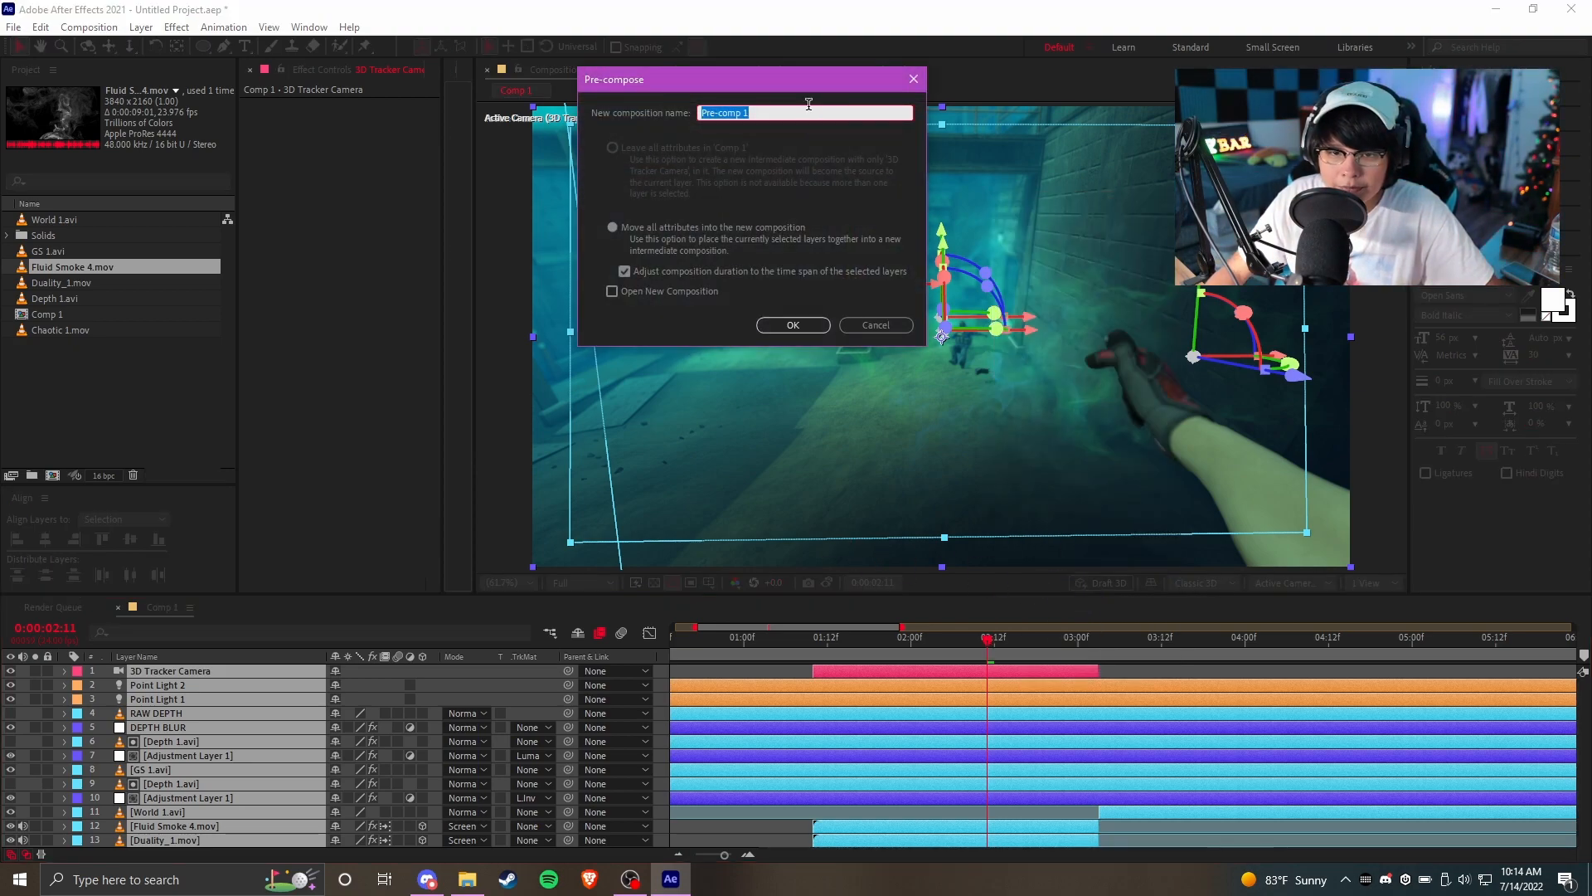
type("FRAG")
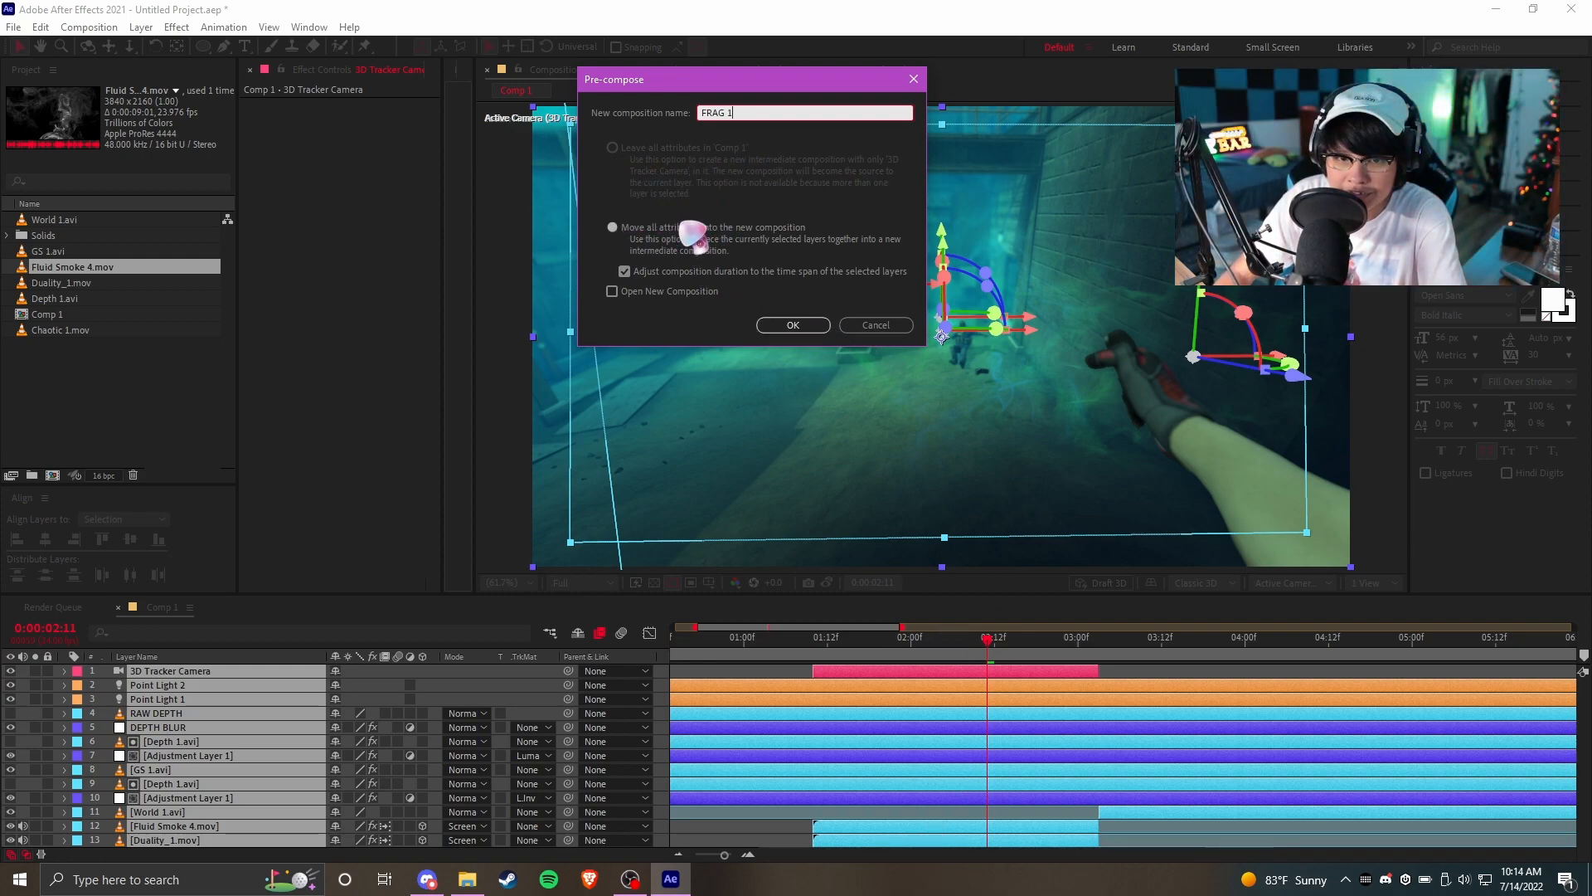
left_click(794, 325)
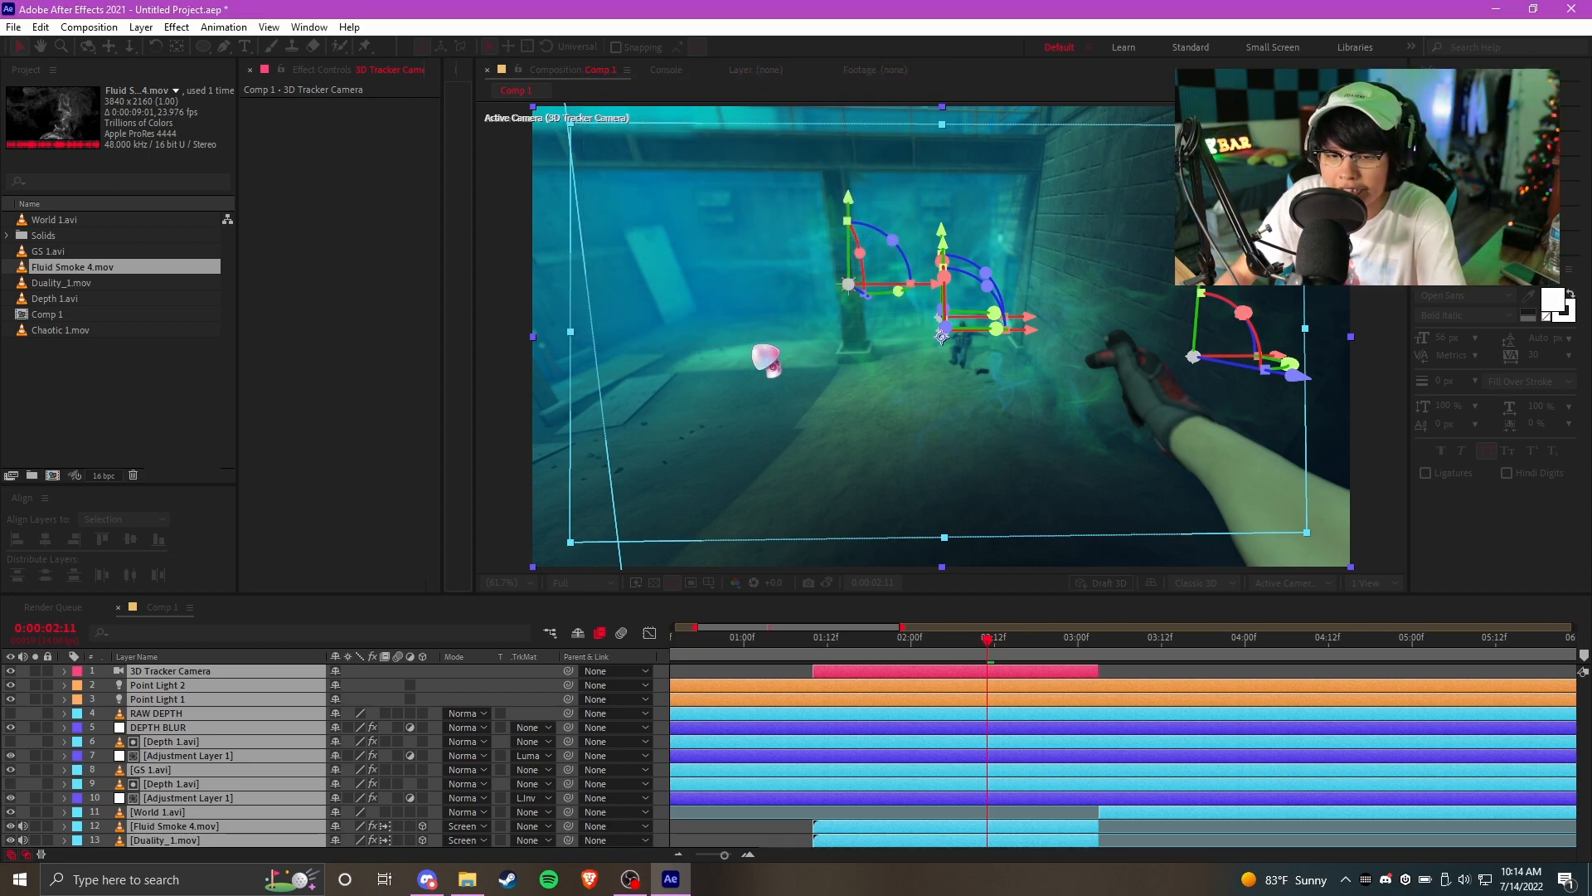
Trim the FRAG 1 layer so that only the part from 0:00:01:22 to 0:00:02:19 remains
left_click(900, 653)
key("ctrl+shift+d")
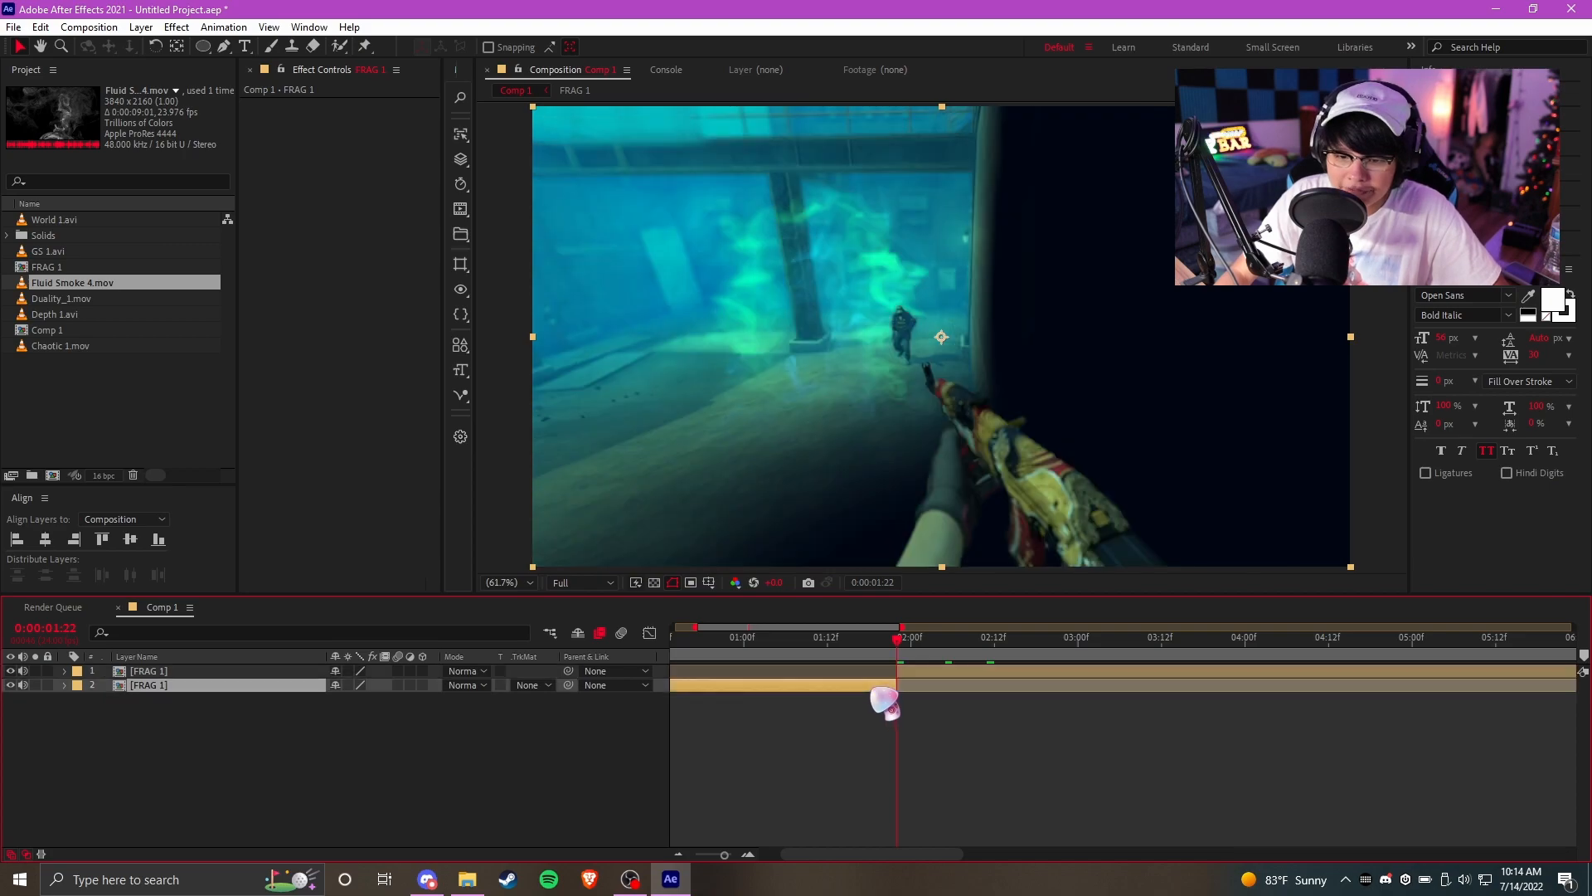
key("Delete")
left_click(1030, 654)
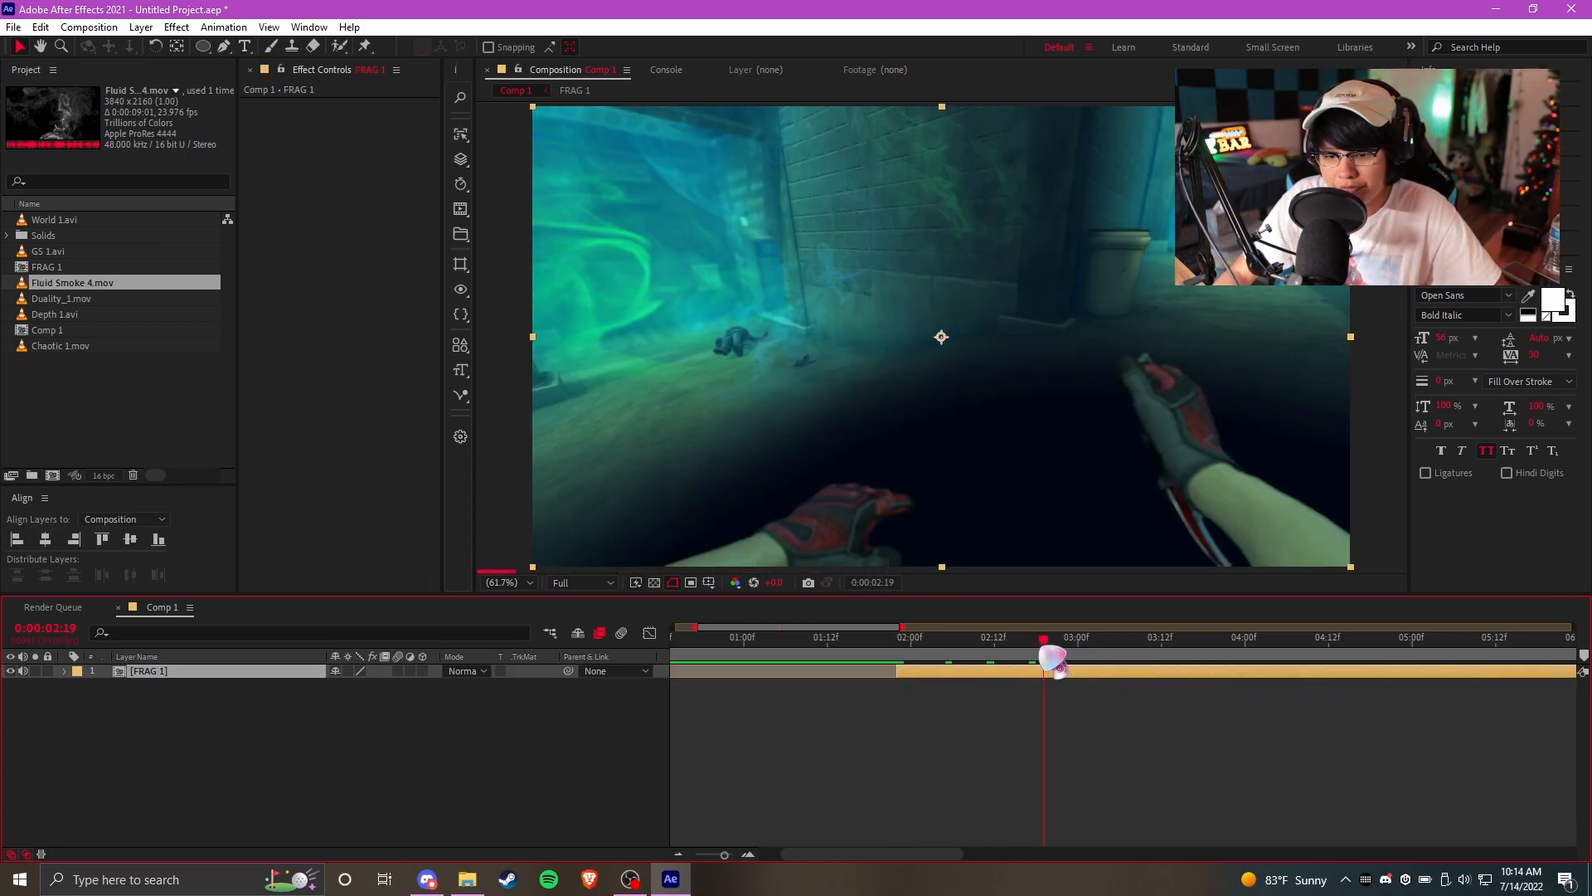
key("ctrl+shift+d")
key("Delete")
Time-remap FRAG 1 with eased keyframes at 0:00:02:02 and 0:00:02:17, and display their curve in the graph editor
left_click(925, 661)
key("ctrl+alt+t")
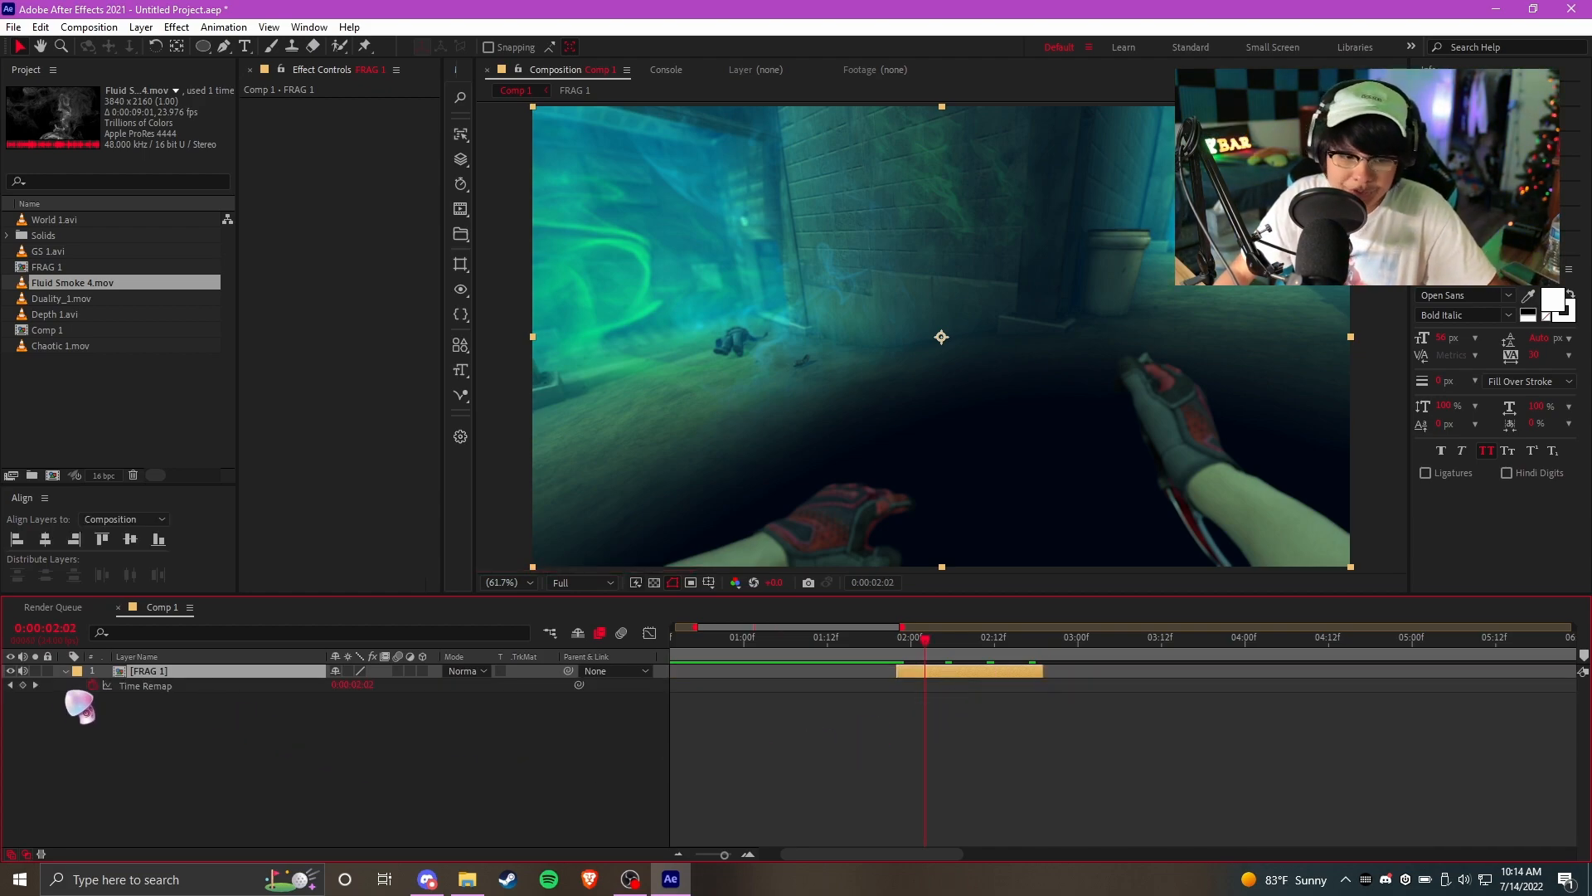
left_click(23, 685)
key("equal")
key("o")
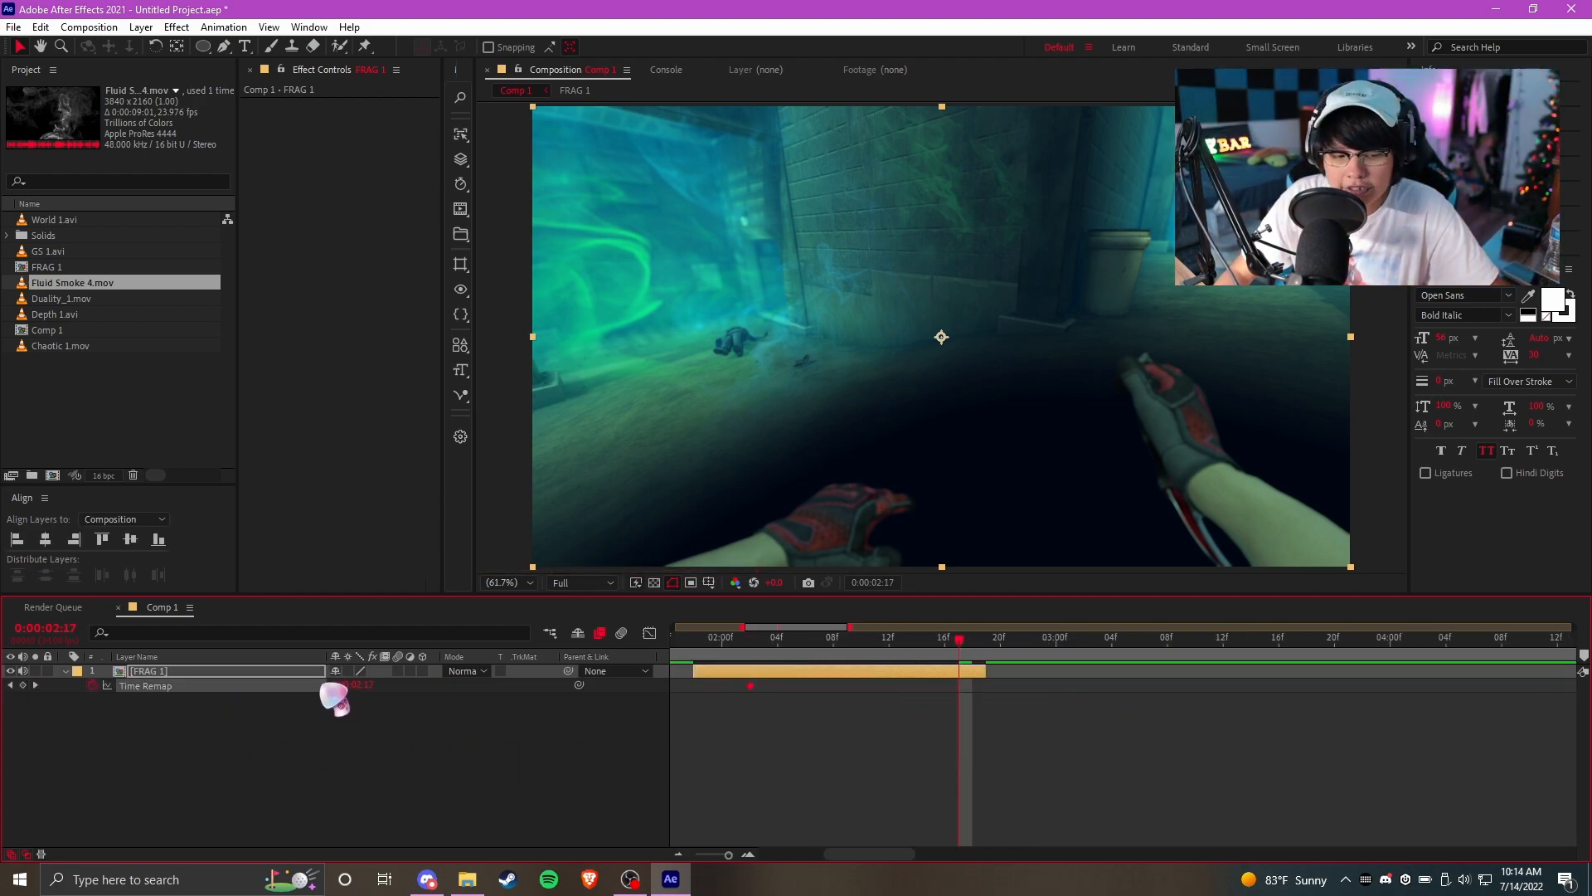
left_click(23, 685)
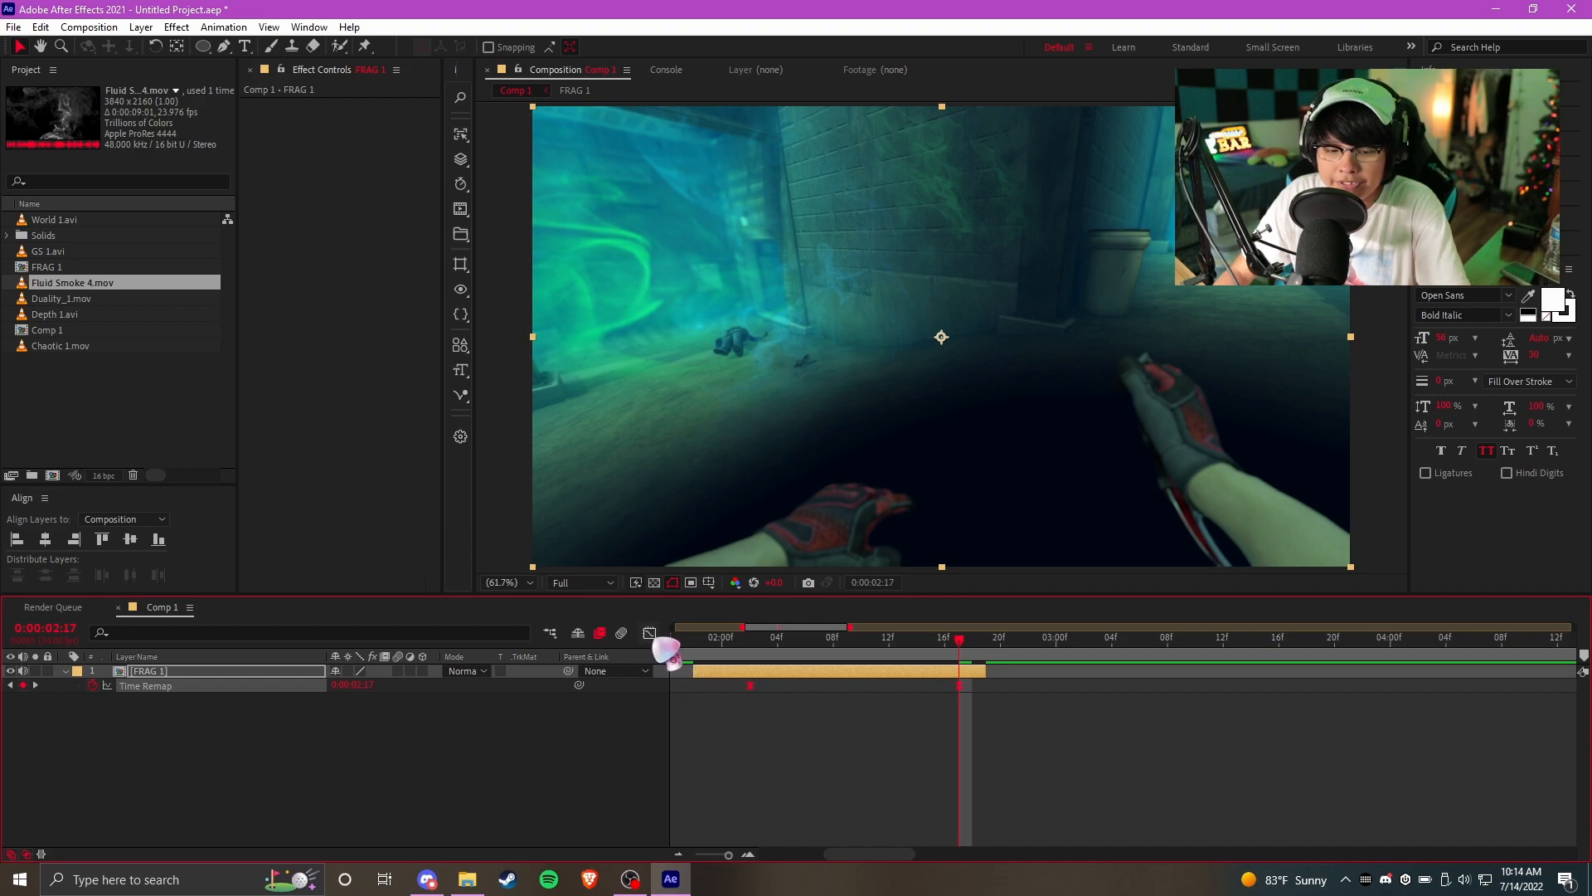
key("shift+F3")
Open the FRAG 1 composition to check that its smoke layers are still editable, and return to Comp 1
double_click(220, 675)
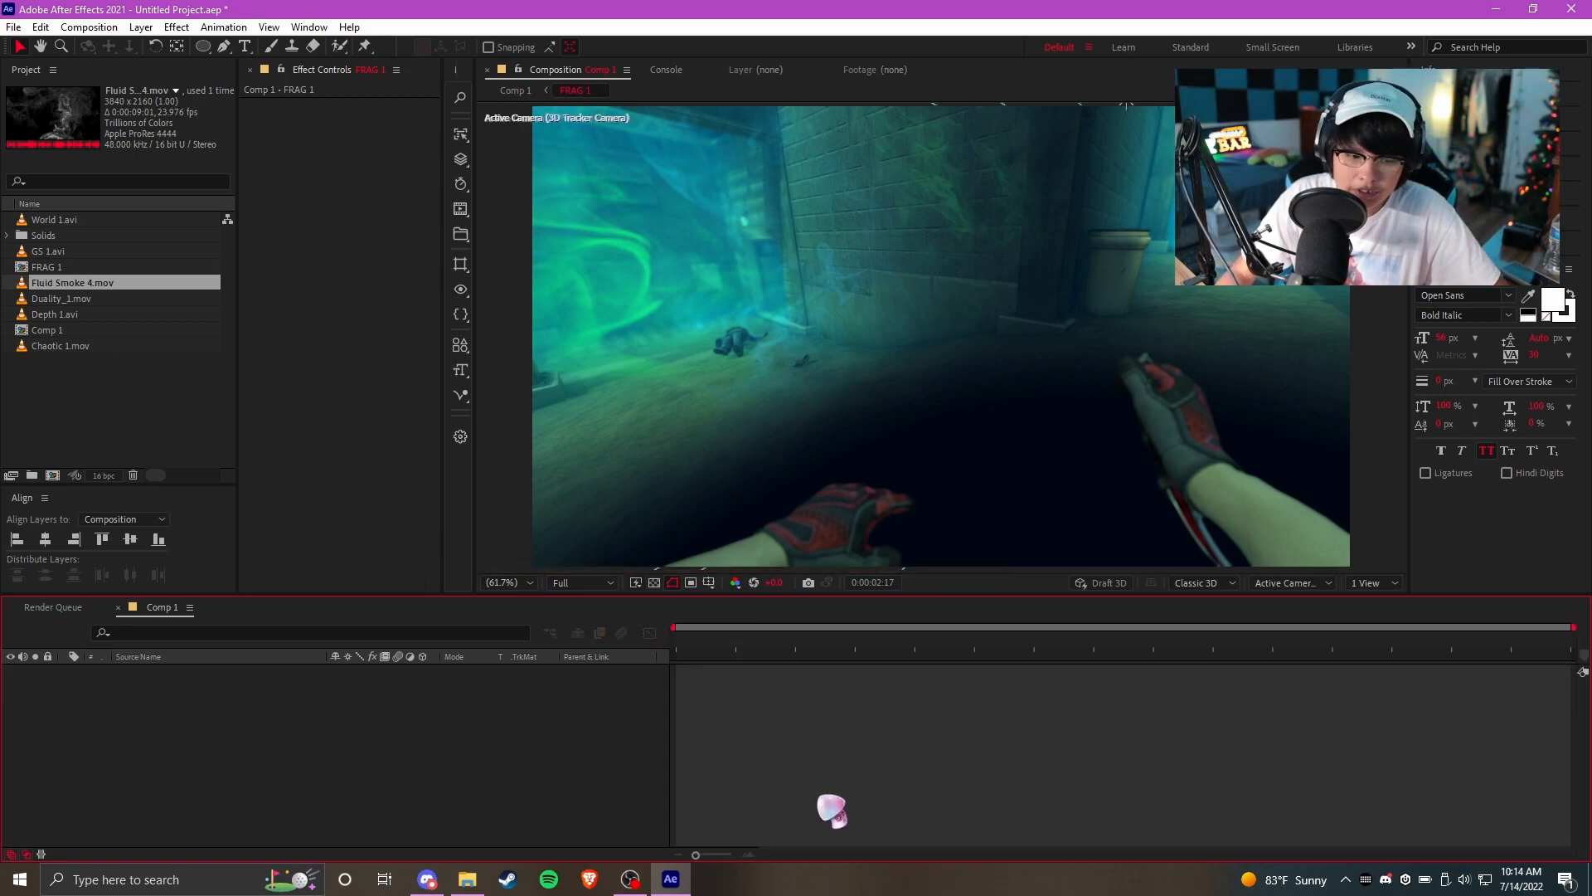
left_click(195, 784)
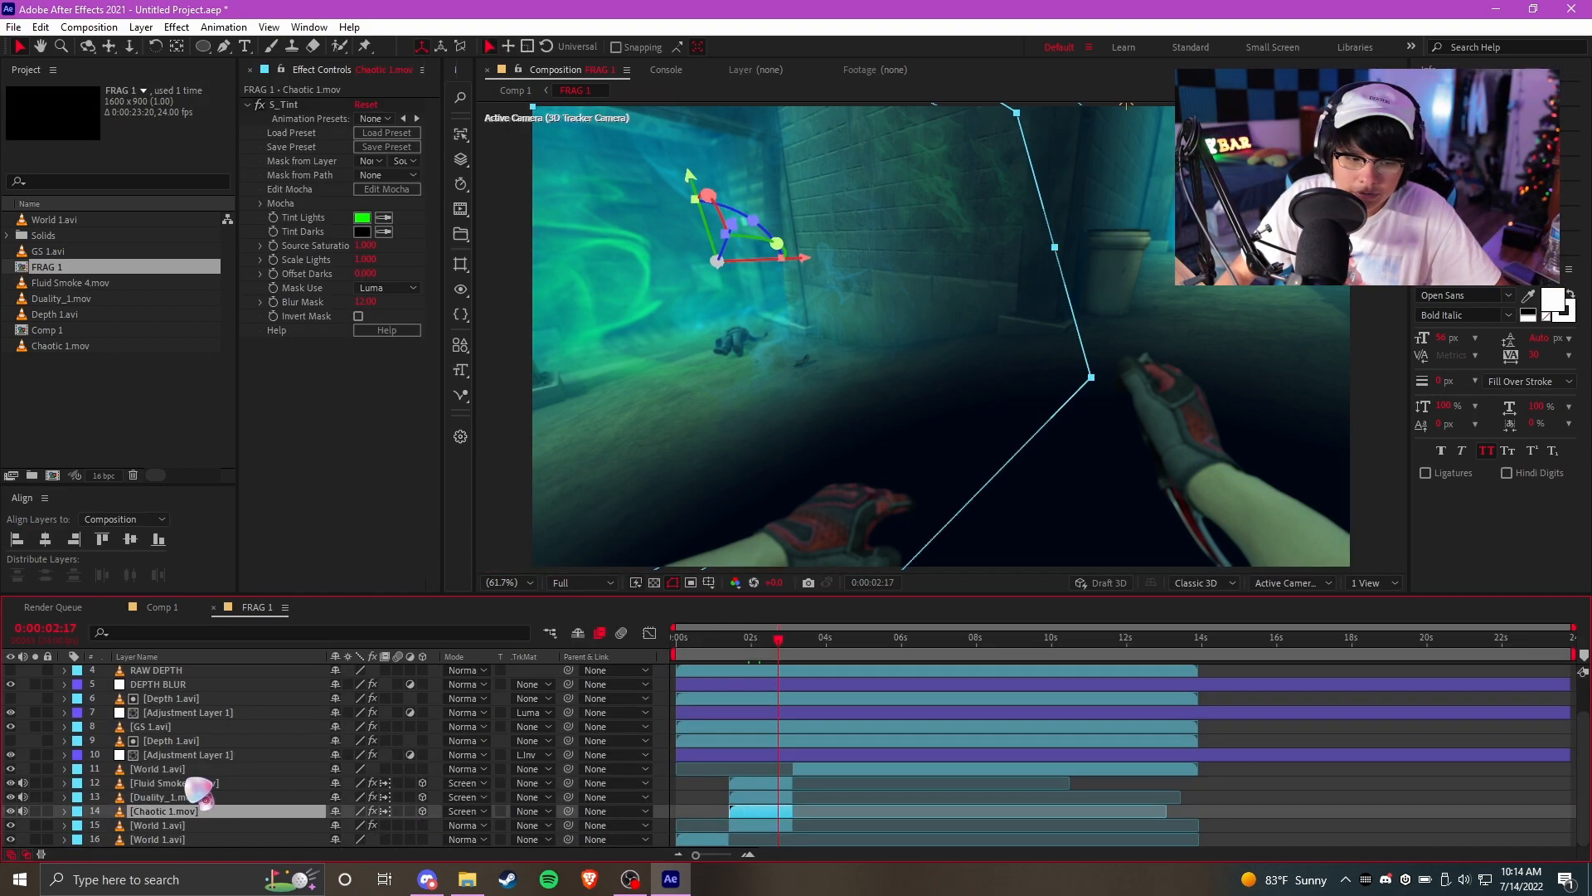
left_click(199, 811)
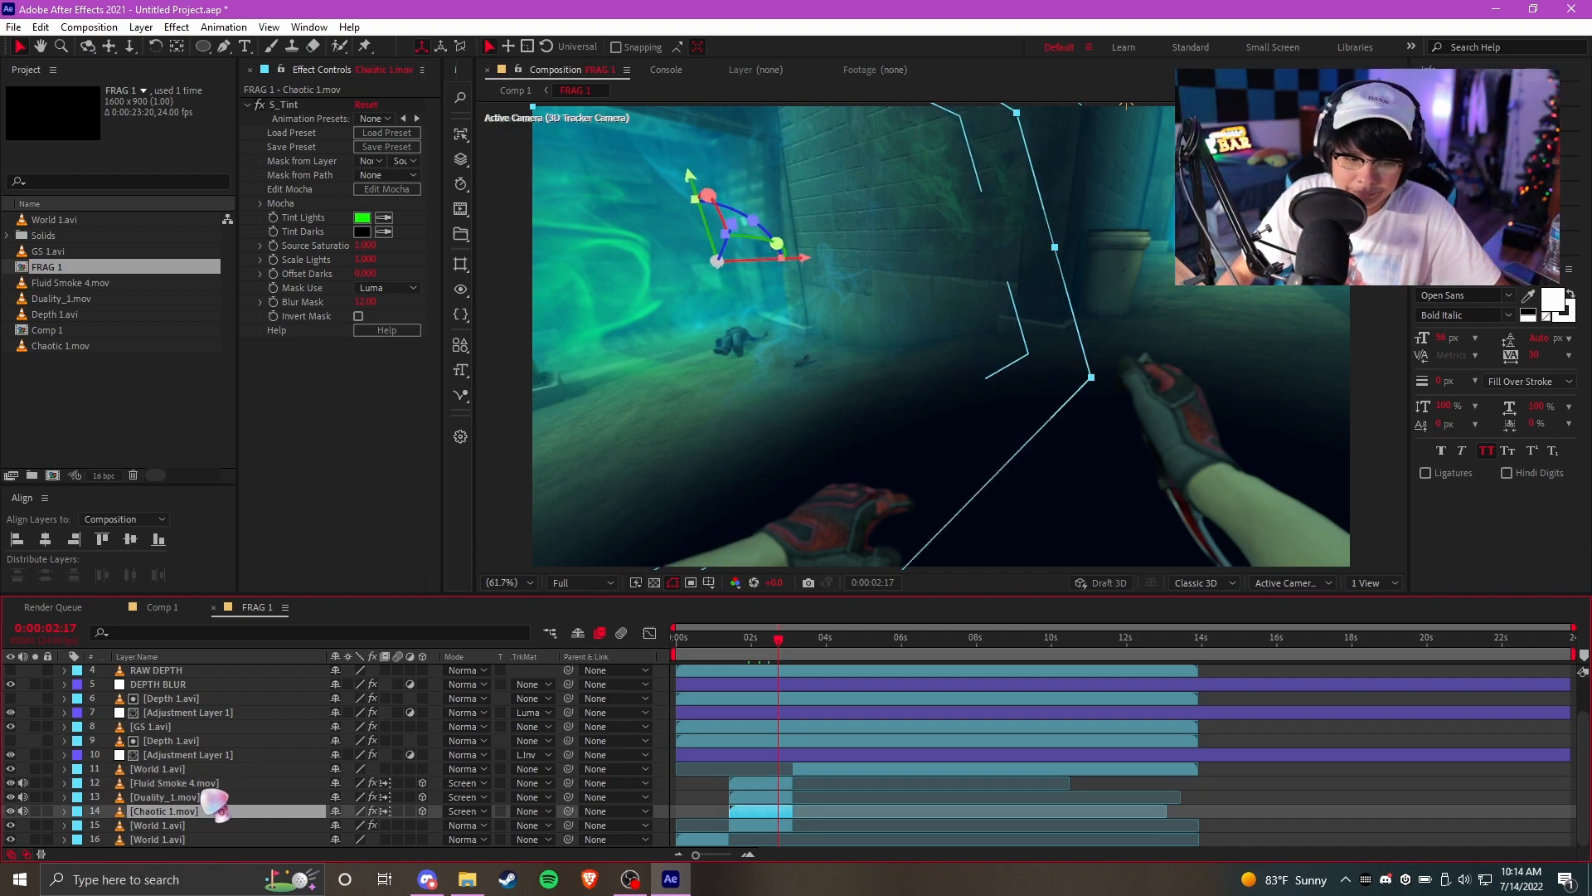
left_click(162, 607)
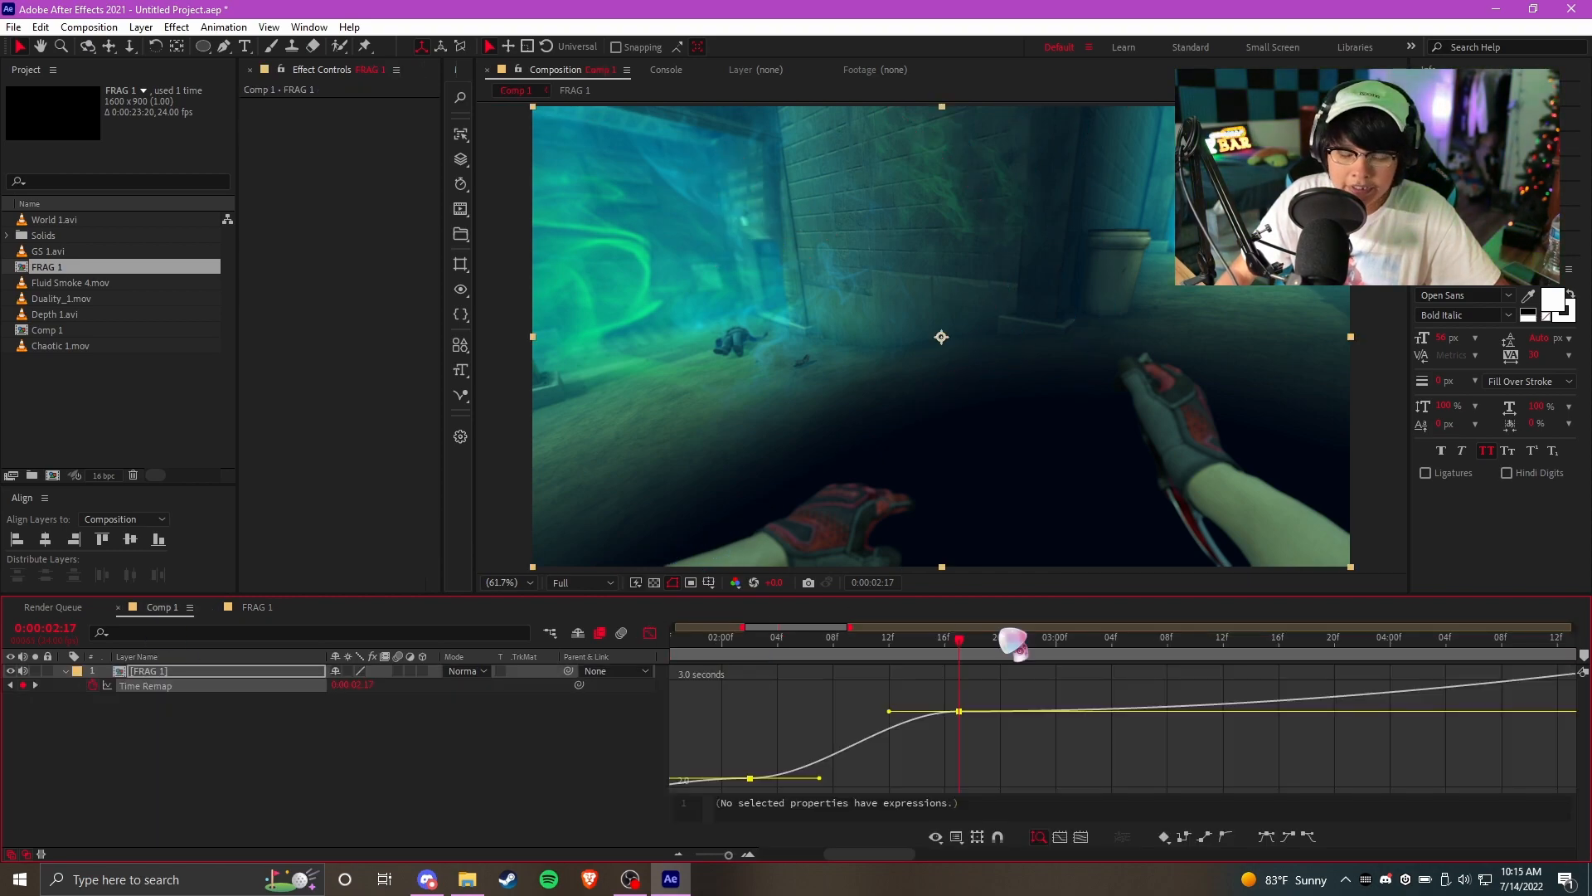
Shape the Time Remap curve to leave the 0:00:02:02 keyframe steeply, flatten midway, and rise steeply into the 0:00:02:17 keyframe
scroll(1108, 725, "left", 1)
scroll(1096, 735, "down", 4)
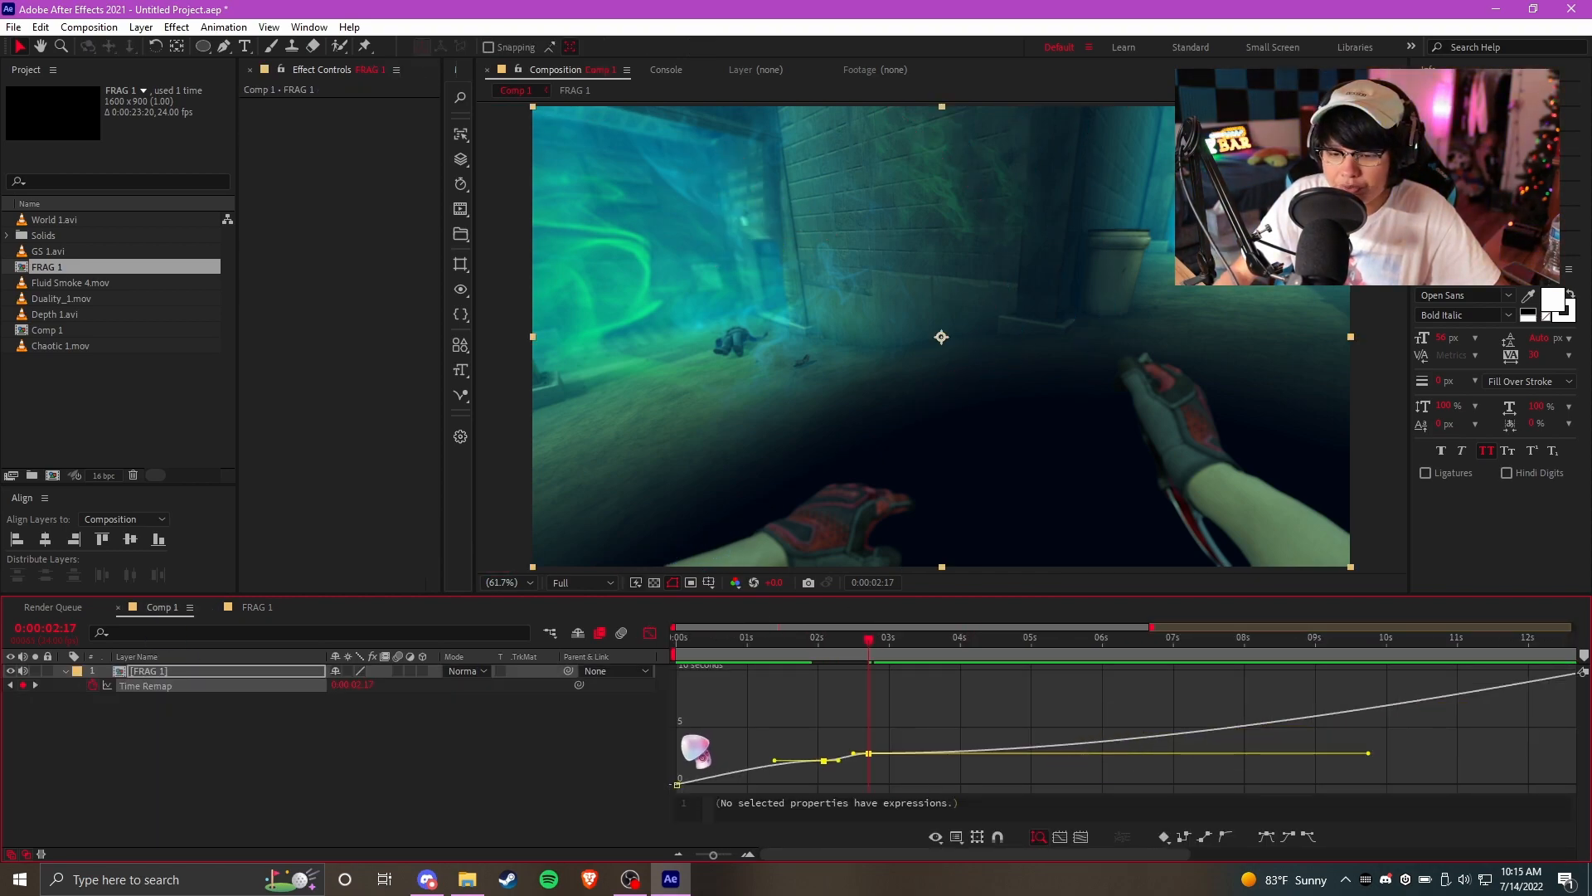
scroll(680, 736, "up", 5)
left_click_drag(1400, 710, 839, 697)
left_click(1065, 638)
left_click_drag(1042, 683, 1142, 749)
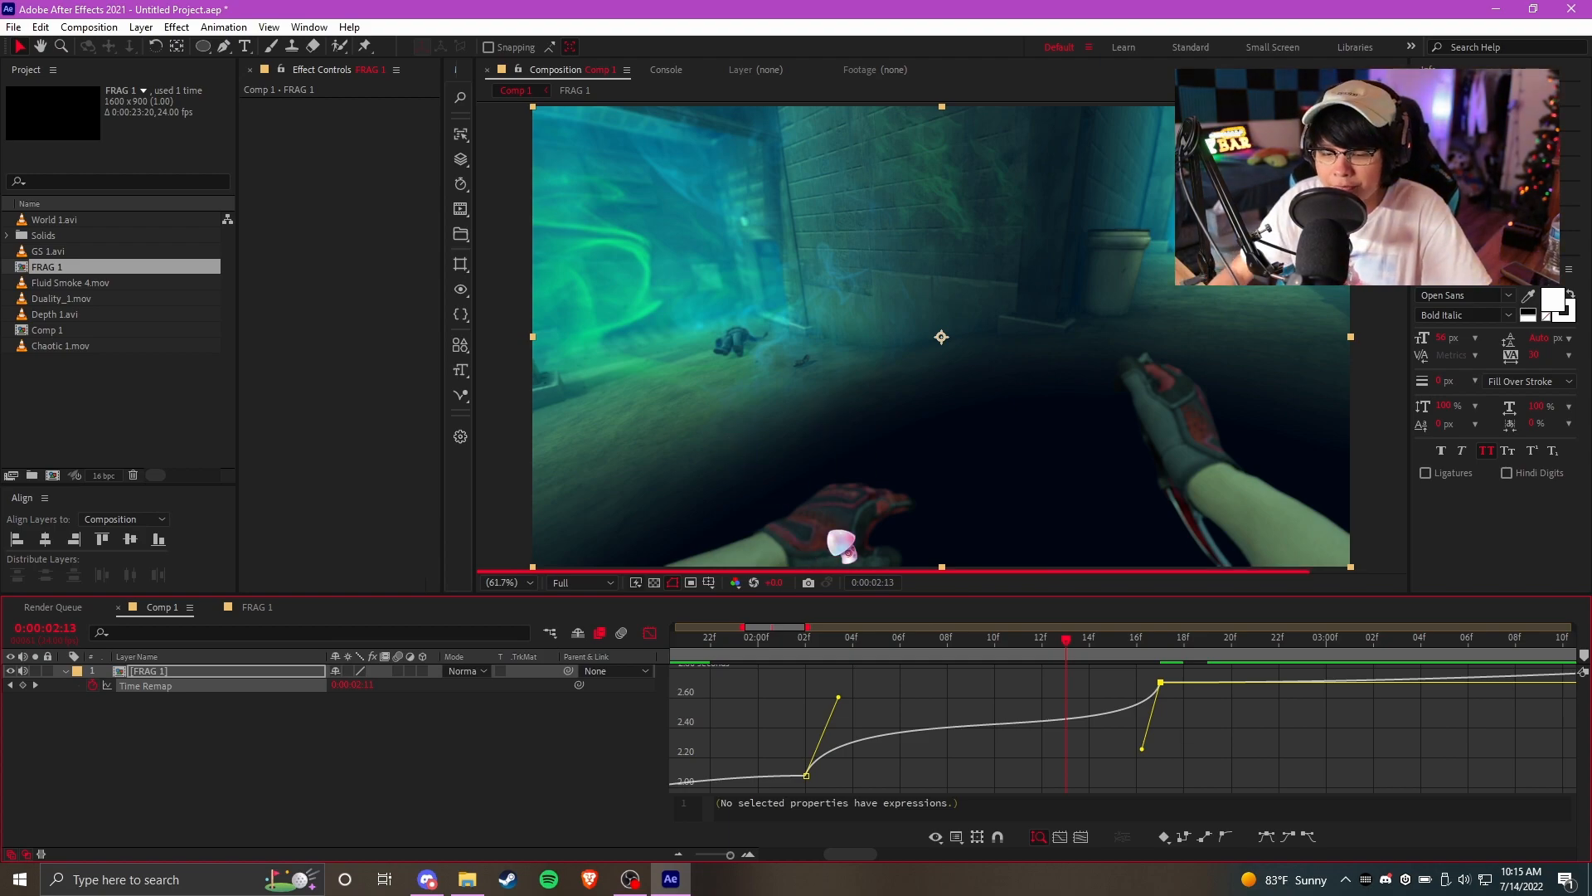
left_click_drag(1058, 653, 971, 654)
scroll(1035, 654, "down", 2)
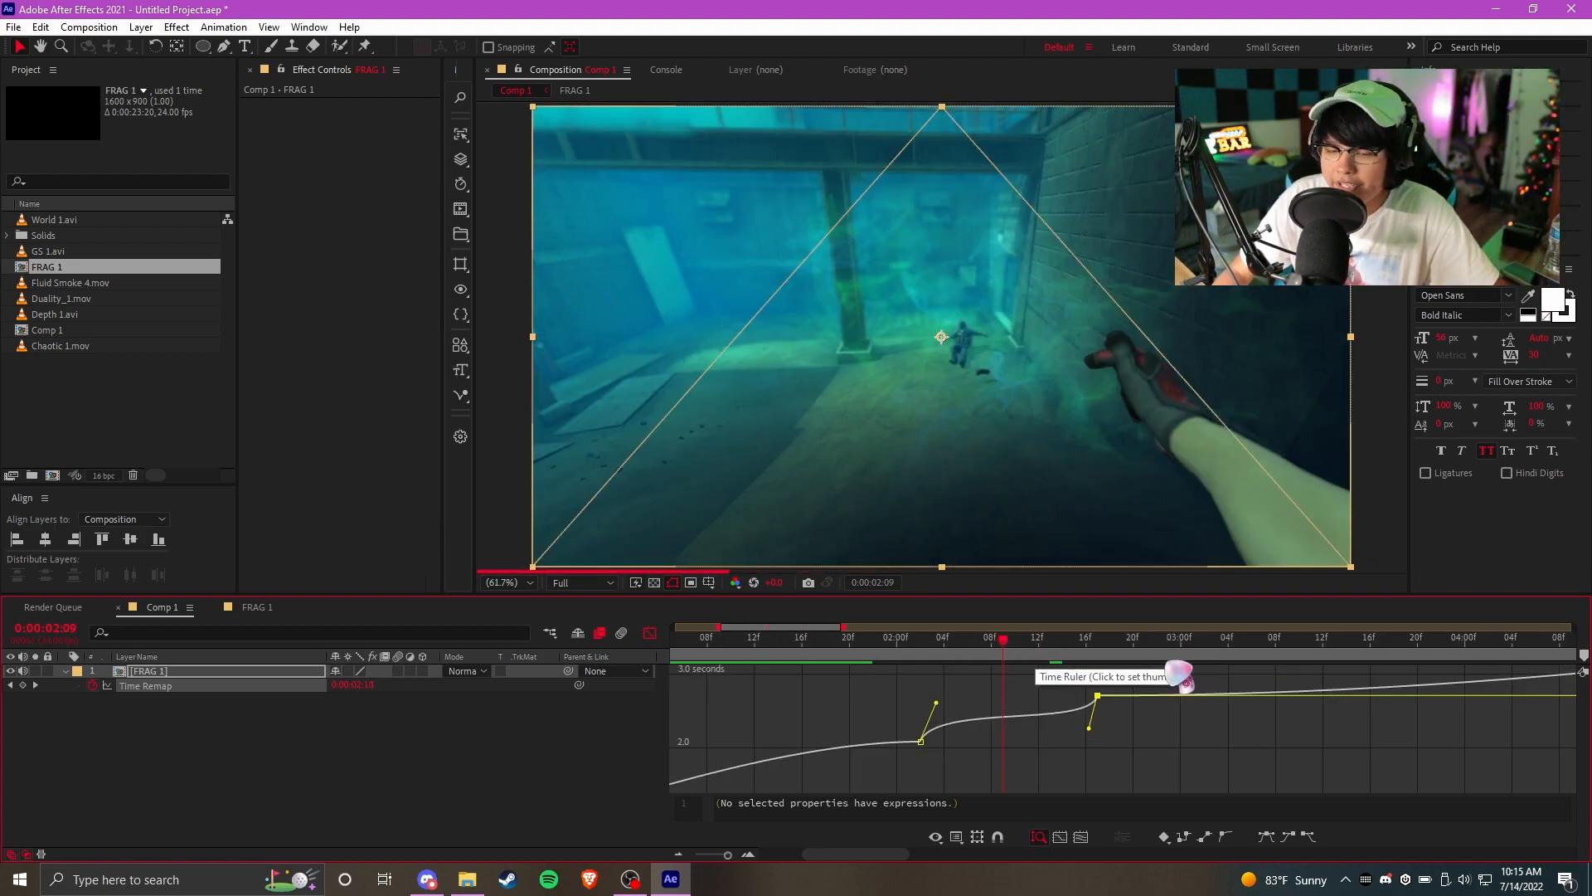
Leave the graph editor, add an adjustment layer above FRAG 1 in Comp 1, and apply the Blue Cheese preset to it
left_click(650, 633)
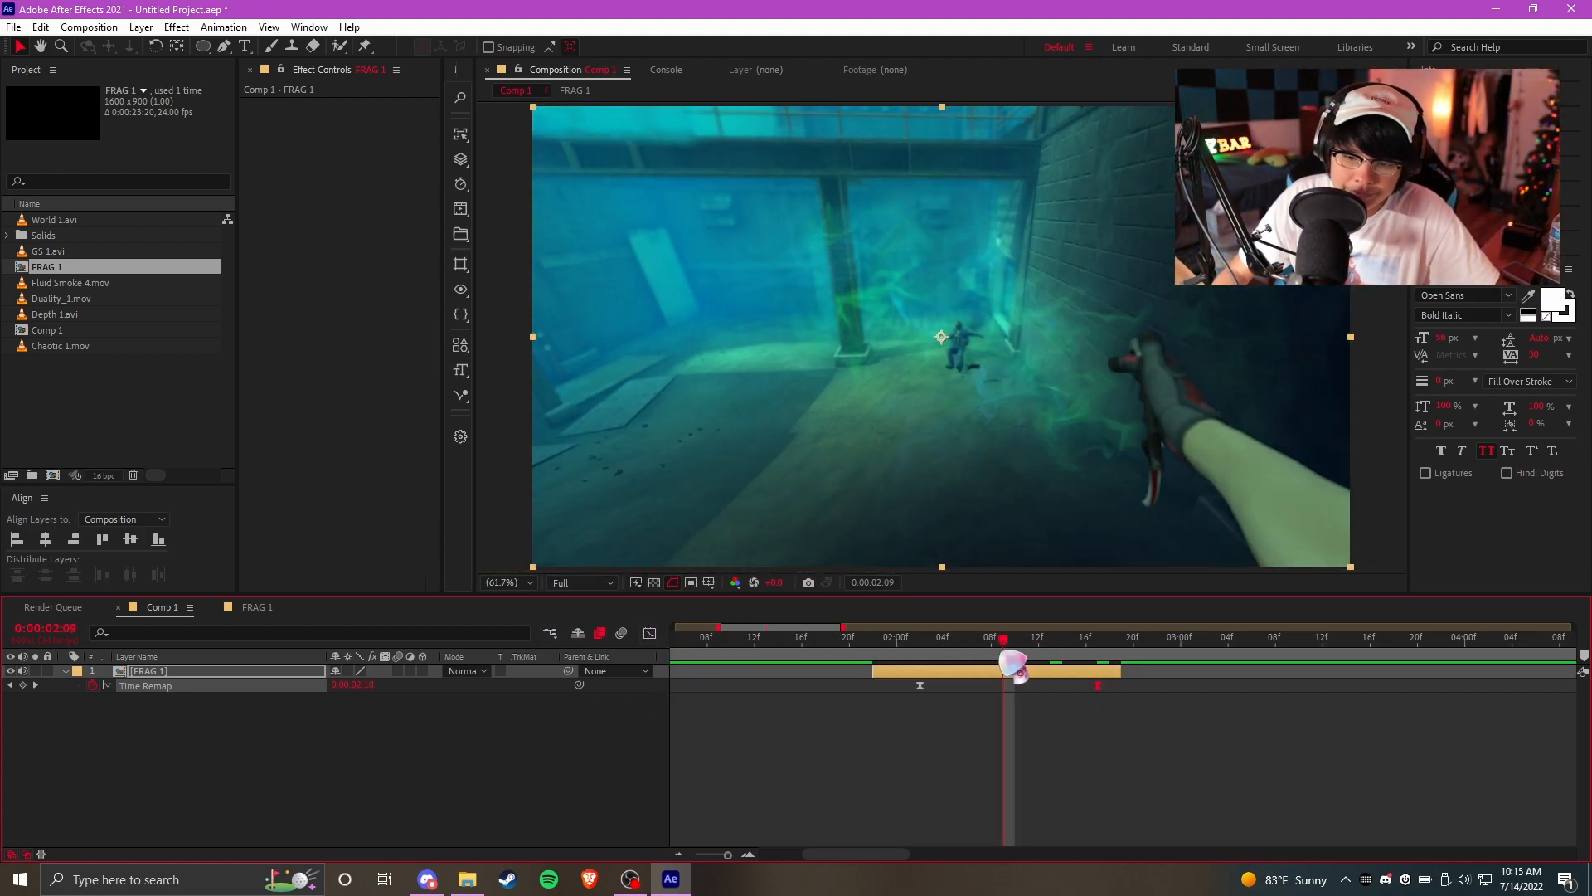
key("ctrl+alt+y")
key("ctrl+space")
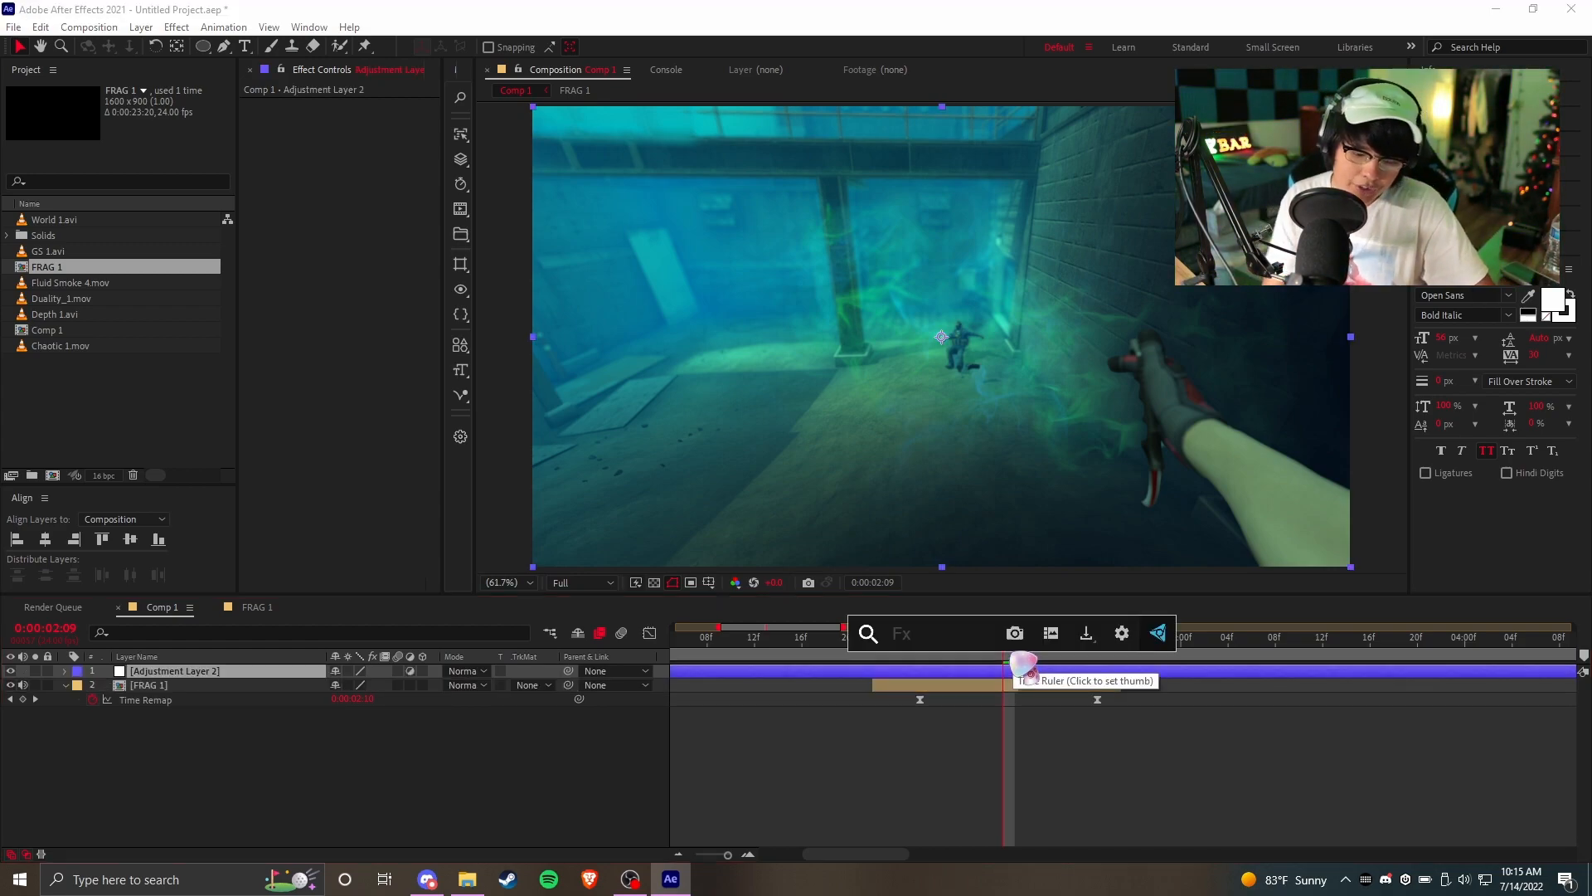
type("c")
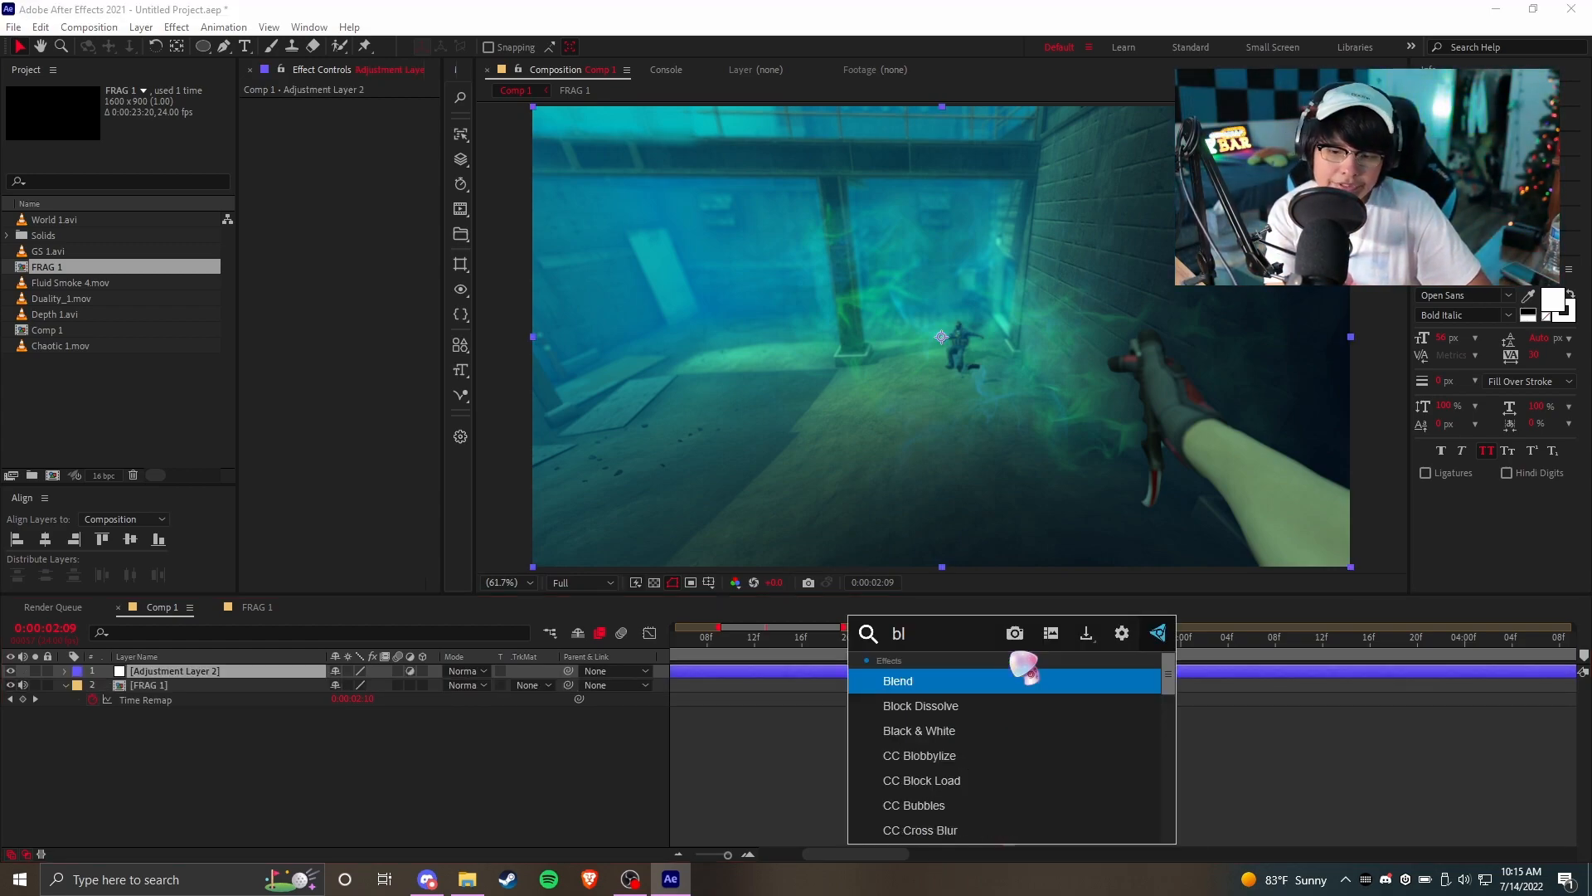
key("BackSpace")
type("blue che")
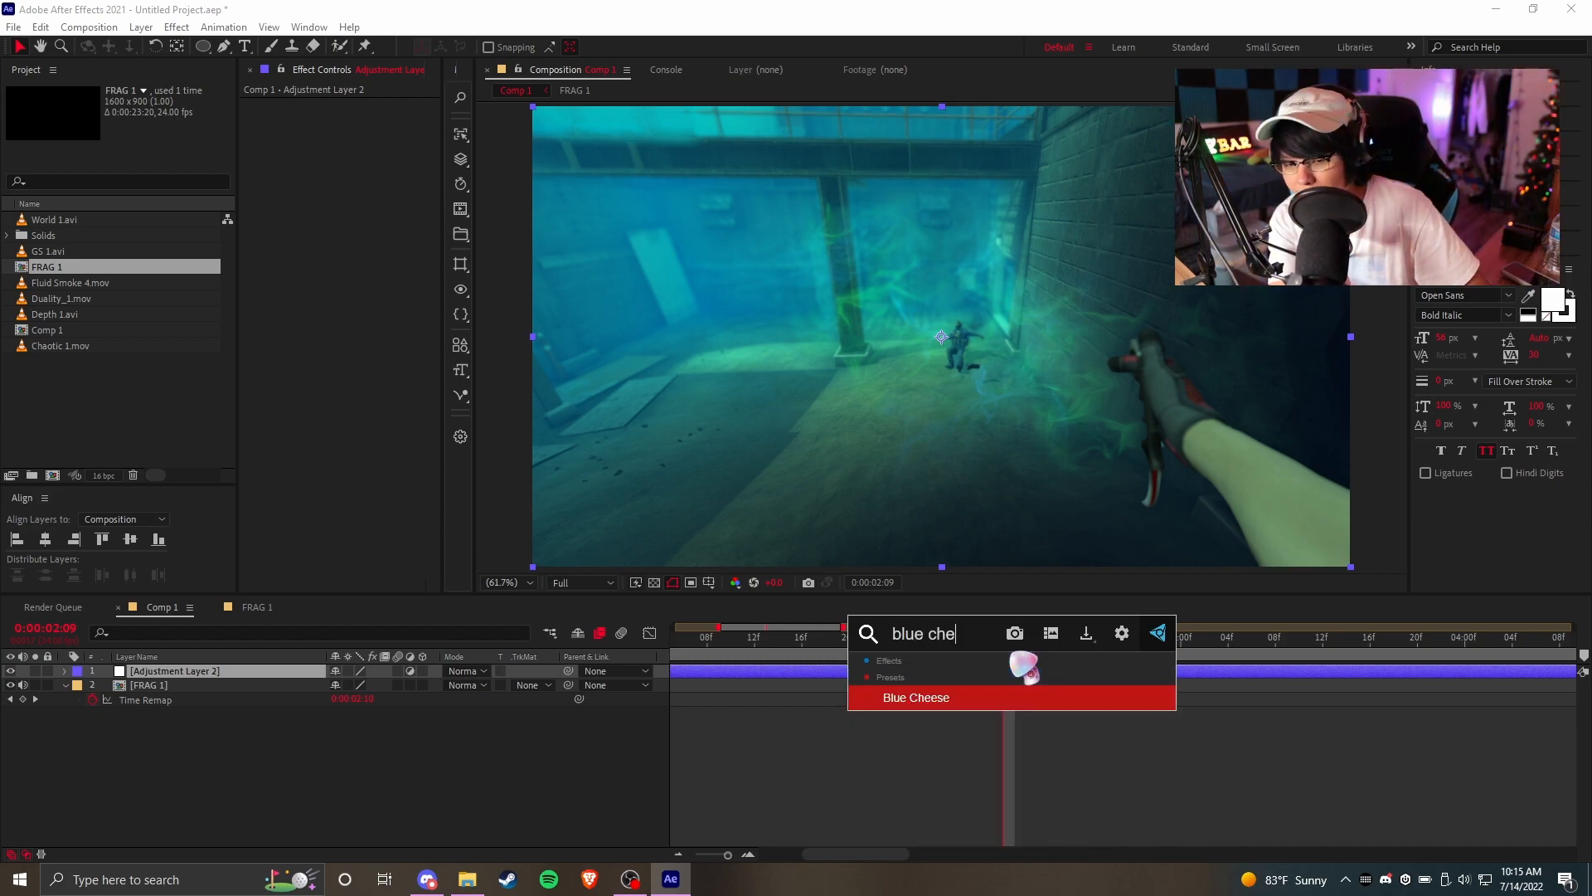
key("Return")
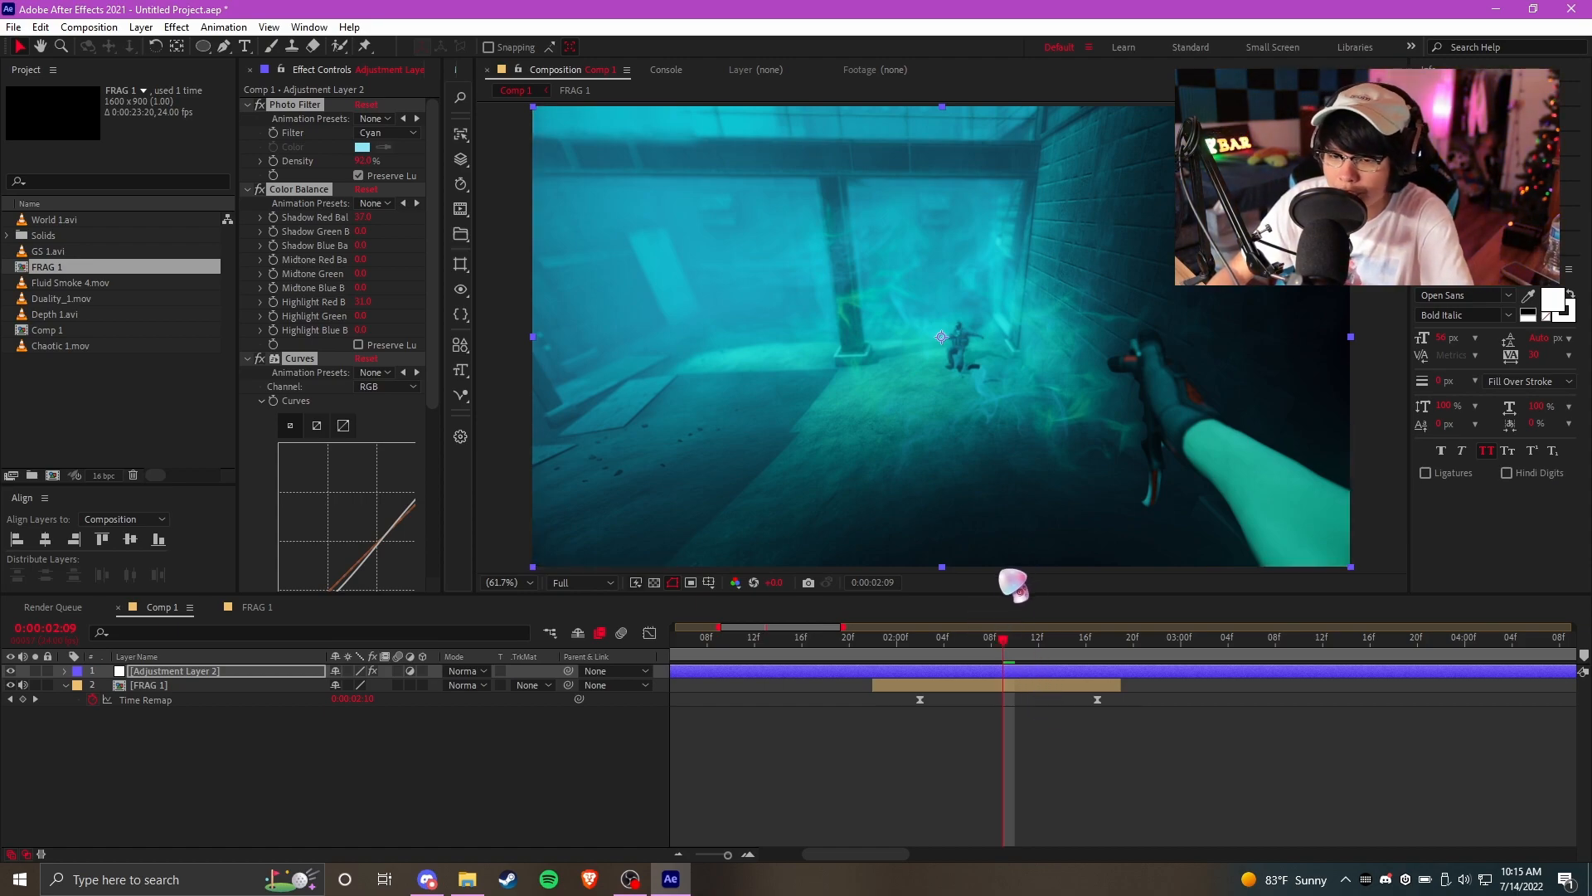
Open the FRAG 1 composition to access its individual layers
double_click(1027, 686)
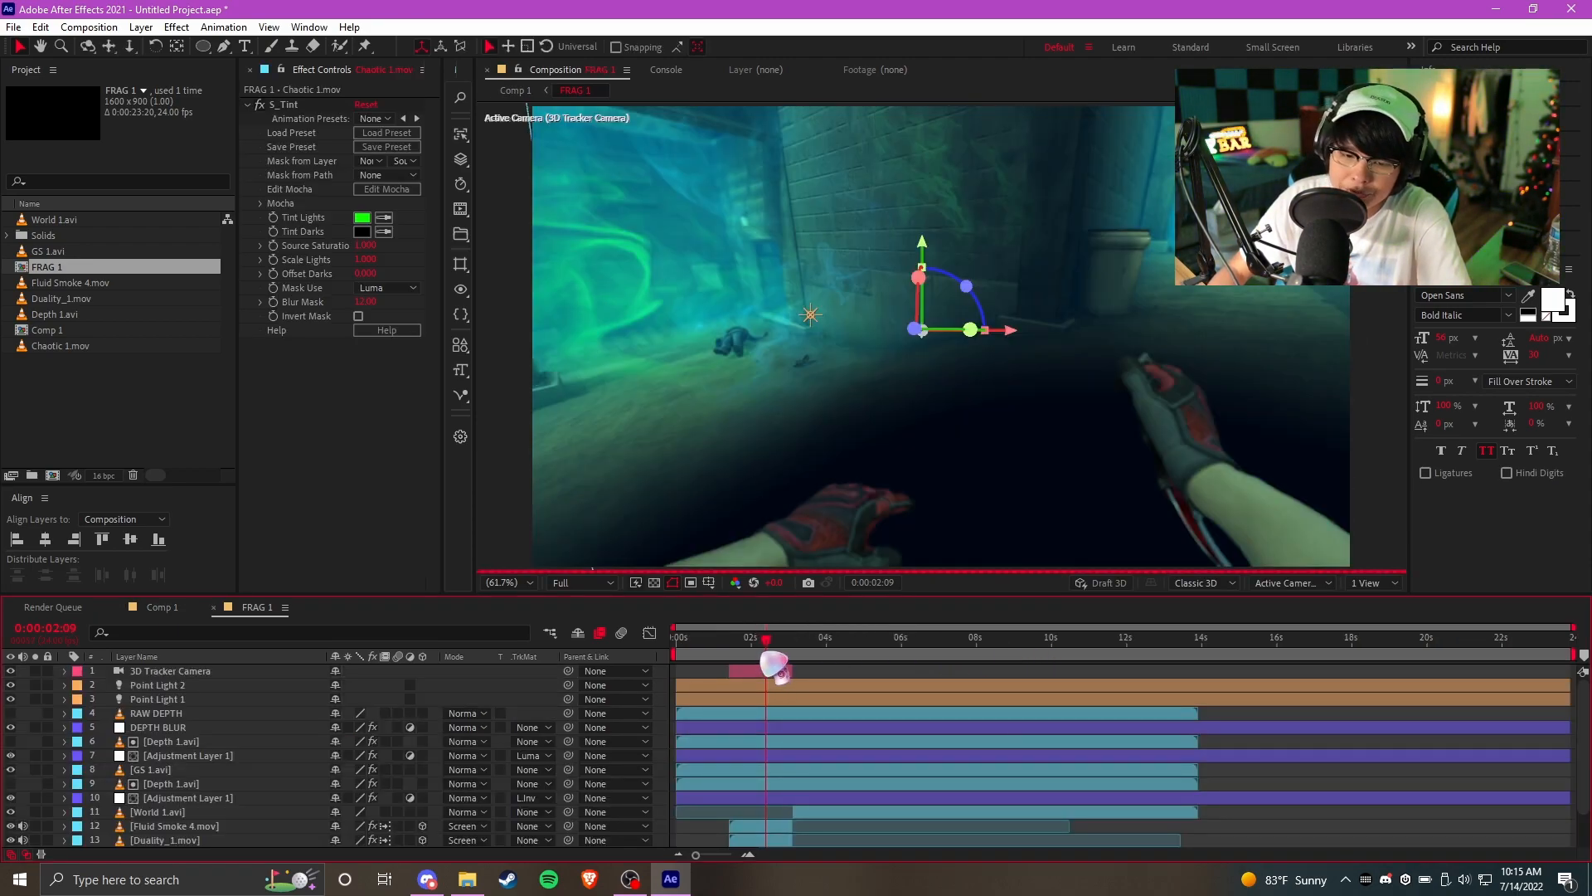